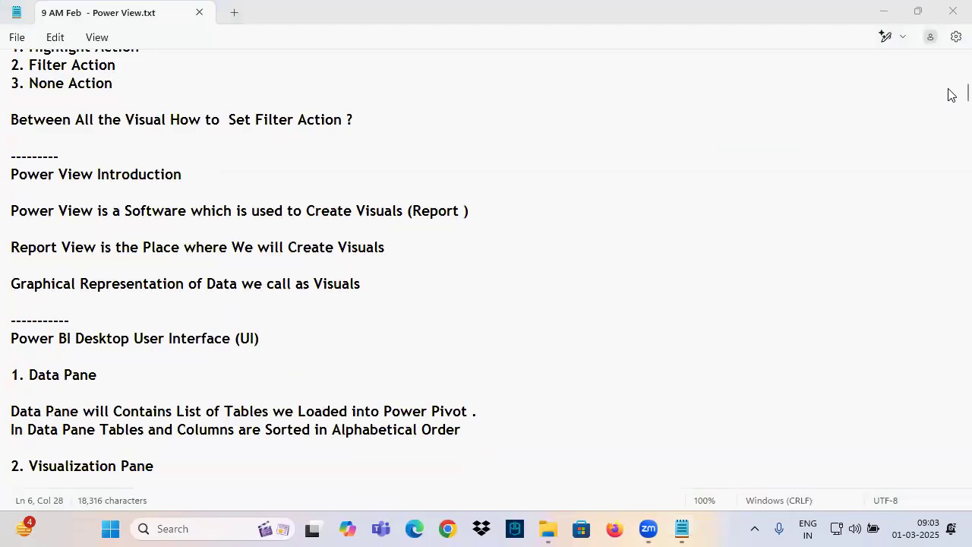
Find the categories of visuals in the notes and underline the filtering, categorical, date and time, and KPI entries
left_click_drag(948, 92, 951, 280)
scroll(243, 220, "down", 11)
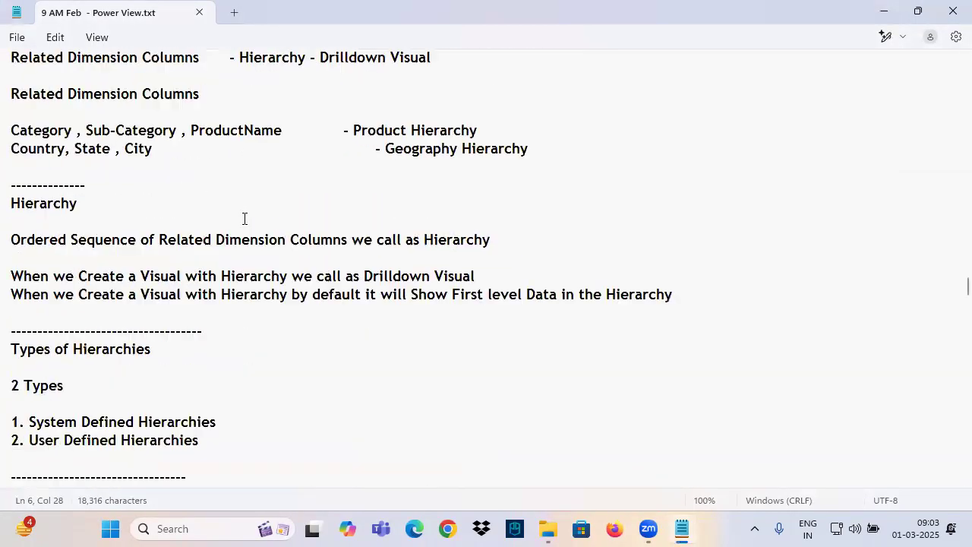
scroll(244, 221, "down", 20)
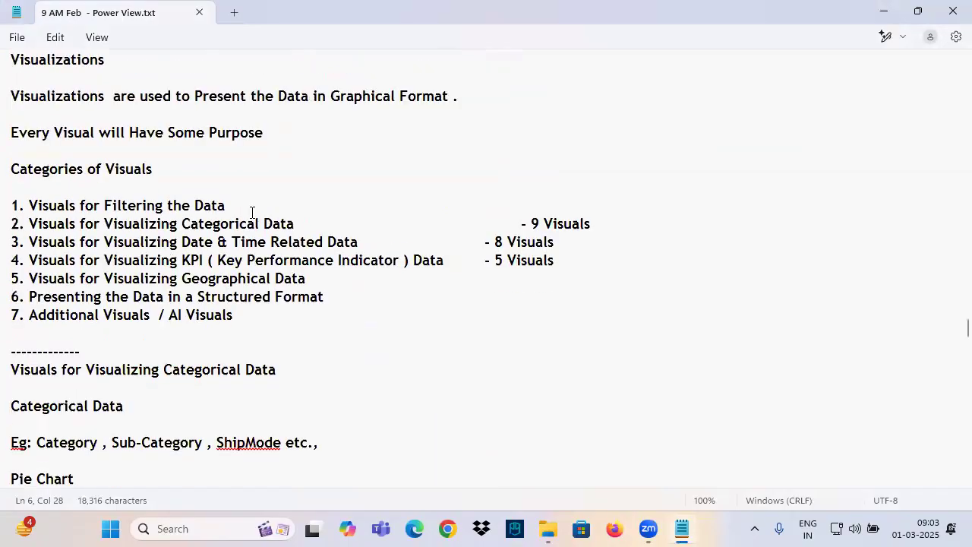
scroll(247, 225, "up", 1, "ctrl")
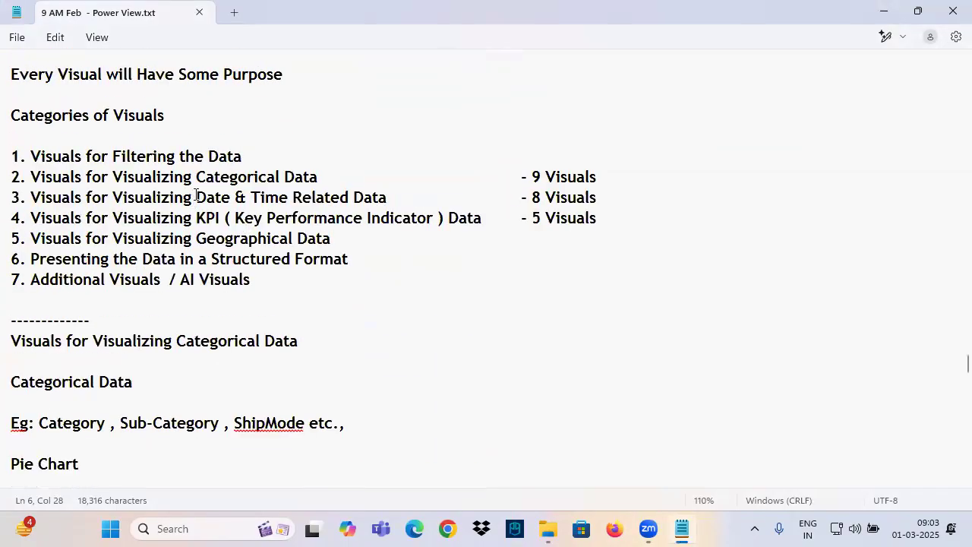
mouse_move(199, 183)
left_mouse_down()
mouse_move(299, 184)
mouse_move(374, 207)
left_mouse_up()
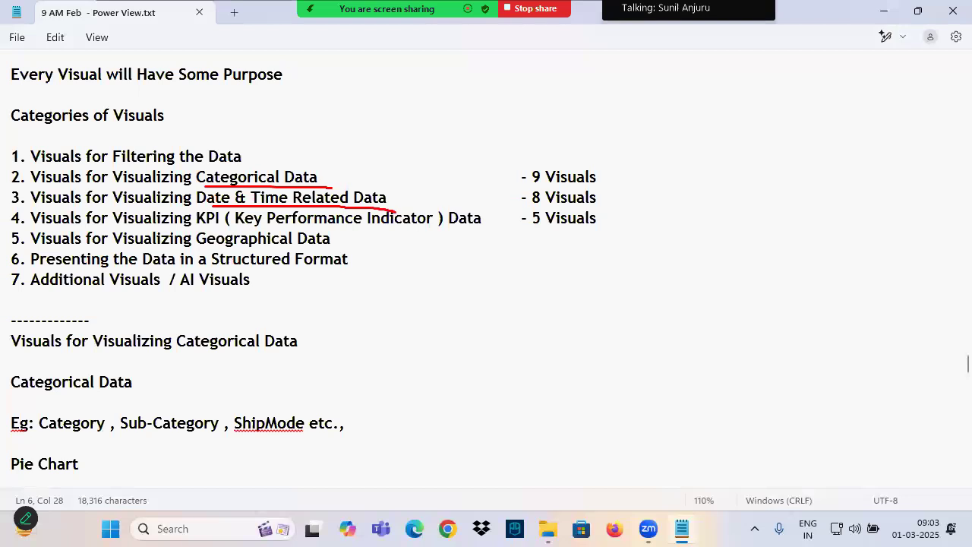
left_click_drag(203, 231, 471, 235)
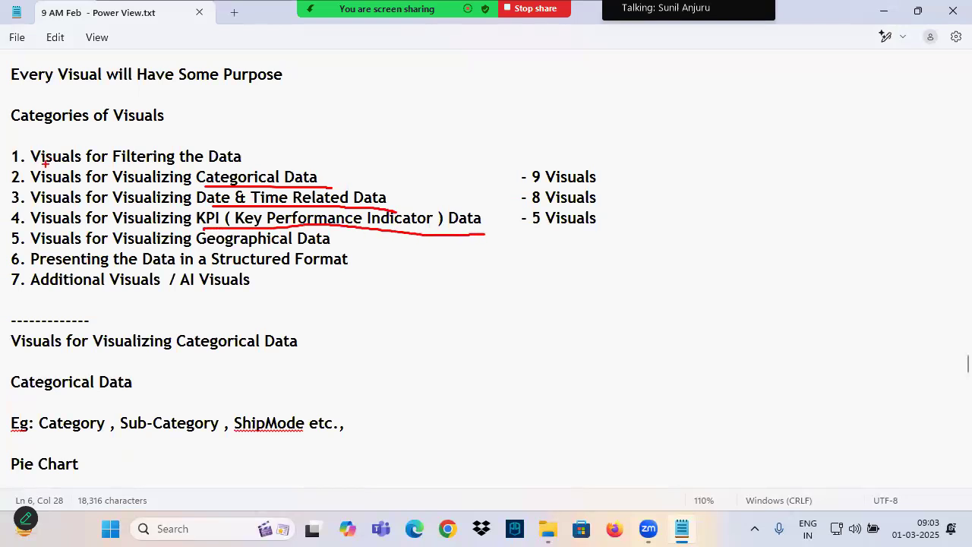
left_click_drag(51, 162, 197, 167)
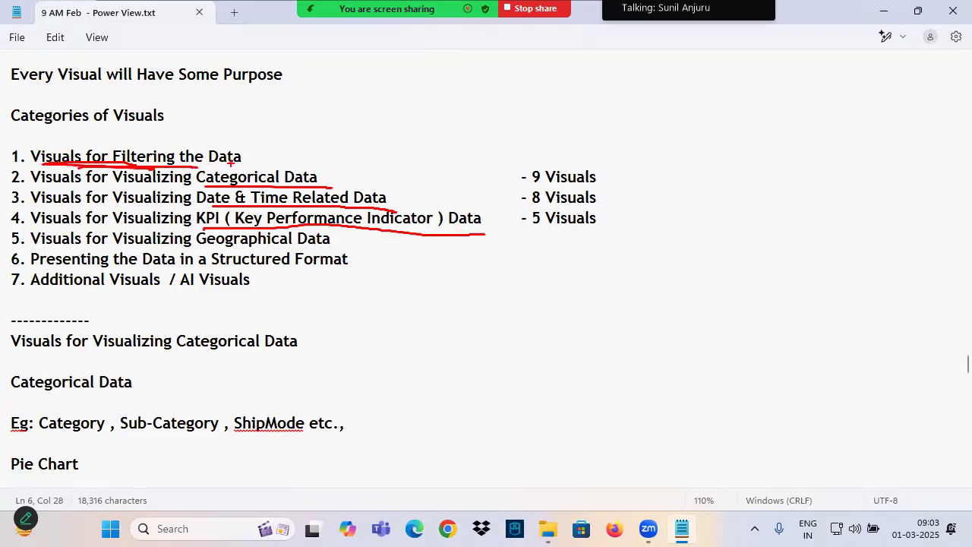
left_click_drag(261, 145, 327, 120)
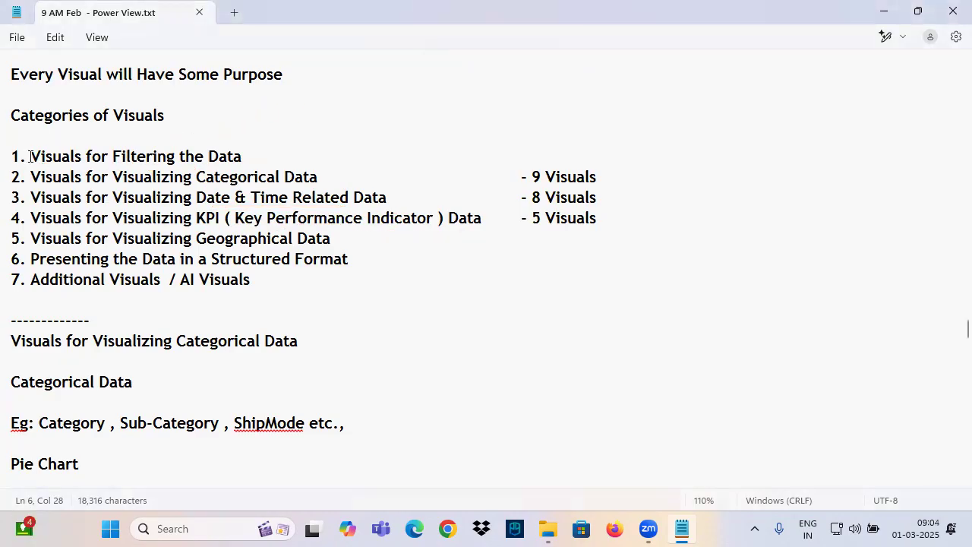
Copy the text "Visuals for Filtering the Data" to the end of the notes as a heading below a dashed separator line
left_click_drag(29, 156, 249, 157)
key("ctrl+c")
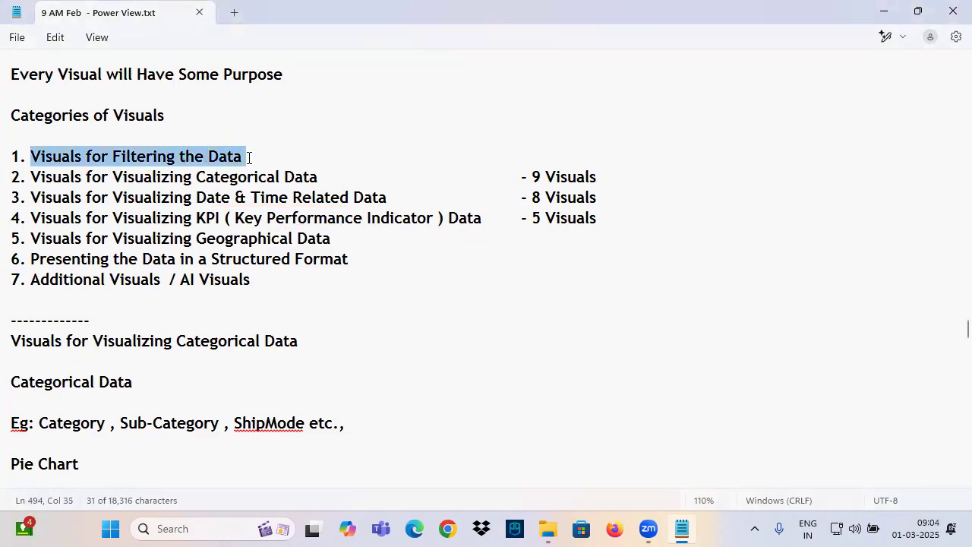
scroll(266, 160, "down", 20)
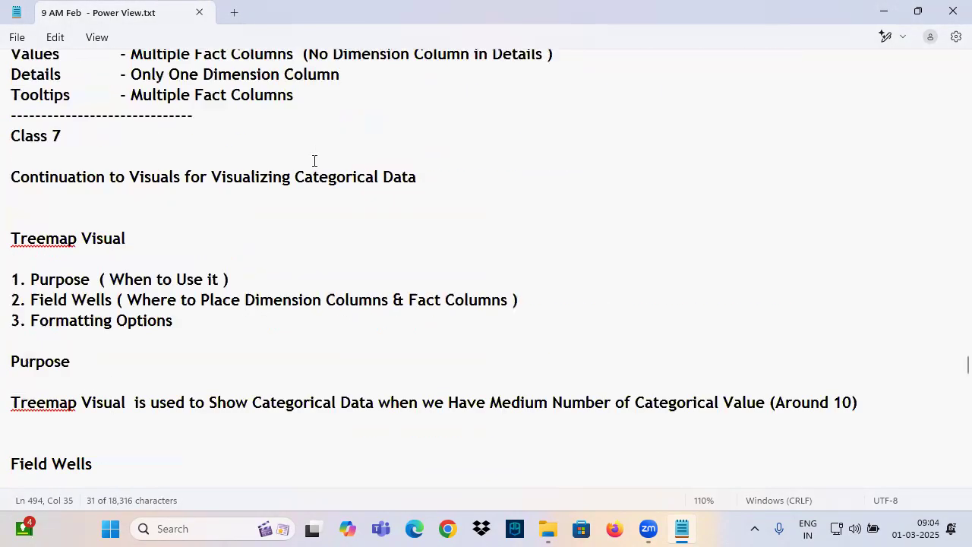
left_click_drag(949, 377, 949, 474)
left_click(22, 222)
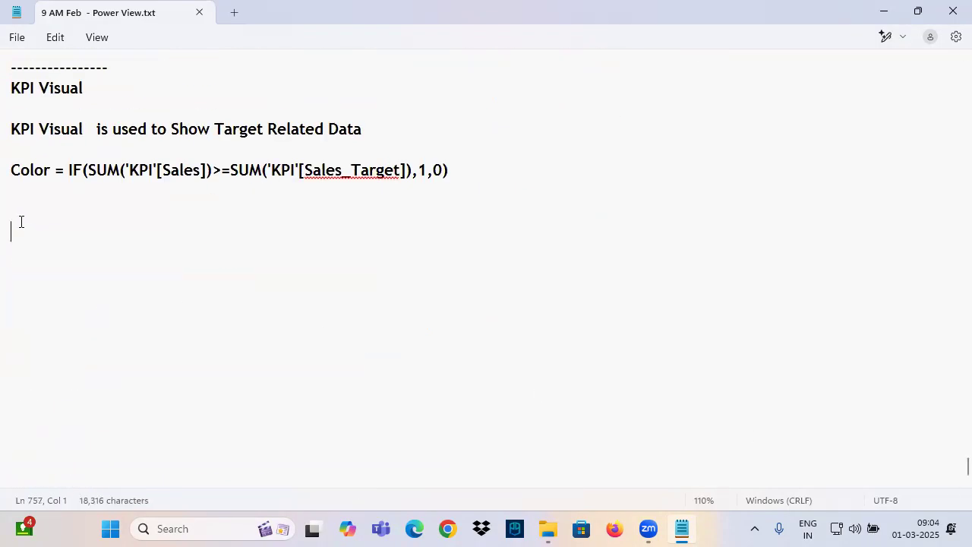
type("------------")
key("Return")
key("ctrl+v")
Launch Power BI Desktop from the desktop and start a blank report
left_click(970, 535)
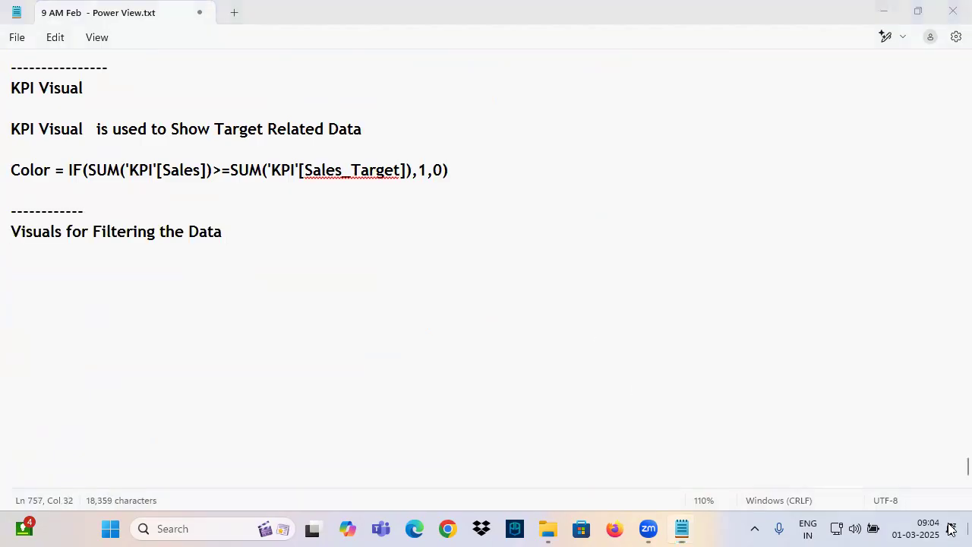
double_click(207, 62)
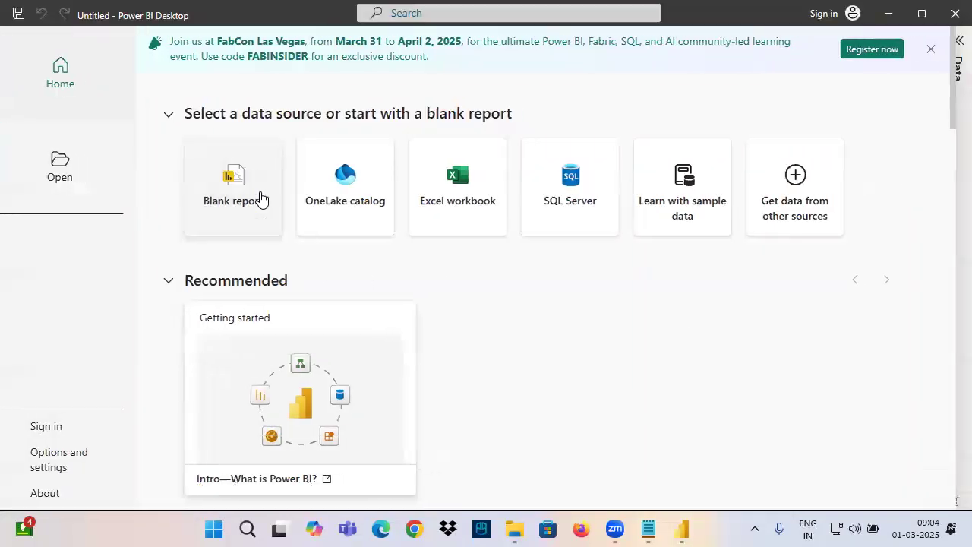
left_click(263, 180)
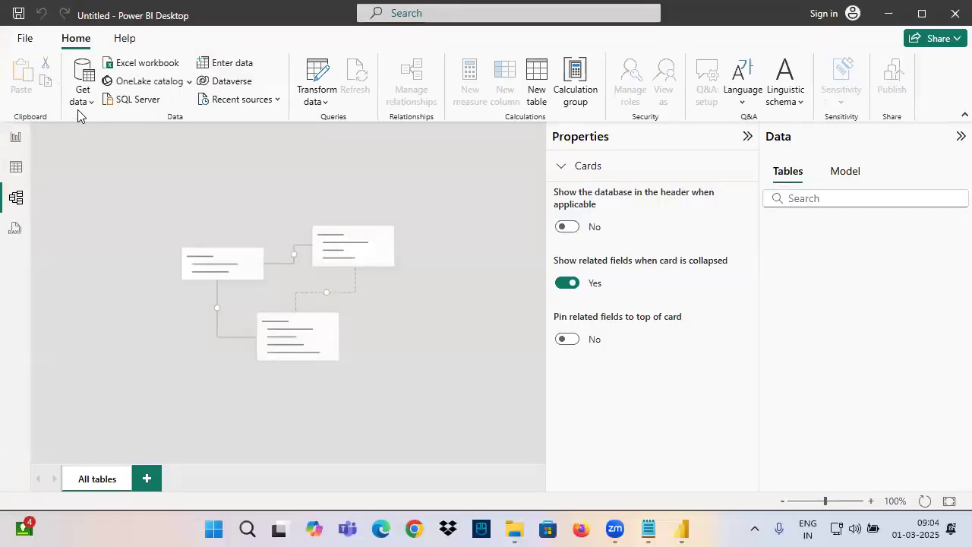
Load the Orders sheet from the Sample - Superstore Excel workbook into the report
left_click(82, 104)
left_click(123, 149)
left_click(204, 185)
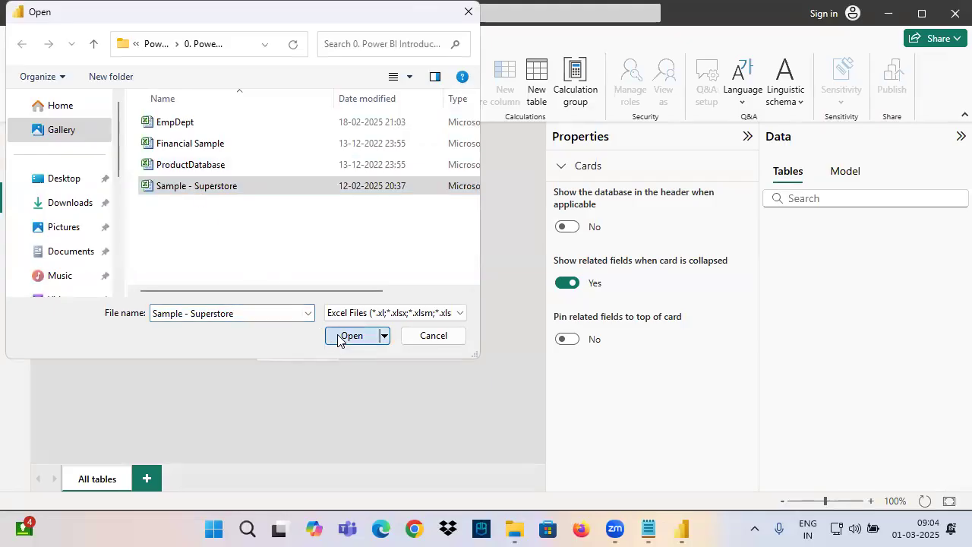
left_click(343, 335)
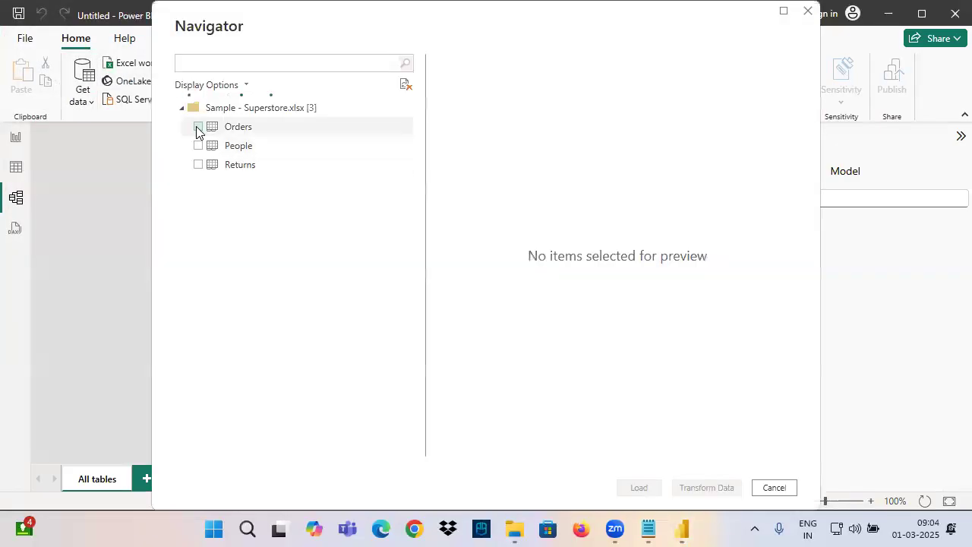
left_click(198, 126)
left_click(641, 488)
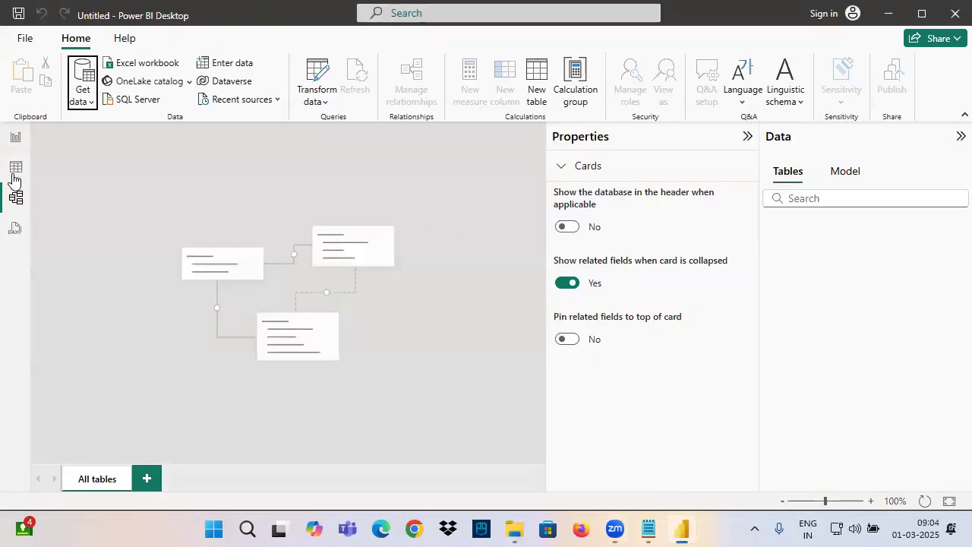
Load the Dept, Emp and Manager sheets from the EmpDept Excel workbook and switch to Report view
left_click(88, 106)
left_click(107, 152)
left_click(175, 122)
left_click(352, 335)
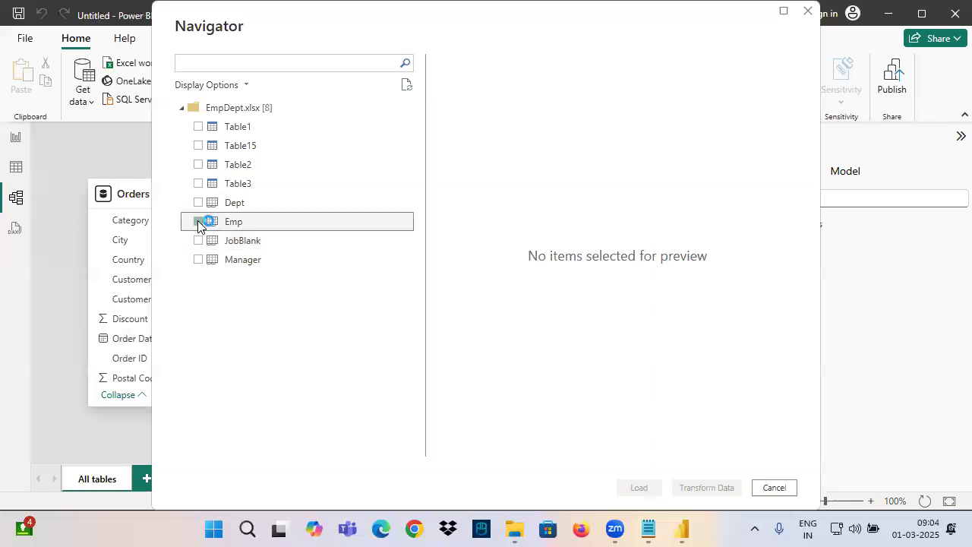
left_click(199, 202)
left_click(198, 222)
left_click(198, 259)
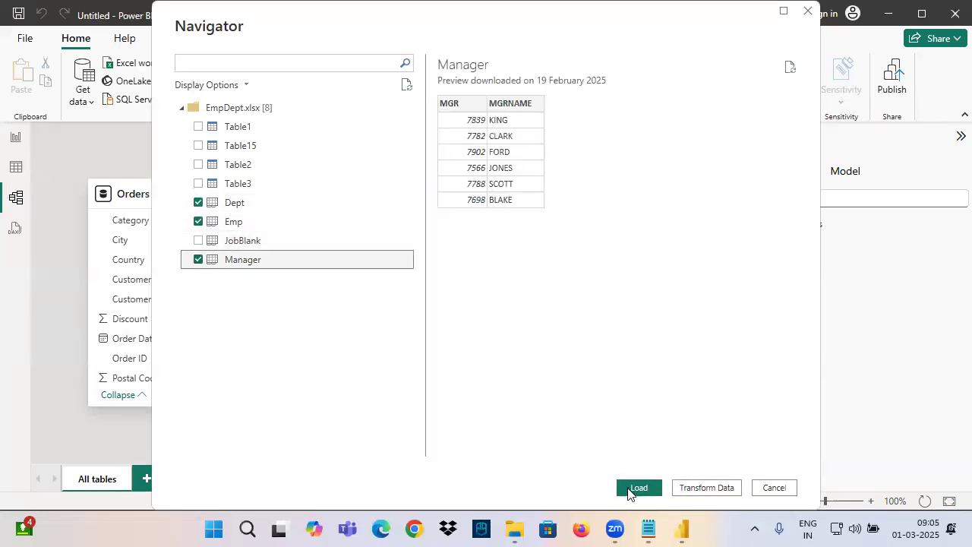
left_click(631, 490)
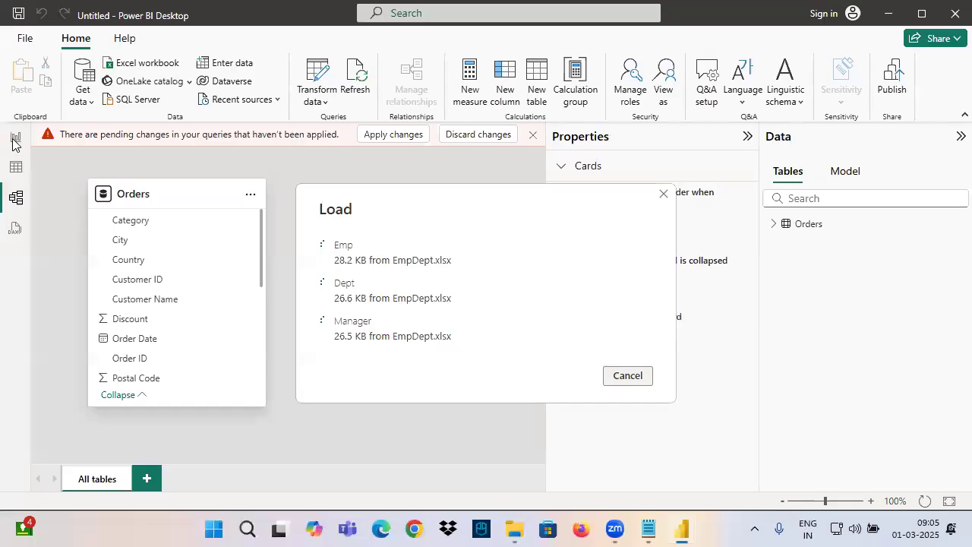
left_click(13, 140)
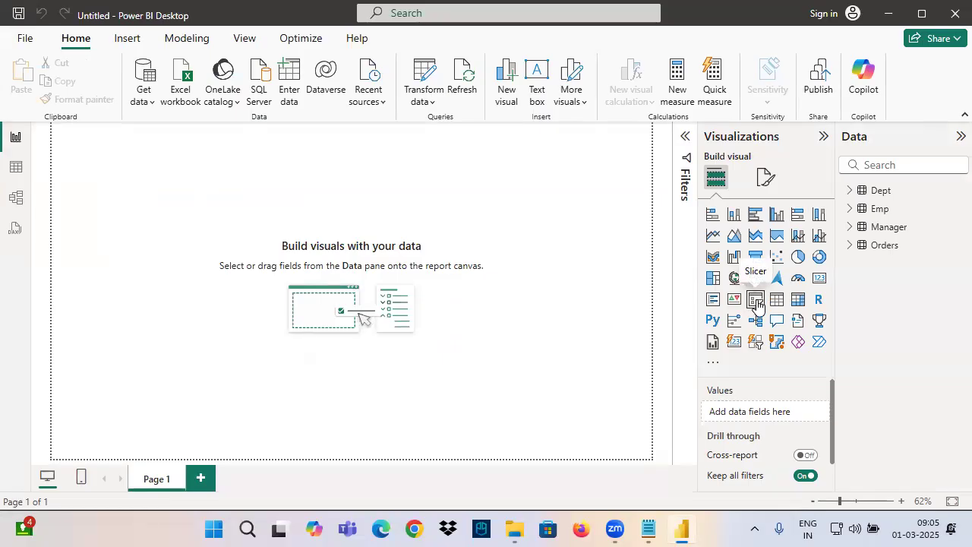
Switch to the Notepad notes, add the line "Slicer Visual" below the filtering heading, and save the file
left_click(649, 530)
key("Return")
key("Return")
type("Slic")
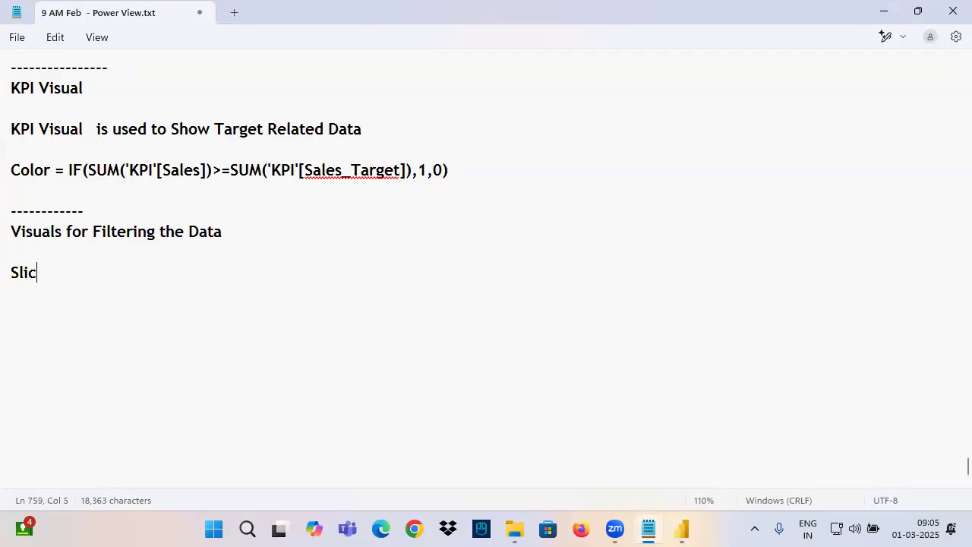
type("er Visual")
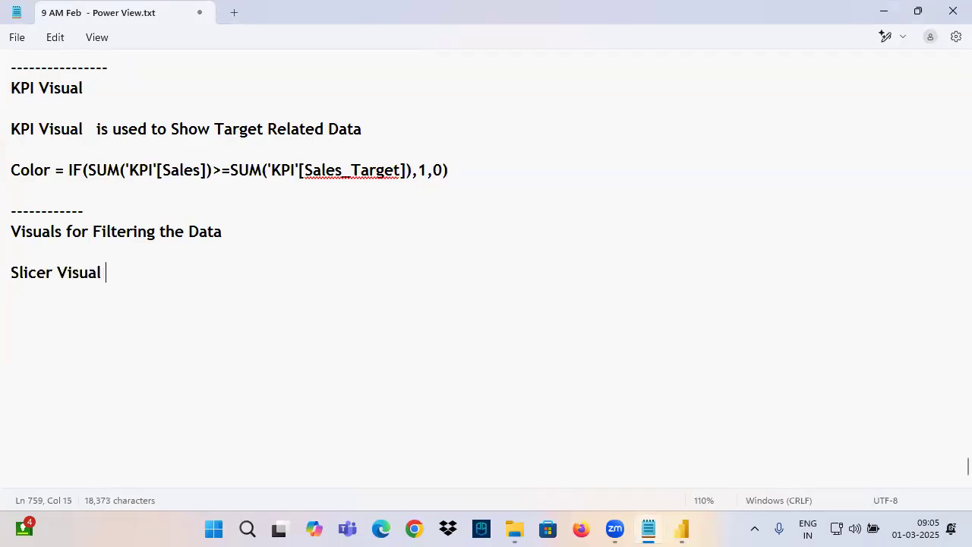
left_click_drag(128, 268, 6, 271)
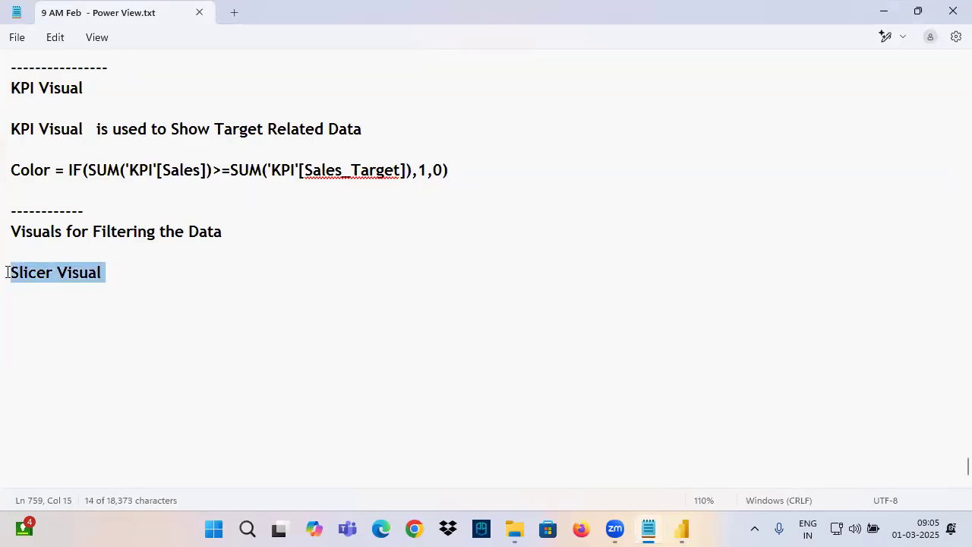
left_click(62, 288)
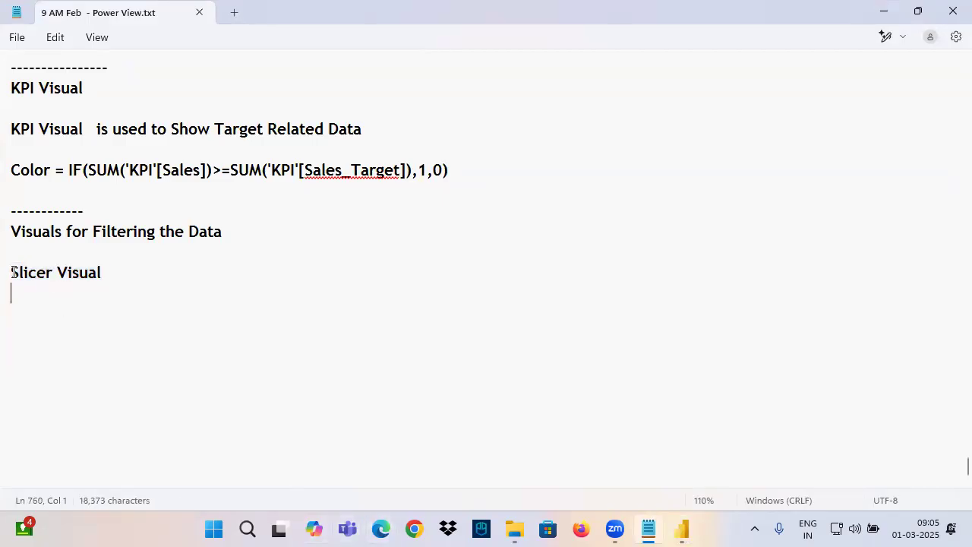
left_click_drag(18, 275, 107, 278)
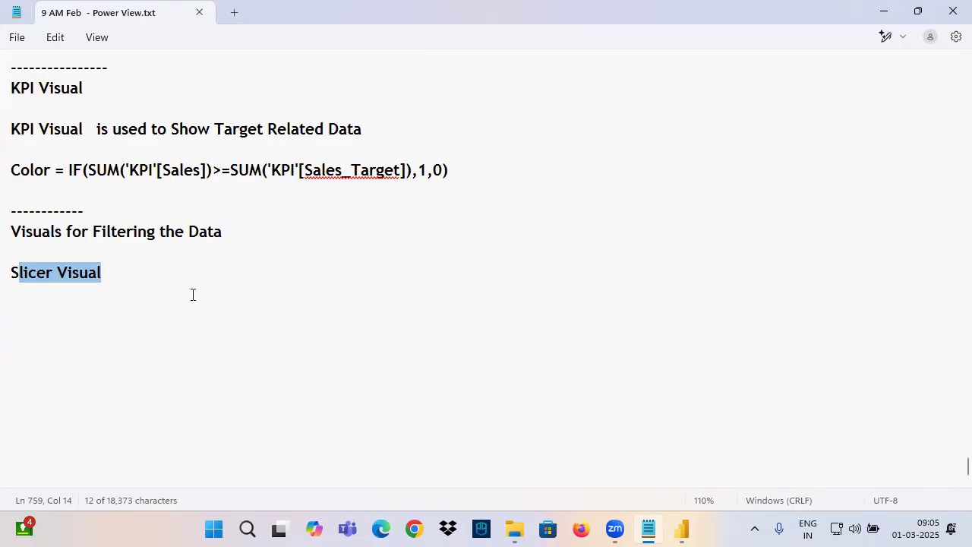
left_click(46, 275)
left_click_drag(14, 275, 110, 273)
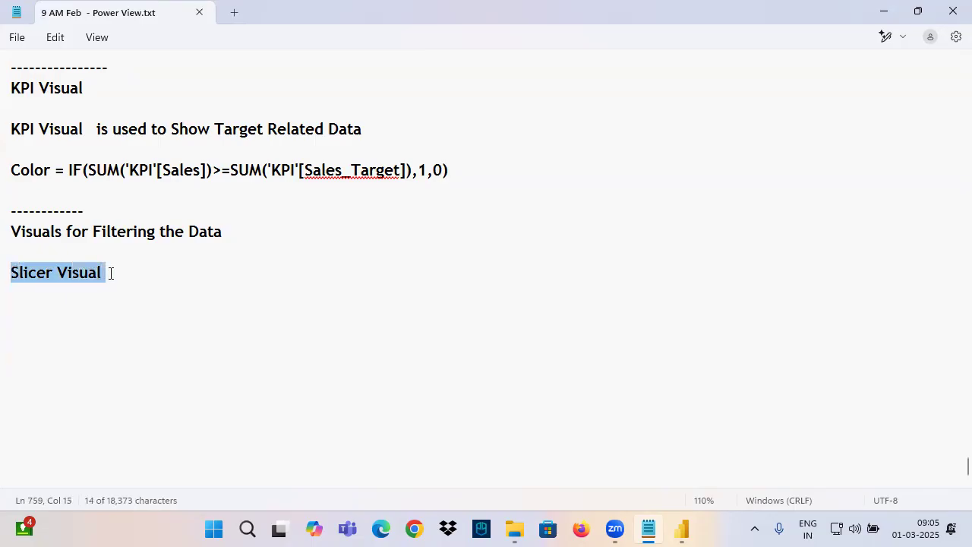
Switch to Microsoft Edge, go to app.powerbi.com, and choose the saved account for signing in
left_click(381, 530)
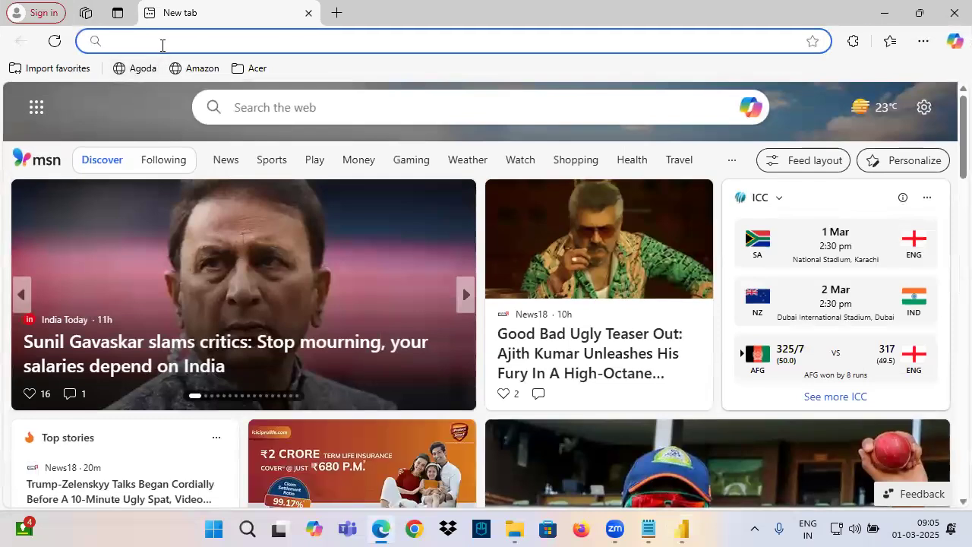
type("ap")
key("Return")
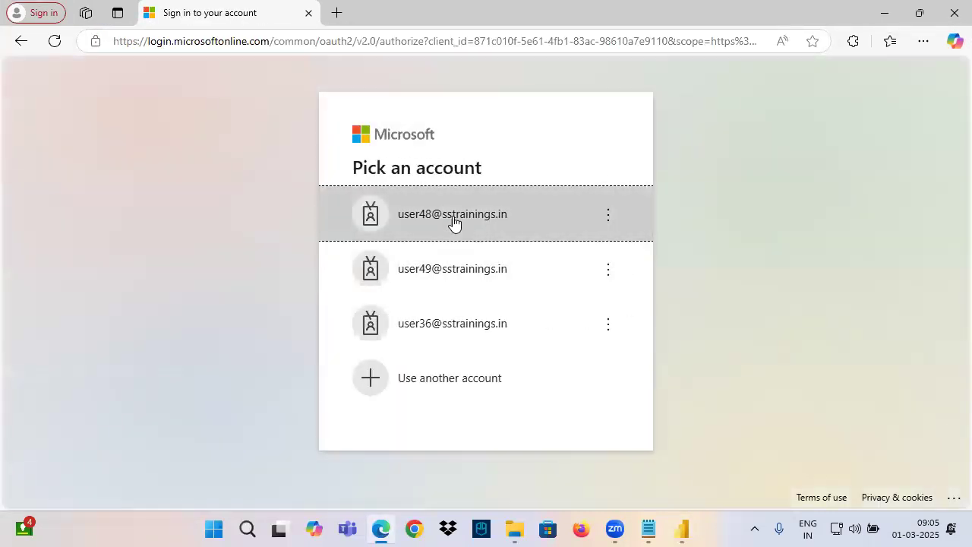
left_click(443, 231)
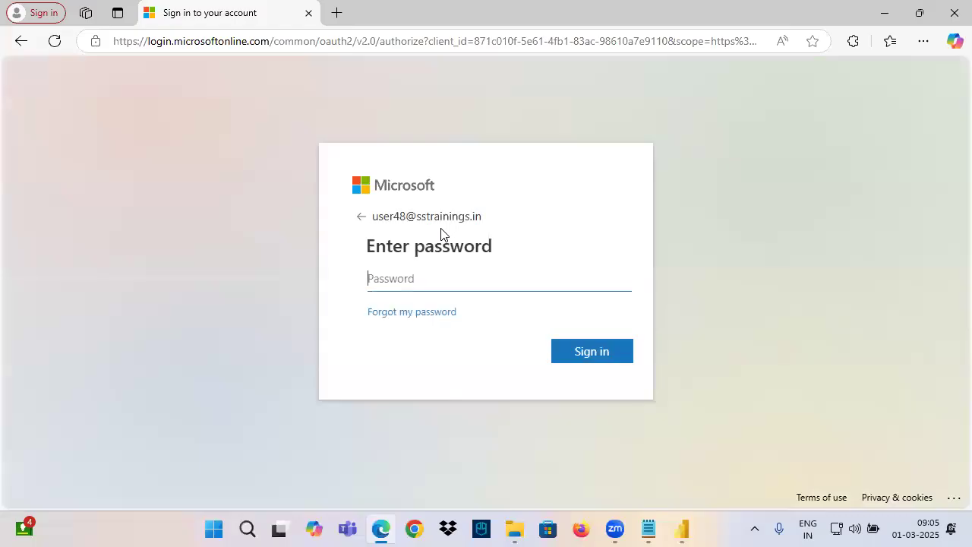
Sign in to the Power BI service with the account password and decline to stay signed in
type("•")
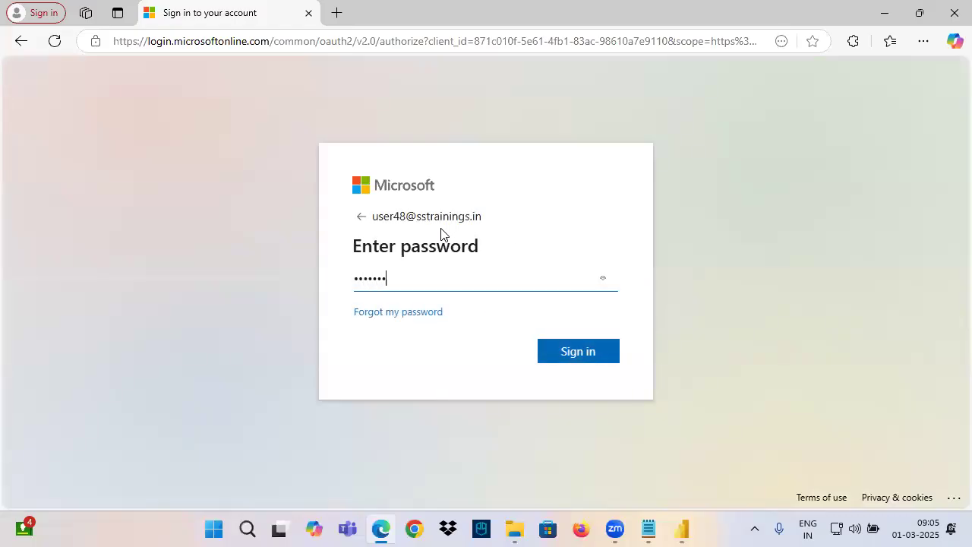
key("Return")
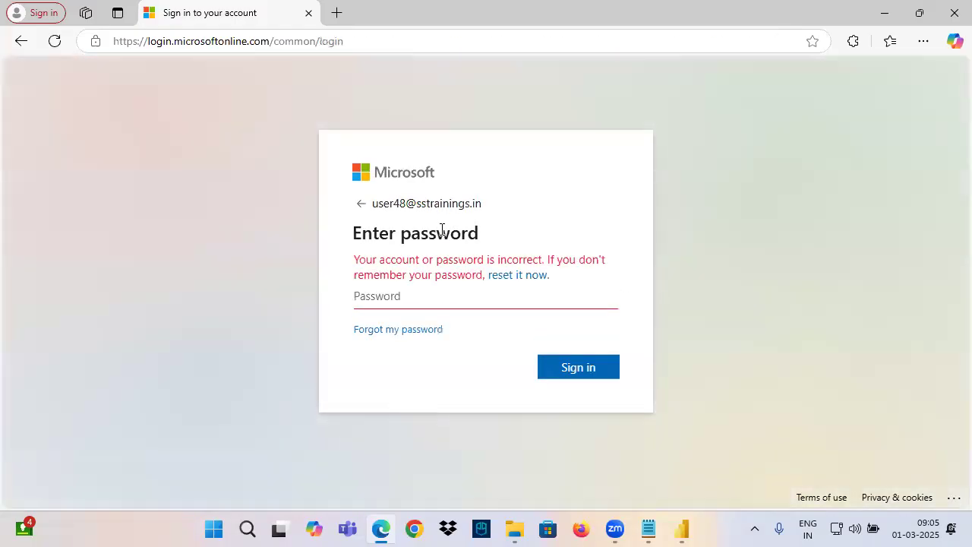
type("••")
key("Return")
type("•••••••••")
key("Return")
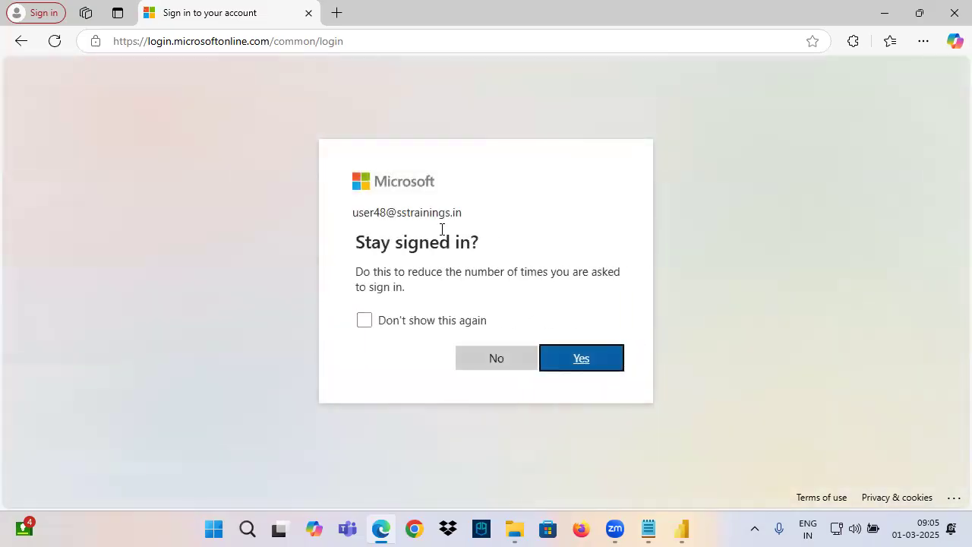
left_click(479, 371)
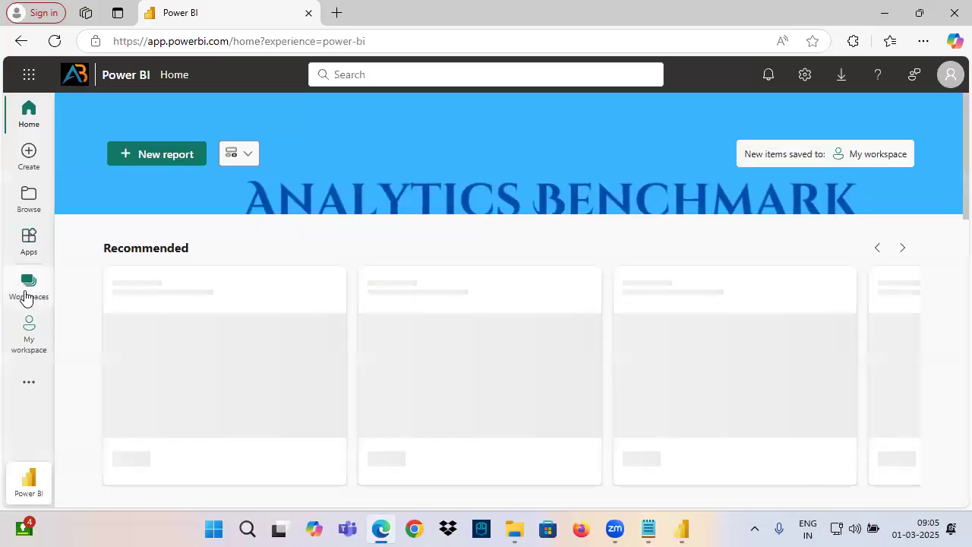
Go to My workspace and open the EComm Sales Analysis report in a new browser tab
left_click(25, 287)
left_click(137, 194)
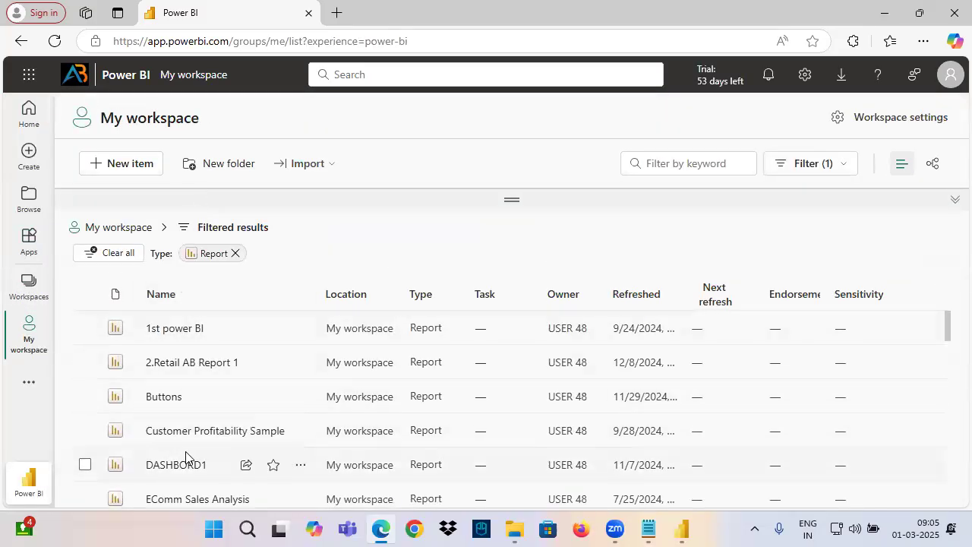
scroll(194, 426, "down", 1)
left_click(176, 426, "ctrl")
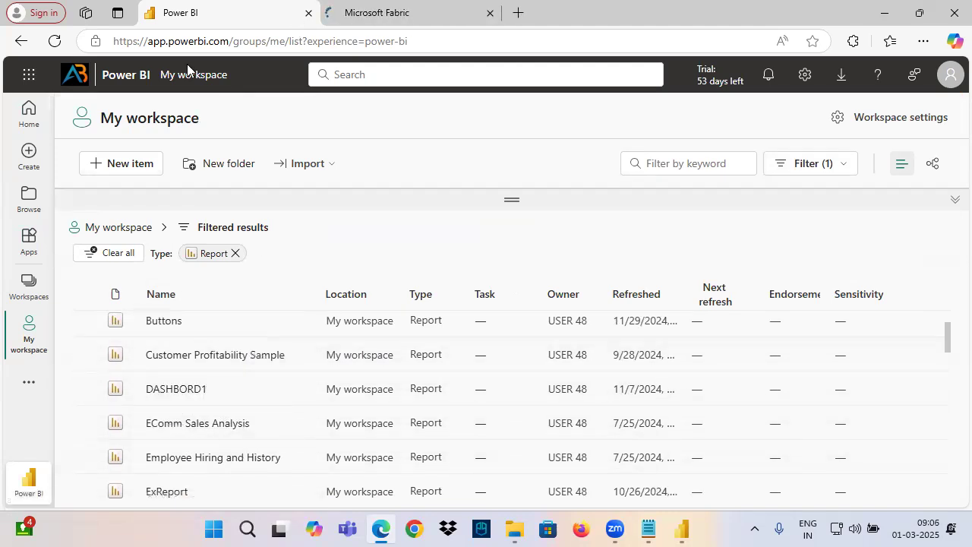
key("ctrl+Tab")
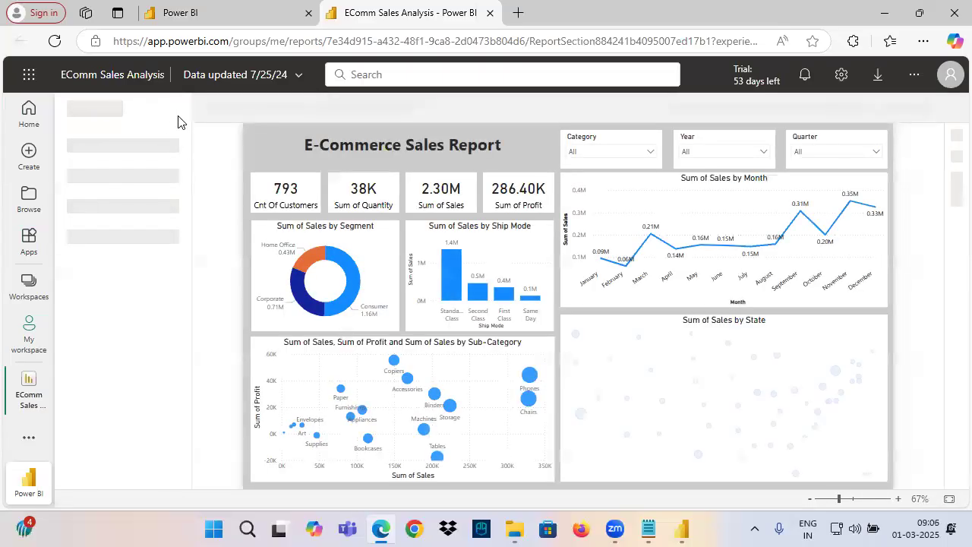
Hide the report's pages pane and display the E-Commerce Sales page in full screen
left_click(178, 111)
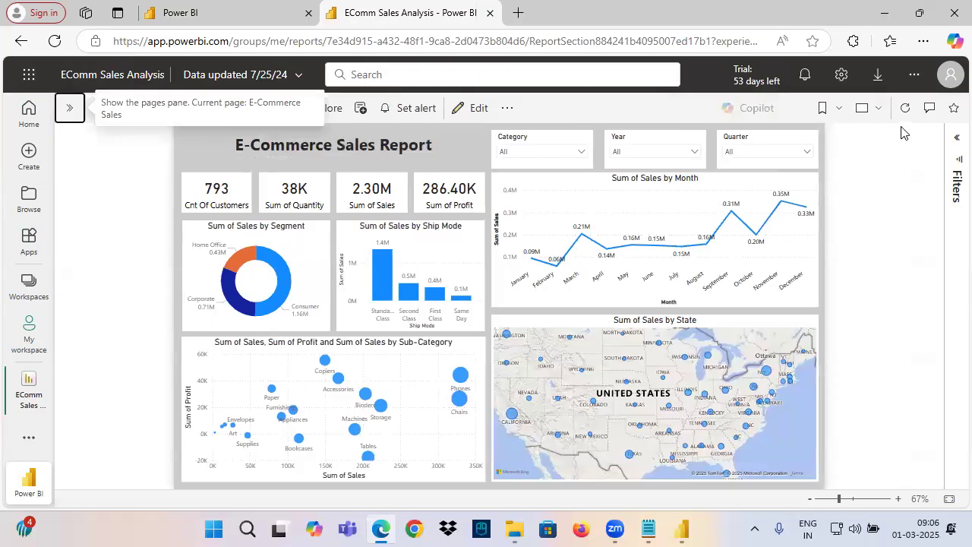
left_click(867, 108)
left_click(807, 141)
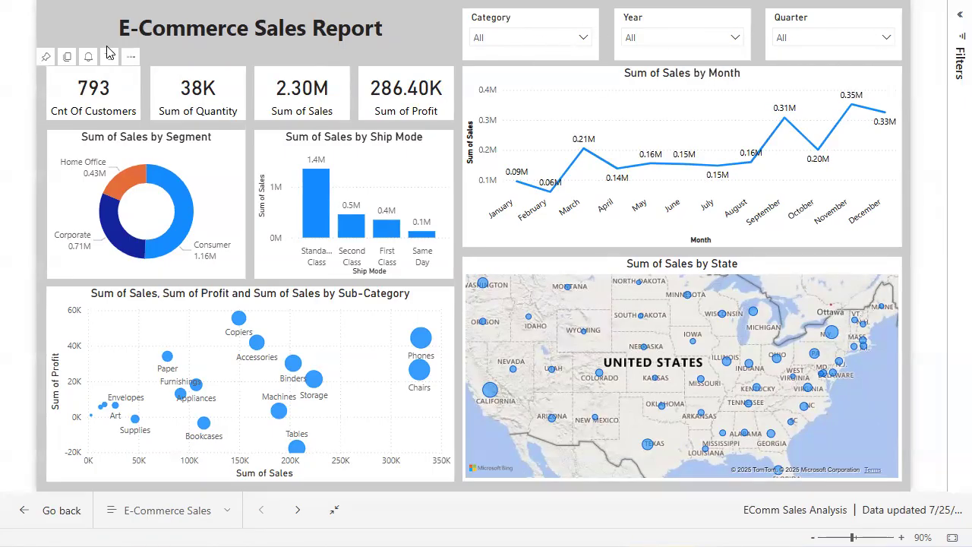
Draw a red annotation frame around the whole report and handwrite short notes beside the monthly sales chart
left_click_drag(34, 3, 906, 480)
mouse_move(682, 108)
left_mouse_down()
mouse_move(926, 86)
mouse_move(898, 112)
mouse_move(913, 166)
left_mouse_up()
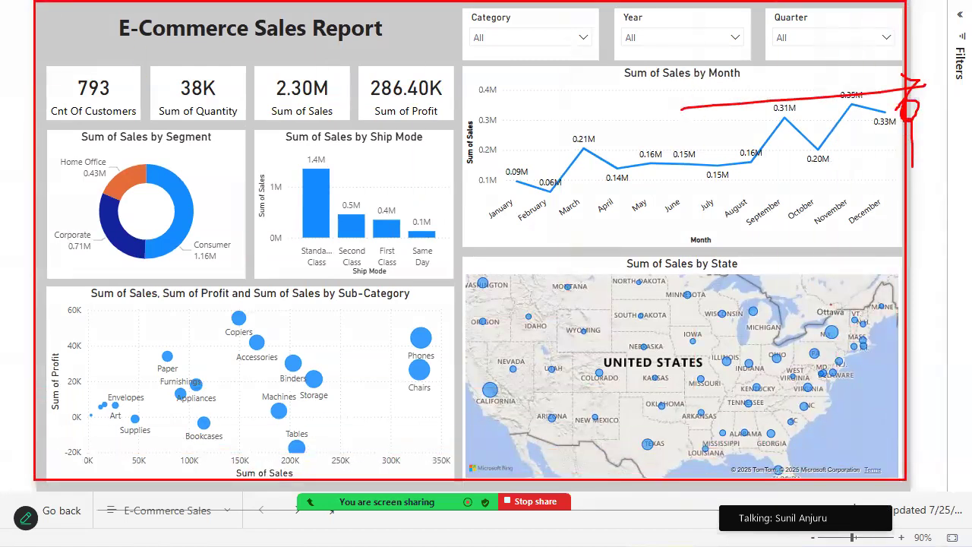
mouse_move(924, 120)
left_mouse_down()
mouse_move(926, 155)
mouse_move(948, 162)
left_mouse_up()
mouse_move(878, 184)
left_mouse_down()
mouse_move(874, 217)
mouse_move(928, 209)
left_mouse_up()
left_click_drag(875, 222, 867, 250)
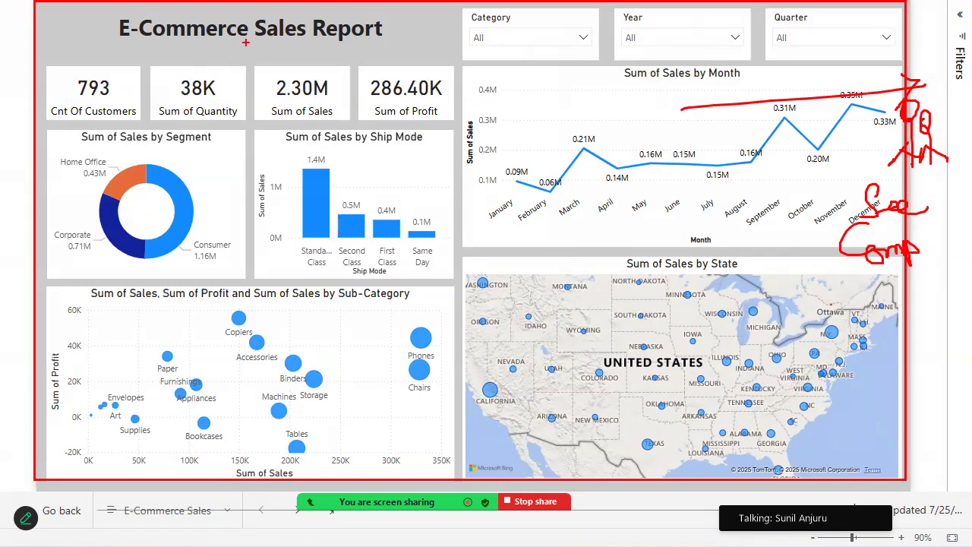
Tick the Category, Year and Quarter slicers with red annotations, circle the Category label, and clear all the markings
left_click_drag(481, 33, 548, 20)
left_click_drag(647, 28, 729, 30)
left_click_drag(793, 28, 855, 14)
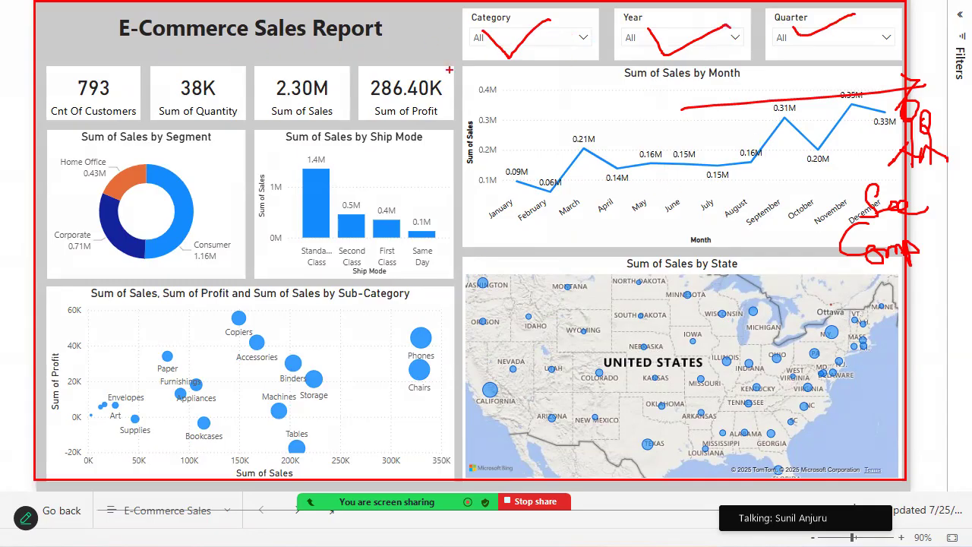
left_click_drag(479, 24, 547, 22)
mouse_move(486, 26)
left_mouse_down()
mouse_move(536, 27)
mouse_move(556, 13)
mouse_move(490, 14)
left_mouse_up()
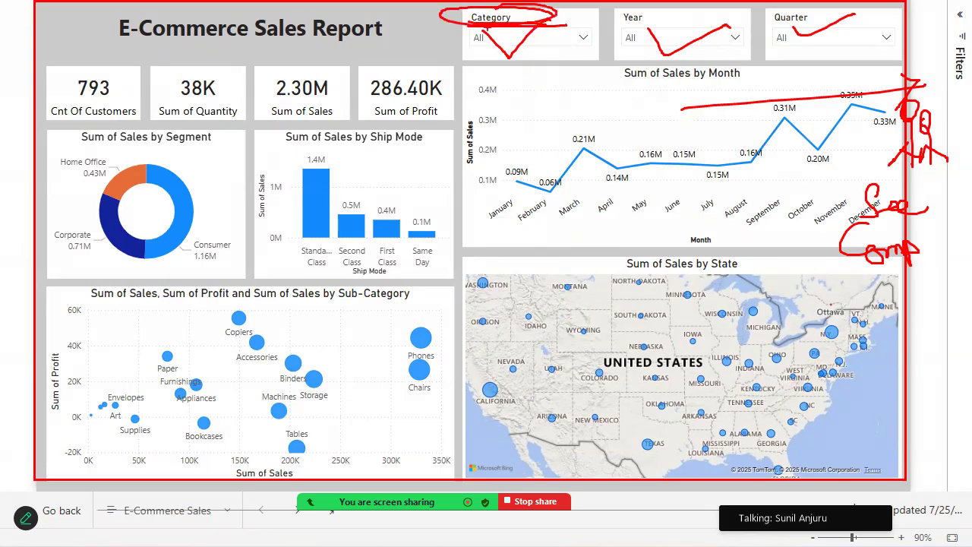
key("Escape")
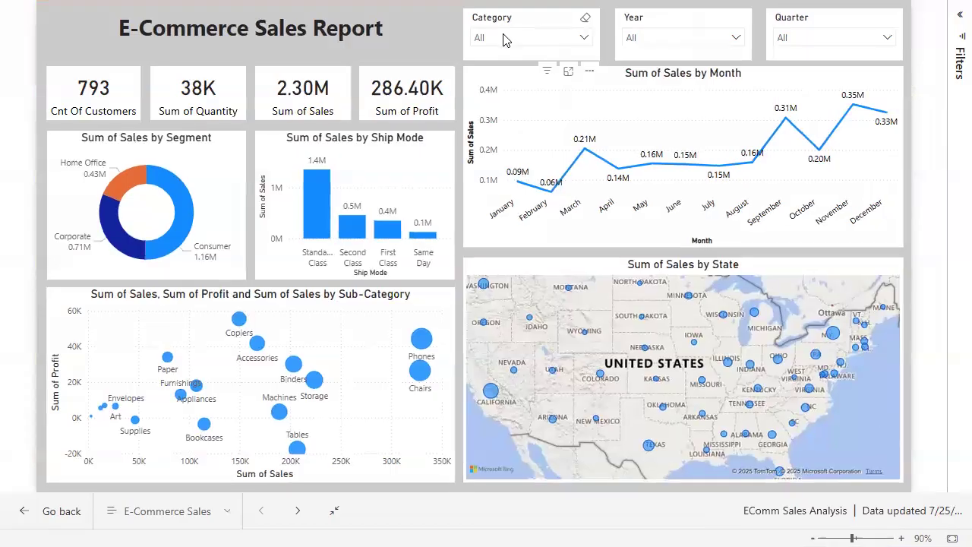
Filter the report to the Technology category and the year 2017 with the slicers
left_click(502, 36)
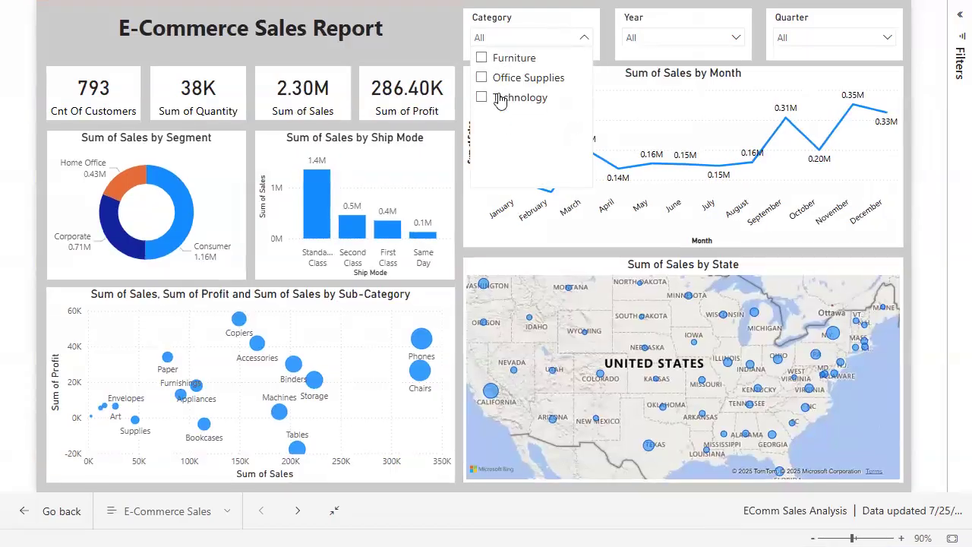
left_click(501, 97)
left_click(405, 47)
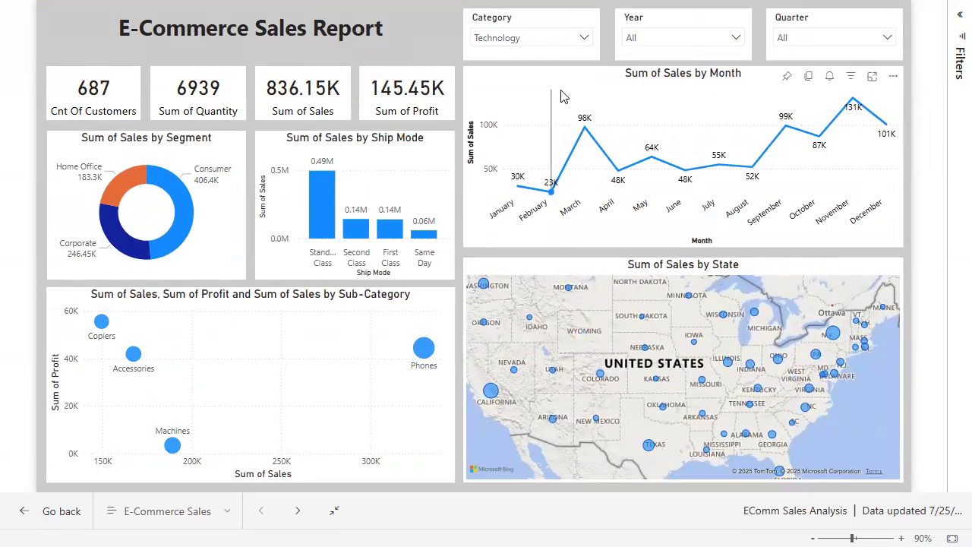
left_click(635, 39)
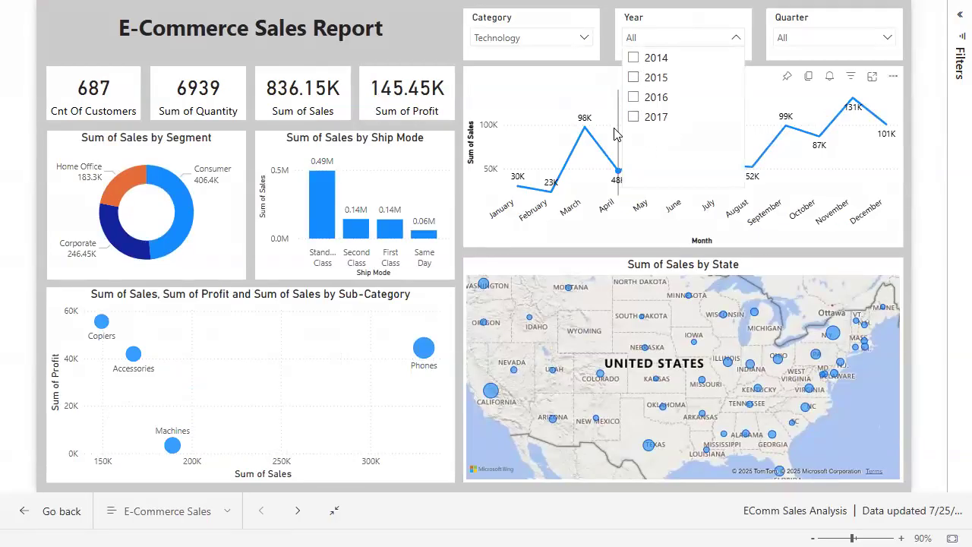
left_click(635, 116)
left_click(569, 29)
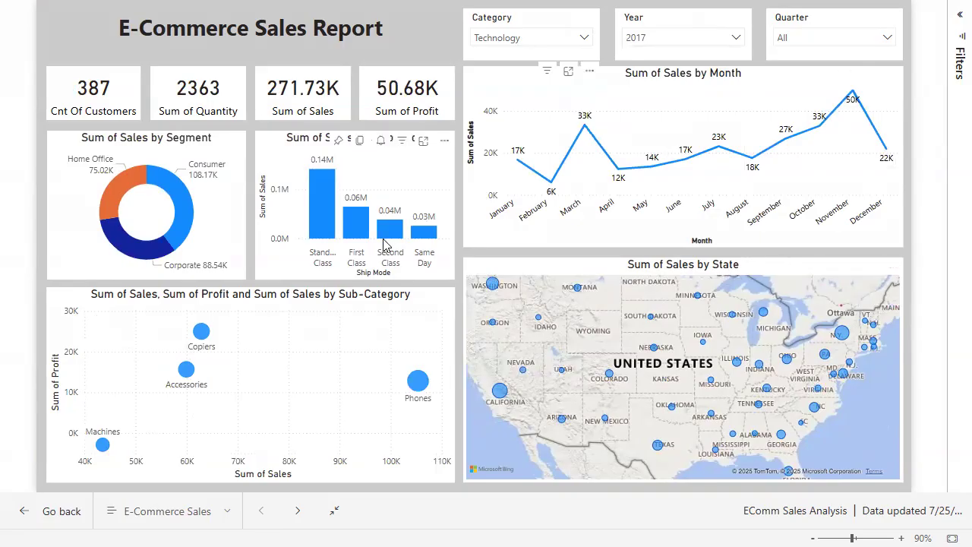
Filter the report to Qtr 4 with the Quarter slicer and collapse its list
left_click(813, 47)
left_click(787, 123)
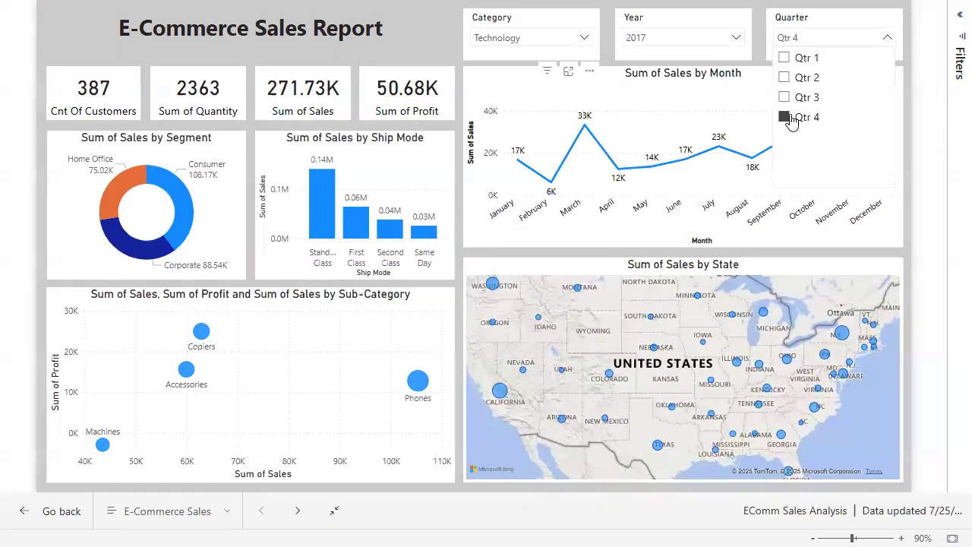
left_click(794, 29)
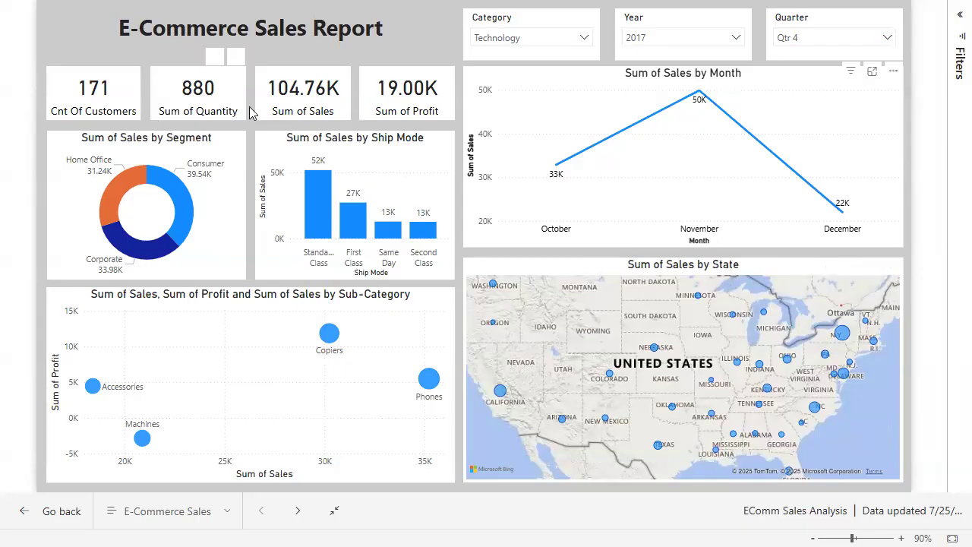
Circle the Sum of Sales card, point arrows at the three slicers with red annotations, and clear the markings
left_click_drag(317, 72, 266, 76)
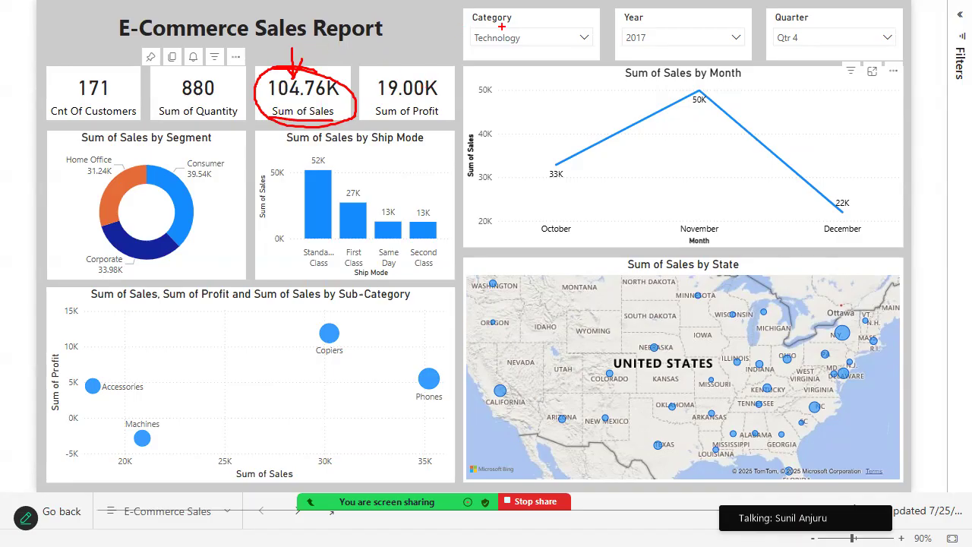
left_click_drag(468, 23, 431, 57)
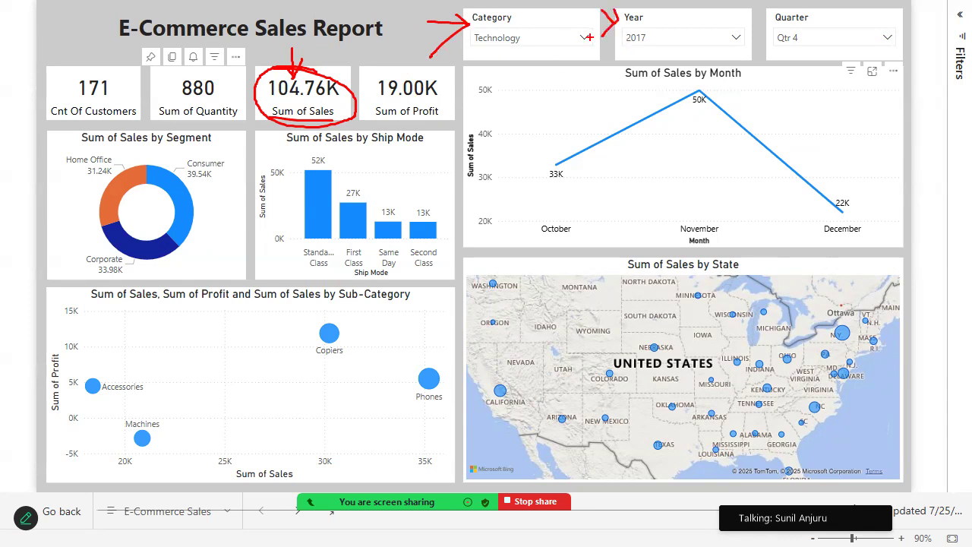
left_click_drag(752, 24, 728, 57)
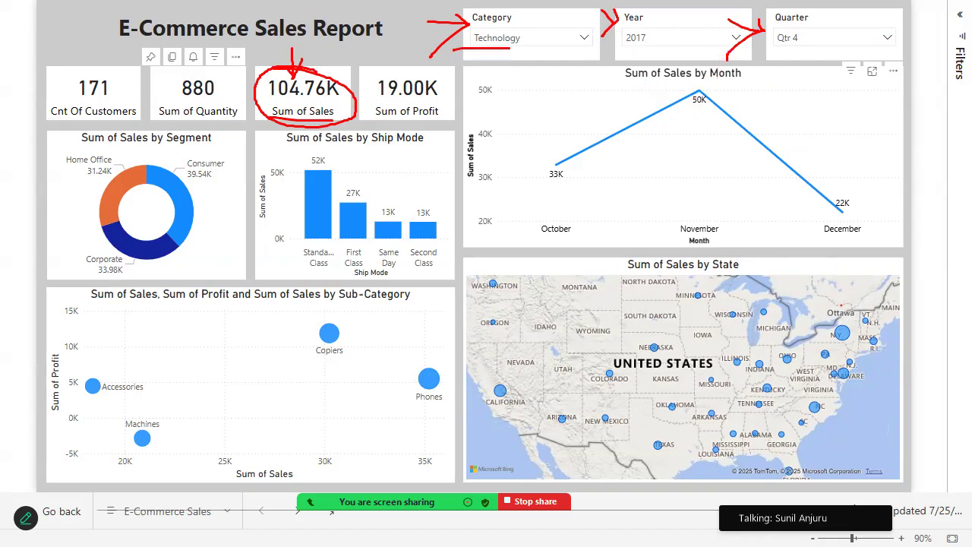
left_click_drag(627, 46, 729, 48)
key("Escape")
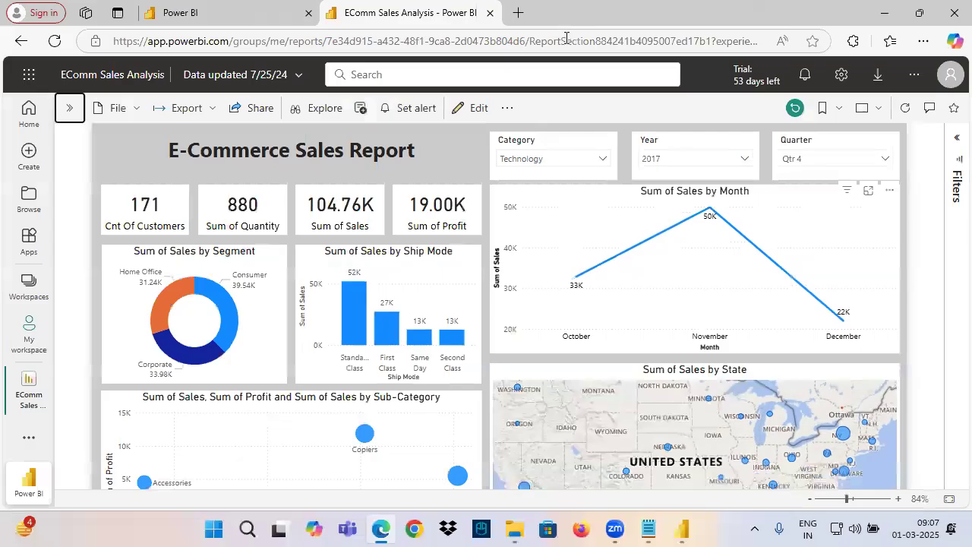
Return the report to full screen and clear the selections in the Category, Year and Quarter slicers
left_click(879, 109)
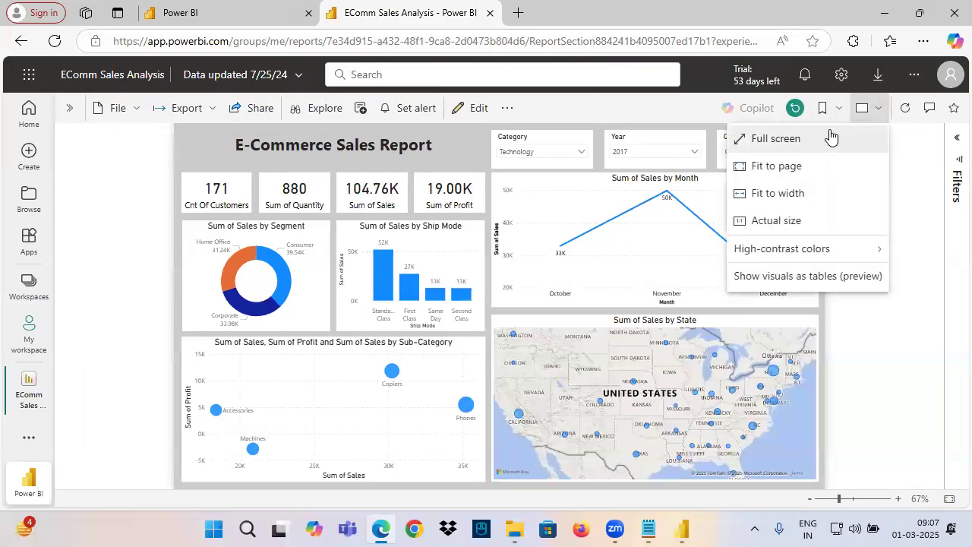
left_click(794, 137)
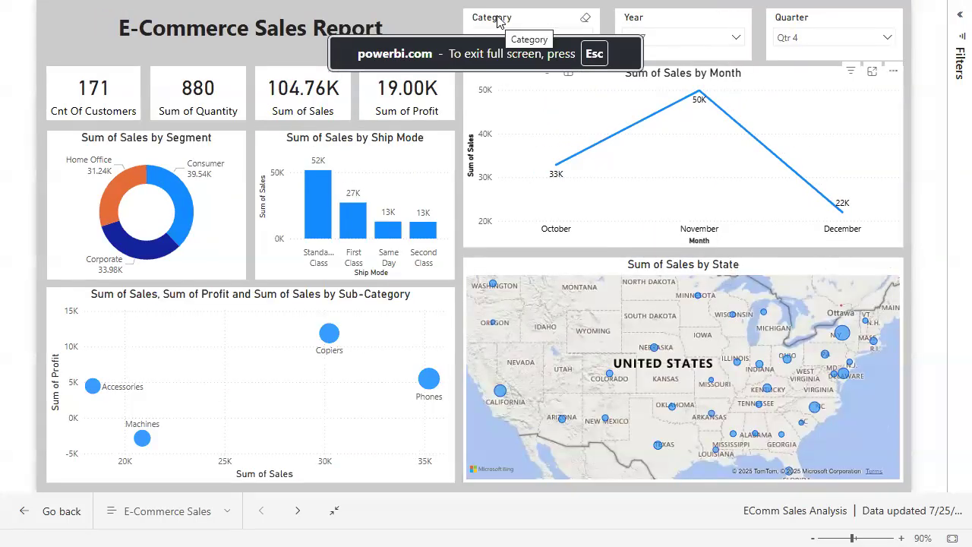
left_click(585, 19)
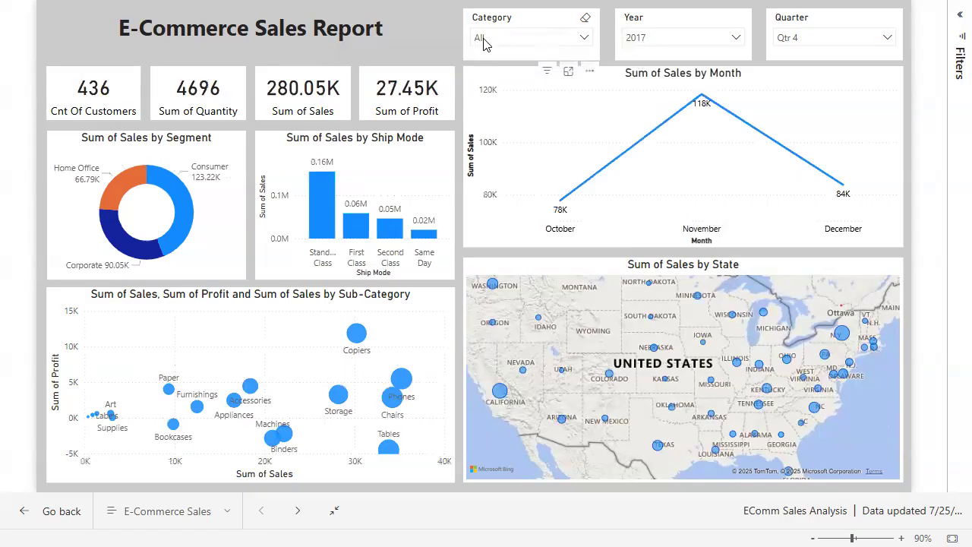
left_click(736, 19)
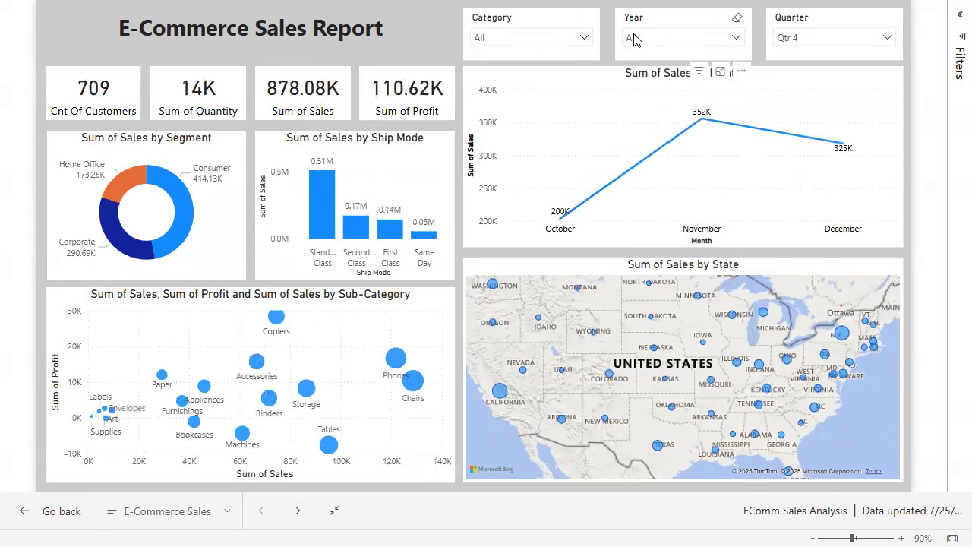
left_click(889, 19)
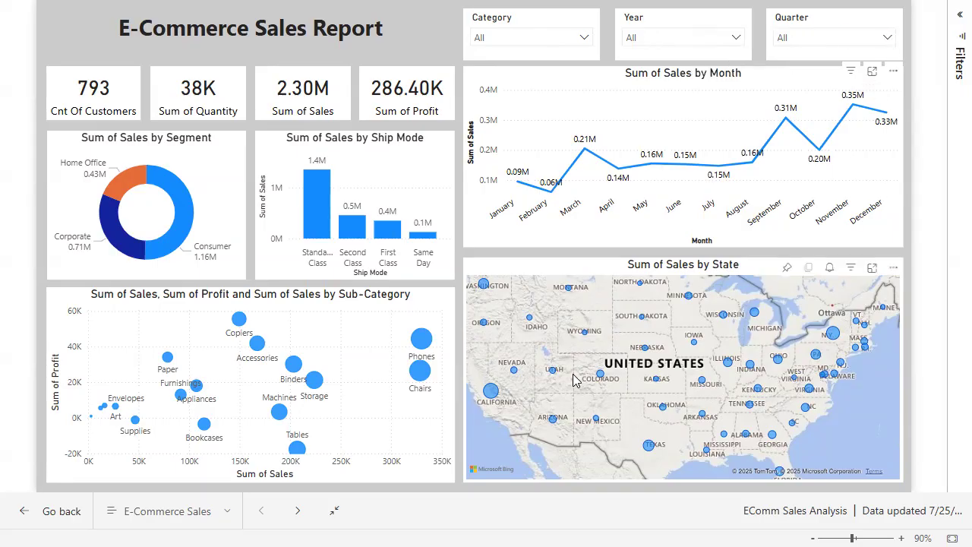
Leave full screen and reset the report to its default filters
key("Escape")
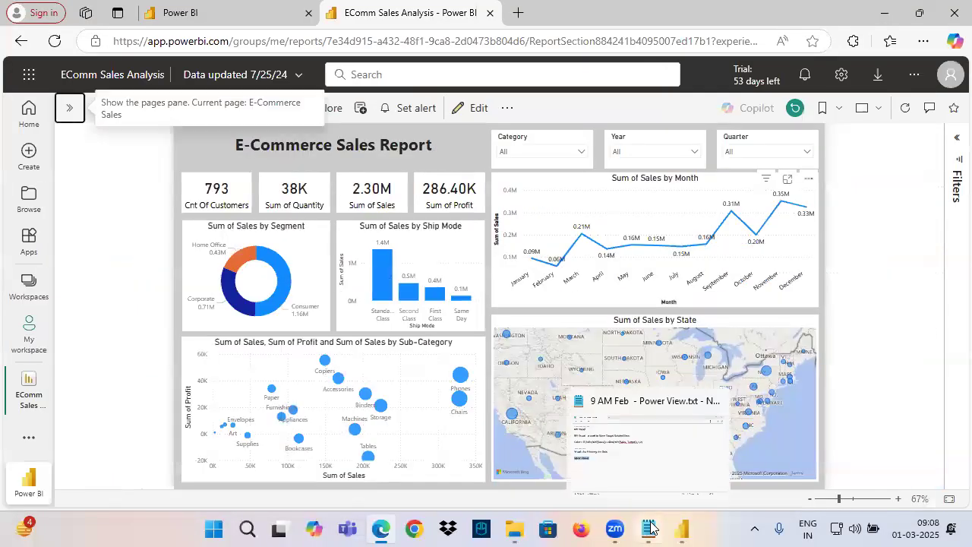
left_click(793, 111)
left_click(530, 318)
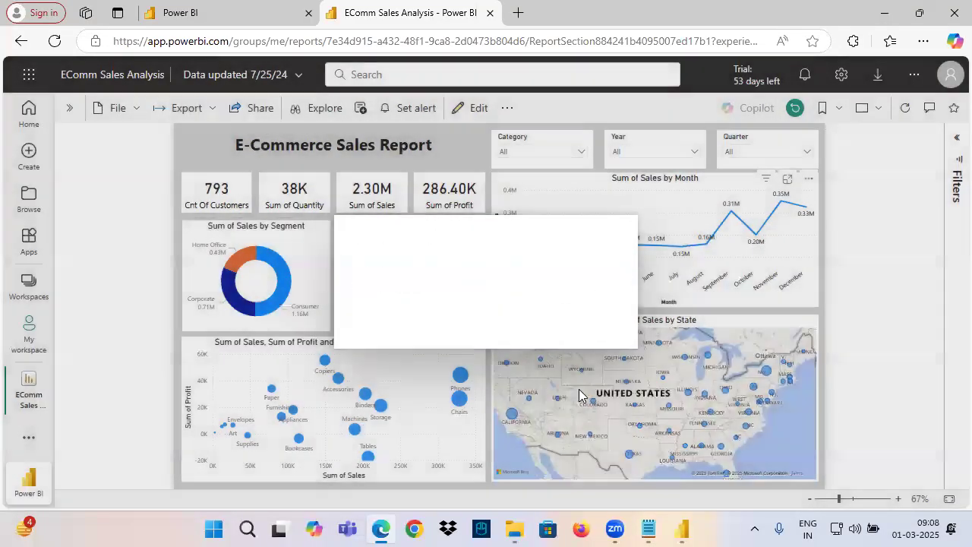
Switch to the Notepad notes and copy the Purpose, Field Wells and Formatting Options list from Card Visual to below Slicer Visual
left_click(648, 530)
left_click(64, 285)
left_click_drag(106, 276, 8, 278)
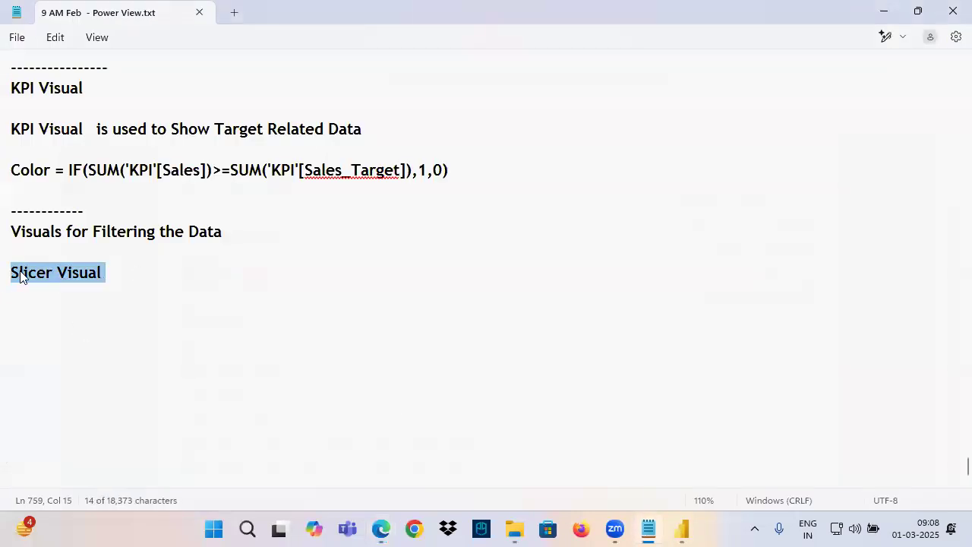
left_click(28, 312)
scroll(108, 185, "up", 15)
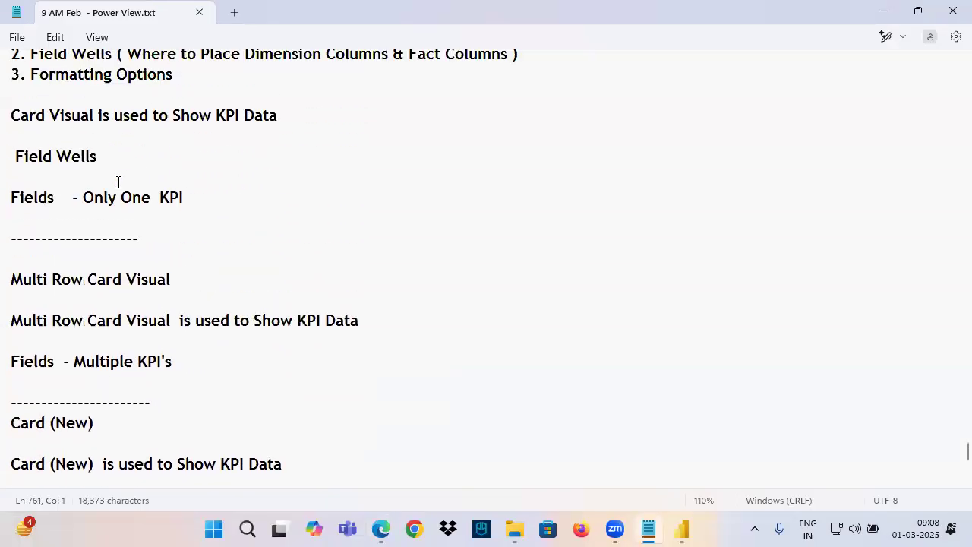
scroll(118, 200, "down", 4)
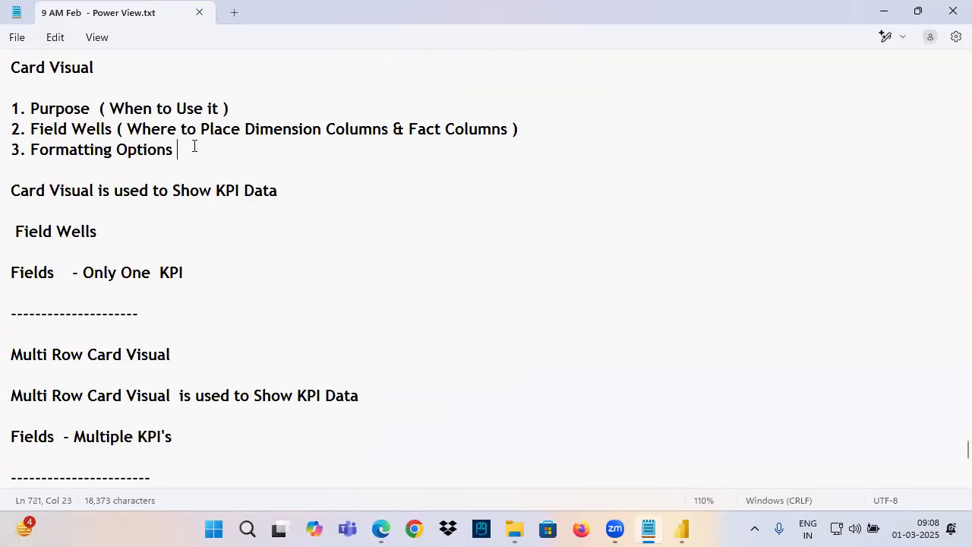
left_click_drag(193, 148, 19, 111)
key("ctrl+c")
scroll(183, 145, "down", 11)
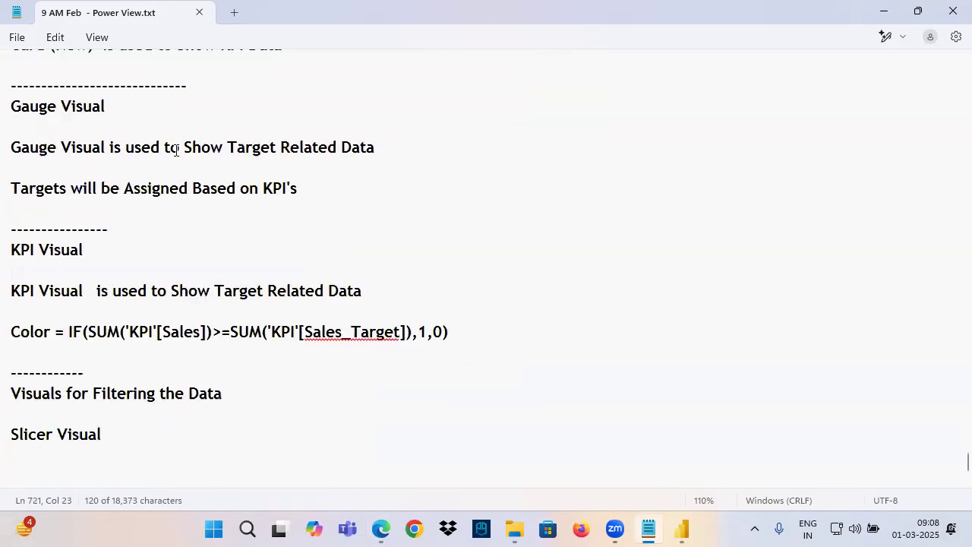
left_click(38, 312)
key("ctrl+v")
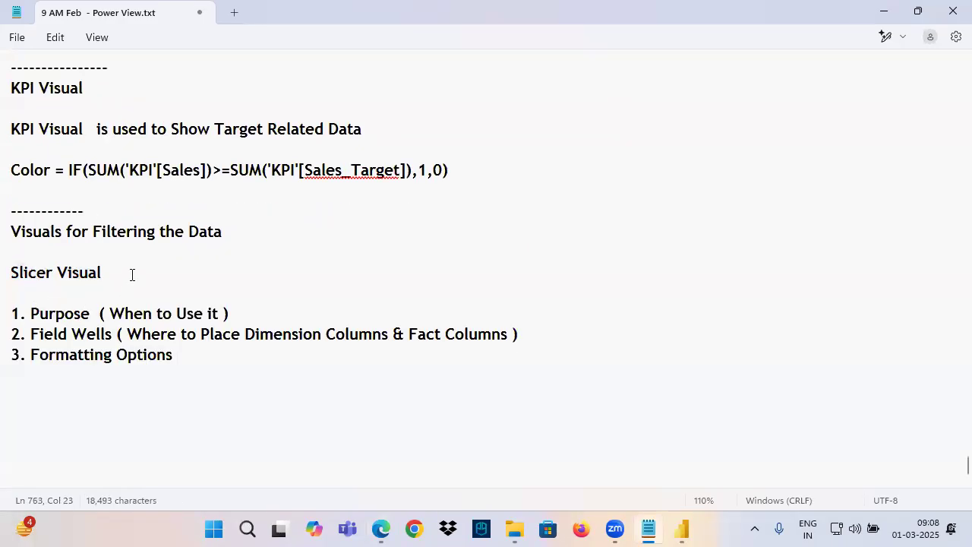
Add the line "Slicer Visual is used to Filter the Data in the Visuals" below the copied list
scroll(163, 266, "down", 1)
key("Return")
type("Slicer Visual uis")
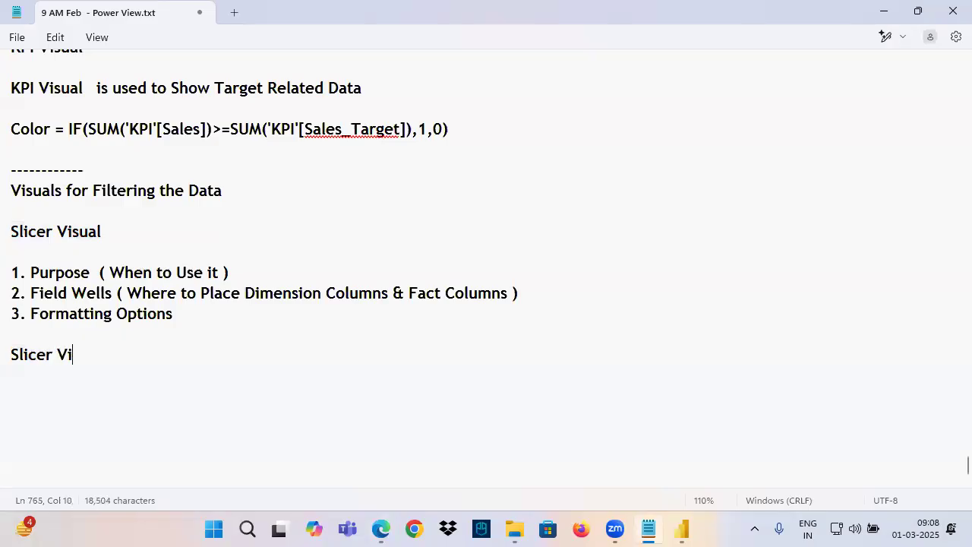
key("BackSpace")
key("BackSpace")
key("BackSpace")
type("is used to ")
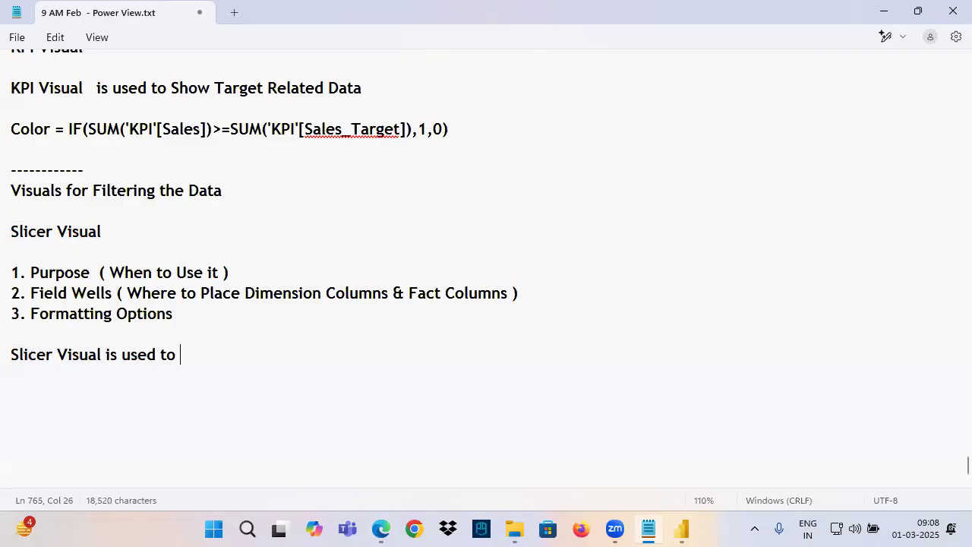
type("Filter the Dat")
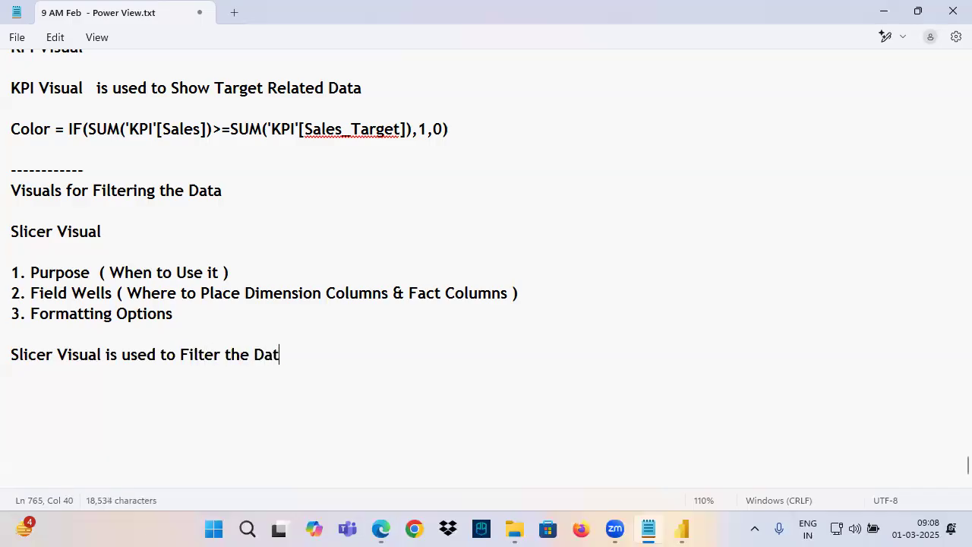
type("a in a")
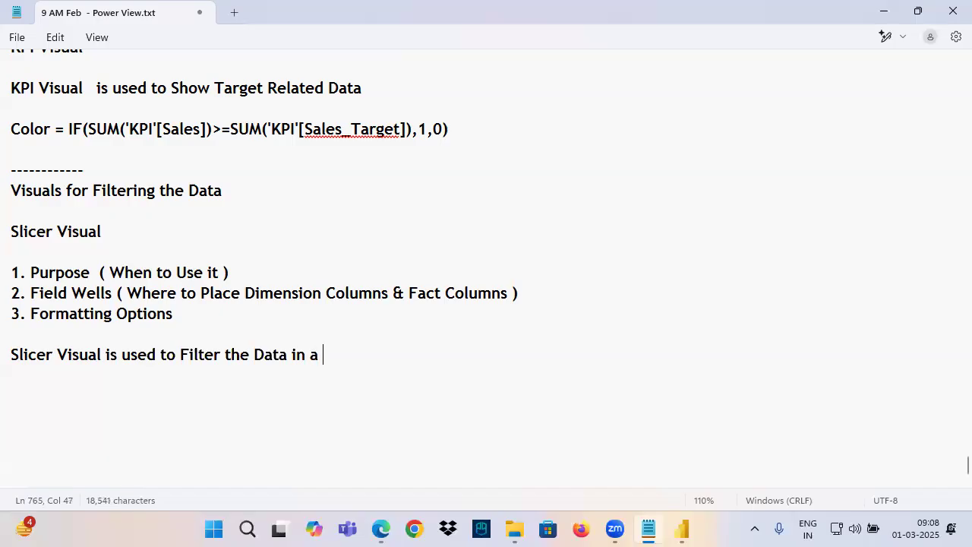
key("BackSpace")
key("BackSpace")
type("the Visuals")
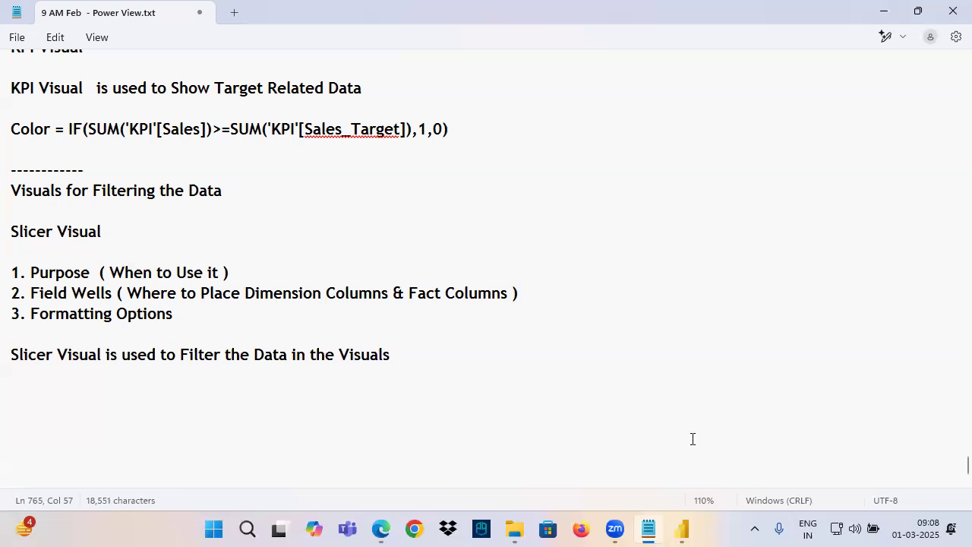
Switch to Power BI Desktop, expand the Filters pane and mark it with freehand screen annotations
left_click(681, 530)
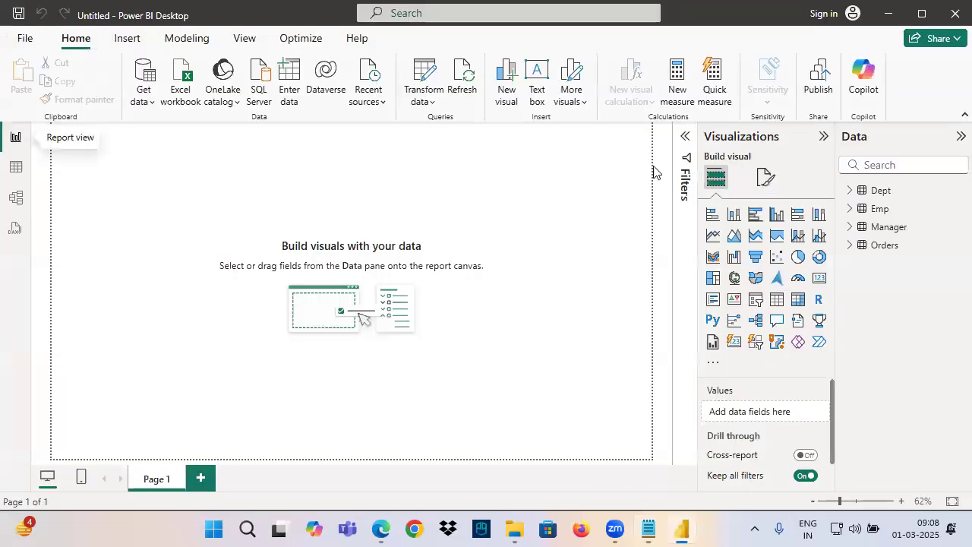
left_click(685, 142)
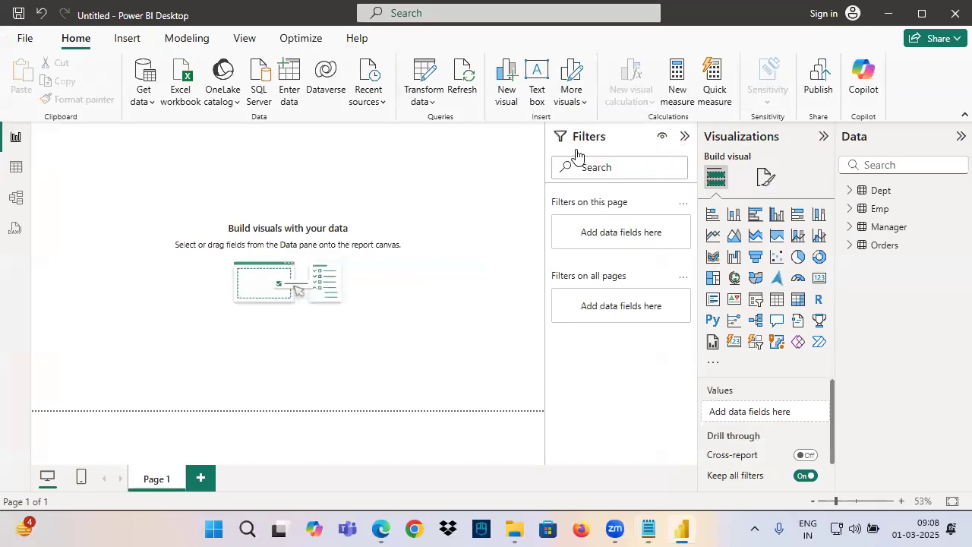
key("ctrl+2")
mouse_move(560, 149)
left_mouse_down()
mouse_move(623, 135)
mouse_move(544, 151)
left_mouse_up()
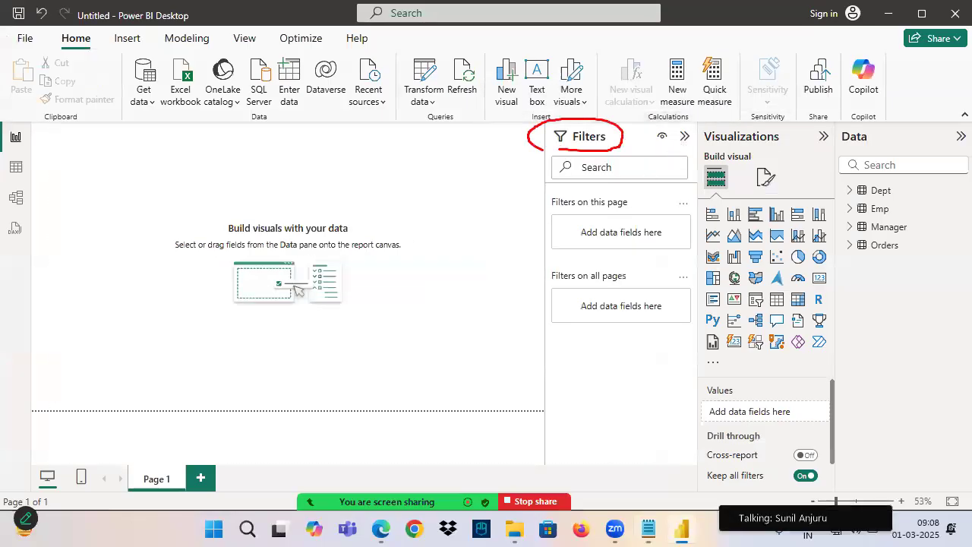
left_click_drag(573, 99, 631, 57)
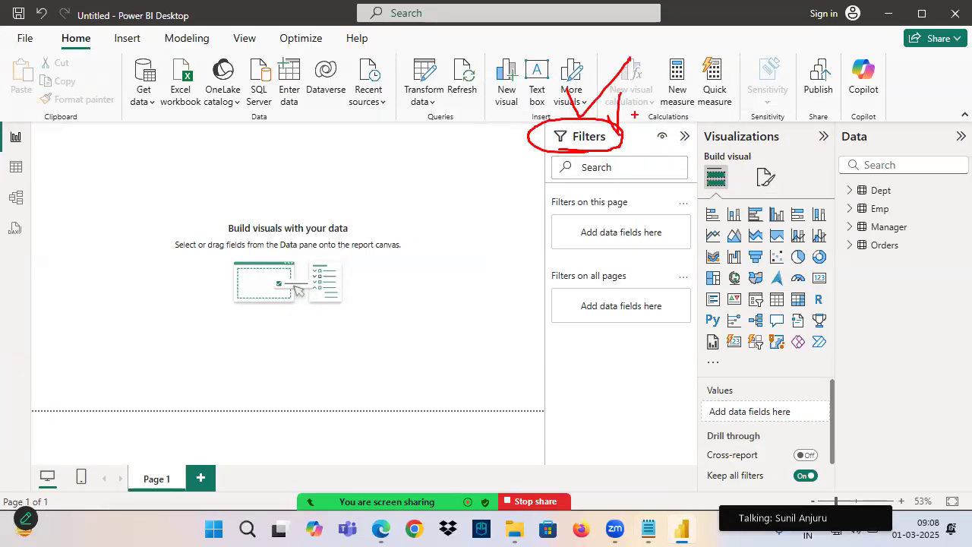
left_click_drag(556, 149, 651, 147)
left_click_drag(137, 164, 165, 163)
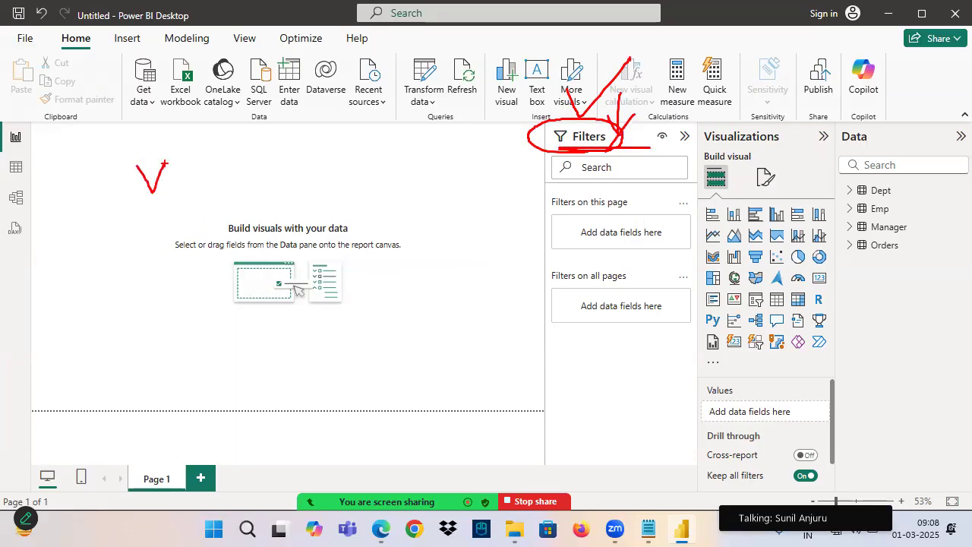
Switch to the Notepad notes and add the heading "Filters Vs Slicers" above "Visuals for Filtering the Data"
left_click(651, 529)
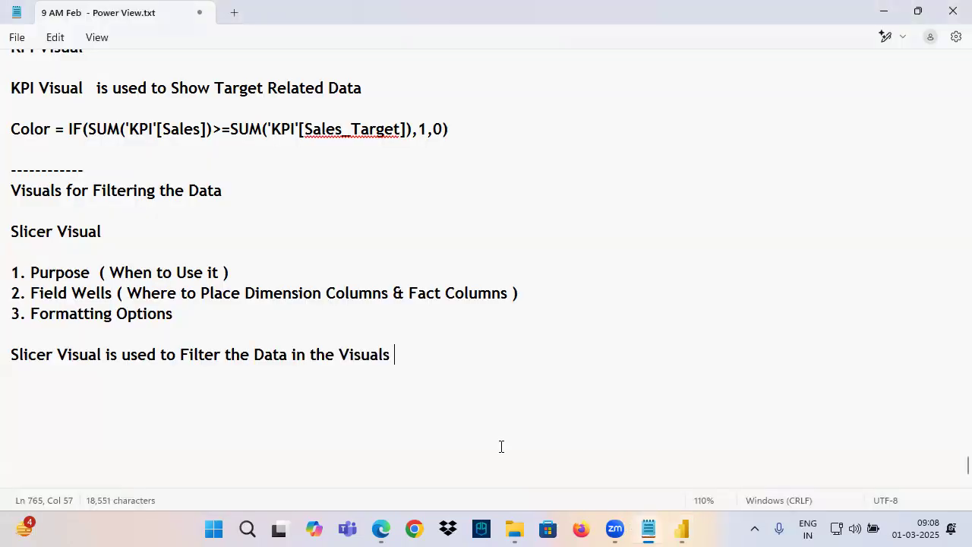
left_click(166, 165)
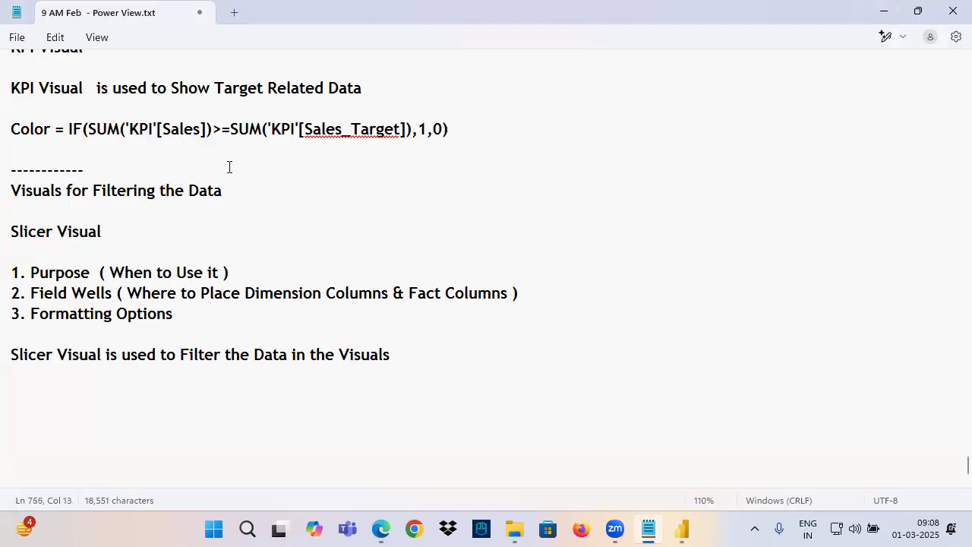
key("Return")
key("Return")
key("Return")
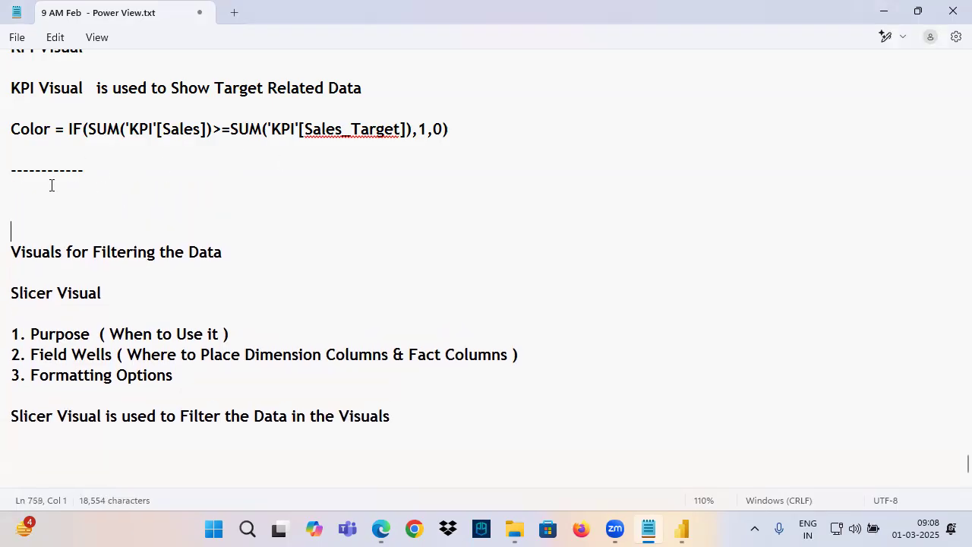
type("Filte")
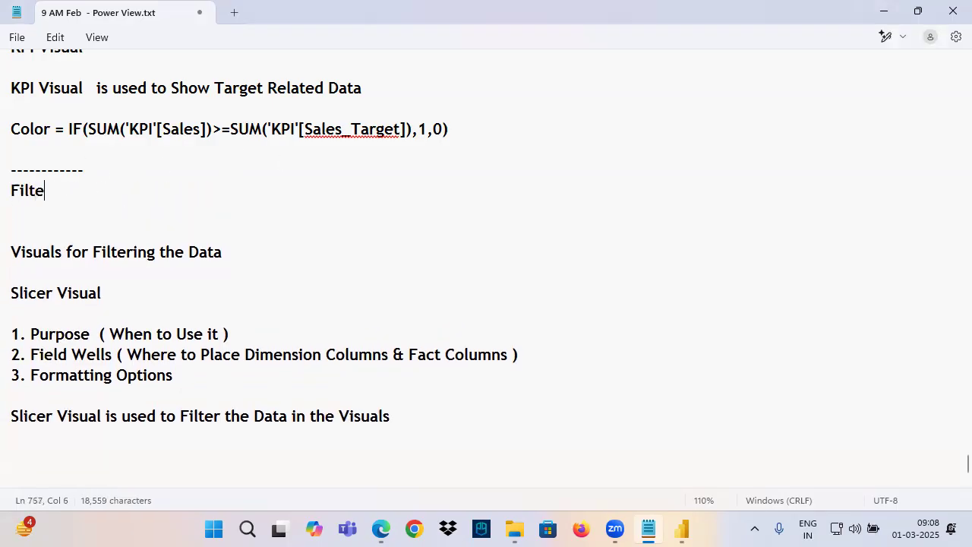
type("rs Vs Slicers")
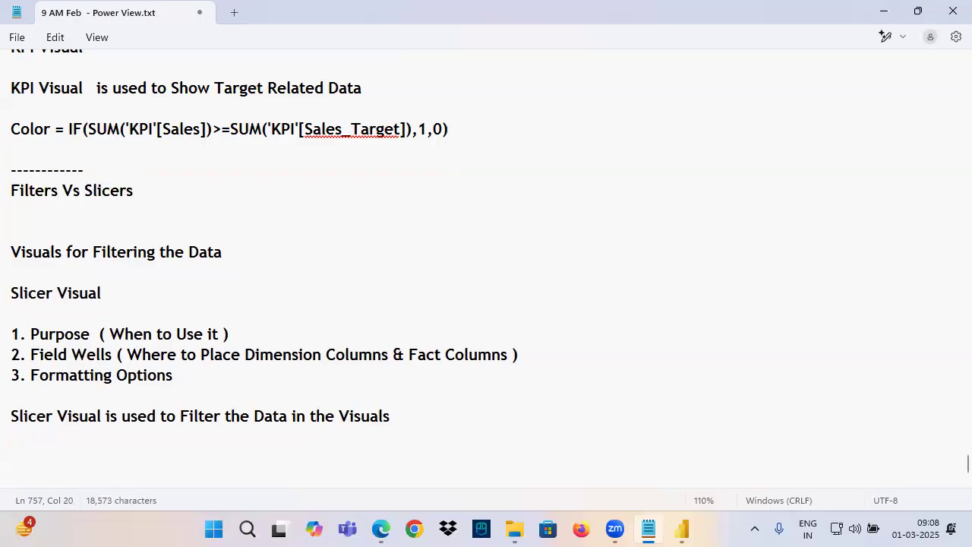
double_click(24, 192)
double_click(86, 190)
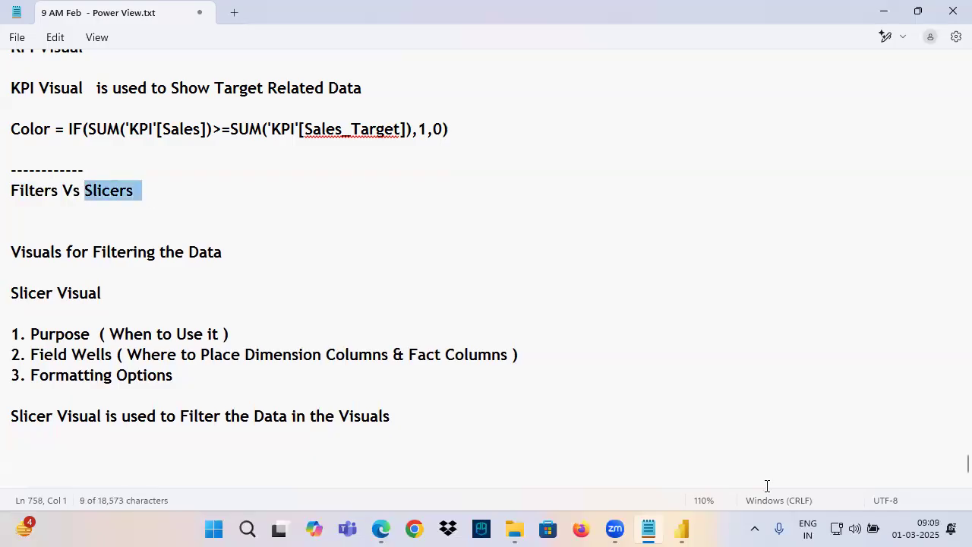
Switch to Power BI Desktop and point out the Filters pane and canvas area with freehand screen annotations
left_click(682, 530)
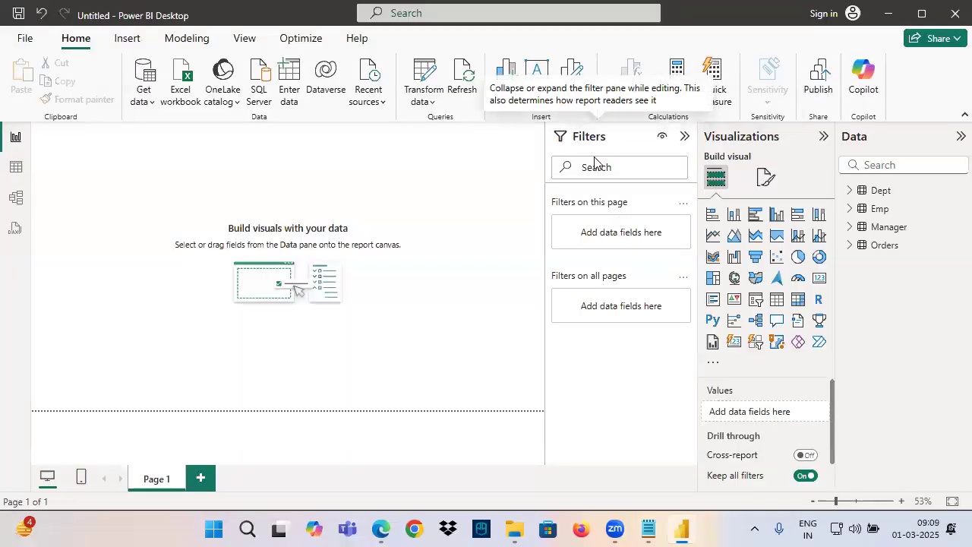
left_click_drag(592, 144, 597, 203)
left_click_drag(616, 170, 596, 203)
mouse_move(631, 152)
left_mouse_down()
mouse_move(511, 204)
mouse_move(524, 126)
mouse_move(624, 142)
mouse_move(669, 137)
left_mouse_up()
left_click_drag(96, 145, 120, 158)
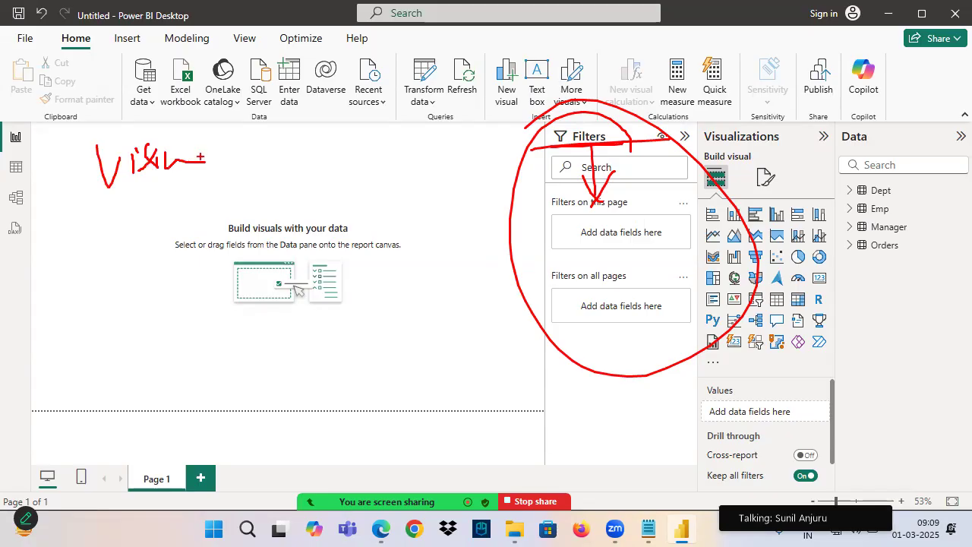
key("Escape")
Return to the Notepad notes, highlight the line stating the slicer's purpose and save the file
left_click(649, 530)
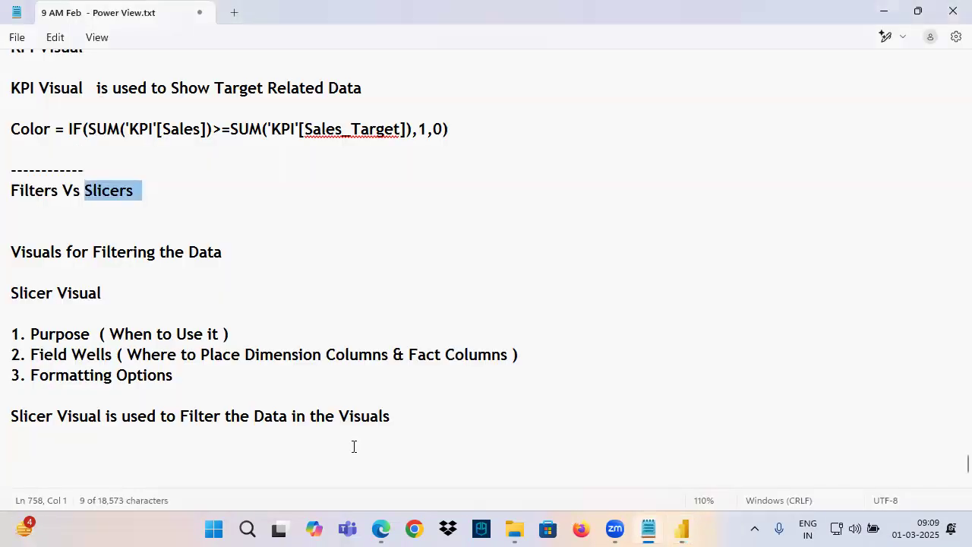
left_click_drag(38, 420, 397, 420)
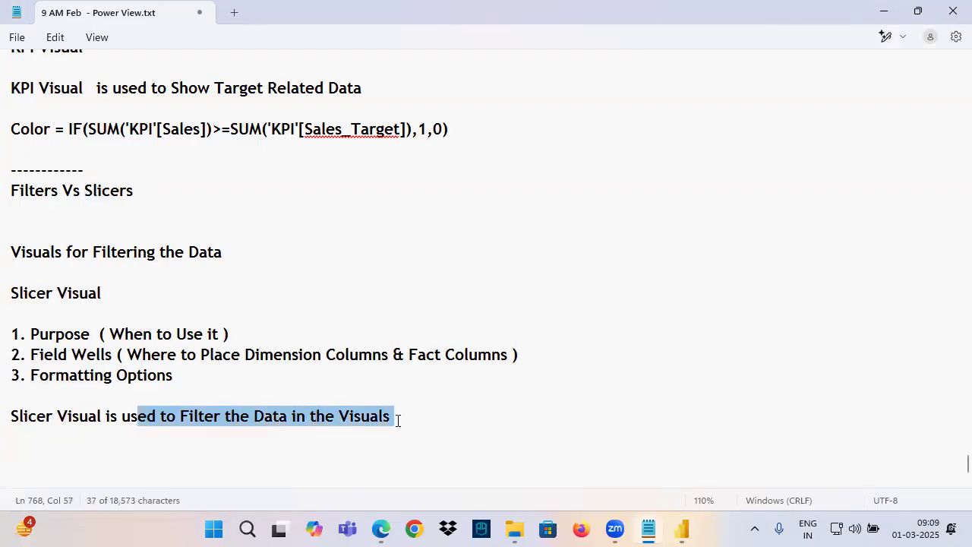
scroll(405, 340, "down", 2)
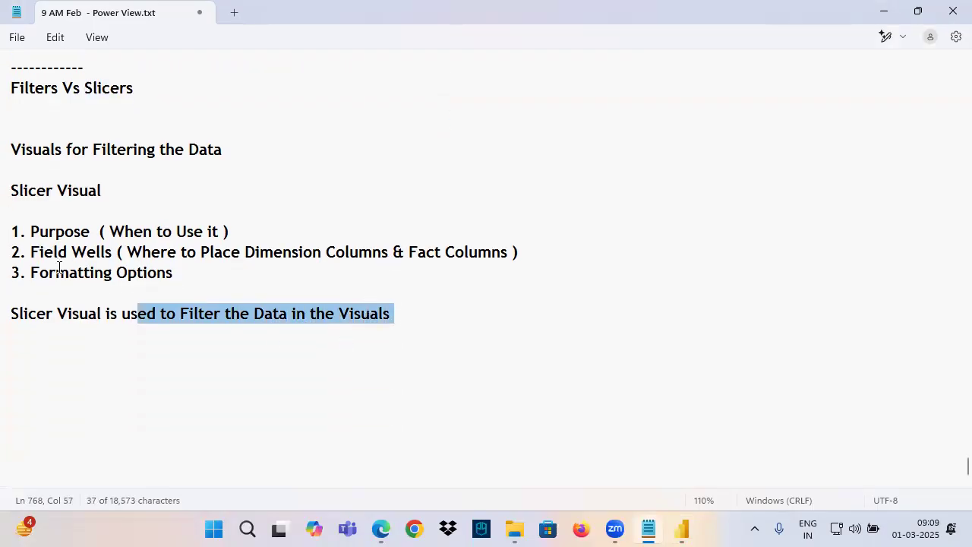
left_click(58, 335)
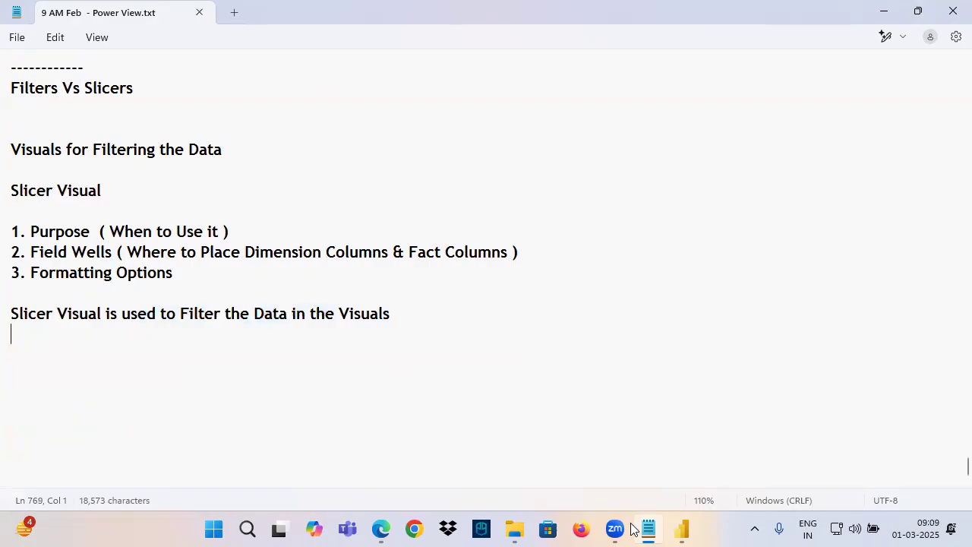
Switch to Power BI Desktop and collapse the Filters pane
left_click(682, 530)
left_click(684, 134)
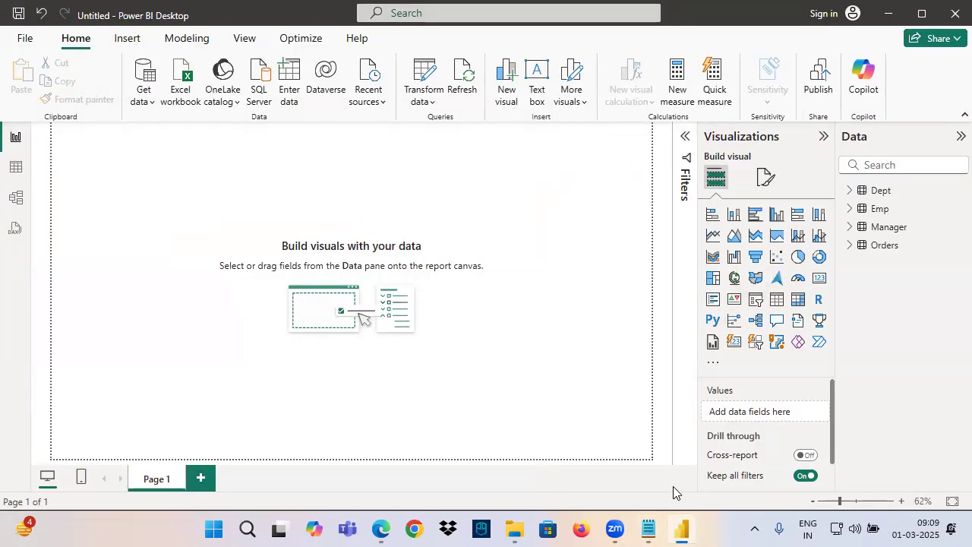
left_click(648, 529)
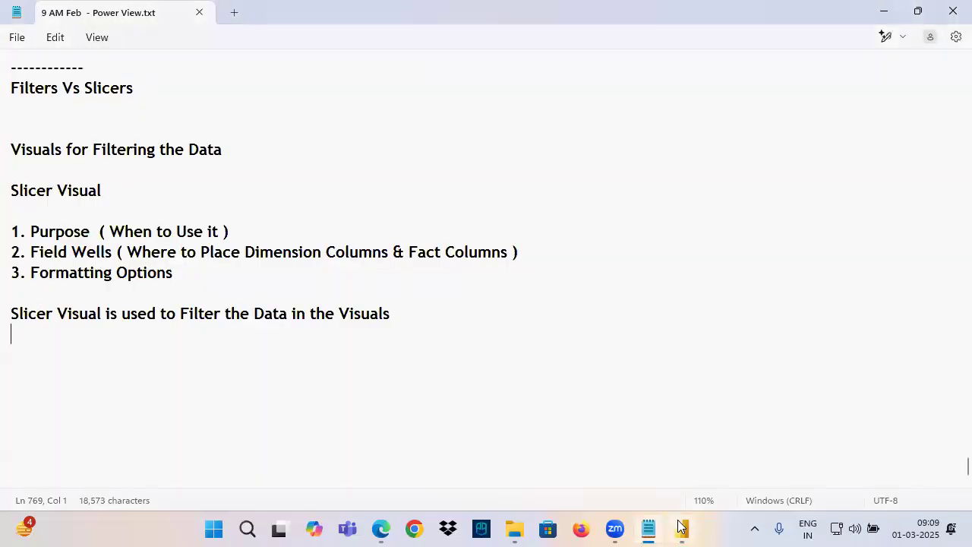
left_click(681, 528)
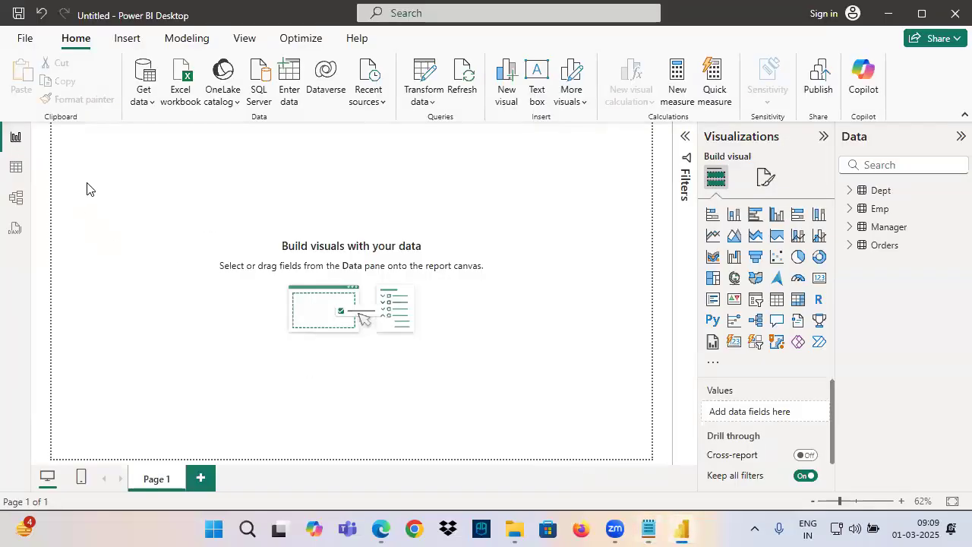
Add a card visual showing Quantity from the Orders table and shrink it in the page's upper-left corner
left_click(819, 278)
left_click(851, 245)
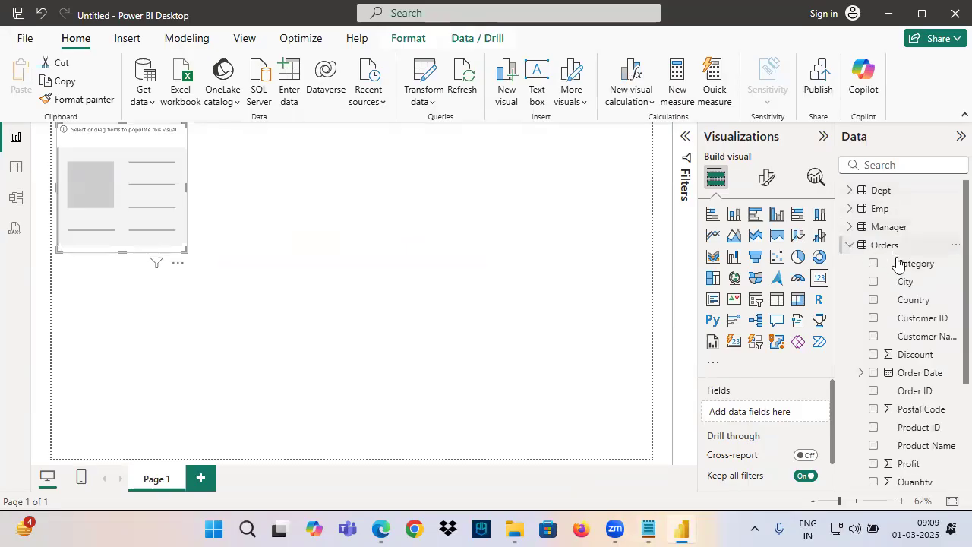
scroll(874, 319, "down", 3)
left_click_drag(917, 339, 146, 222)
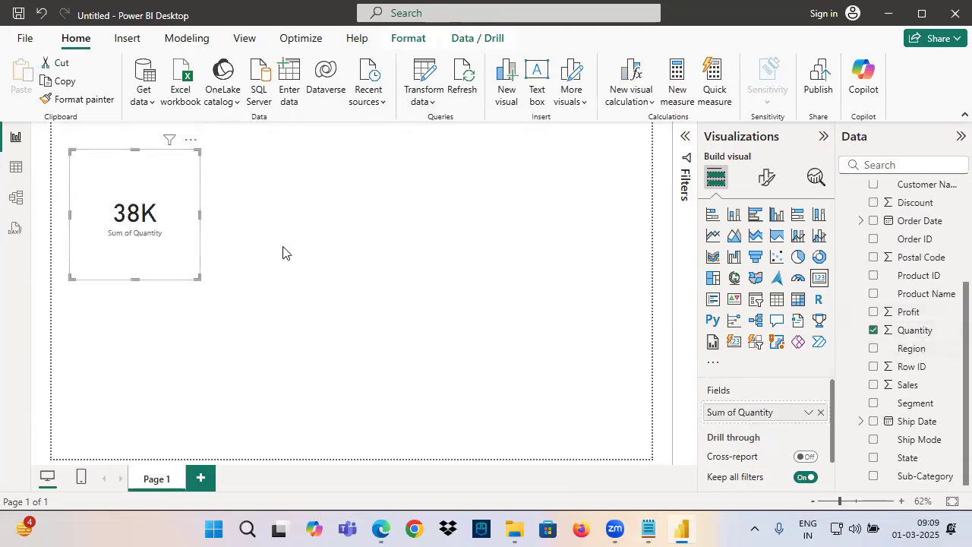
scroll(285, 247, "up", 5)
left_click_drag(263, 257, 246, 224)
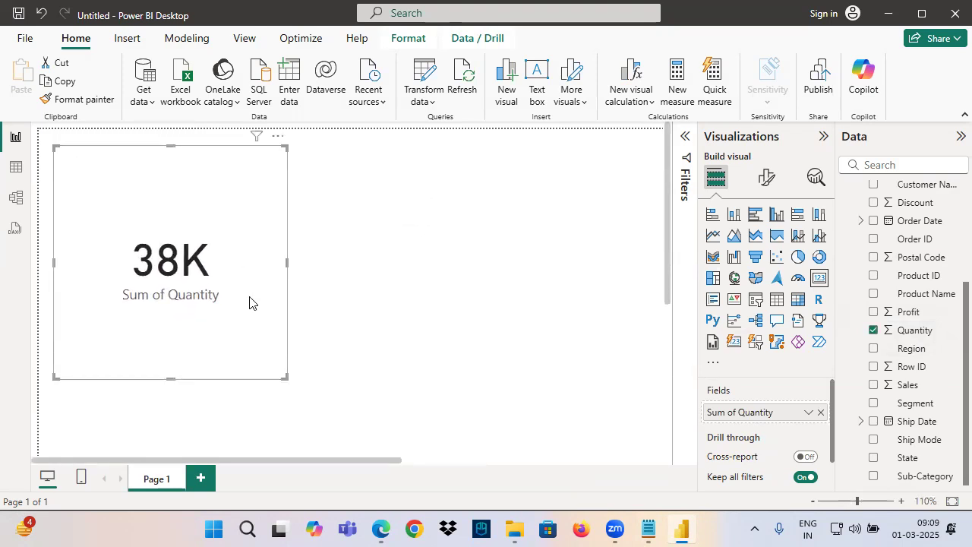
left_click_drag(280, 380, 210, 234)
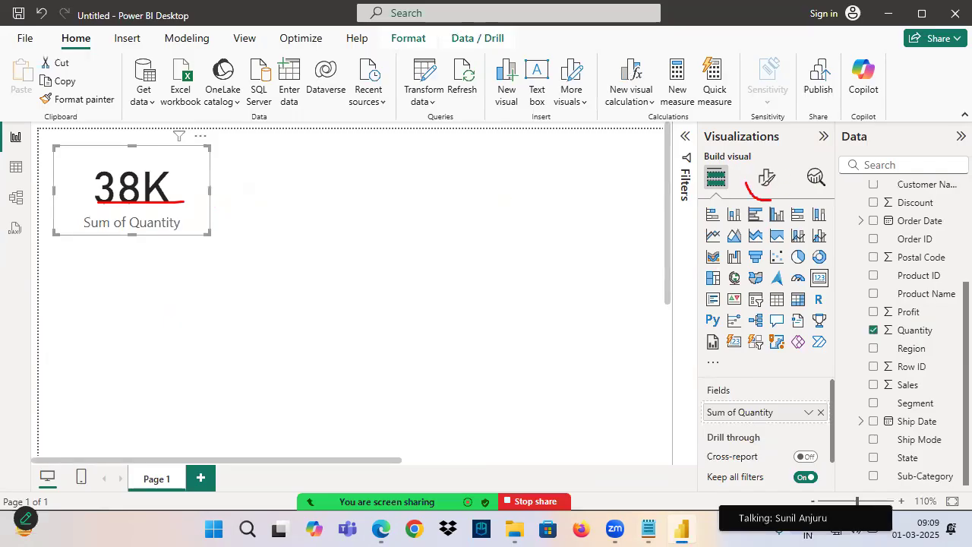
Set the Quantity card's callout value font size to 20 and shrink the card to fit its text
left_click_drag(771, 201, 771, 190)
left_click(767, 178)
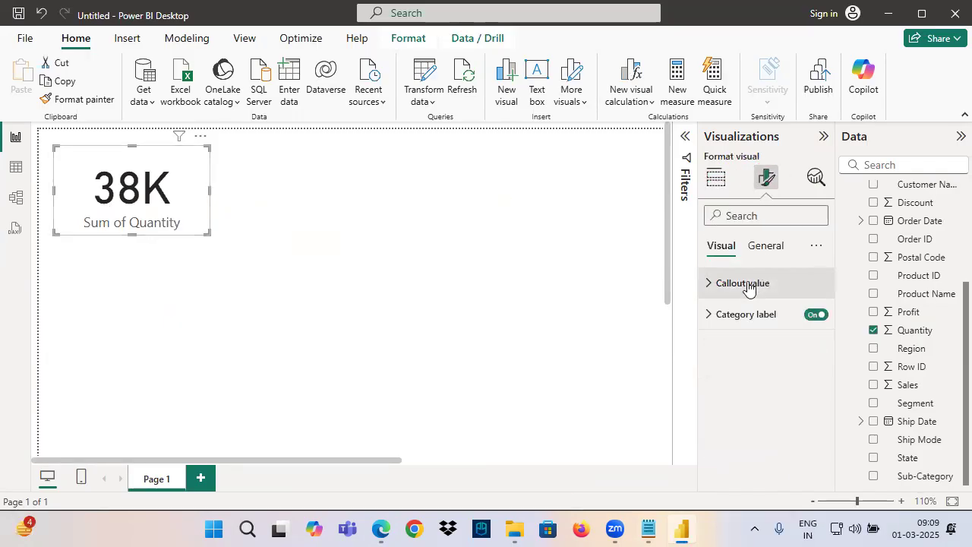
left_click(749, 282)
type("20")
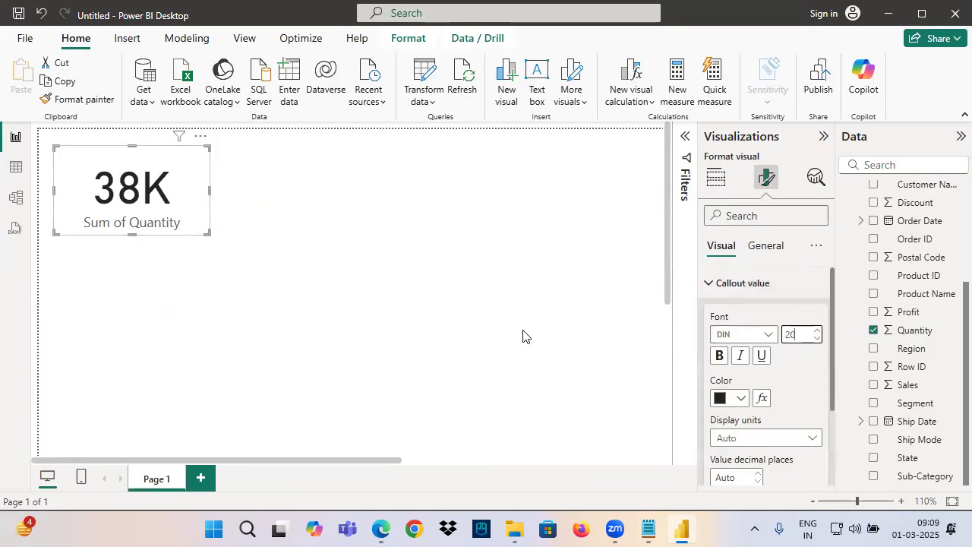
left_click_drag(209, 236, 162, 211)
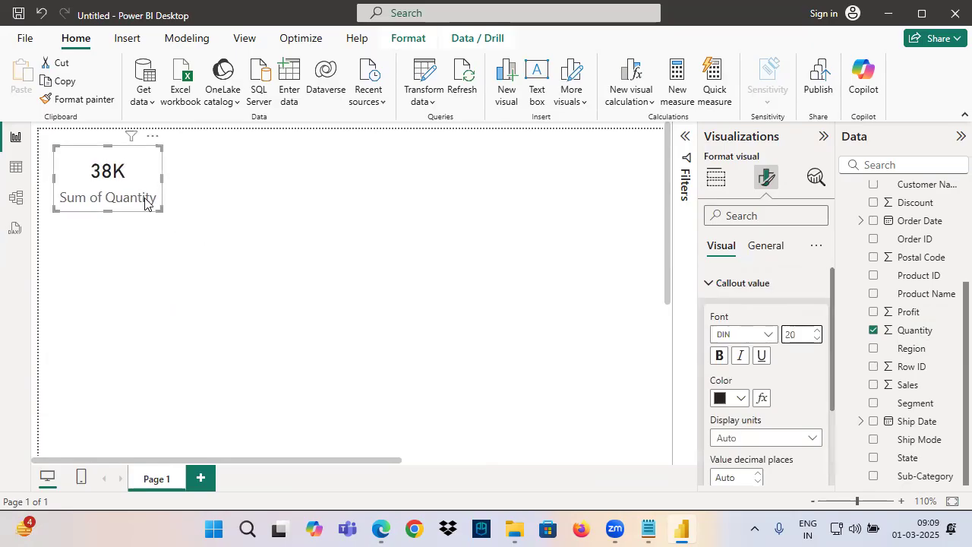
Turn on the visual border for the Quantity card and choose its color
left_click(779, 253)
left_click(737, 346)
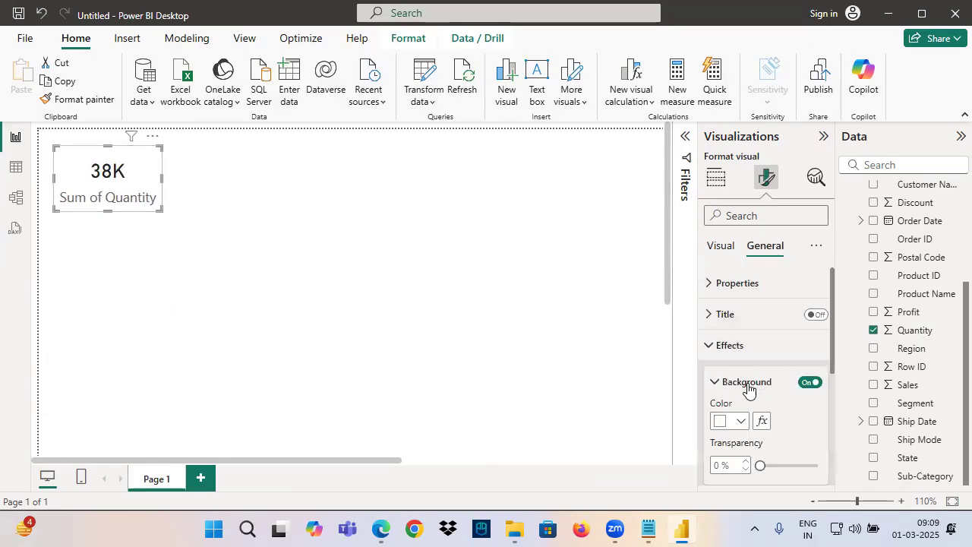
left_click(746, 384)
left_click(808, 422)
left_click(740, 457)
left_click(728, 277)
left_click(165, 255)
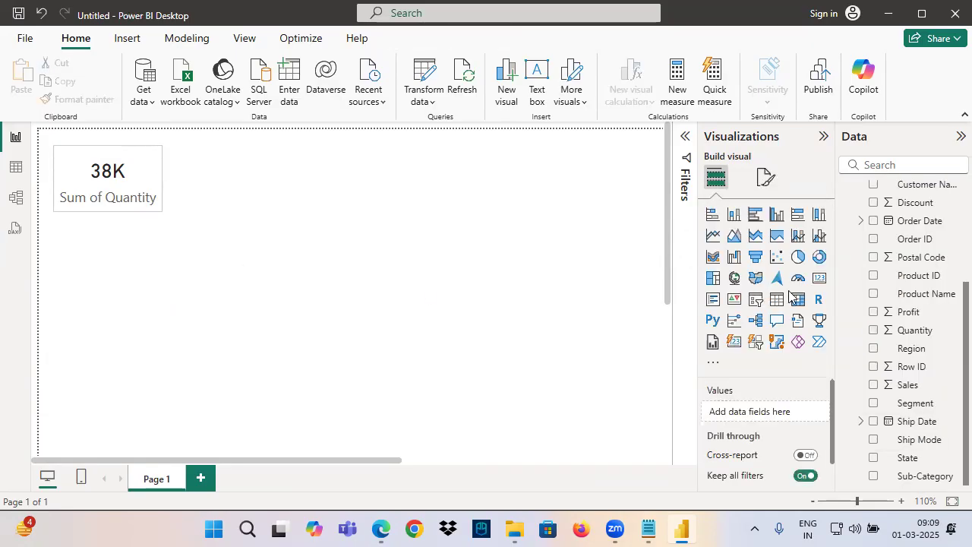
Add a second card visual showing Sales and copy the Quantity card's formatting onto it
left_click(819, 277)
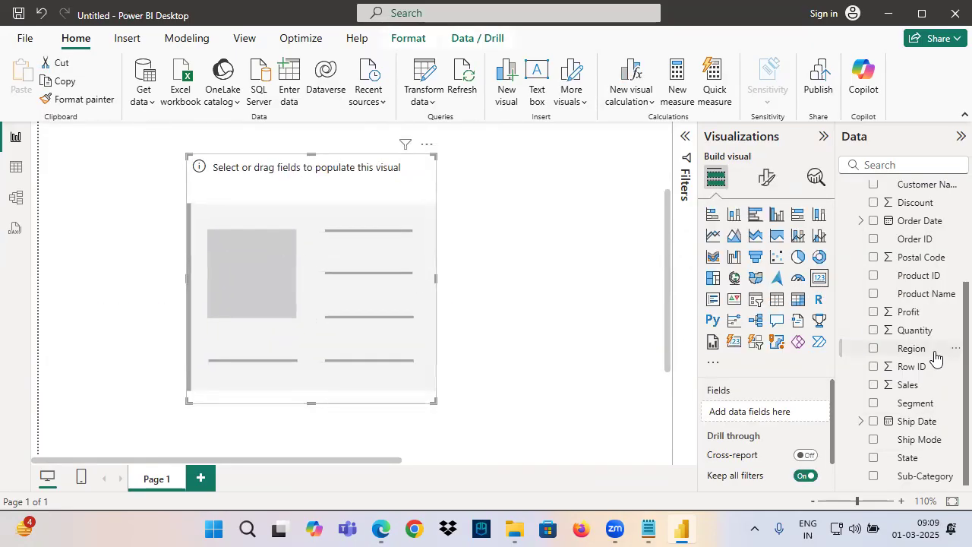
left_click(874, 384)
scroll(228, 259, "up", 3)
left_click(143, 190)
left_click(83, 100)
left_click(300, 345)
Place the Sales card directly below the Quantity card and shrink it to a similar size
left_click_drag(278, 266, 269, 205)
left_click_drag(418, 392, 145, 276)
left_click(331, 243)
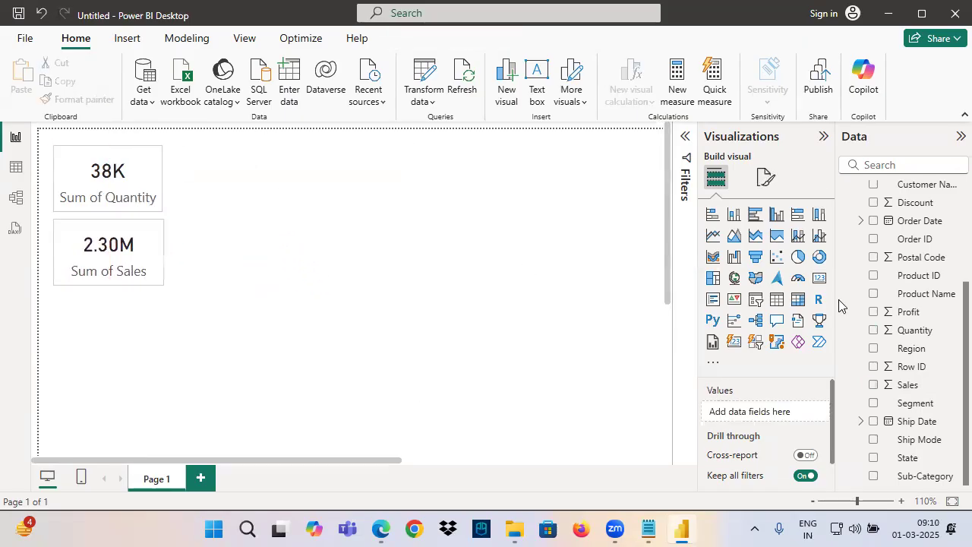
Add a third card visual showing Profit and copy the formatting of an existing card onto it
left_click(819, 282)
left_click_drag(294, 317, 338, 247)
left_click_drag(399, 308, 481, 349)
left_click_drag(909, 316, 391, 284)
left_click(82, 196)
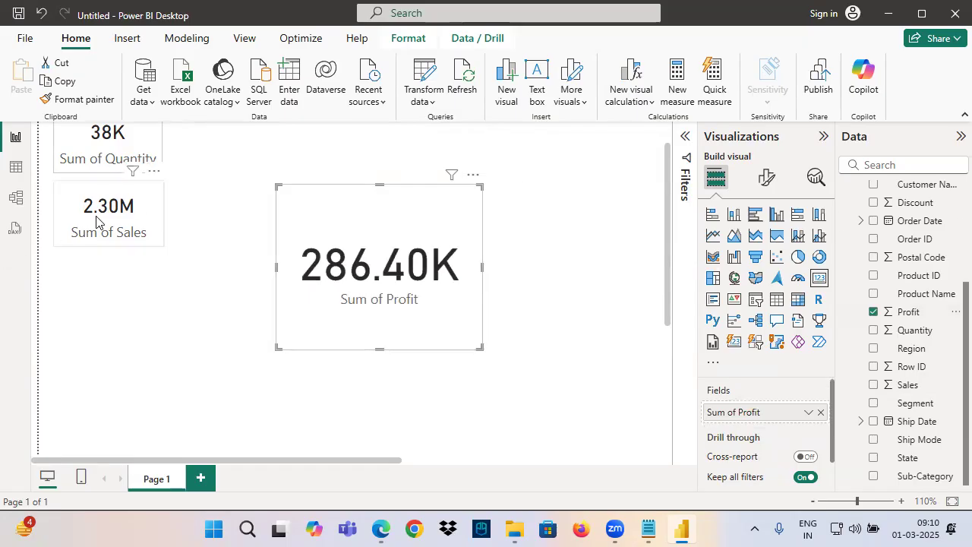
left_click(95, 100)
left_click(373, 247)
Place the Profit card directly below the Sales card and shrink it to a similar size
left_click_drag(372, 247, 150, 313)
left_click_drag(259, 425, 164, 323)
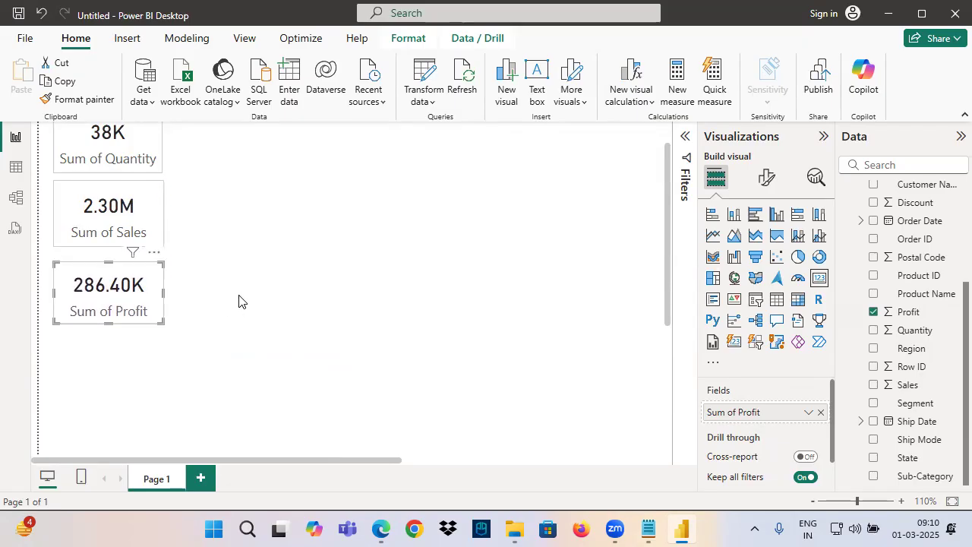
scroll(238, 281, "up", 1)
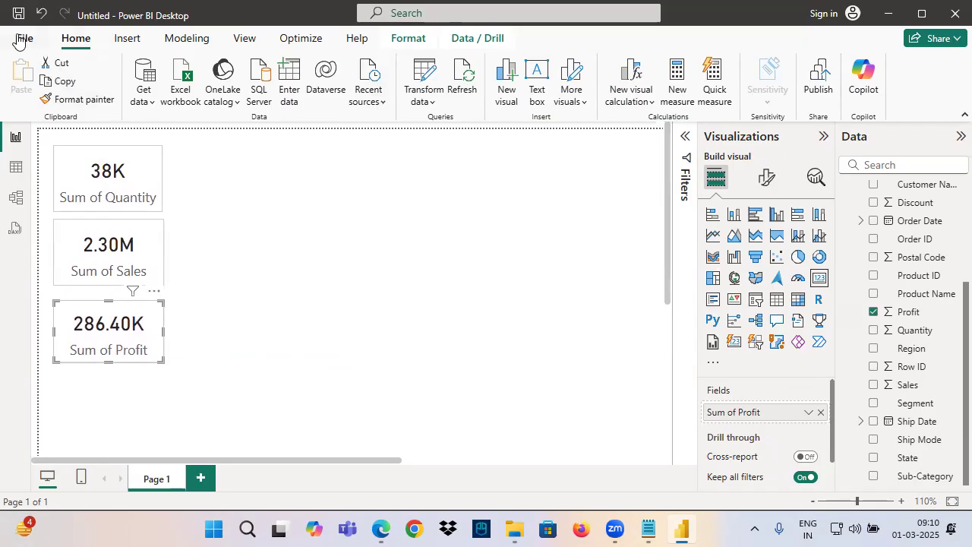
Annotate the empty canvas beside the cards with a freehand "4 Regions" note and arrows
mouse_move(247, 153)
left_mouse_down()
mouse_move(230, 236)
mouse_move(267, 231)
left_mouse_up()
left_click_drag(254, 216, 243, 264)
left_click_drag(308, 199, 327, 234)
mouse_move(330, 220)
left_mouse_down()
mouse_move(424, 191)
mouse_move(432, 219)
left_mouse_up()
left_click_drag(223, 265, 351, 221)
left_click_drag(457, 182, 516, 164)
mouse_move(492, 157)
left_mouse_down()
mouse_move(523, 153)
mouse_move(498, 198)
left_mouse_up()
mouse_move(550, 111)
left_mouse_down()
mouse_move(549, 150)
mouse_move(587, 158)
left_mouse_up()
mouse_move(591, 142)
left_mouse_down()
mouse_move(574, 156)
mouse_move(604, 156)
left_mouse_up()
mouse_move(612, 119)
left_mouse_down()
mouse_move(610, 157)
mouse_move(667, 111)
left_mouse_up()
mouse_move(604, 163)
left_mouse_down()
mouse_move(606, 215)
mouse_move(627, 184)
left_mouse_up()
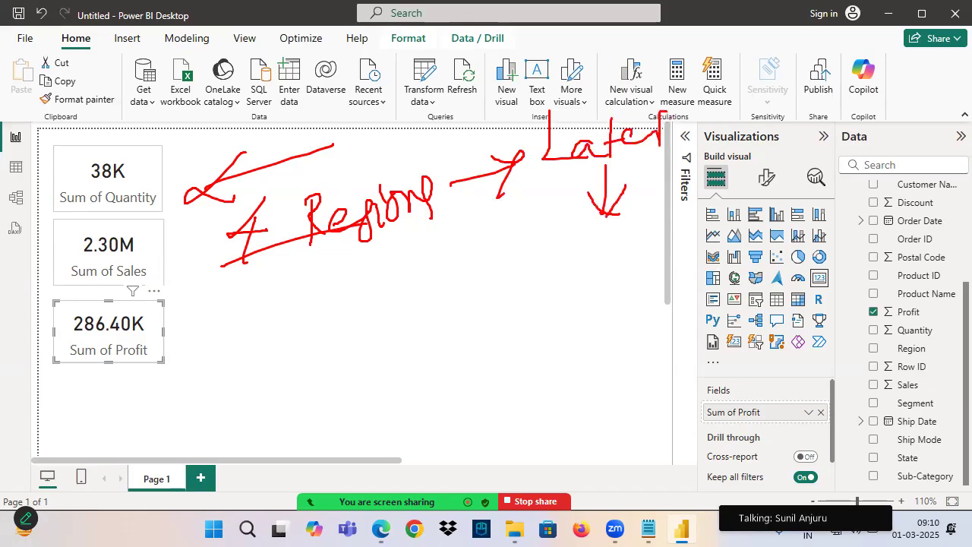
Annotate the screen freehand with the note "Client want to filter the Data" beneath the "Later" note
left_click_drag(601, 231, 698, 240)
left_click_drag(689, 223, 733, 208)
left_click_drag(579, 299, 604, 320)
mouse_move(620, 298)
left_mouse_down()
mouse_move(620, 313)
mouse_move(658, 296)
left_mouse_up()
left_click_drag(614, 331, 616, 379)
mouse_move(586, 363)
left_mouse_down()
mouse_move(642, 351)
mouse_move(647, 360)
left_mouse_up()
left_click_drag(706, 314, 693, 371)
left_click_drag(680, 356, 723, 355)
left_click_drag(736, 330, 749, 369)
left_click_drag(750, 314, 759, 363)
left_click_drag(757, 345, 844, 328)
mouse_move(682, 390)
left_mouse_down()
mouse_move(683, 421)
mouse_move(733, 411)
mouse_move(732, 388)
left_mouse_up()
mouse_move(762, 377)
left_mouse_down()
mouse_move(767, 414)
mouse_move(809, 401)
left_mouse_up()
left_click_drag(813, 371, 819, 399)
mouse_move(843, 384)
left_mouse_down()
mouse_move(831, 395)
mouse_move(857, 400)
left_mouse_up()
left_click_drag(785, 379, 810, 373)
Annotate the collapsed Filters pane with an arrow to a handwritten "Dev" label, underline "Later" and cross the pane out
mouse_move(697, 123)
left_mouse_down()
mouse_move(669, 170)
mouse_move(712, 180)
mouse_move(688, 129)
mouse_move(805, 89)
left_mouse_up()
left_click_drag(795, 100, 783, 125)
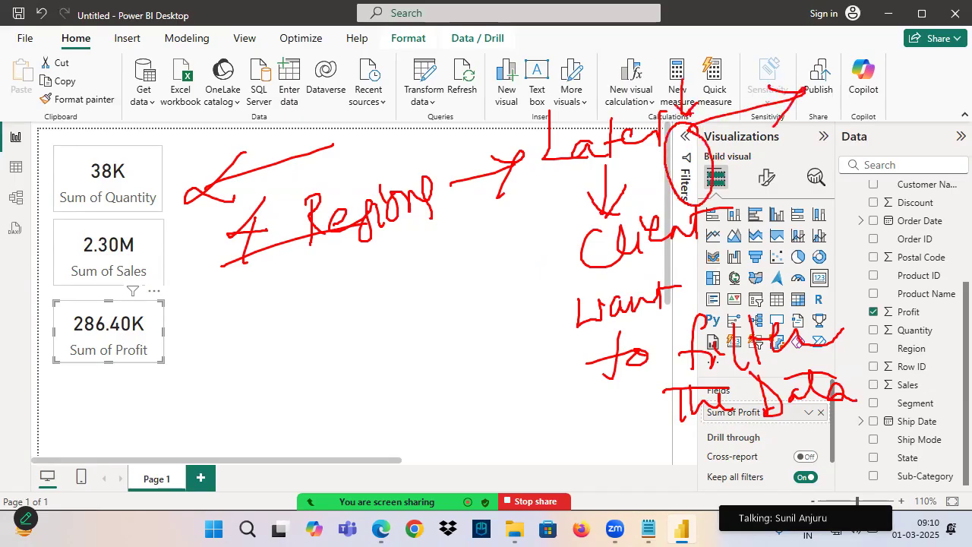
mouse_move(707, 51)
left_mouse_down()
mouse_move(705, 84)
mouse_move(761, 71)
mouse_move(793, 45)
left_mouse_up()
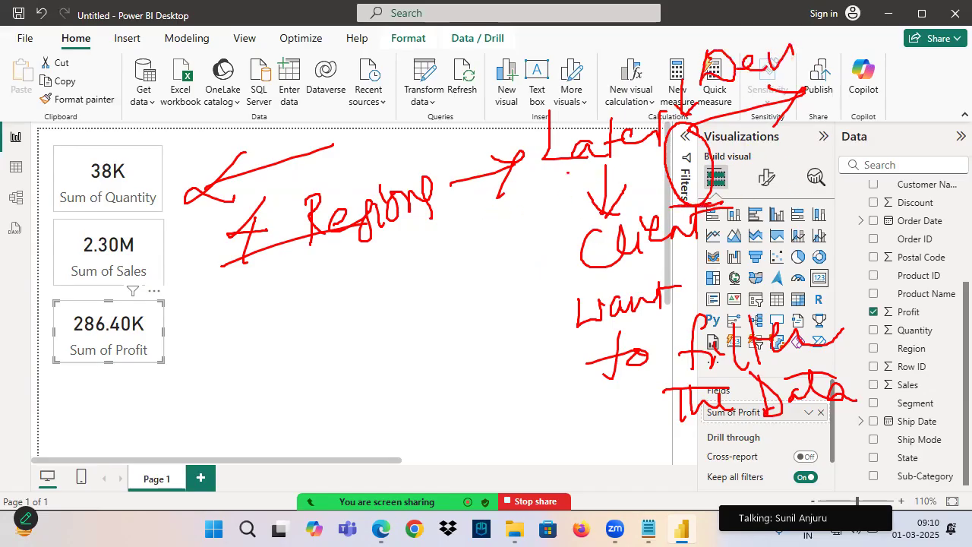
left_click_drag(581, 163, 656, 151)
left_click_drag(712, 126, 672, 209)
left_click_drag(673, 135, 708, 213)
Write "Slicers" freehand above the canvas, mark the three cards with ticks, and underline the "4 Regions" note
mouse_move(420, 90)
left_mouse_down()
mouse_move(414, 127)
mouse_move(434, 117)
left_mouse_up()
mouse_move(440, 102)
left_mouse_down()
mouse_move(446, 117)
mouse_move(456, 98)
left_mouse_up()
left_click_drag(469, 97, 483, 123)
left_click_drag(433, 150, 543, 116)
mouse_move(172, 181)
left_mouse_down()
mouse_move(167, 145)
mouse_move(45, 296)
mouse_move(199, 179)
mouse_move(123, 145)
left_mouse_up()
left_click_drag(80, 182, 159, 168)
left_click_drag(86, 251, 143, 233)
mouse_move(94, 316)
left_mouse_down()
mouse_move(97, 325)
mouse_move(162, 286)
left_mouse_up()
left_click_drag(253, 272, 486, 202)
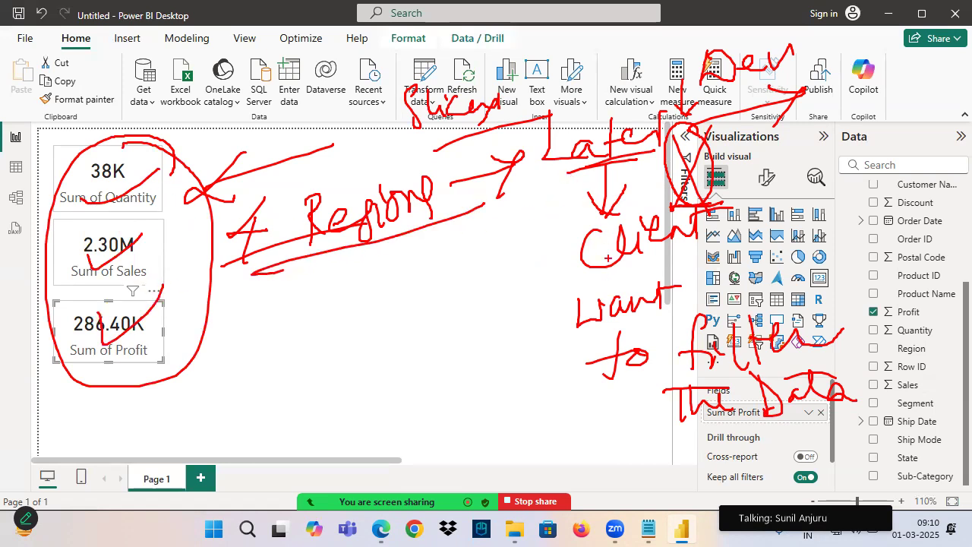
left_click_drag(615, 164, 611, 222)
left_click_drag(634, 193, 613, 224)
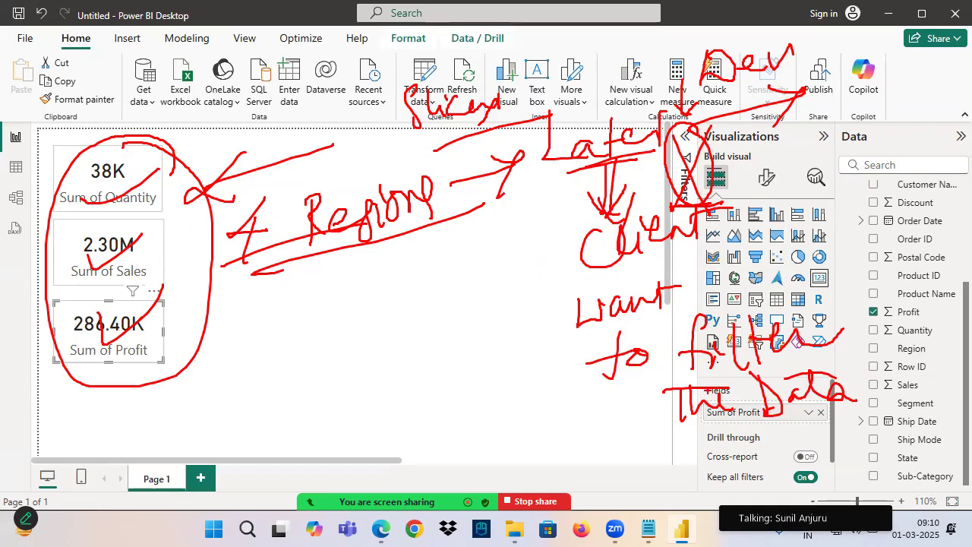
mouse_move(397, 274)
left_mouse_down()
mouse_move(393, 303)
mouse_move(523, 285)
left_mouse_up()
left_click_drag(450, 312, 524, 297)
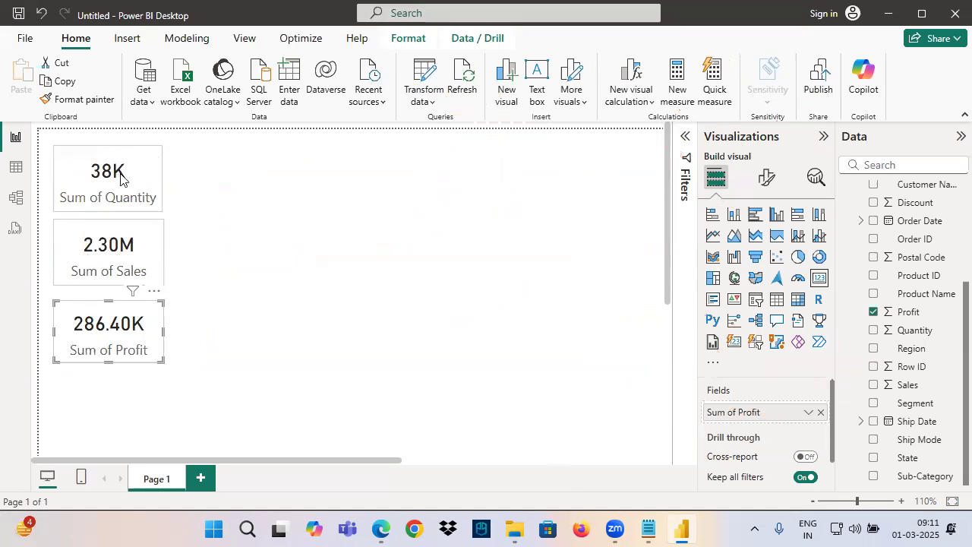
Add an empty slicer visual to the page and place it beside the cards, level with the Quantity card
left_click(372, 213)
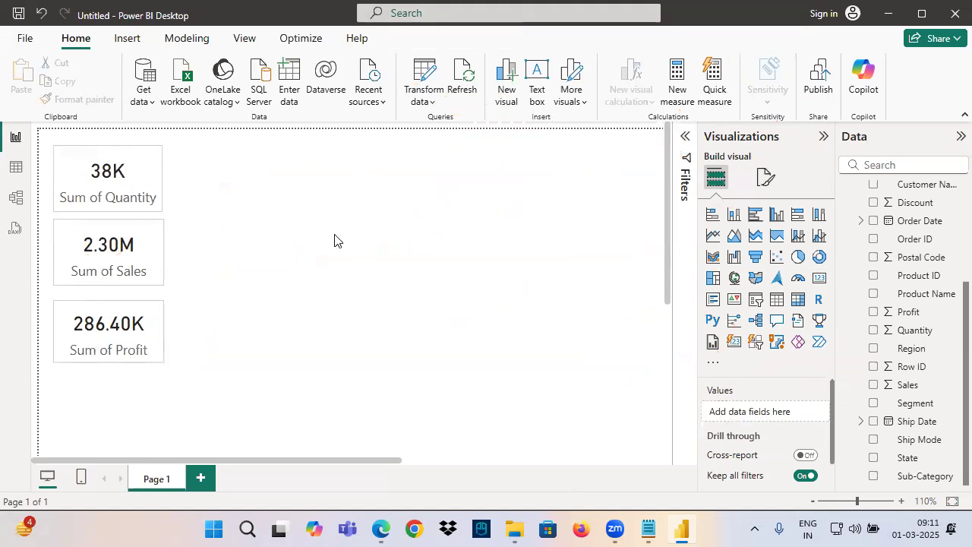
left_click(758, 306)
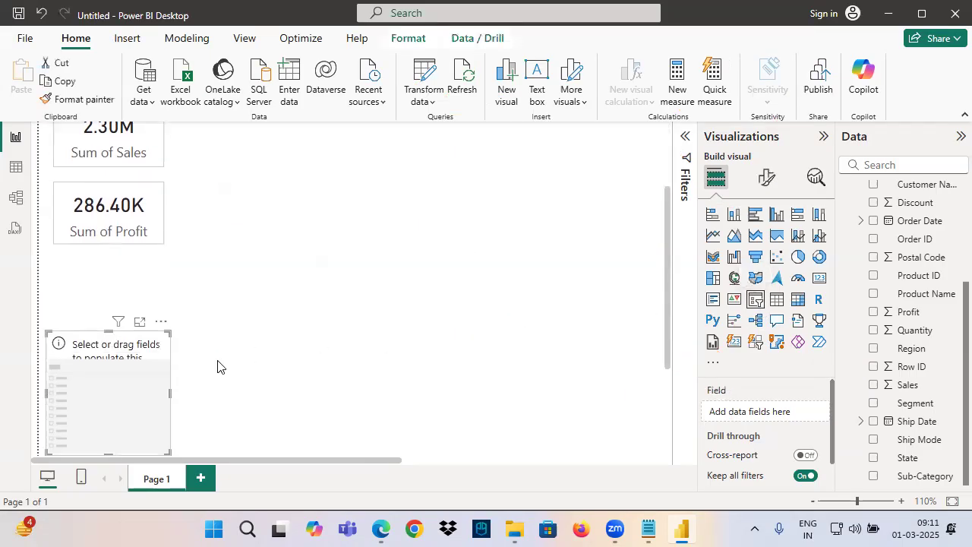
left_click_drag(150, 389, 278, 358)
left_click_drag(440, 195, 344, 231)
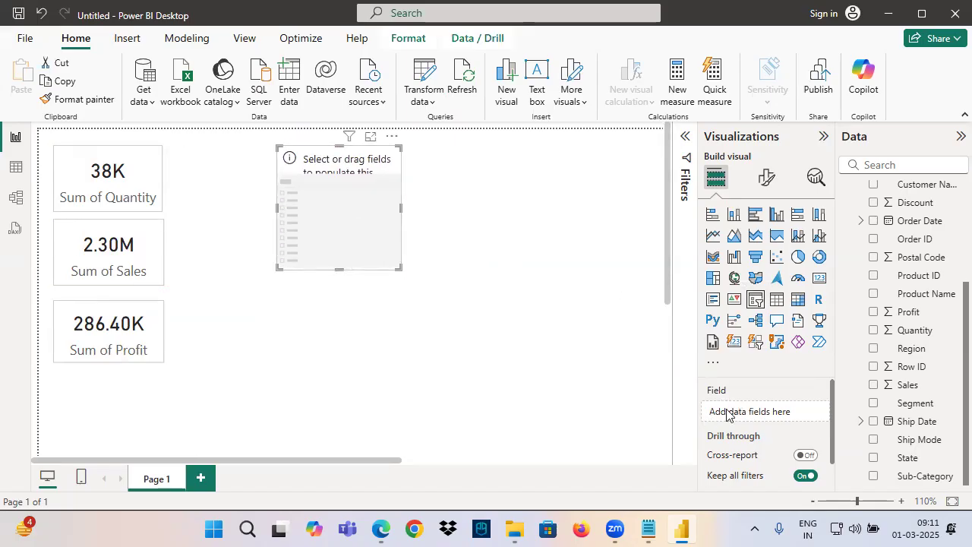
Mark the empty slicer's Field well with freehand annotation strokes
mouse_move(741, 386)
left_mouse_down()
mouse_move(685, 392)
mouse_move(752, 412)
left_mouse_up()
left_click_drag(644, 335, 684, 383)
mouse_move(673, 354)
left_mouse_down()
mouse_move(684, 380)
mouse_move(730, 389)
left_mouse_up()
Switch to the Notepad notes and add a "Field Wells" heading below the slicer definition, followed by a line starting "Field -"
left_click(683, 530)
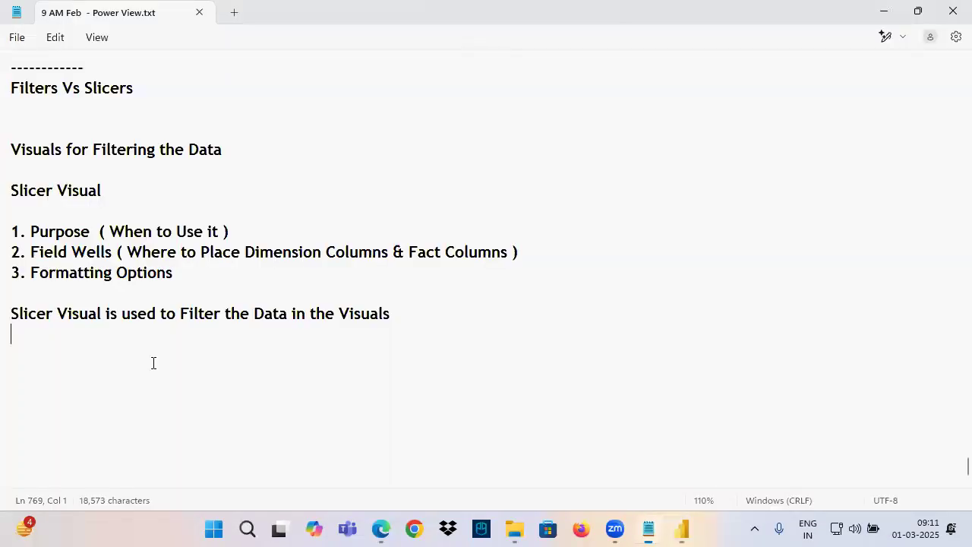
left_click(109, 347)
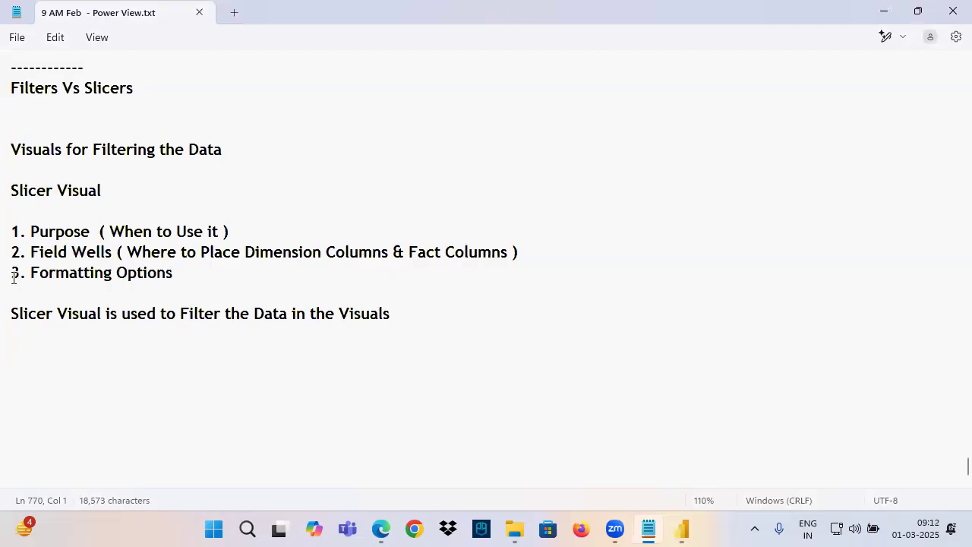
left_click_drag(32, 255, 111, 255)
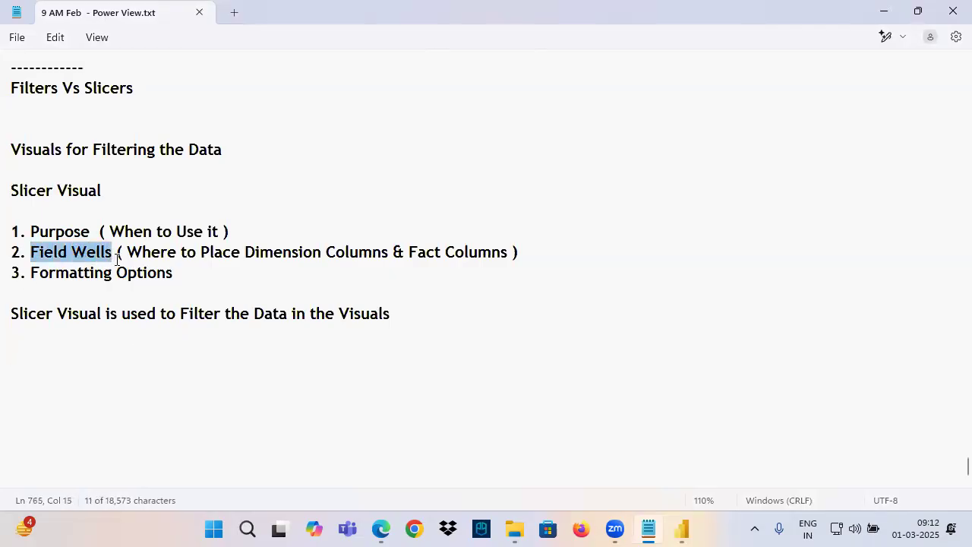
key("ctrl+c")
left_click(34, 366)
left_click(31, 355)
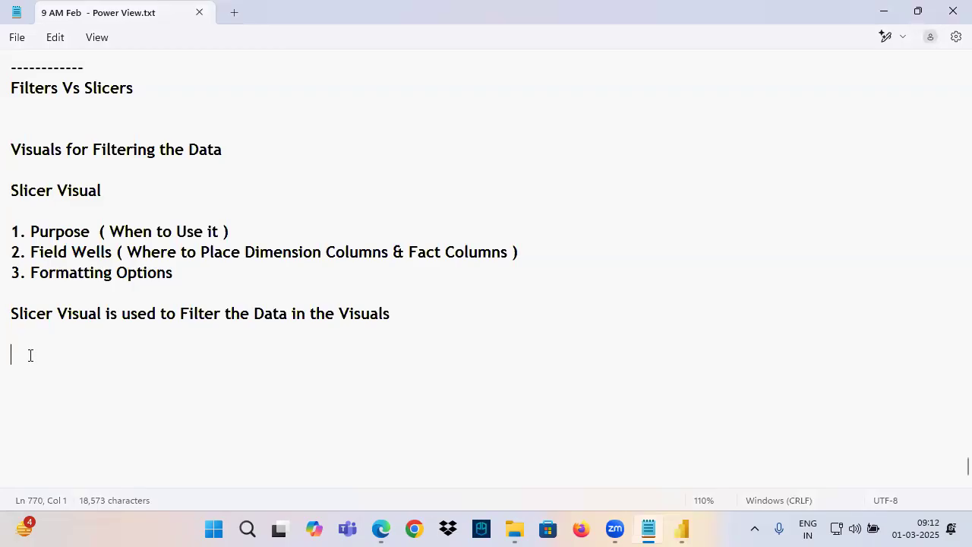
key("ctrl+v")
key("Return")
key("Return")
type("F")
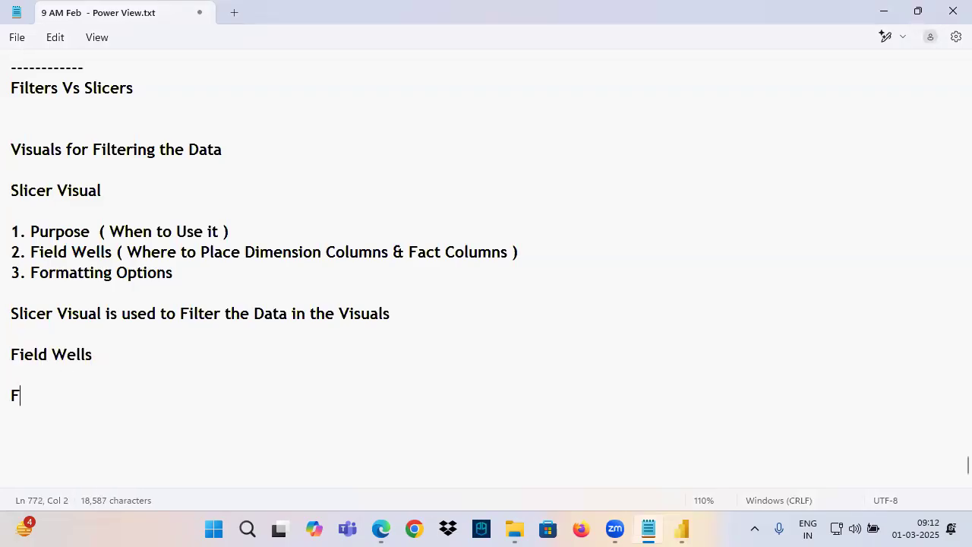
type("ield   -")
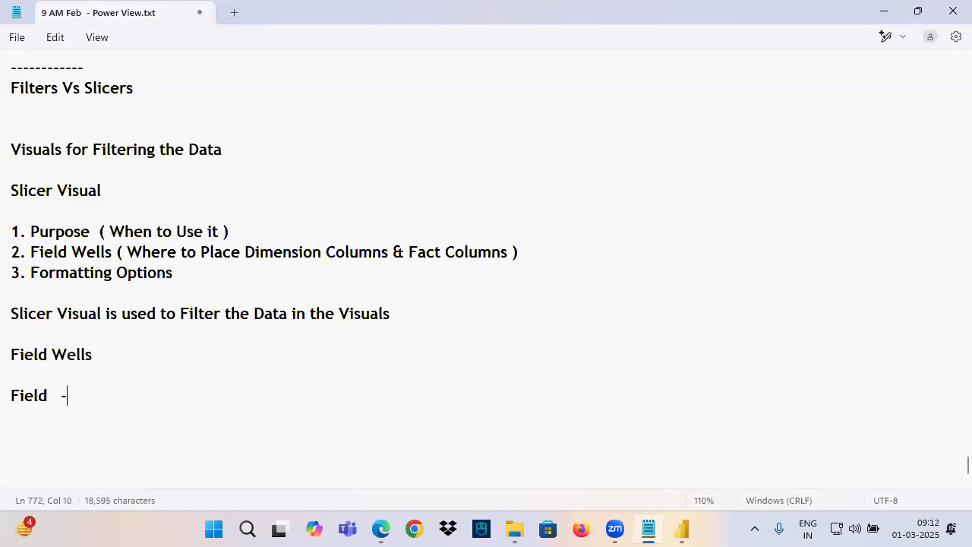
Check the slicer's field well in Power BI, then complete the "Field" line in Notepad with "Dimension Column"
left_click(682, 530)
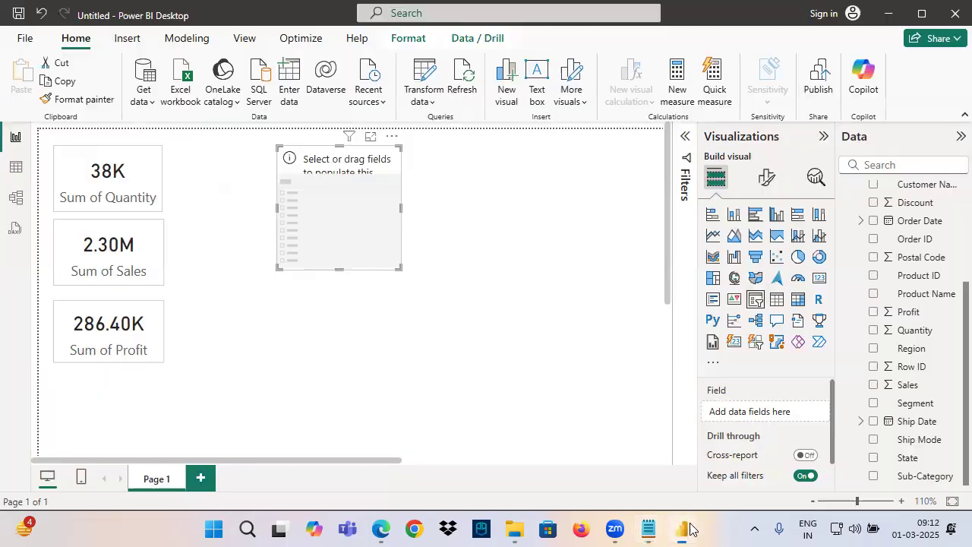
left_click(648, 530)
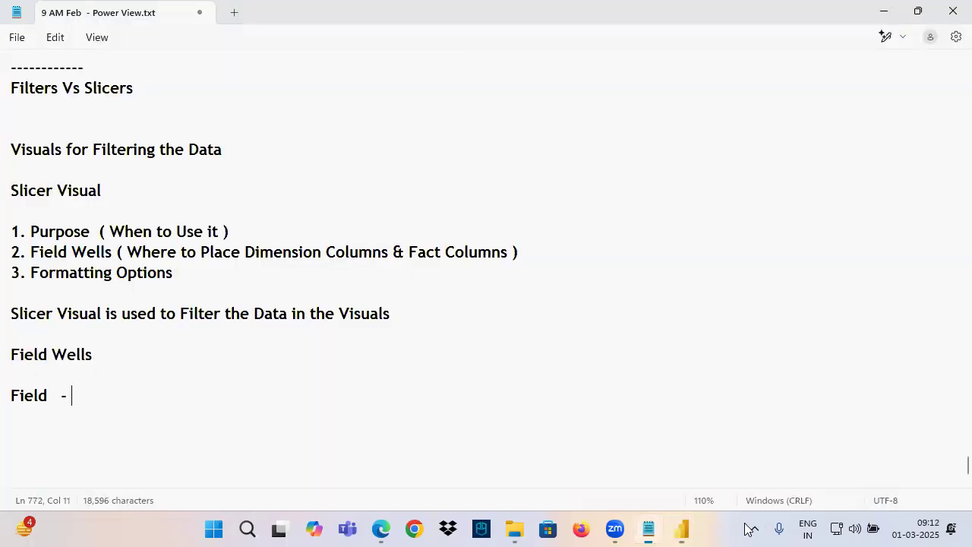
left_click(162, 396)
type("Dimension")
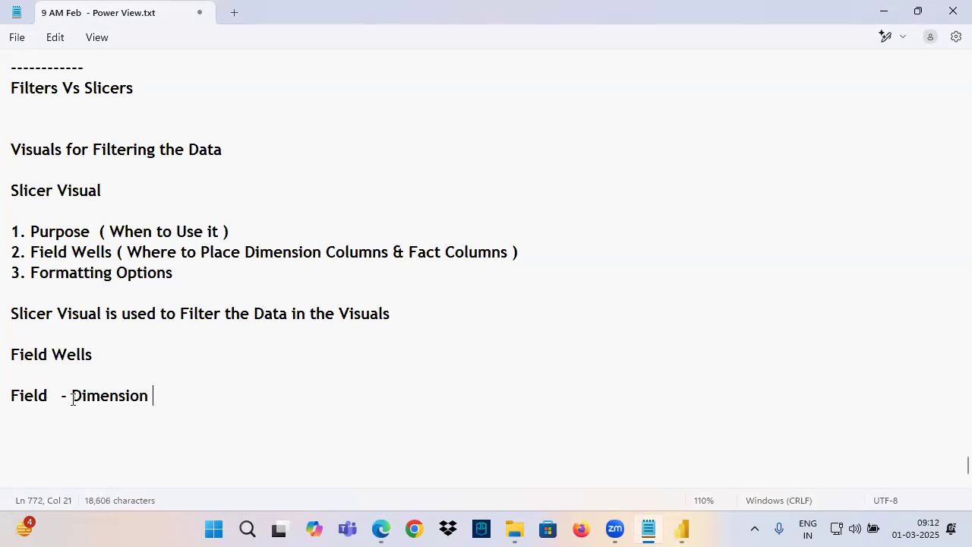
left_click_drag(73, 398, 152, 399)
left_click(176, 401)
type("Column")
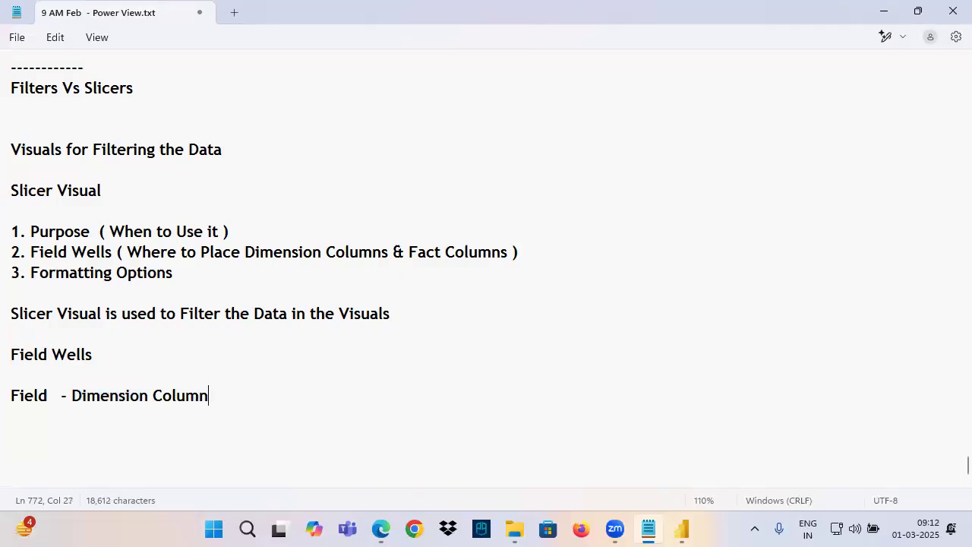
Switch to Power BI Desktop and assign the Region column to the slicer's Field well
left_click(682, 529)
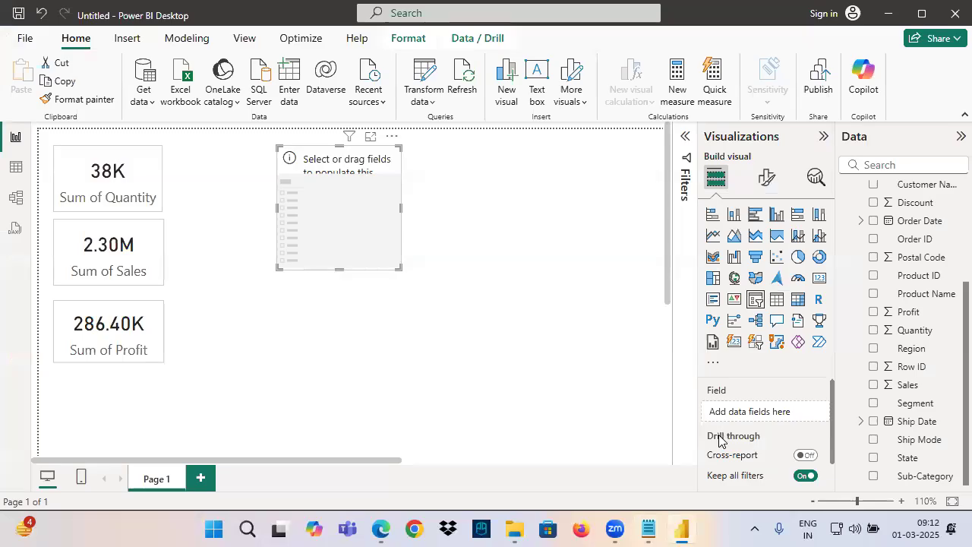
left_click_drag(914, 351, 764, 414)
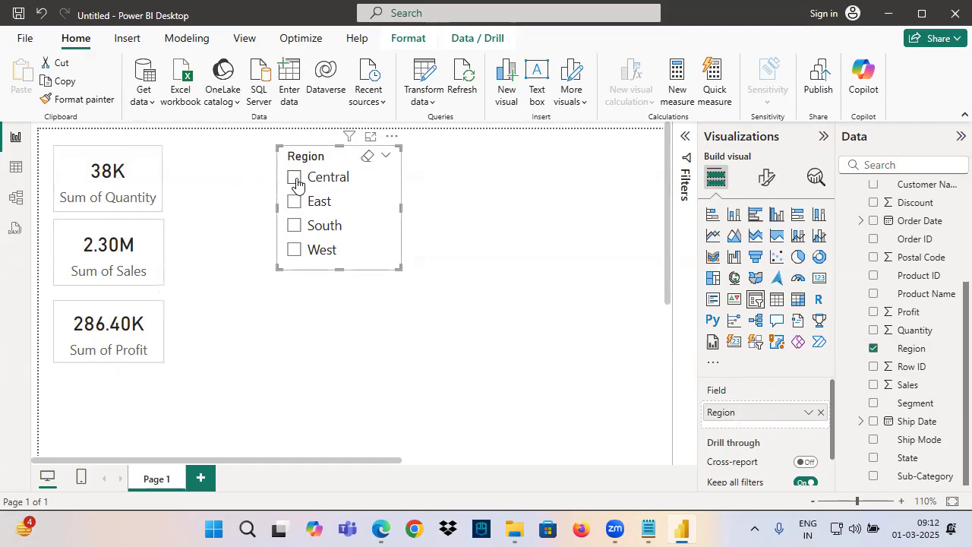
Filter the cards by Central, East, South and West in turn with the Region slicer, then clear its selection
left_click(295, 177)
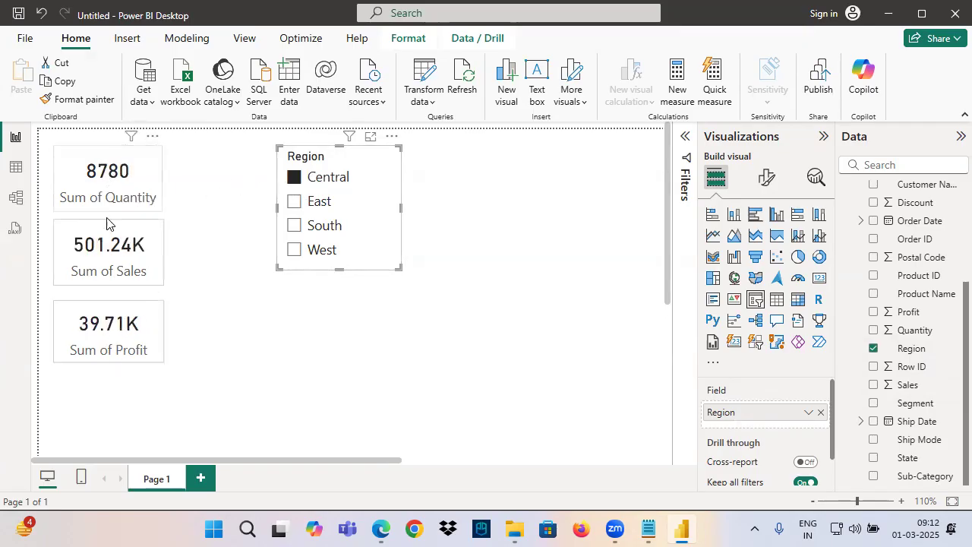
left_click(295, 202)
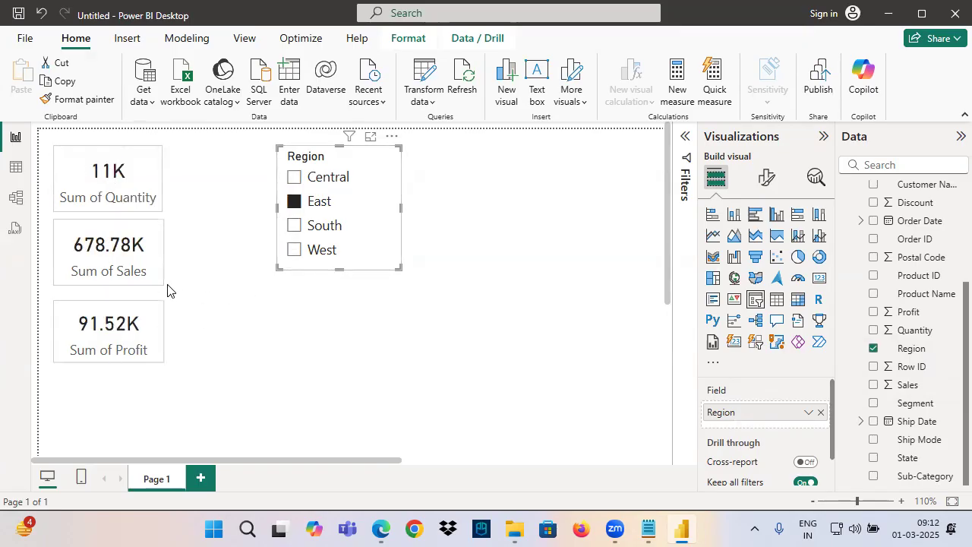
mouse_move(134, 295)
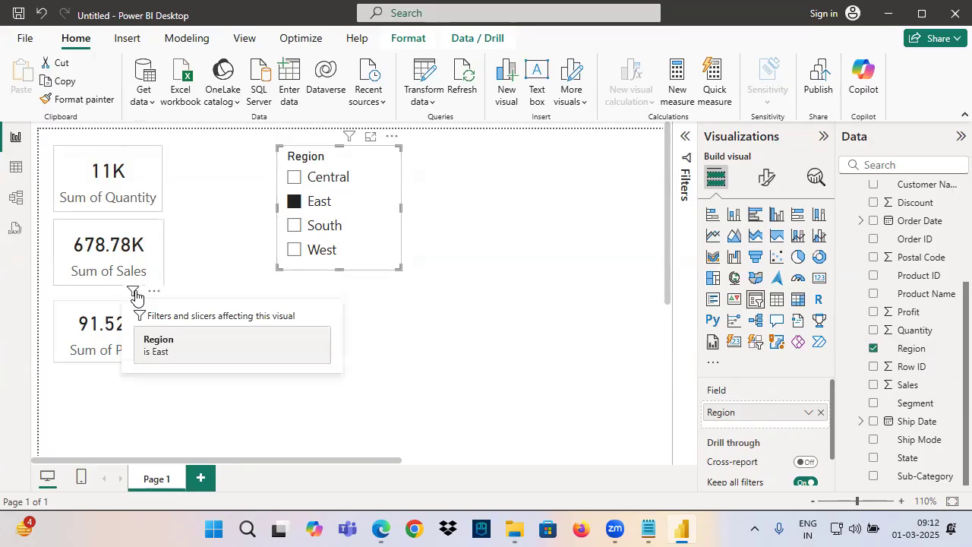
left_click(314, 227)
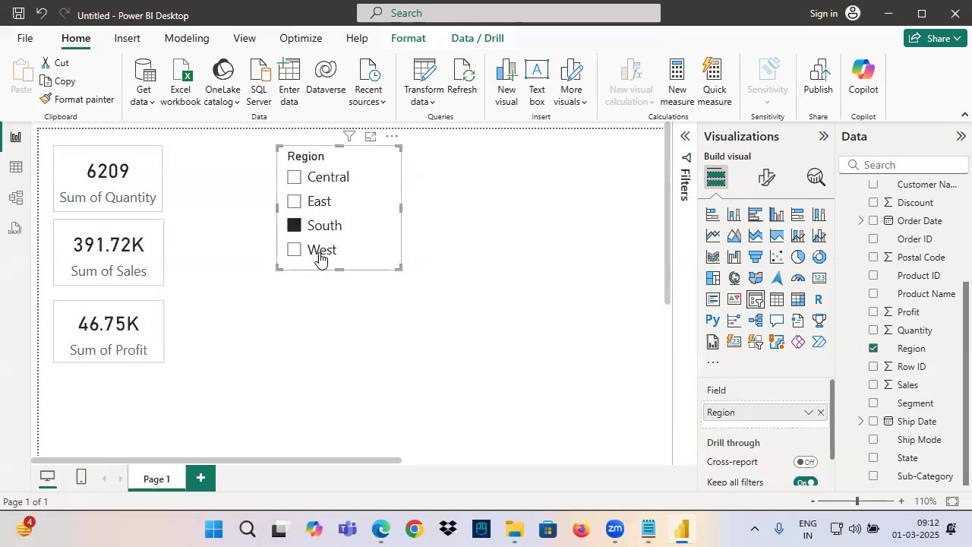
left_click(316, 256)
left_click(317, 226)
left_click(318, 178)
left_click(316, 211)
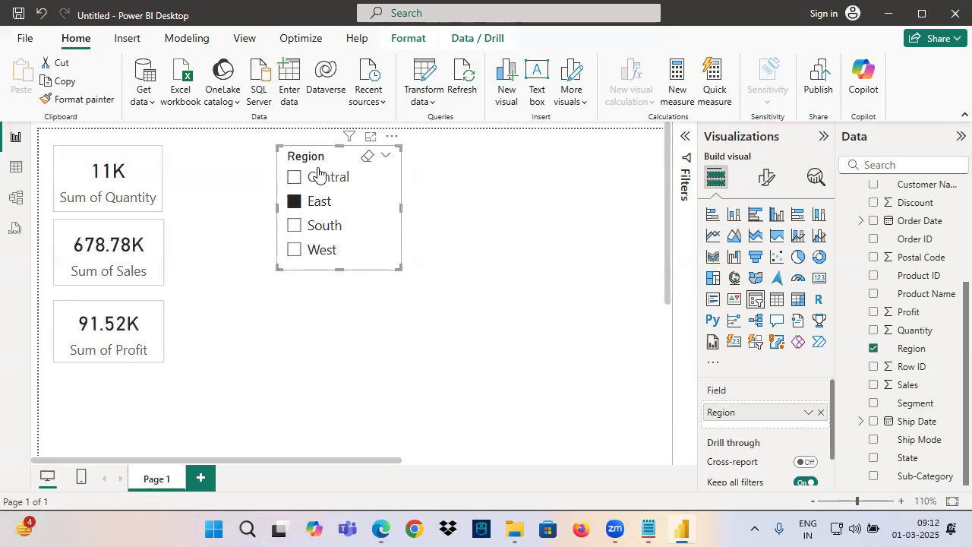
left_click(367, 156)
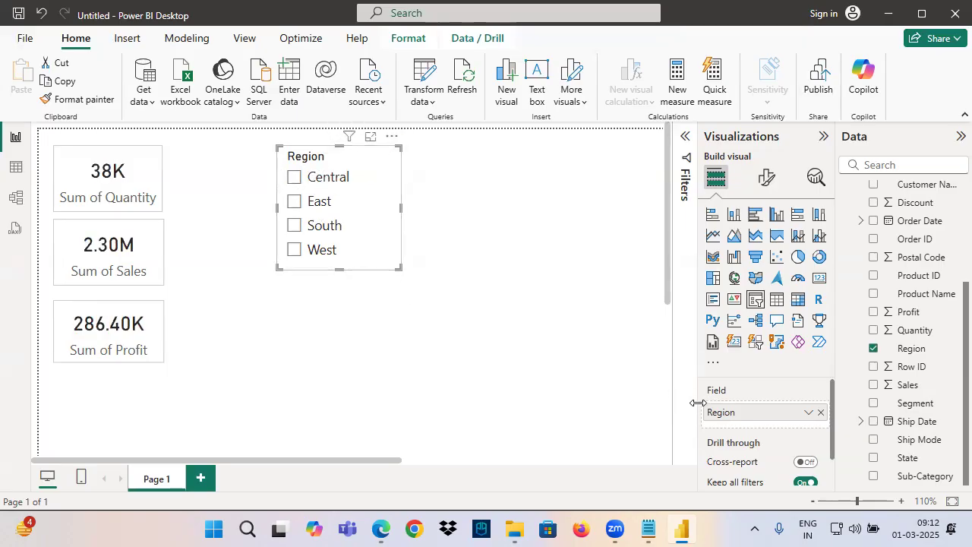
Mark the Region entry in the slicer's Field well with freehand annotation strokes
mouse_move(625, 387)
left_mouse_down()
mouse_move(696, 412)
mouse_move(650, 429)
left_mouse_up()
mouse_move(739, 391)
left_mouse_down()
mouse_move(693, 422)
mouse_move(683, 378)
left_mouse_up()
left_click_drag(695, 418, 745, 423)
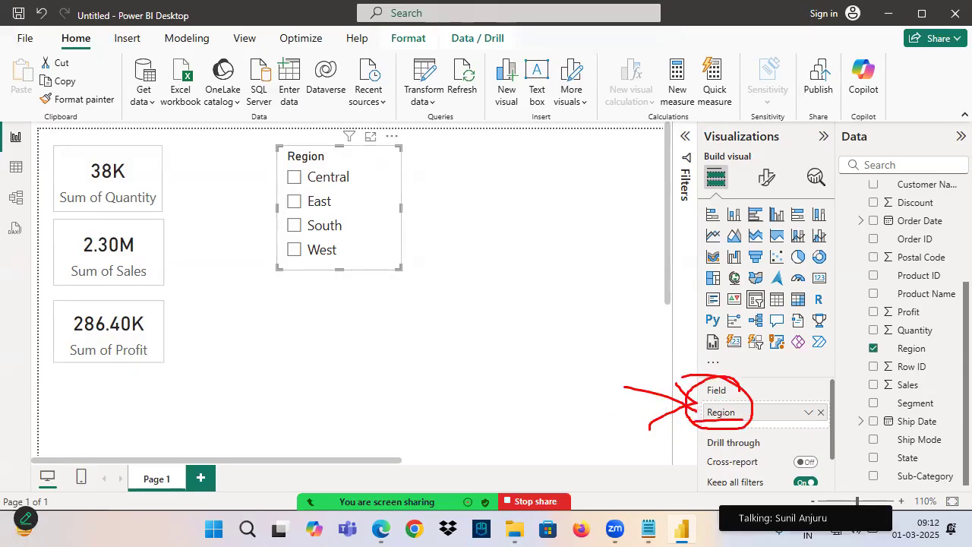
Copy the Quantity, Sales and Profit cards together and paste them onto a new report page
left_click(103, 192)
left_click(122, 254, "ctrl")
left_click(120, 209)
left_click(130, 246, "ctrl")
left_click(135, 345, "ctrl")
key("ctrl+c")
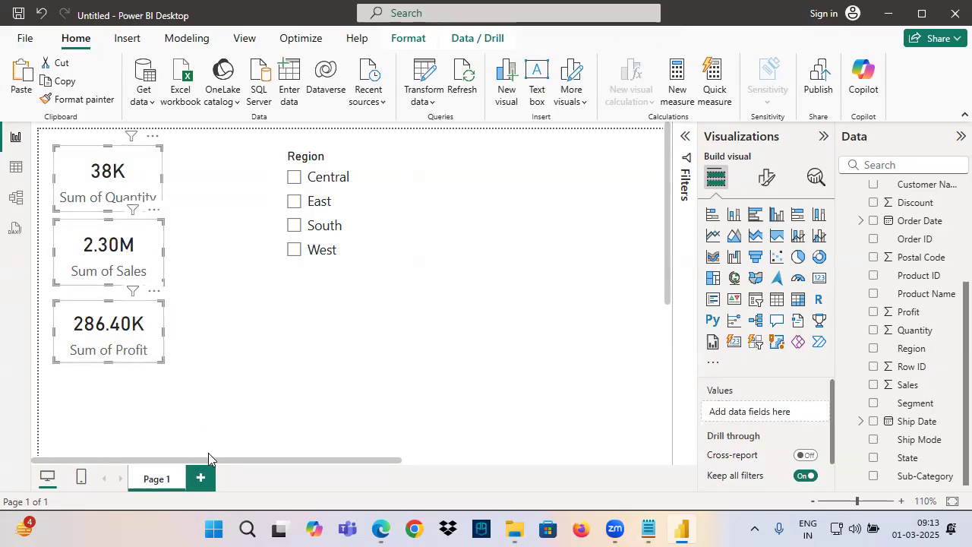
left_click(201, 477)
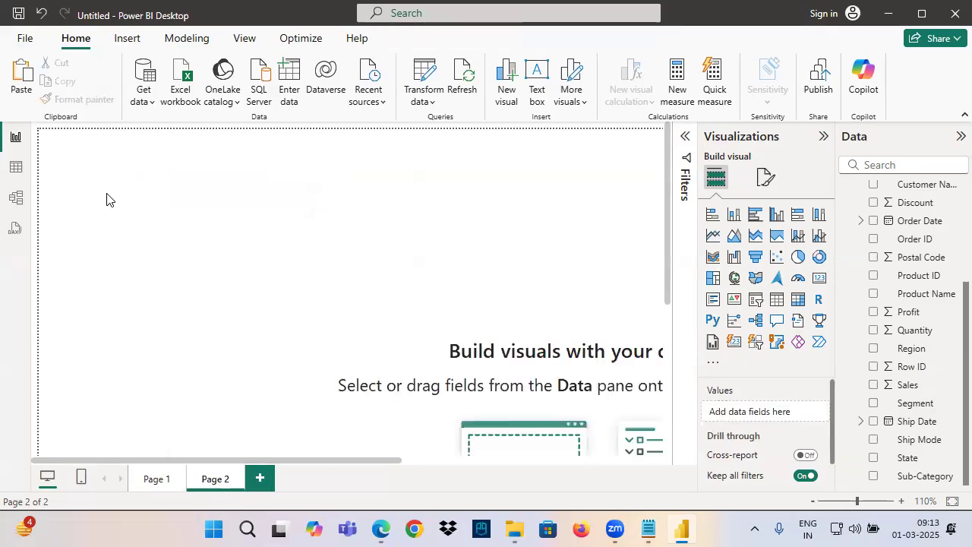
key("ctrl+v")
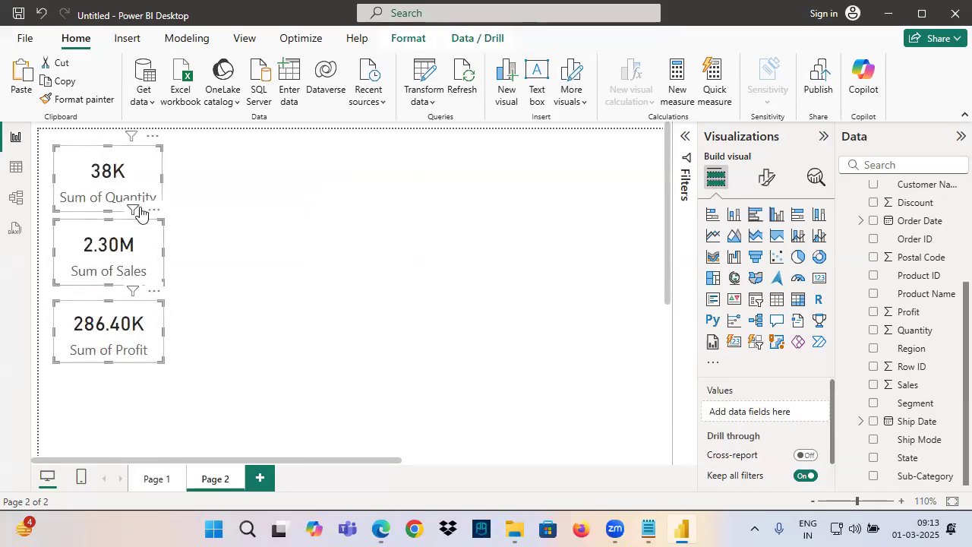
left_click(285, 232)
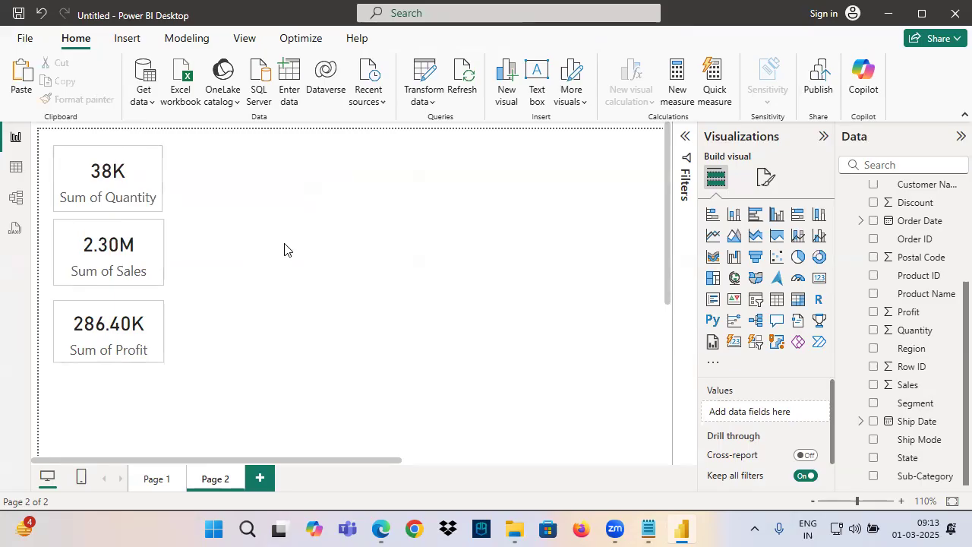
Annotate Page 2 freehand with "Cat" and "Sub" notes and ticks on the cards, then clear the drawings
key("ctrl+2")
mouse_move(289, 135)
left_mouse_down()
mouse_move(253, 134)
mouse_move(281, 182)
left_mouse_up()
left_click_drag(287, 158, 295, 167)
mouse_move(303, 148)
left_mouse_down()
mouse_move(304, 174)
mouse_move(333, 155)
left_mouse_up()
left_click_drag(412, 129, 383, 300)
mouse_move(488, 120)
left_mouse_down()
mouse_move(462, 158)
mouse_move(512, 130)
left_mouse_up()
left_click_drag(90, 174, 147, 151)
left_click_drag(113, 293, 170, 291)
left_click_drag(234, 215, 307, 198)
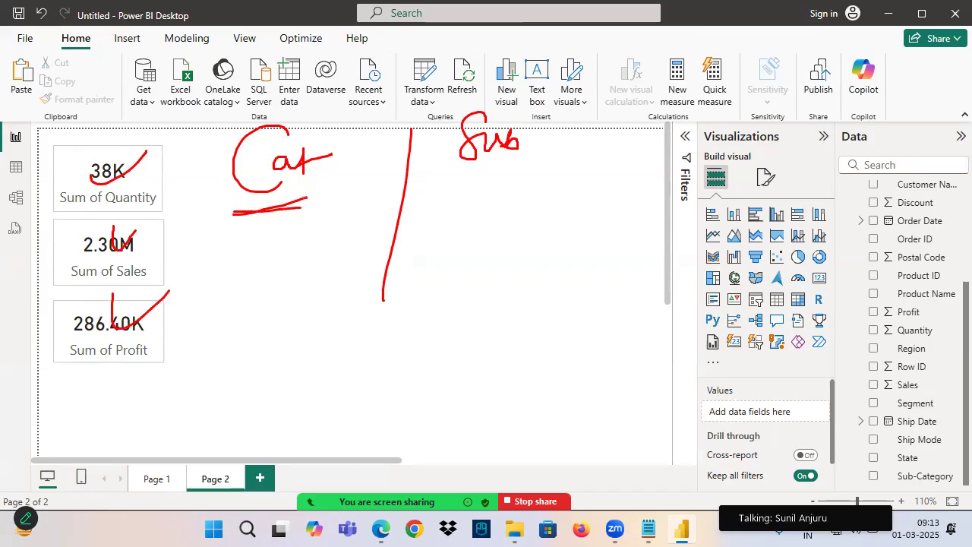
left_click_drag(437, 177, 527, 170)
left_click_drag(459, 175, 544, 178)
key("Escape")
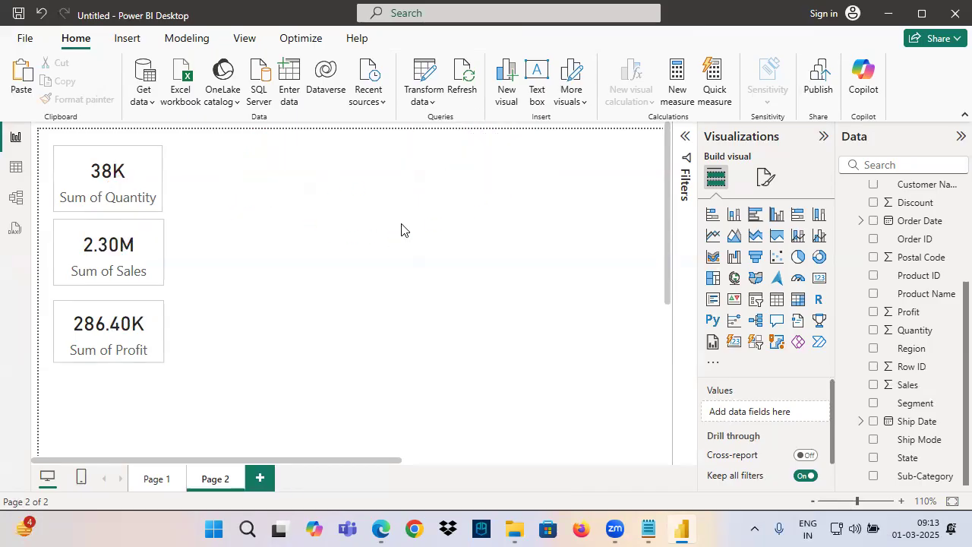
Add a slicer for the Orders table's Category column to Page 2 and place it beside the cards
left_click(755, 298)
left_click_drag(130, 381, 278, 199)
scroll(905, 321, "up", 4)
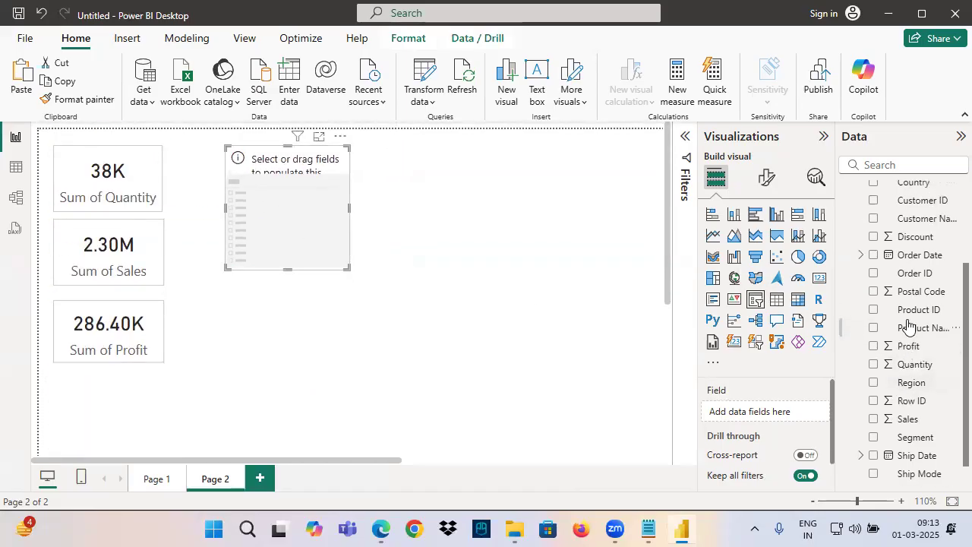
left_click_drag(916, 263, 764, 411)
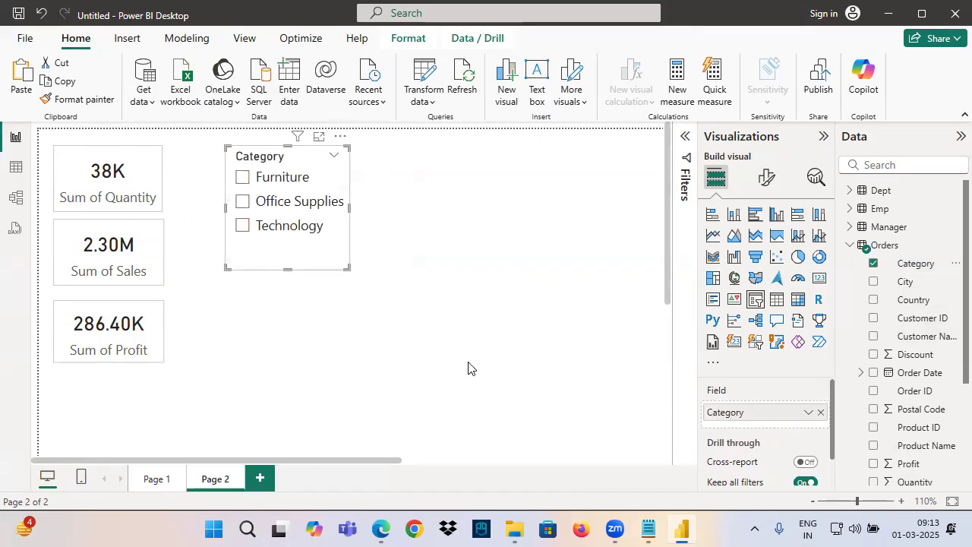
Shorten the Category slicer on Page 2 and add a tall second slicer for the Orders table's Sub-Category column beside it
left_click_drag(345, 266, 347, 251)
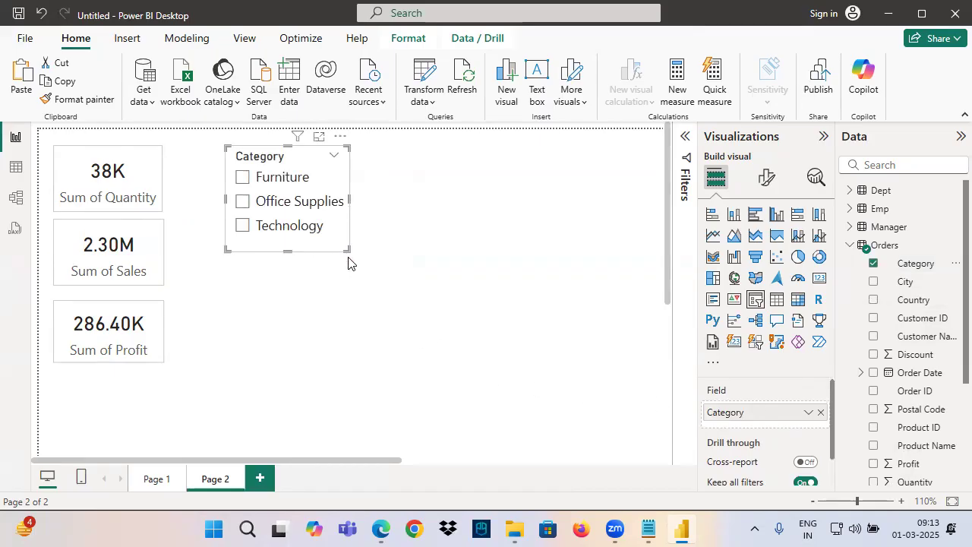
scroll(347, 268, "down", 2)
left_click(415, 171)
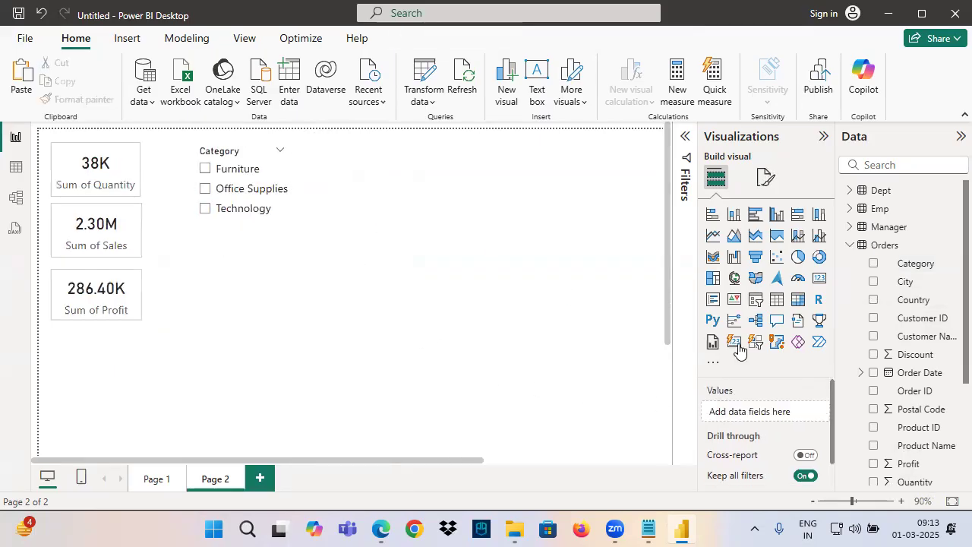
left_click(756, 299)
left_click_drag(445, 237, 447, 454)
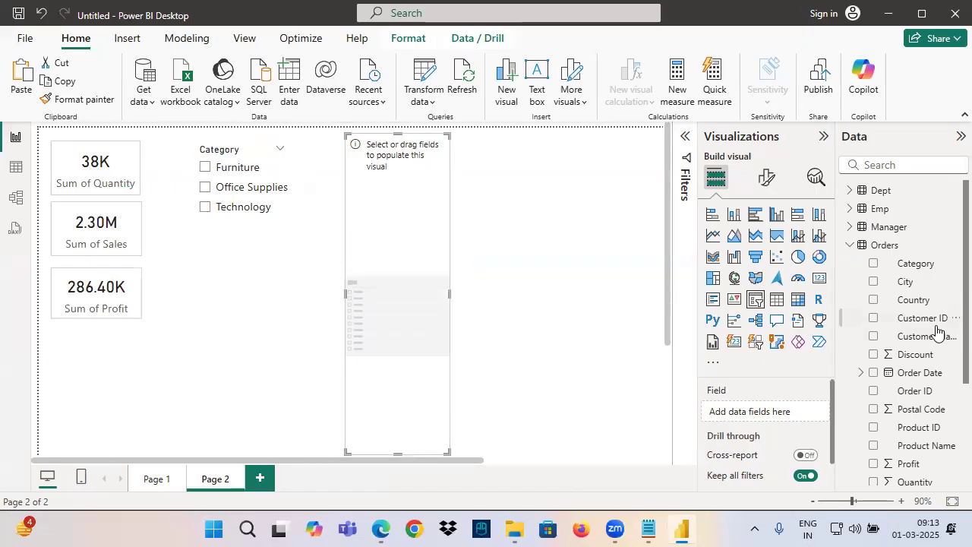
scroll(912, 406, "down", 4)
left_click_drag(919, 476, 474, 302)
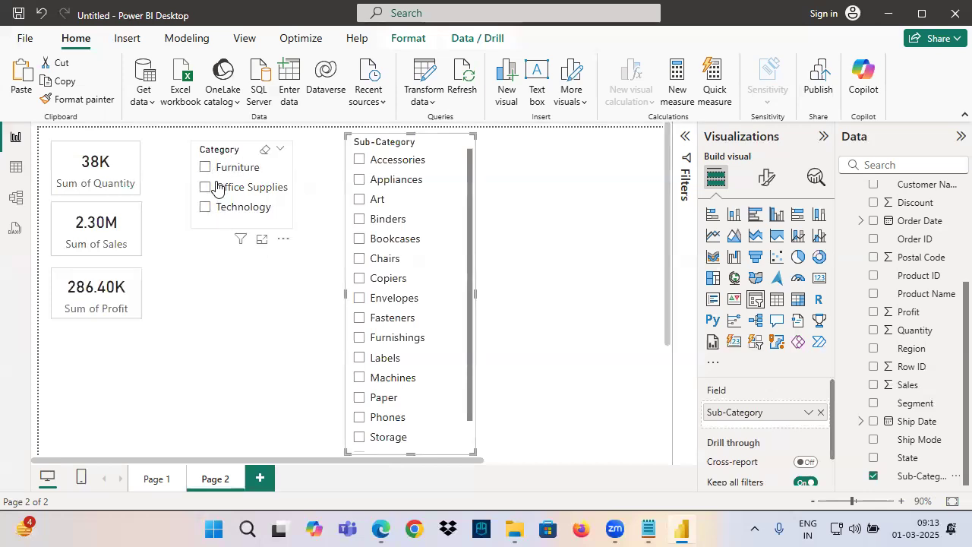
Filter Page 2 to Technology with the Category slicer and underline the Sub-Category heading and its entries with annotation strokes
left_click(206, 208)
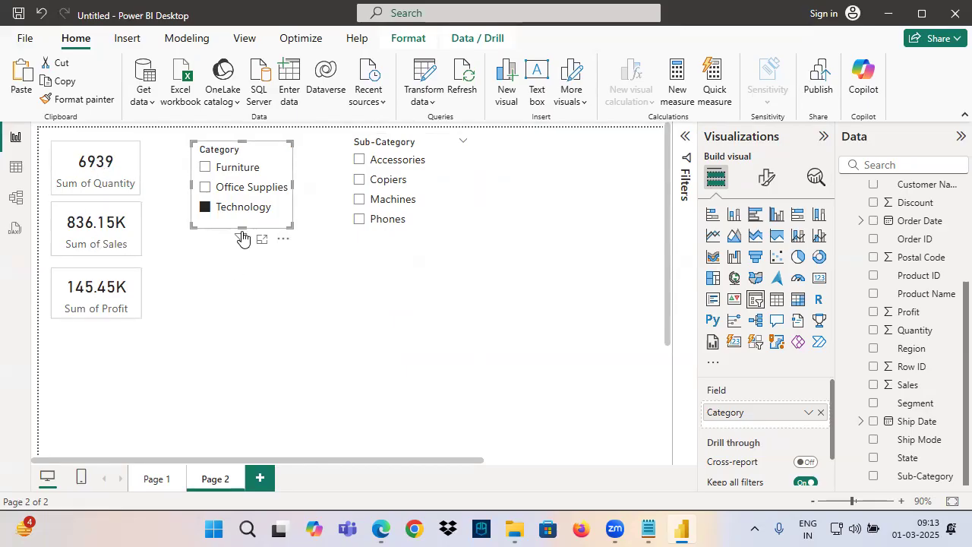
left_click_drag(201, 224, 299, 222)
left_click_drag(353, 149, 413, 148)
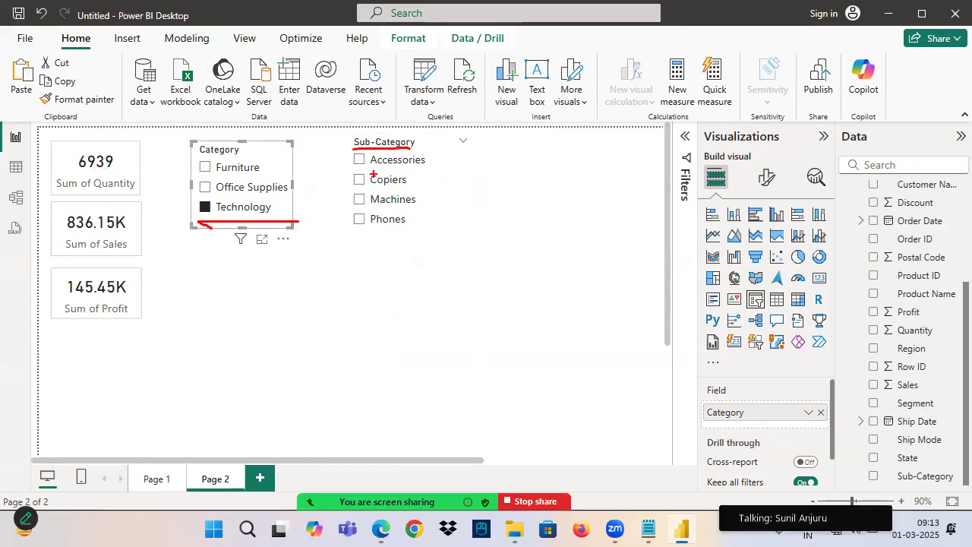
left_click_drag(356, 174, 419, 172)
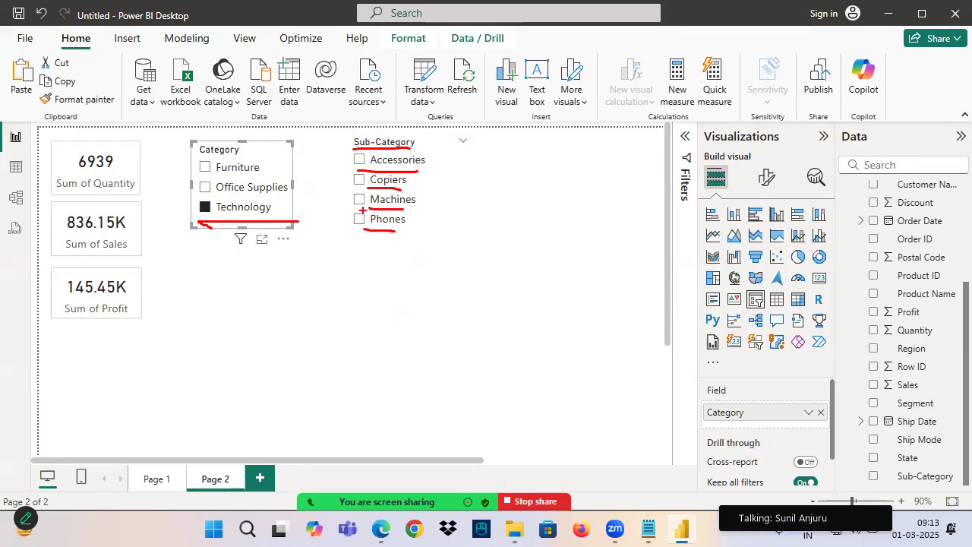
Select Phones in the Sub-Category slicer, show the filters affecting the Sales card, and underline its Category and Sub-Category entries
left_click(360, 218)
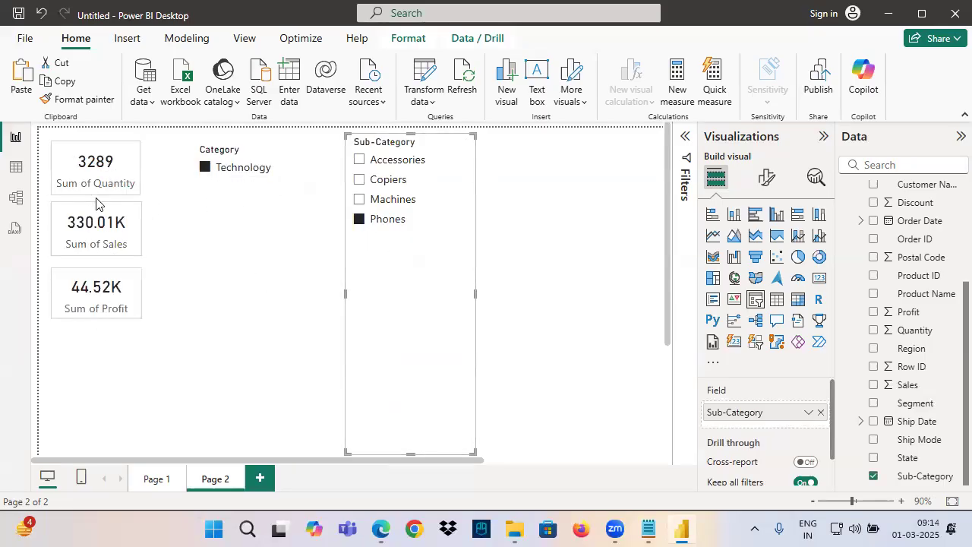
mouse_move(112, 263)
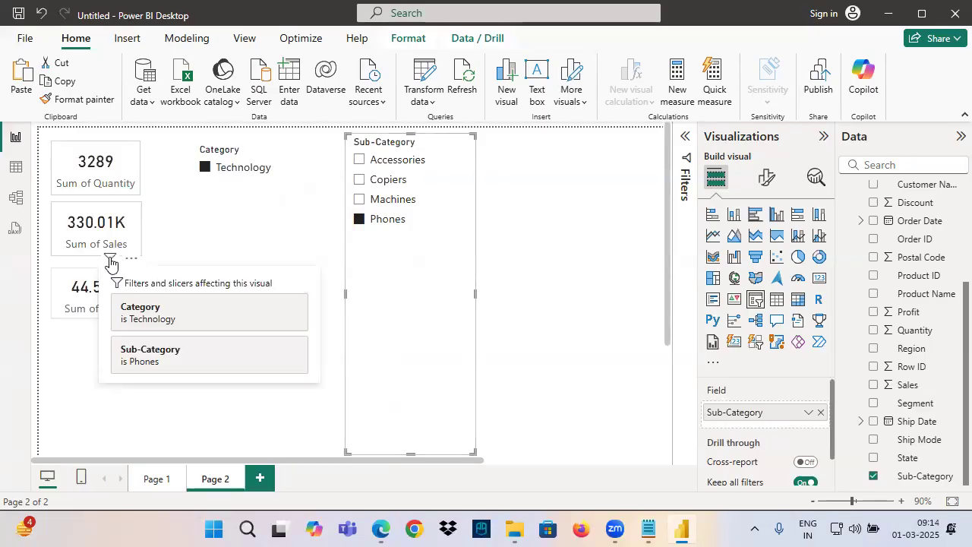
key("ctrl+2")
mouse_move(121, 333)
left_mouse_down()
mouse_move(192, 334)
mouse_move(201, 325)
left_mouse_up()
left_click_drag(118, 375, 173, 368)
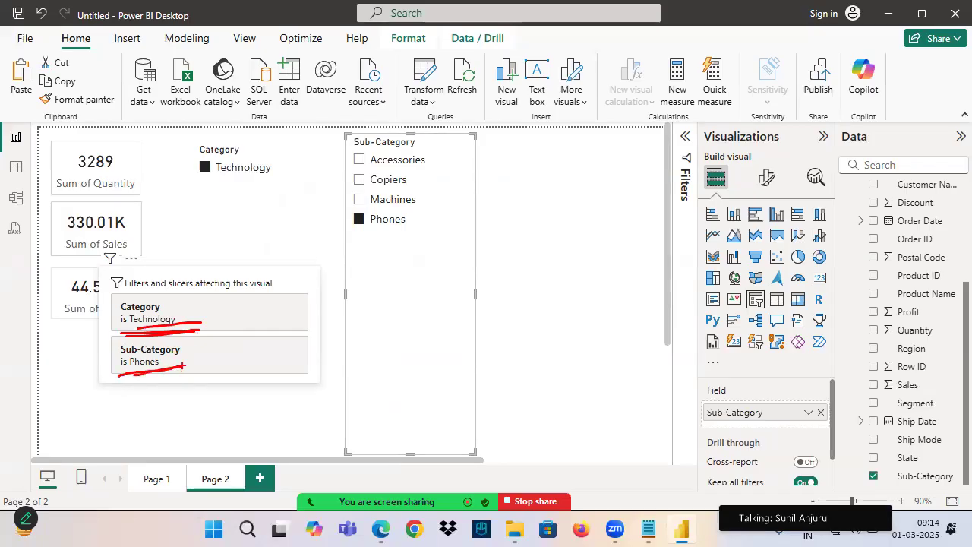
key("Escape")
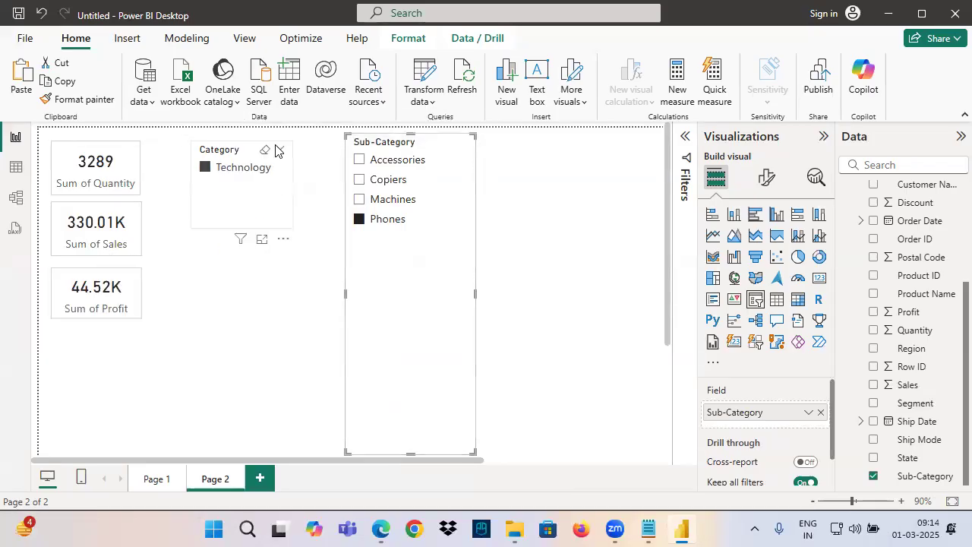
Clear the selections of both slicers and mark each slicer with a temporary freehand tick
left_click(271, 147)
left_click(445, 146)
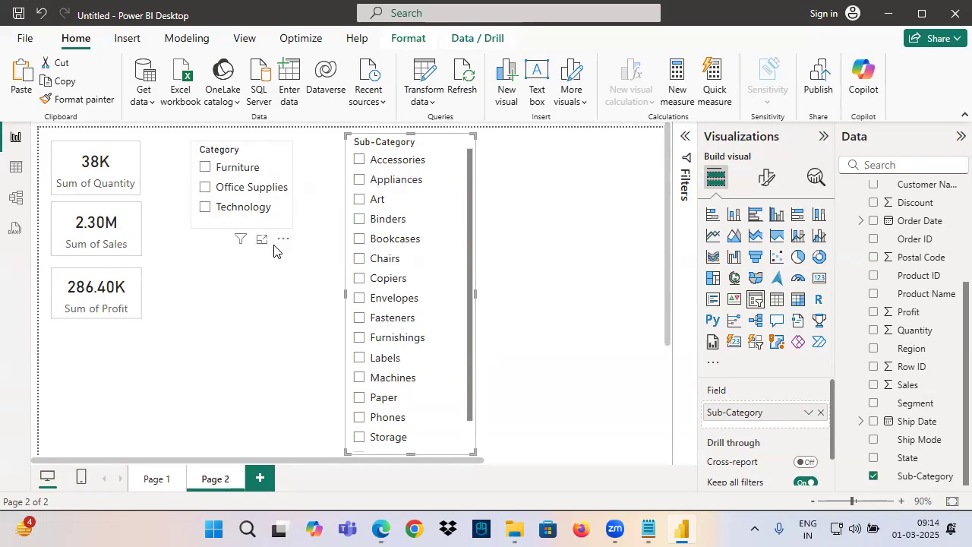
left_click_drag(214, 173, 296, 155)
left_click_drag(365, 166, 475, 161)
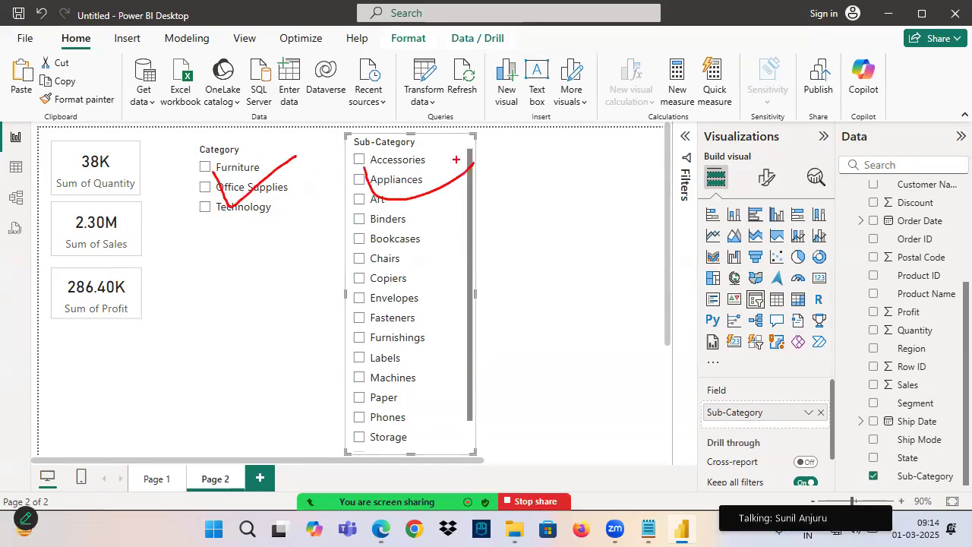
key("Escape")
Delete the separate Sub-Category slicer from Page 2
left_click(252, 223)
left_click(393, 142)
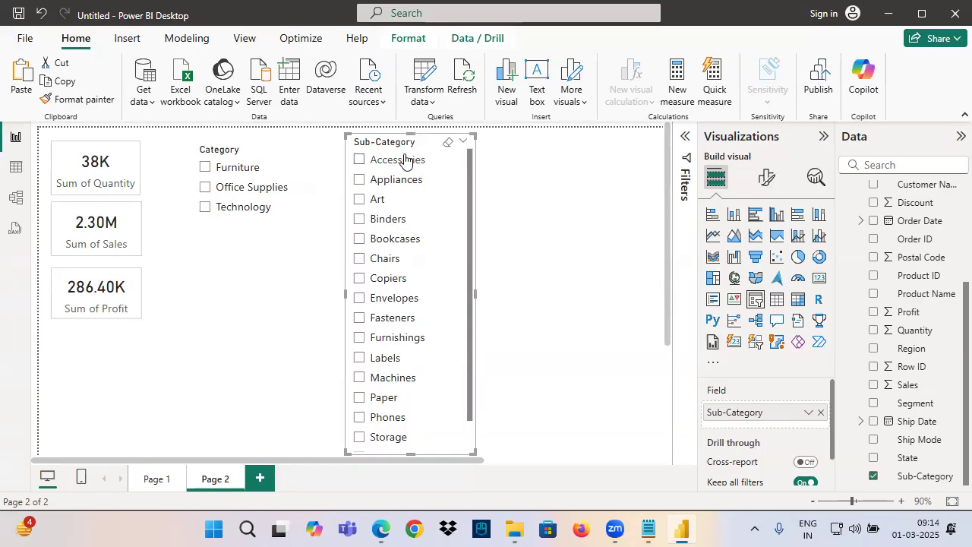
key("Delete")
Enlarge the Category slicer and add the Sub-Category column below Category in its field list
left_click(292, 227)
left_click_drag(292, 227, 342, 255)
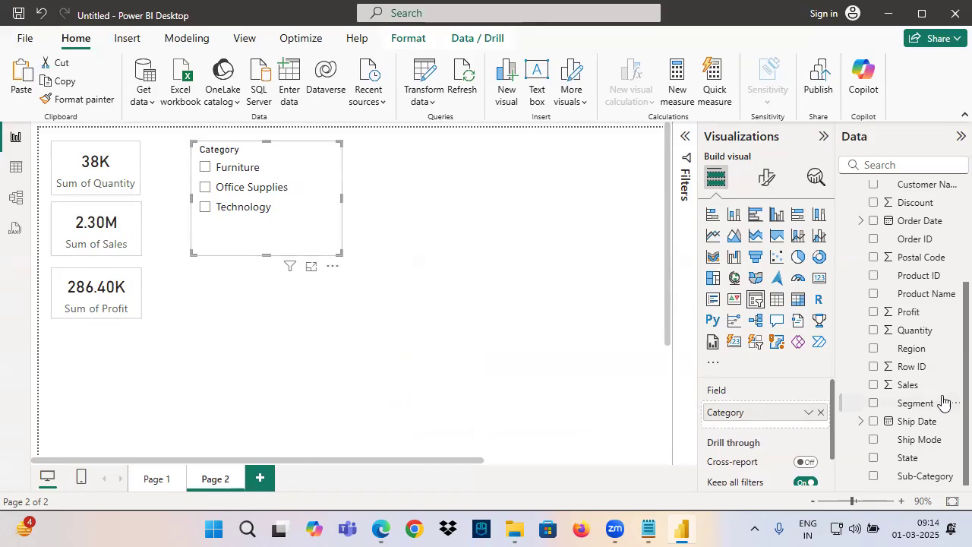
left_click_drag(927, 476, 764, 431)
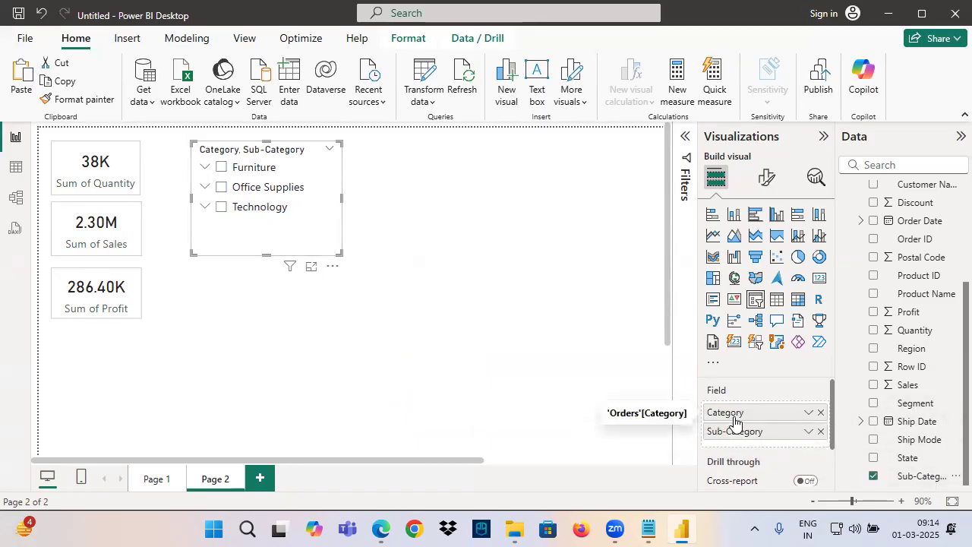
left_click_drag(339, 252, 406, 318)
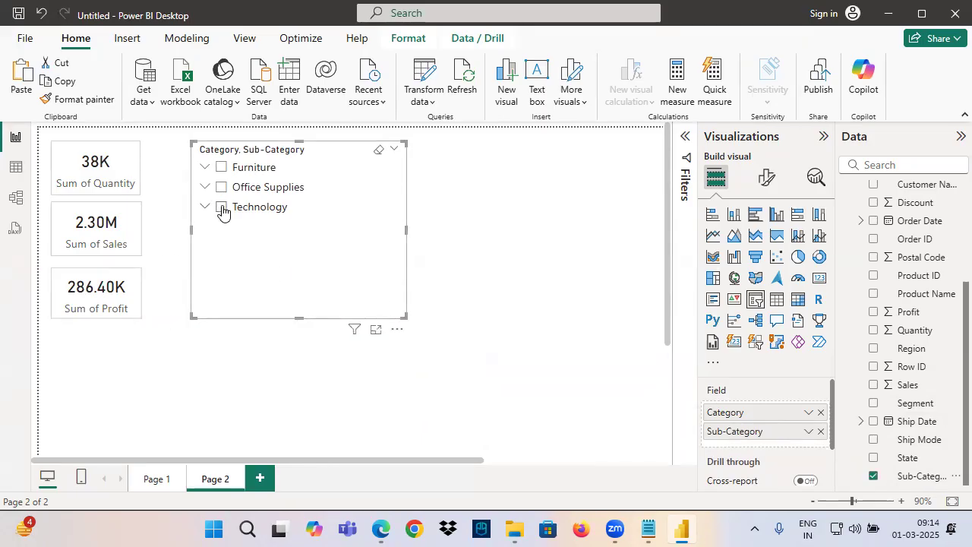
Select Technology in the combined slicer, view the filters affecting the Sales card, and clear the selection
left_click(222, 210)
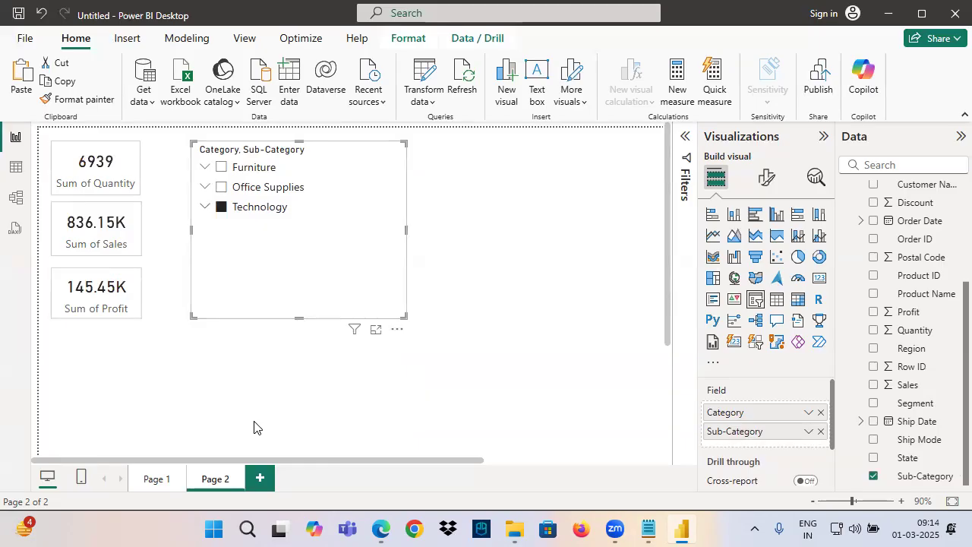
mouse_move(112, 262)
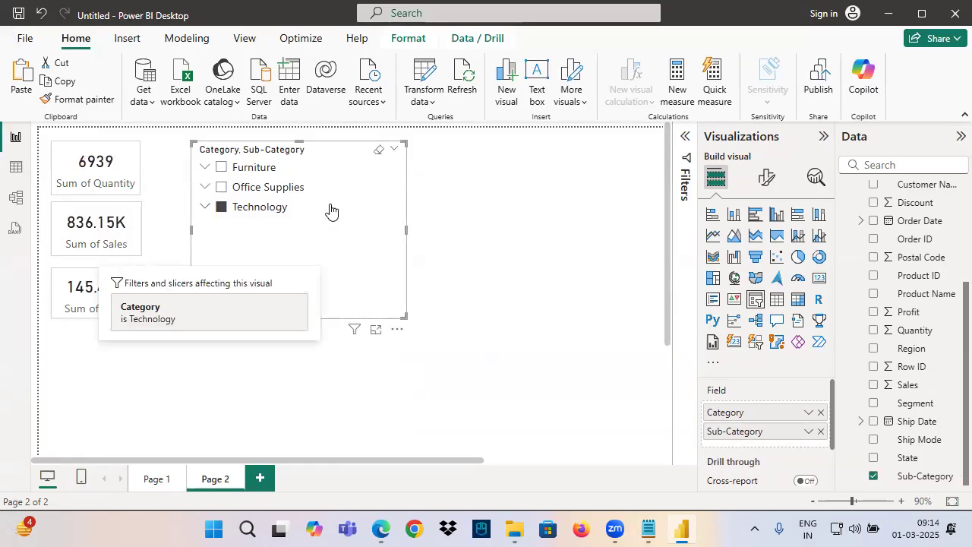
left_click(378, 149)
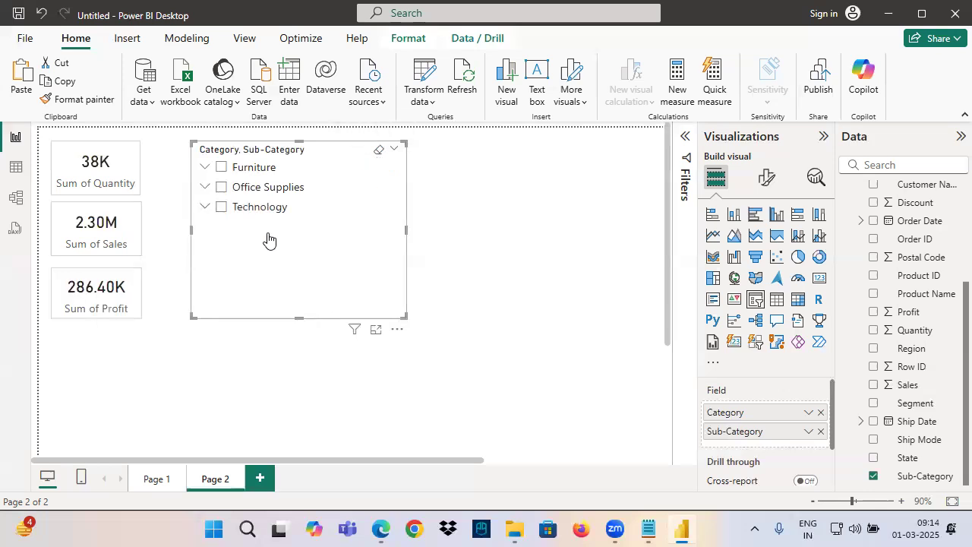
Select Copiers under Technology in the combined slicer, underline the filters affecting the Sales card, and collapse Technology
left_click(205, 208)
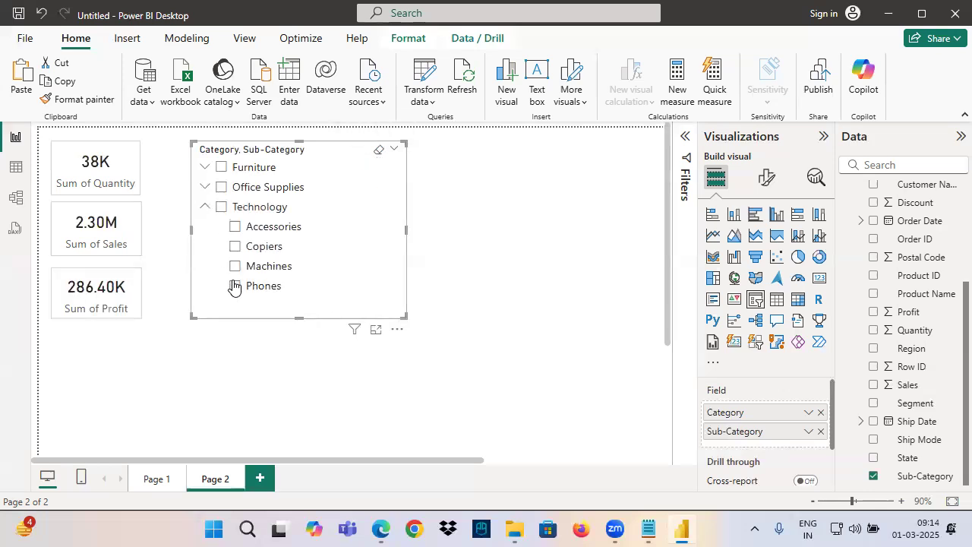
left_click(236, 246)
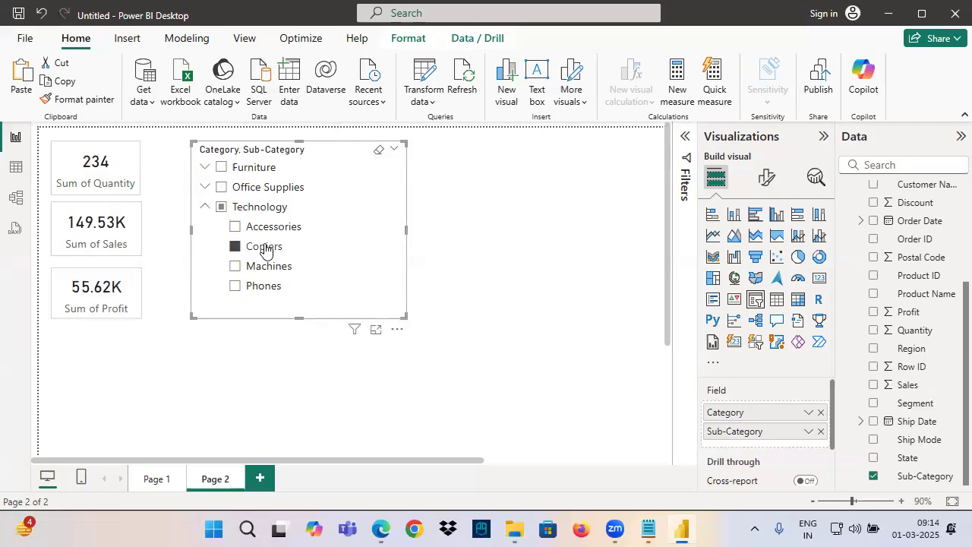
mouse_move(111, 264)
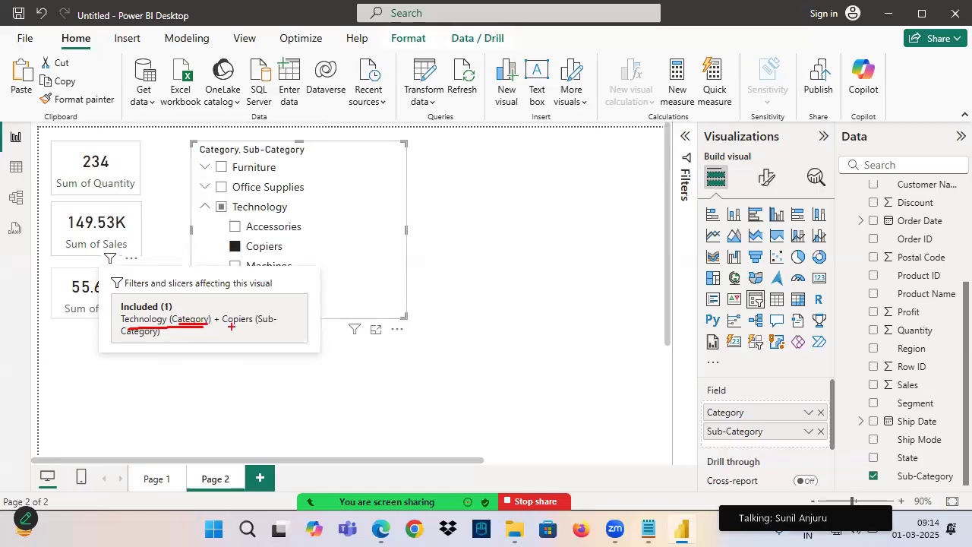
mouse_move(121, 346)
left_mouse_down()
mouse_move(188, 346)
mouse_move(254, 328)
left_mouse_up()
left_click_drag(273, 156, 386, 131)
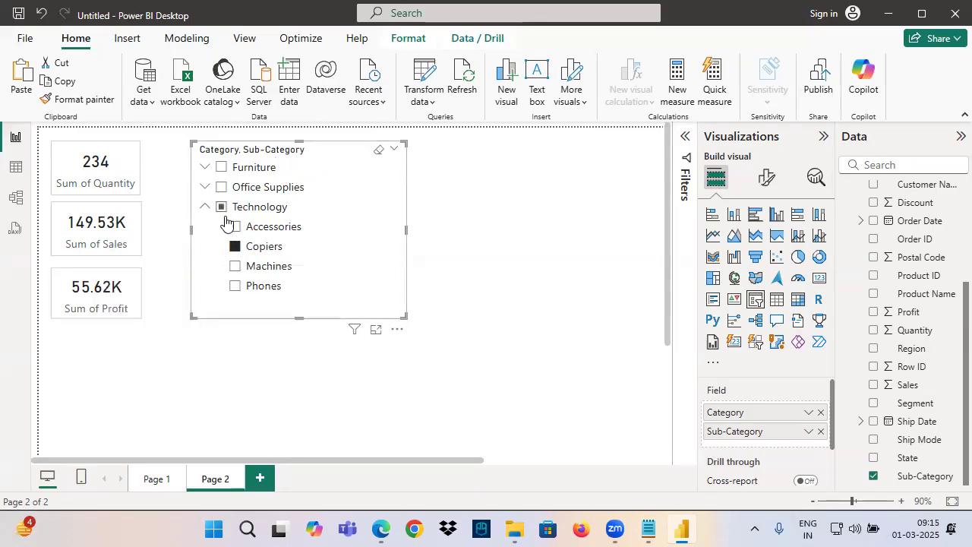
left_click(205, 207)
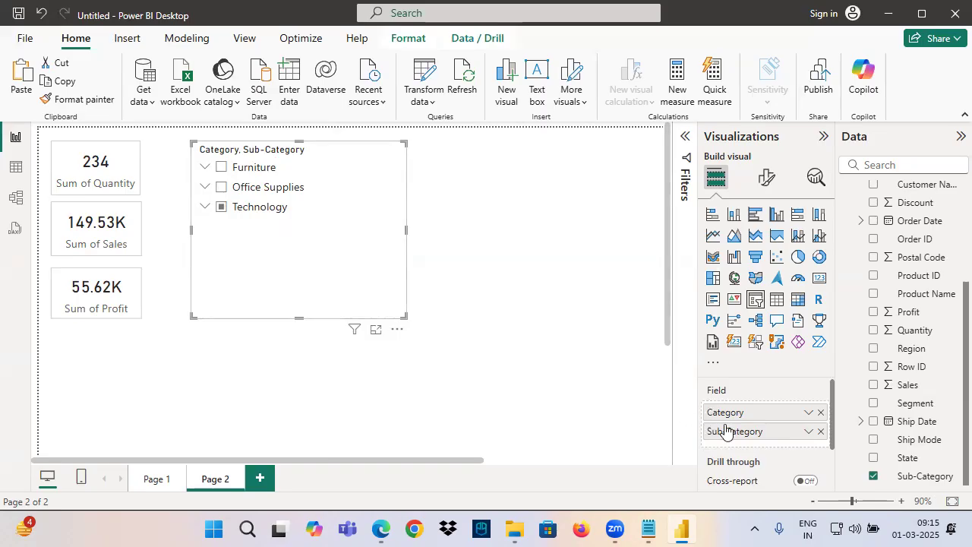
Circle the Category and Sub-Category entries in the slicer's Field well and point to them with freehand annotation strokes
left_click_drag(643, 390, 689, 407)
left_click_drag(642, 431, 696, 434)
mouse_move(682, 423)
left_mouse_down()
mouse_move(696, 442)
mouse_move(660, 444)
left_mouse_up()
left_click_drag(738, 408, 606, 410)
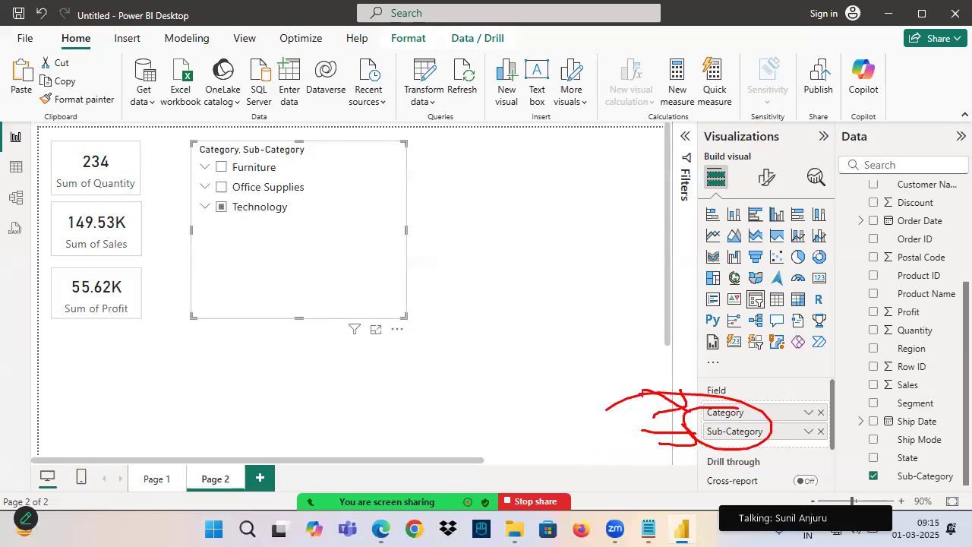
Move Page 1's Region slicer farther from the cards and handwrite an underlined "Cat" note in the freed space
left_click(158, 479)
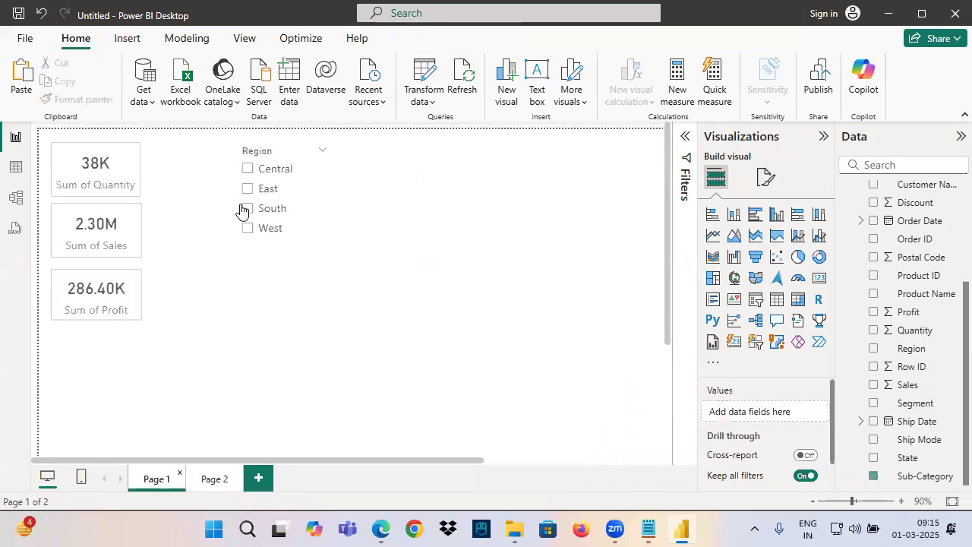
left_click_drag(263, 161, 466, 158)
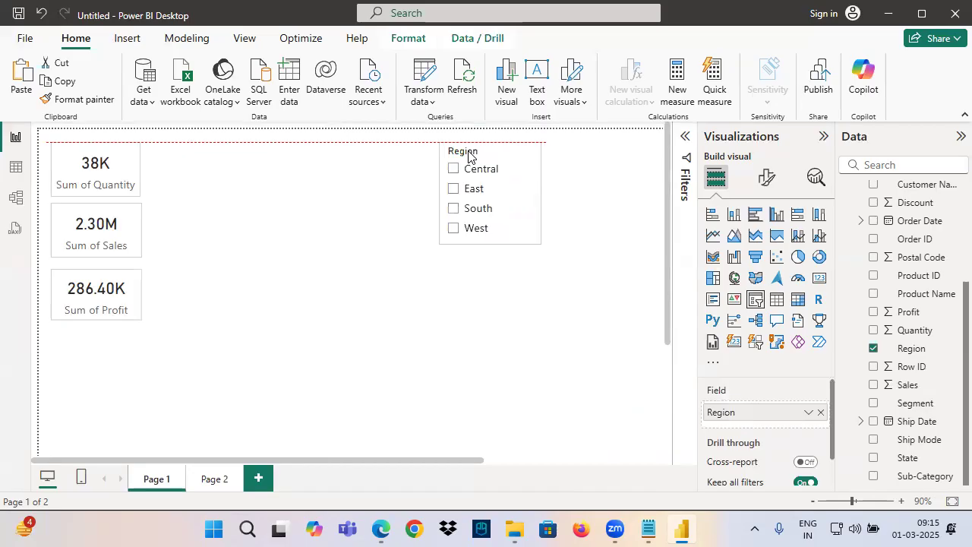
mouse_move(266, 143)
left_mouse_down()
mouse_move(264, 168)
mouse_move(312, 155)
left_mouse_up()
left_click_drag(220, 175, 301, 174)
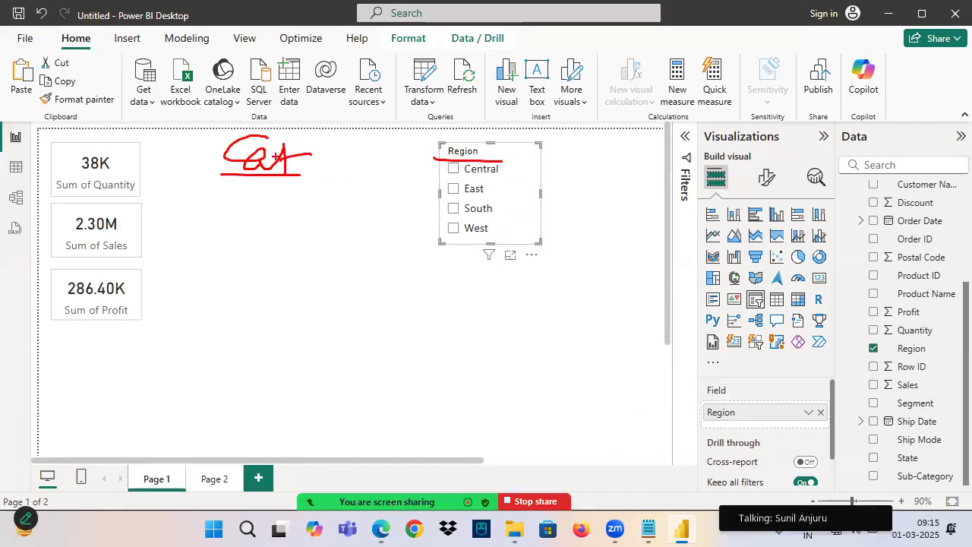
Add a slicer for the Orders table's Category column beside the cards on Page 1 and move the Region slicer close to it
left_click(641, 336)
left_click(754, 303)
left_click_drag(614, 222, 280, 210)
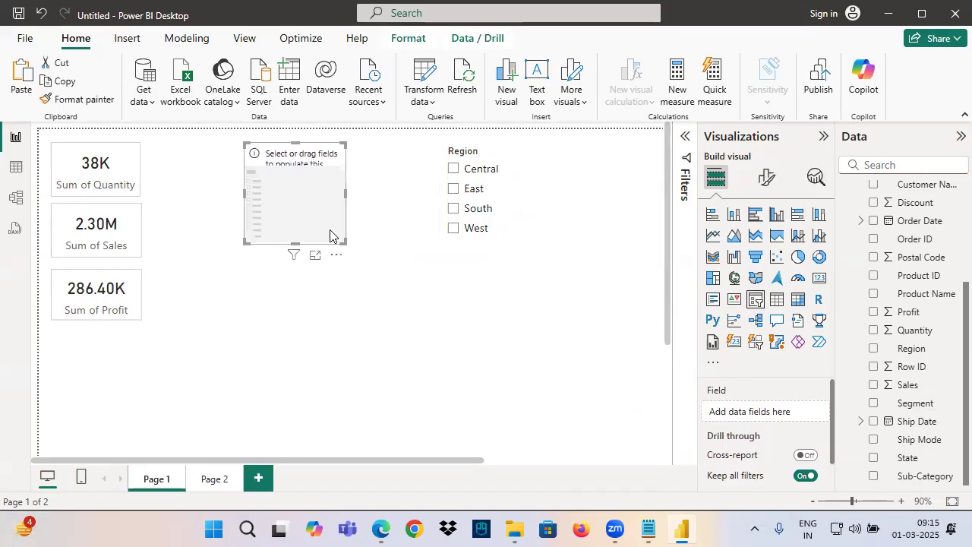
scroll(912, 310, "up", 5)
left_click_drag(919, 263, 765, 424)
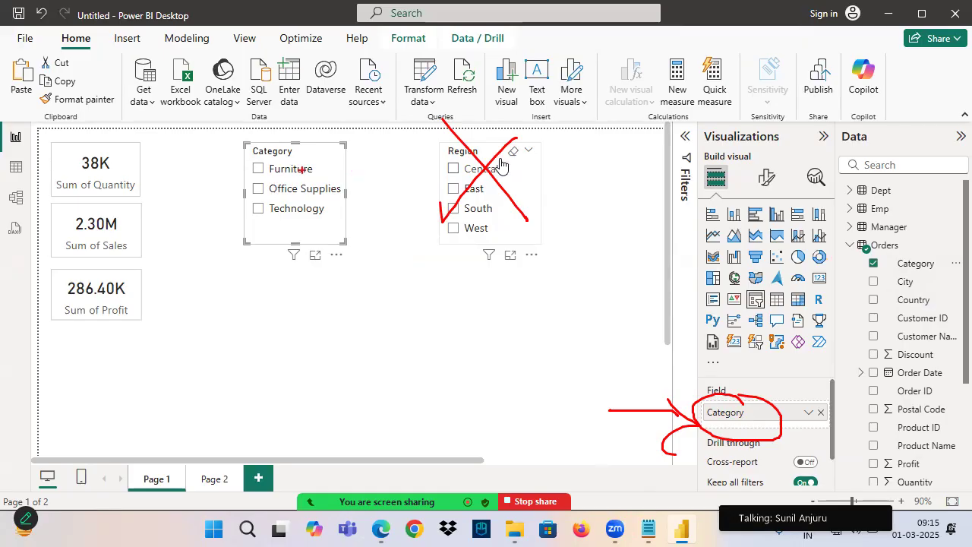
left_click_drag(451, 159, 397, 157)
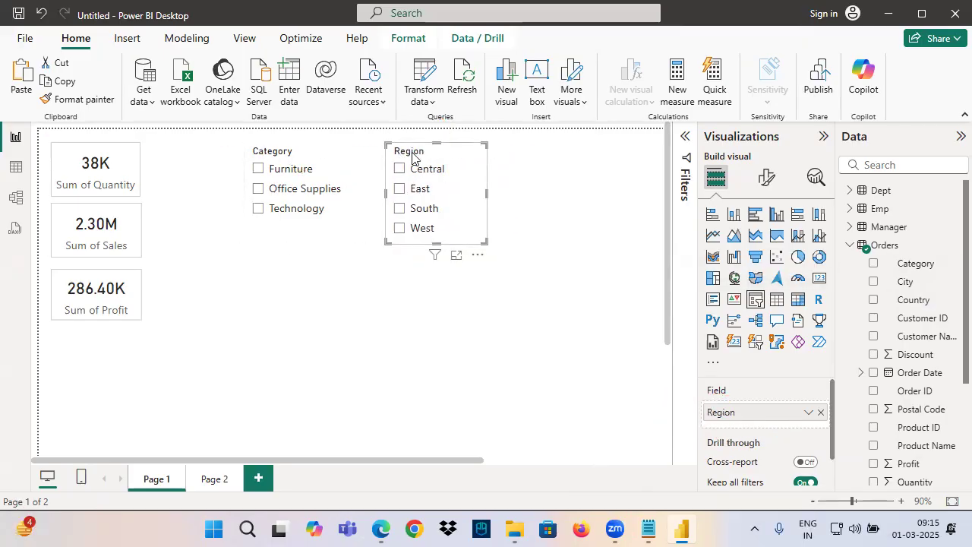
Review the combined slicer on Page 2, return to Page 1 and outline its report canvas with an annotation rectangle
left_click(213, 481)
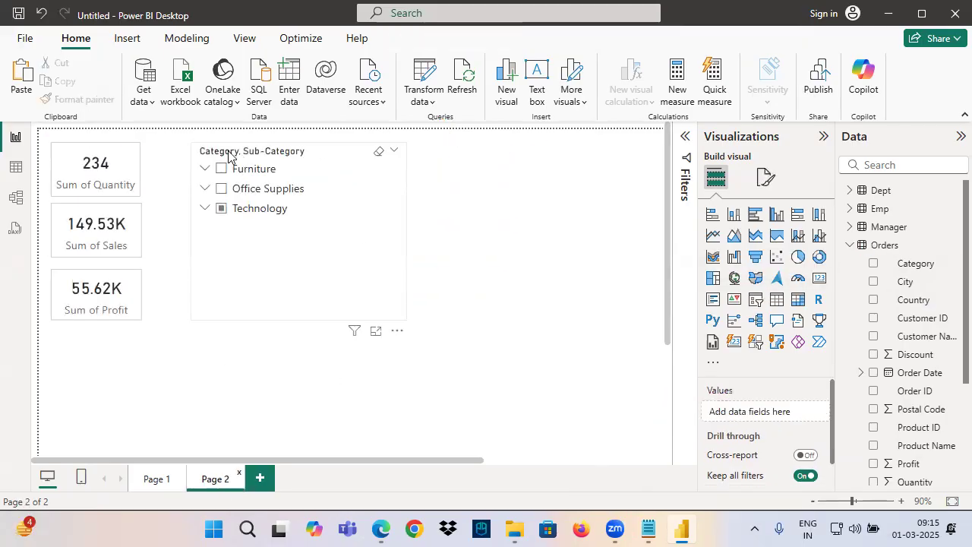
left_click(167, 480)
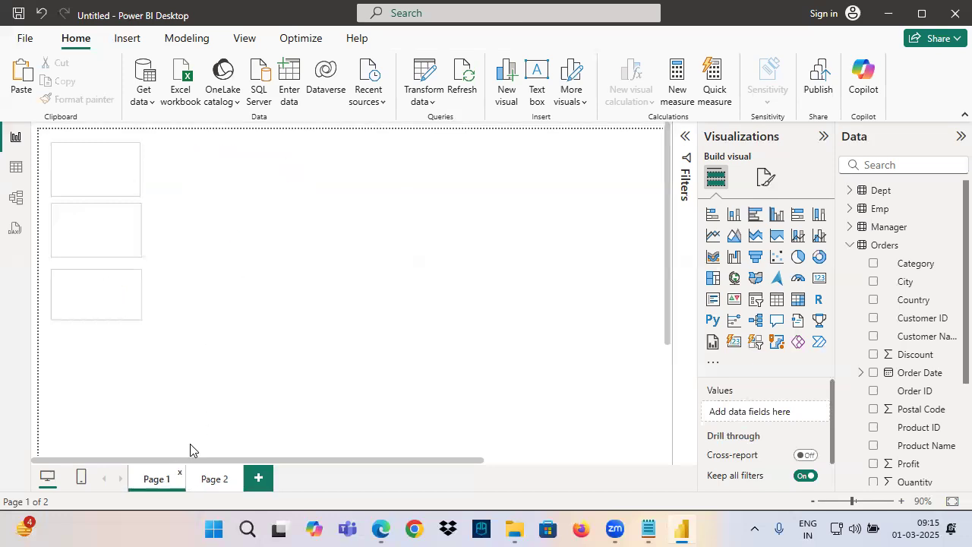
mouse_move(27, 130)
left_mouse_down()
mouse_move(603, 365)
mouse_move(672, 431)
left_mouse_up()
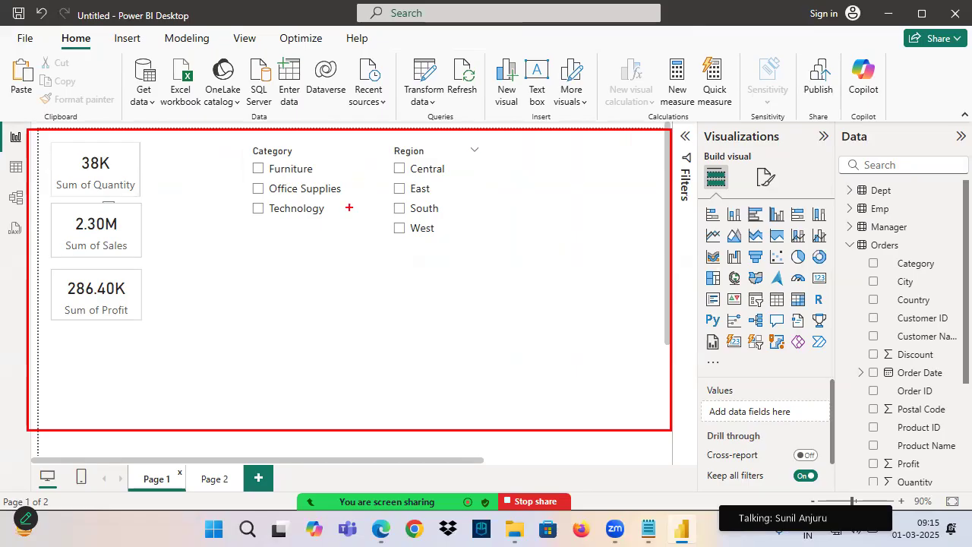
Mark the Category and Region slicers and the free space beside them with annotation strokes, and add a slicer for the Orders table's Segment column there
left_click_drag(408, 121, 428, 141)
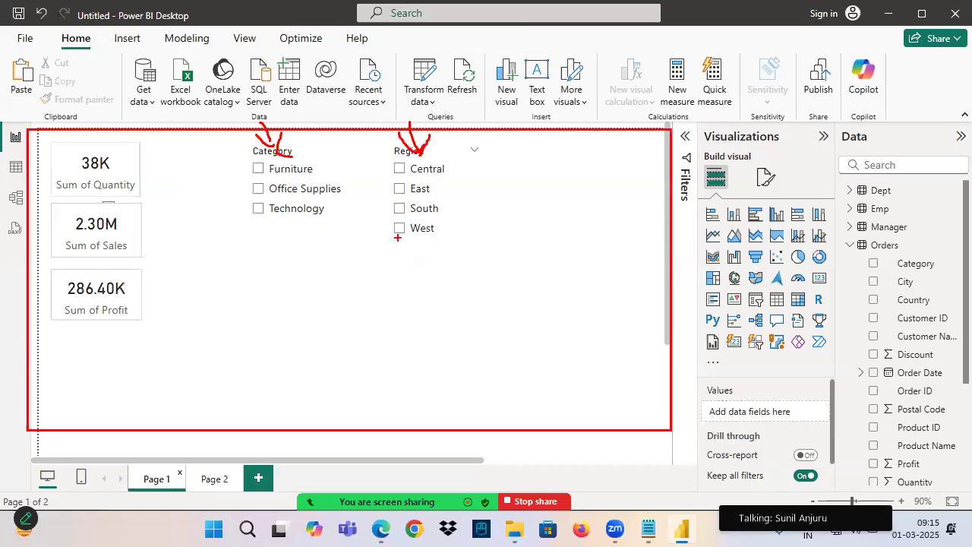
mouse_move(602, 137)
left_mouse_down()
mouse_move(549, 112)
mouse_move(564, 266)
mouse_move(515, 87)
left_mouse_up()
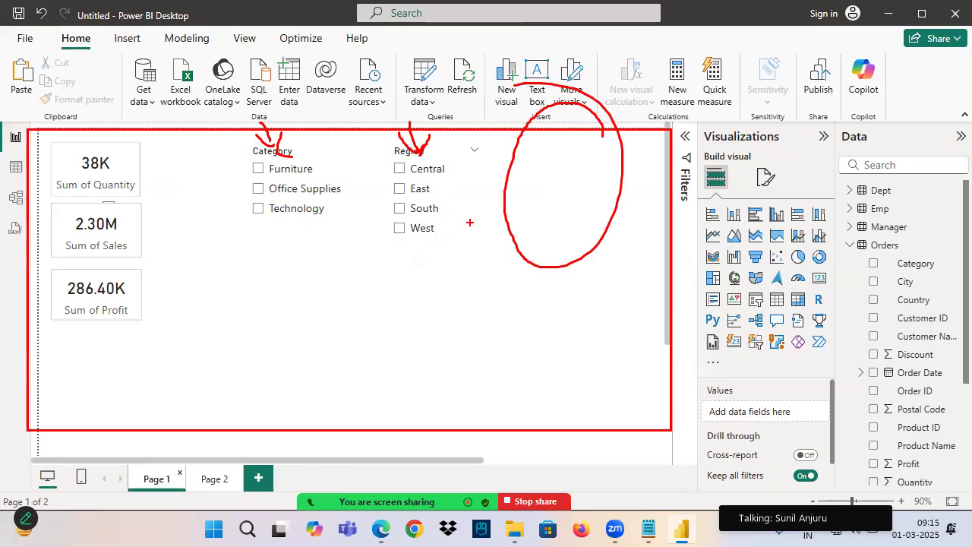
left_click(755, 298)
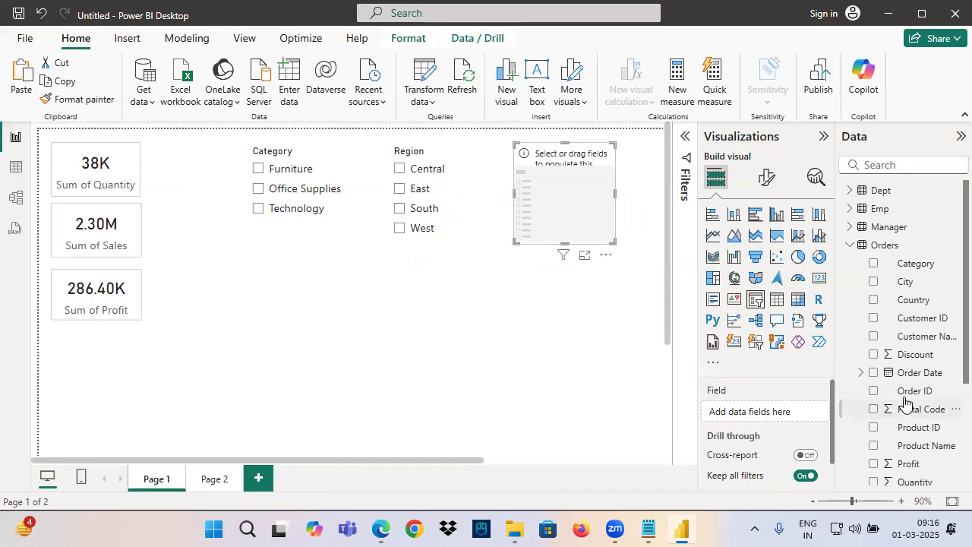
scroll(908, 421, "down", 4)
left_click_drag(916, 403, 715, 410)
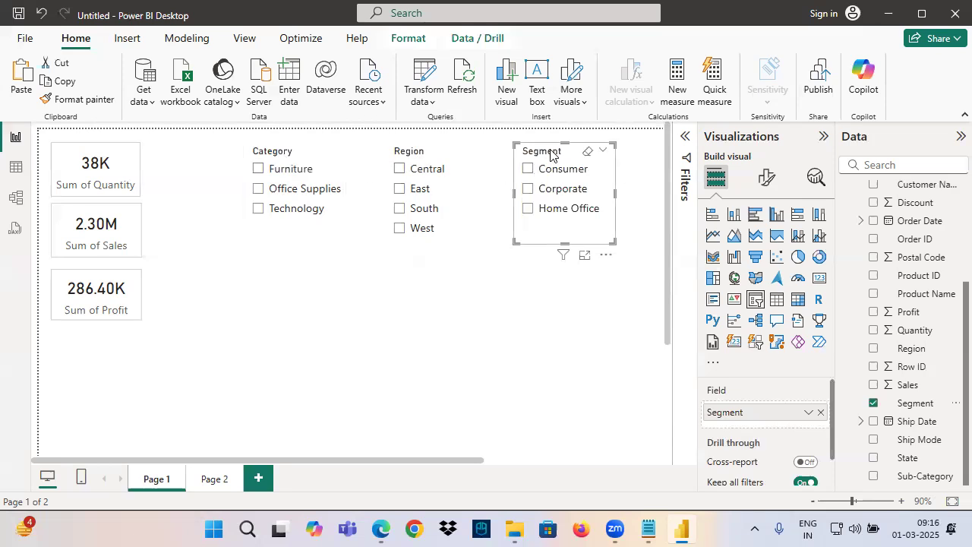
On Page 2, underline Category and Sub-Category in the slicer header, handwrite a circled "prod Name" note and draw an arrow to Category
left_click(215, 481)
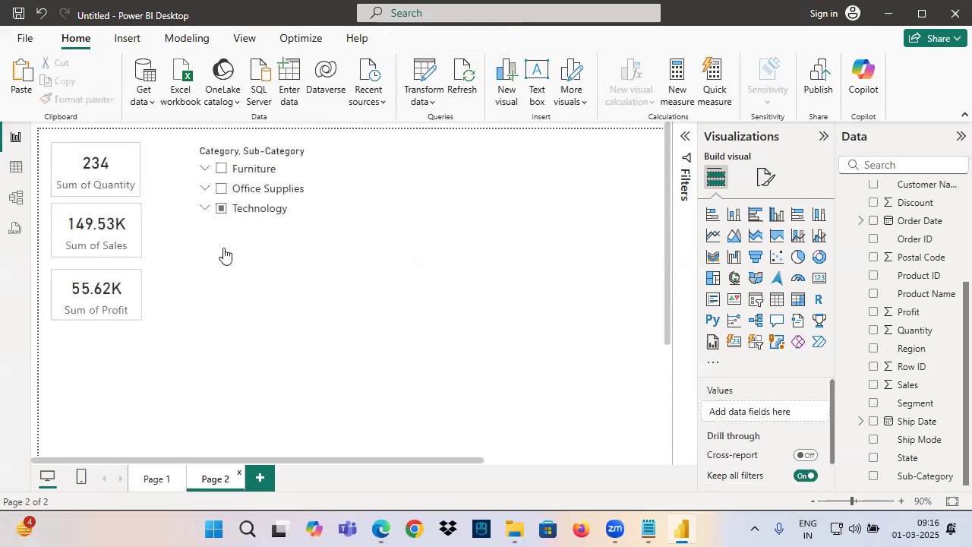
left_click_drag(202, 161, 312, 165)
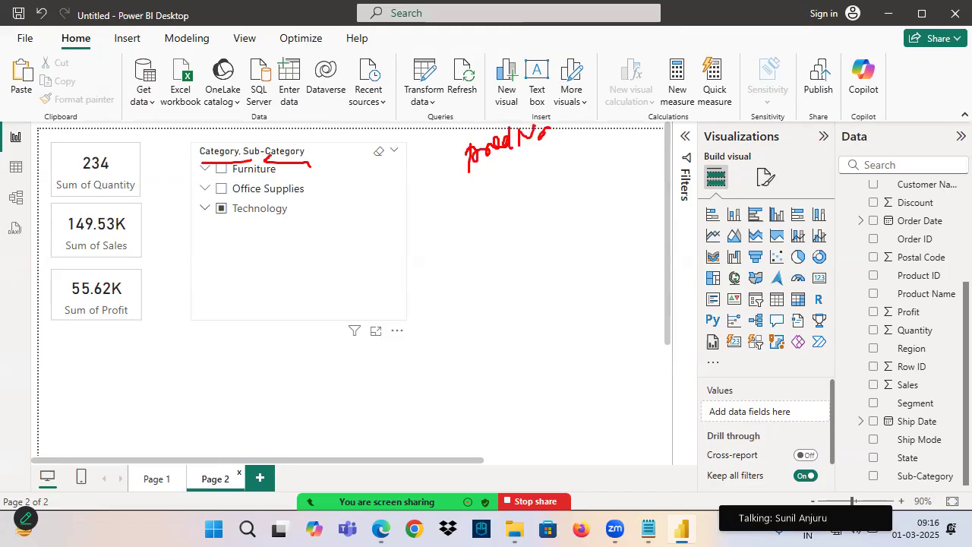
left_click_drag(432, 174, 548, 148)
mouse_move(585, 116)
left_mouse_down()
mouse_move(570, 108)
mouse_move(469, 130)
left_mouse_up()
left_click_drag(188, 101, 223, 145)
mouse_move(204, 142)
left_mouse_down()
mouse_move(238, 147)
mouse_move(227, 146)
left_mouse_up()
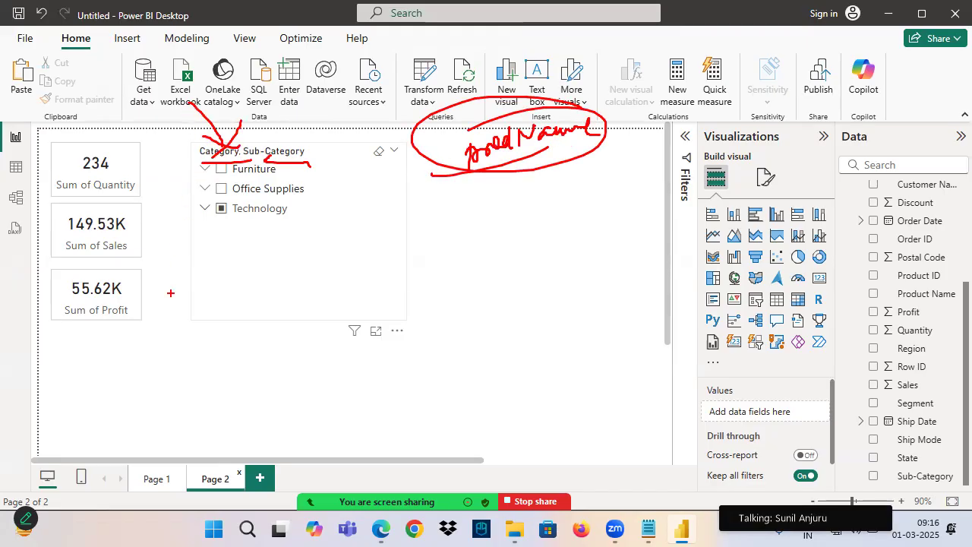
Add Product Name below Sub-Category in Page 2's slicer, clear its selection and expand Technology and Copiers to browse the product names
left_click(274, 317)
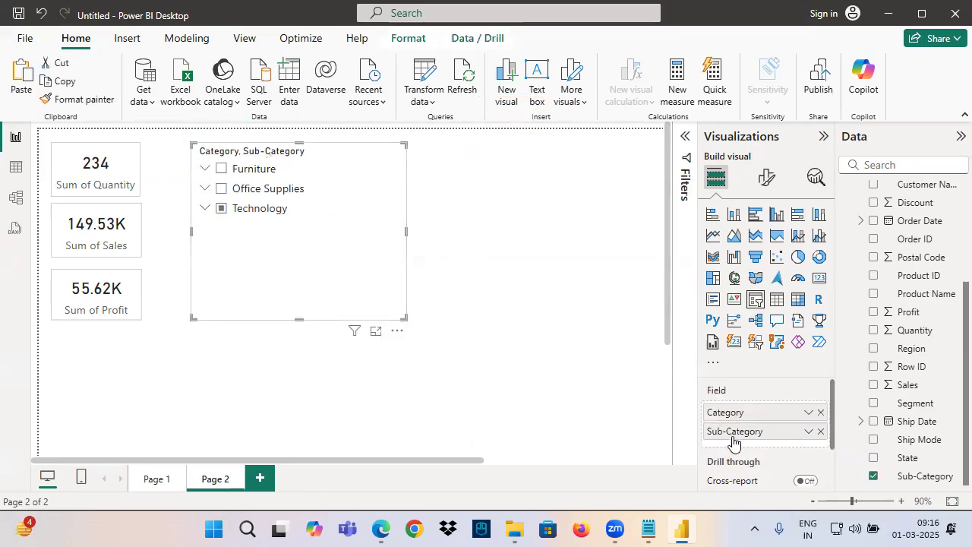
left_click_drag(931, 295, 753, 452)
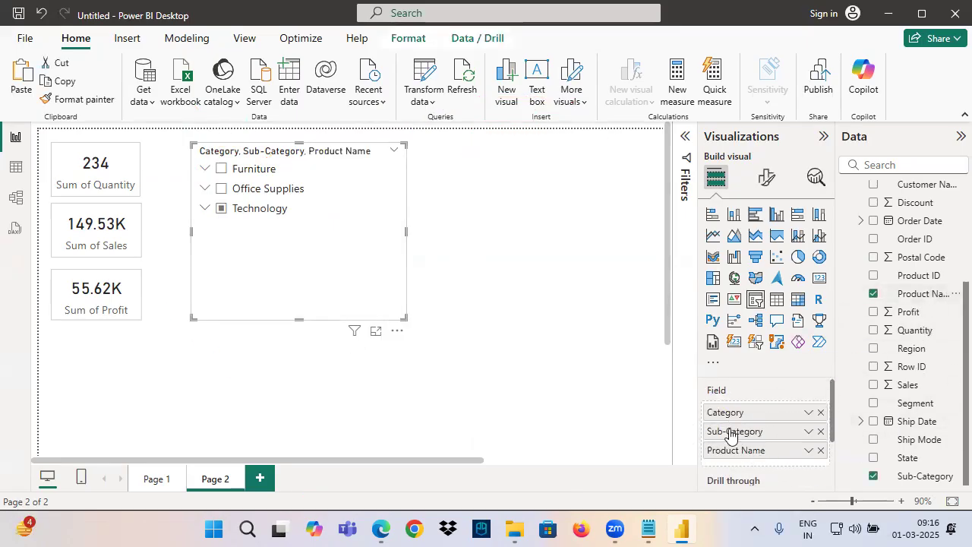
left_click(205, 208)
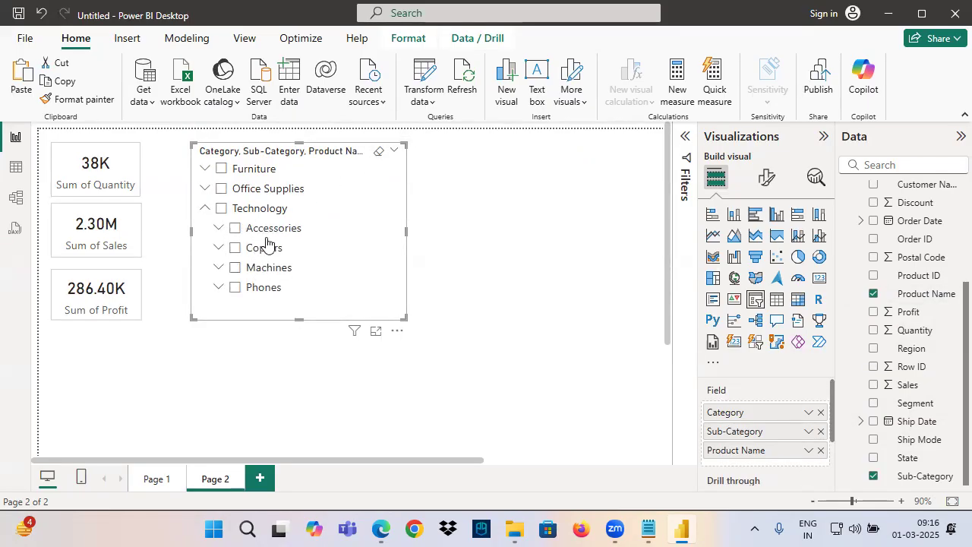
left_click(221, 249)
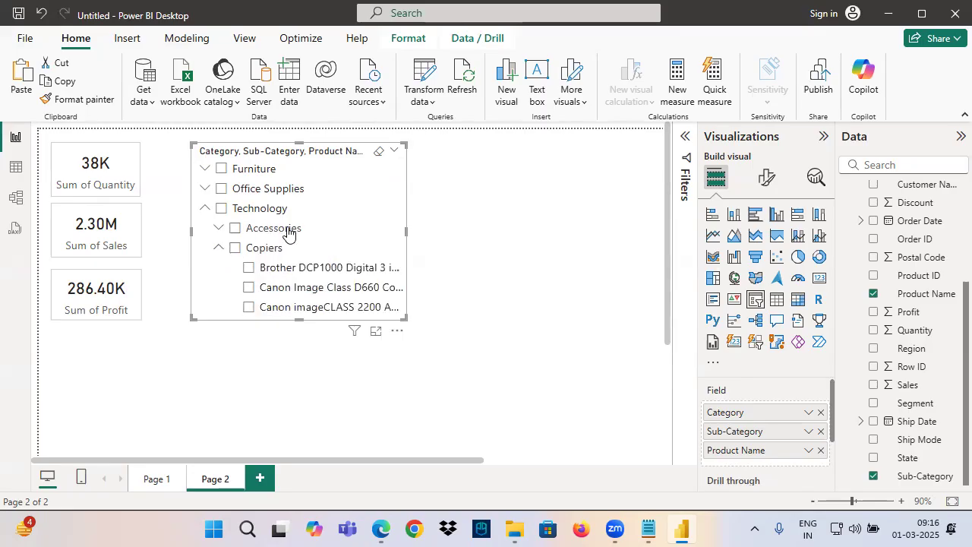
scroll(291, 266, "down", 3)
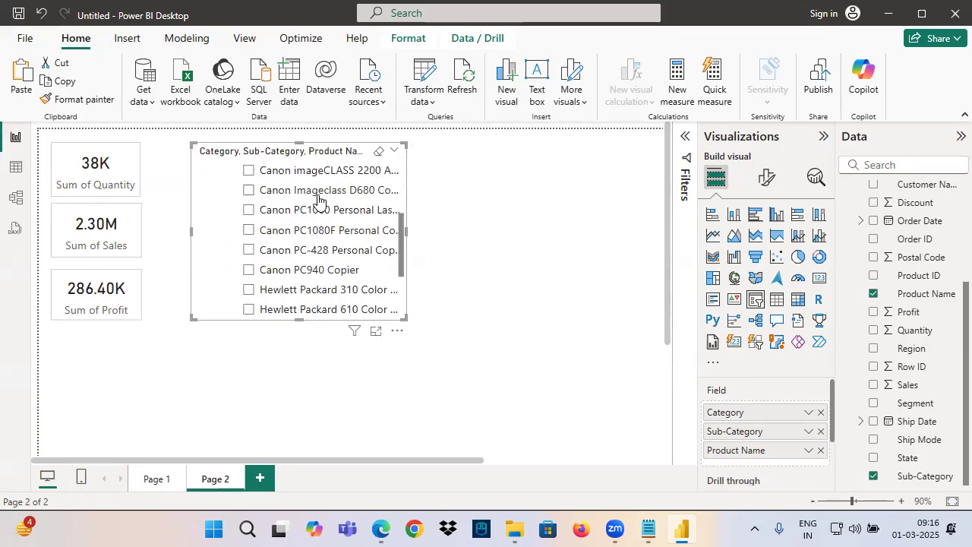
Switch to the Notepad notes and change the Field line's description to "Multiple Related Dimension Columns"
left_click(648, 529)
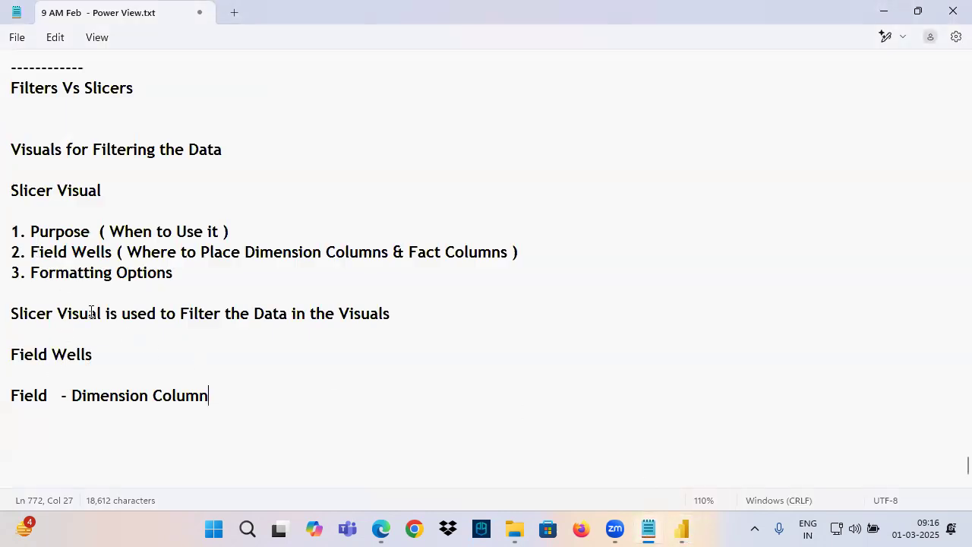
scroll(91, 313, "down", 1)
left_click_drag(12, 355, 214, 357)
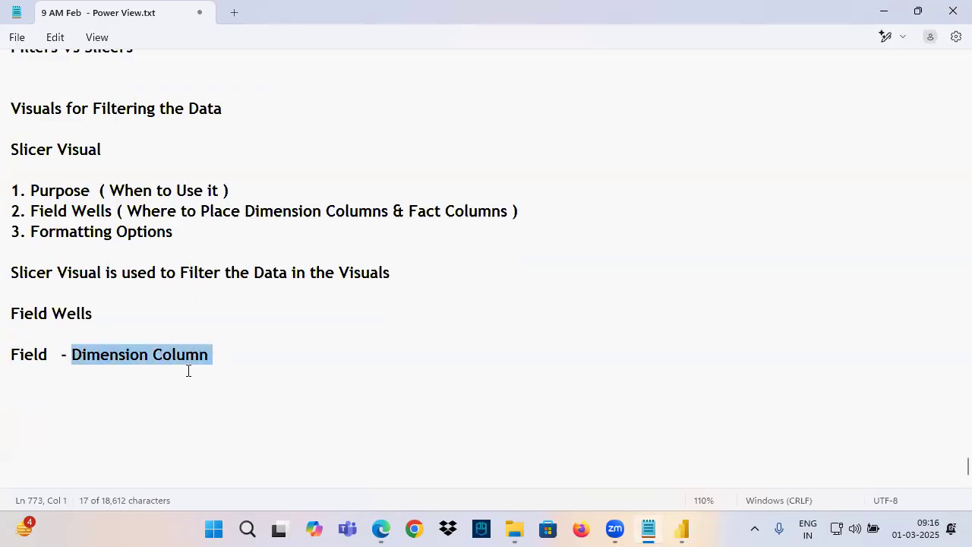
left_click(74, 358)
type("Multipl")
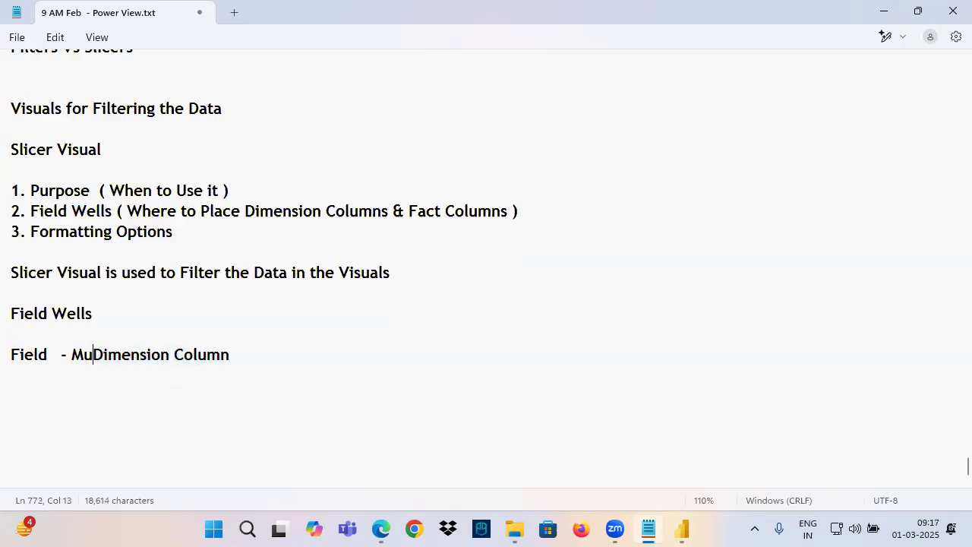
type("Related")
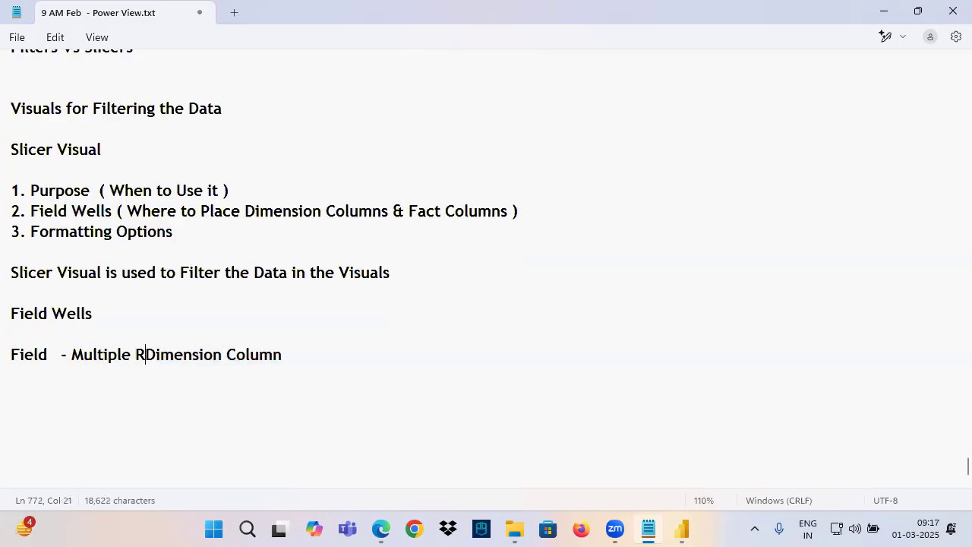
type(" Dimen")
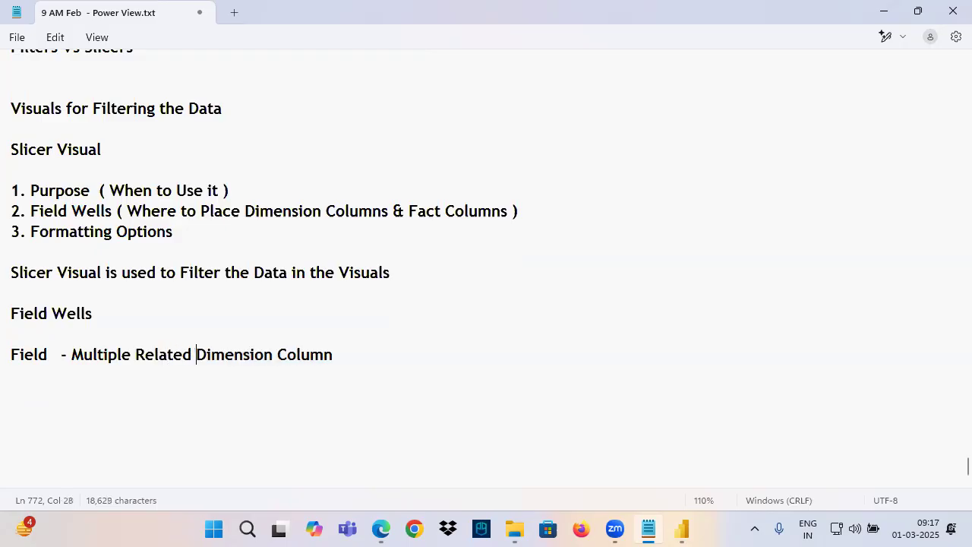
type("s")
Add a dashed separator and a "Formatting Options" heading copied from the outline below the Field line, and save the notes
left_click_drag(43, 192, 120, 228)
left_click(94, 231)
left_click_drag(42, 211, 120, 215)
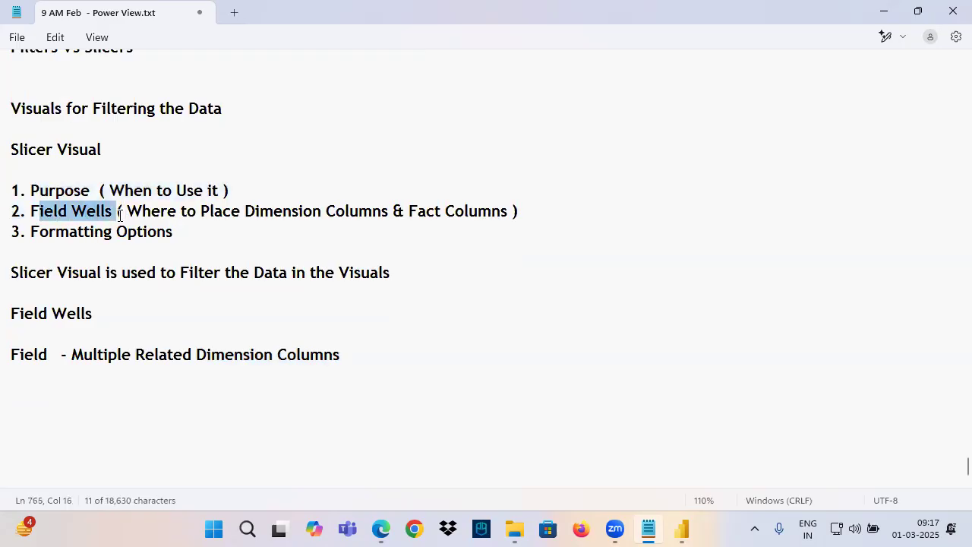
left_click_drag(30, 234, 186, 237)
key("ctrl+c")
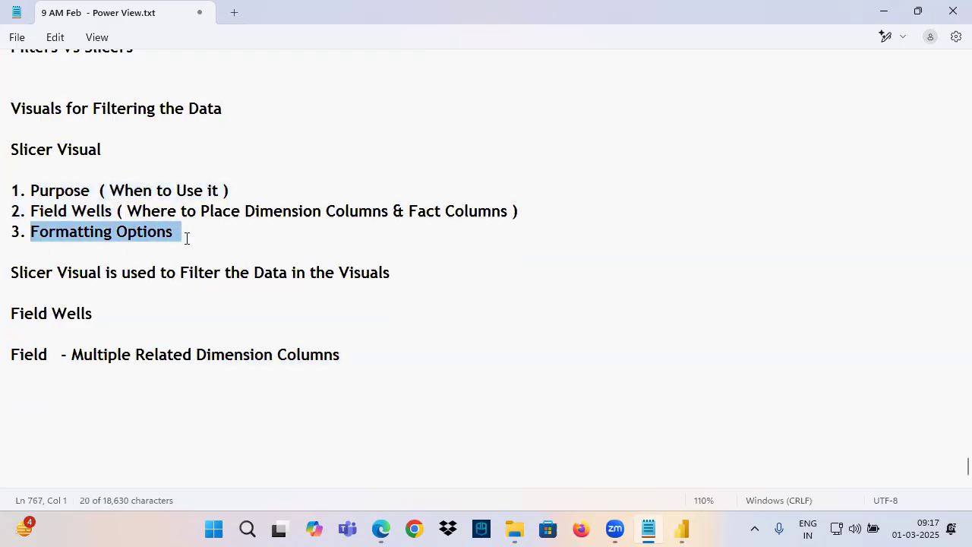
left_click(53, 389)
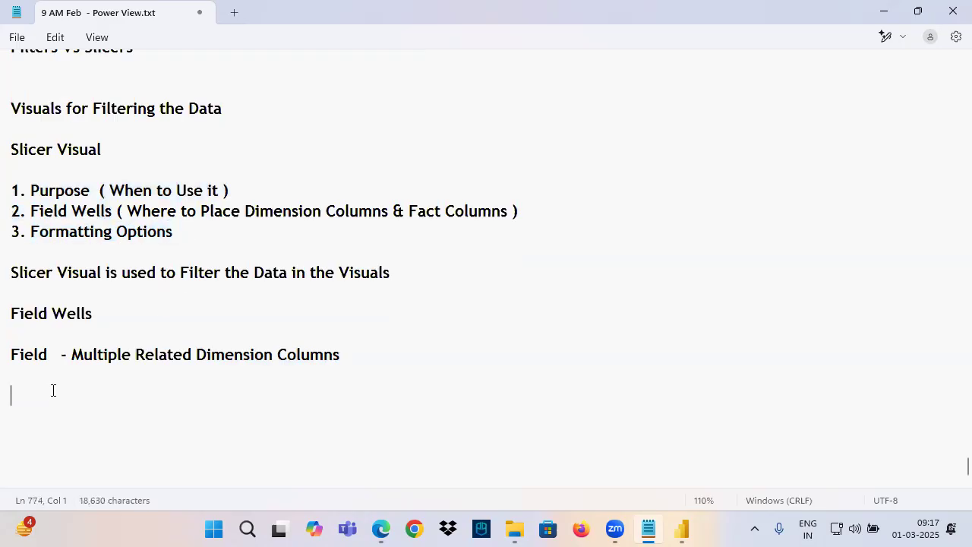
type("------------------")
key("Return")
key("ctrl+v")
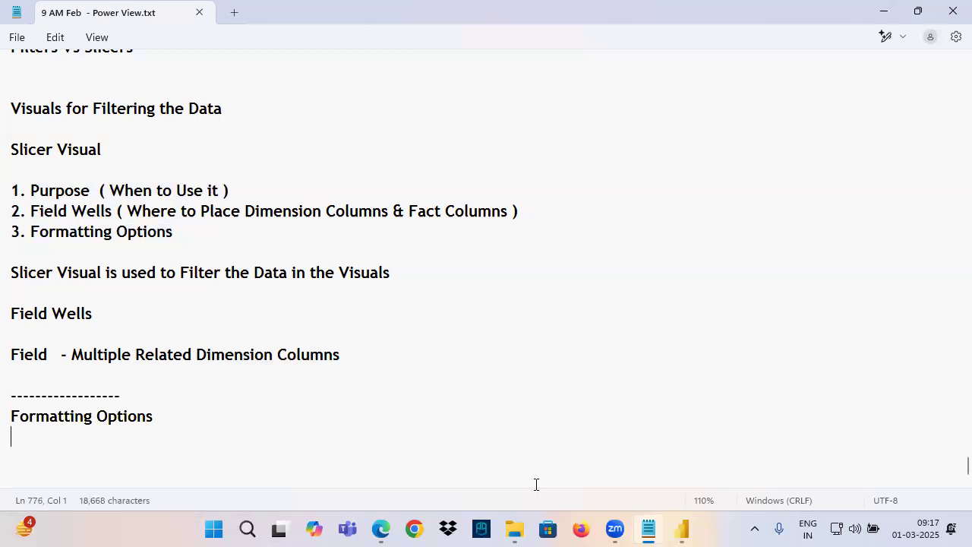
Return to Power BI Desktop's Page 1 and review the Region slicer's Visual and General format groups, circling both with annotation strokes
left_click(681, 529)
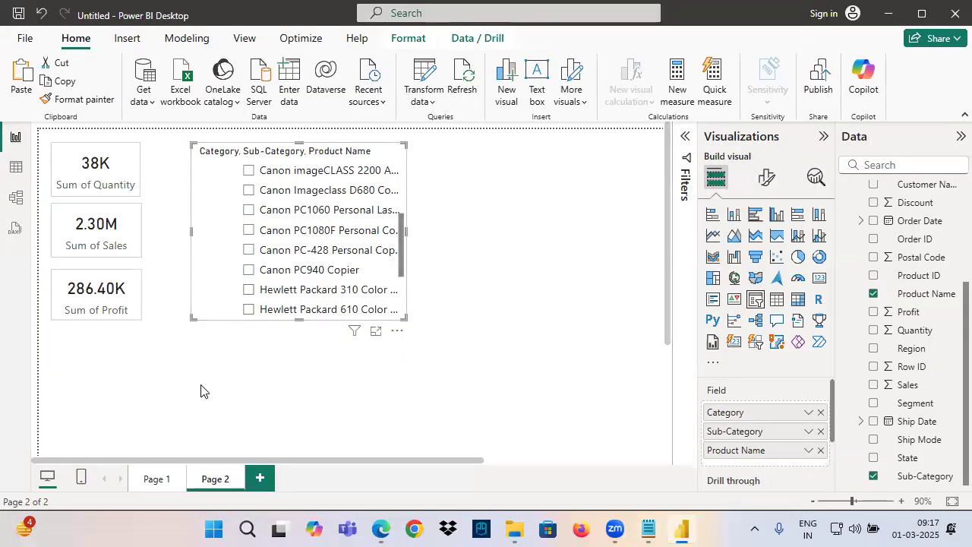
left_click(164, 481)
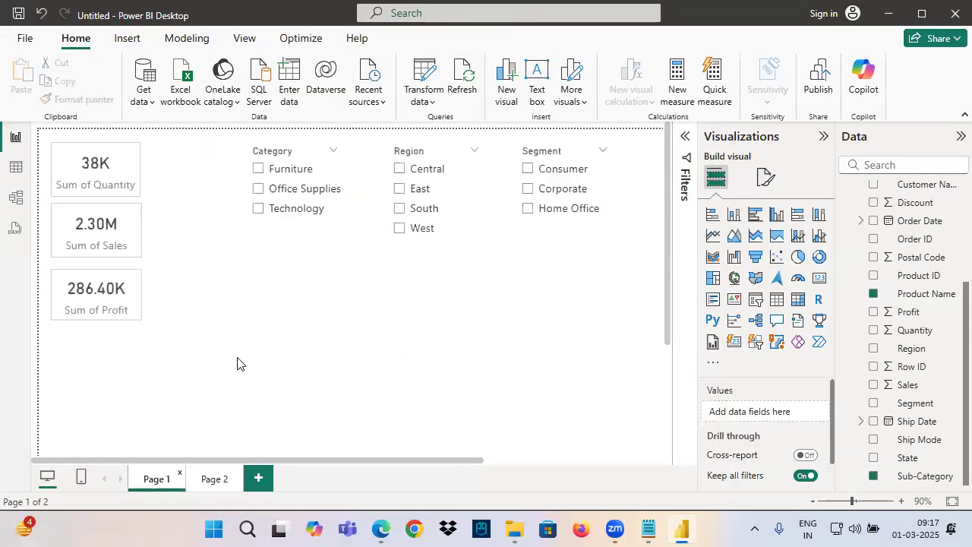
left_click(407, 242)
left_click(766, 177)
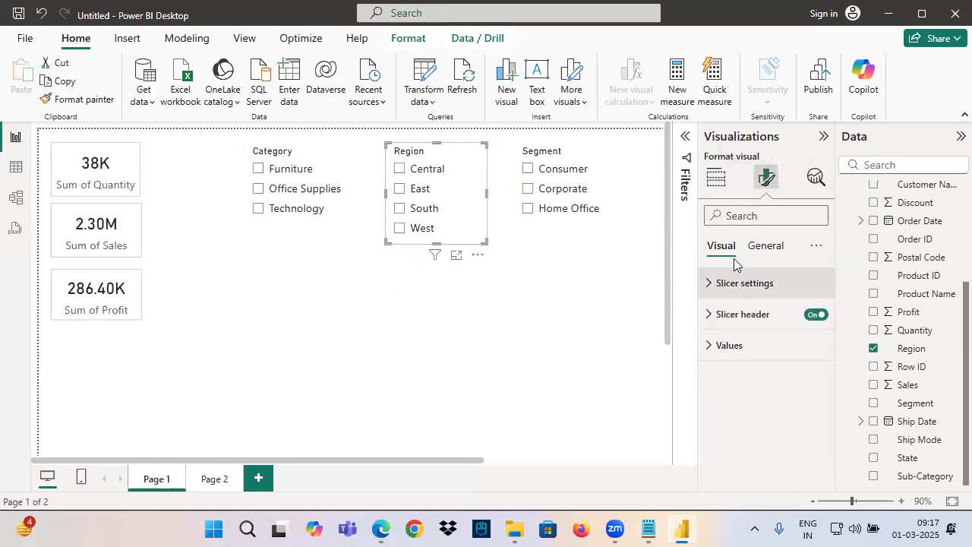
mouse_move(701, 257)
left_mouse_down()
mouse_move(747, 260)
mouse_move(729, 222)
left_mouse_up()
left_click_drag(797, 230, 775, 233)
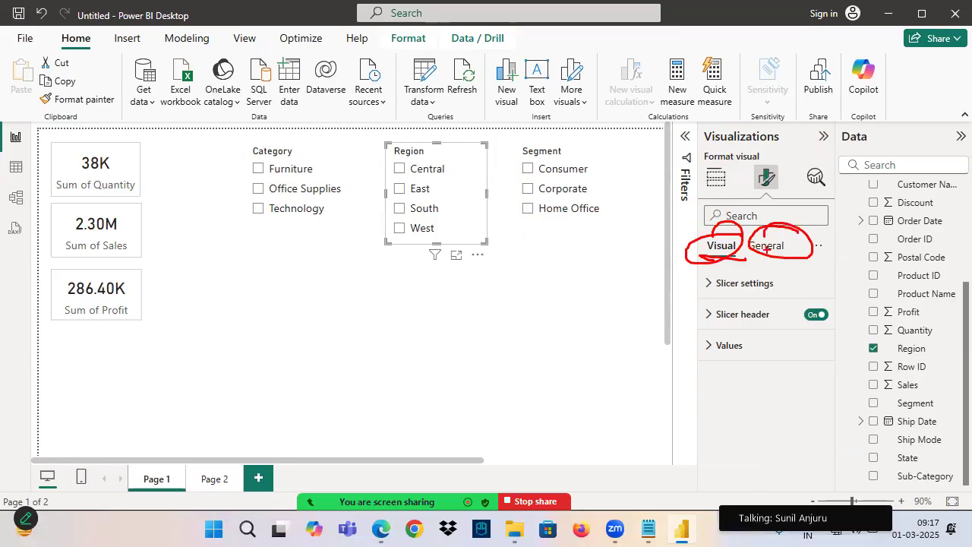
left_click(767, 245)
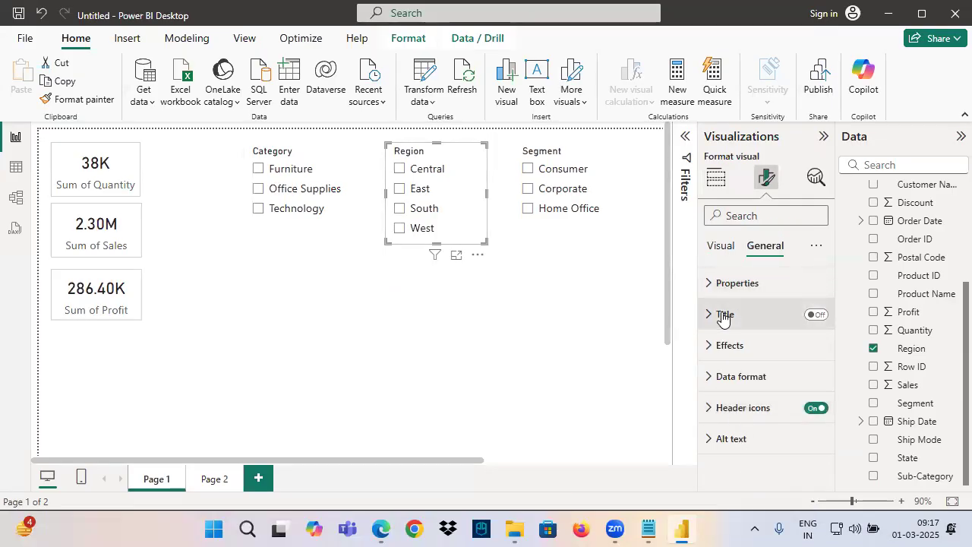
left_click(723, 250)
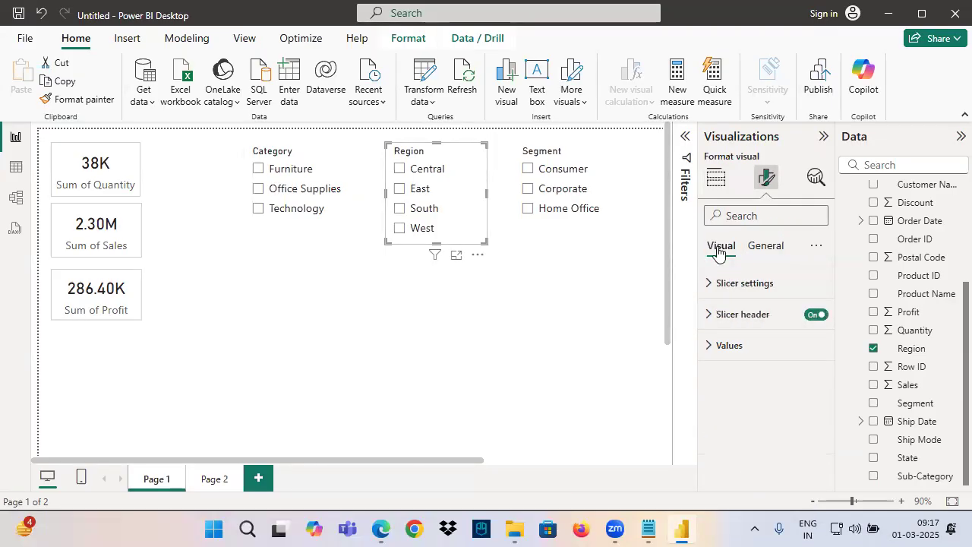
Expand the Region slicer's Slicer settings and mark the Options and Selection groups with underlines, a circle and a check-like stroke
left_click(744, 291)
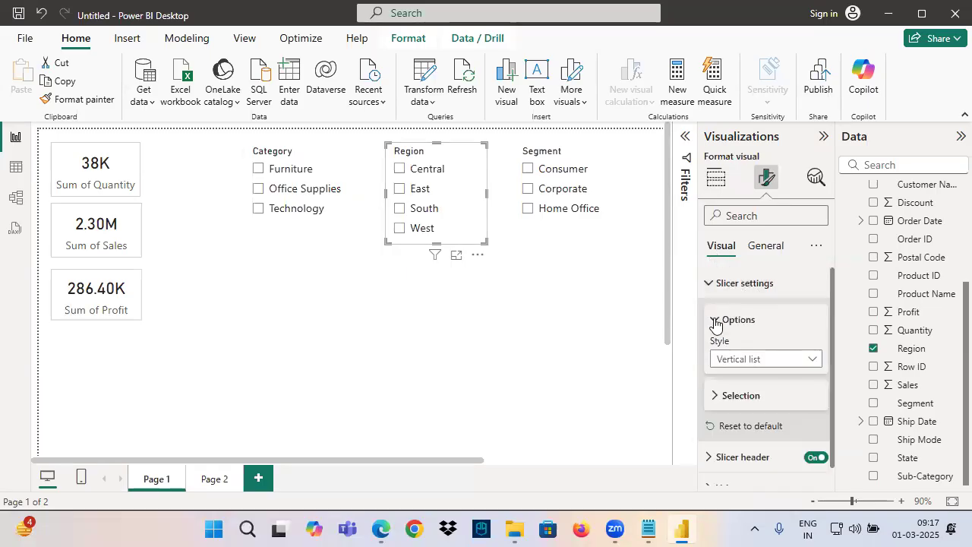
left_click(718, 319)
left_click_drag(716, 335, 780, 335)
left_click_drag(709, 368, 758, 367)
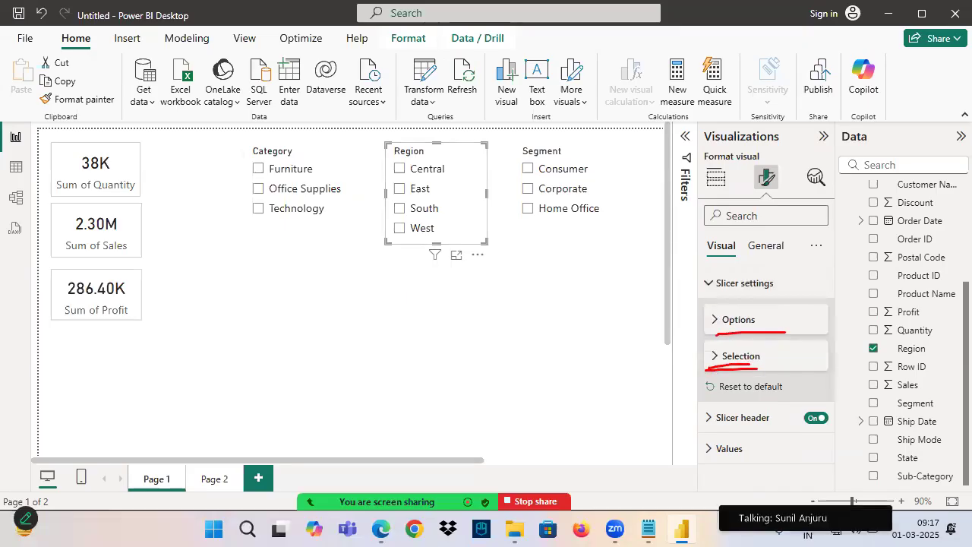
mouse_move(740, 307)
left_mouse_down()
mouse_move(712, 330)
mouse_move(731, 281)
left_mouse_up()
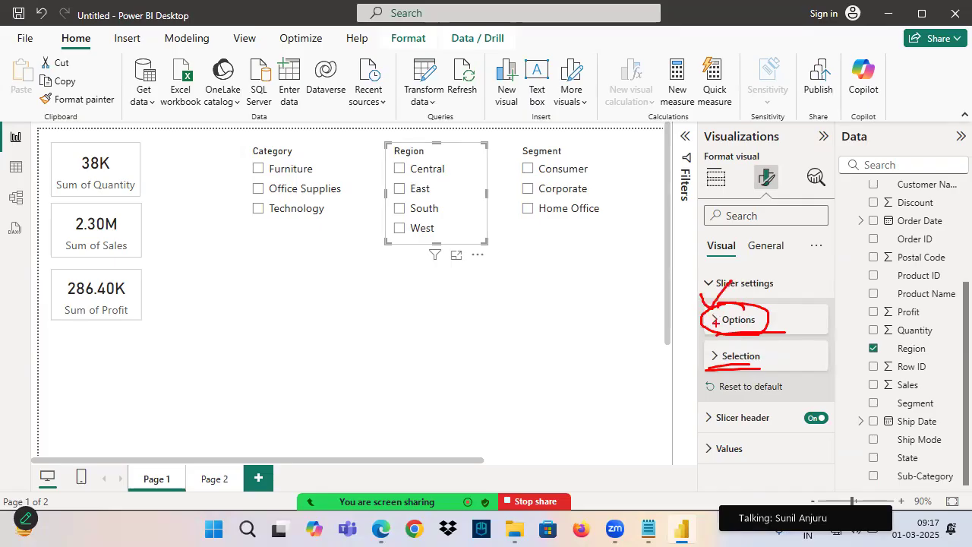
Expand the Region slicer's Options and show the available Style choices
left_click(718, 320)
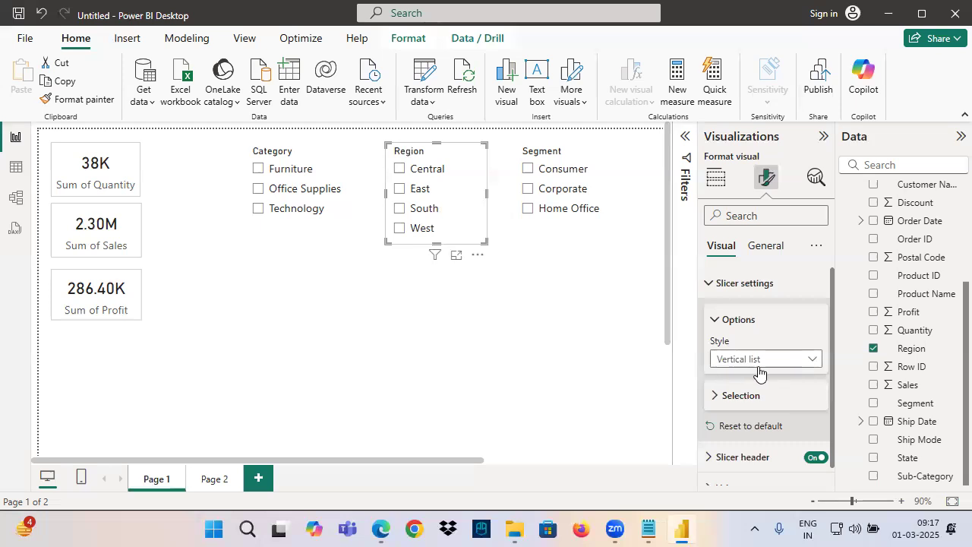
left_click(737, 365)
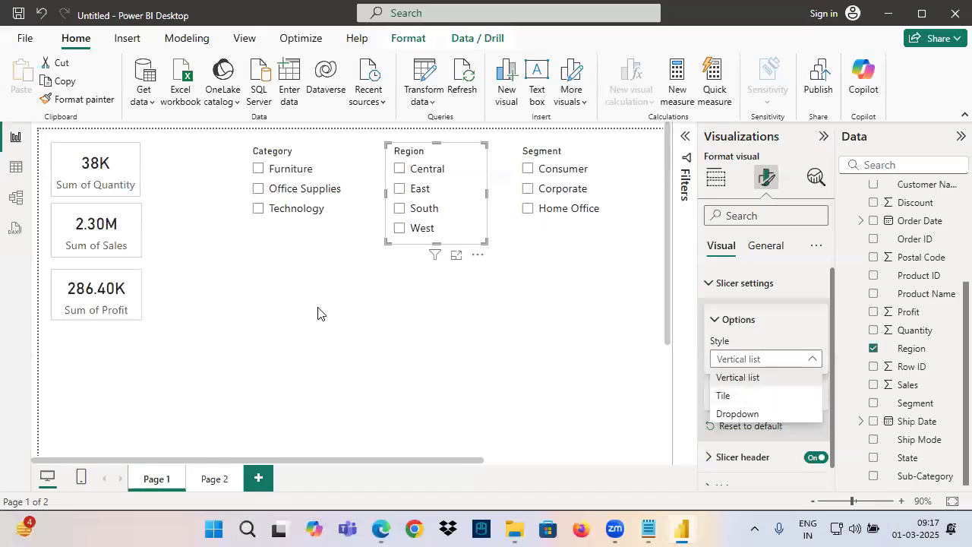
mouse_move(342, 145)
left_mouse_down()
mouse_move(278, 286)
mouse_move(272, 158)
mouse_move(386, 88)
left_mouse_up()
Switch to the E-Commerce Sales Report in Edge and expand its Category dropdown slicer to examine the choices
left_click(382, 539)
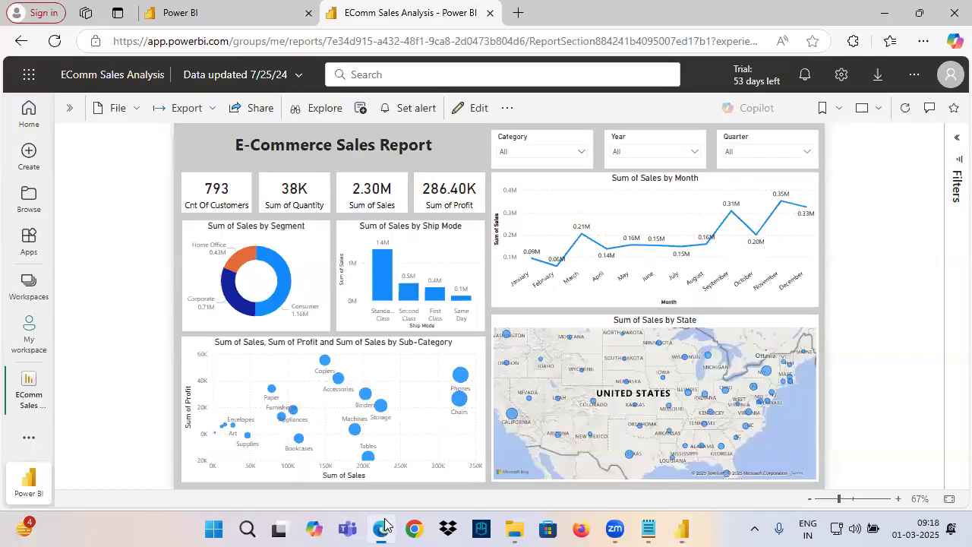
left_click(528, 152)
left_click(528, 151)
left_click(524, 152)
left_click(524, 152)
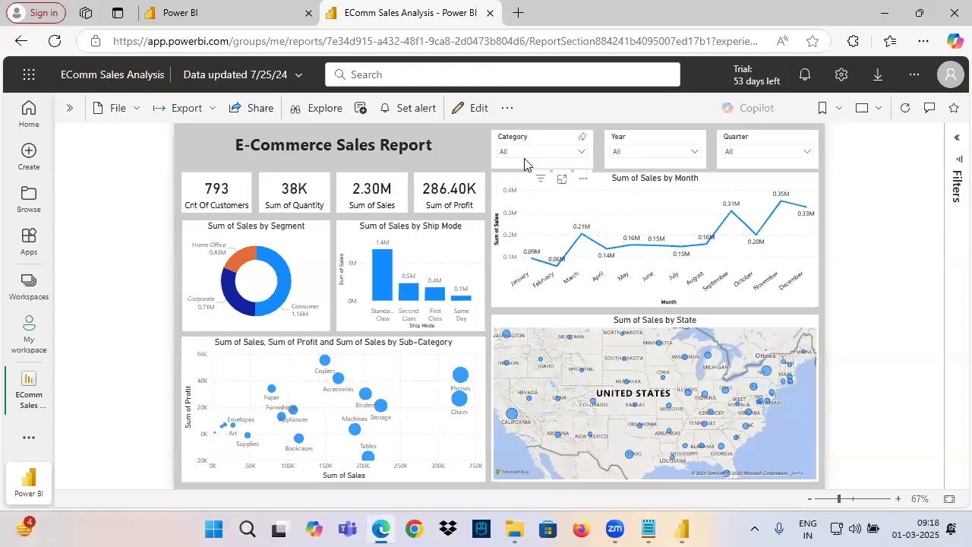
left_click(519, 151)
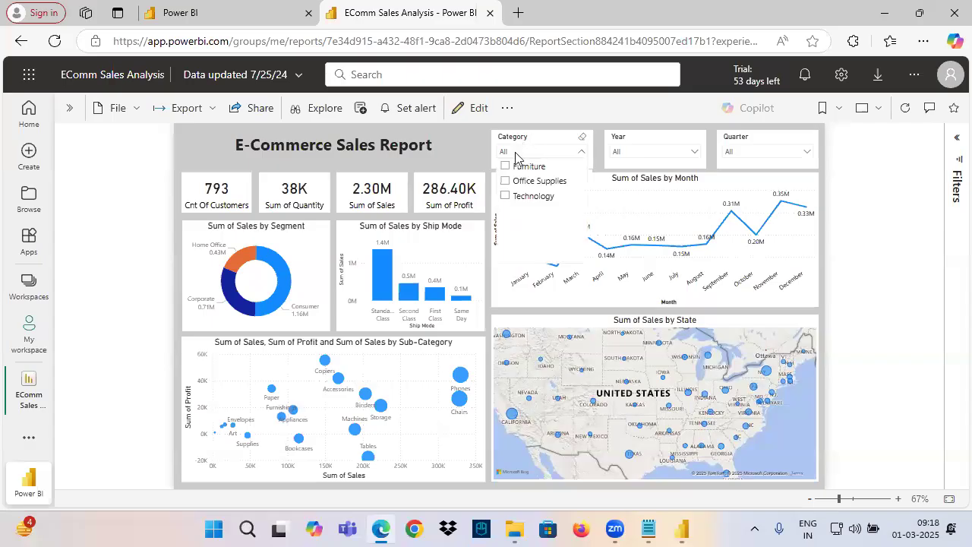
Switch to Power BI Desktop and show the available Style choices for the Category slicer on Page 1
left_click(683, 529)
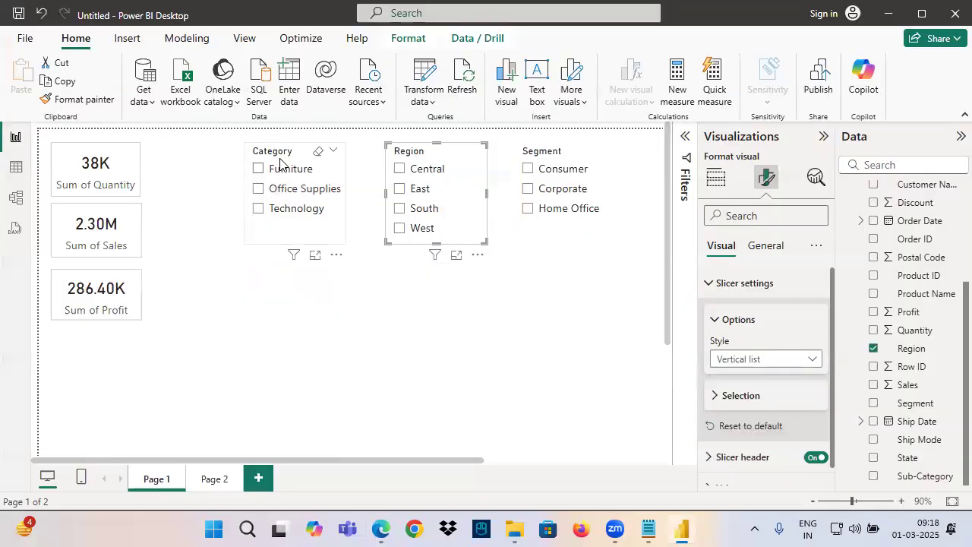
left_click(278, 160)
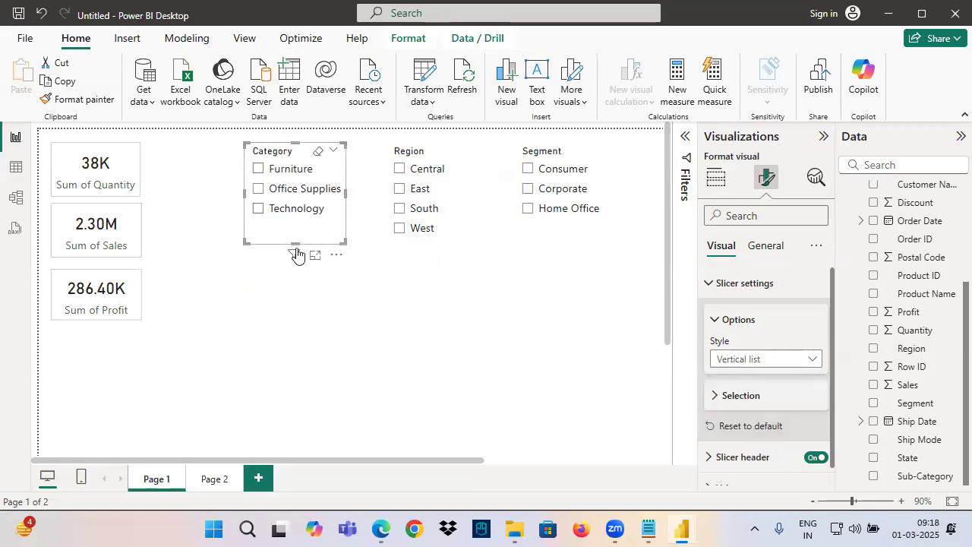
left_click(752, 363)
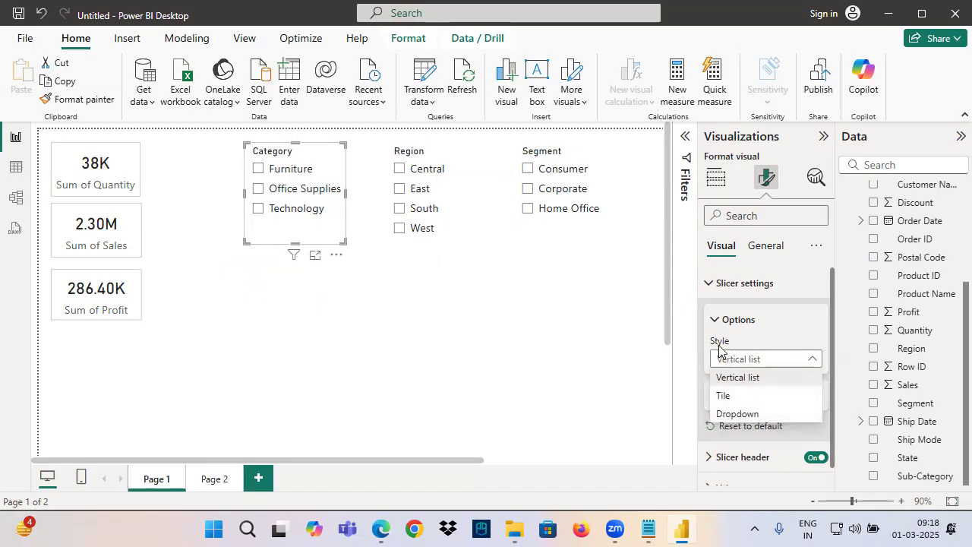
Switch to the Power View notes in Notepad and add the heading "Slicer Style" below Formatting Options
left_click(651, 530)
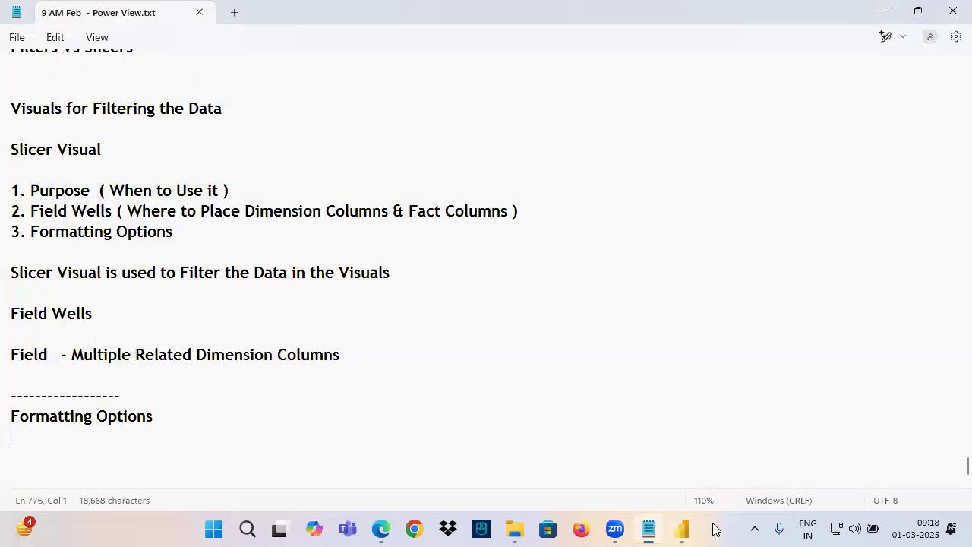
scroll(556, 425, "down", 1)
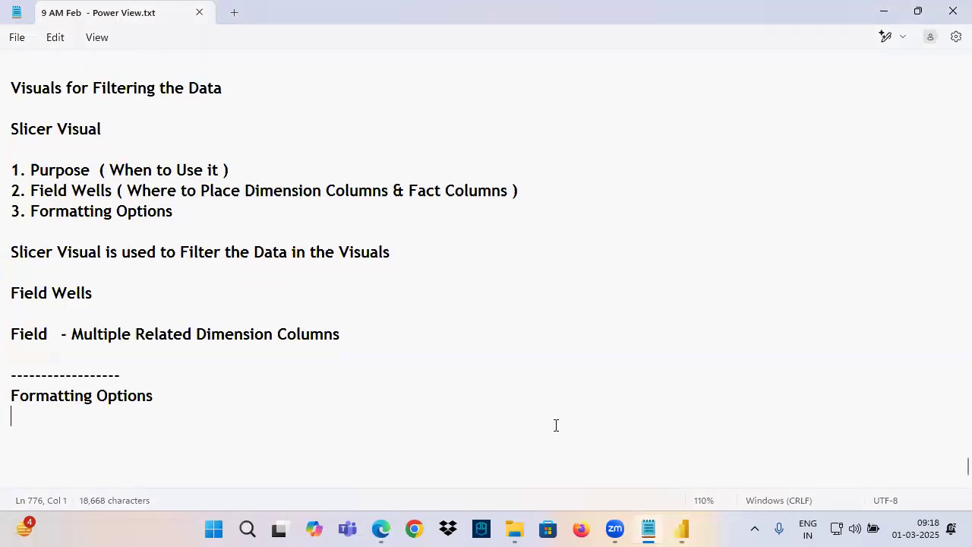
type("Slicer")
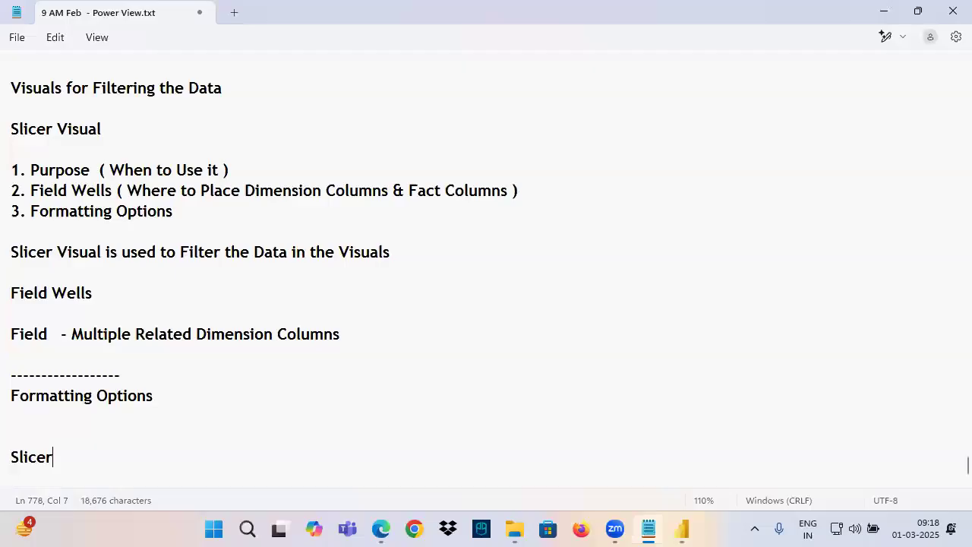
type(" Styp")
key("BackSpace")
type("le")
key("Return")
key("Return")
key("Return")
key("Return")
key("Return")
key("Return")
key("Return")
key("Return")
key("Return")
key("Return")
key("Return")
key("Return")
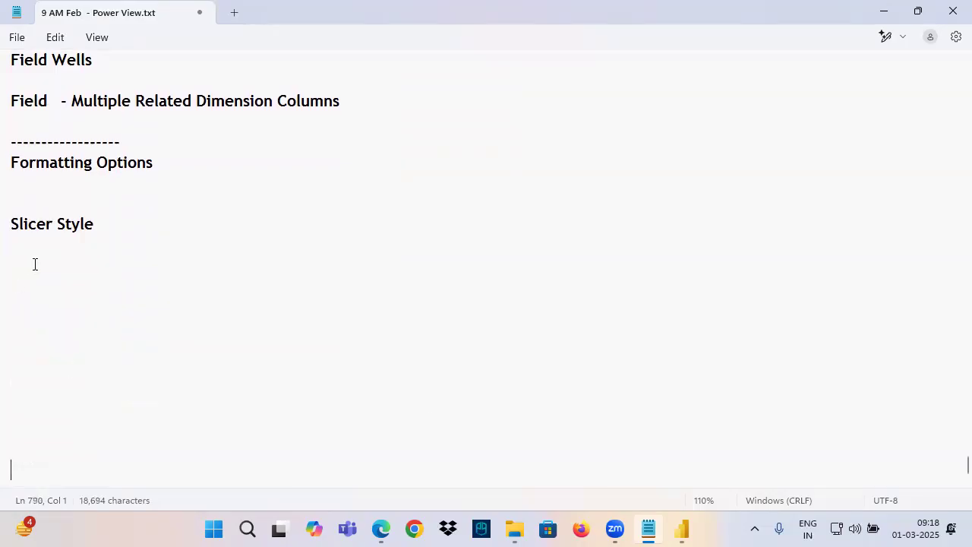
List "Vertical List", "Dropdown" and "Tile" on separate lines under the Slicer Style heading
type("Ver")
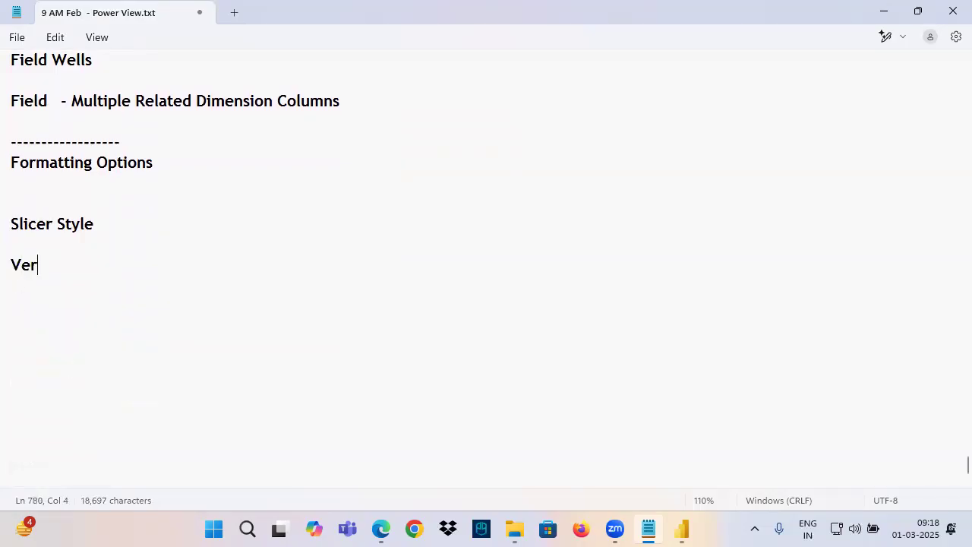
type("tical List")
key("Return")
type("Tile")
key("Return")
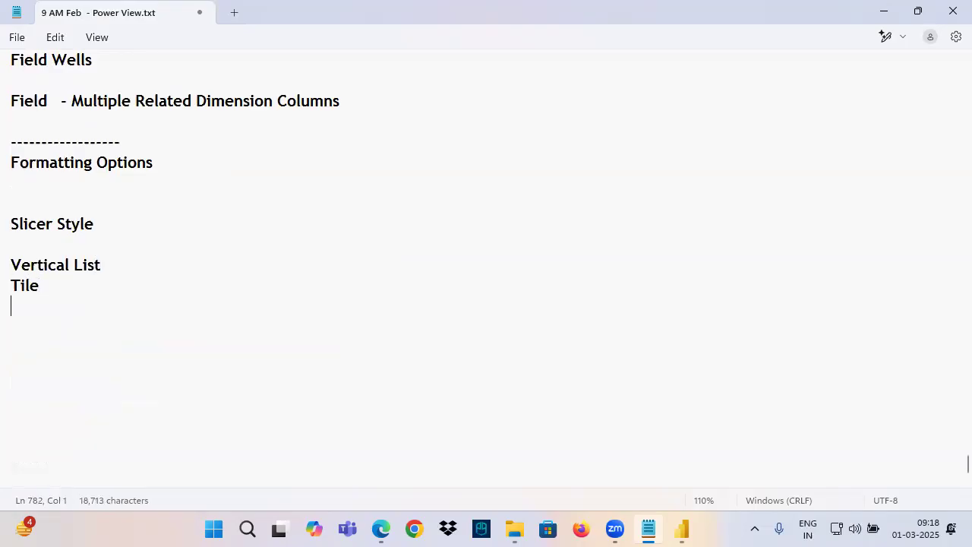
key("BackSpace")
key("BackSpace")
key("BackSpace")
key("BackSpace")
key("BackSpace")
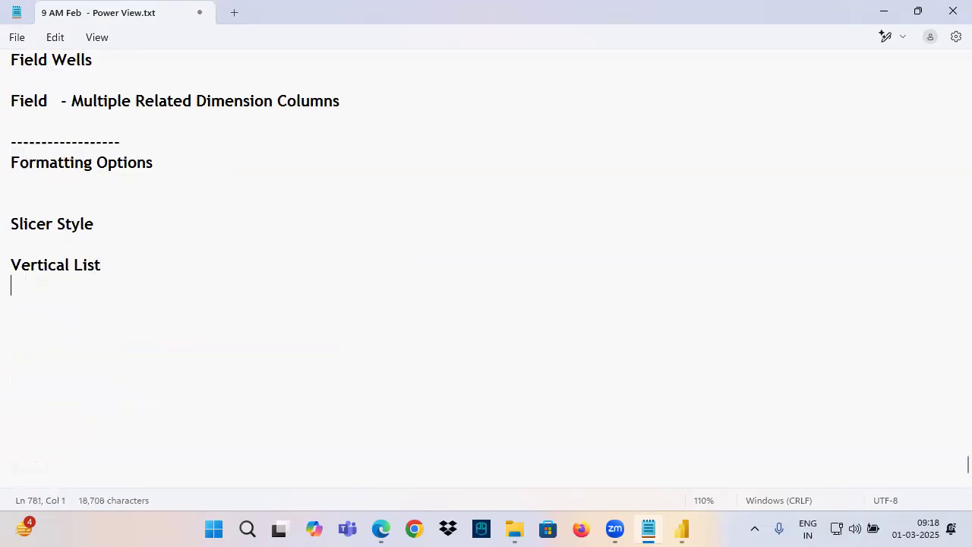
type("Drop")
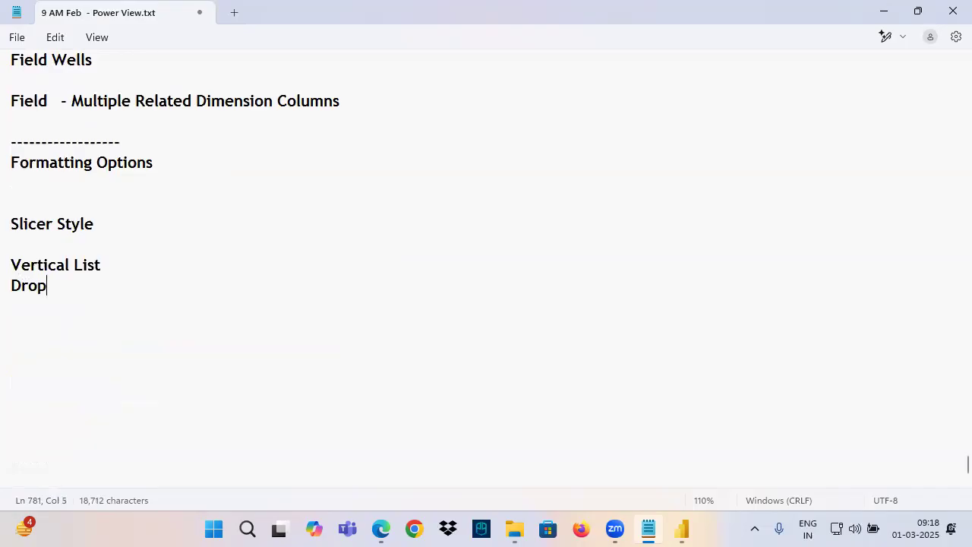
type("down")
key("Return")
type("Tile")
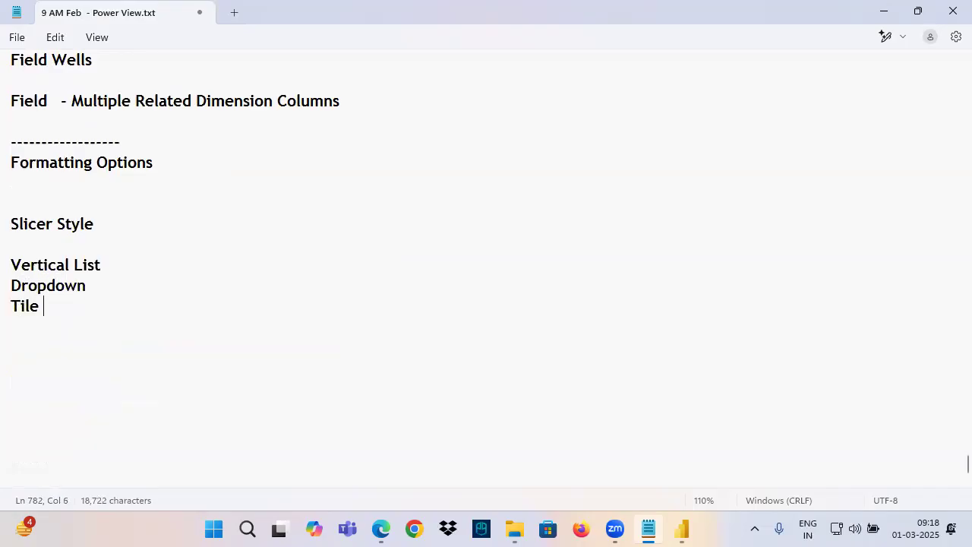
Number the three slicer styles in the notes 1., 2. and 3
left_click(12, 265)
type("1.")
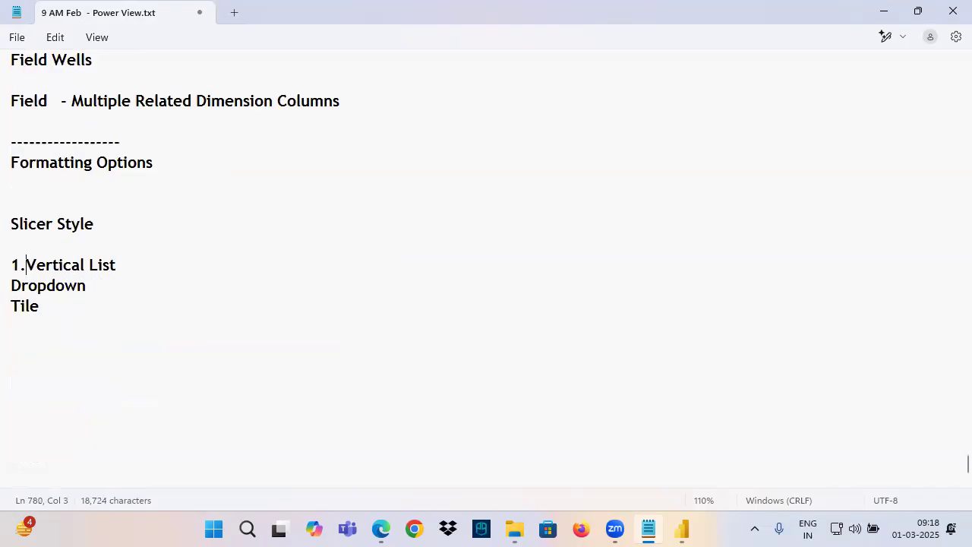
left_click(11, 286)
type("2")
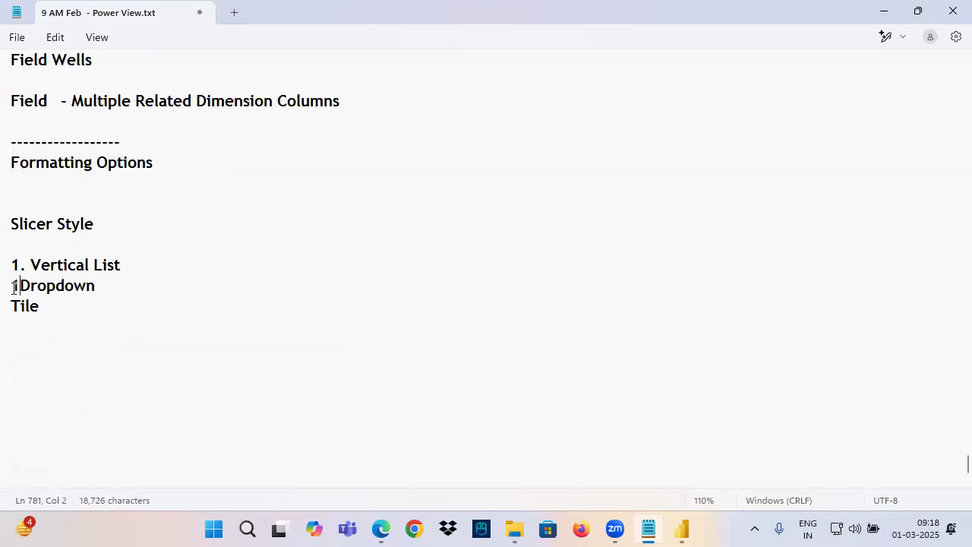
key("BackSpace")
type("2.")
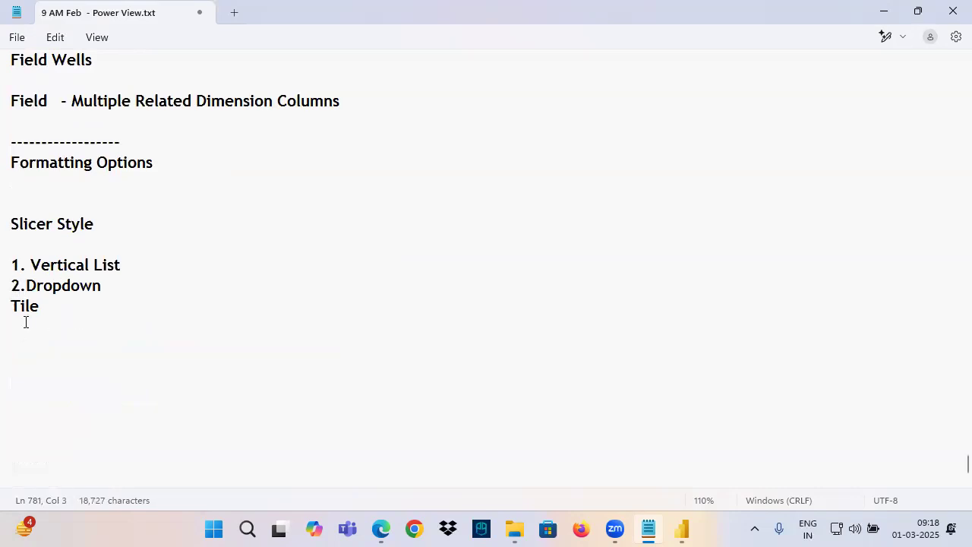
left_click(14, 306)
type("3.")
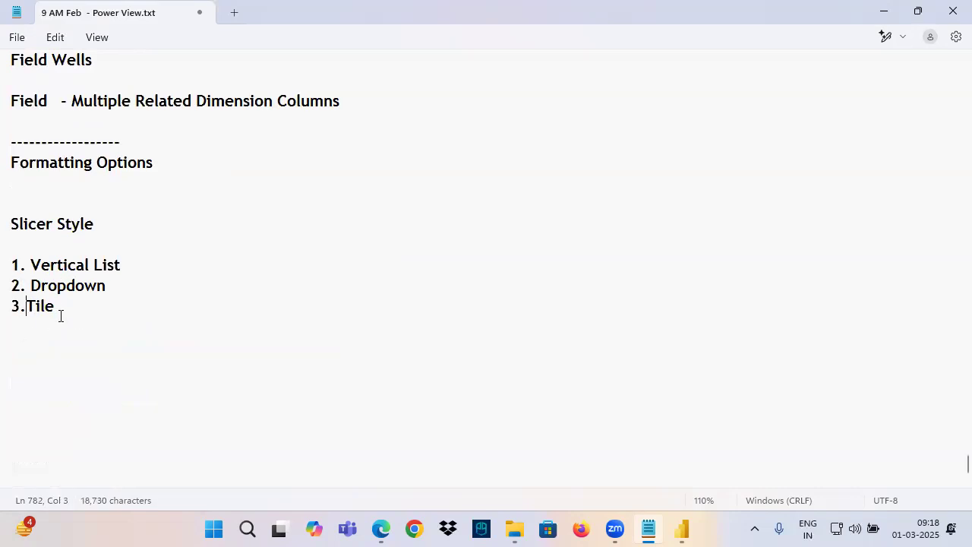
Switch to Power BI Desktop and copy the Sum of Quantity, Sum of Sales and Sum of Profit cards onto a new Page 3
left_click(696, 526)
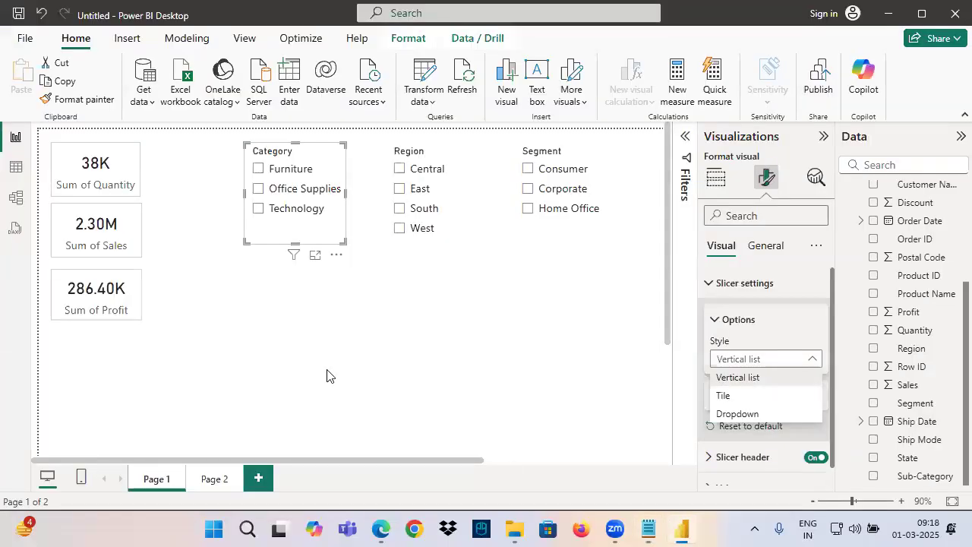
left_click(114, 179)
left_click(121, 227, "ctrl")
left_click(117, 308, "ctrl")
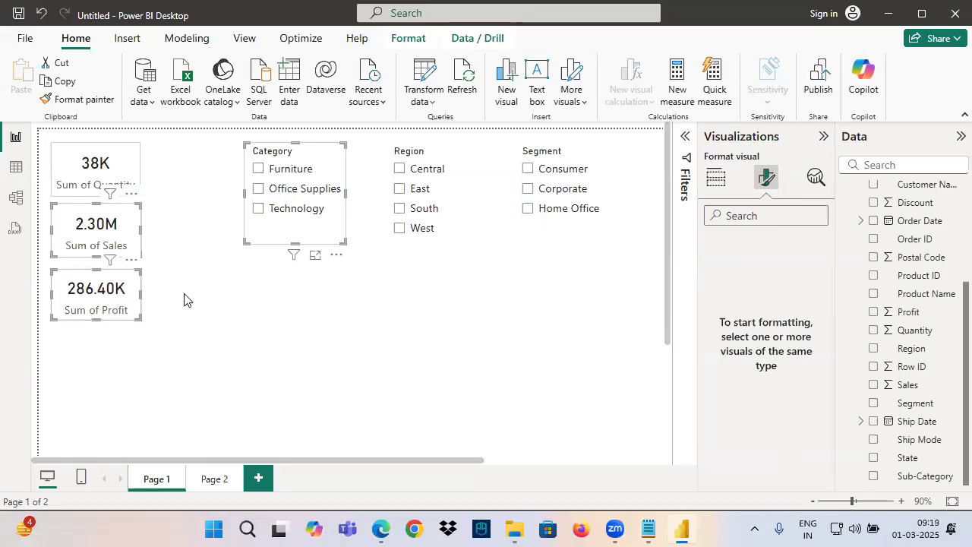
left_click(102, 163)
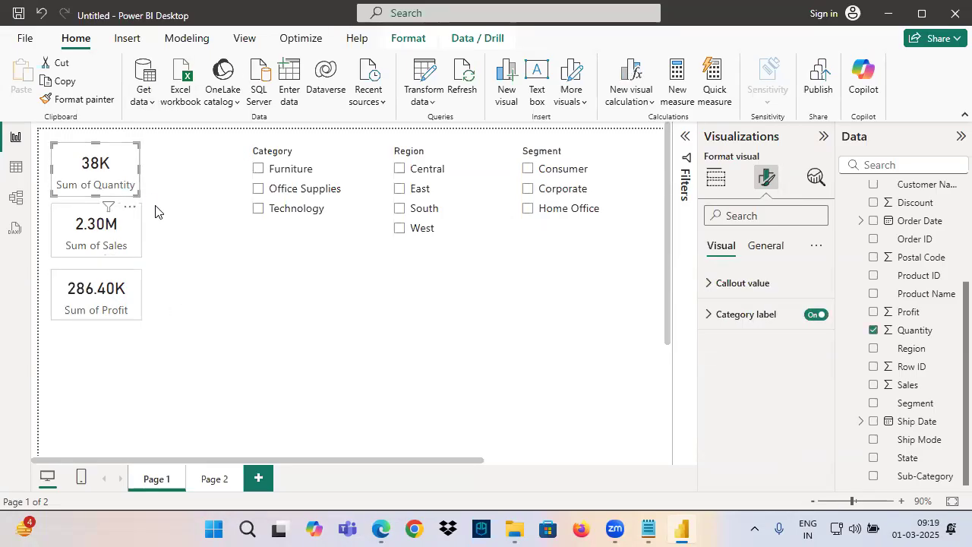
left_click(82, 228, "ctrl")
left_click(93, 302, "ctrl")
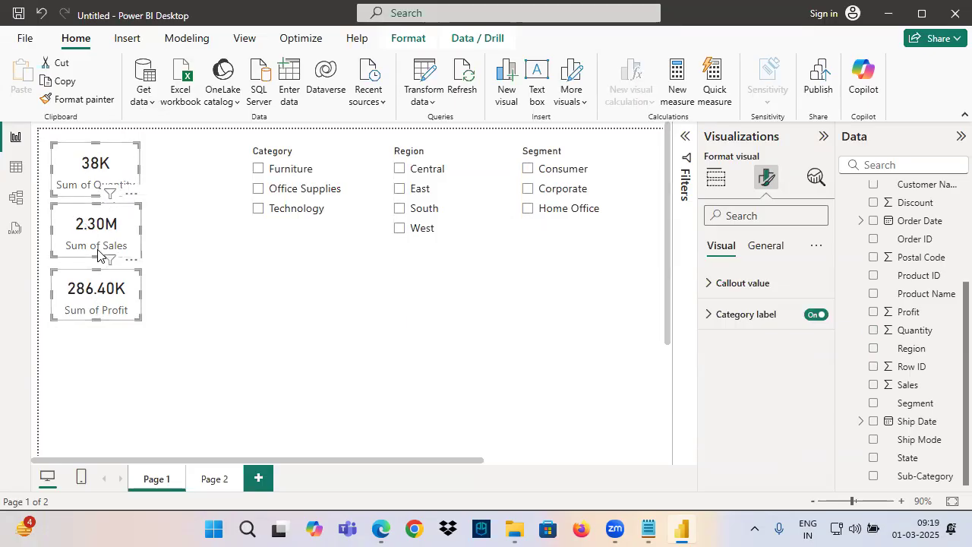
left_click(258, 481)
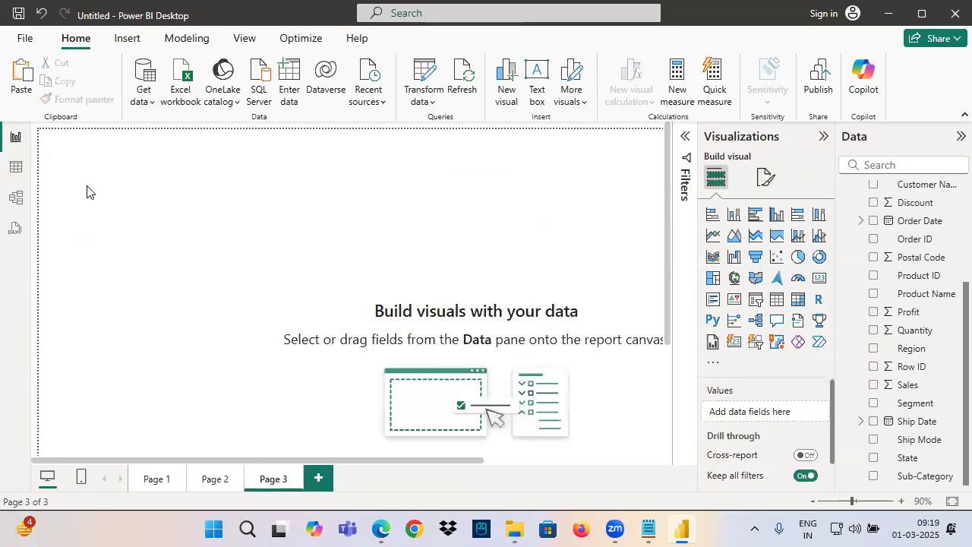
key("ctrl+v")
Display the Orders table data, sort it ascending by Row ID and go through to the last rows
left_click(17, 169)
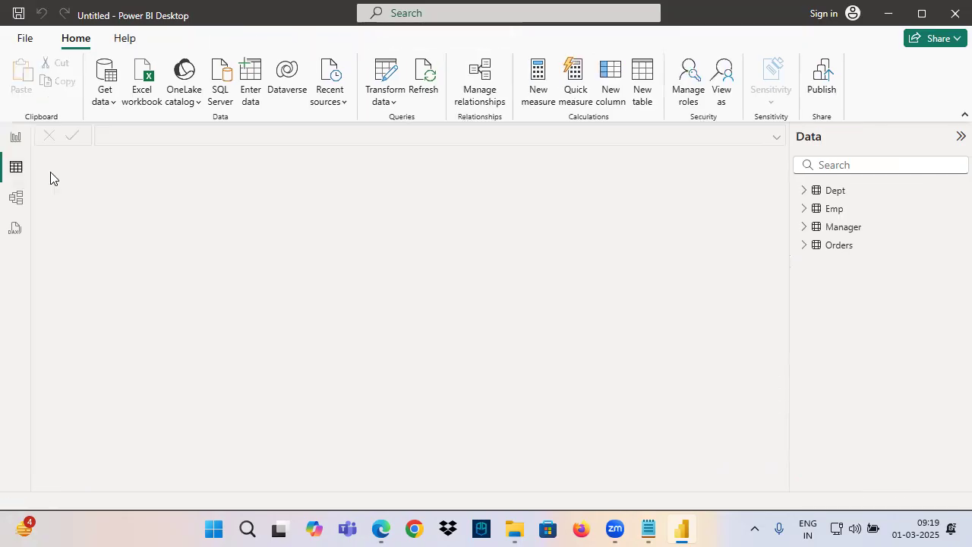
left_click(839, 245)
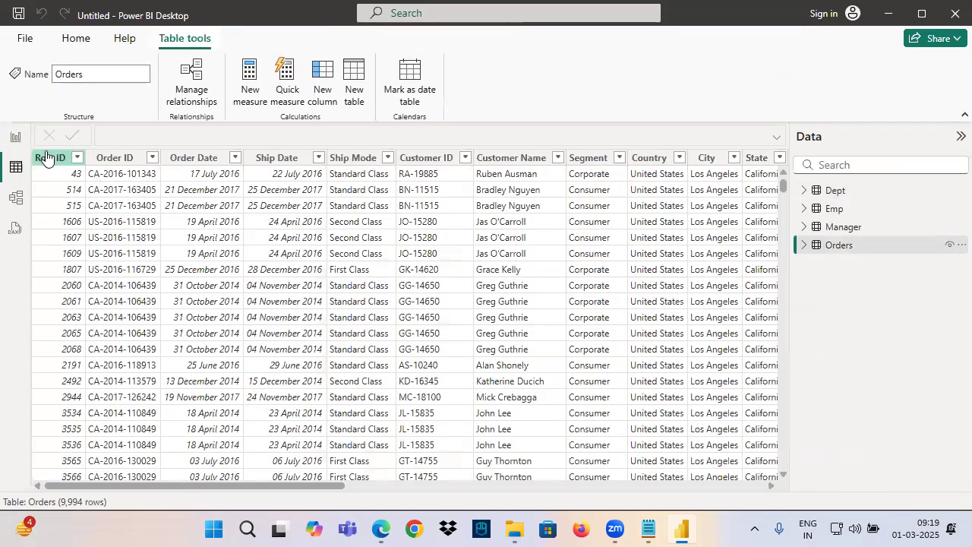
left_click(52, 157)
left_click(76, 158)
left_click(122, 172)
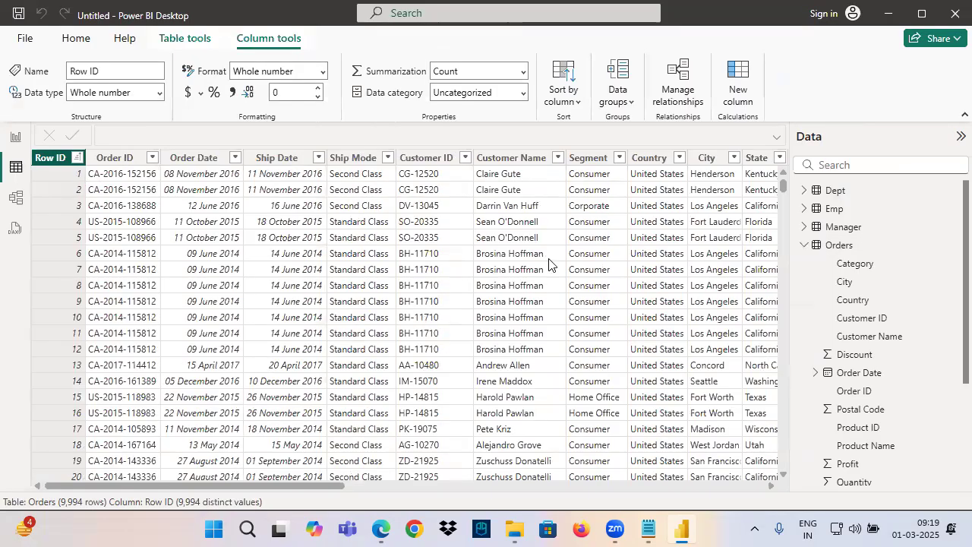
left_click_drag(783, 186, 686, 486)
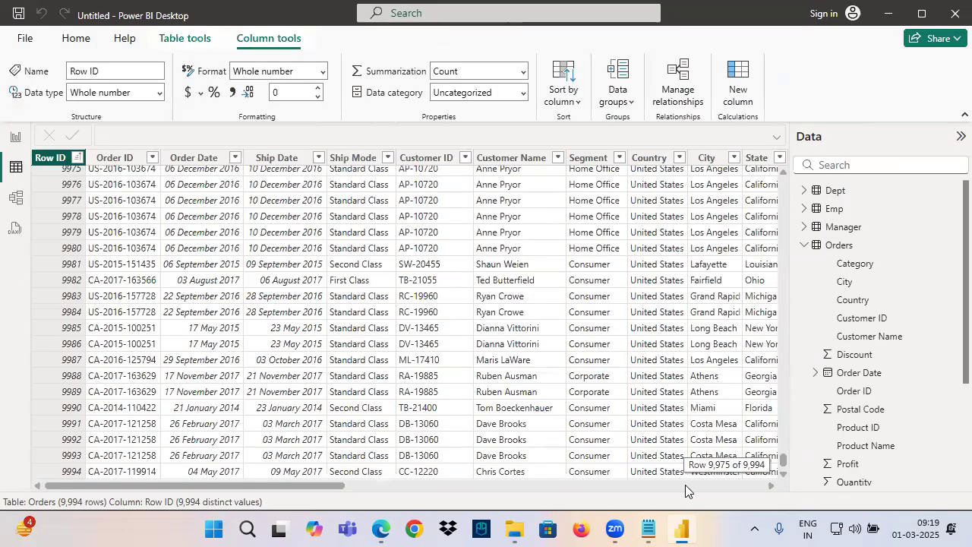
Return to the report's Page 3, annotate the three cards with ticks and a circle, write and circle "1 — 9994", and clear the annotations
left_click(15, 136)
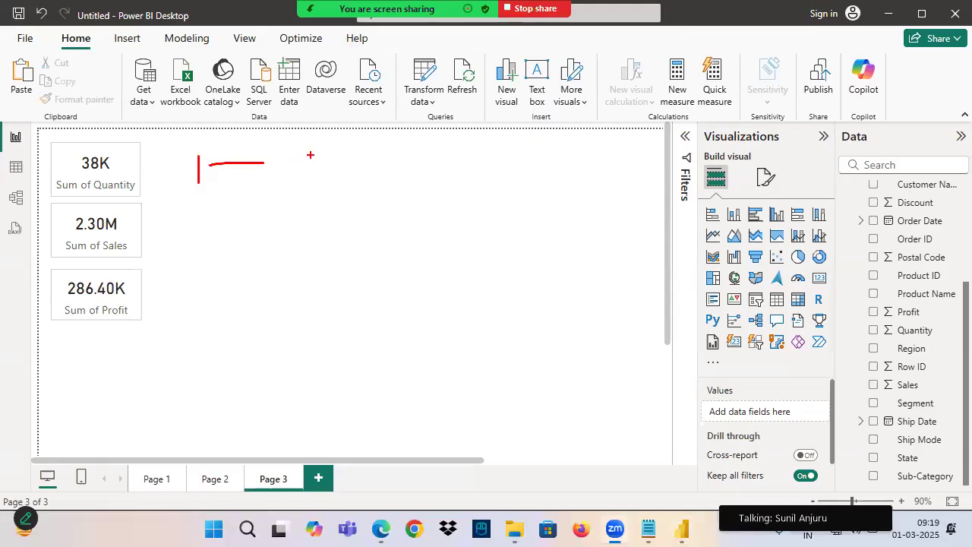
mouse_move(310, 155)
left_mouse_down()
mouse_move(310, 184)
mouse_move(336, 164)
mouse_move(360, 172)
left_mouse_up()
mouse_move(368, 145)
left_mouse_down()
mouse_move(384, 163)
mouse_move(382, 195)
left_mouse_up()
left_click_drag(327, 190, 397, 176)
left_click_drag(87, 176, 145, 153)
left_click_drag(91, 226, 131, 214)
mouse_move(105, 296)
left_mouse_down()
mouse_move(116, 322)
mouse_move(139, 268)
left_mouse_up()
mouse_move(152, 181)
left_mouse_down()
mouse_move(50, 196)
mouse_move(157, 169)
mouse_move(128, 142)
left_mouse_up()
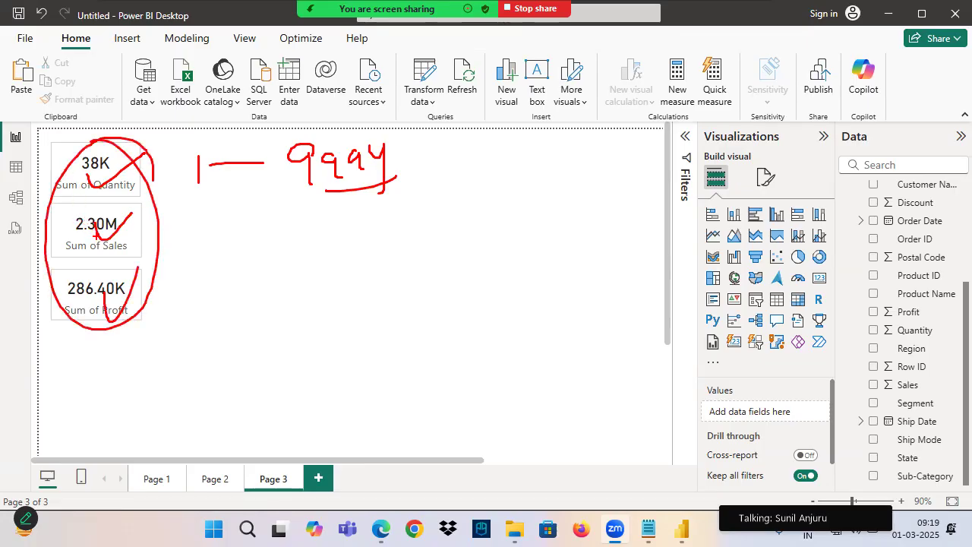
mouse_move(219, 216)
left_mouse_down()
mouse_move(203, 199)
mouse_move(186, 247)
left_mouse_up()
left_click_drag(167, 230, 240, 228)
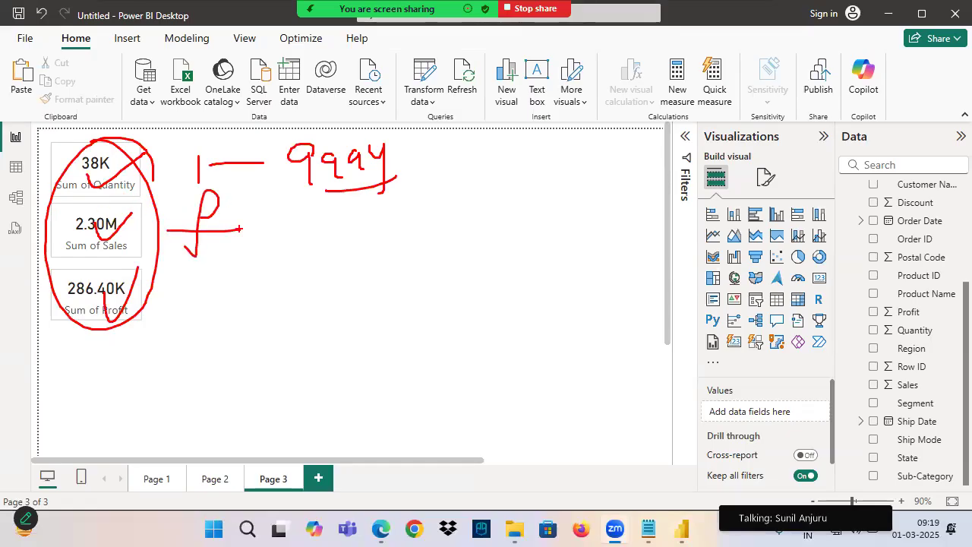
mouse_move(180, 179)
left_mouse_down()
mouse_move(230, 116)
mouse_move(307, 182)
left_mouse_up()
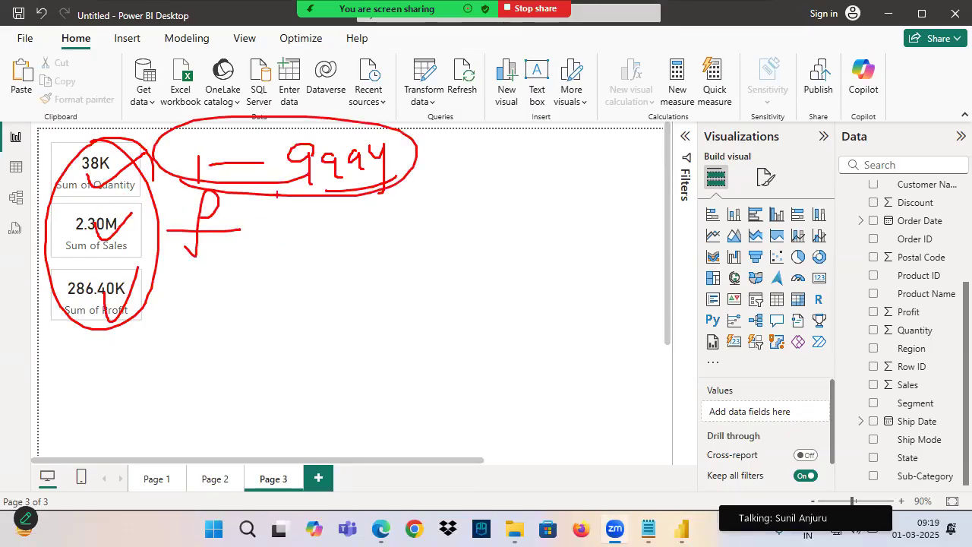
key("Escape")
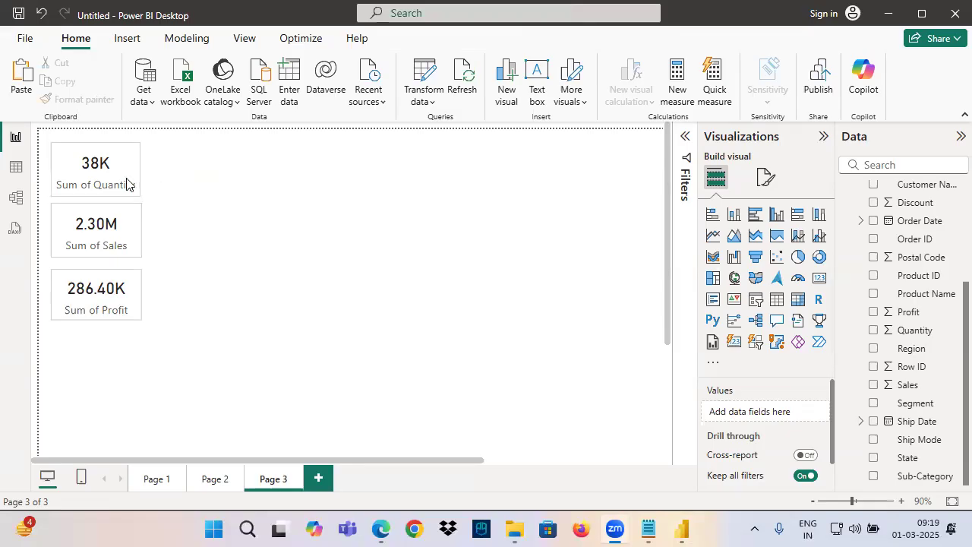
Tick the three cards again and draw further annotation strokes across the empty canvas beside them
left_click_drag(122, 176, 171, 163)
left_click_drag(116, 228, 167, 223)
left_click_drag(119, 277, 173, 263)
mouse_move(217, 228)
left_mouse_down()
mouse_move(213, 219)
mouse_move(216, 229)
mouse_move(249, 209)
left_mouse_up()
left_click_drag(304, 160, 365, 173)
mouse_move(326, 153)
left_mouse_down()
mouse_move(335, 202)
mouse_move(351, 196)
left_mouse_up()
mouse_move(381, 133)
left_mouse_down()
mouse_move(401, 183)
mouse_move(424, 158)
left_mouse_up()
mouse_move(499, 141)
left_mouse_down()
mouse_move(505, 185)
mouse_move(630, 144)
mouse_move(643, 171)
left_mouse_up()
left_click_drag(549, 200, 690, 182)
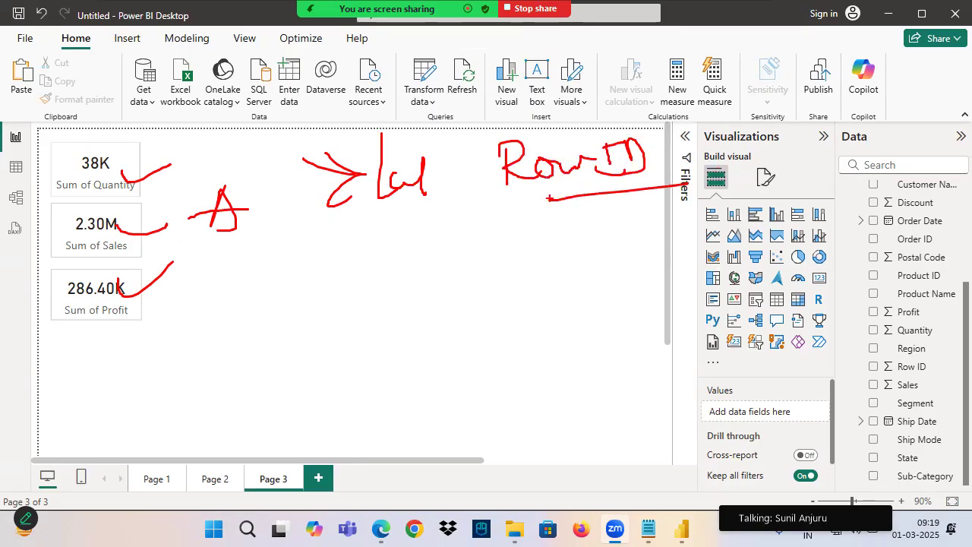
Add a slicer beside the cards on Page 3, assign Row ID as its field and resize it to a compact box
left_click(757, 301)
mouse_move(92, 357)
left_mouse_down()
mouse_move(283, 148)
mouse_move(284, 157)
left_mouse_up()
left_click_drag(295, 248, 395, 275)
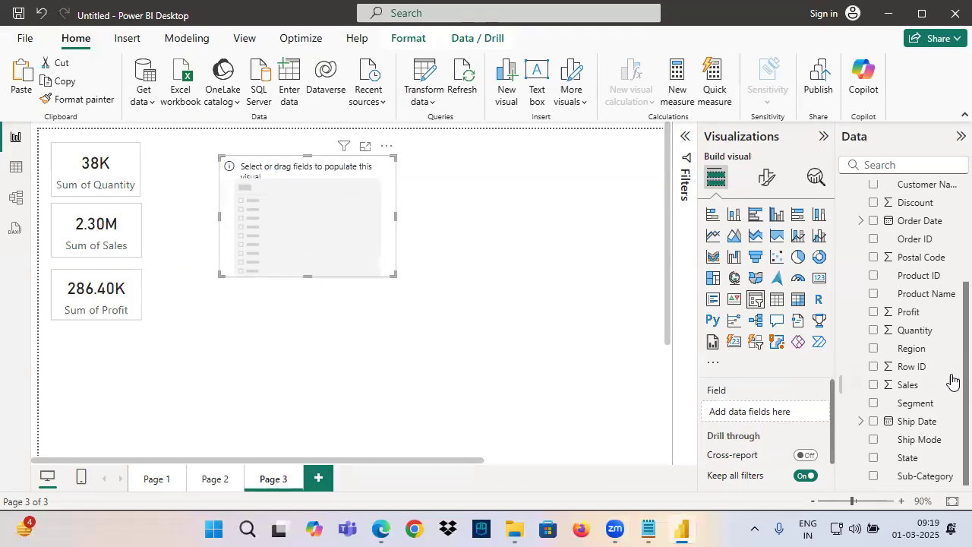
left_click(911, 368)
left_click_drag(910, 372, 744, 414)
left_click_drag(393, 275, 356, 256)
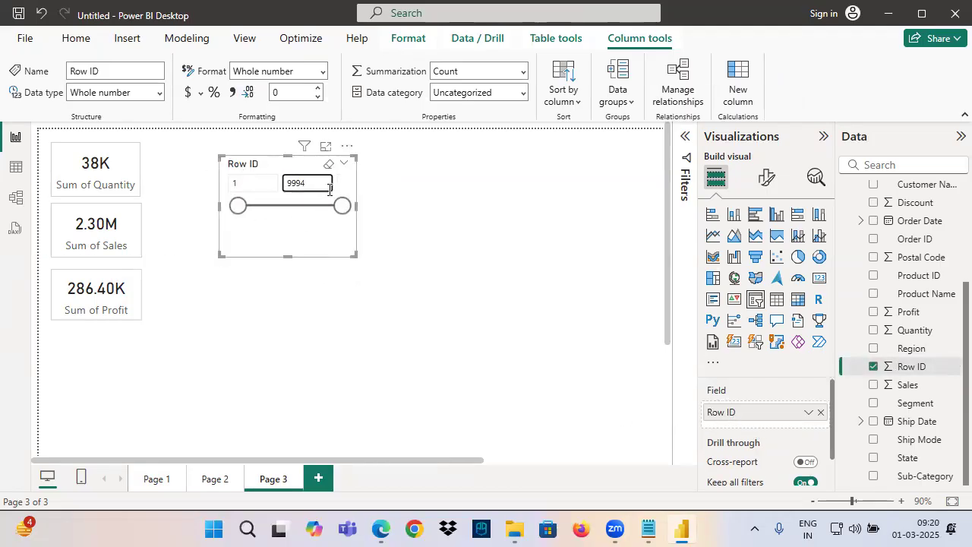
Show the available style options in the Row ID slicer's formatting settings
left_click(766, 176)
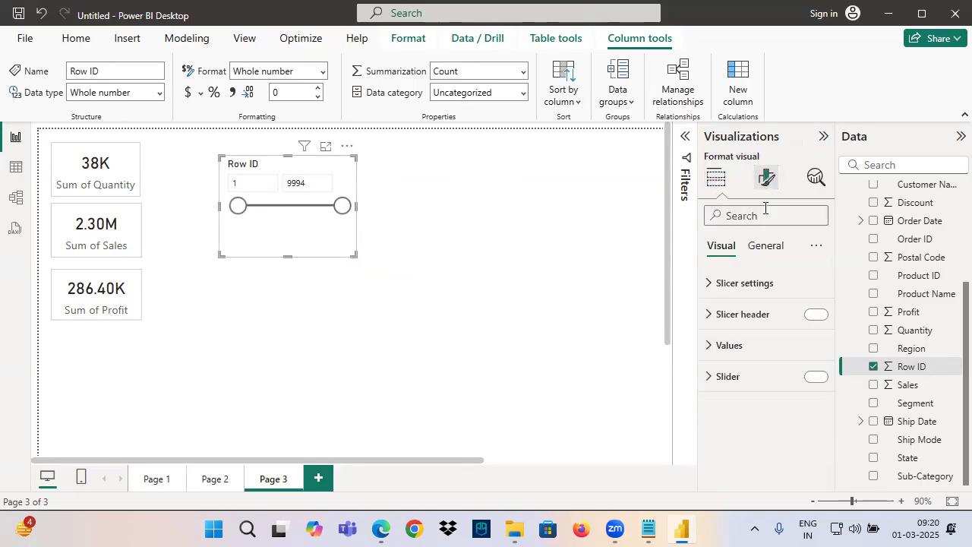
left_click(753, 287)
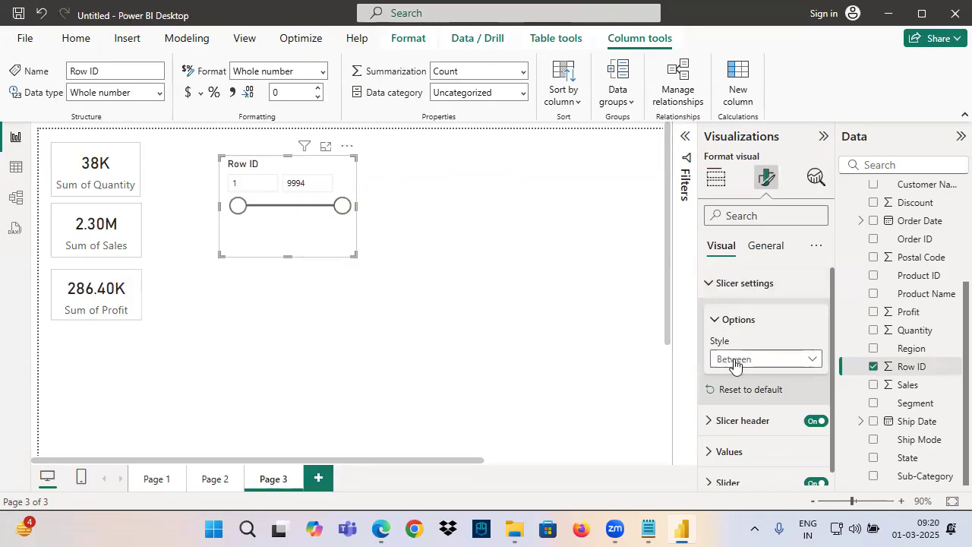
left_click(734, 365)
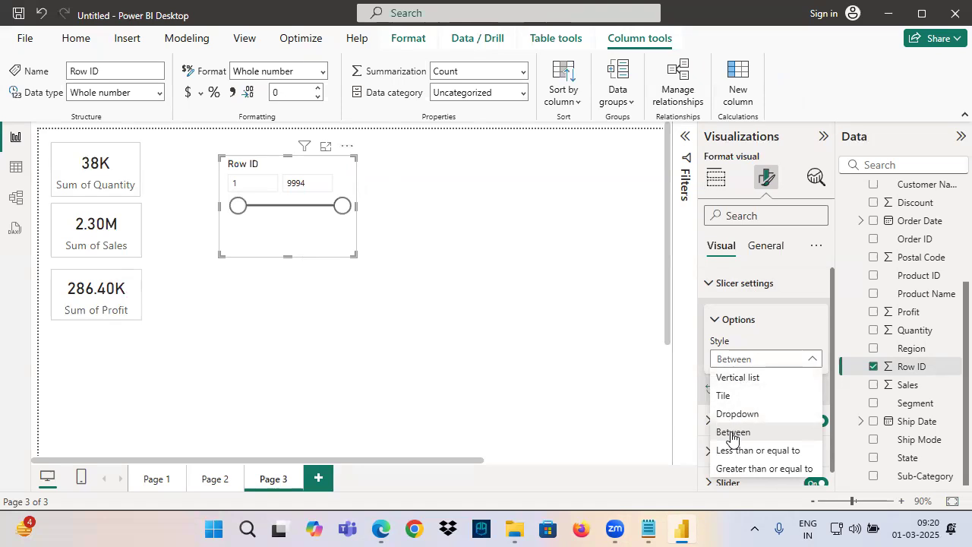
Switch to the Notepad notes and extend the Slicer Style heading to "Text Column - Slicer Style"
left_click(649, 529)
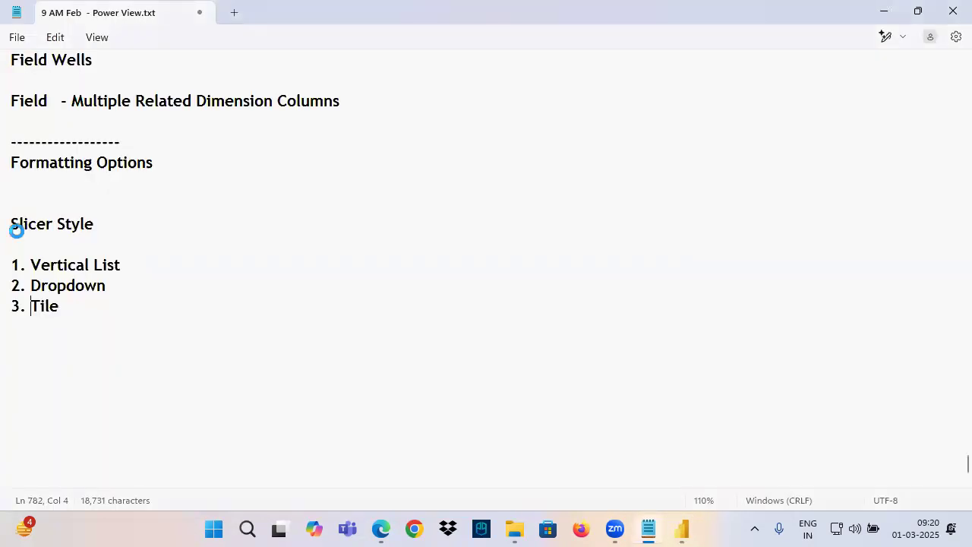
left_click_drag(10, 225, 128, 346)
left_click(74, 239)
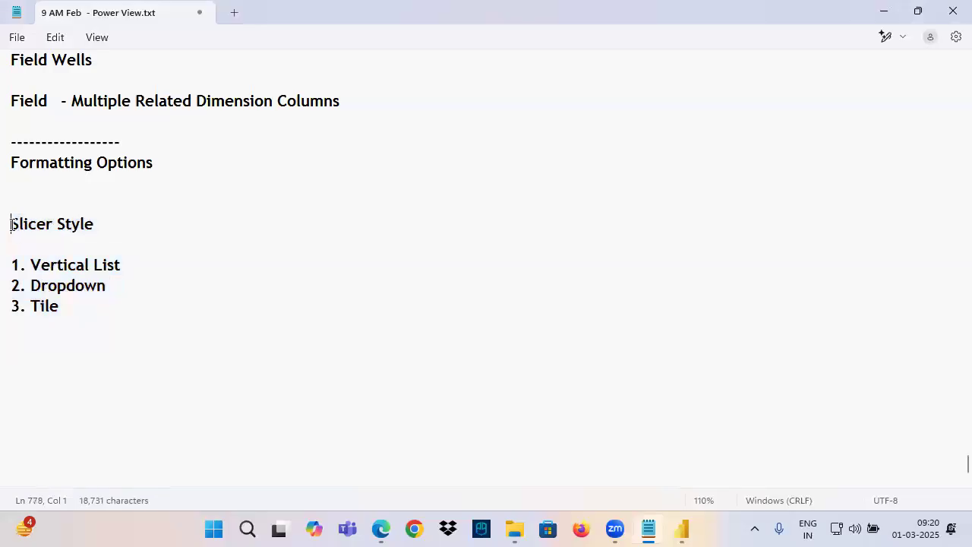
type("Text ")
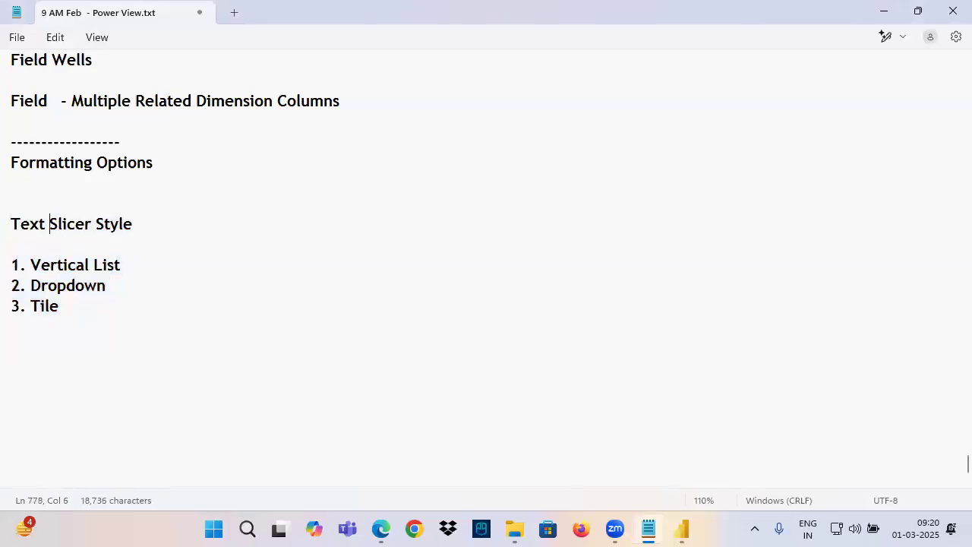
type("Column  ")
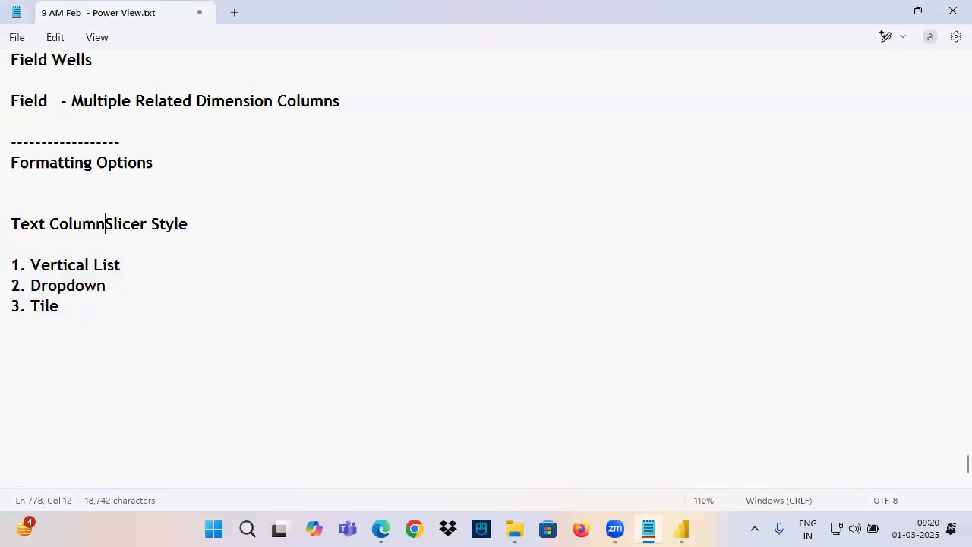
type("-")
Duplicate the heading text and its three-item style list below the original, titling the copy "Number Column - Slicer Style"
left_click_drag(50, 224, 120, 313)
key("ctrl+c")
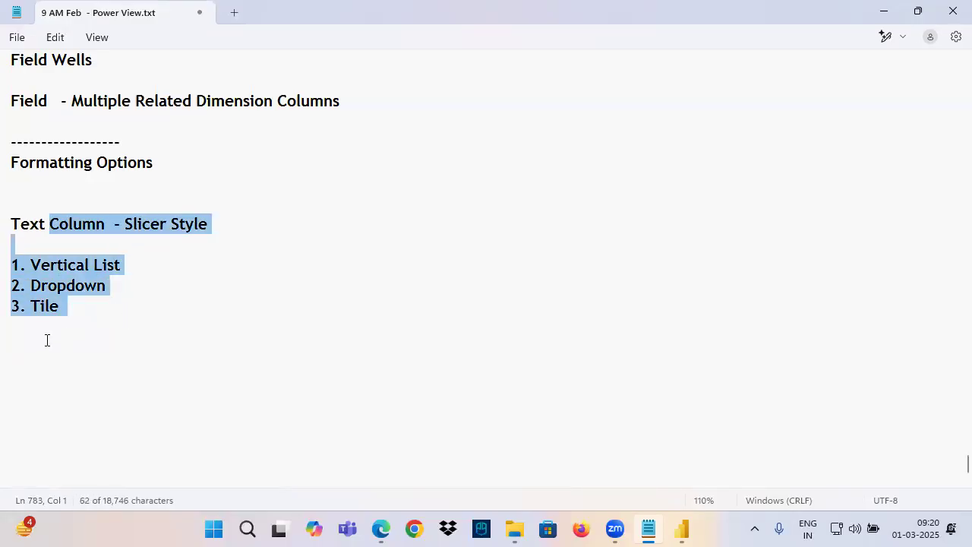
left_click(38, 347)
type("Number")
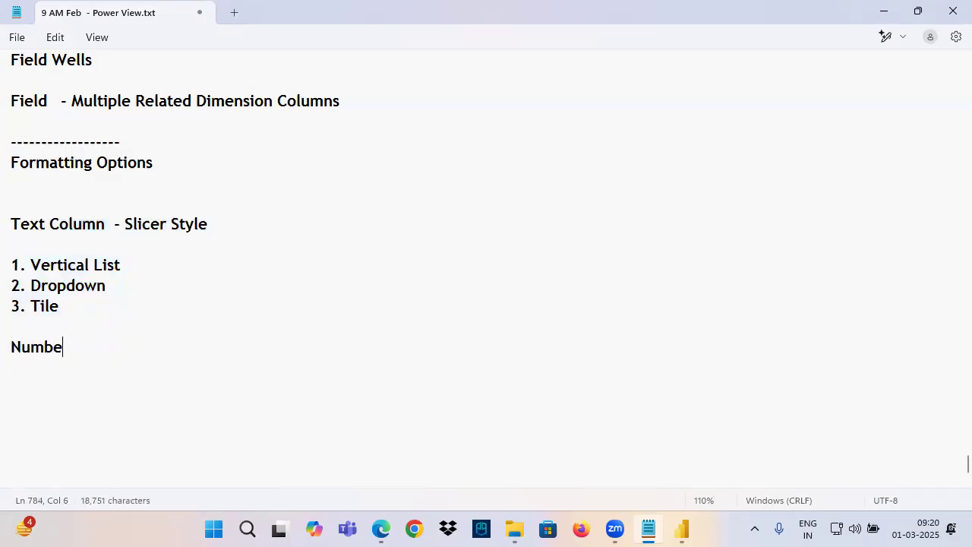
key("ctrl+v")
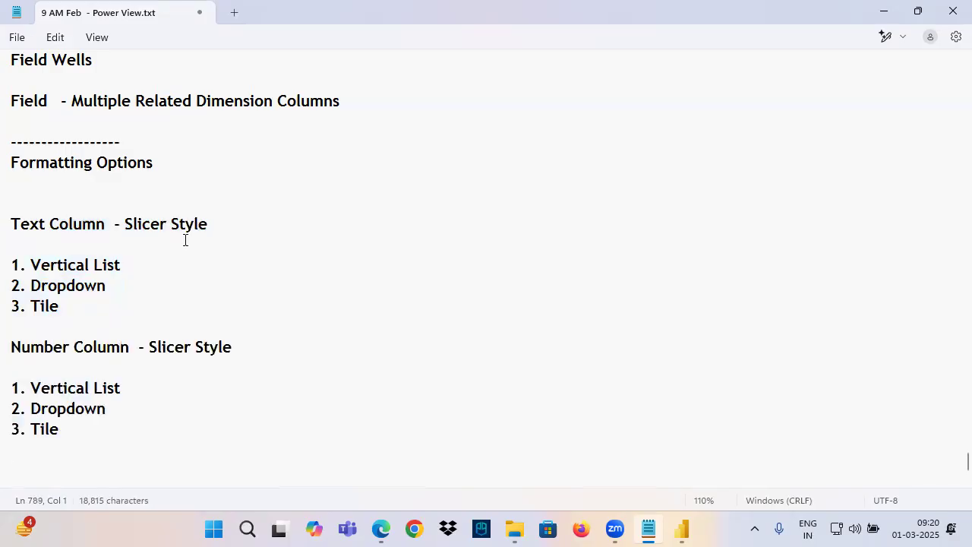
Add "4. Between" to the end of the Number Column slicer style list
scroll(178, 289, "down", 3)
type("4. Better")
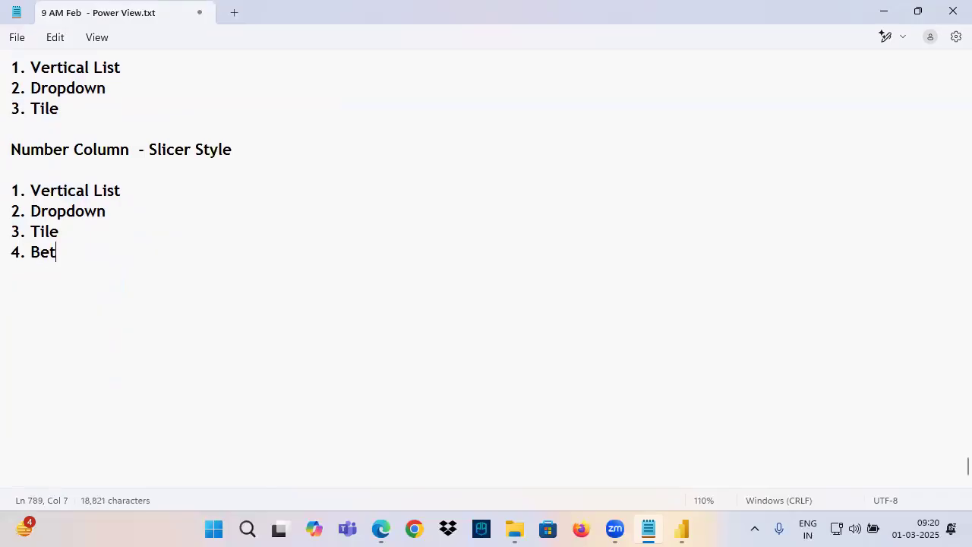
key("BackSpace")
key("BackSpace")
key("BackSpace")
type("ween")
Add "5. Less than or equal to" and "6. Greater than or equal to" to the number list, and highlight its heading
key("Return")
type("5. Lee")
type("s than or equal to")
key("Return")
type("6")
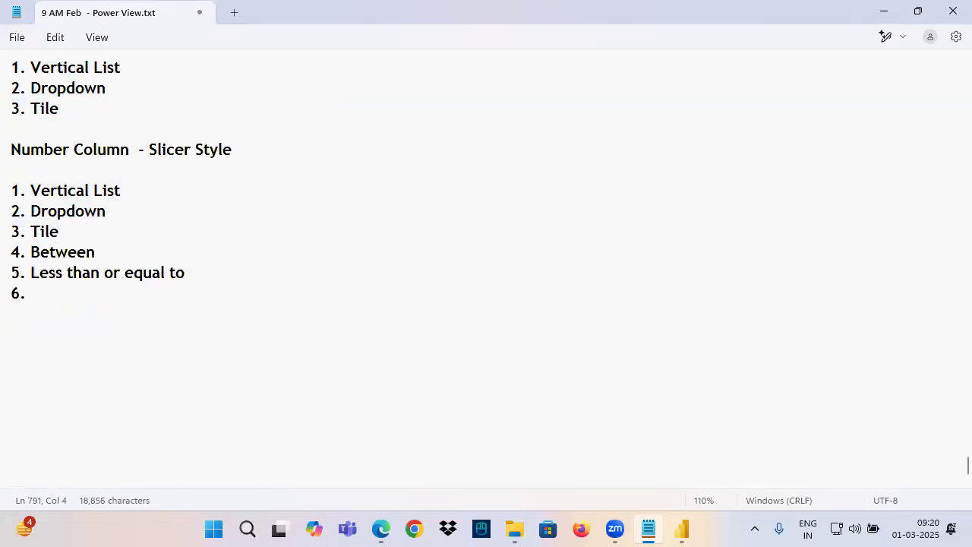
type(". Greater th")
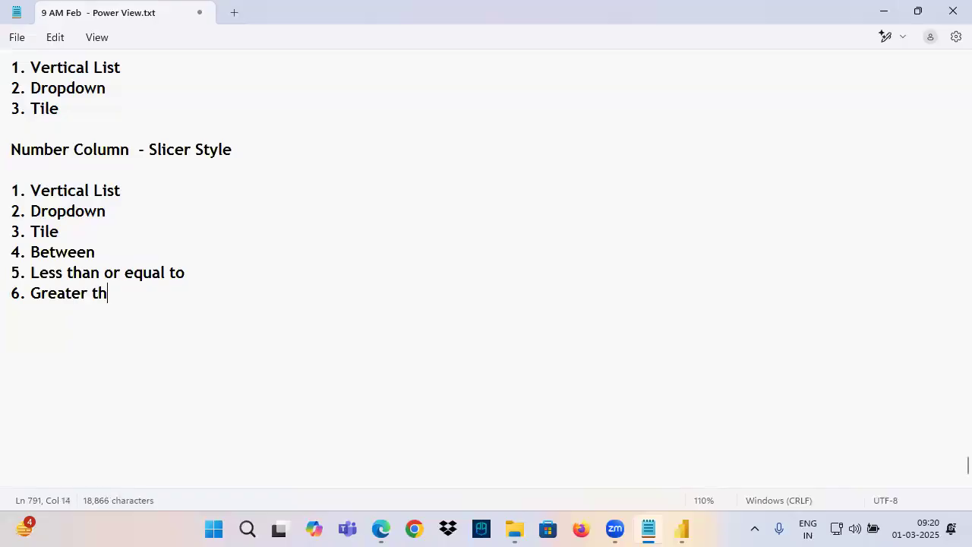
type("an or equal to")
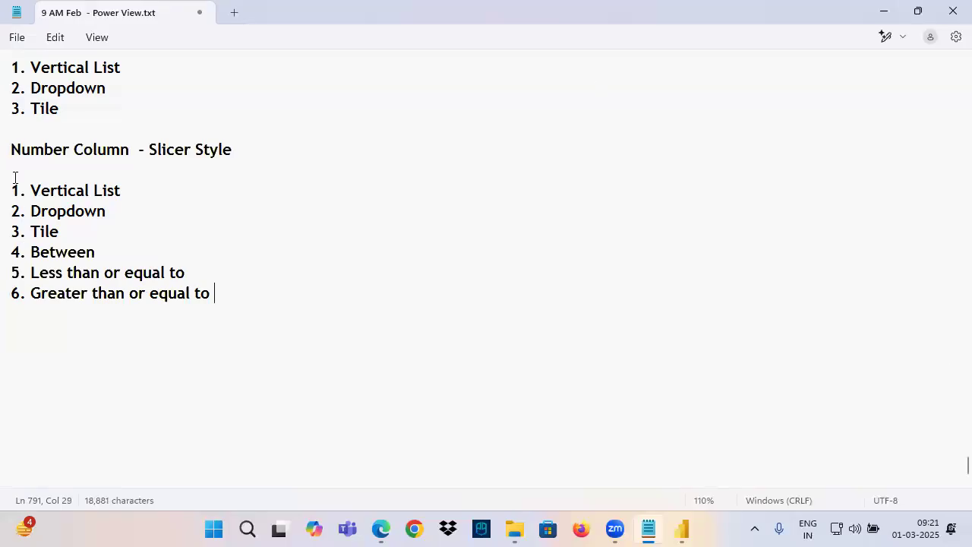
left_click_drag(14, 177, 252, 304)
left_click_drag(30, 149, 241, 154)
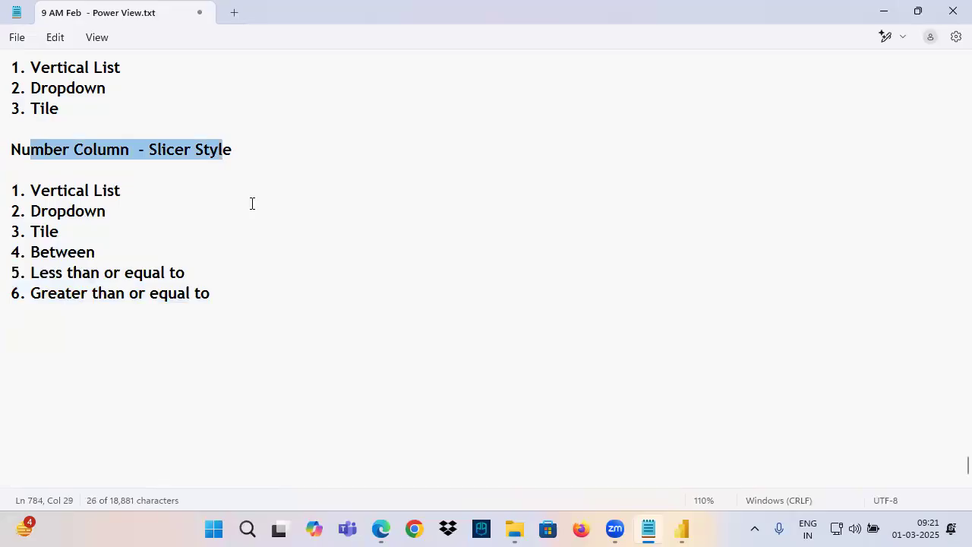
Switch back to Power BI, view the Orders table's Row ID data and return to the report page
left_click(683, 530)
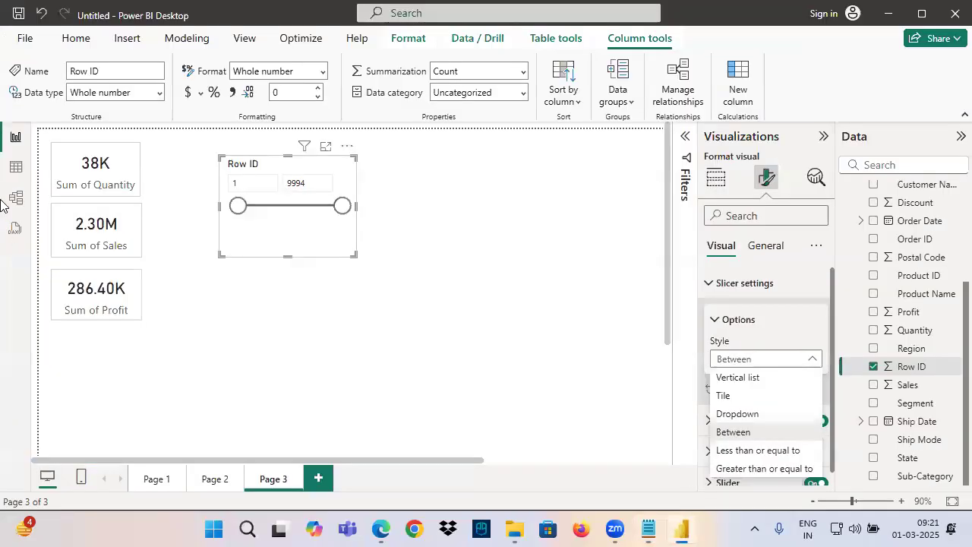
left_click(16, 167)
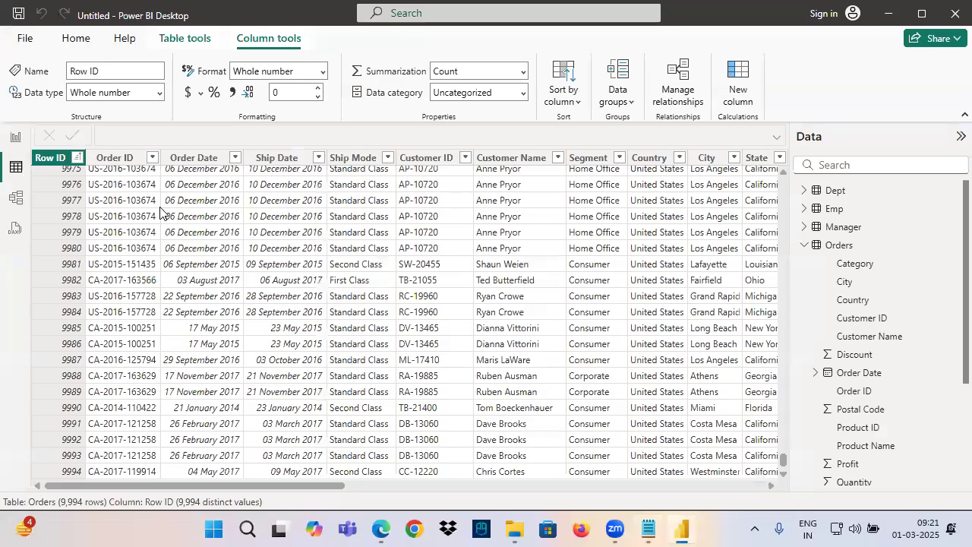
left_click(15, 136)
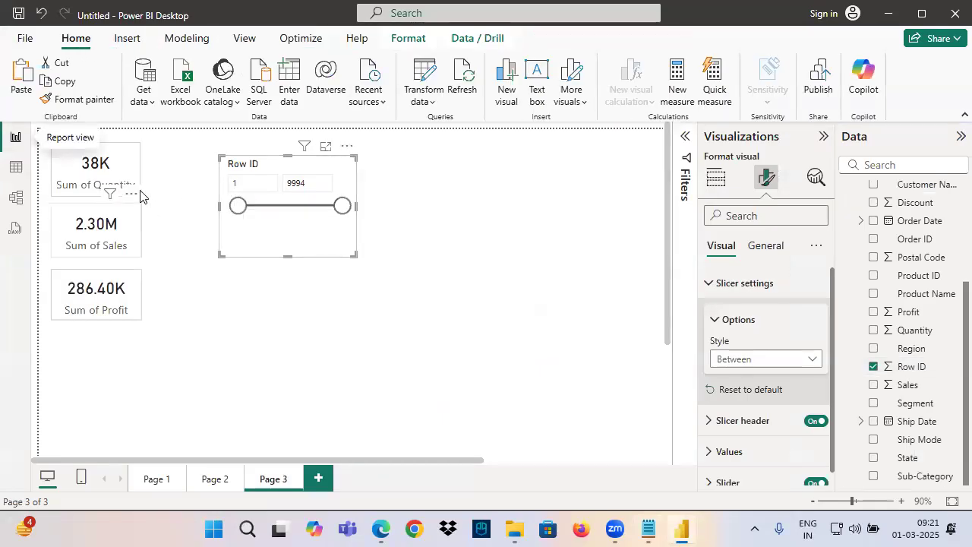
Filter the cards with the Row ID slicer by setting its range from 5001 to 6000
left_click(247, 186)
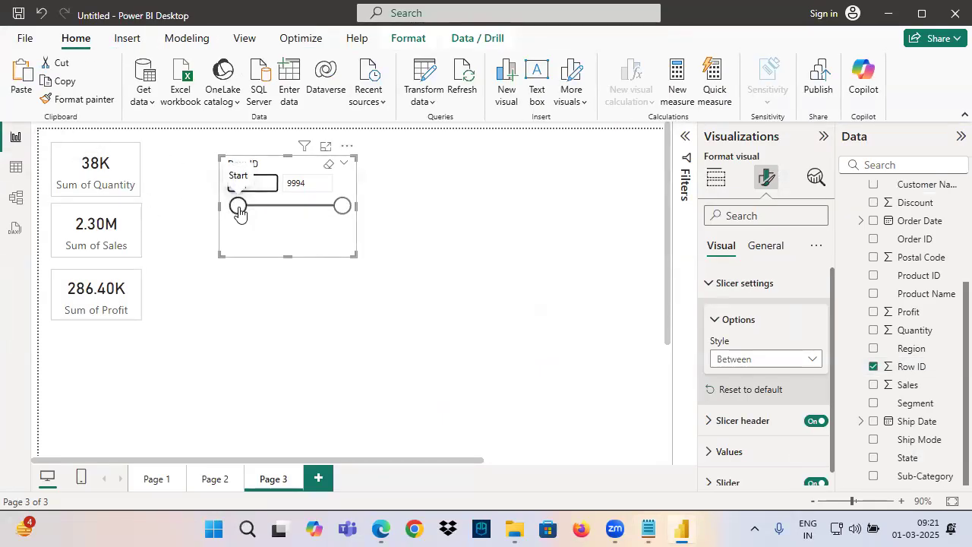
left_click(303, 183)
type("6000")
key("Return")
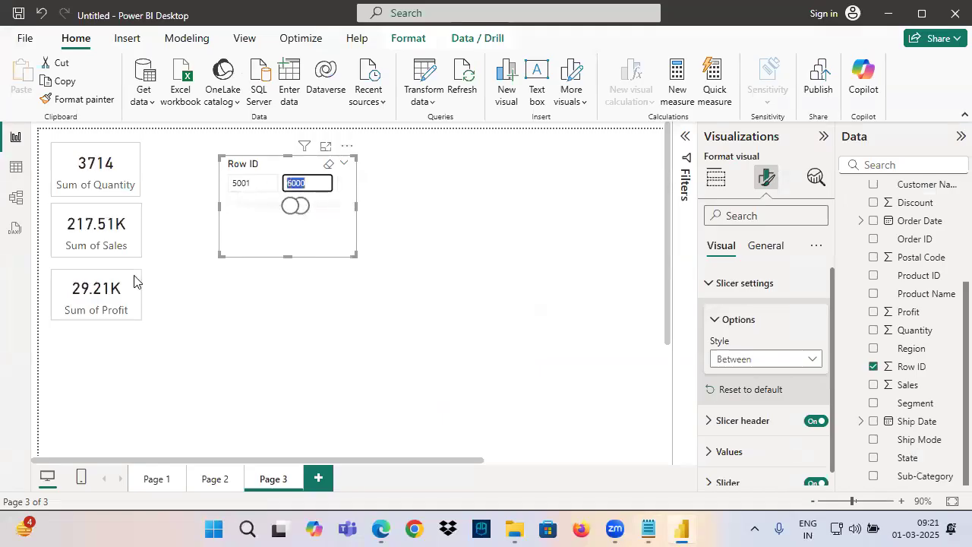
Mark the slicer's range values and the three cards, write and circle "1000" with arrows to the cards, and clear the annotations and slicer selection
left_click_drag(233, 195, 251, 195)
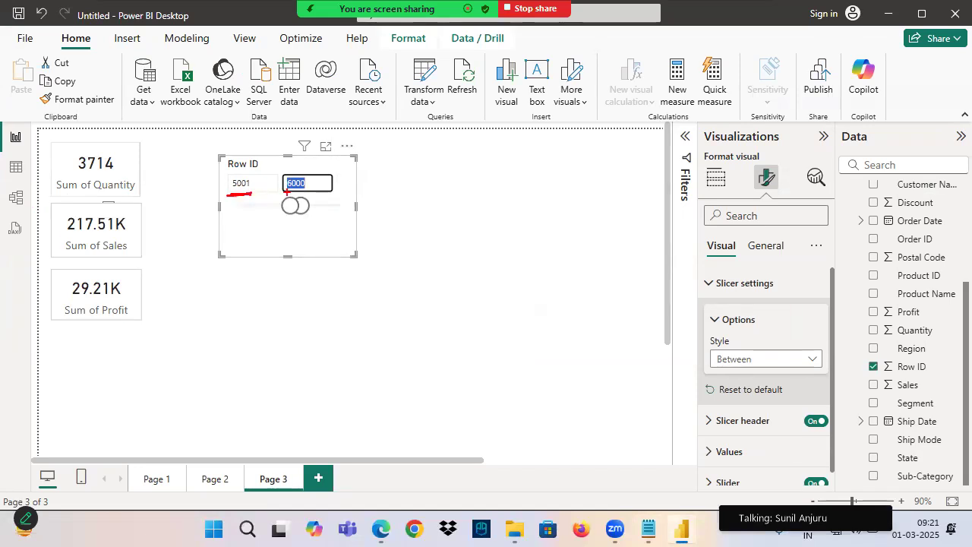
left_click_drag(79, 174, 129, 151)
left_click_drag(94, 228, 139, 196)
left_click_drag(83, 278, 141, 252)
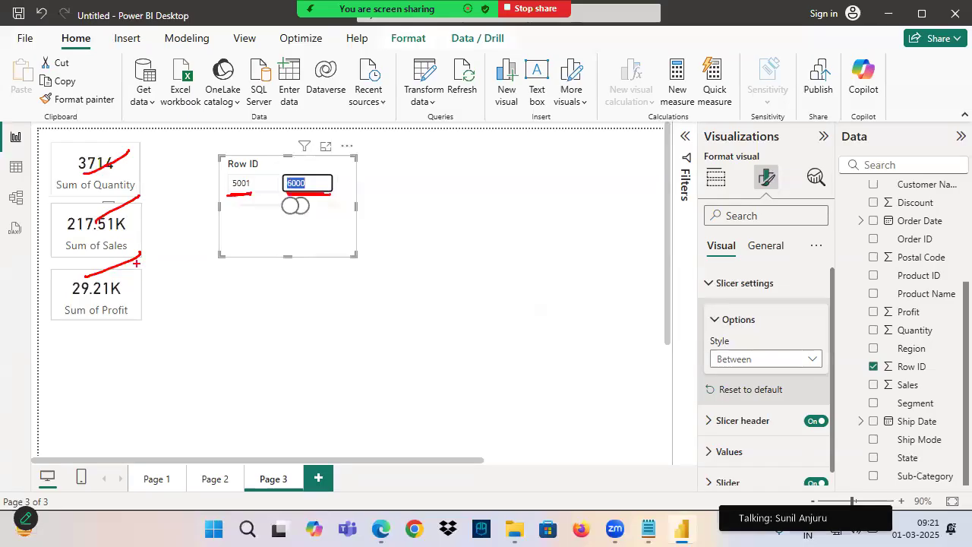
left_click_drag(181, 285, 223, 287)
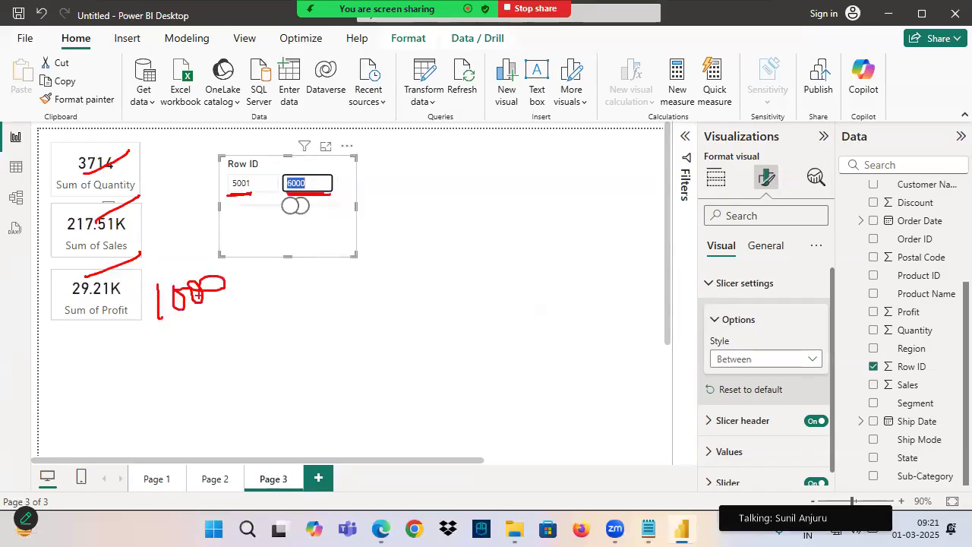
left_click_drag(199, 256, 196, 257)
mouse_move(88, 161)
left_mouse_down()
mouse_move(177, 245)
mouse_move(112, 227)
left_mouse_up()
left_click_drag(114, 274, 172, 257)
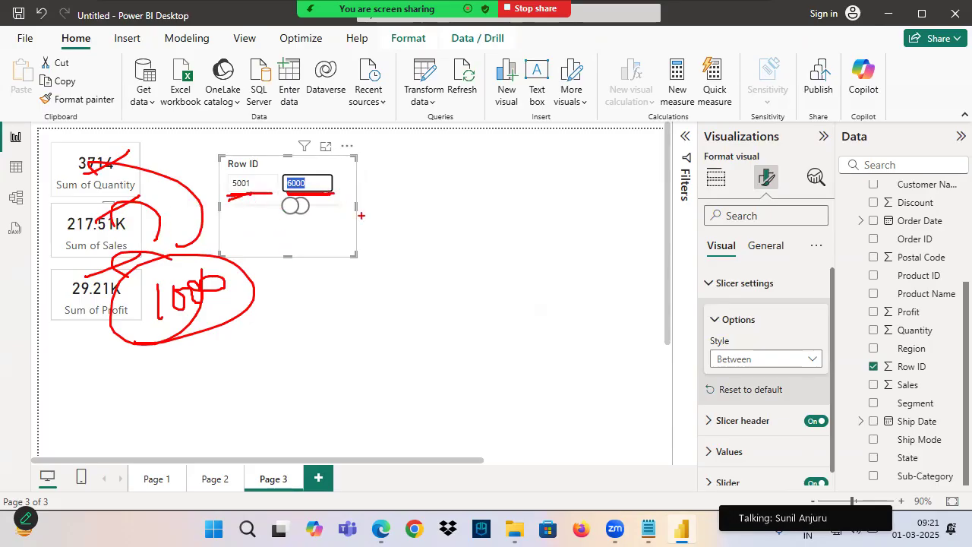
left_click(335, 170)
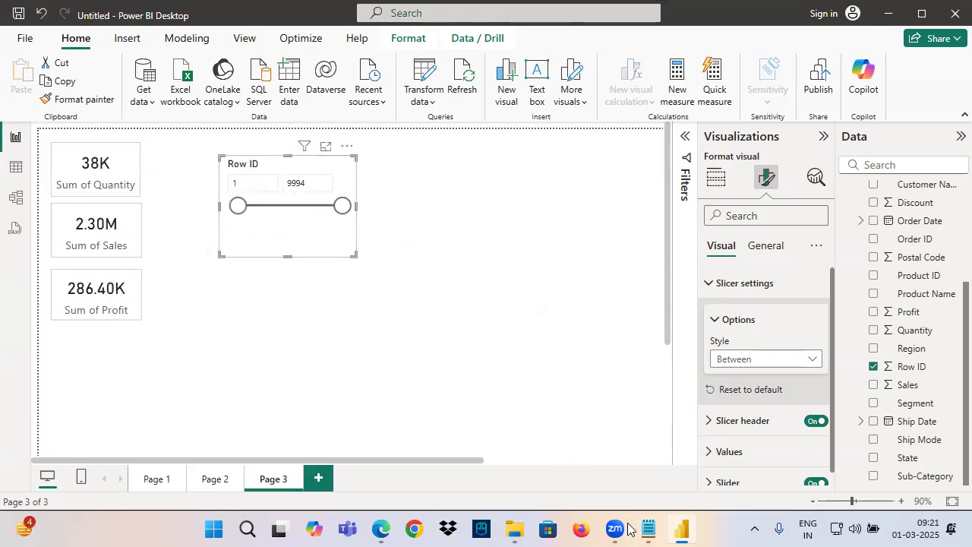
Display the Orders table, sort it descending by Order Date and check the earliest and latest dates
left_click(25, 173)
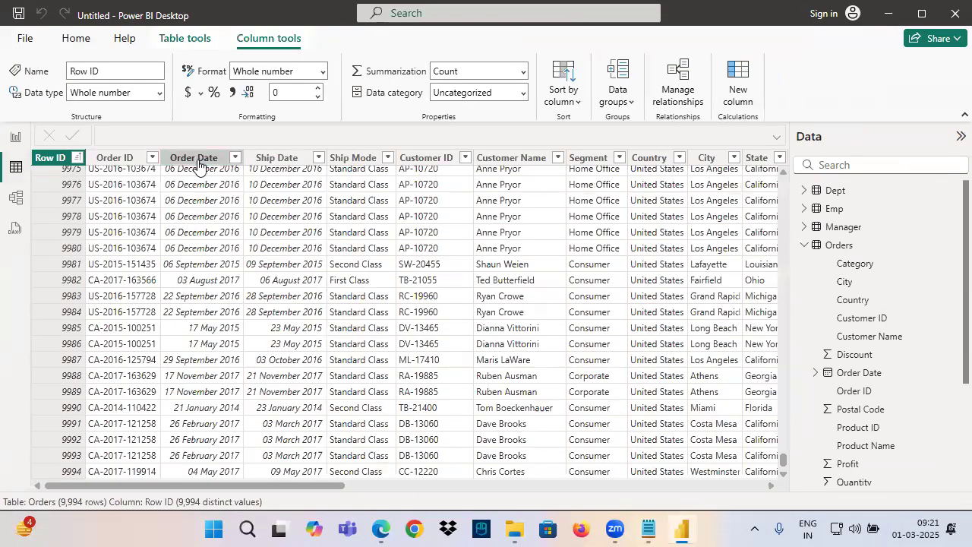
left_click(190, 164)
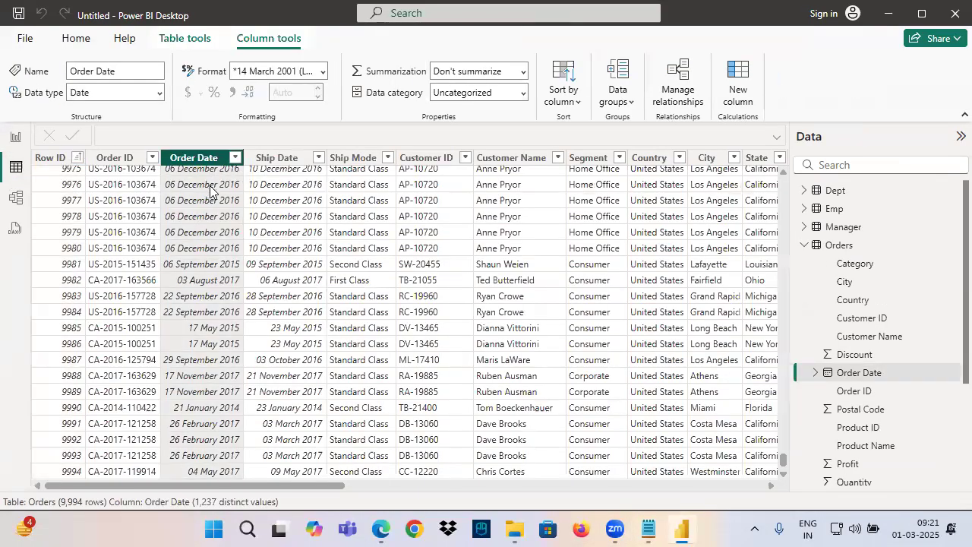
left_click(236, 157)
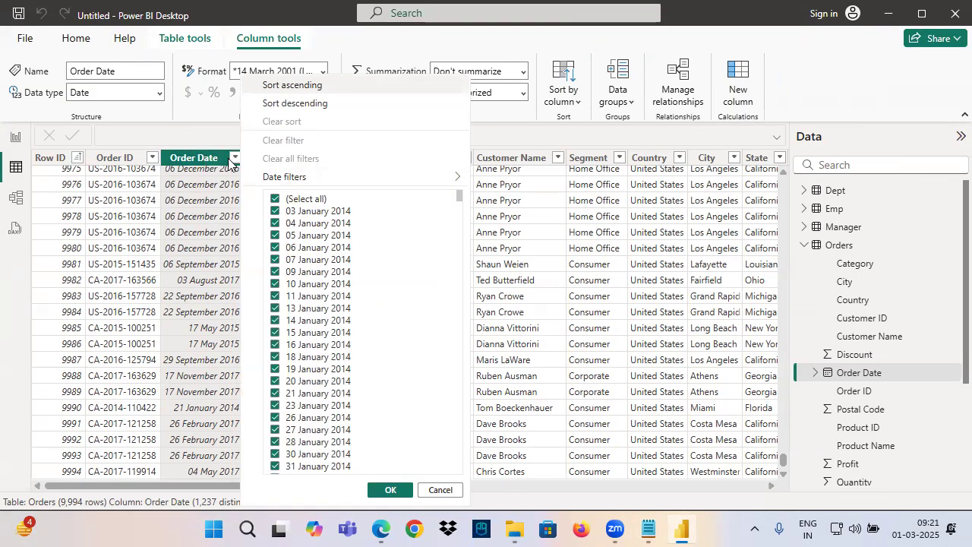
left_click(289, 103)
scroll(203, 223, "up", 5)
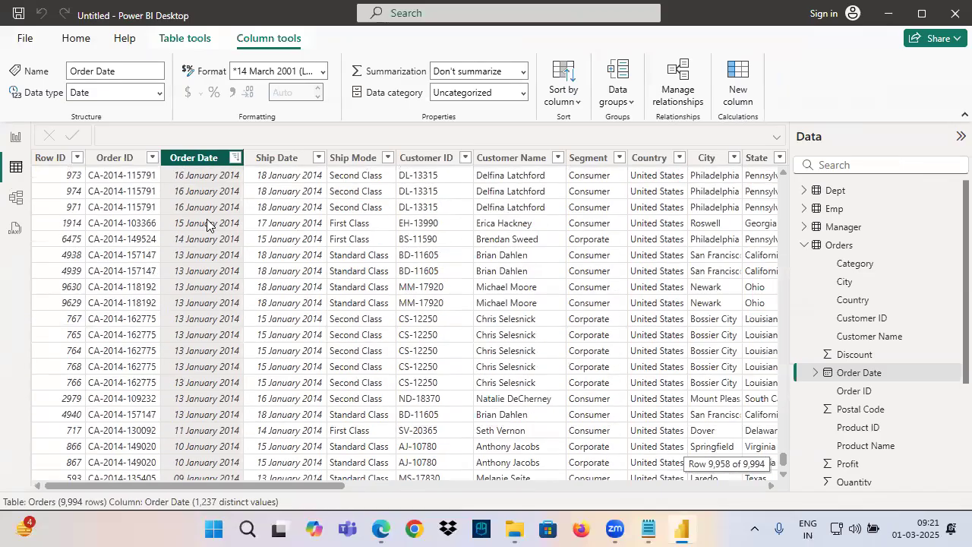
scroll(204, 190, "up", 15)
left_click_drag(785, 460, 760, 177)
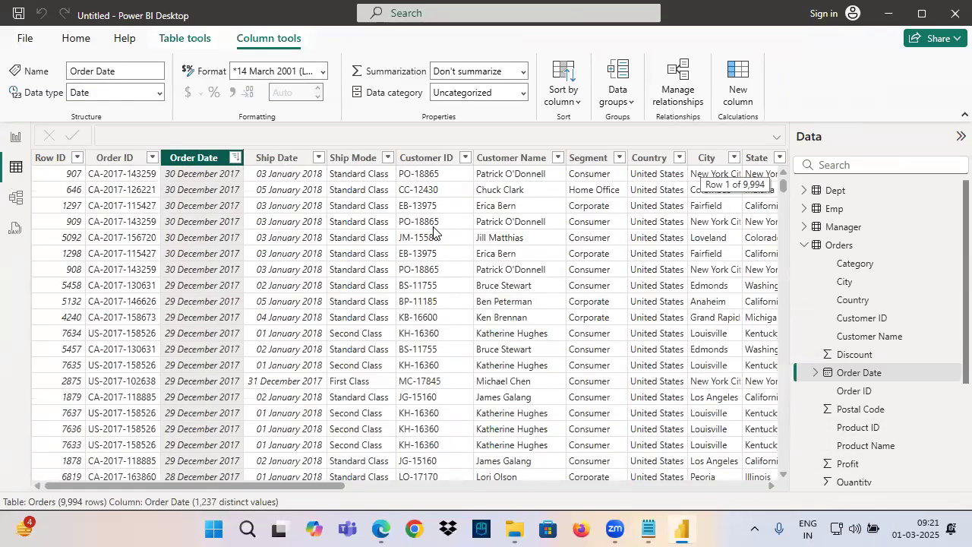
Clear the Order Date sort, return to Page 3 of the report and delete the Row ID slicer
right_click(202, 164)
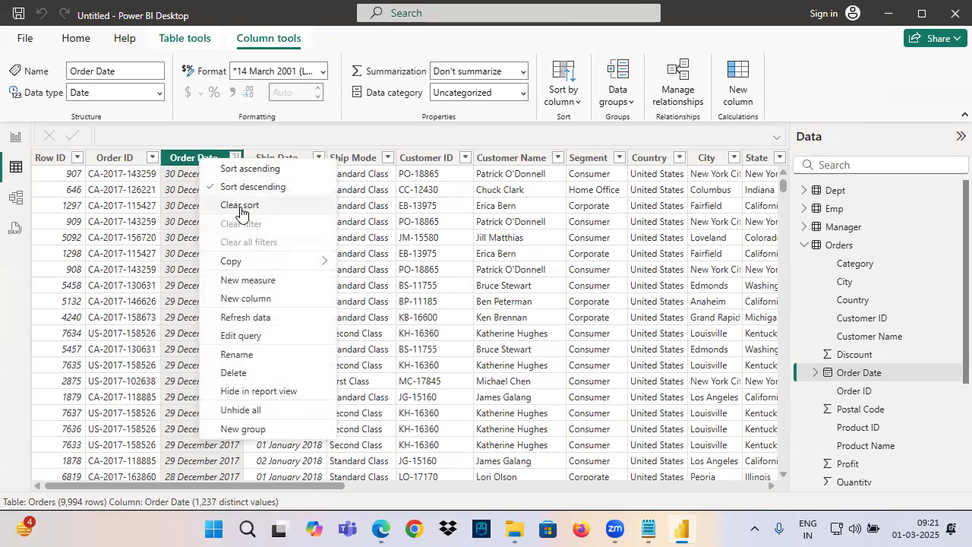
left_click(237, 205)
left_click(15, 137)
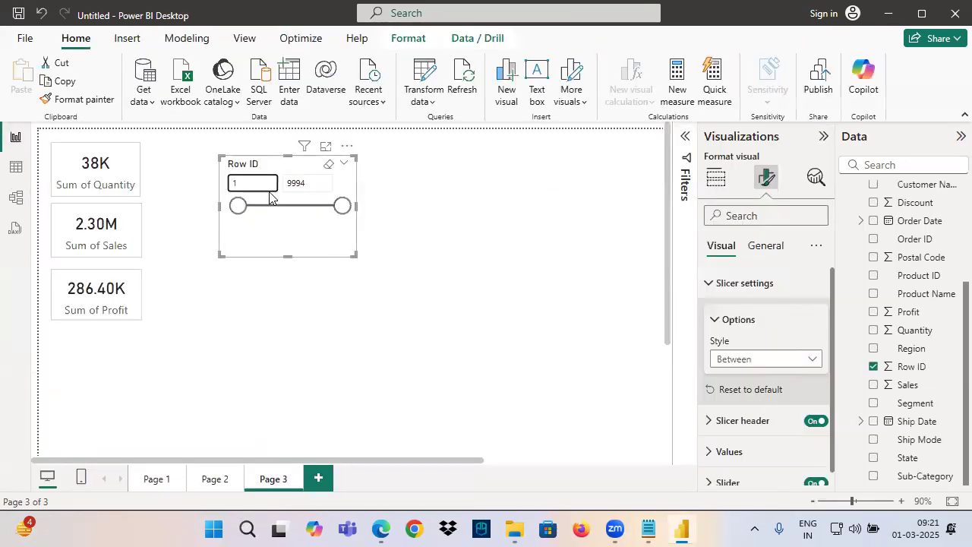
key("Delete")
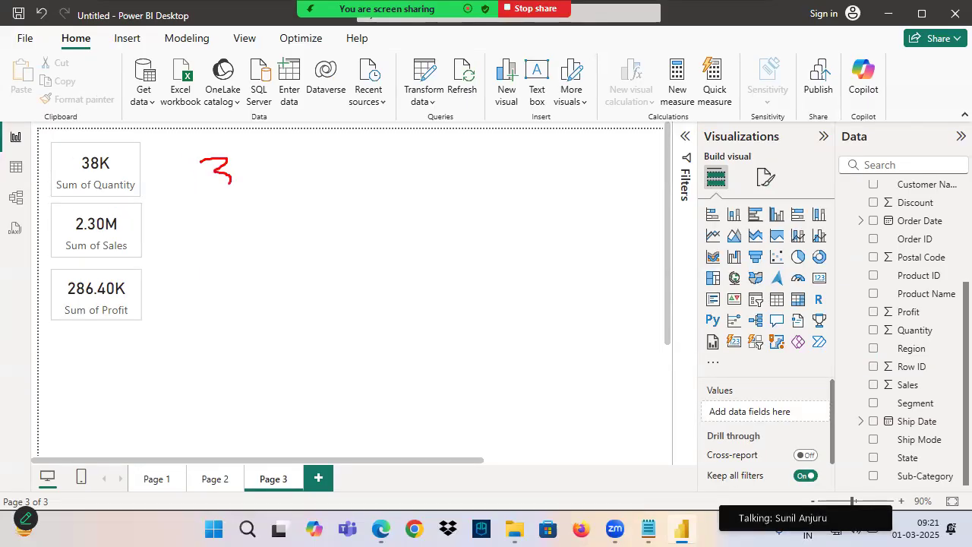
Handwrite the date range "3 Jan 2014" and "30 Dec 2017" as annotations on the empty canvas beside the cards
left_click_drag(273, 162, 264, 182)
left_click_drag(260, 158, 286, 158)
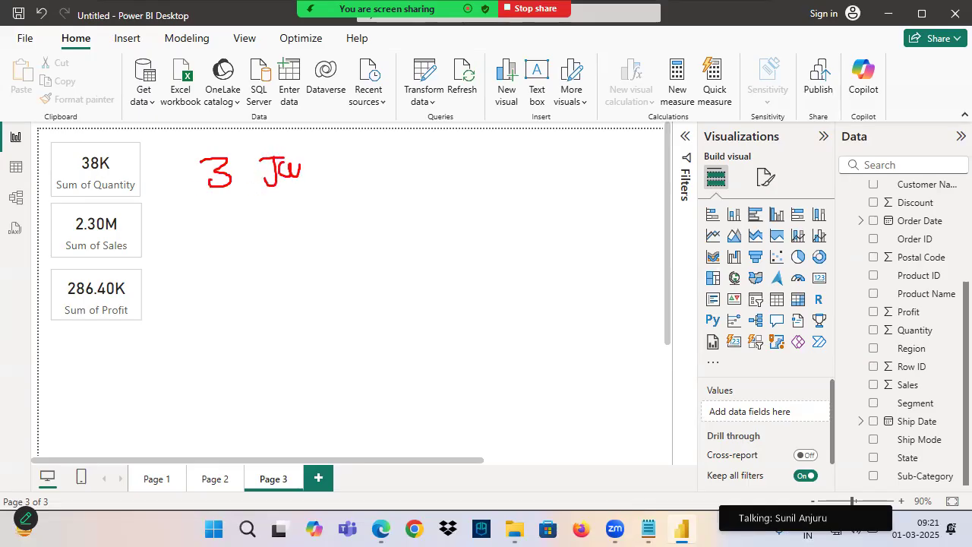
left_click_drag(358, 153, 408, 184)
mouse_move(211, 213)
left_mouse_down()
mouse_move(228, 224)
mouse_move(217, 241)
left_mouse_up()
mouse_move(256, 209)
left_mouse_down()
mouse_move(274, 220)
mouse_move(395, 222)
left_mouse_up()
left_click_drag(404, 196, 431, 204)
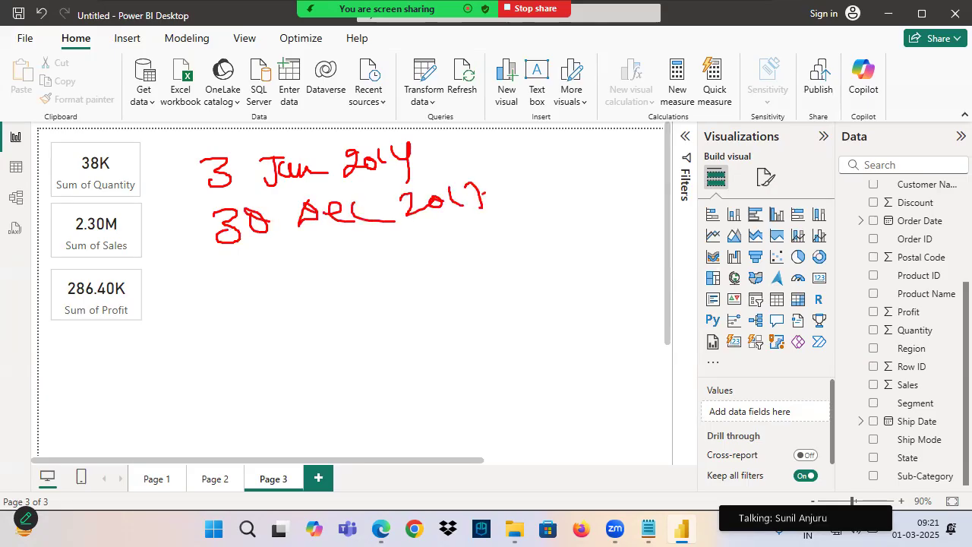
Mark the three cards with red pen strokes and handwrite further annotations around the date range on the canvas
left_click_drag(79, 190, 130, 176)
left_click_drag(79, 232, 115, 207)
left_click_drag(88, 302, 144, 253)
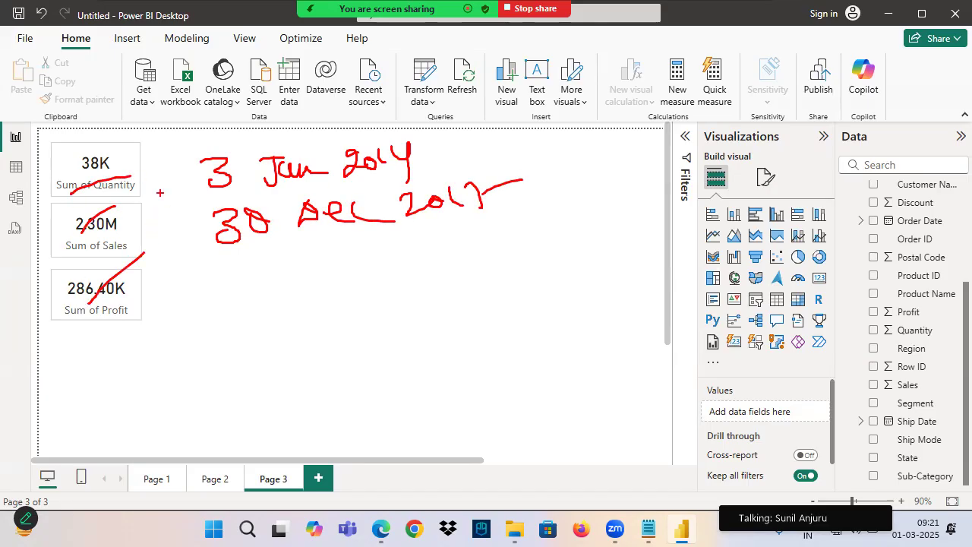
mouse_move(173, 112)
left_mouse_down()
mouse_move(135, 143)
mouse_move(179, 137)
left_mouse_up()
left_click_drag(242, 261, 206, 313)
left_click_drag(190, 296, 222, 286)
left_click_drag(237, 275, 236, 308)
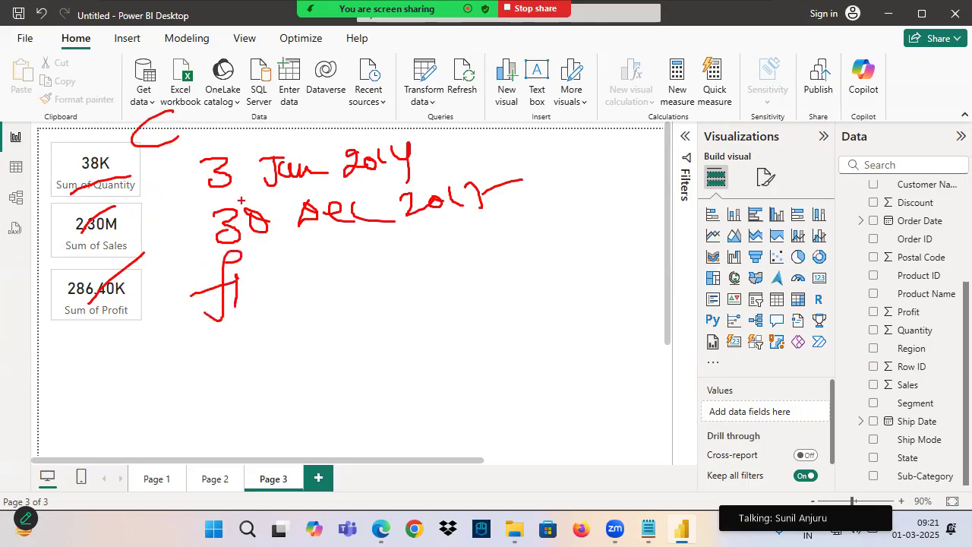
mouse_move(285, 277)
left_mouse_down()
mouse_move(335, 271)
mouse_move(341, 290)
mouse_move(384, 256)
mouse_move(394, 290)
left_mouse_up()
left_click_drag(335, 311, 410, 283)
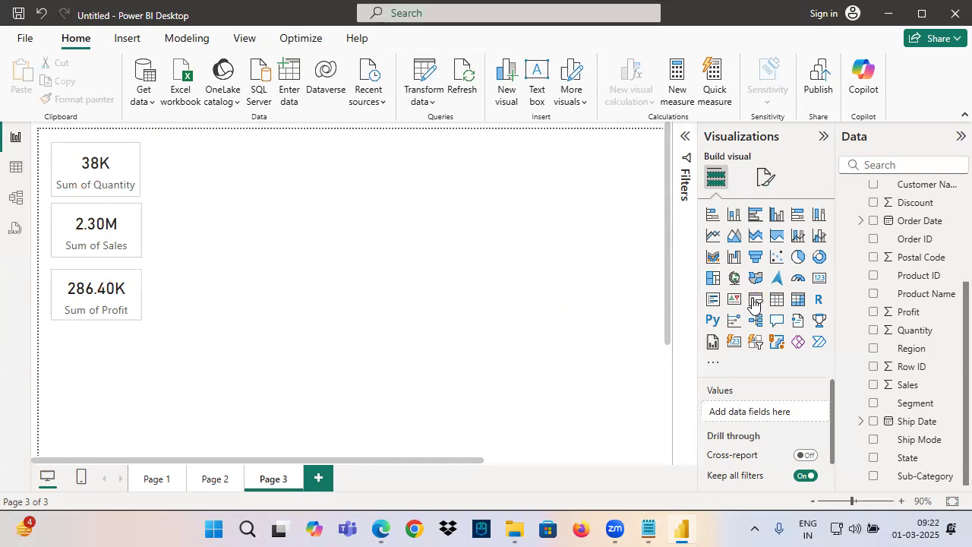
Add a slicer based on Order Date to the canvas beside the cards and shrink it to fit its date range and slider
left_click(755, 301)
mouse_move(95, 354)
left_mouse_down()
mouse_move(296, 209)
mouse_move(304, 239)
mouse_move(286, 275)
mouse_move(428, 267)
left_mouse_up()
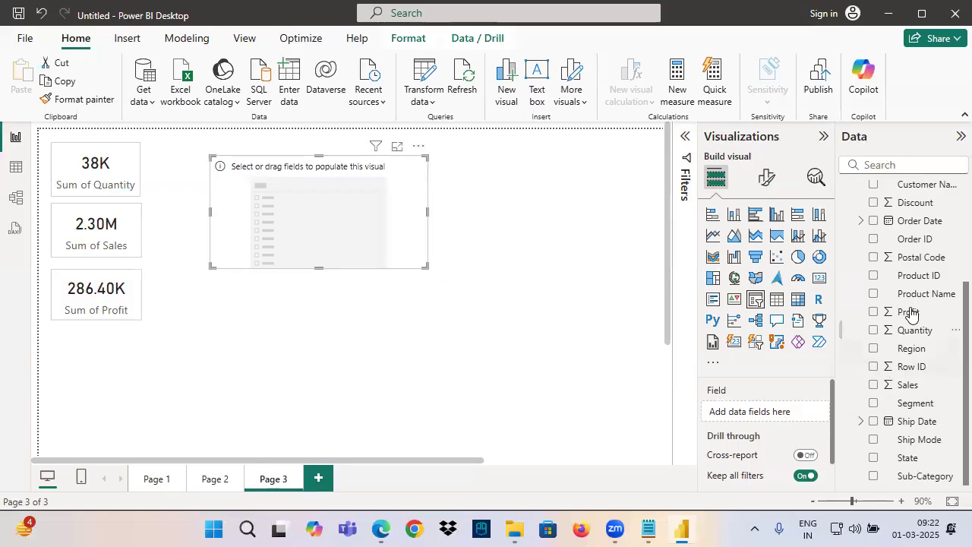
left_click(921, 223)
left_click_drag(921, 226, 726, 410)
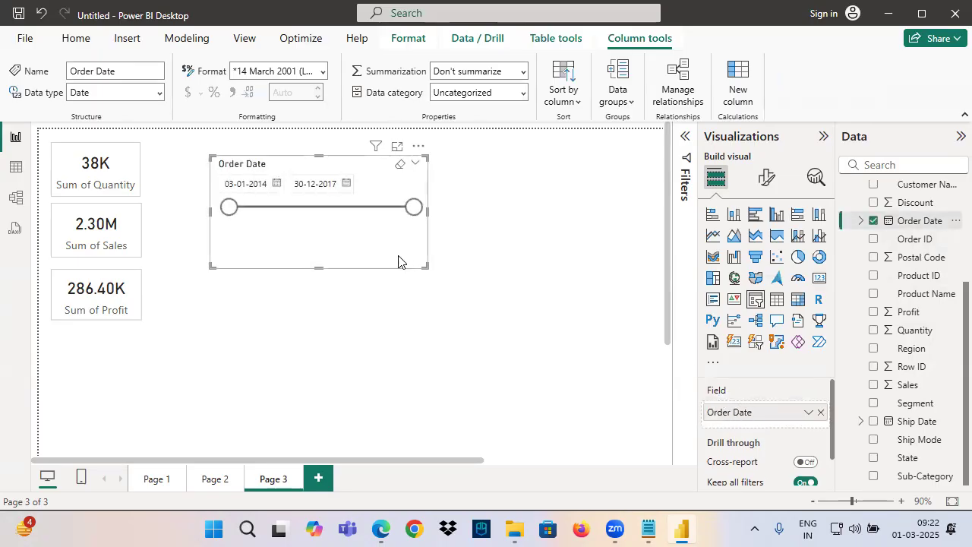
left_click_drag(423, 264, 388, 240)
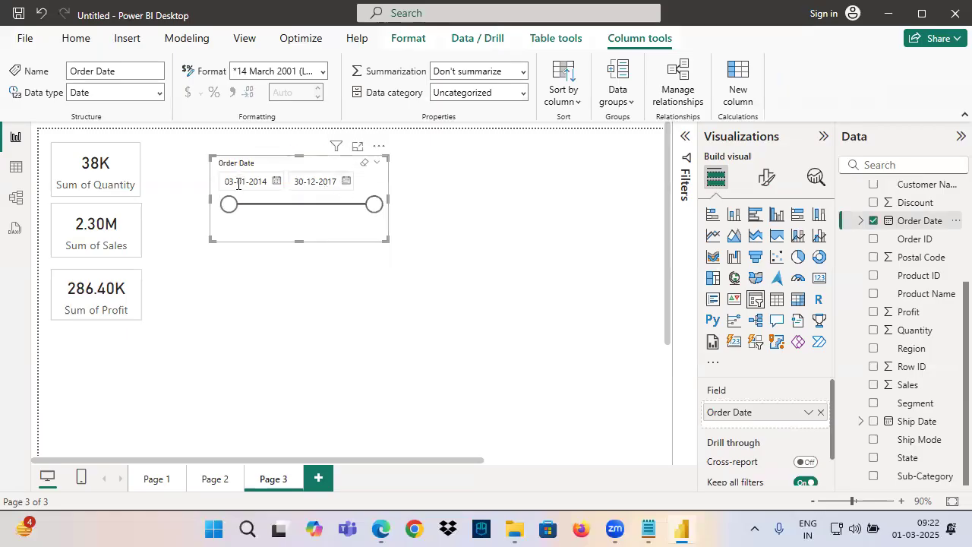
Add a slicer based on Row ID to the canvas below the Order Date slicer
left_click(311, 337)
left_click(755, 299)
left_click_drag(491, 227, 330, 337)
left_click_drag(904, 368, 762, 414)
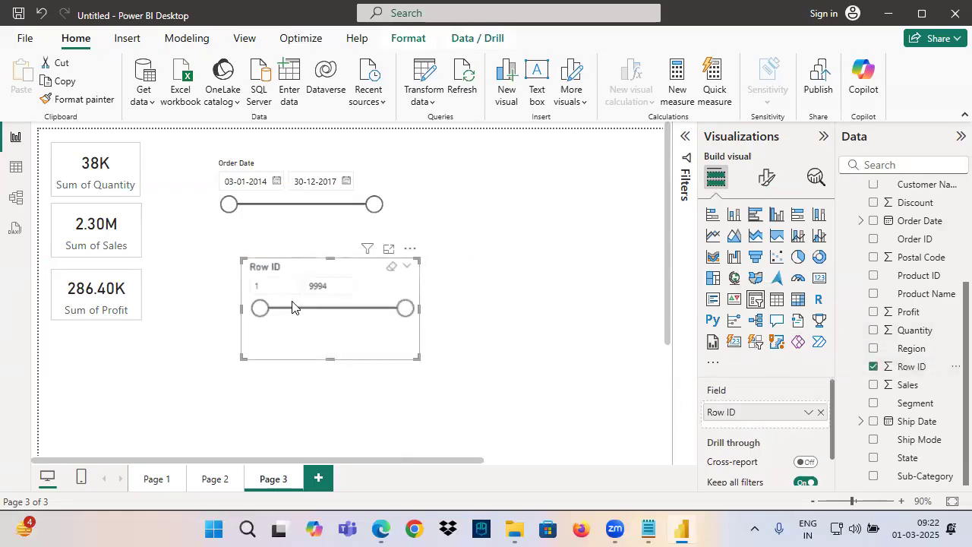
left_click(338, 284)
left_click(326, 282)
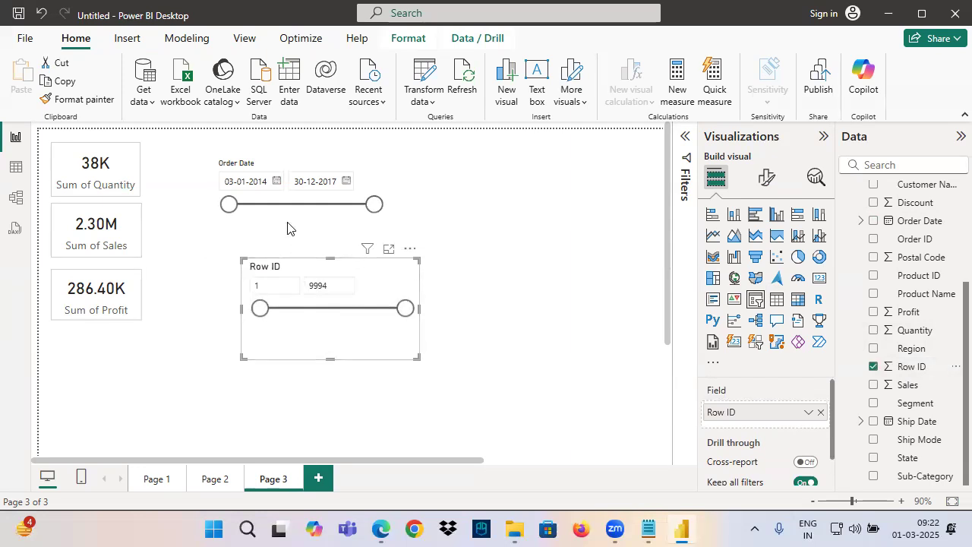
Move the Order Date slicer slightly to the right so it sits above the Row ID slicer
left_click_drag(296, 167, 312, 164)
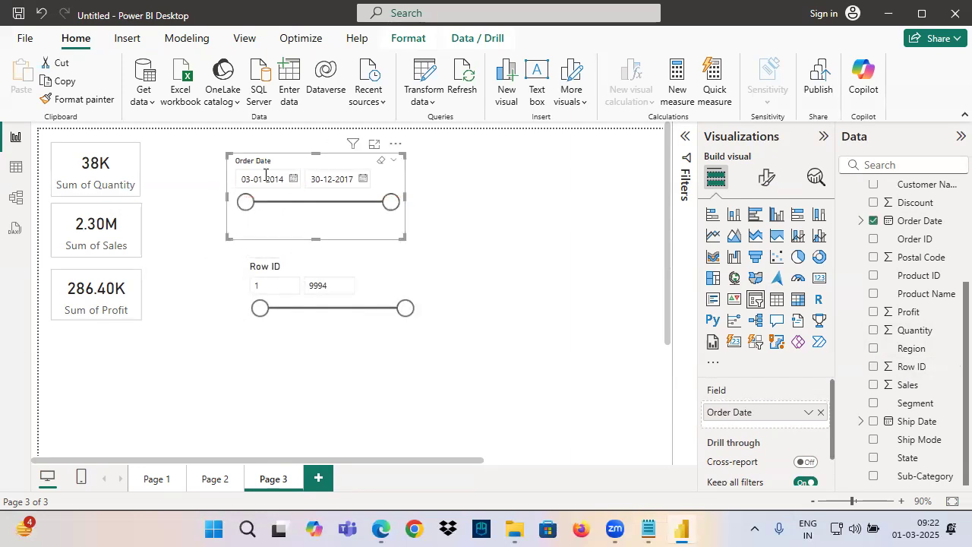
left_click(334, 339)
left_click(284, 225)
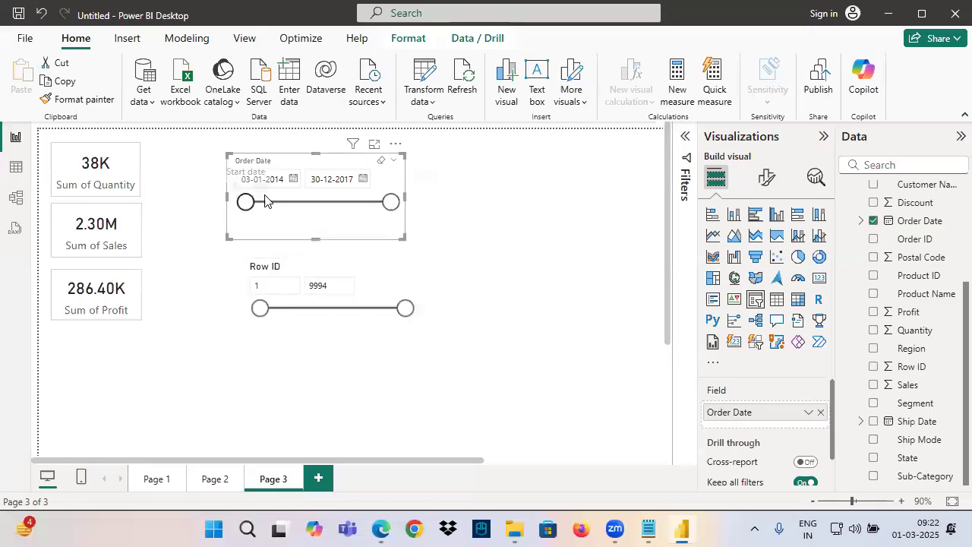
Set the start date of the Order Date slicer to 01-01-2016 from its calendar
left_click(294, 181)
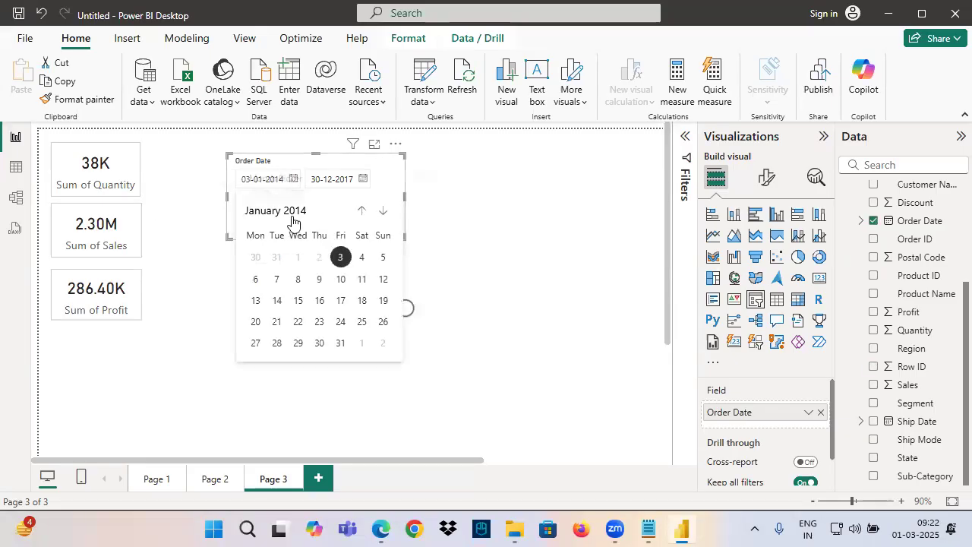
left_click(293, 214)
left_click(389, 212)
left_click(389, 213)
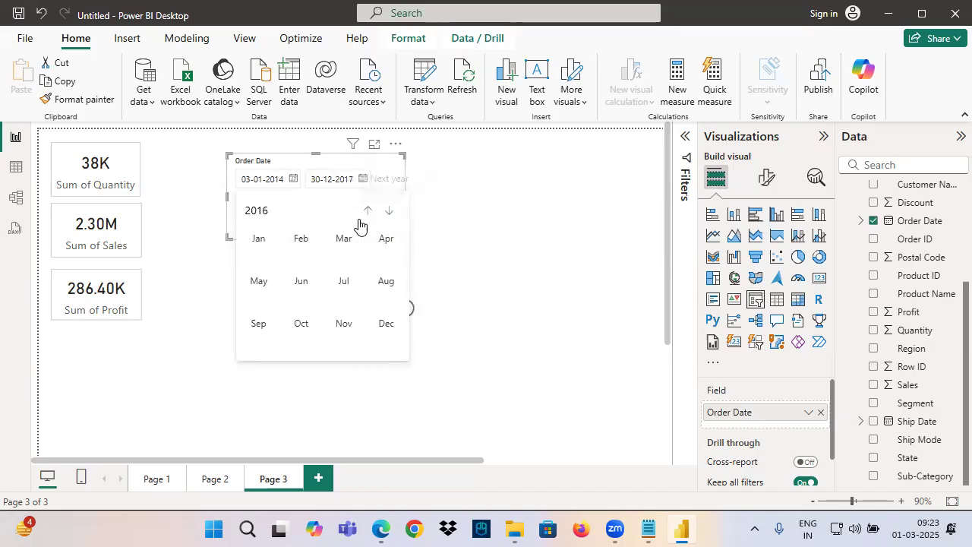
left_click(257, 241)
left_click(340, 256)
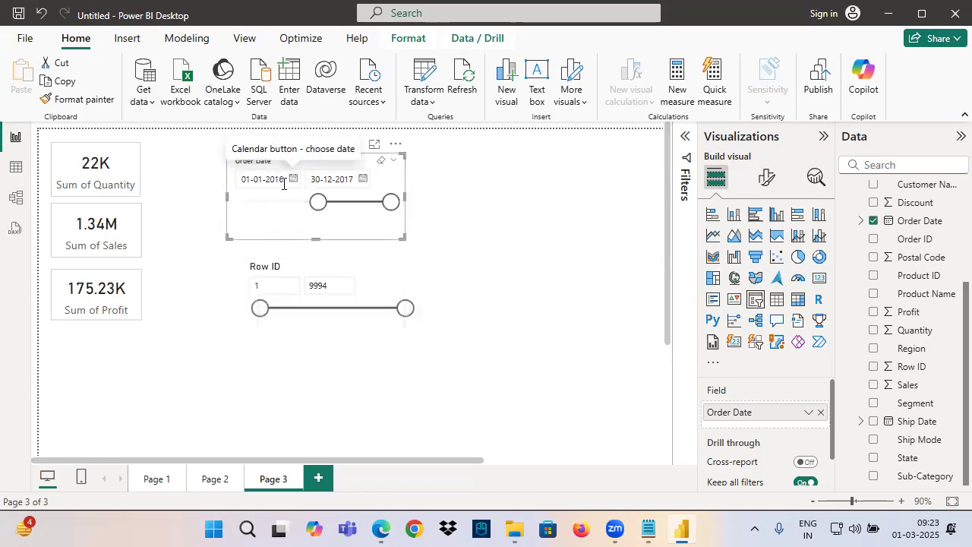
Set the end date of the Order Date slicer to 31-12-2016 from its calendar
left_click(363, 188)
left_click(346, 211)
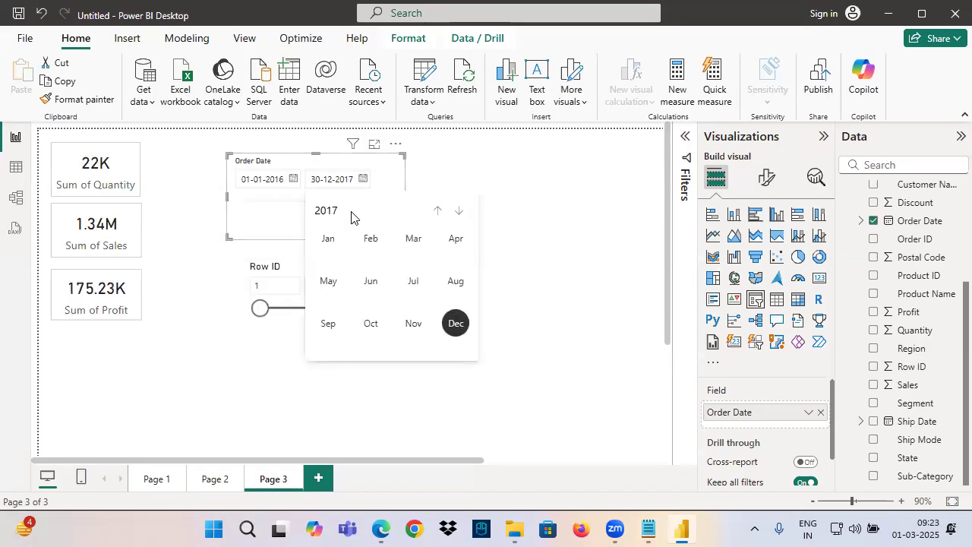
left_click(438, 211)
left_click(456, 323)
left_click(430, 344)
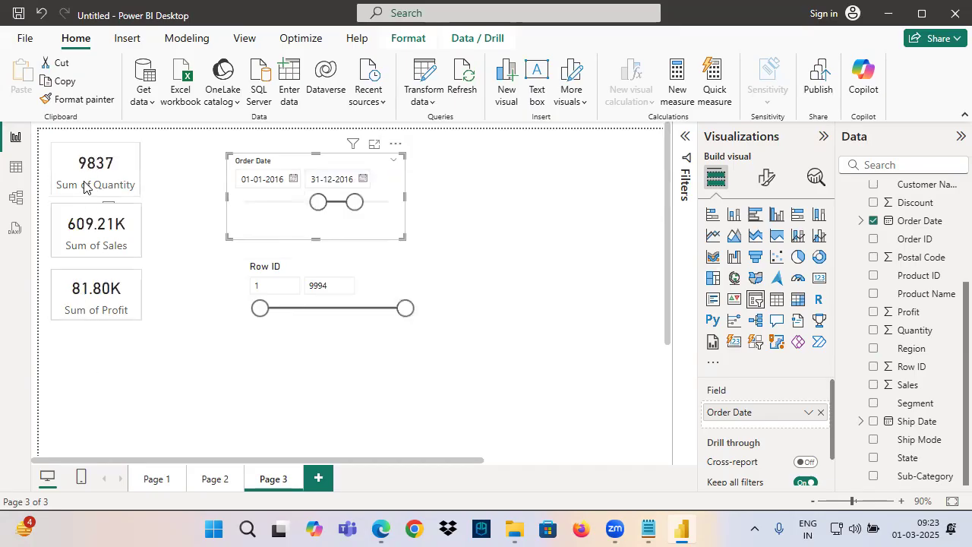
scroll(190, 363, "up", 2)
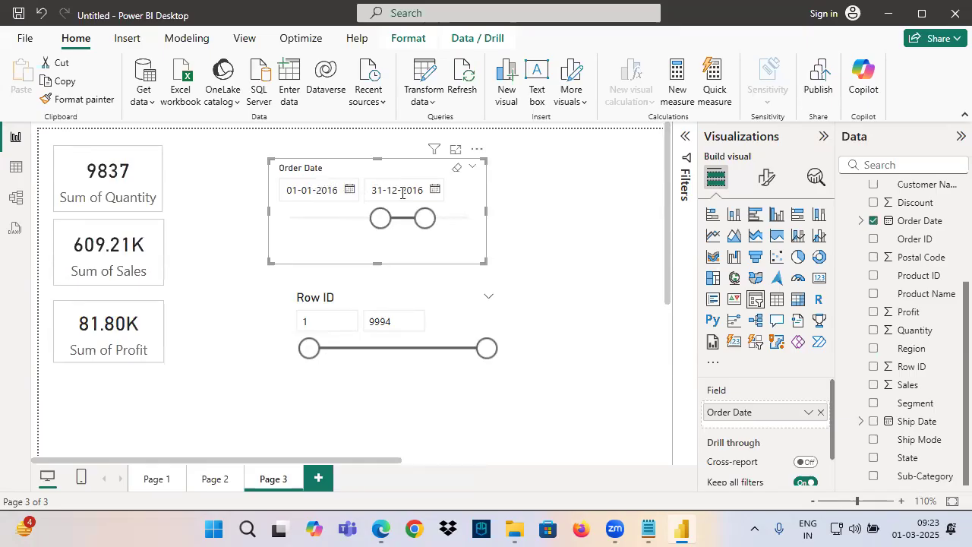
Draw red pen arrows at the slicer's start and end dates, circle the three cards, and exit the annotation mode
key("ctrl+2")
left_click_drag(301, 136, 311, 174)
mouse_move(291, 162)
left_mouse_down()
mouse_move(311, 175)
mouse_move(319, 158)
left_mouse_up()
left_click_drag(380, 135, 388, 190)
left_click_drag(369, 162, 386, 186)
left_click_drag(403, 150, 388, 188)
mouse_move(186, 163)
left_mouse_down()
mouse_move(114, 373)
mouse_move(148, 162)
left_mouse_up()
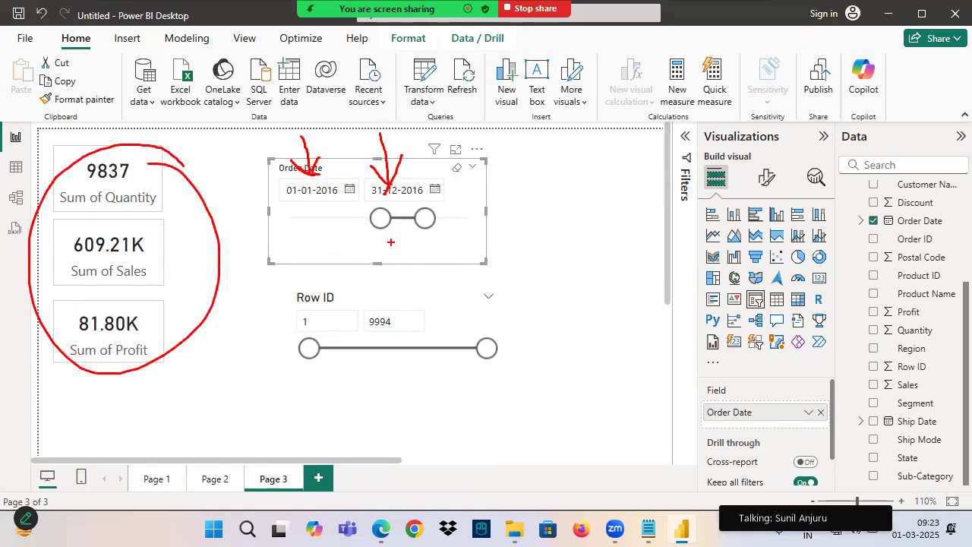
key("Escape")
Examine the style options available for the Order Date slicer in its slicer settings
left_click(767, 177)
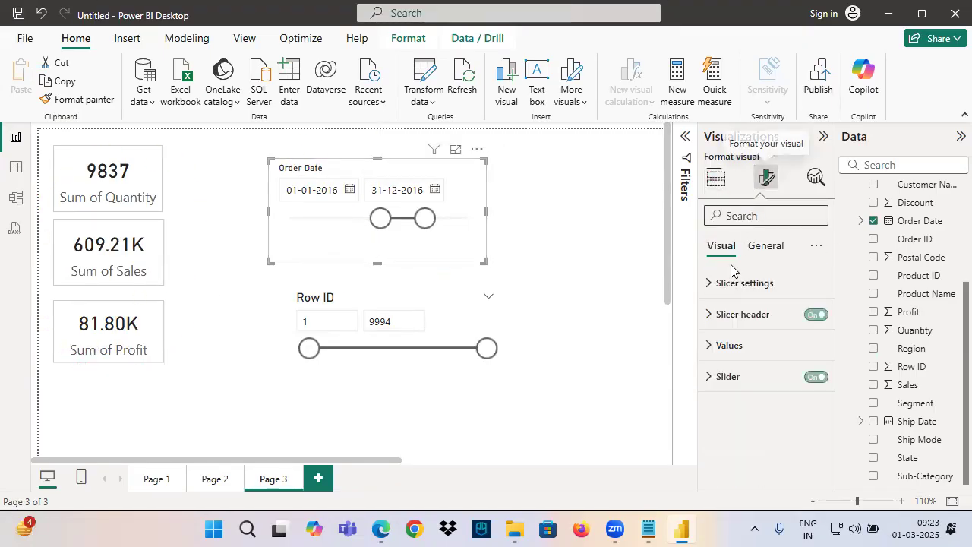
left_click(732, 286)
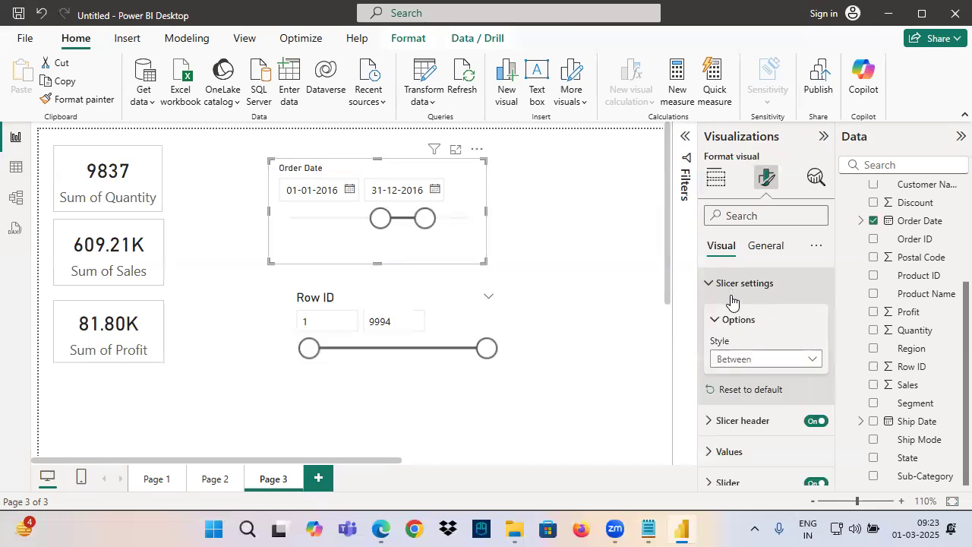
left_click(737, 360)
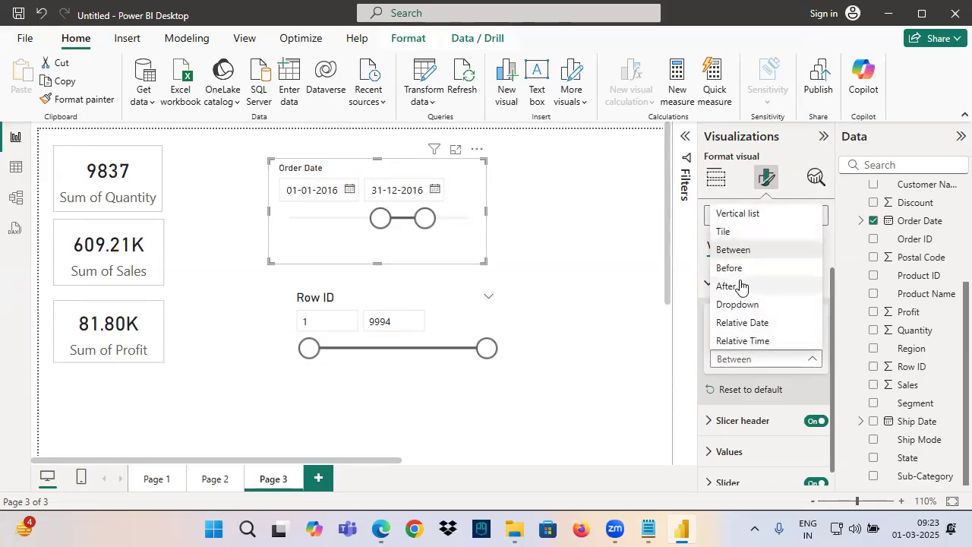
Switch to the Notepad notes and add a "Date Column - Slicer Style" section by copying the number column list through "4. Between"
left_click(648, 530)
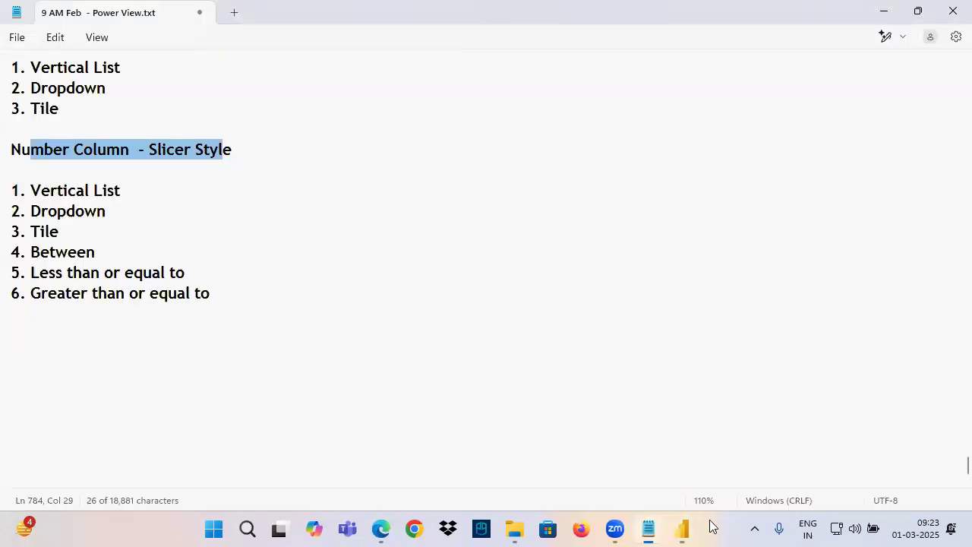
left_click_drag(101, 181, 162, 249)
key("ctrl+c")
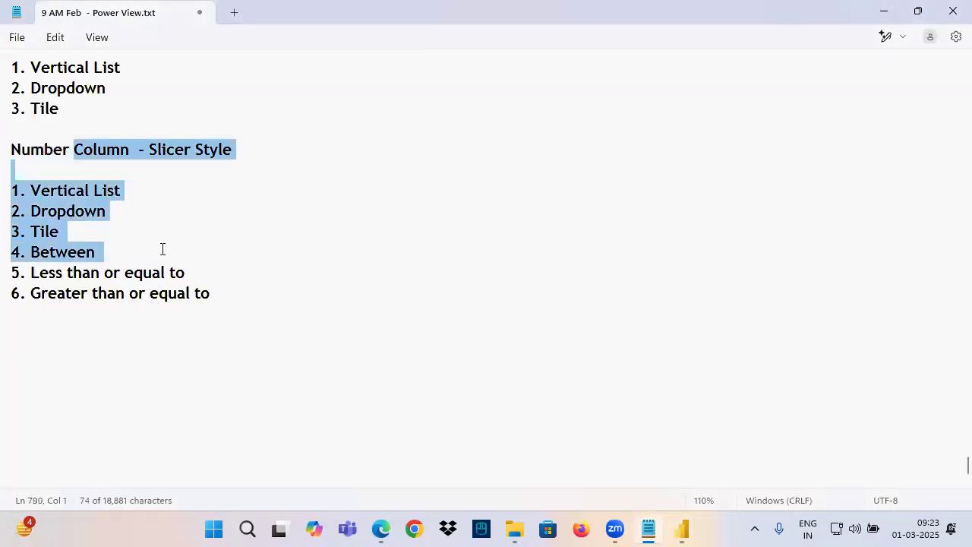
left_click(33, 347)
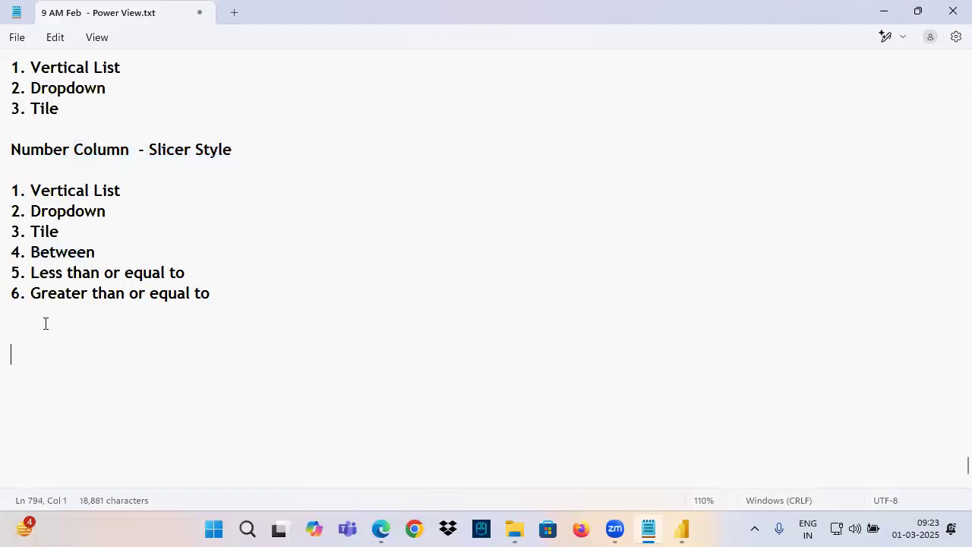
type("Date")
key("Return")
key("BackSpace")
key("BackSpace")
key("ctrl+v")
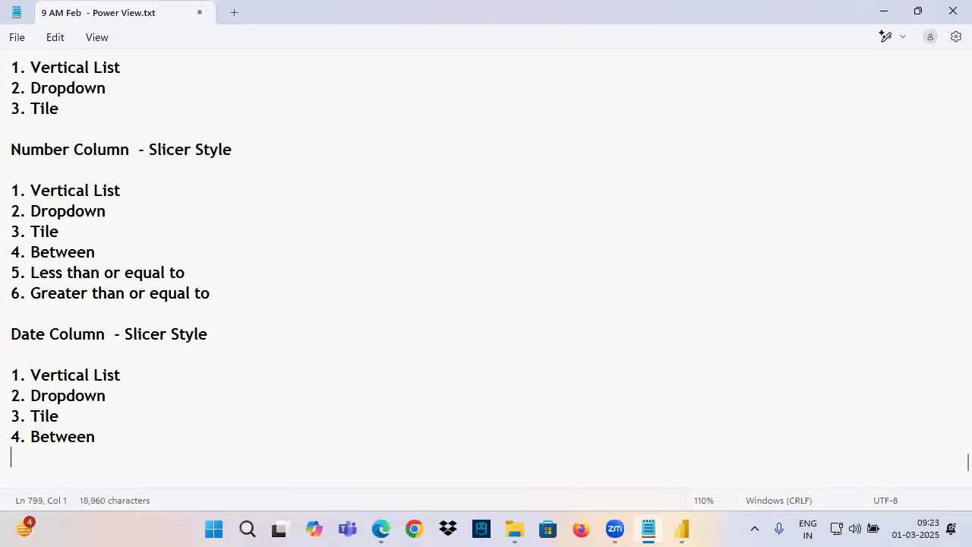
Add "5. Before" and "6. After" to the date column slicer style list
scroll(81, 243, "down", 2)
left_click(45, 253)
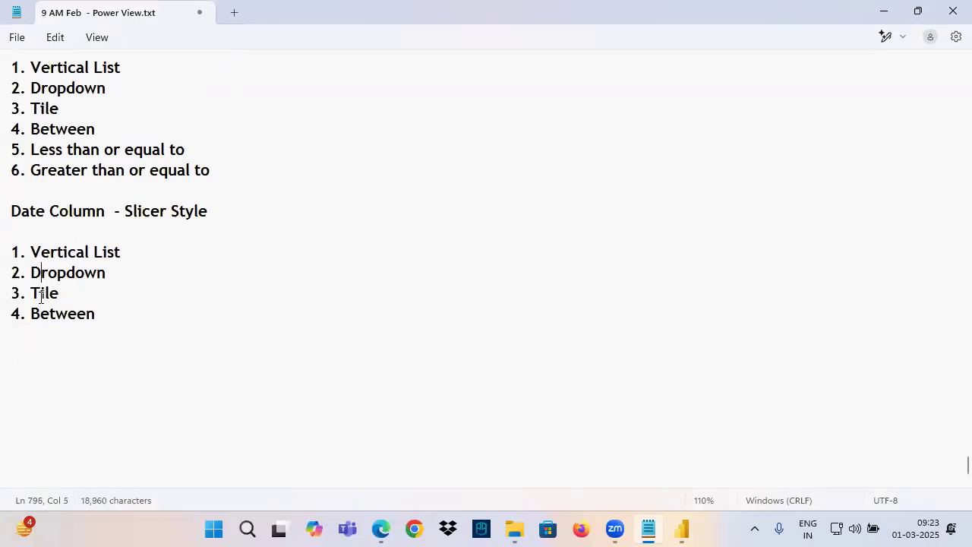
left_click(106, 315)
key("Return")
type("5. Before")
key("Return")
type("6. A")
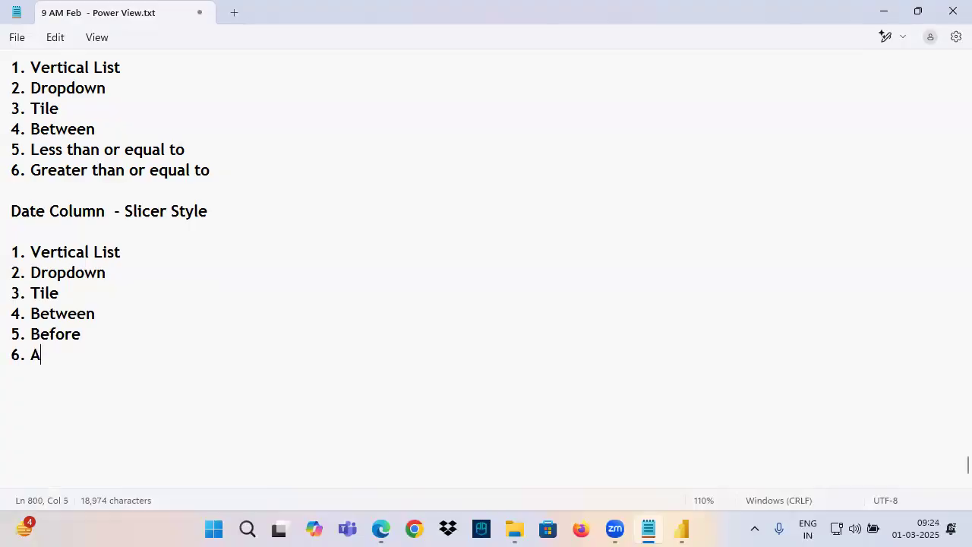
type("fter")
Add "7. Relative Date" and "8. Relative" to the date column slicer style list
key("Return")
type("7")
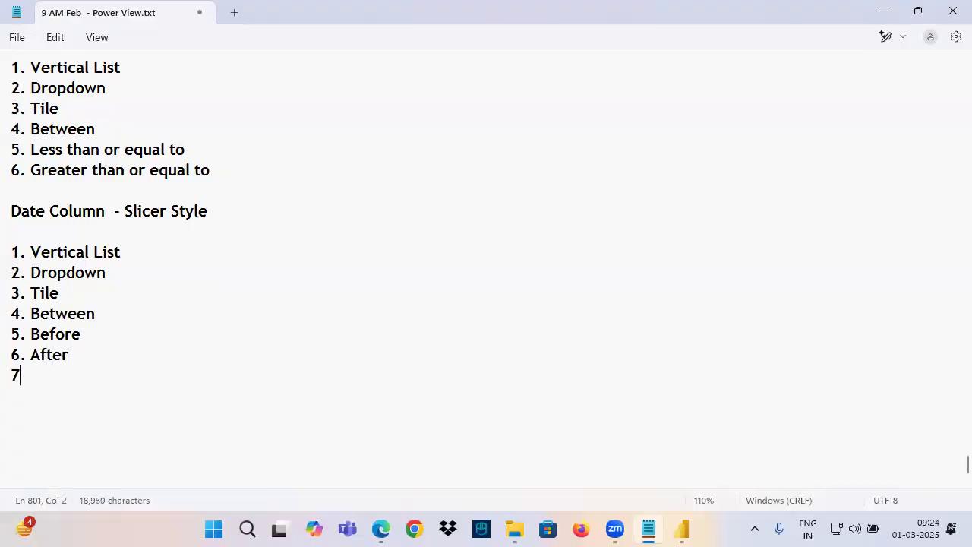
type(". Relative Date")
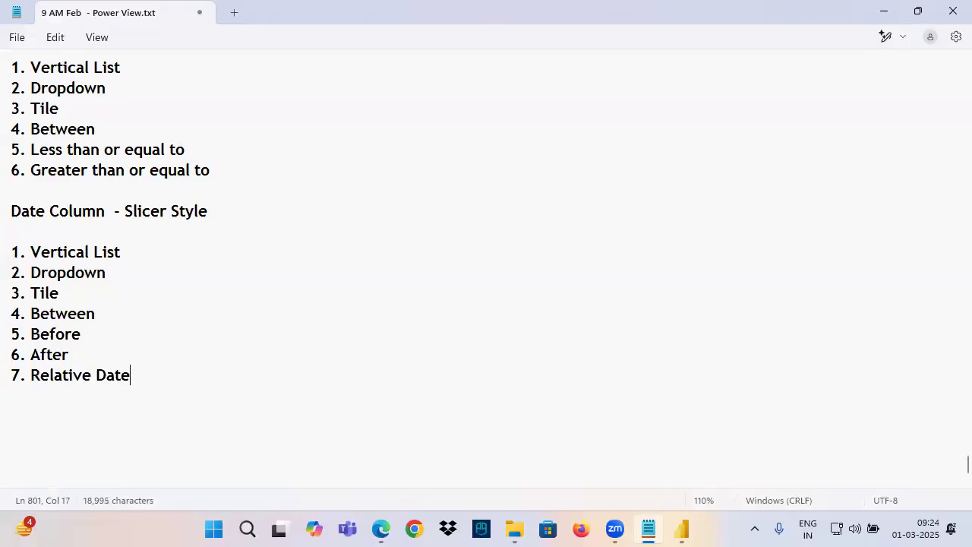
key("Return")
type("8")
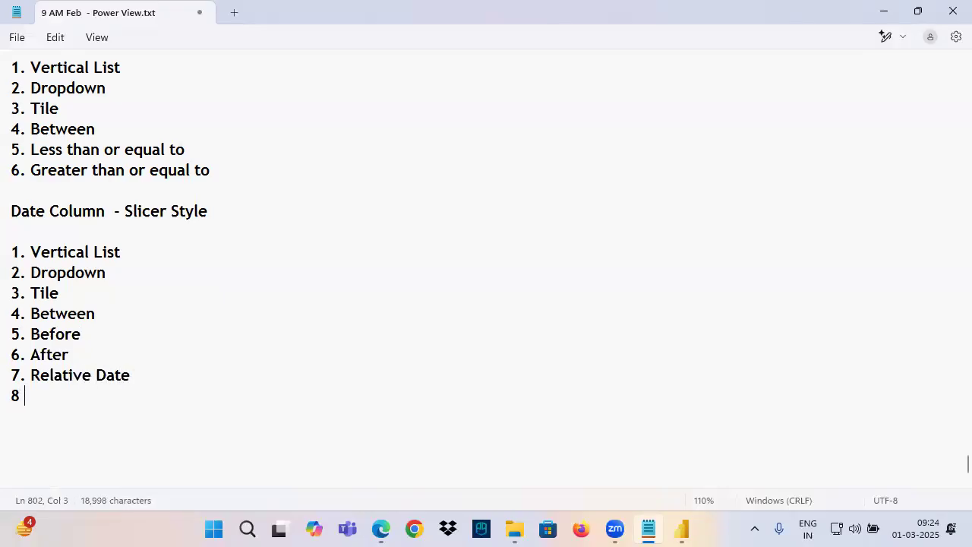
type(". Relative")
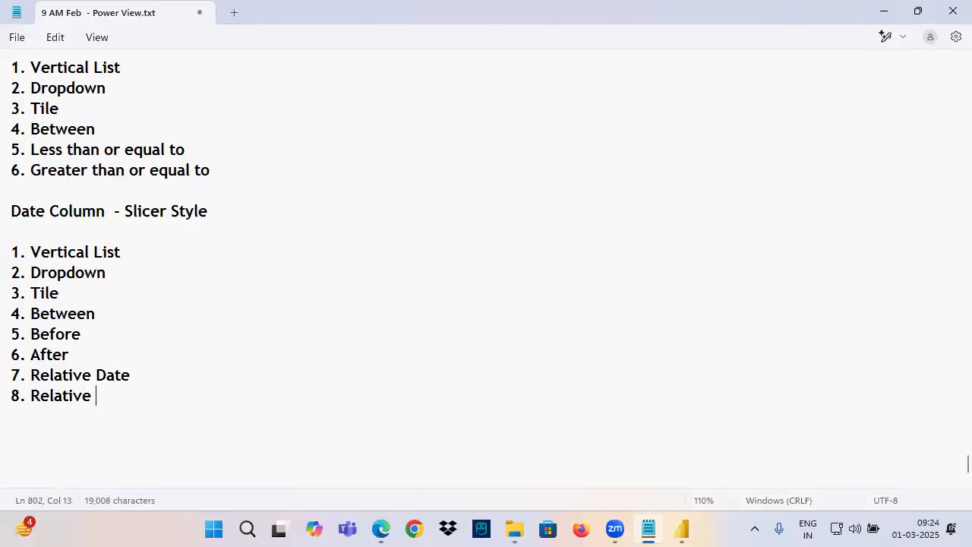
Review the text column slicer styles in the notes, highlighting Vertical List, Dropdown and Tile in turn
scroll(48, 190, "up", 3)
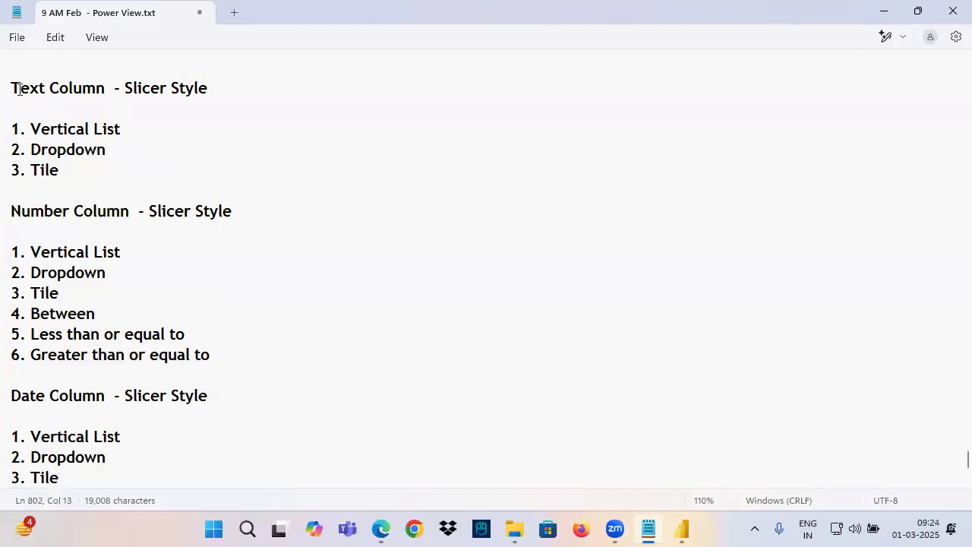
left_click_drag(19, 89, 97, 89)
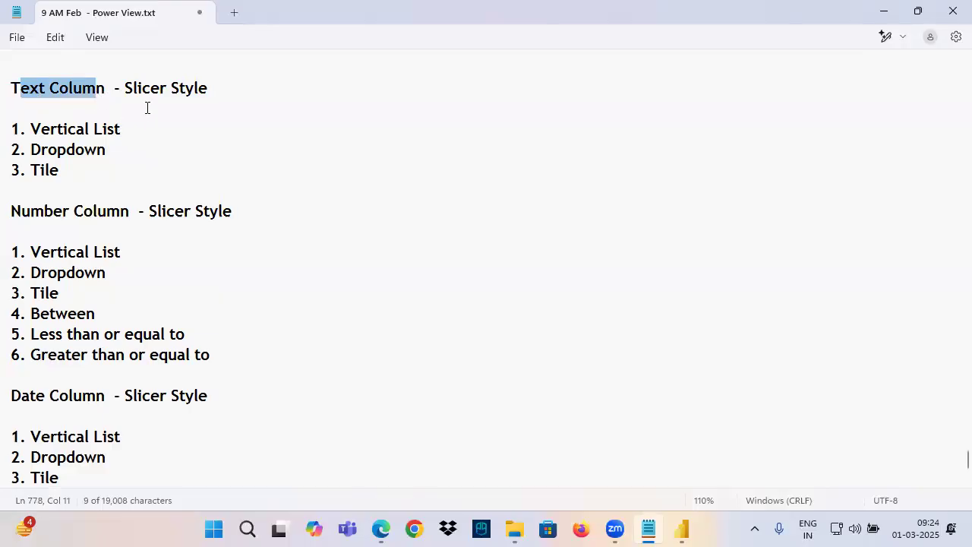
left_click_drag(39, 127, 121, 131)
left_click_drag(31, 150, 106, 149)
left_click_drag(31, 170, 69, 189)
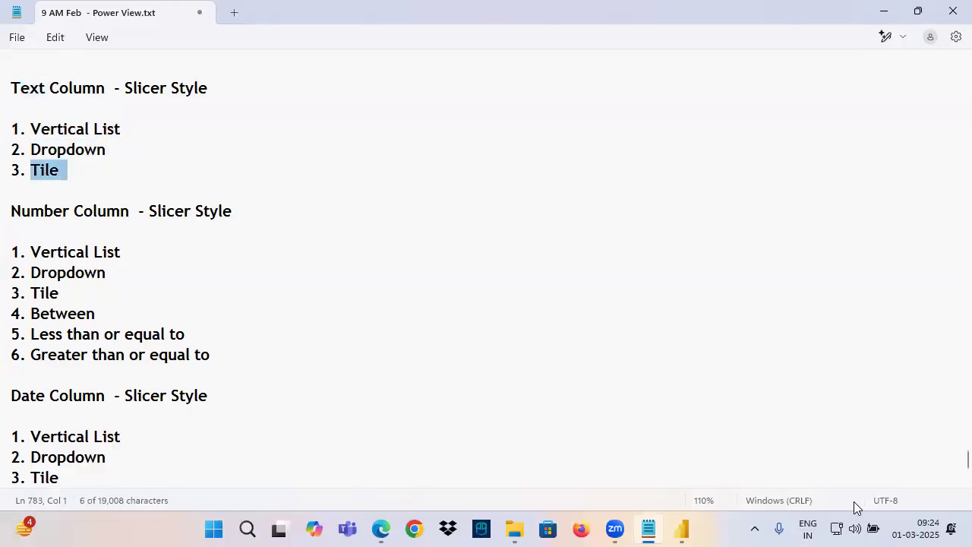
Switch back to Power BI, clear the Order Date slicer's selection and open Page 1 of the report
left_click(681, 529)
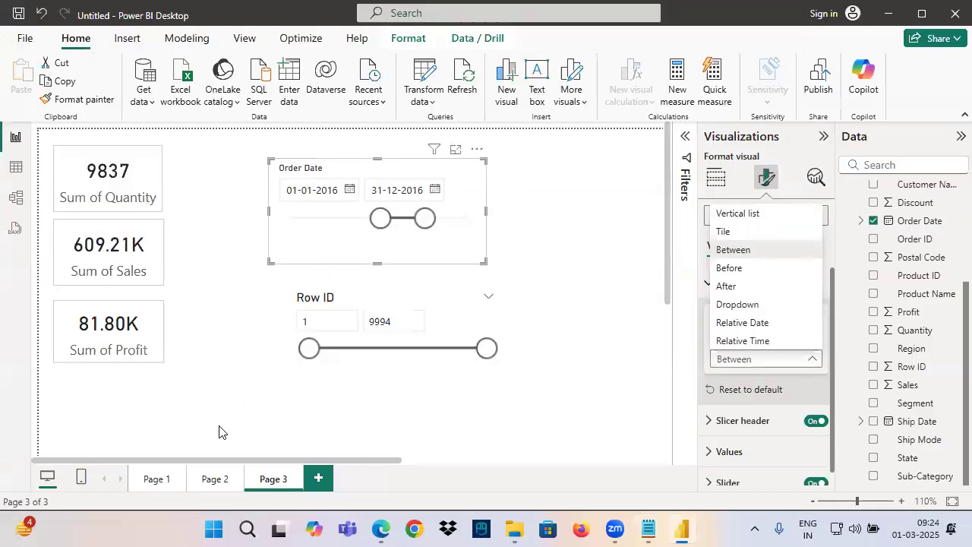
left_click(179, 380)
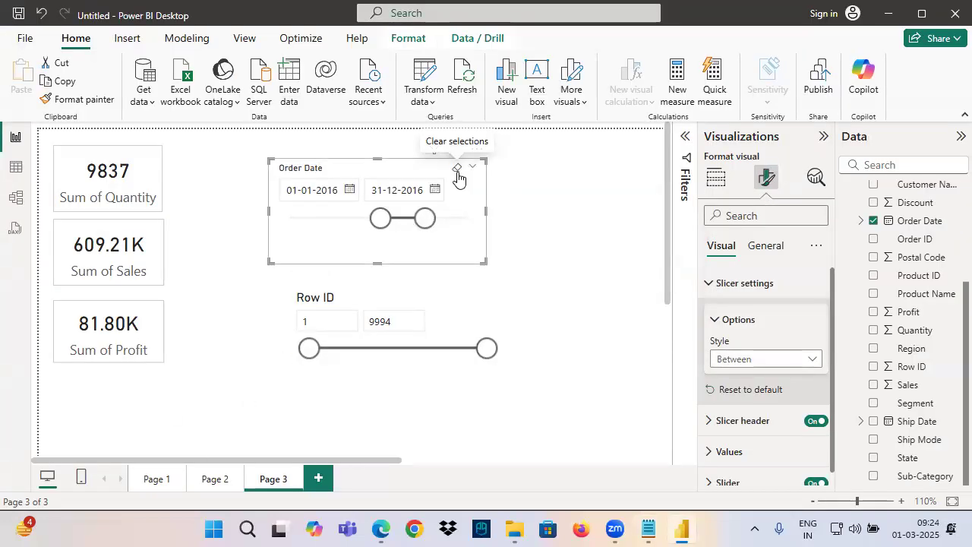
left_click(457, 168)
left_click(157, 477)
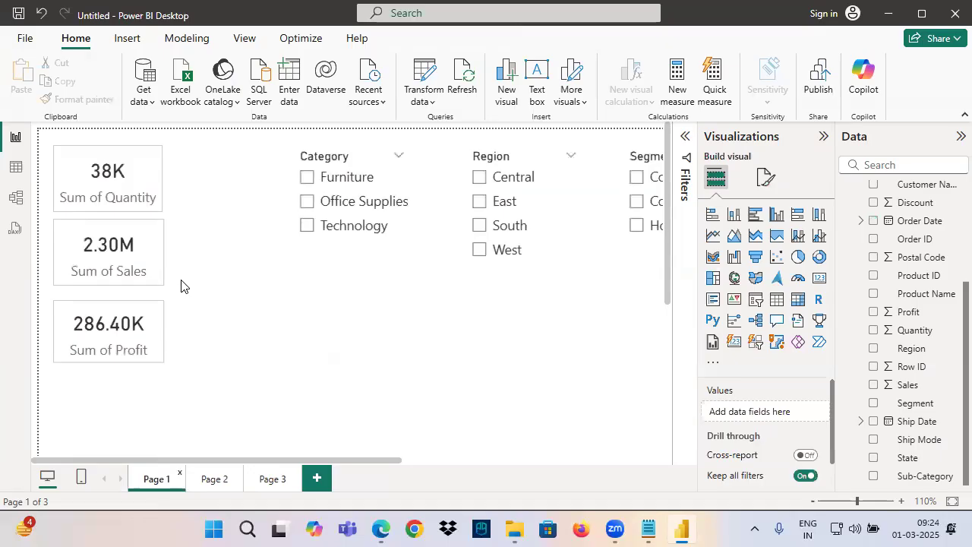
Underline the Category, Region and Segment slicer headings in red pen and draw arrows and strokes around their item lists
left_click(338, 253)
scroll(347, 301, "down", 2)
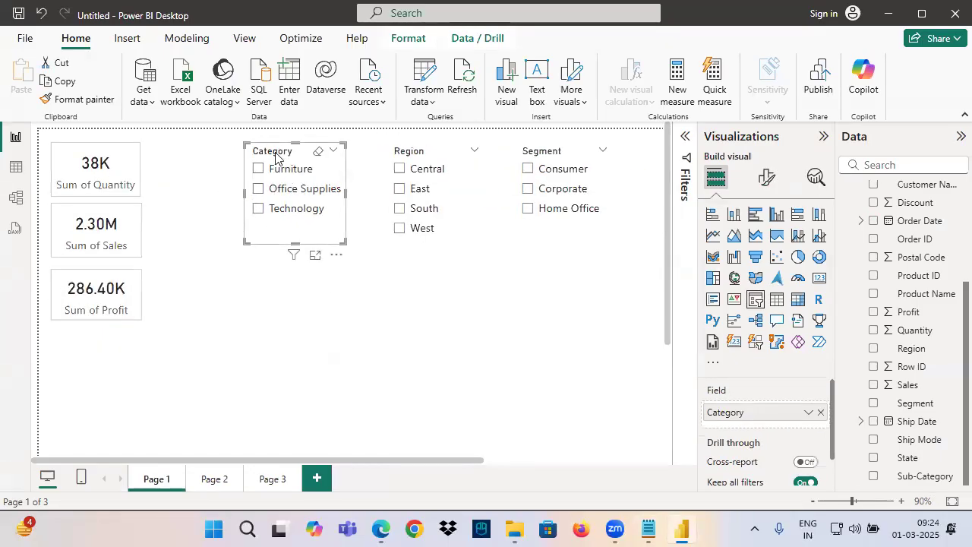
mouse_move(254, 159)
left_mouse_down()
mouse_move(306, 159)
mouse_move(277, 183)
mouse_move(275, 240)
left_mouse_up()
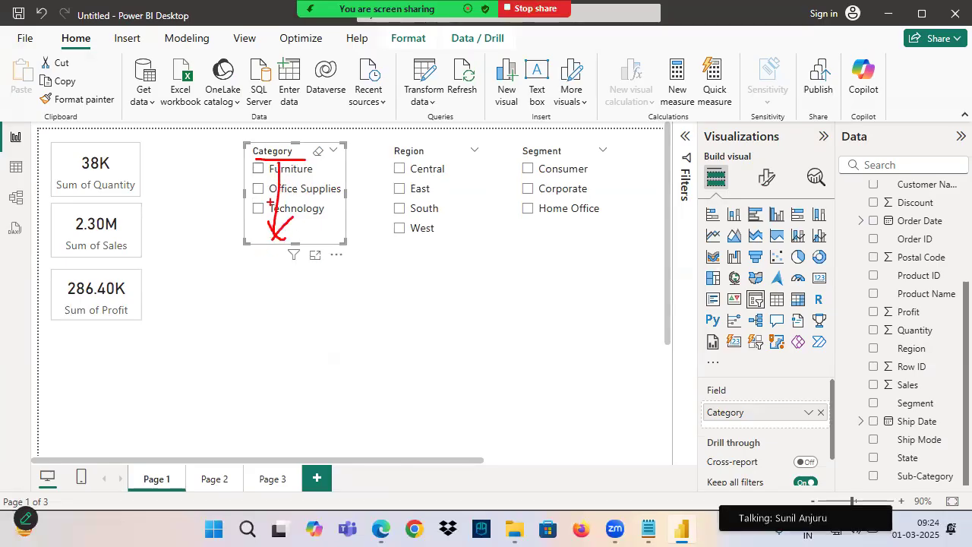
mouse_move(385, 161)
left_mouse_down()
mouse_move(429, 160)
mouse_move(420, 218)
left_mouse_up()
mouse_move(409, 198)
left_mouse_down()
mouse_move(420, 217)
mouse_move(446, 227)
left_mouse_up()
left_click_drag(550, 177, 562, 205)
left_click_drag(574, 177, 562, 213)
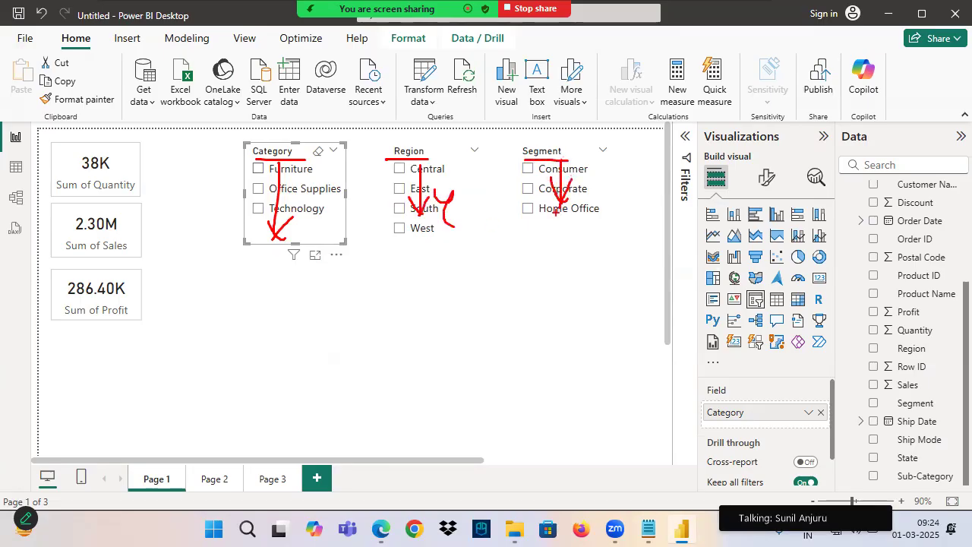
left_click_drag(257, 255, 481, 245)
left_click_drag(545, 234, 601, 221)
mouse_move(399, 272)
left_mouse_down()
mouse_move(413, 280)
mouse_move(418, 263)
left_mouse_up()
left_click_drag(438, 261, 474, 292)
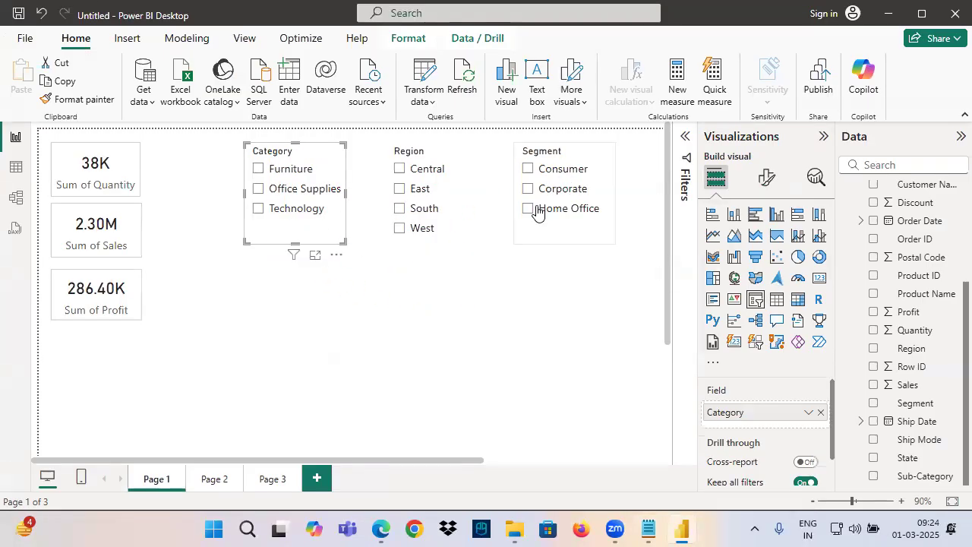
Copy the Quantity, Sales and Profit cards from Page 1 onto a new report page
left_click(91, 162)
left_click(87, 230, "ctrl")
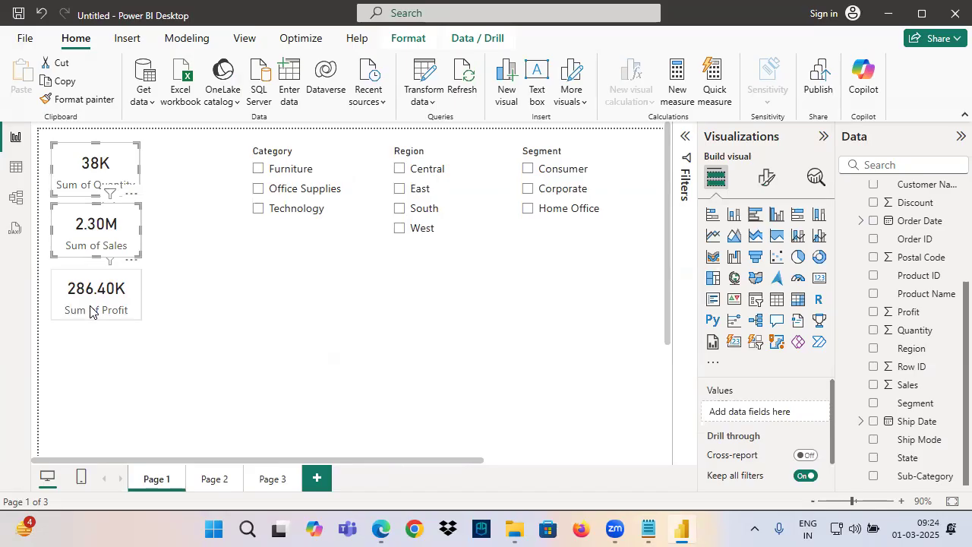
left_click(111, 310, "ctrl")
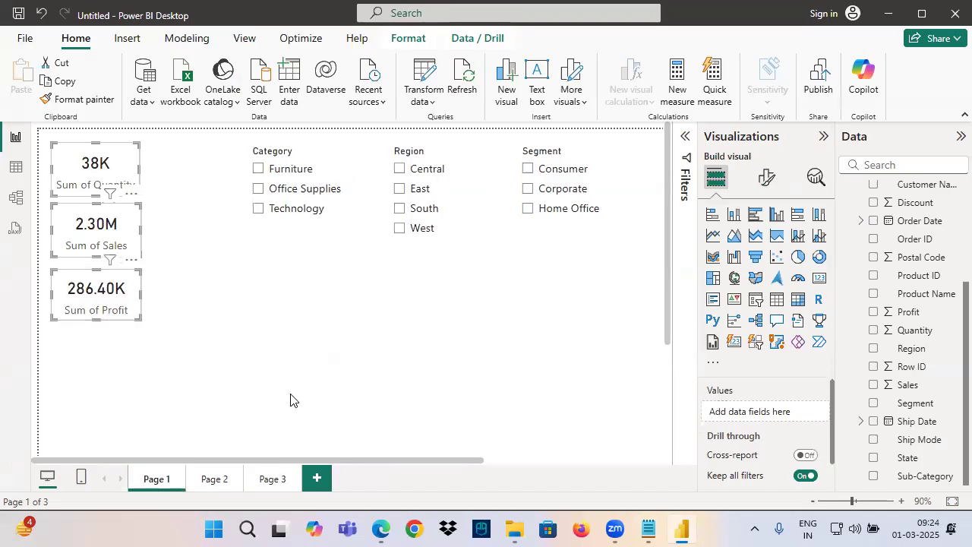
left_click(316, 478)
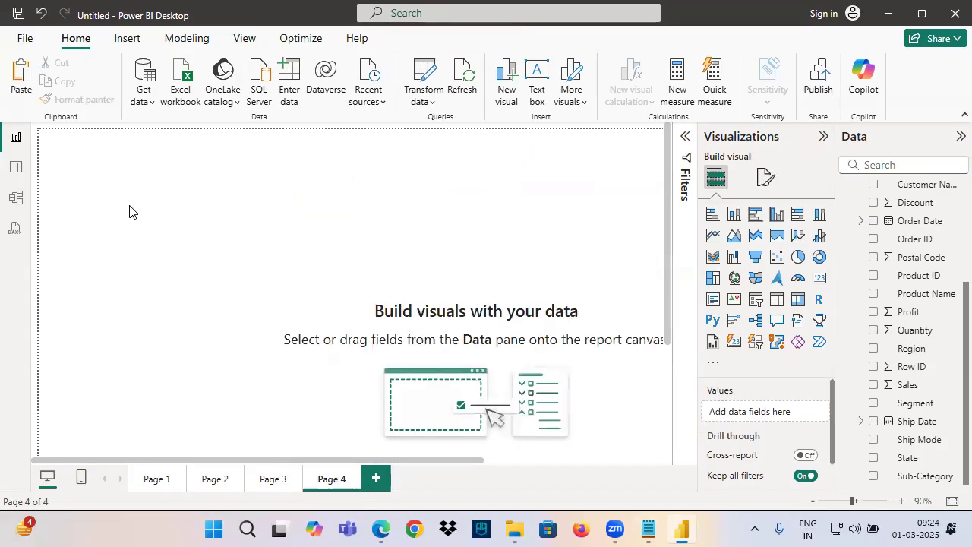
key("ctrl+v")
left_click(288, 206)
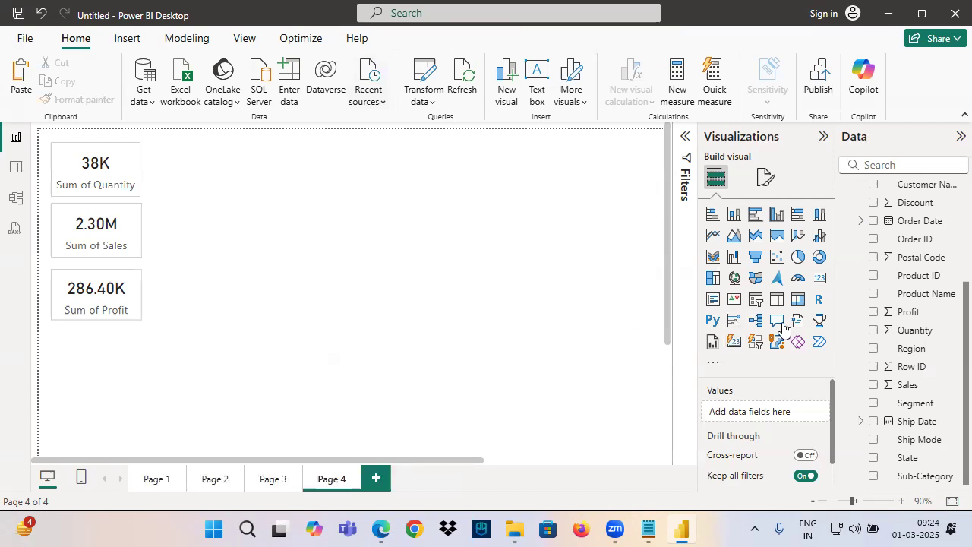
Add a slicer for the State field beside the cards and enlarge it to show more states
left_click(756, 303)
left_click_drag(110, 427, 290, 232)
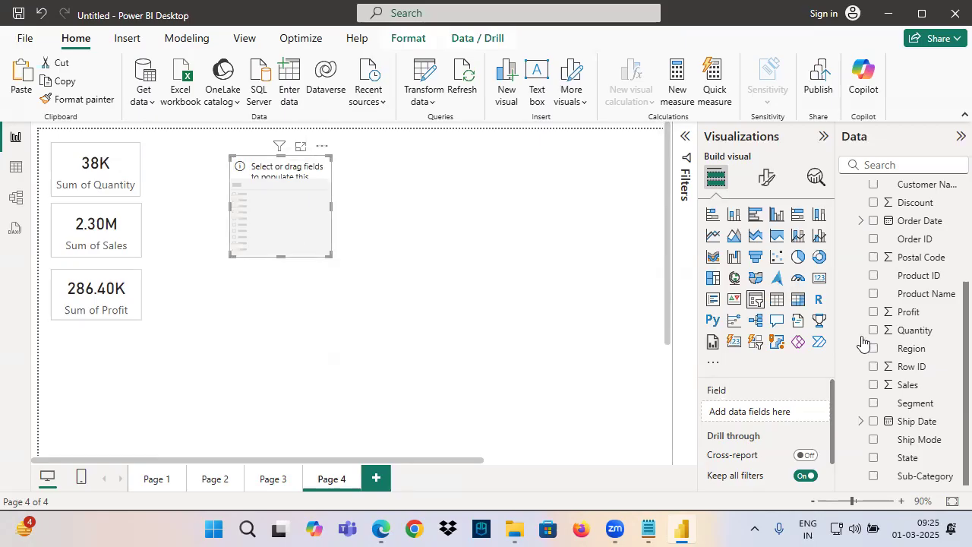
left_click_drag(908, 459, 760, 412)
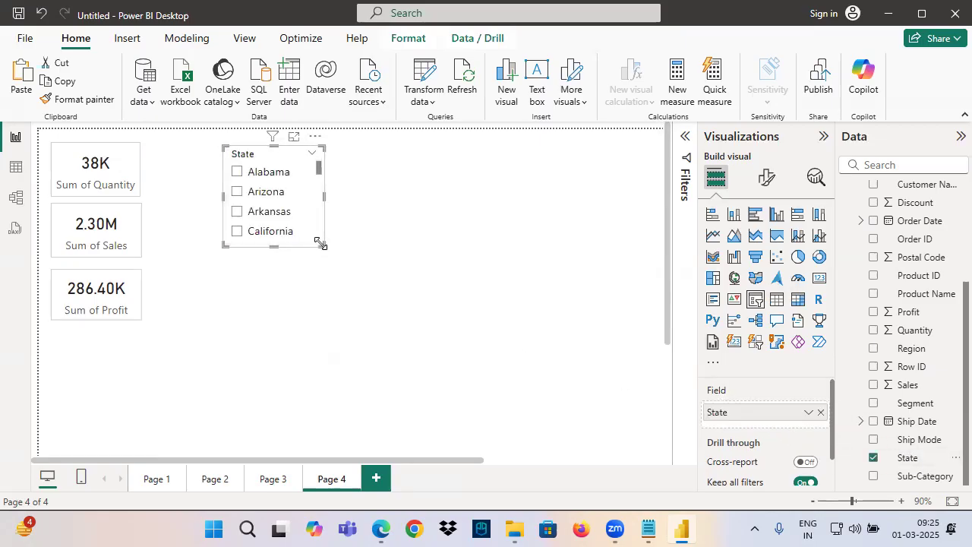
left_click_drag(323, 245, 331, 414)
Check how many distinct values the State column has in the Orders table, and return to the report to browse the State slicer
left_click(16, 167)
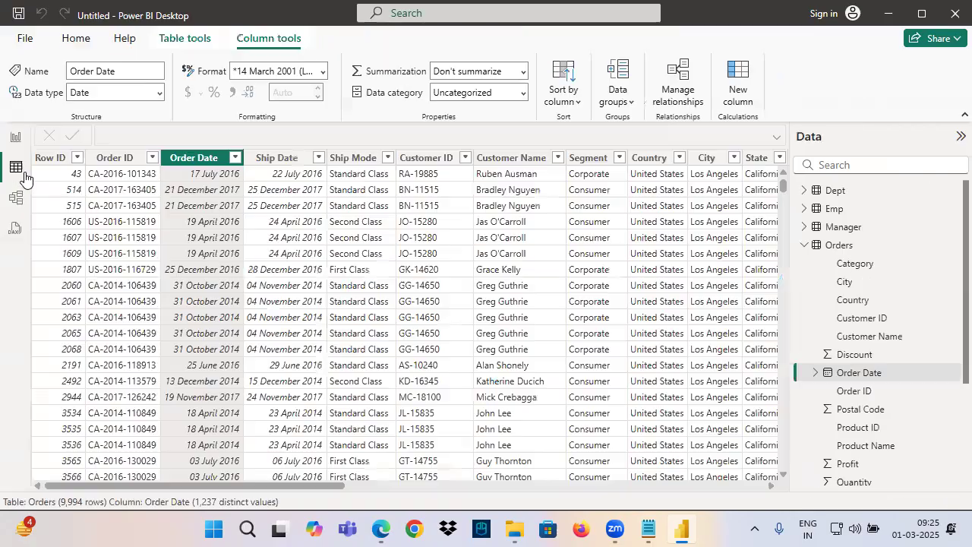
left_click_drag(278, 486, 452, 486)
left_click_drag(538, 516, 547, 517)
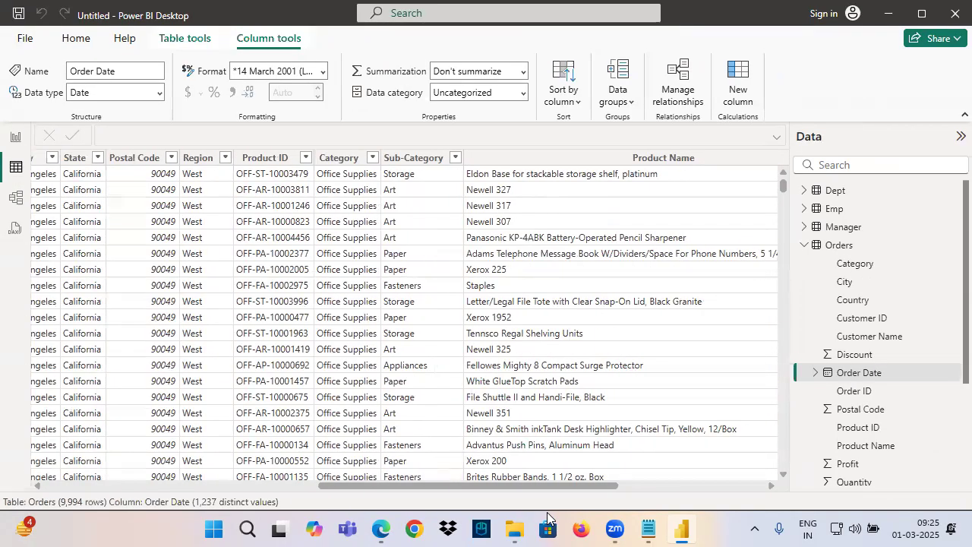
left_click(89, 158)
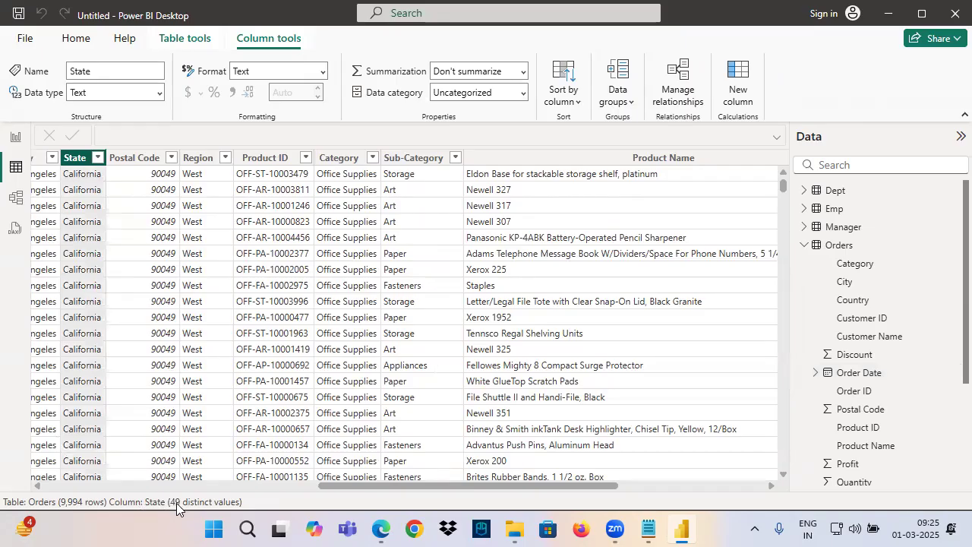
left_click(15, 137)
scroll(266, 286, "down", 5)
scroll(265, 296, "down", 4)
scroll(271, 210, "up", 9)
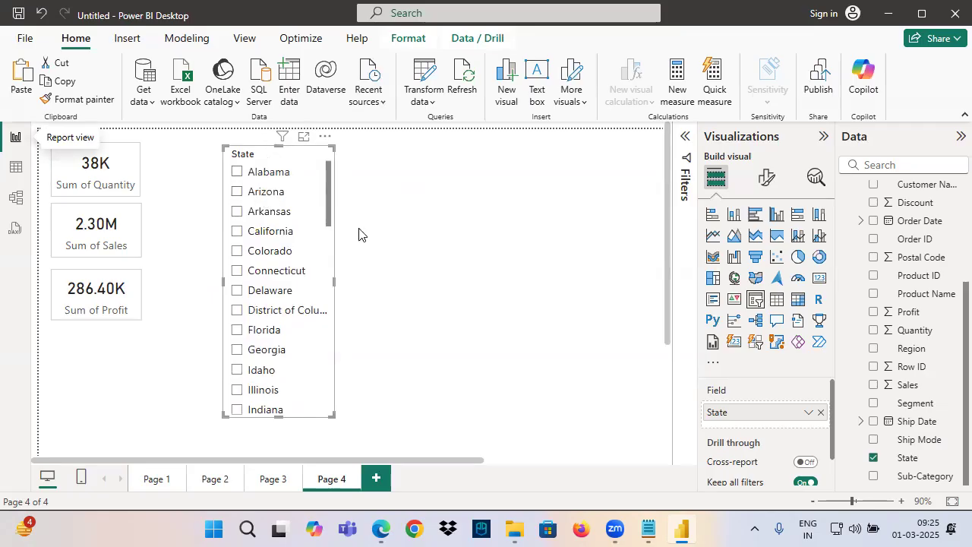
Switch to the notes and append "(Default)" to "1. Vertical List" under the text column slicer styles
left_click(648, 530)
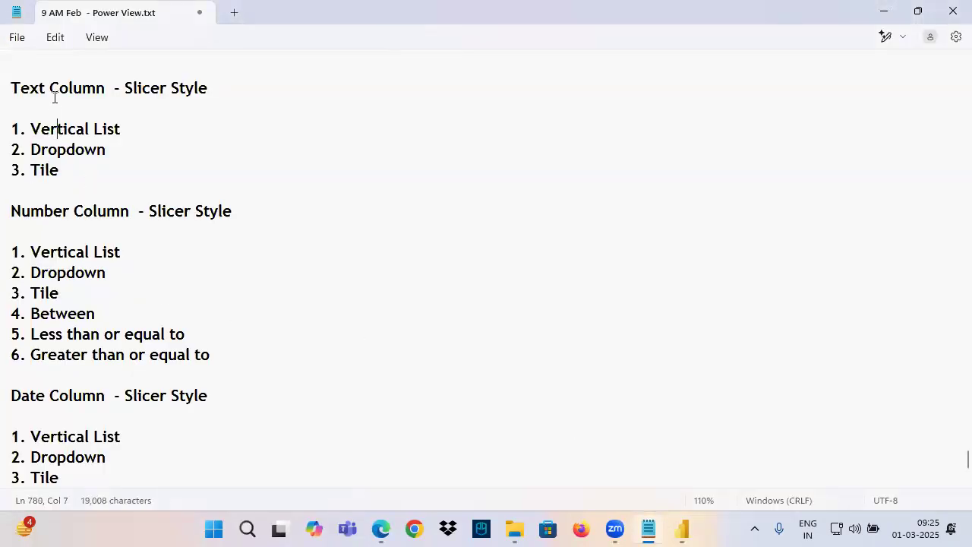
triple_click(89, 91)
left_click(133, 135)
type("(Default")
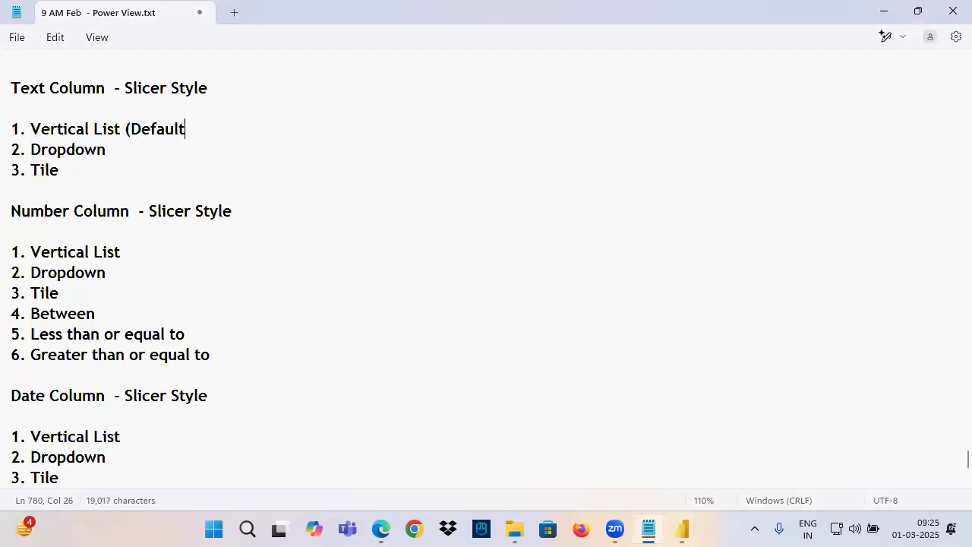
Copy "(Default)" to the end of "4. Between" in the number column list and remove the extra line break
left_click_drag(123, 136, 211, 141)
key("ctrl+c")
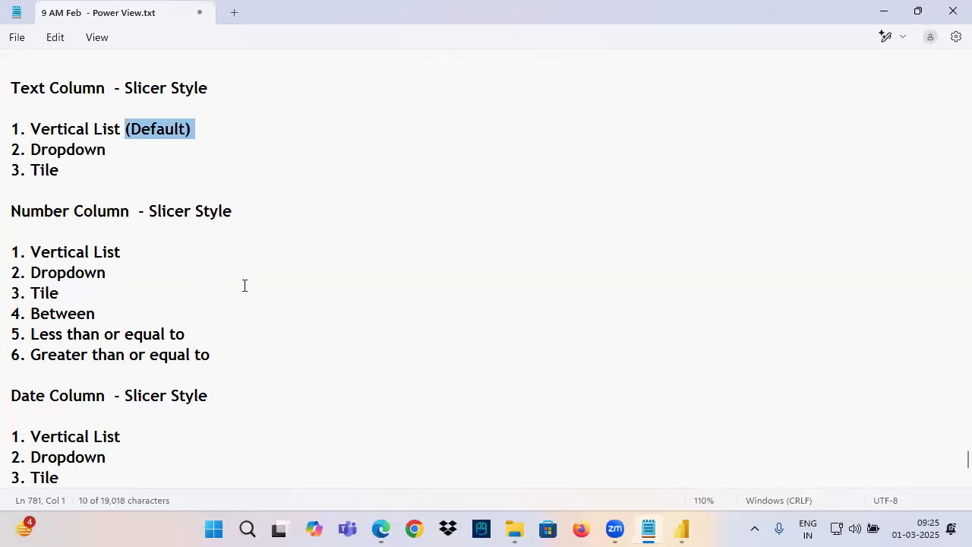
left_click(110, 313)
key("ctrl+v")
left_click(175, 315)
key("Delete")
Mark "4. Between" in the date column slicer style list as "(Default)" and remove the extra line break
left_click(126, 413)
scroll(150, 307, "down", 3)
left_click_drag(41, 252, 199, 421)
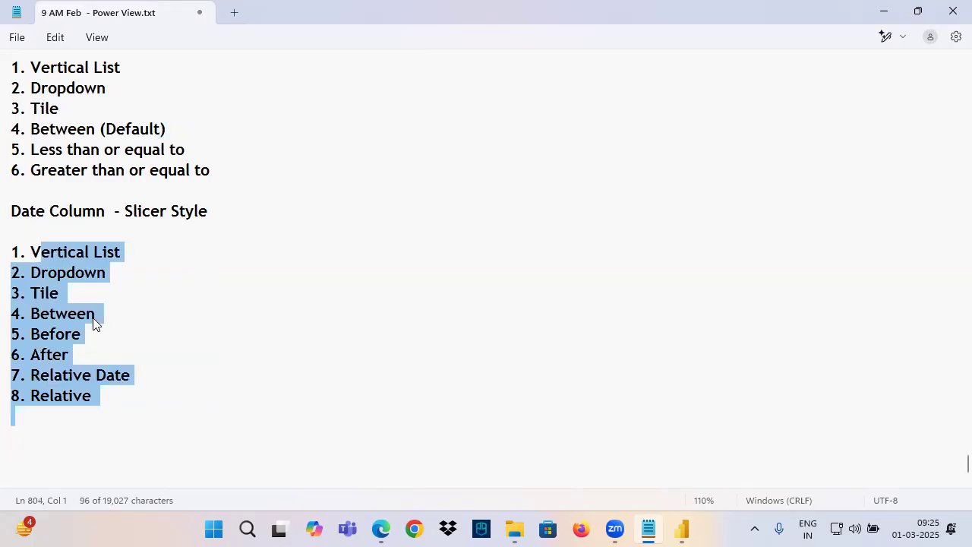
left_click(117, 318)
key("ctrl+v")
left_click(181, 318)
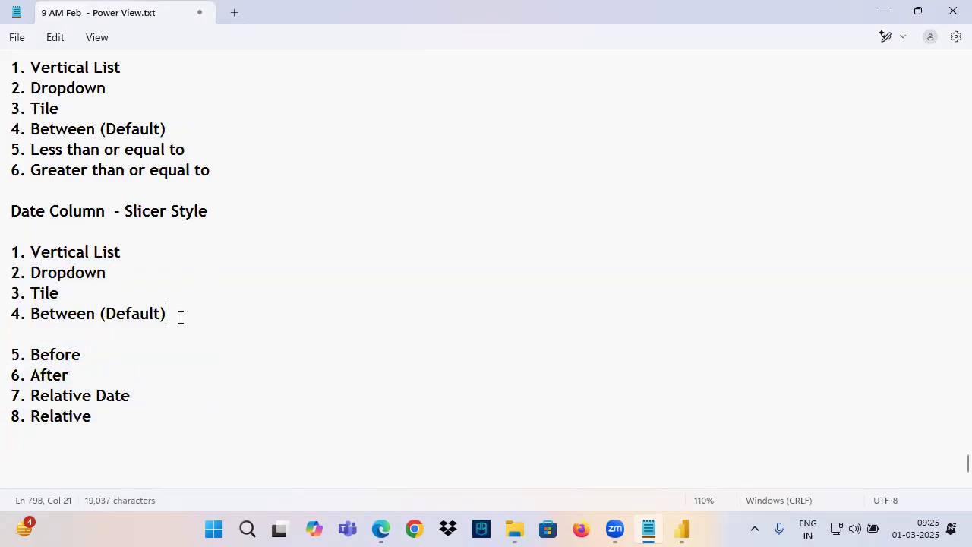
key("Delete")
scroll(97, 211, "up", 3)
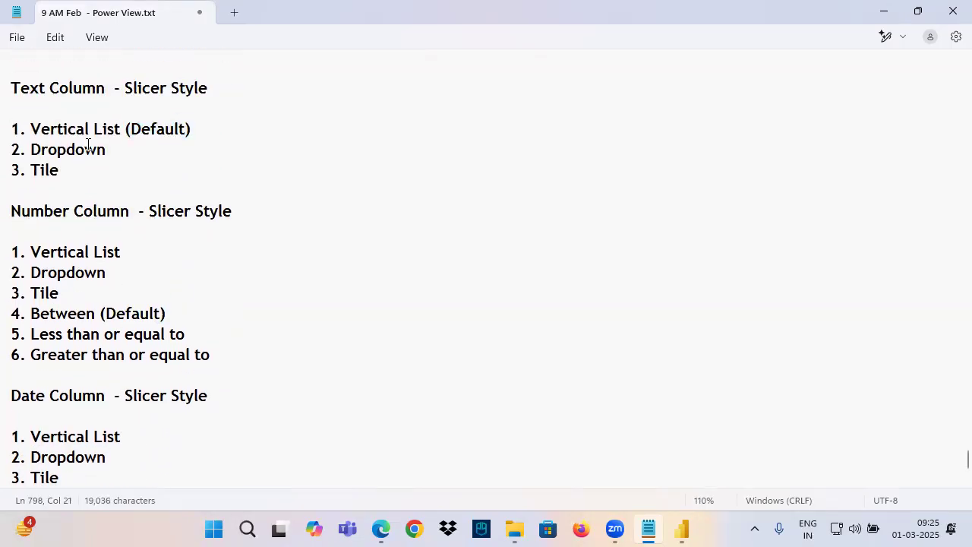
Switch back to Power BI, open the State slicer's style options and align the slicer with the top of the cards
left_click(682, 529)
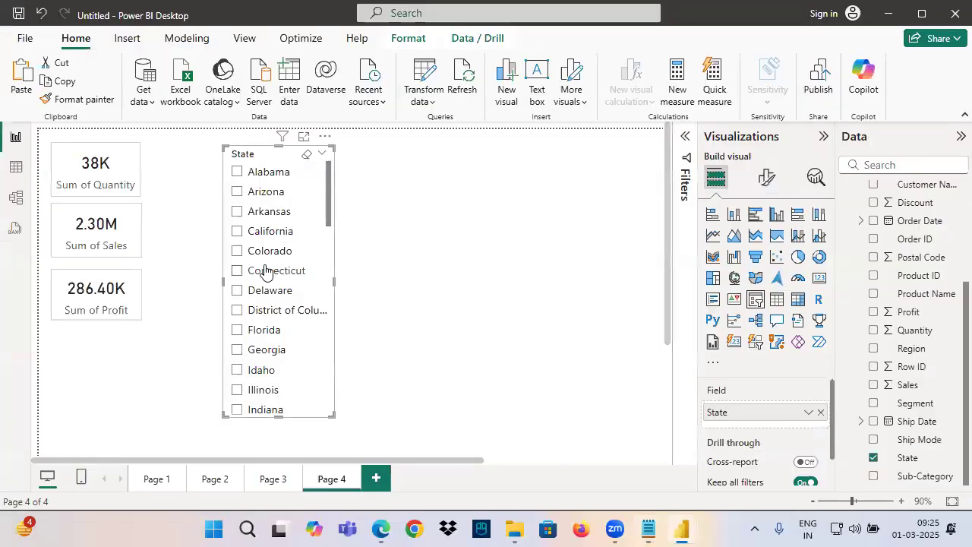
left_click(767, 177)
left_click(748, 287)
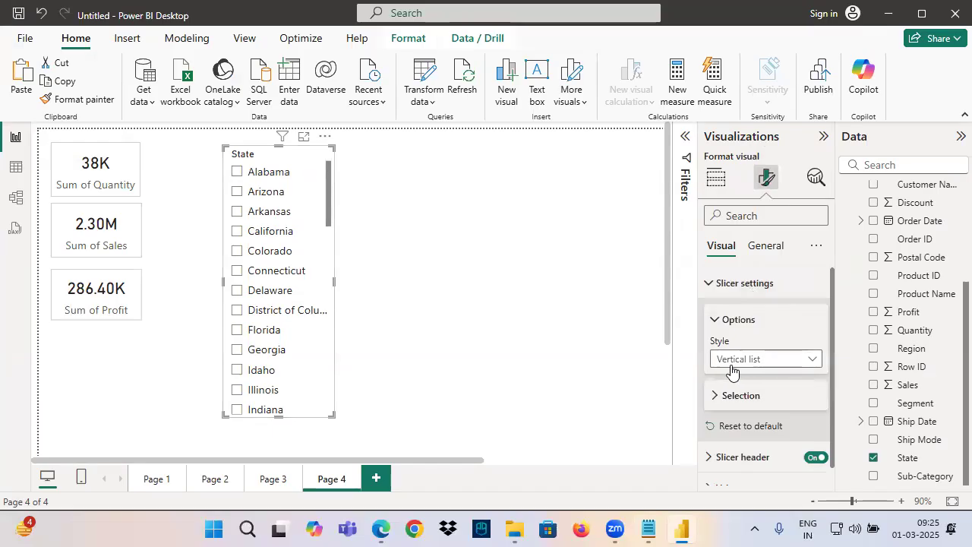
left_click_drag(255, 155, 248, 152)
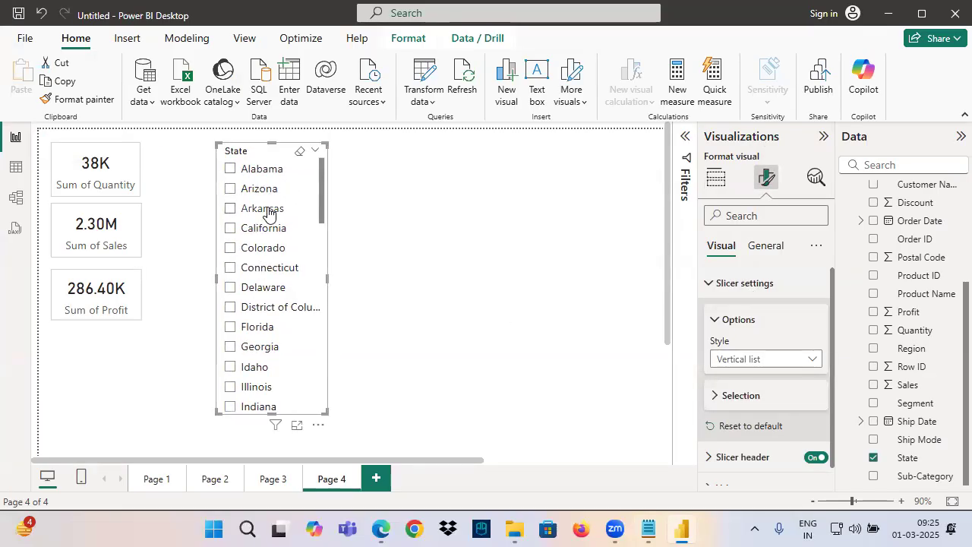
Frame the State slicer with a red rectangle, draw an arrow pointing to it, and clear the annotations
left_click_drag(325, 191, 309, 169)
key("ctrl+2")
left_click_drag(213, 142, 338, 421)
left_click_drag(188, 77, 215, 141)
left_click_drag(191, 123, 209, 141)
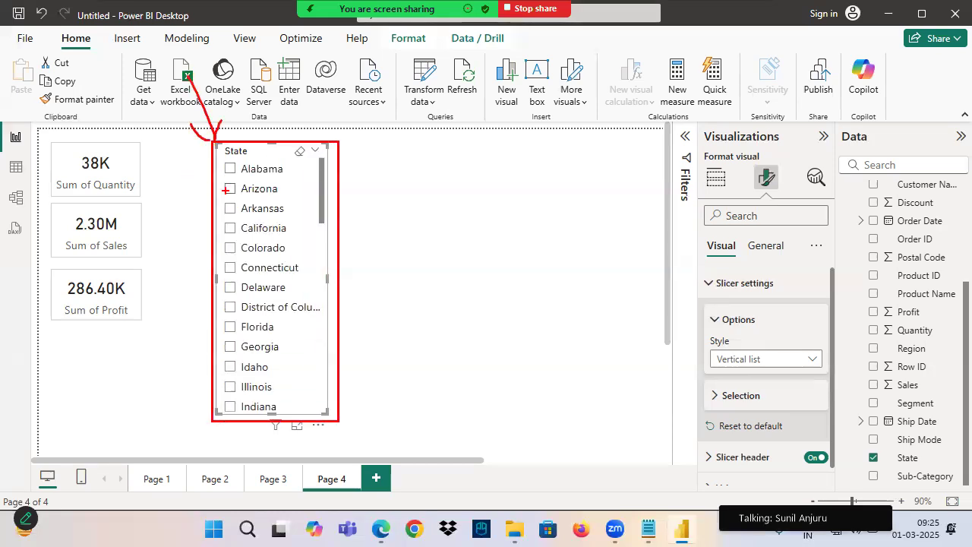
key("Escape")
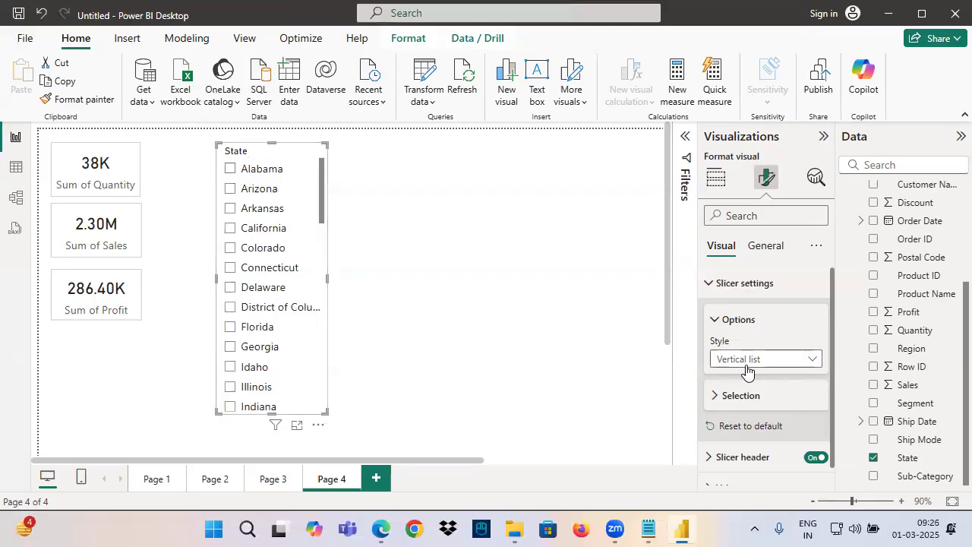
Try the Tile style on the State slicer and set its style to Dropdown
left_click(743, 363)
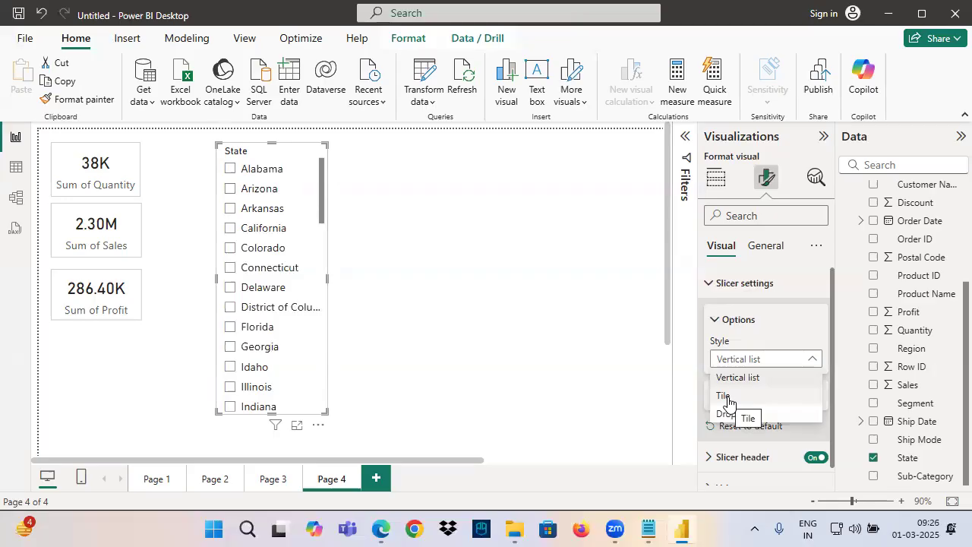
left_click(728, 398)
left_click(739, 361)
left_click(735, 414)
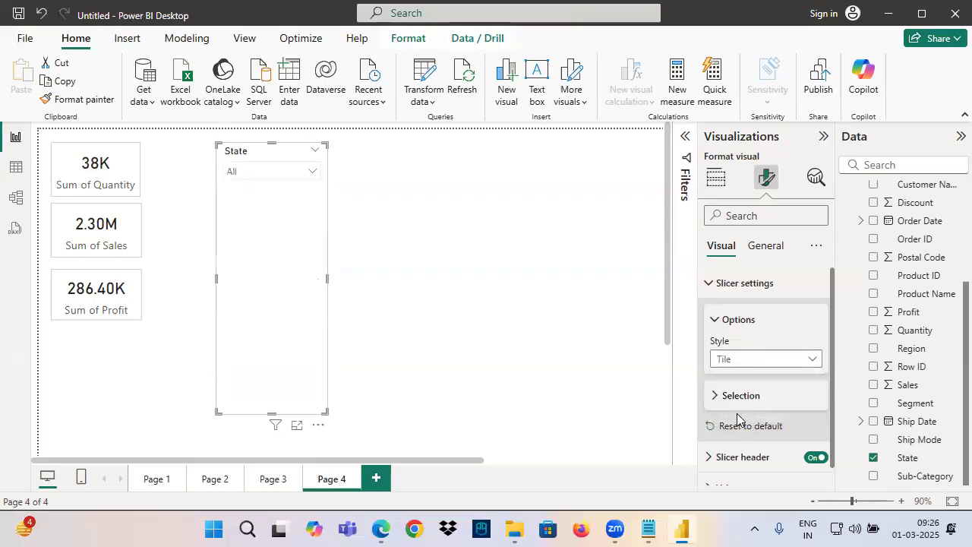
left_click(737, 369)
left_click(738, 413)
left_click(734, 370)
left_click(738, 414)
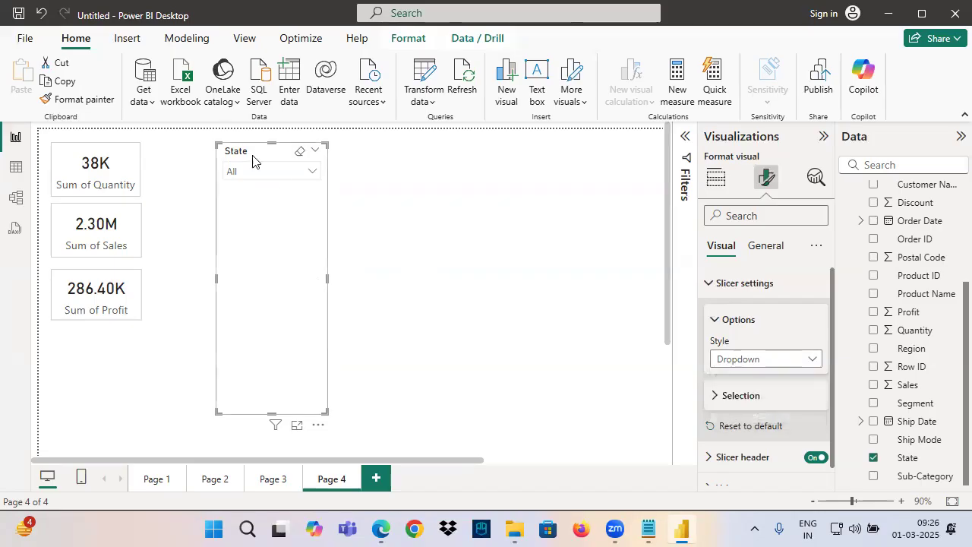
Shorten the State slicer, move it closer to the cards and widen it slightly
left_click_drag(327, 412, 337, 228)
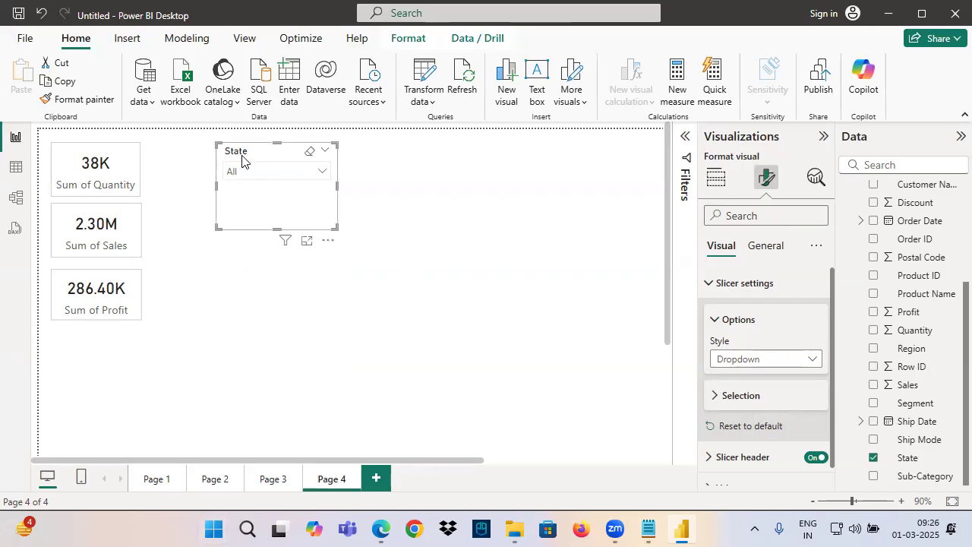
left_click_drag(227, 150, 186, 151)
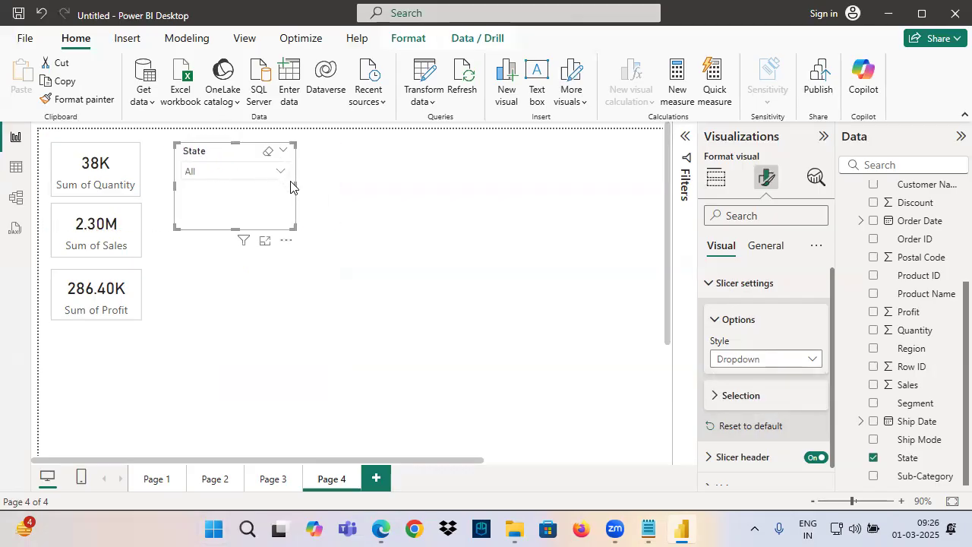
left_click_drag(295, 185, 326, 202)
Open the State dropdown slicer, browse its list of states and collapse it again
left_click(246, 175)
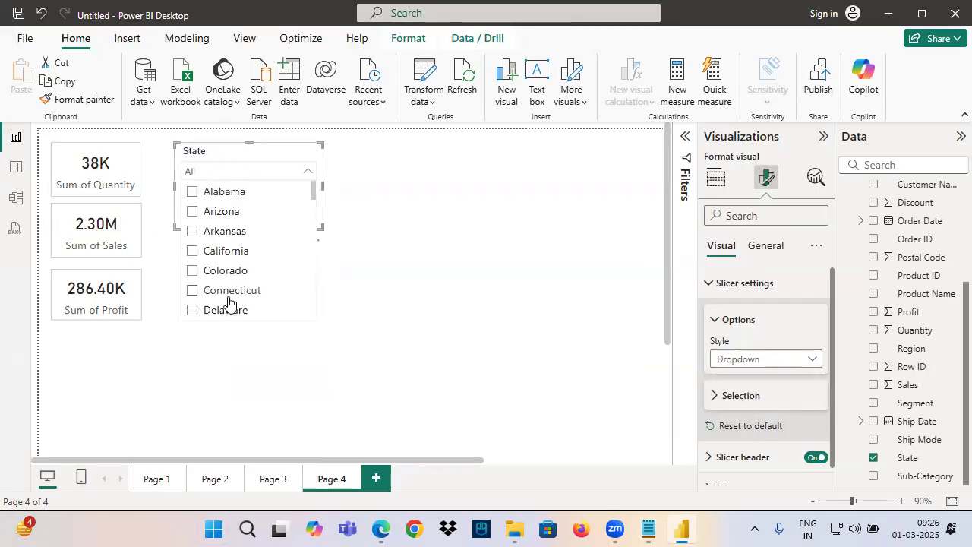
left_click_drag(222, 162, 240, 174)
left_click(246, 187)
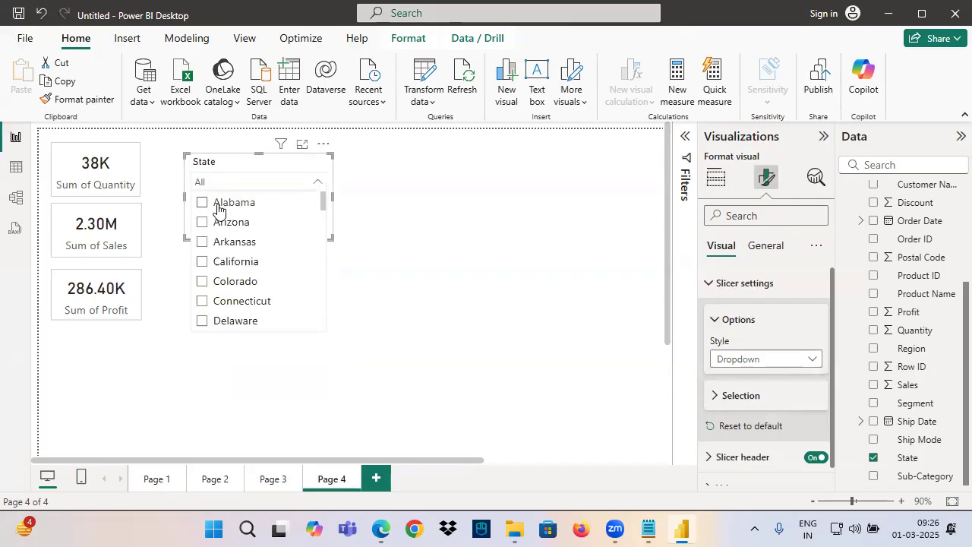
left_click_drag(321, 201, 312, 244)
scroll(228, 242, "up", 5)
left_click(212, 185)
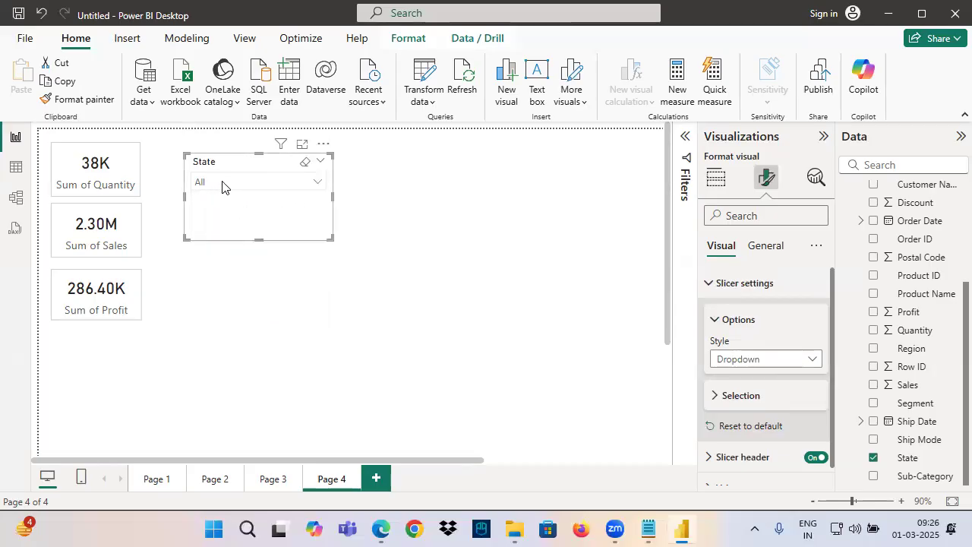
left_click(237, 187)
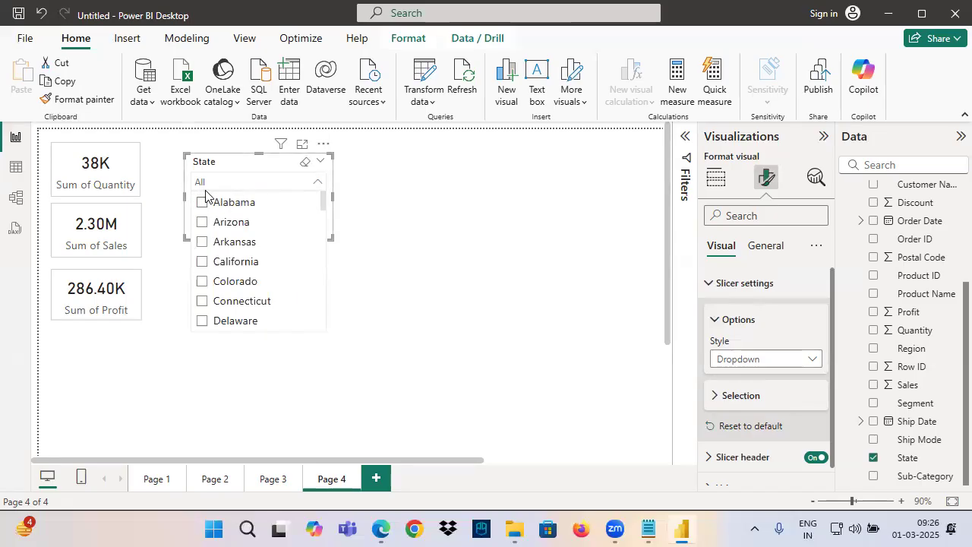
left_click(241, 171)
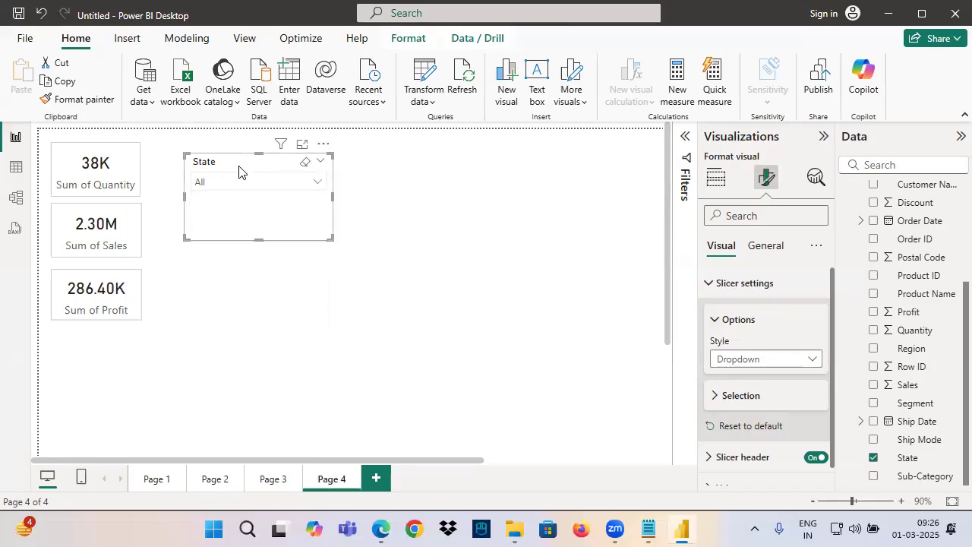
Enable the search option for the State slicer and check the search box in its dropdown list
left_click(323, 146)
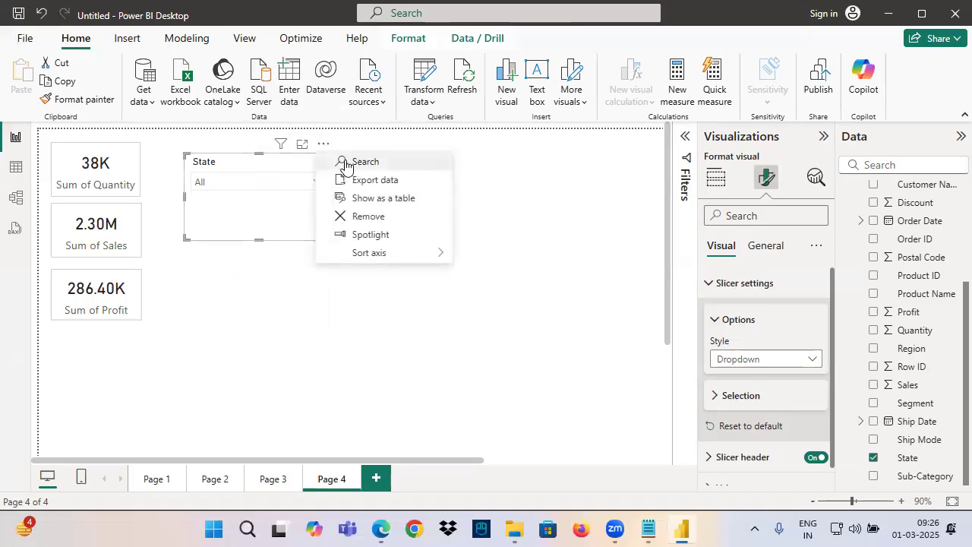
left_click(346, 166)
left_click(272, 185)
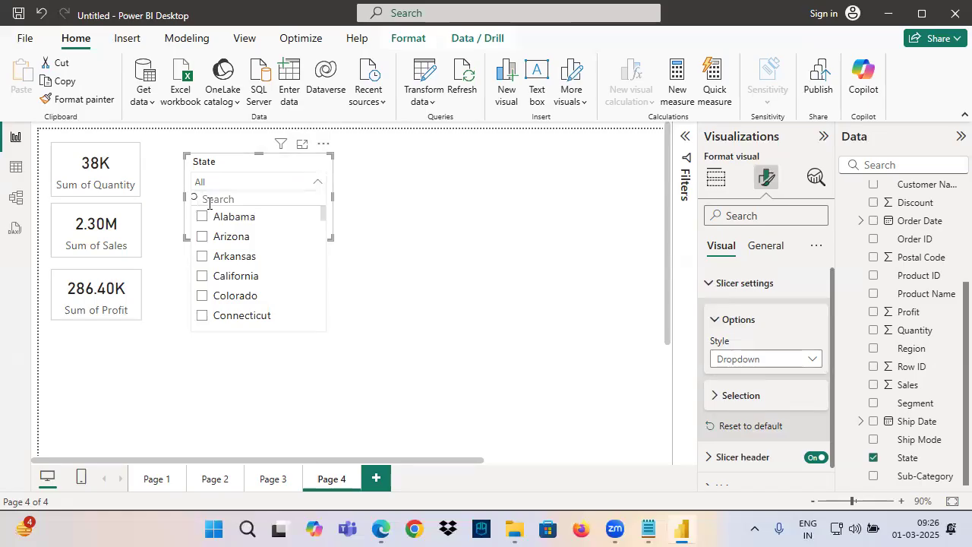
left_click(256, 185)
Align the State slicer with the top card and try filtering by Texas through its search box, clearing the selection again
left_click_drag(249, 149, 246, 152)
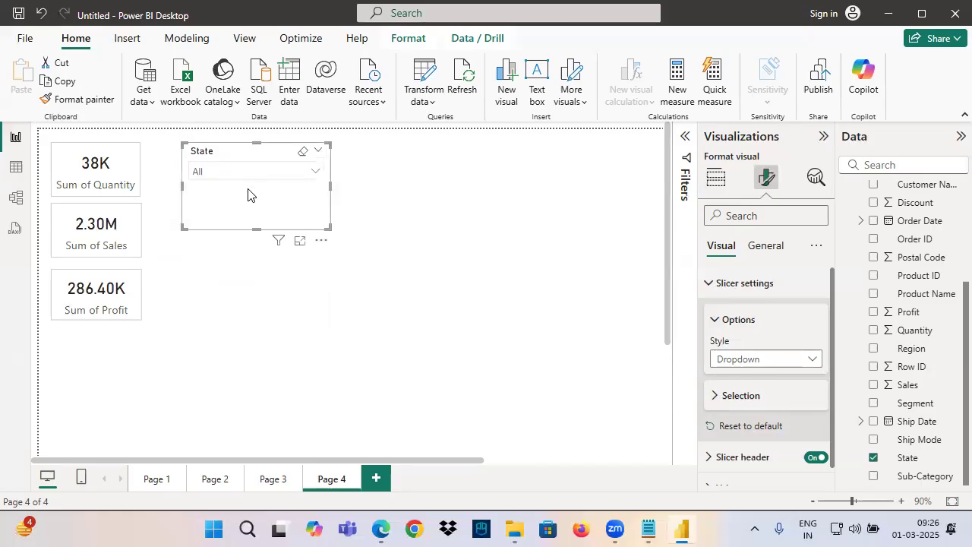
left_click(257, 173)
type("Texas")
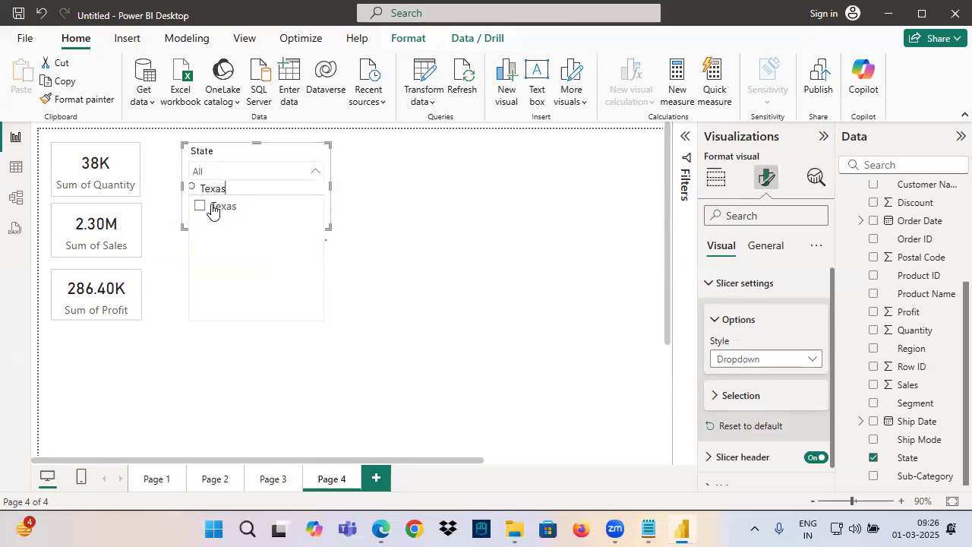
left_click(218, 206)
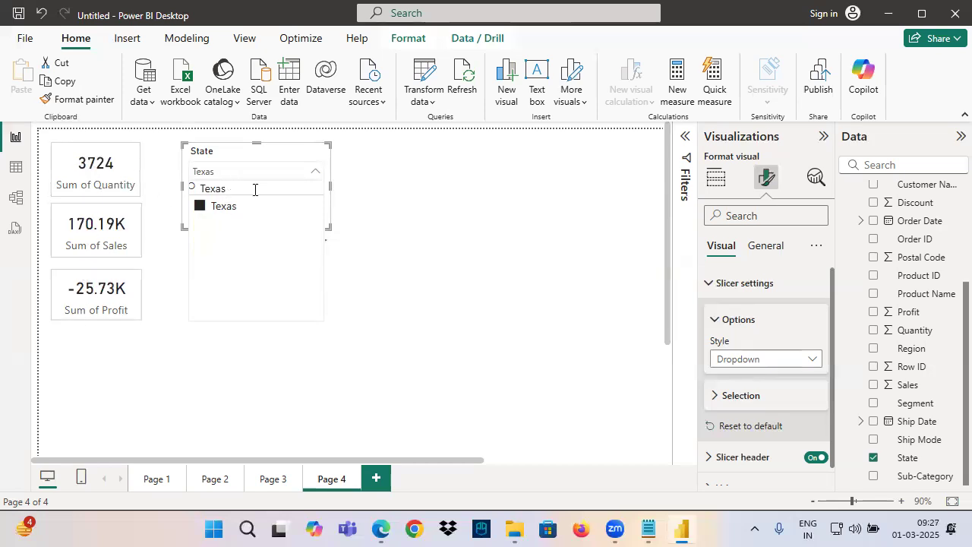
left_click(303, 152)
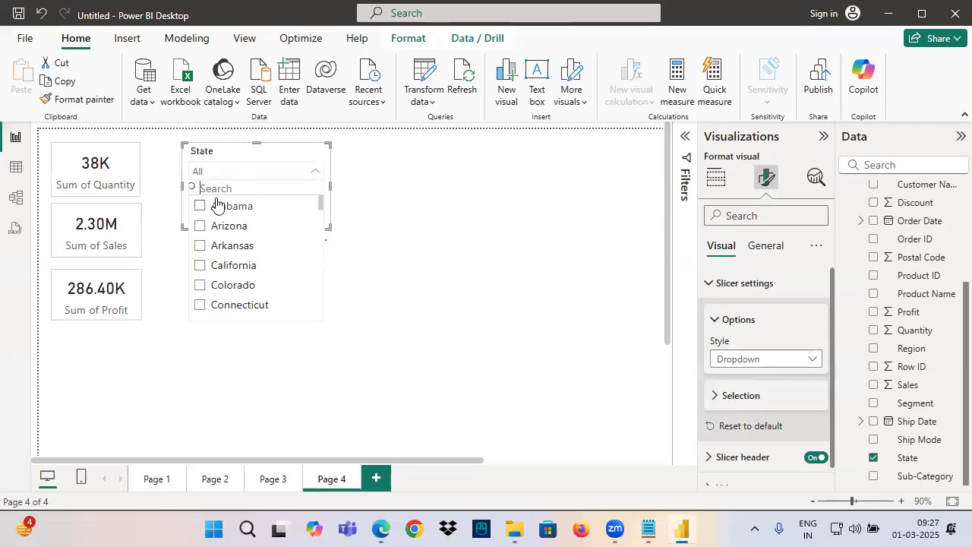
left_click(244, 169)
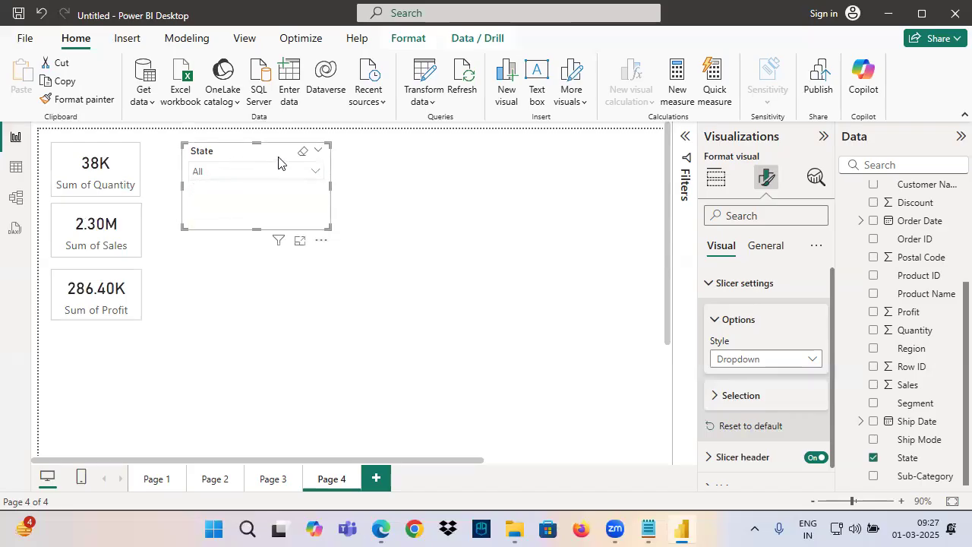
Switch to the Notepad notes to highlight Dropdown under the text column styles, and return to Power BI to open the State list
key("alt+Tab")
left_click_drag(38, 150, 105, 154)
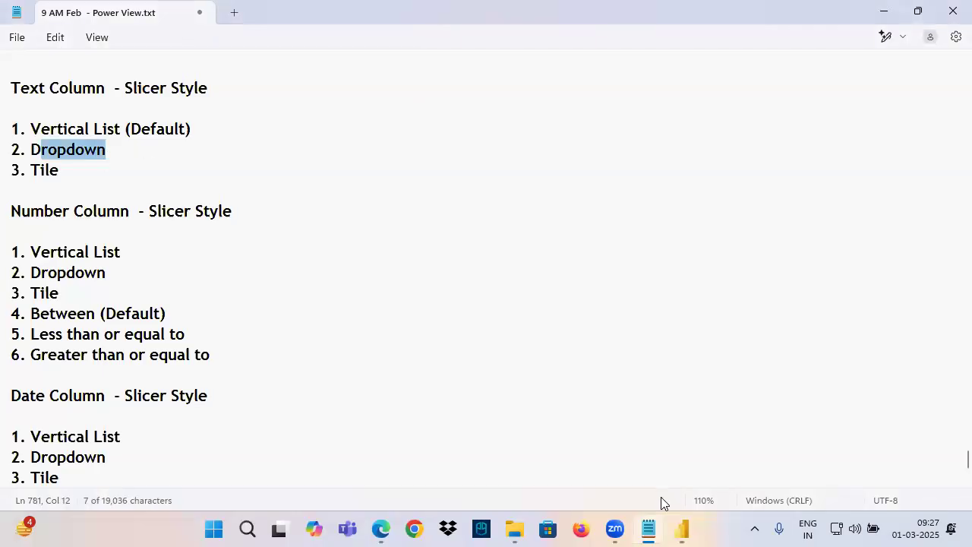
left_click(681, 529)
left_click(258, 180)
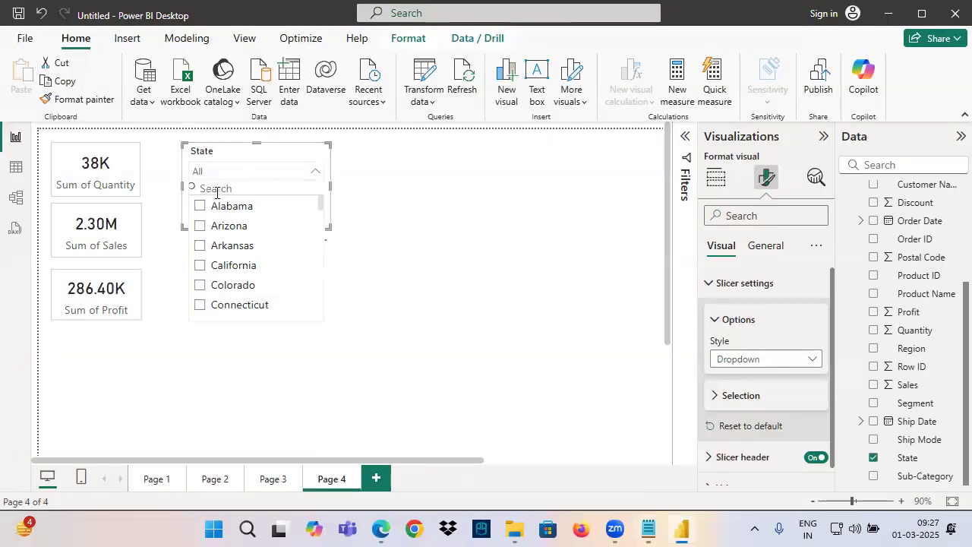
Try filtering Page 1 by Furniture in the Category slicer and deselect it again
left_click(156, 480)
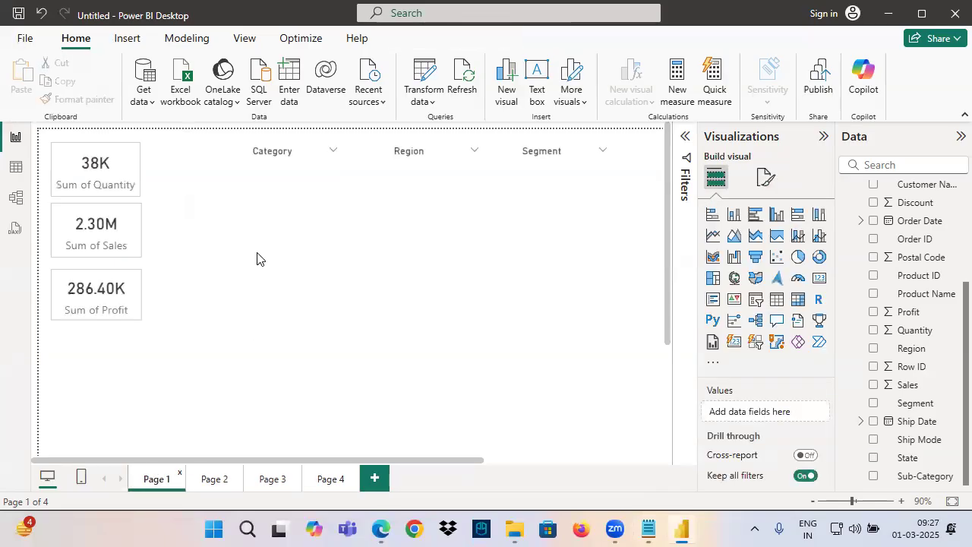
left_click(278, 170)
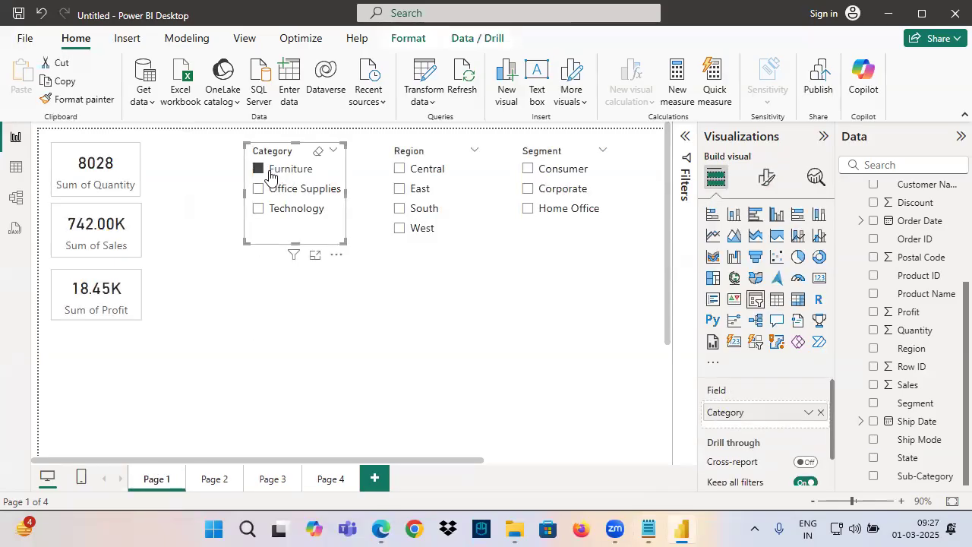
left_click(272, 169)
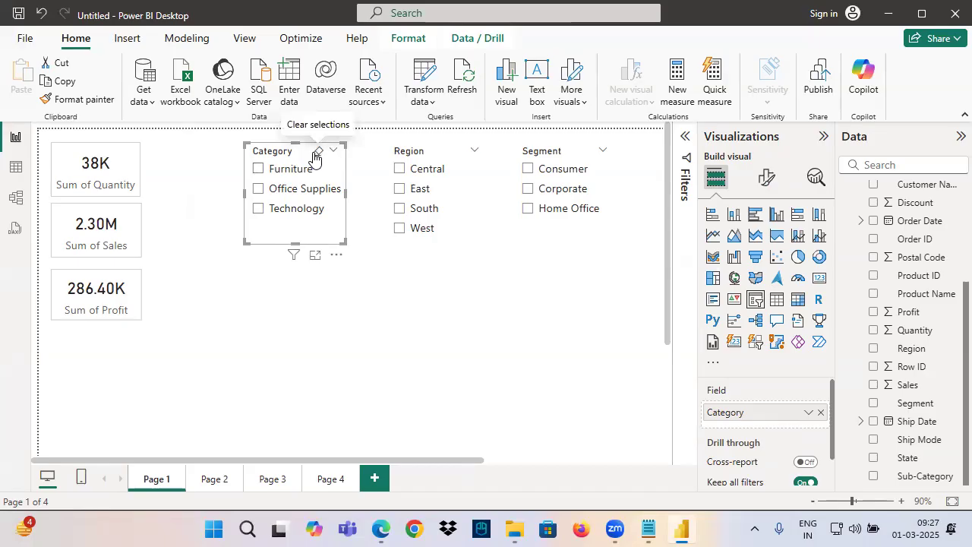
Shift the Category slicer slightly down and try its search option, turning it off again
left_click_drag(288, 152, 282, 161)
left_click(330, 143)
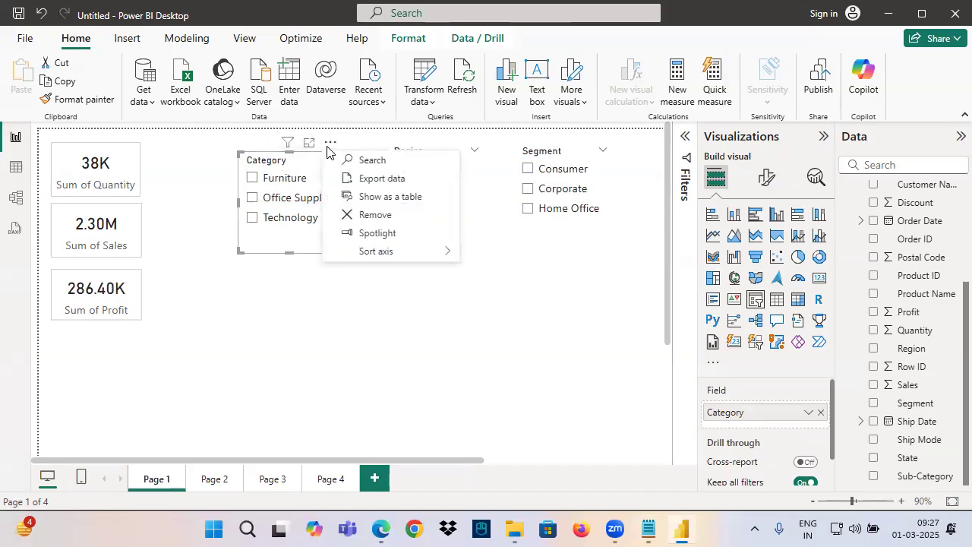
left_click(355, 164)
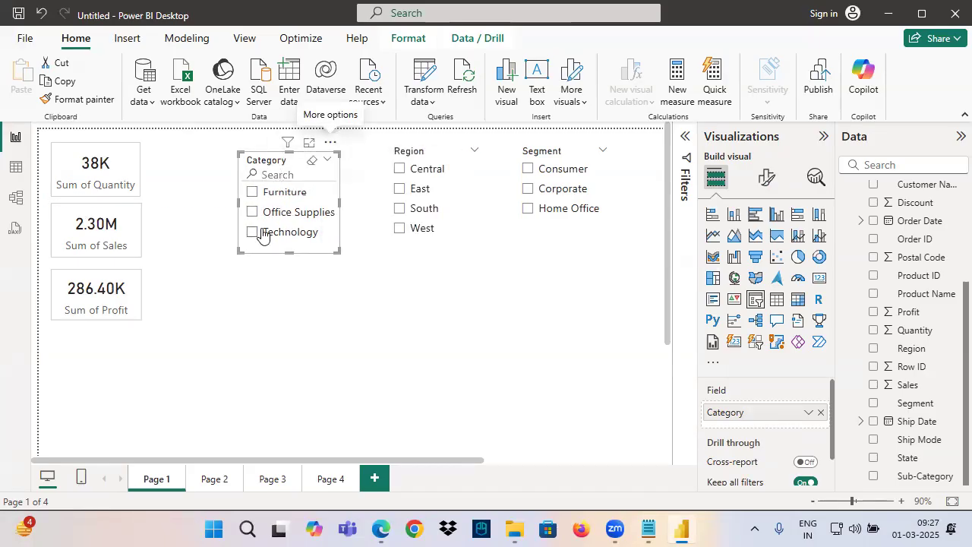
left_click(330, 142)
left_click(359, 161)
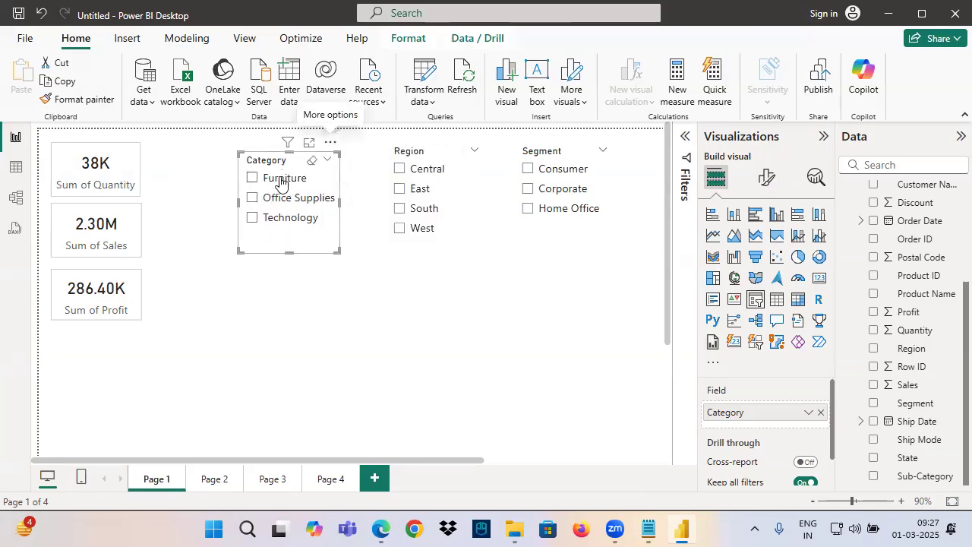
Return to Page 4 and move the State slicer away from the cards to leave room for another slicer
left_click(331, 478)
left_click(217, 198)
left_click_drag(219, 202, 424, 205)
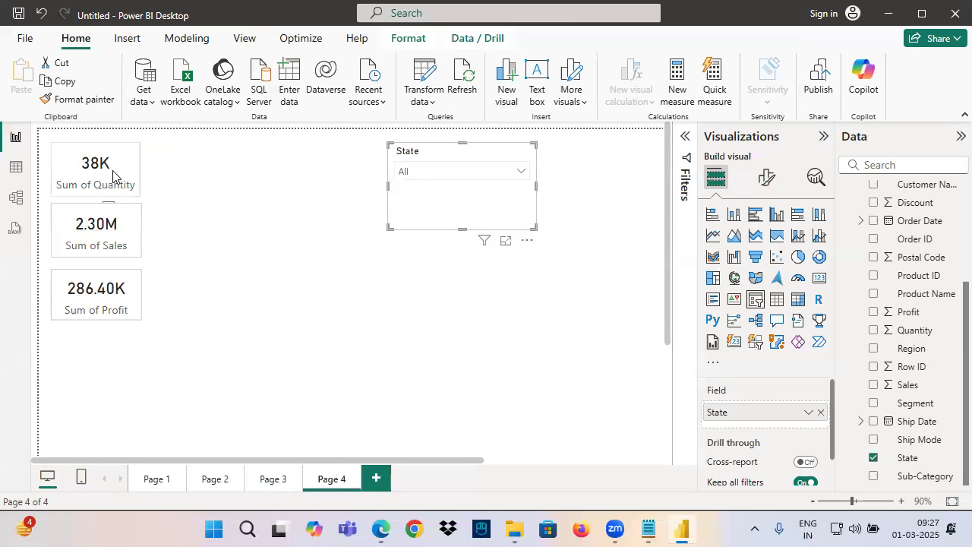
left_click_drag(184, 142, 163, 161)
left_click_drag(190, 151, 202, 166)
left_click_drag(193, 156, 217, 153)
left_click_drag(156, 183, 229, 170)
mouse_move(246, 155)
left_mouse_down()
mouse_move(373, 81)
mouse_move(409, 146)
left_mouse_up()
left_click_drag(384, 121, 409, 148)
left_click_drag(424, 113, 410, 148)
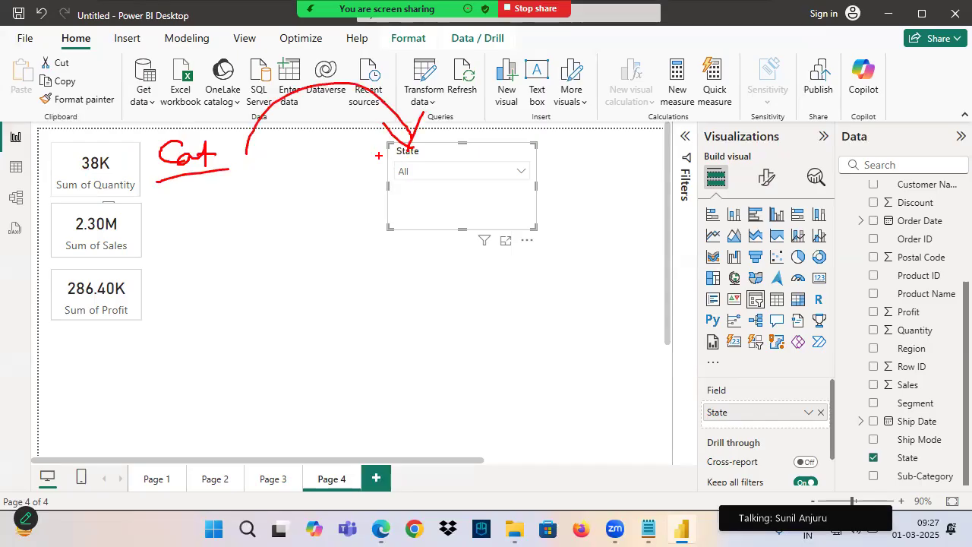
left_click(330, 172)
Add a slicer for the Orders Category field between the cards and the State slicer, aligned with the top card
left_click(755, 299)
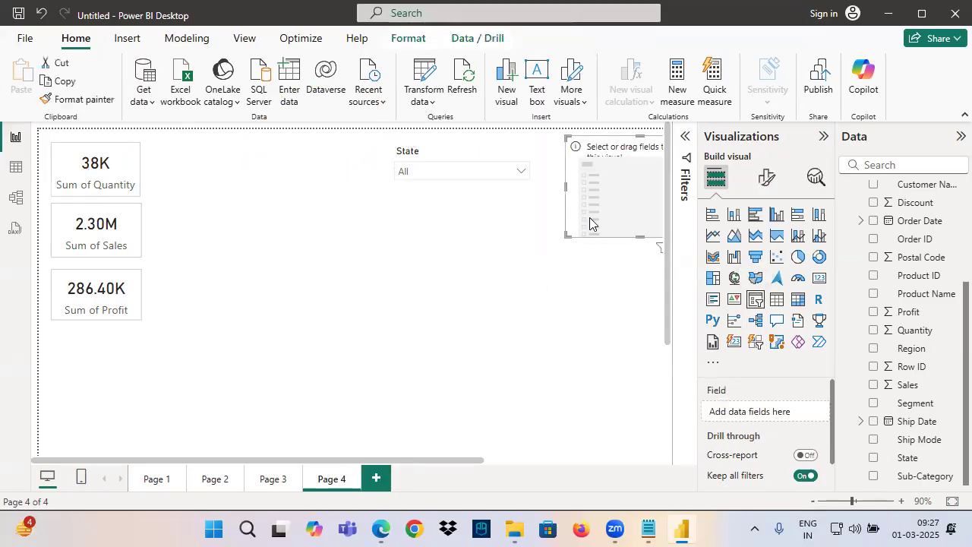
left_click_drag(590, 222, 204, 222)
scroll(911, 380, "up", 5)
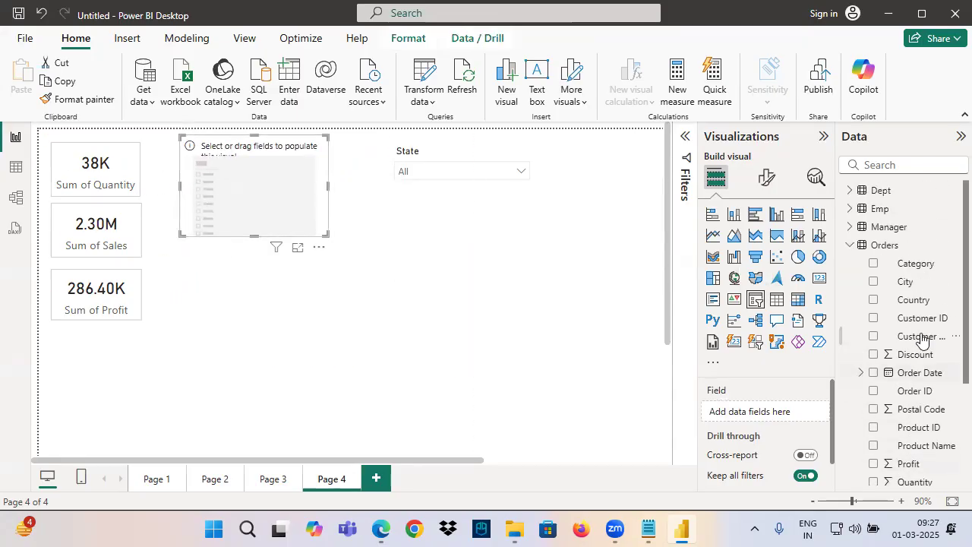
left_click_drag(928, 269, 762, 405)
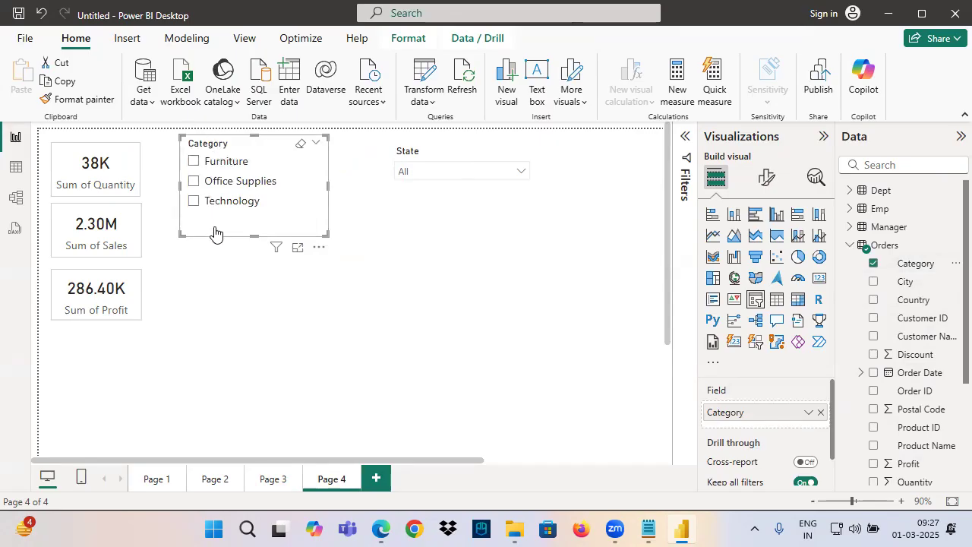
left_click_drag(222, 157, 222, 159)
Move the State slicer slightly closer to the Category slicer, keeping both in one row
left_click(425, 157)
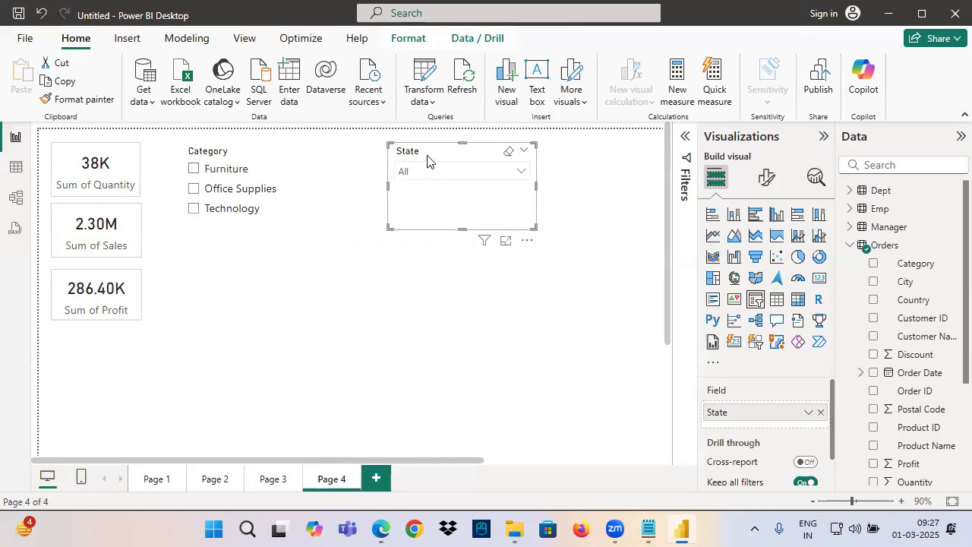
left_click(199, 160)
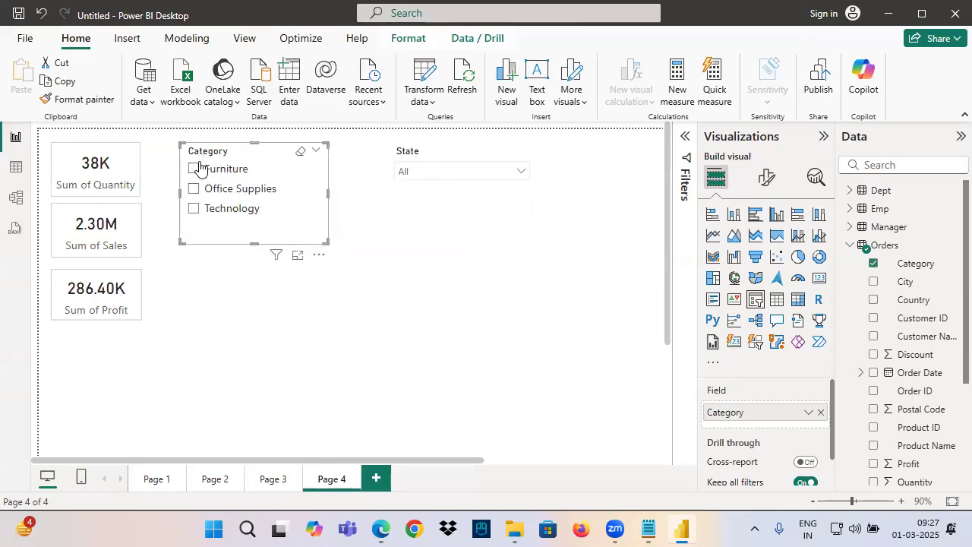
left_click_drag(424, 156, 399, 157)
left_click(220, 159)
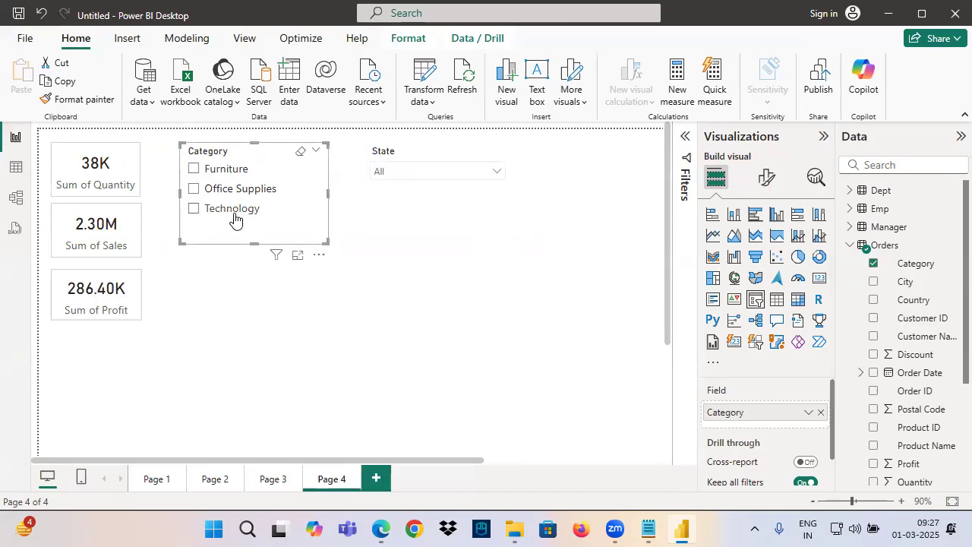
key("ctrl+2")
left_click_drag(176, 144, 334, 244)
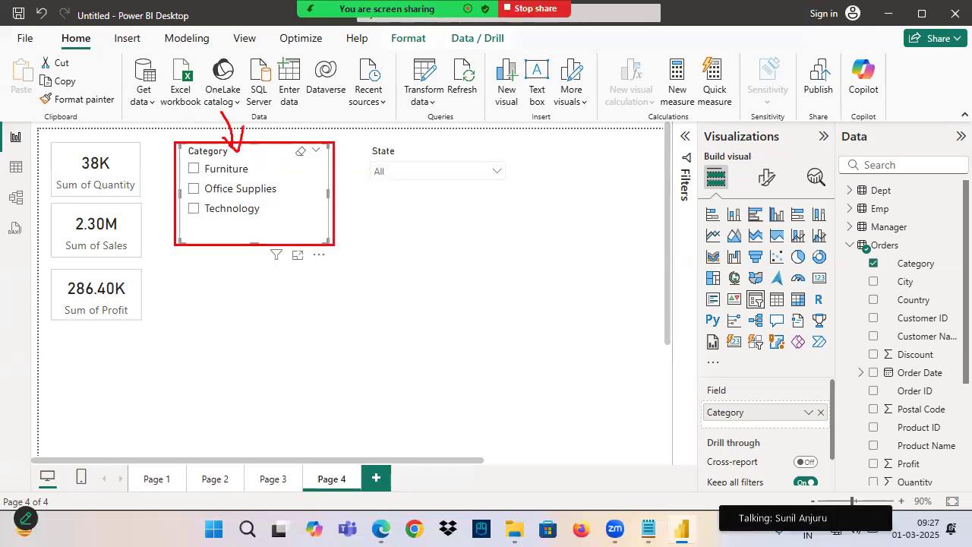
left_click_drag(249, 152, 272, 150)
left_click_drag(363, 140, 527, 250)
left_click_drag(417, 162, 429, 188)
left_click_drag(456, 161, 462, 194)
left_click_drag(373, 214, 494, 183)
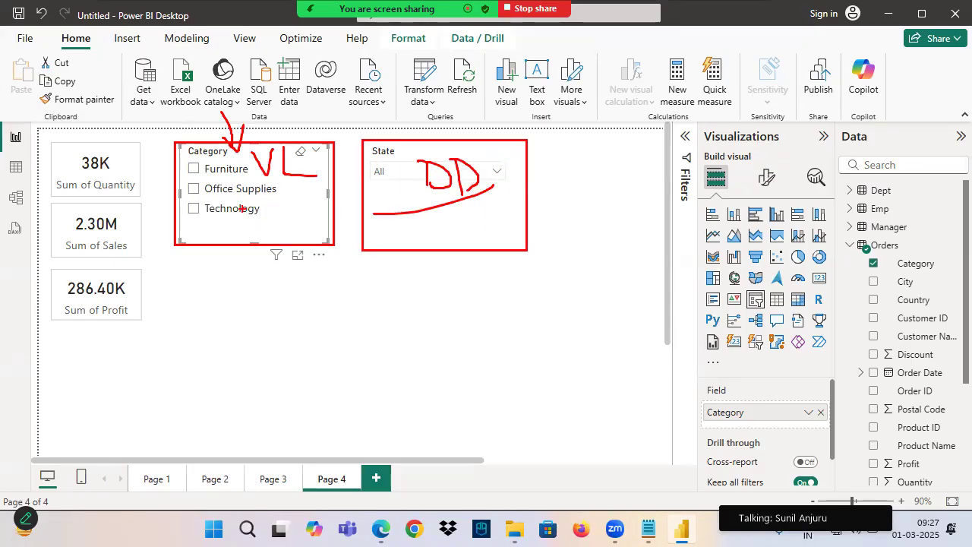
mouse_move(37, 129)
left_mouse_down()
mouse_move(364, 386)
mouse_move(647, 460)
left_mouse_up()
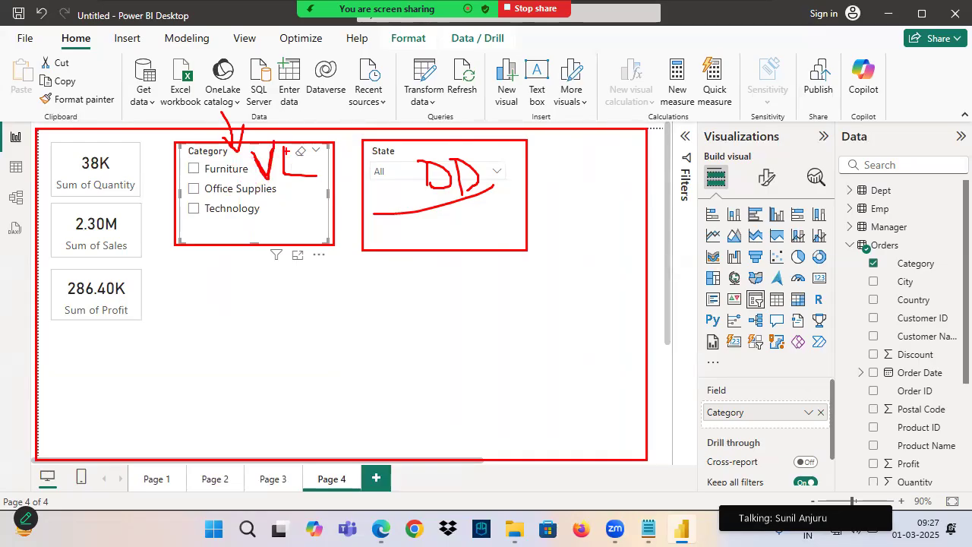
left_click_drag(427, 203, 500, 193)
mouse_move(238, 179)
left_mouse_down()
mouse_move(238, 261)
mouse_move(224, 304)
left_mouse_up()
mouse_move(218, 270)
left_mouse_down()
mouse_move(228, 301)
mouse_move(243, 297)
left_mouse_up()
left_click_drag(189, 159, 249, 160)
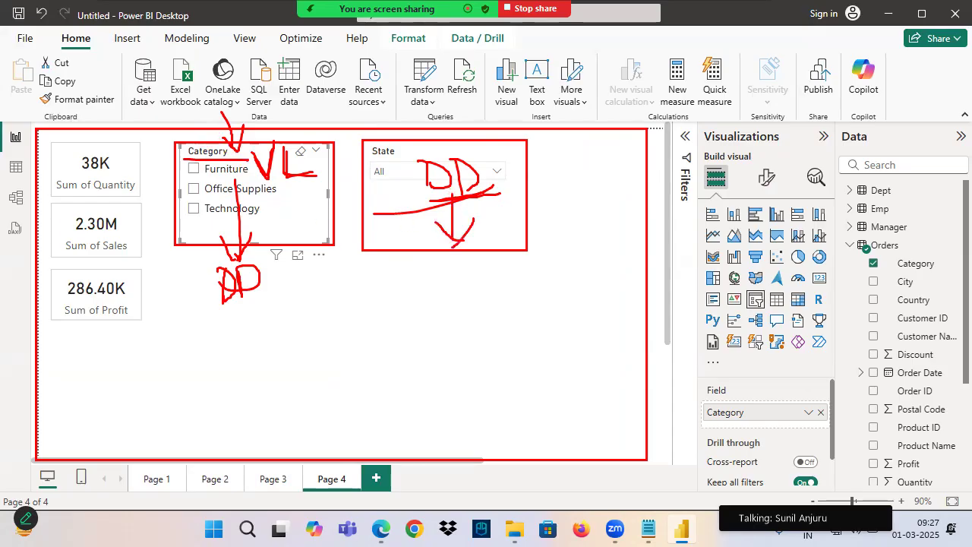
left_click_drag(433, 284, 448, 262)
left_click_drag(458, 263, 517, 290)
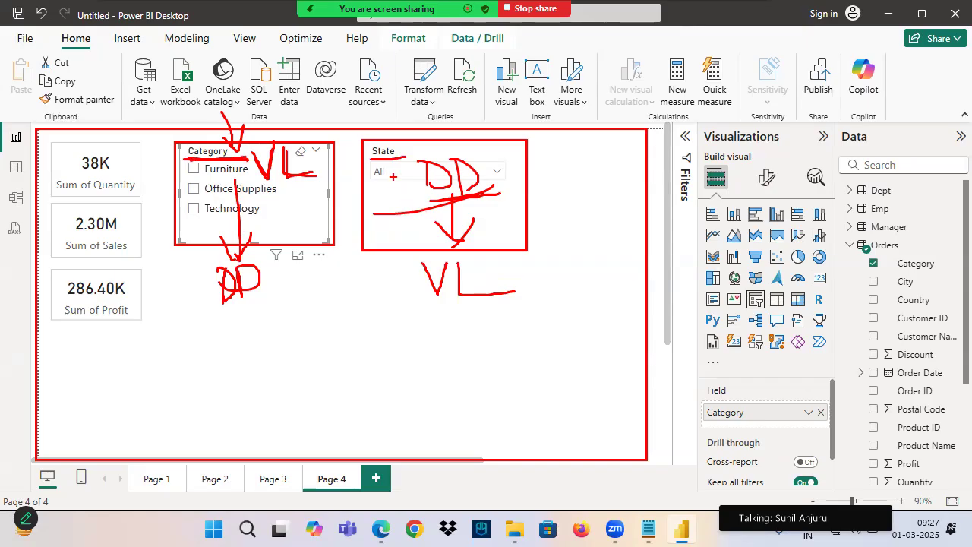
key("Escape")
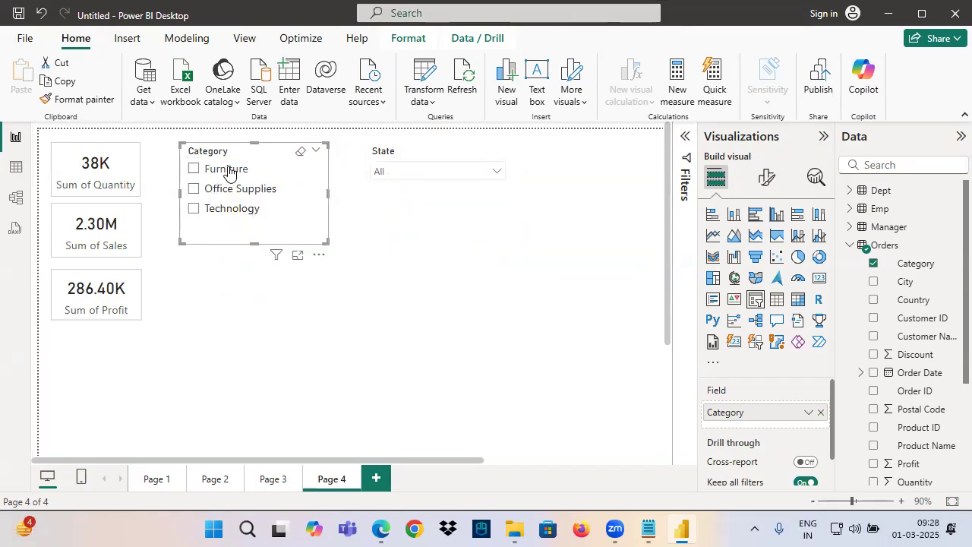
key("ctrl+2")
left_click_drag(248, 162, 190, 219)
left_click_drag(205, 167, 251, 218)
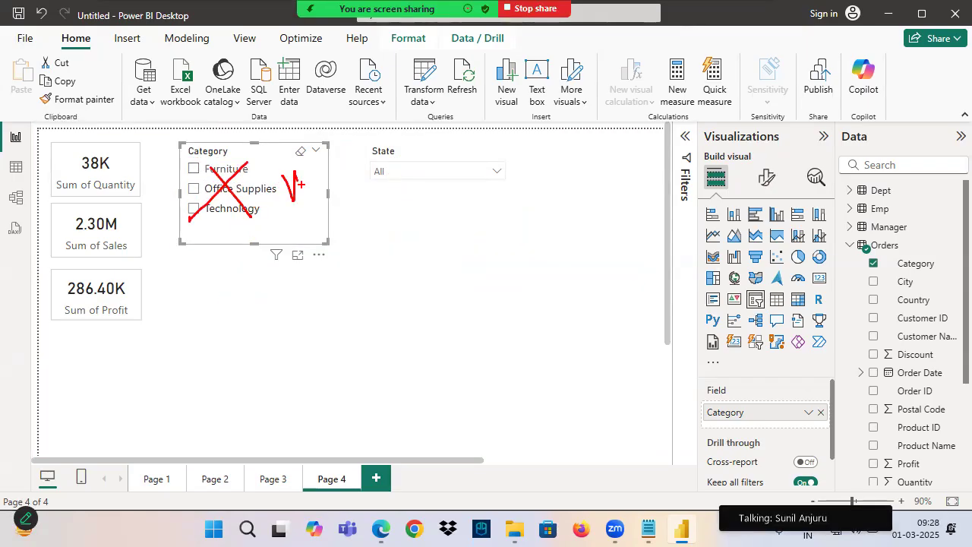
mouse_move(384, 112)
left_mouse_down()
mouse_move(433, 144)
mouse_move(439, 168)
left_mouse_up()
left_click_drag(449, 130, 440, 169)
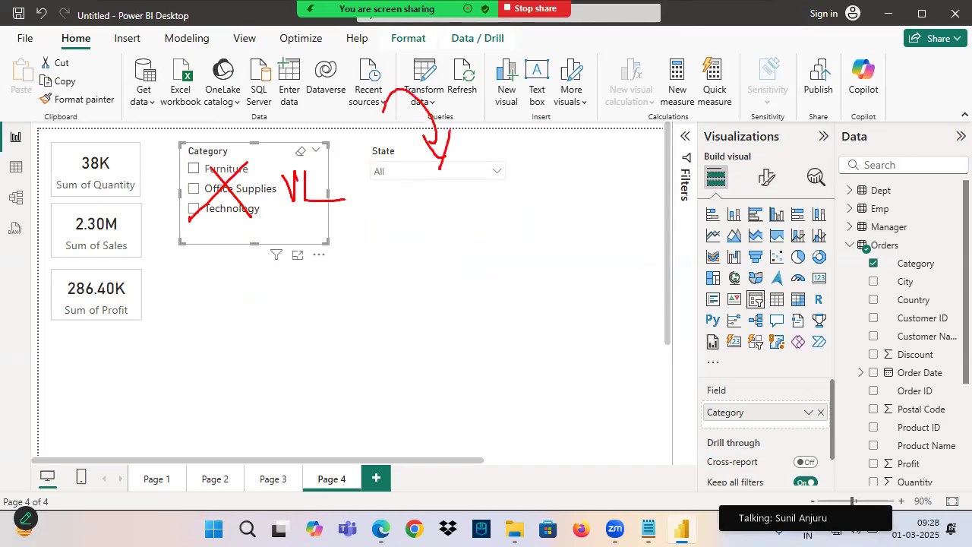
left_click_drag(294, 136, 182, 225)
left_click_drag(183, 144, 258, 219)
mouse_move(288, 212)
left_mouse_down()
mouse_move(291, 282)
mouse_move(315, 260)
left_mouse_up()
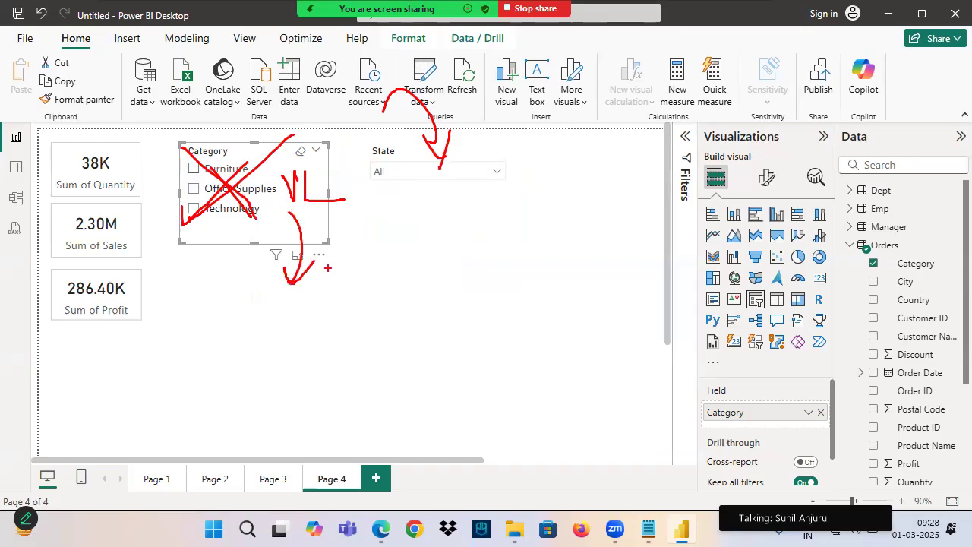
left_click(401, 200)
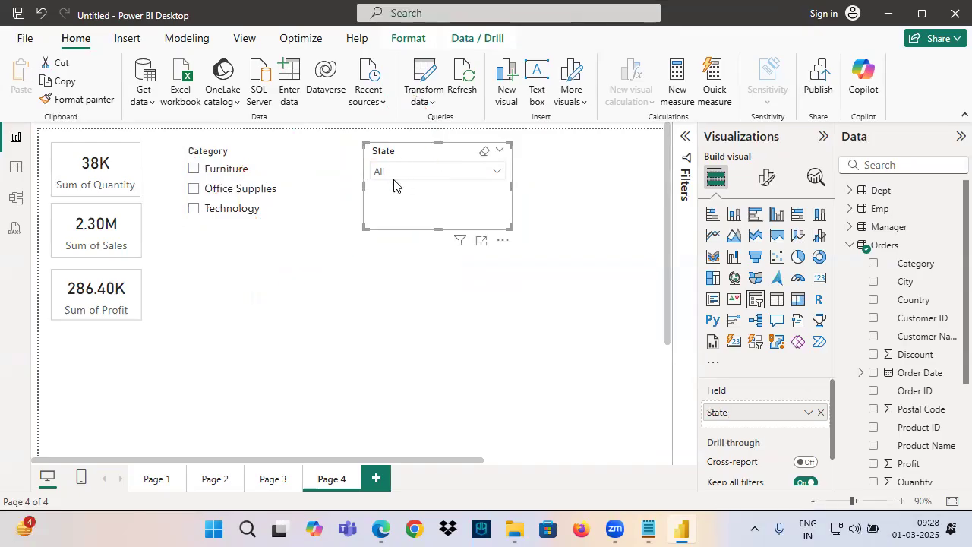
mouse_move(401, 158)
left_mouse_down()
mouse_move(441, 162)
mouse_move(523, 207)
left_mouse_up()
left_click_drag(401, 158, 478, 454)
mouse_move(437, 363)
left_mouse_down()
mouse_move(442, 383)
mouse_move(518, 271)
left_mouse_up()
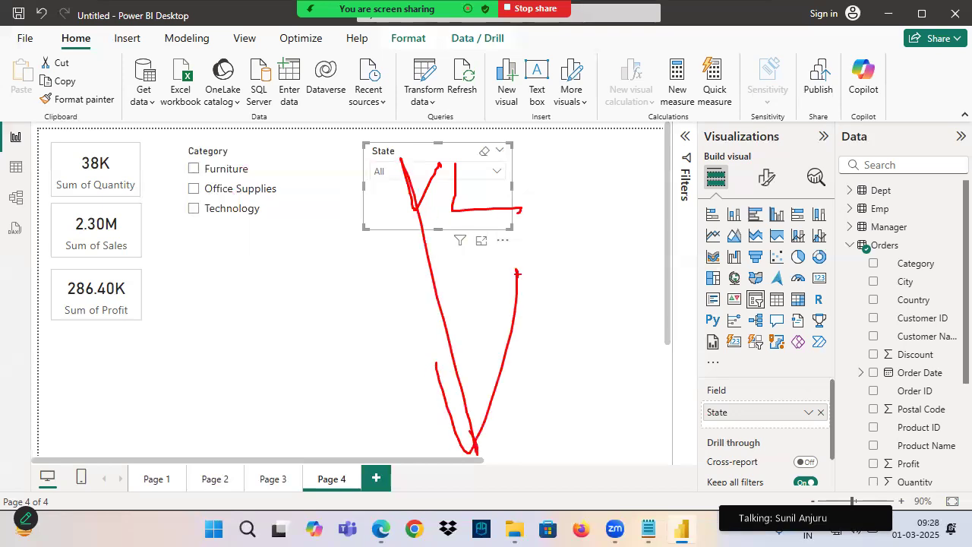
Set the Category slicer's style to Dropdown
left_click(240, 183)
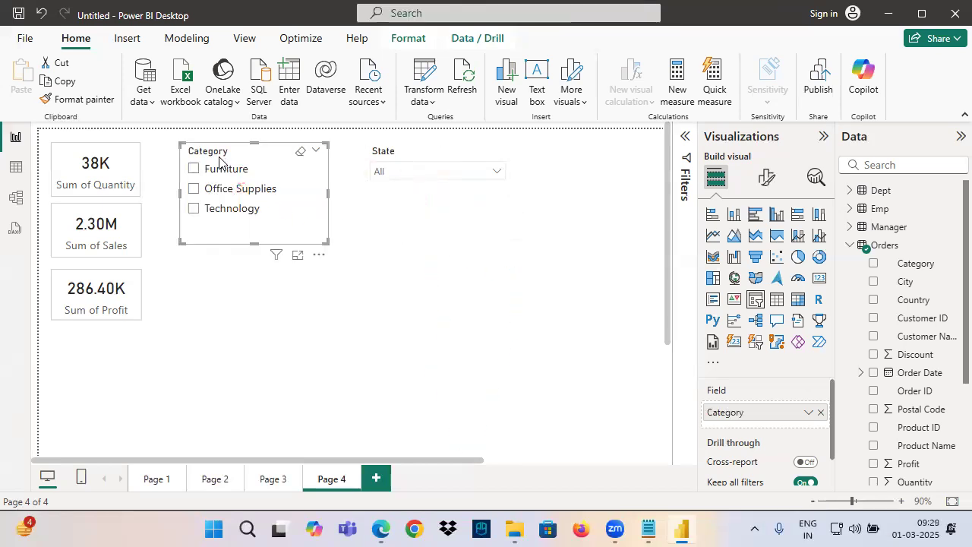
left_click(766, 178)
left_click(748, 284)
left_click(753, 359)
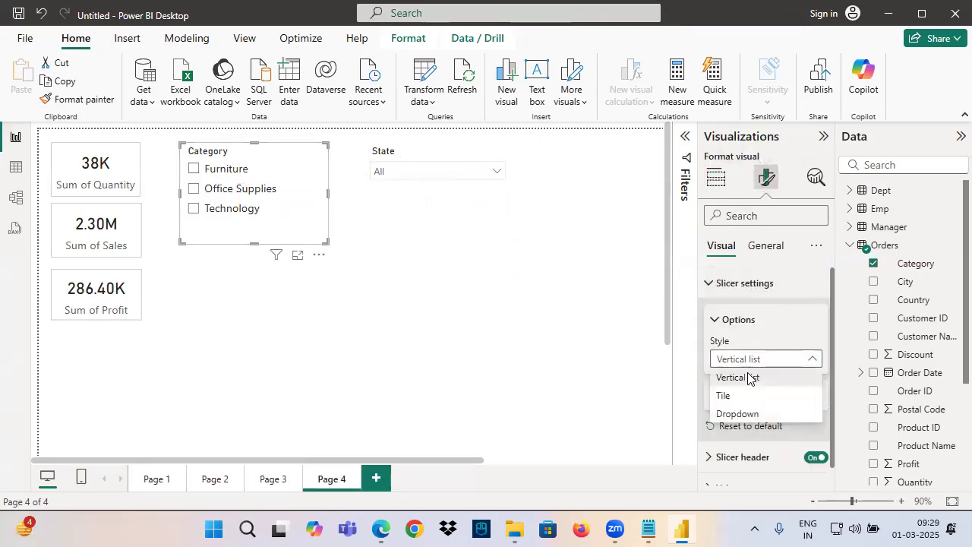
left_click(744, 413)
left_click(411, 348)
Turn on the visual border of the Category slicer and set the border color to light gray
left_click(259, 224)
left_click(766, 177)
left_click(765, 245)
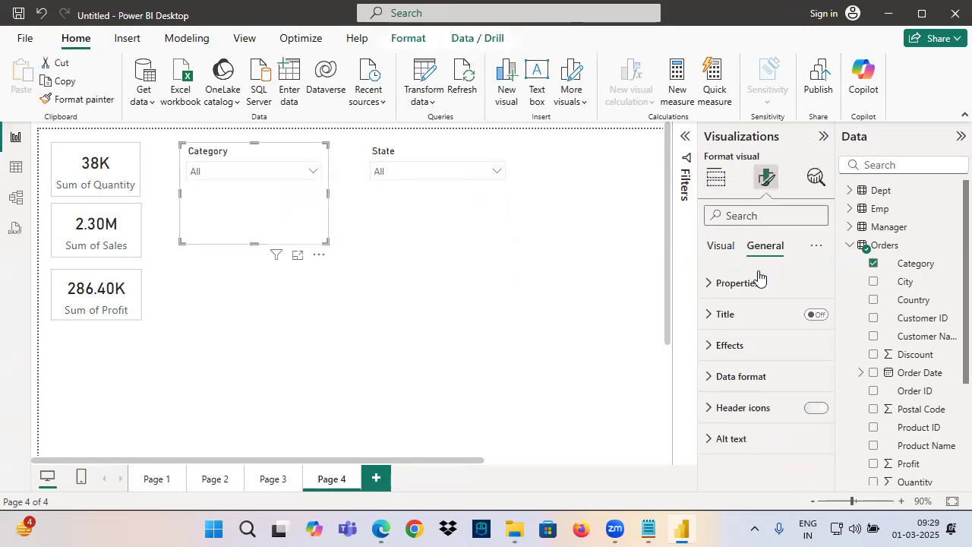
left_click(730, 346)
left_click(751, 382)
left_click(810, 419)
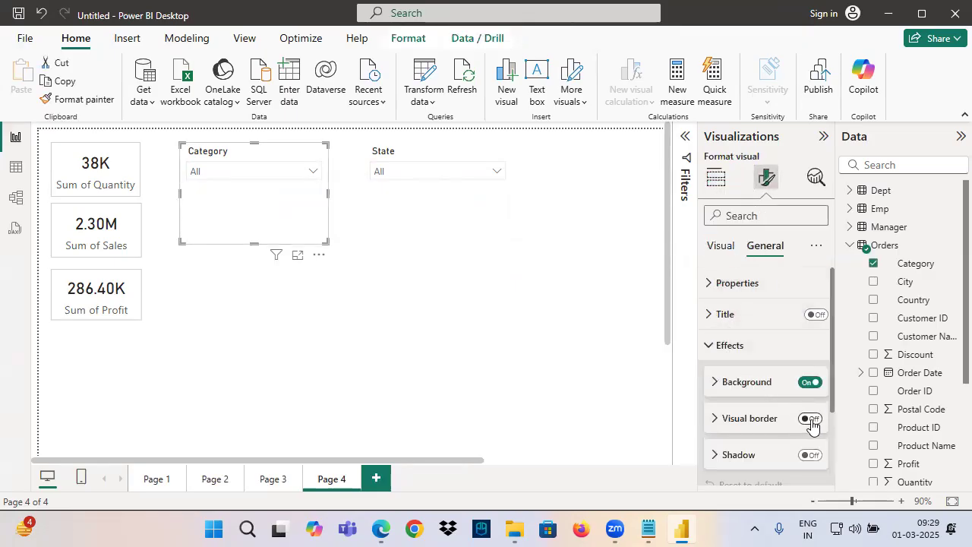
left_click(765, 419)
left_click(741, 456)
left_click(732, 283)
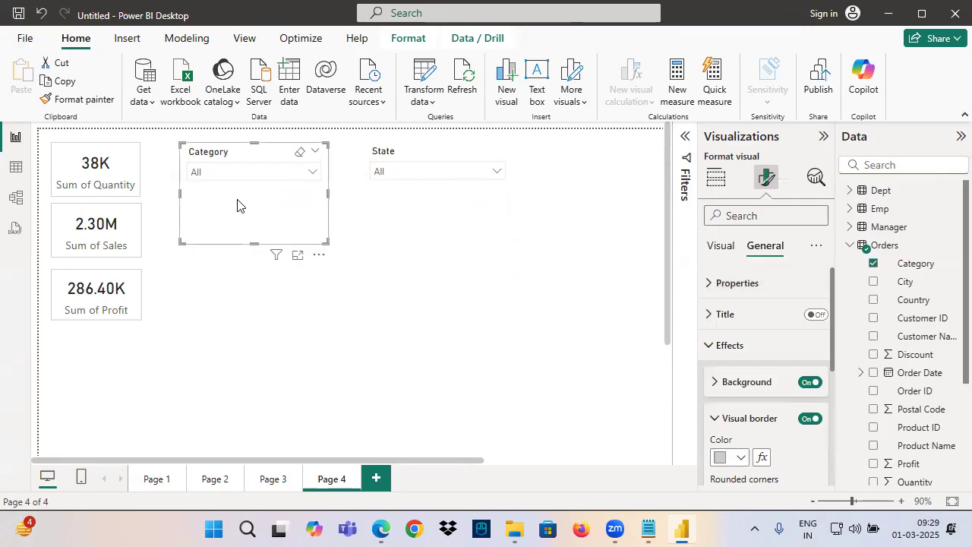
Copy the Category slicer's formatting to the State slicer and align the State slicer close beside it
left_click(97, 100)
left_click(405, 206)
left_click_drag(439, 230, 418, 227)
left_click(330, 353)
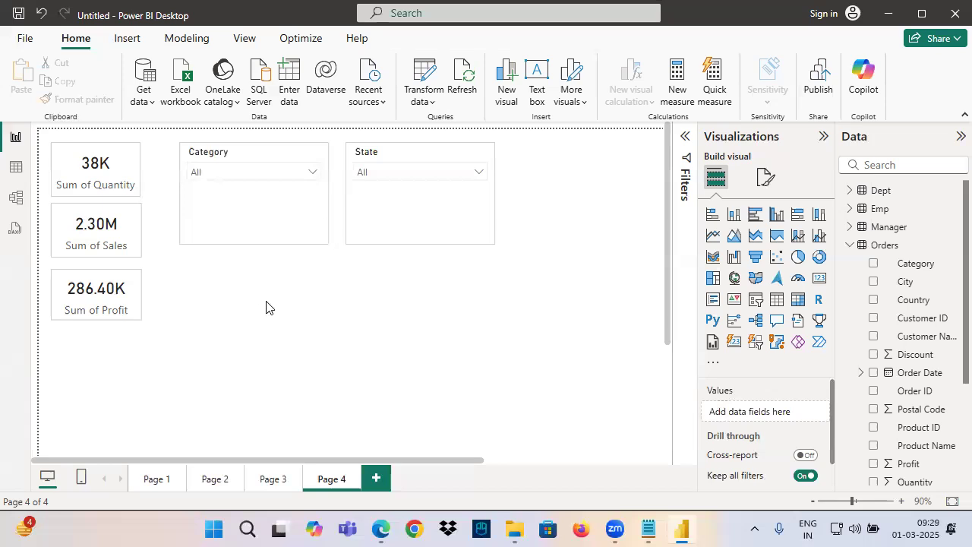
Review the Vertical List and Dropdown styles for text columns in the Notepad notes, and return to Power BI
left_click(648, 530)
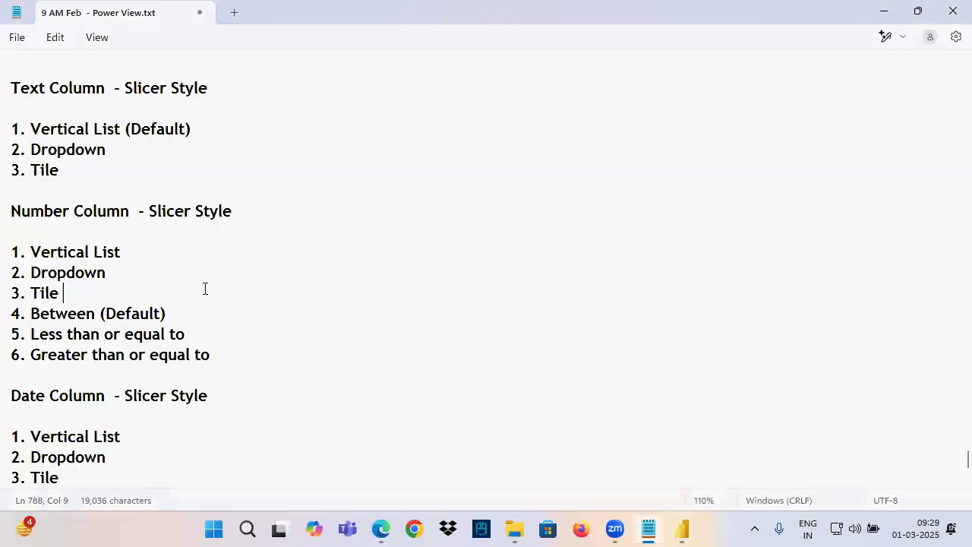
left_click_drag(49, 129, 131, 129)
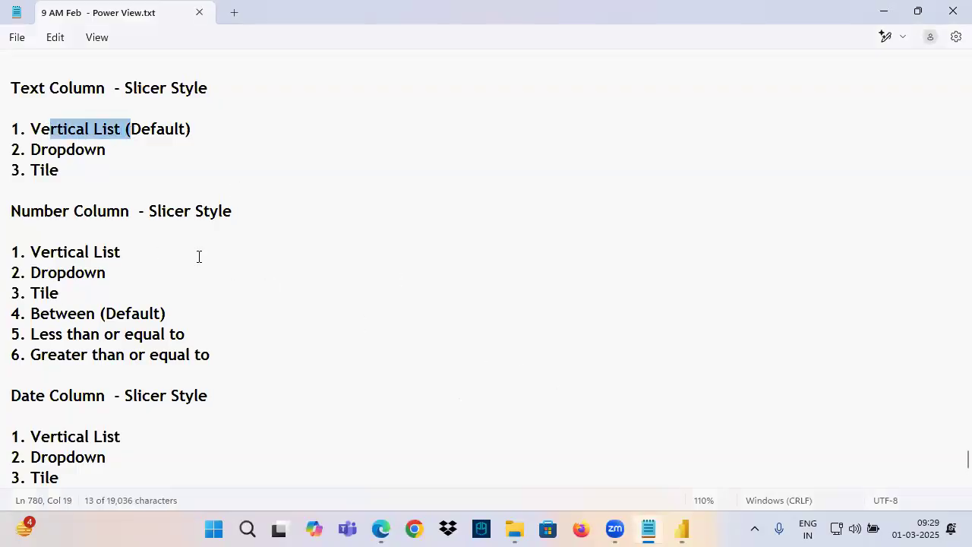
left_click_drag(46, 149, 132, 161)
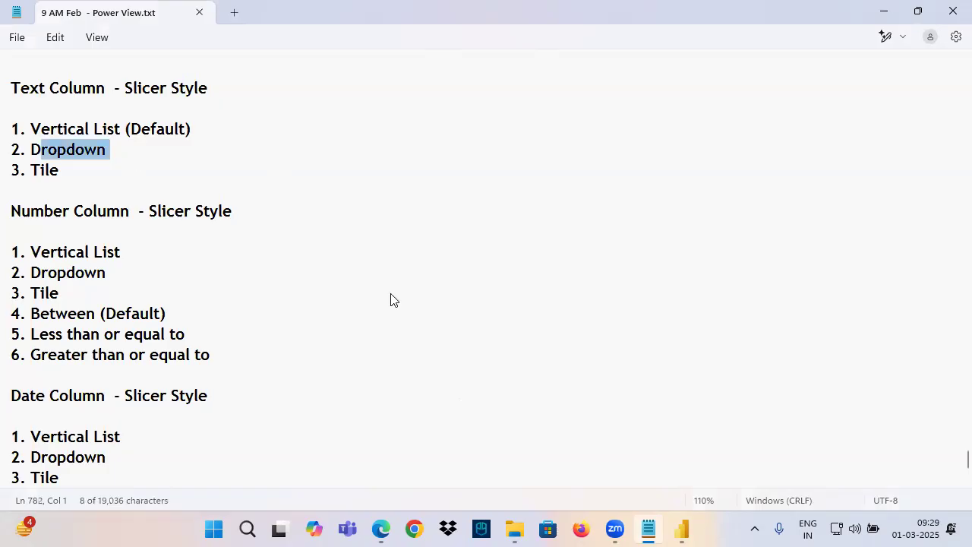
key("alt+Tab")
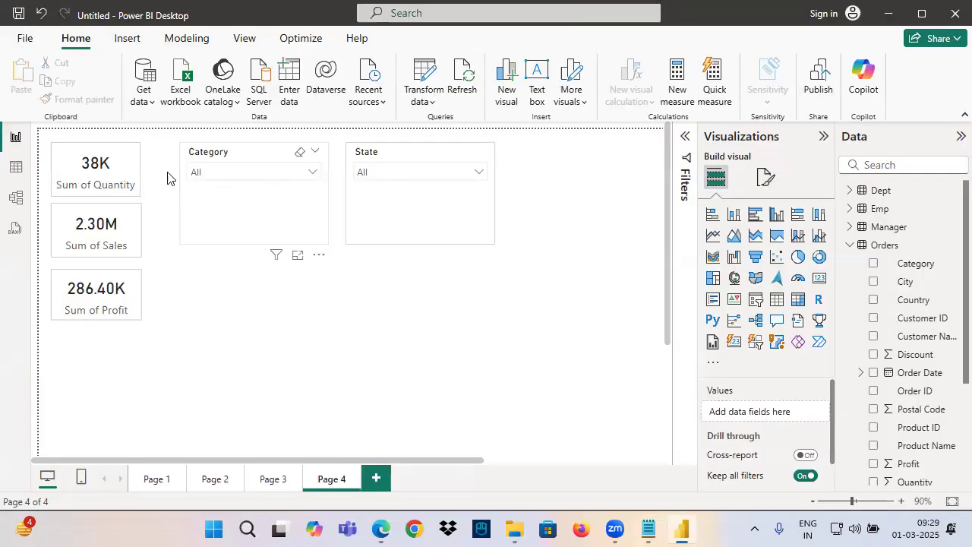
Copy the Quantity, Sales and Profit cards from Page 4 and paste them onto a new page
left_click(107, 183)
left_click(101, 243, "ctrl")
left_click(107, 296, "ctrl")
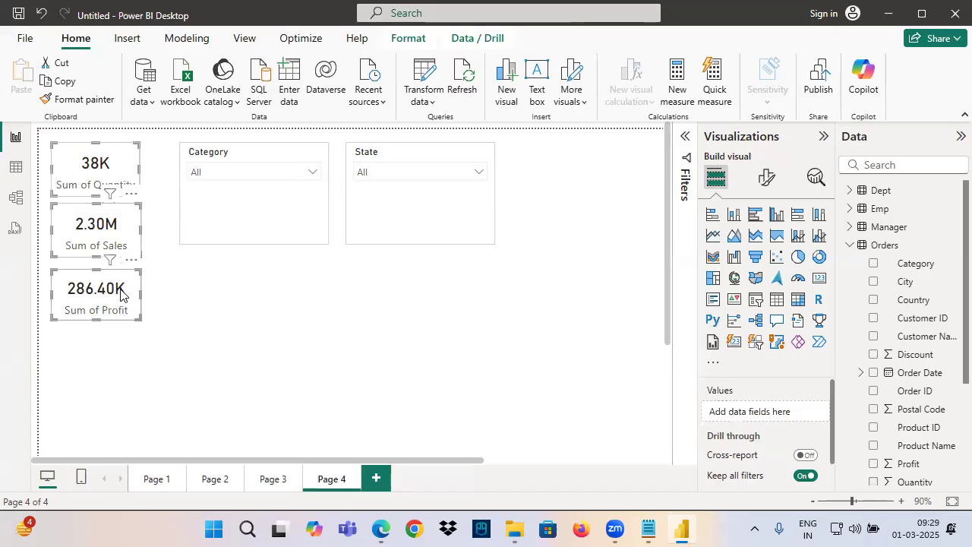
left_click(215, 171)
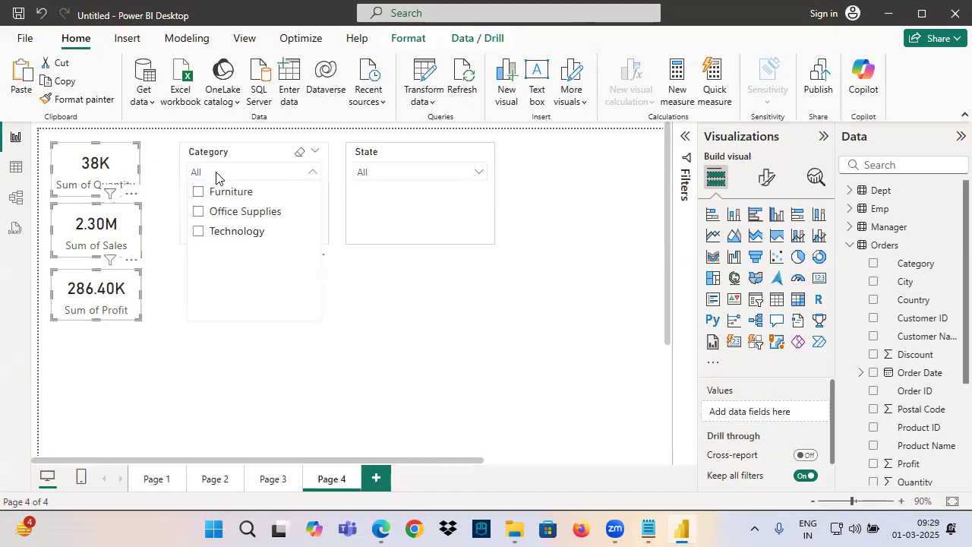
left_click(369, 174)
left_click(369, 173)
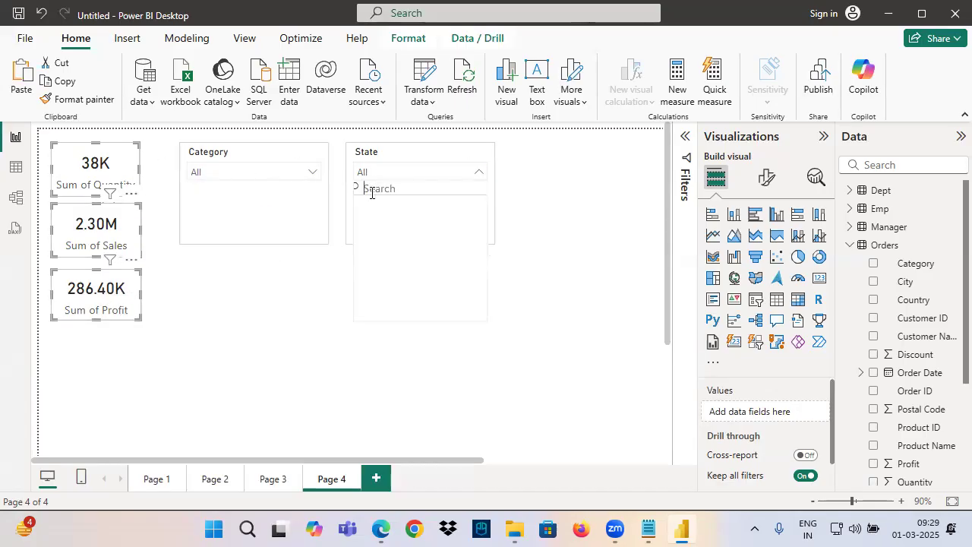
left_click(212, 175)
left_click(227, 173)
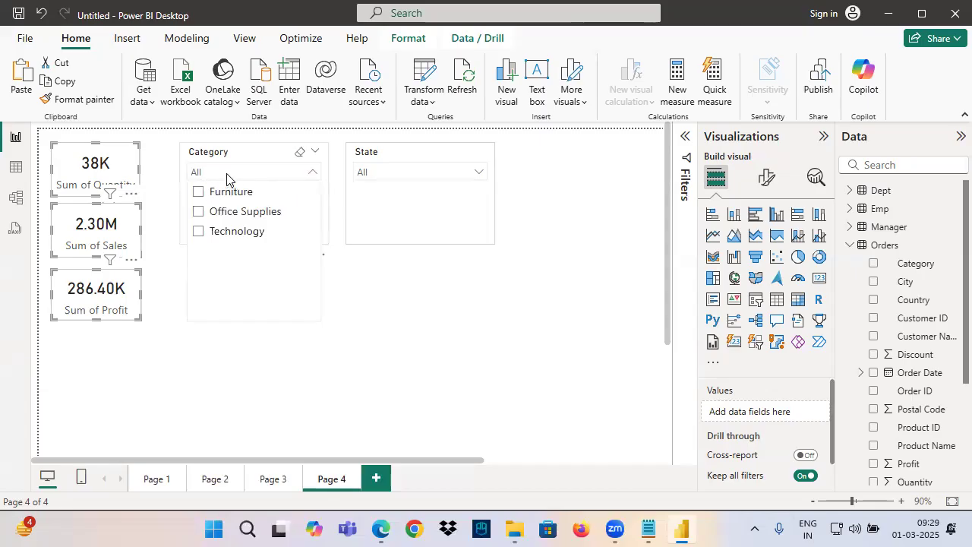
left_click(377, 478)
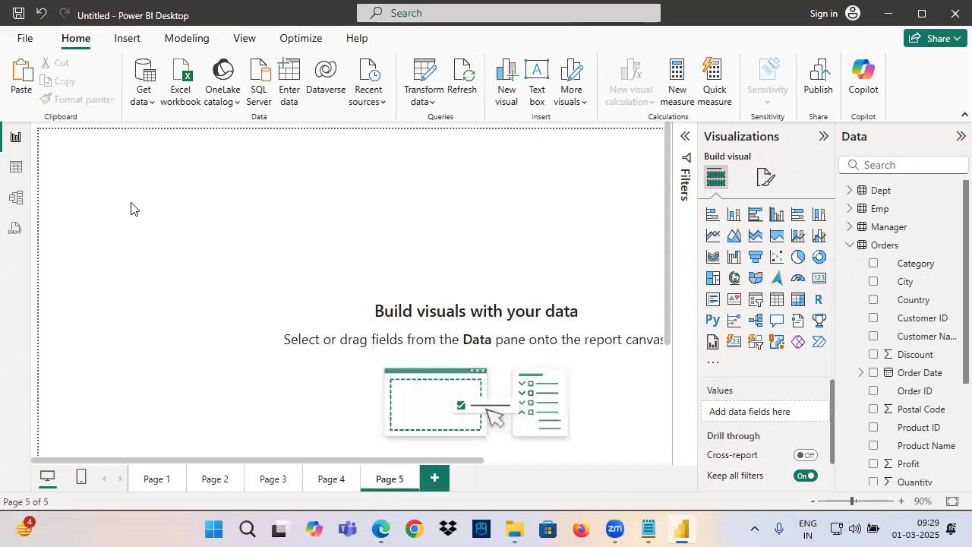
key("ctrl+v")
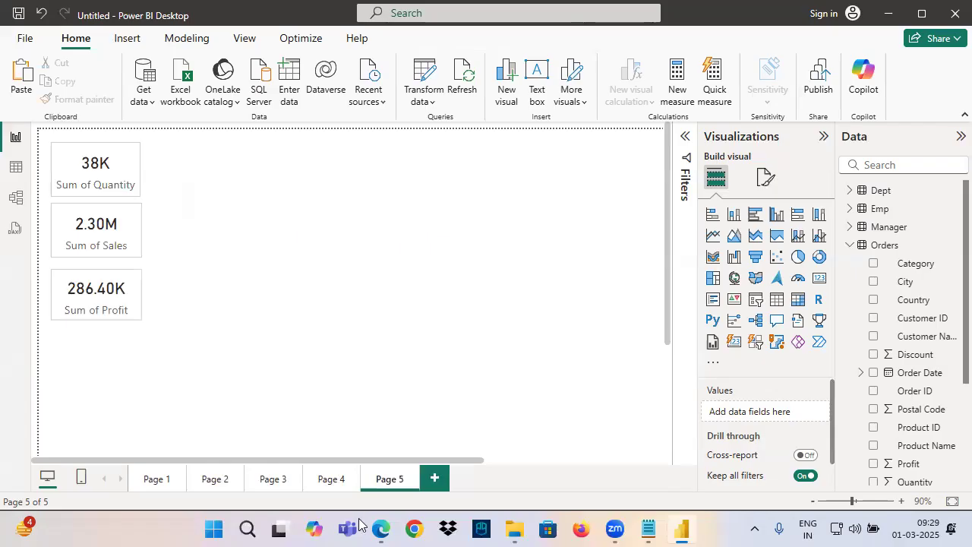
Try Furniture, Office Supplies and Technology in Page 4's Category slicer, clear the selection, and return to Page 5
left_click(332, 480)
left_click(239, 176)
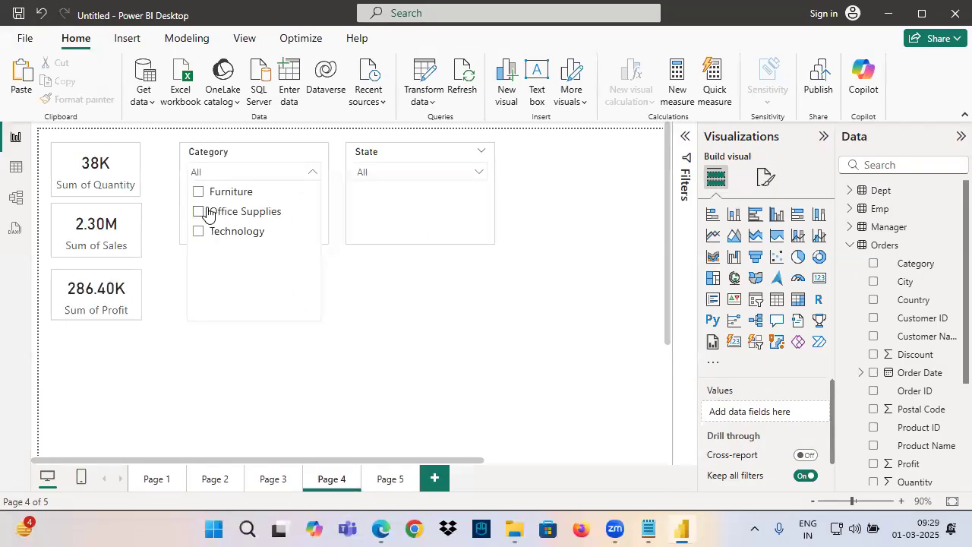
left_click(200, 193)
left_click(200, 211)
left_click(199, 231)
left_click(200, 191)
left_click(301, 161)
left_click(299, 152)
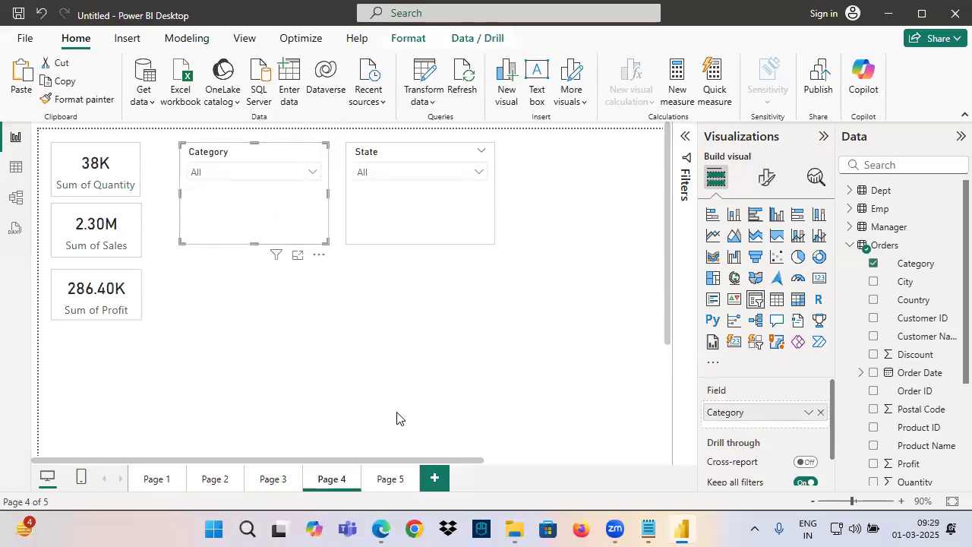
left_click(391, 479)
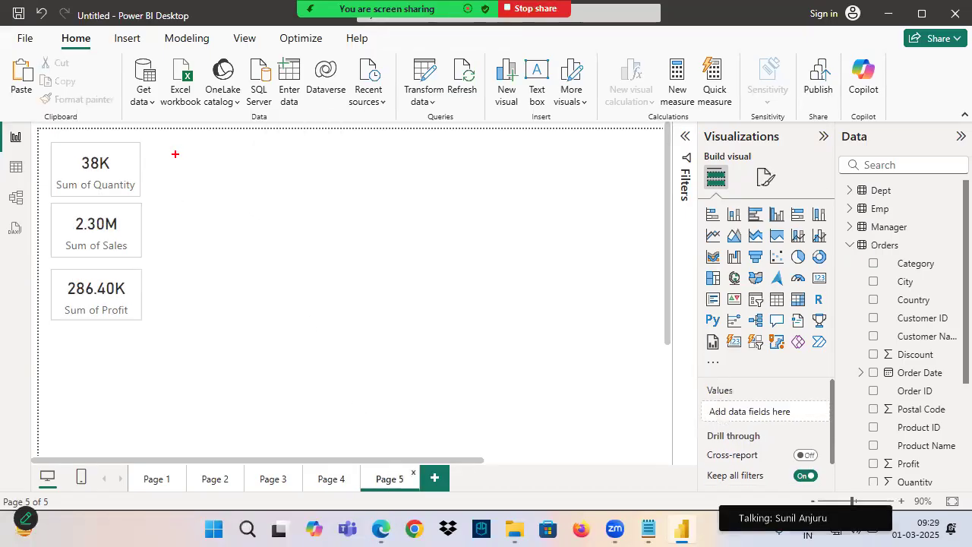
left_click_drag(69, 185, 162, 153)
left_click_drag(81, 231, 133, 210)
left_click_drag(90, 312, 153, 266)
mouse_move(234, 137)
left_mouse_down()
mouse_move(228, 160)
mouse_move(331, 141)
left_mouse_up()
left_click_drag(232, 181, 324, 218)
left_click_drag(324, 184, 425, 219)
left_click_drag(257, 197, 290, 211)
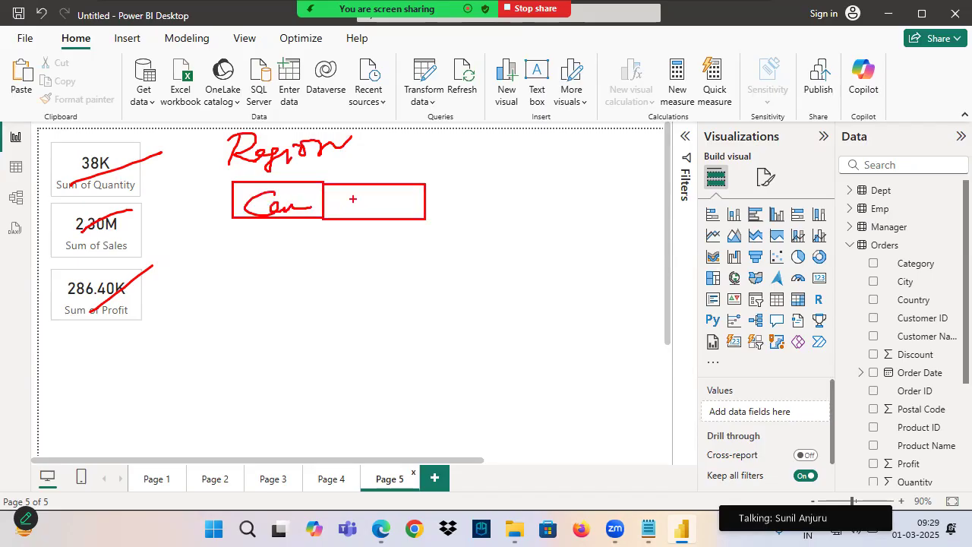
left_click_drag(369, 204, 596, 217)
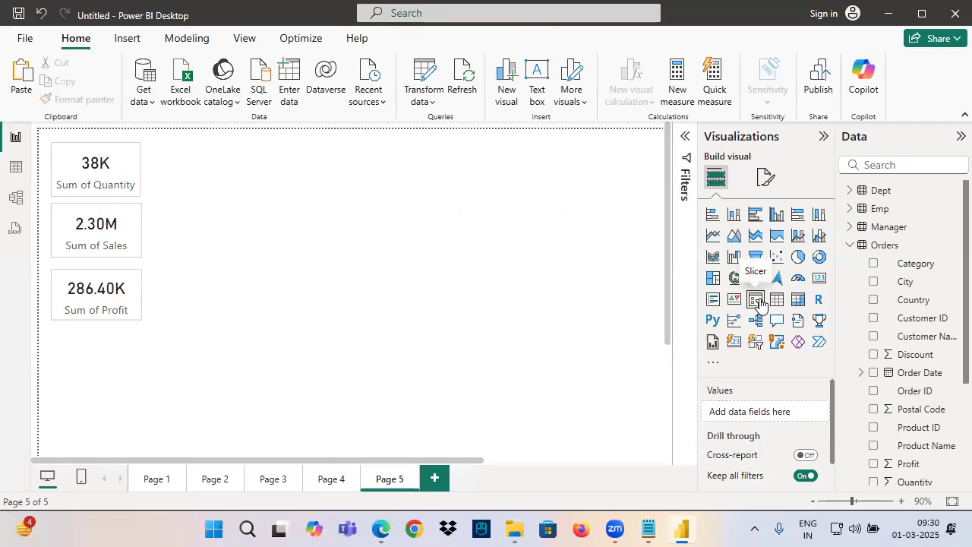
Add a slicer for the Orders Region field beside the cards on Page 5 and widen it
left_click(762, 305)
left_click_drag(100, 395, 325, 145)
left_click_drag(331, 218, 325, 211)
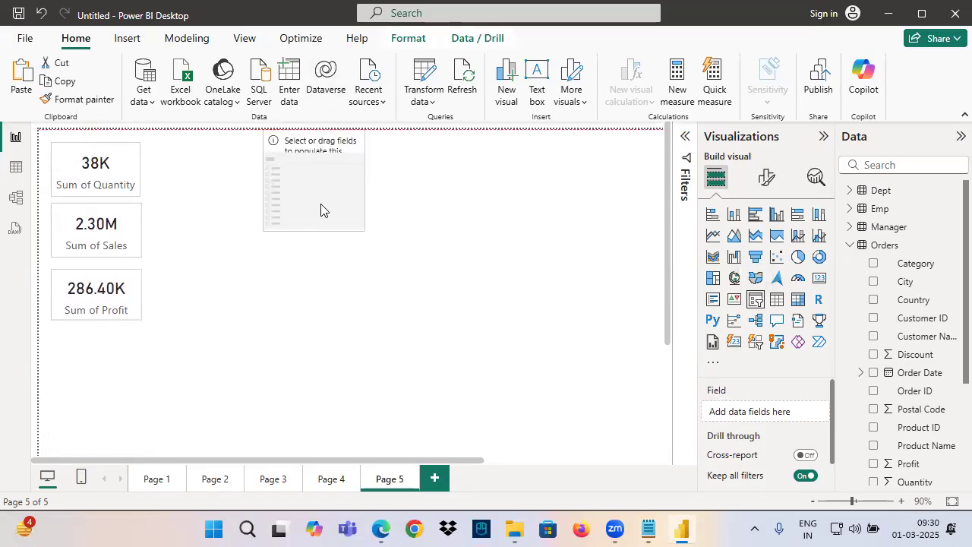
left_click_drag(320, 251, 406, 250)
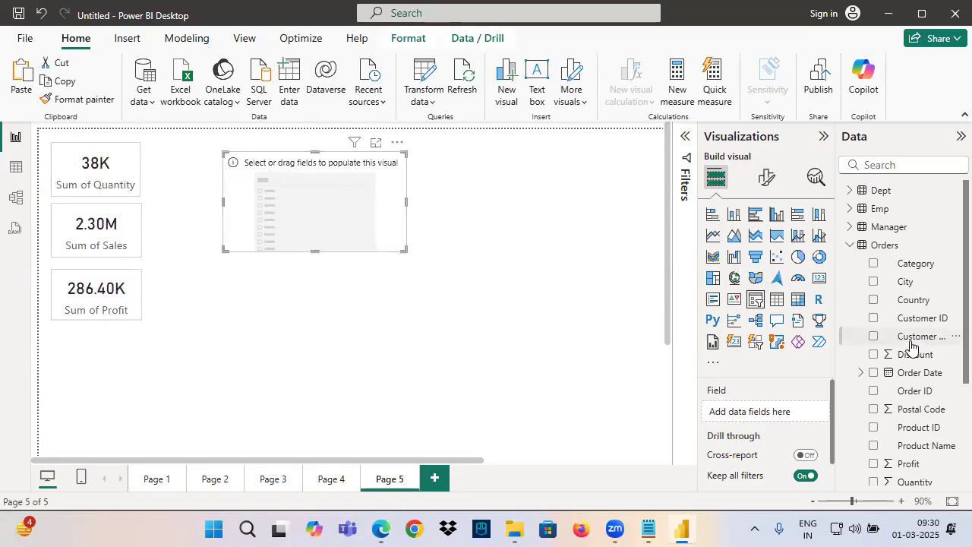
scroll(912, 346, "down", 3)
left_click_drag(784, 413, 783, 412)
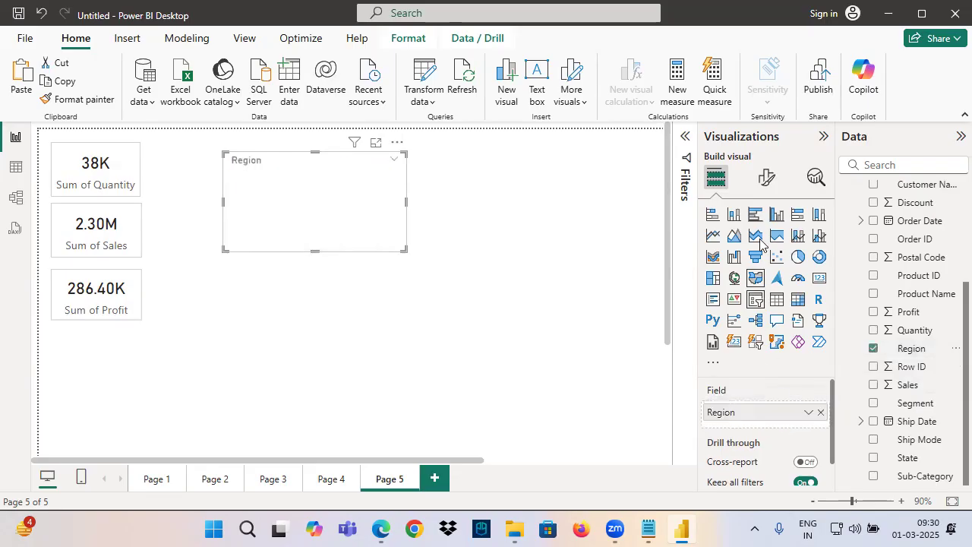
Set the Region slicer's style to Tile
left_click(766, 178)
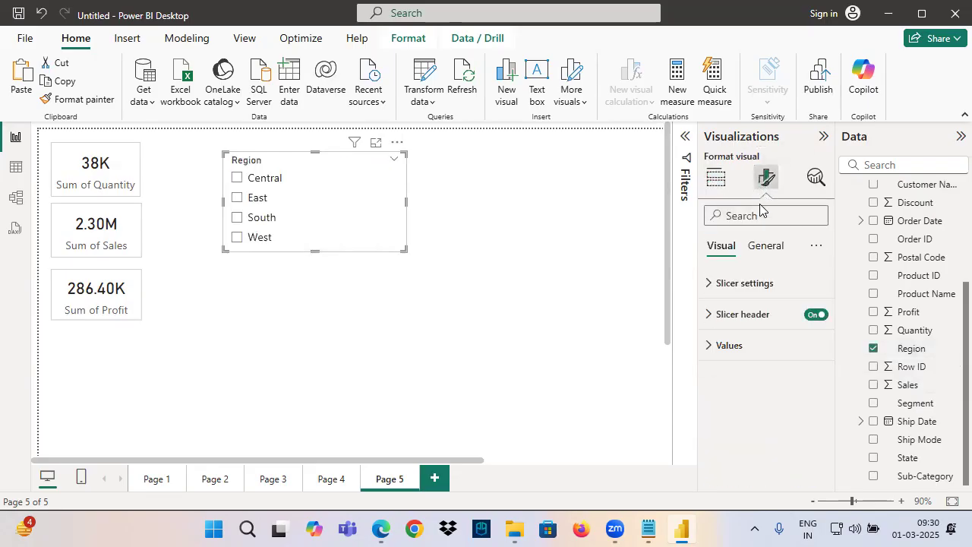
left_click(748, 283)
left_click(733, 361)
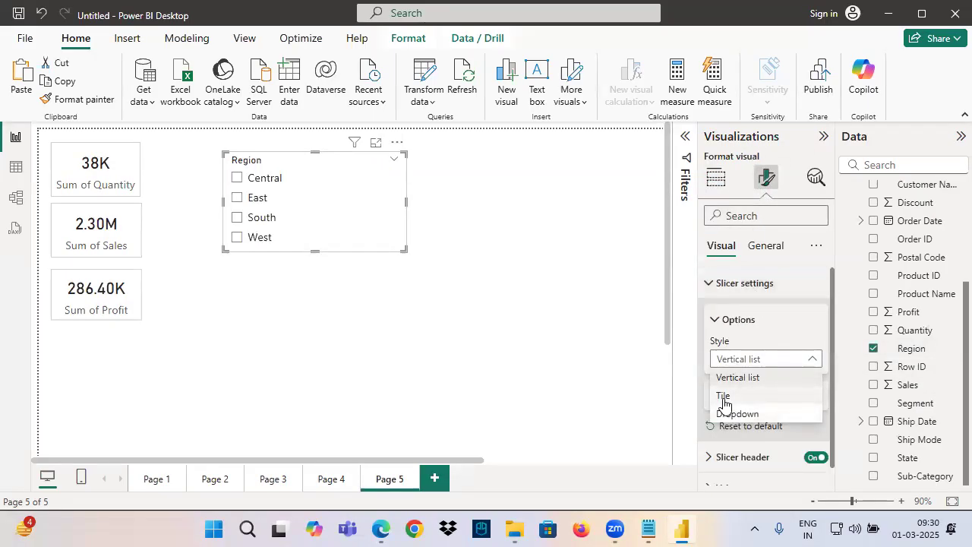
left_click(724, 396)
Resize the Region slicer so its tiles form a single row and align it with the top card
left_click_drag(405, 249, 497, 191)
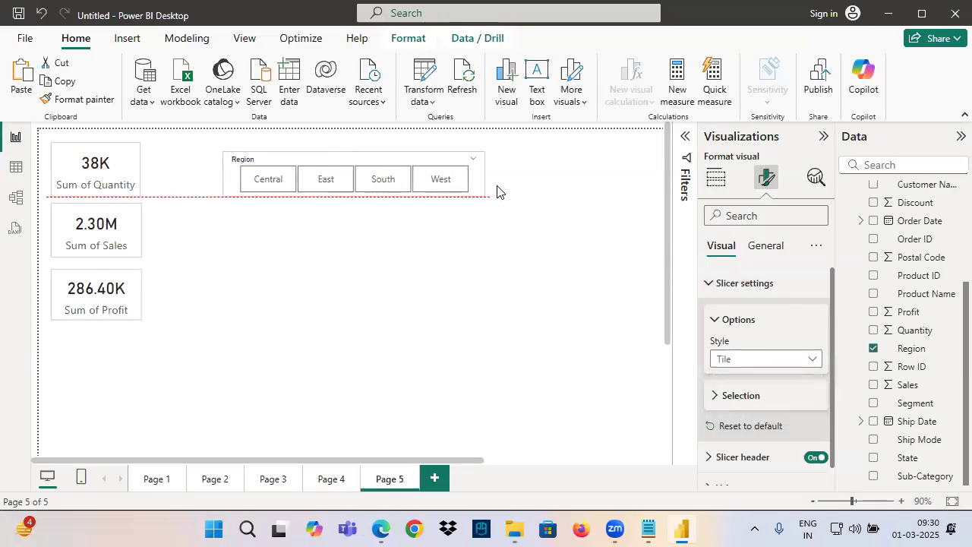
left_click_drag(383, 167, 321, 149)
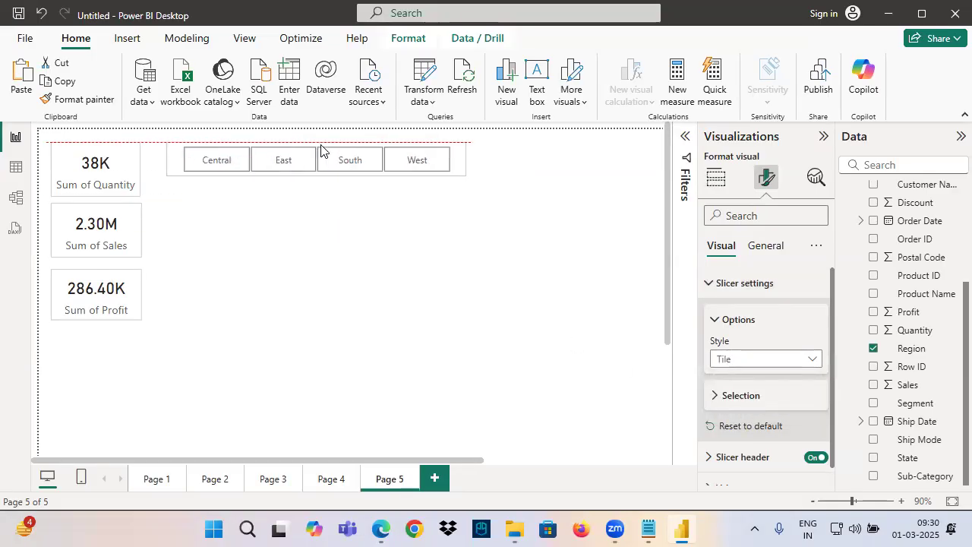
left_click(349, 276)
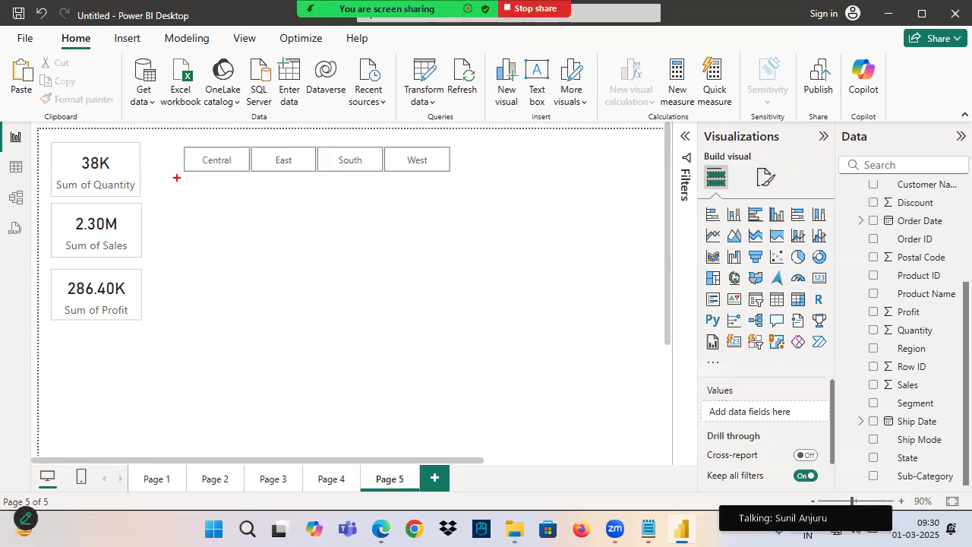
Filter the cards by the Central, East, South and West region tiles in turn
mouse_move(185, 147)
left_mouse_down()
mouse_move(247, 170)
mouse_move(456, 178)
left_mouse_up()
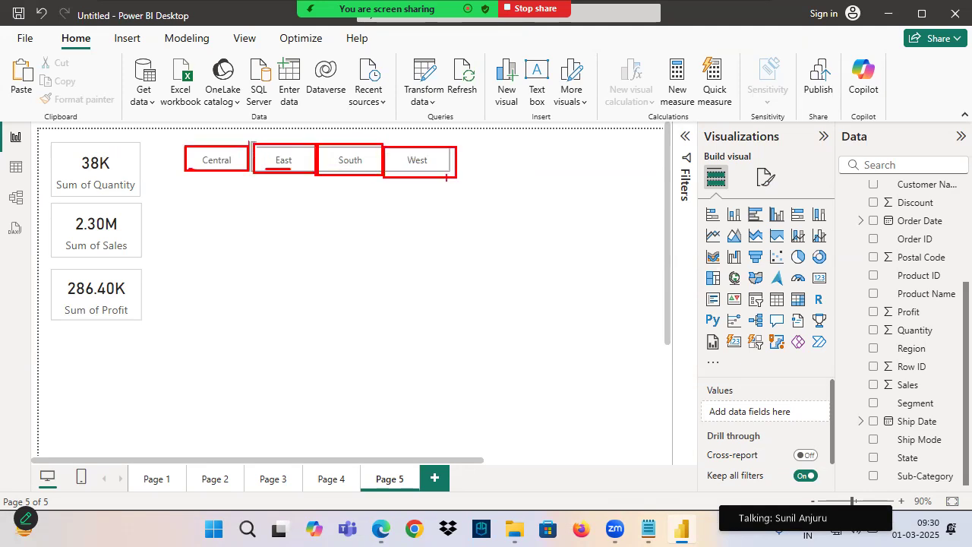
left_click(217, 161)
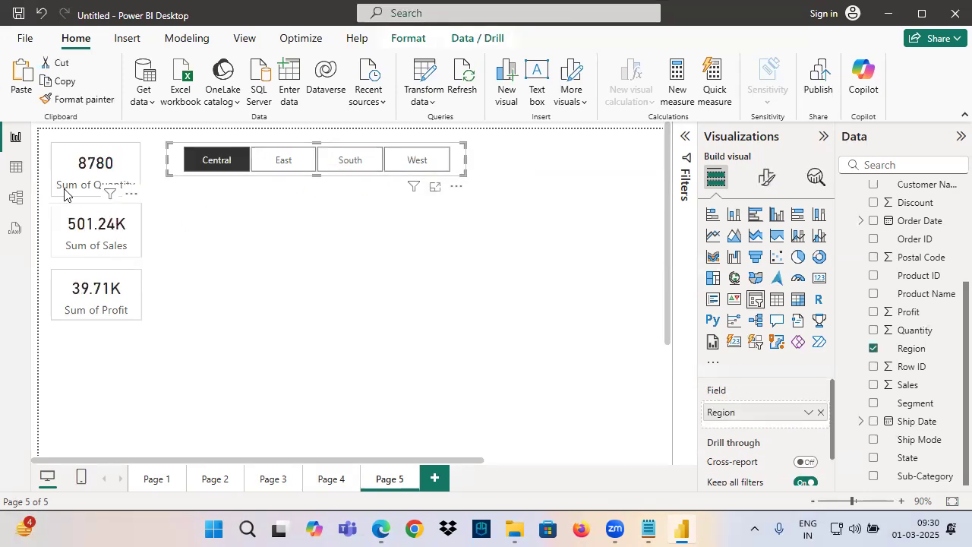
left_click(294, 161)
left_click(357, 164)
left_click(427, 163)
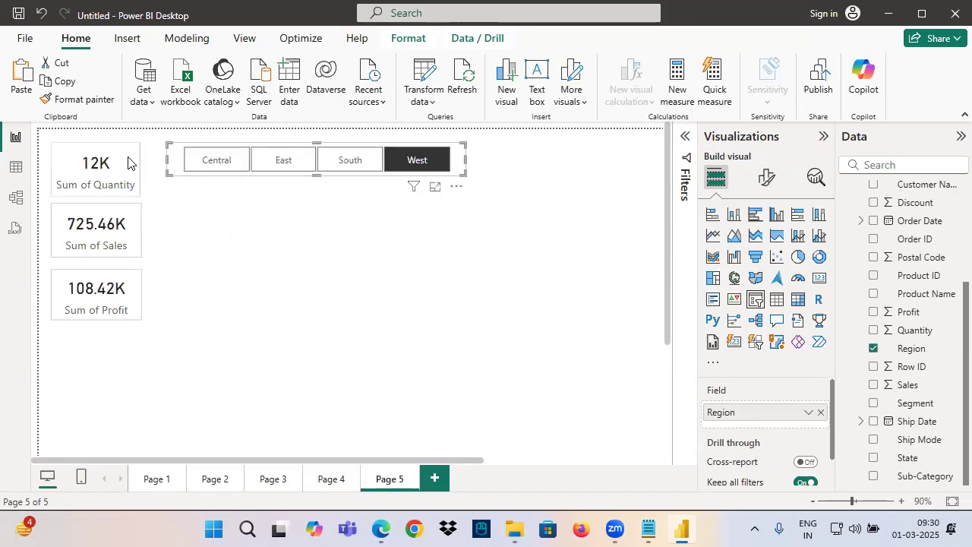
left_click(310, 313)
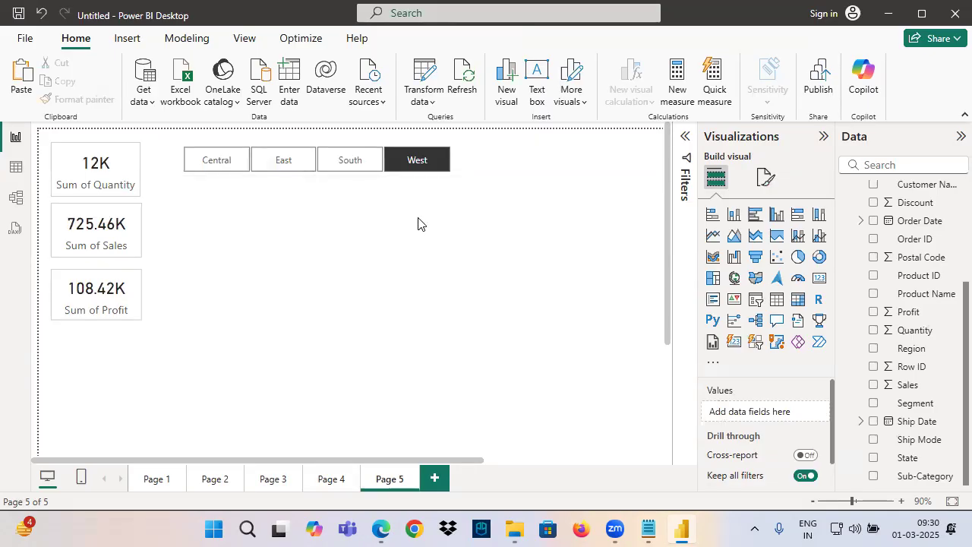
left_click(652, 525)
left_click(651, 525)
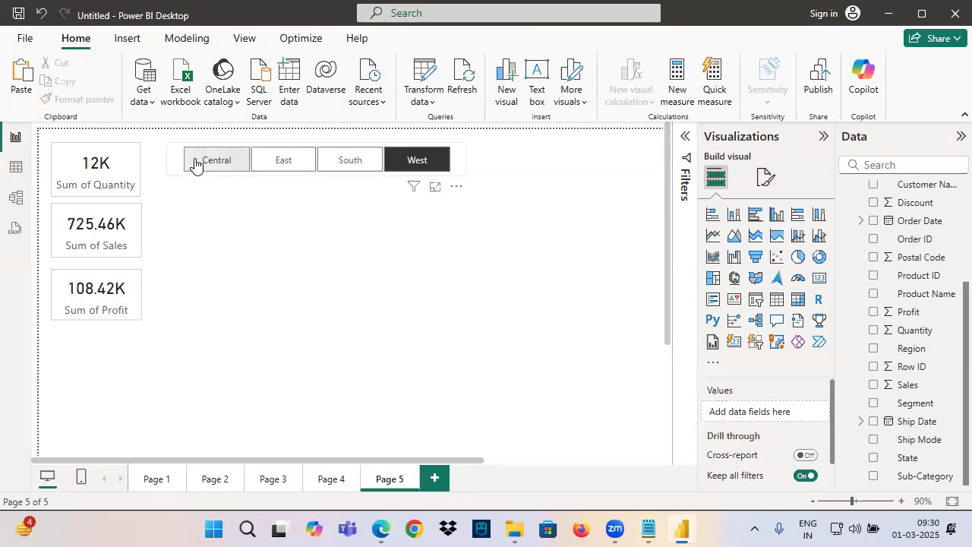
key("ctrl+2")
mouse_move(183, 146)
left_mouse_down()
mouse_move(469, 188)
mouse_move(471, 170)
left_mouse_up()
mouse_move(315, 188)
left_mouse_down()
mouse_move(298, 249)
mouse_move(344, 242)
mouse_move(387, 217)
mouse_move(368, 243)
left_mouse_up()
left_click_drag(286, 267, 415, 248)
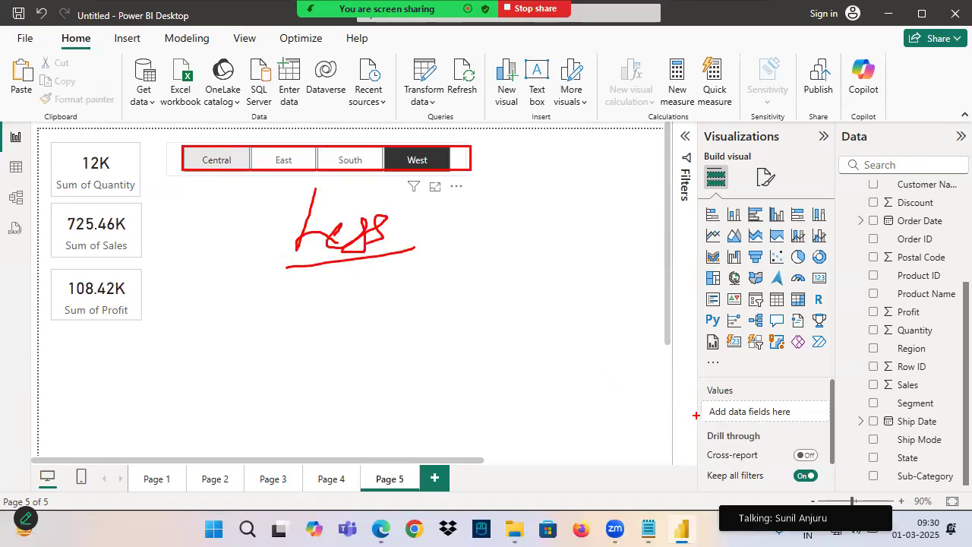
key("ctrl+2")
Replace Region with the State field in the Page 5 tile slicer and enlarge it to show four rows of tiles
left_click(246, 155)
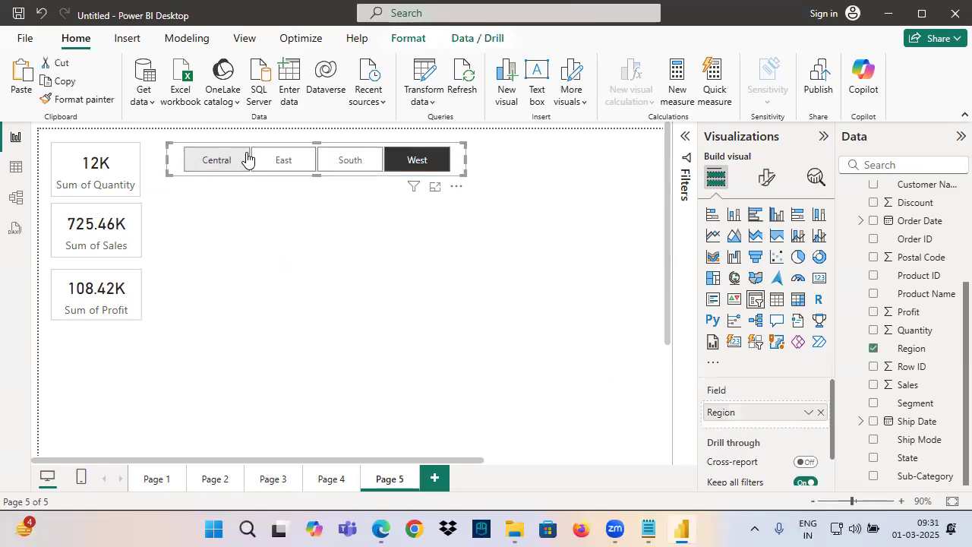
left_click(820, 412)
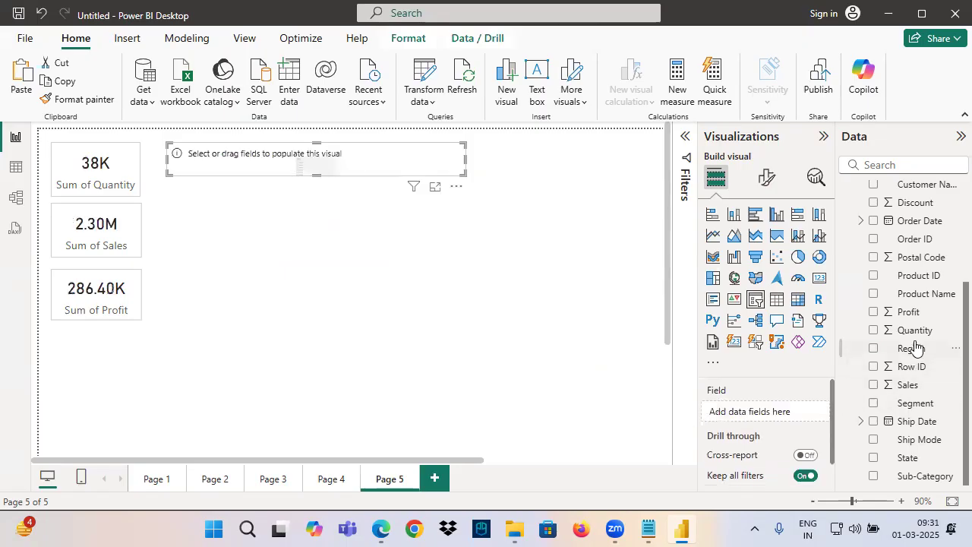
left_click_drag(908, 459, 768, 414)
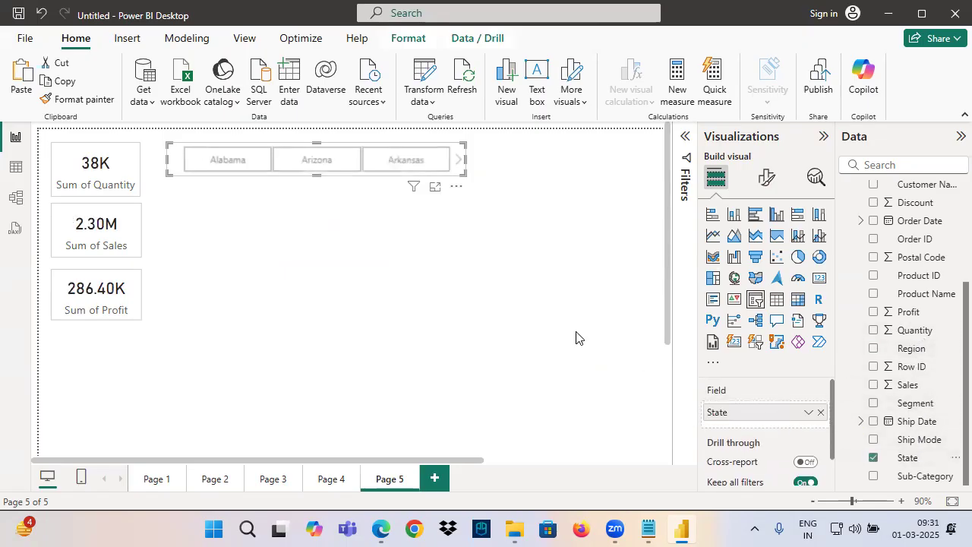
left_click_drag(322, 182, 323, 357)
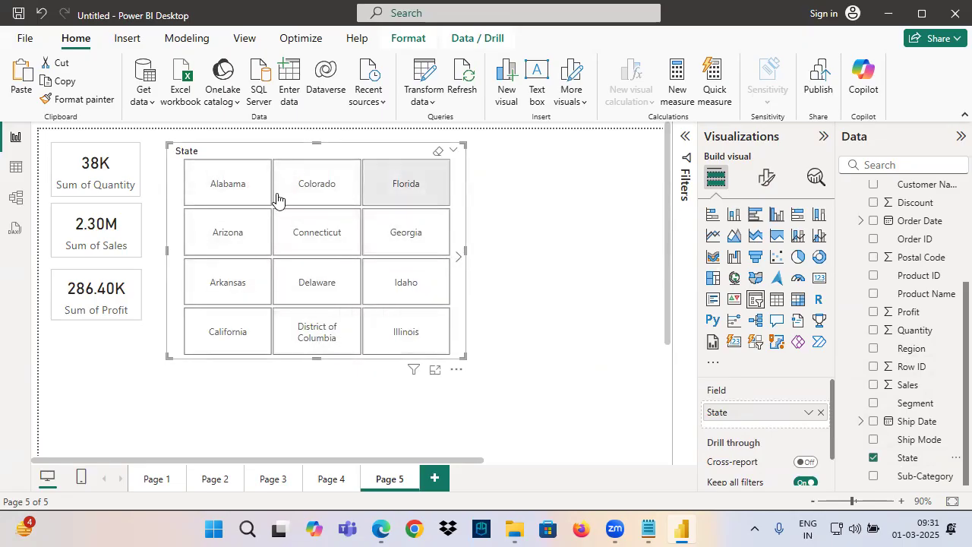
Switch to the Notepad slicer notes, annotate the text column styles with arrows, marking Tile "Less" and Dropdown "M", and clear the annotations
left_click(648, 529)
key("ctrl+2")
left_click_drag(76, 176, 213, 173)
left_click_drag(180, 159, 190, 193)
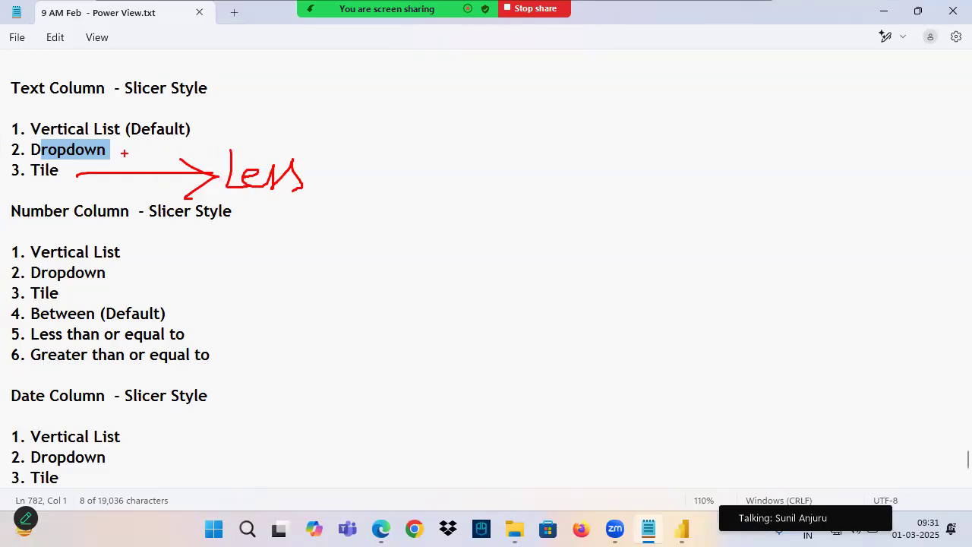
left_click_drag(126, 152, 288, 149)
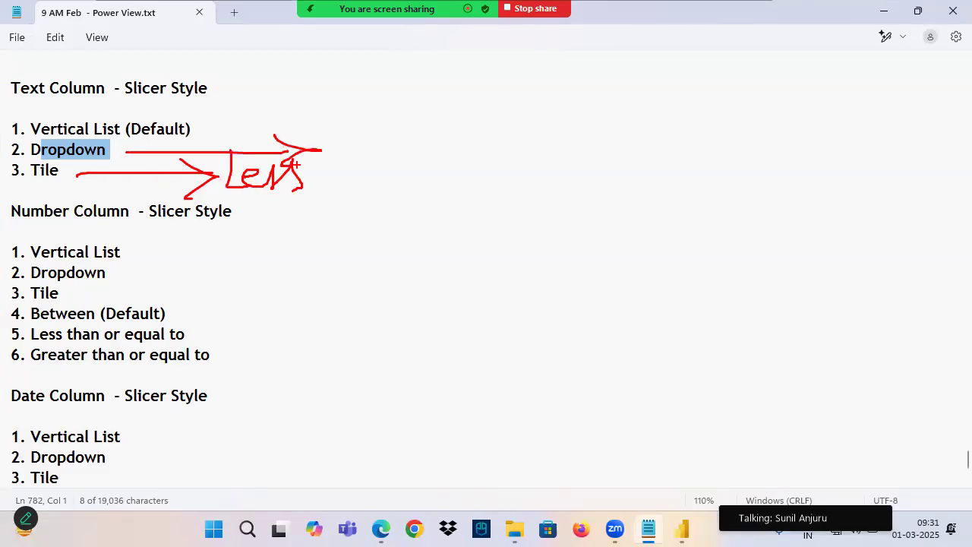
mouse_move(92, 131)
left_mouse_down()
mouse_move(201, 134)
mouse_move(272, 111)
left_mouse_up()
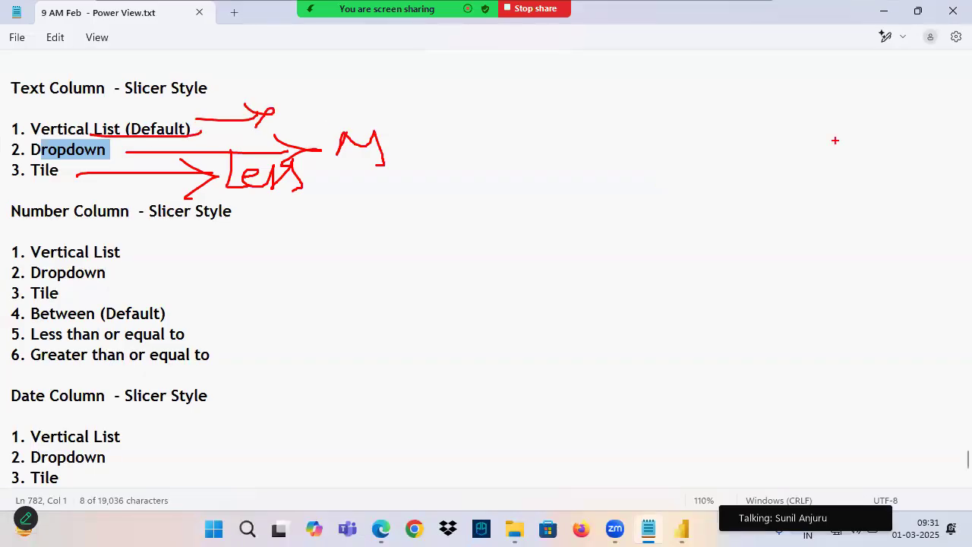
key("Escape")
Highlight the text column slicer style list and the Number Column heading in the notes
left_click_drag(14, 88, 118, 176)
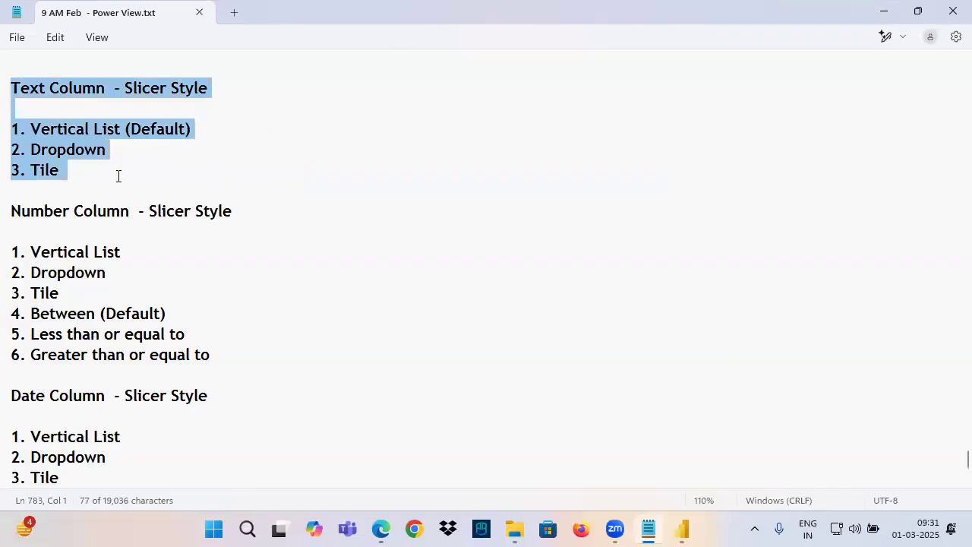
left_click_drag(21, 212, 120, 213)
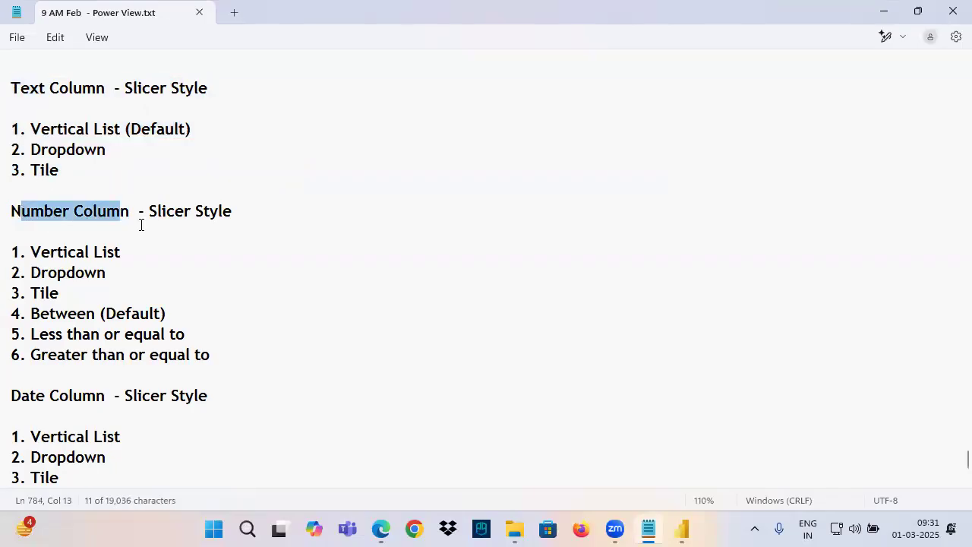
left_click(125, 207)
Switch to Power BI and replace the State slicer on Page 5 with a new slicer for the Orders Row ID field
left_click(682, 529)
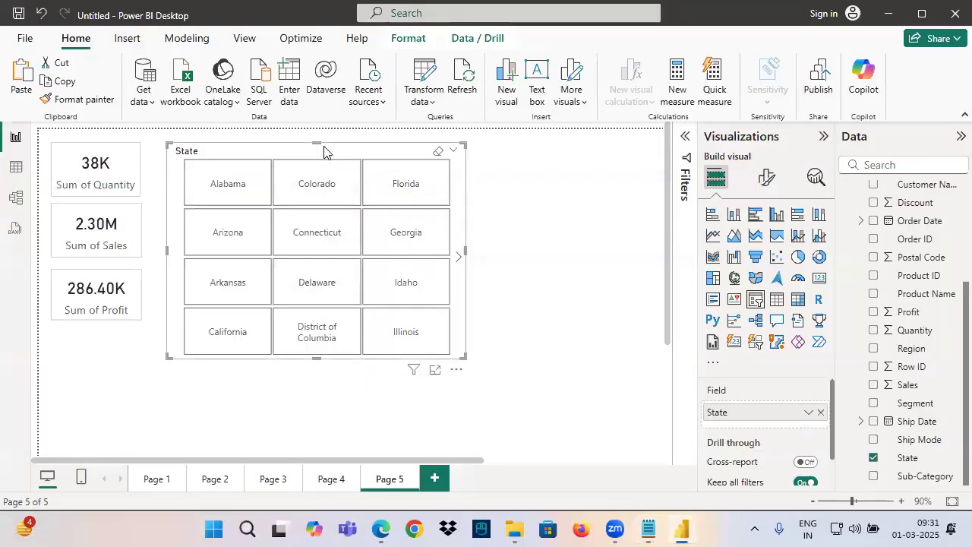
key("Delete")
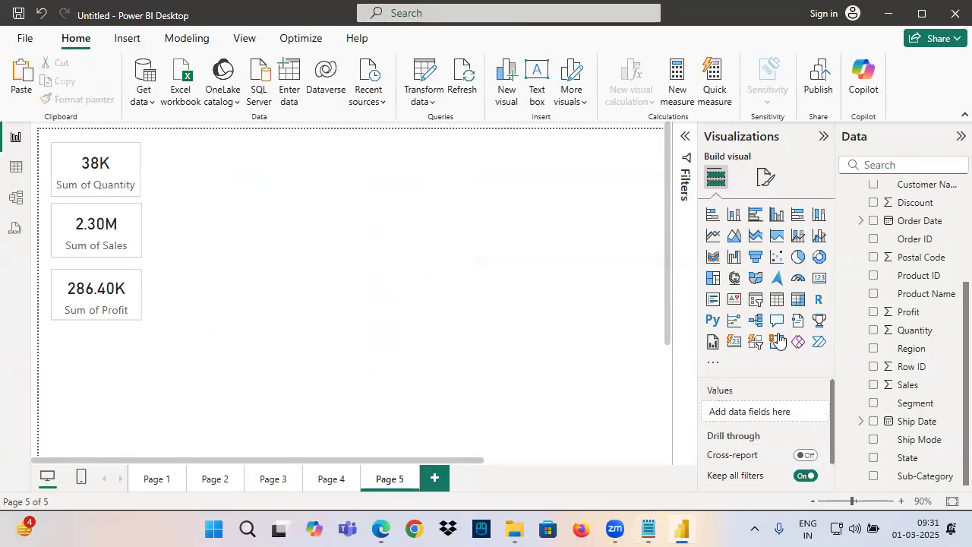
left_click(756, 298)
left_click_drag(119, 433, 392, 289)
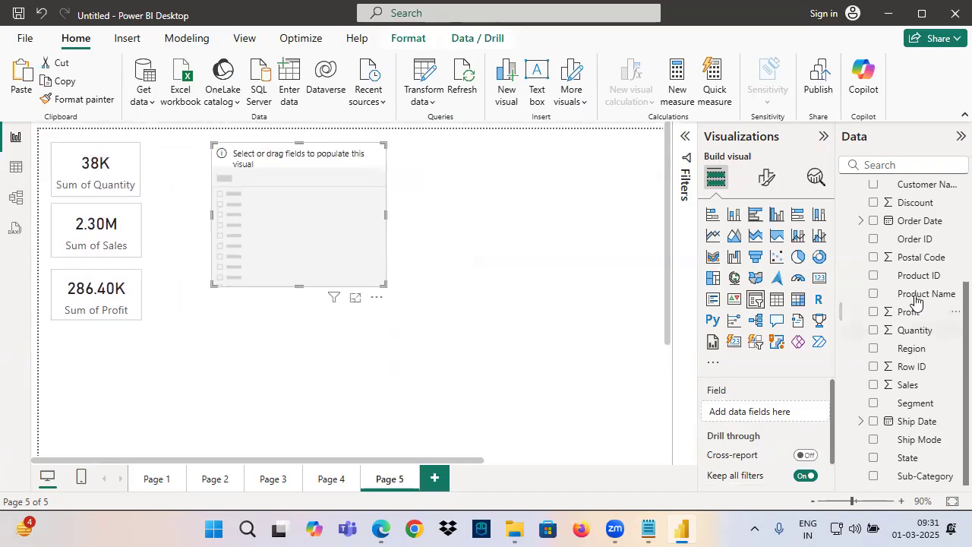
left_click_drag(918, 369, 769, 411)
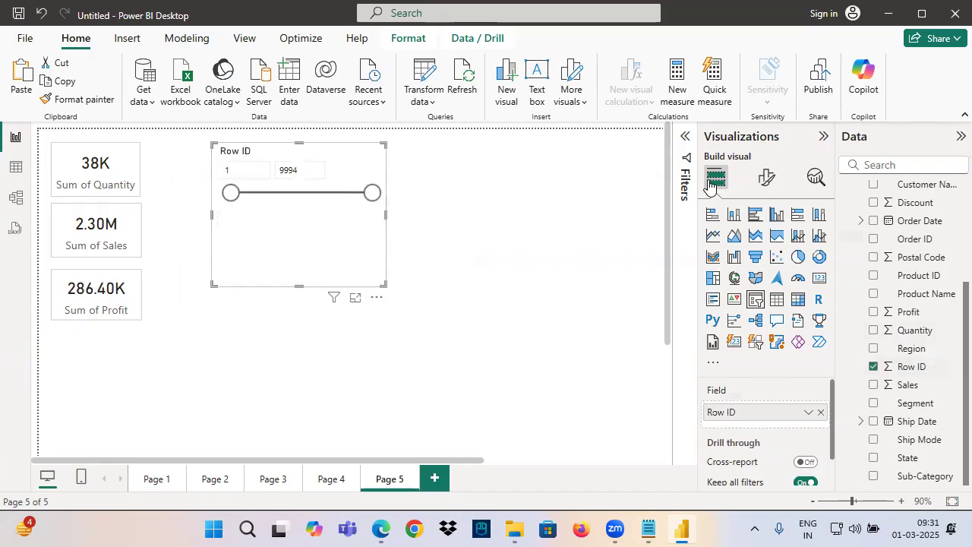
Set the Row ID slicer's style to Vertical list and look through its values
left_click(766, 177)
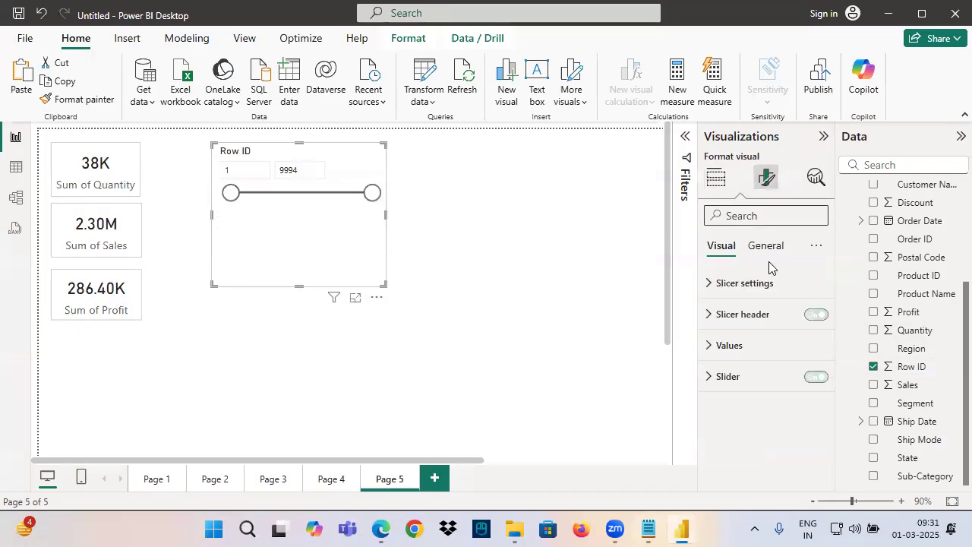
left_click(741, 287)
left_click(748, 359)
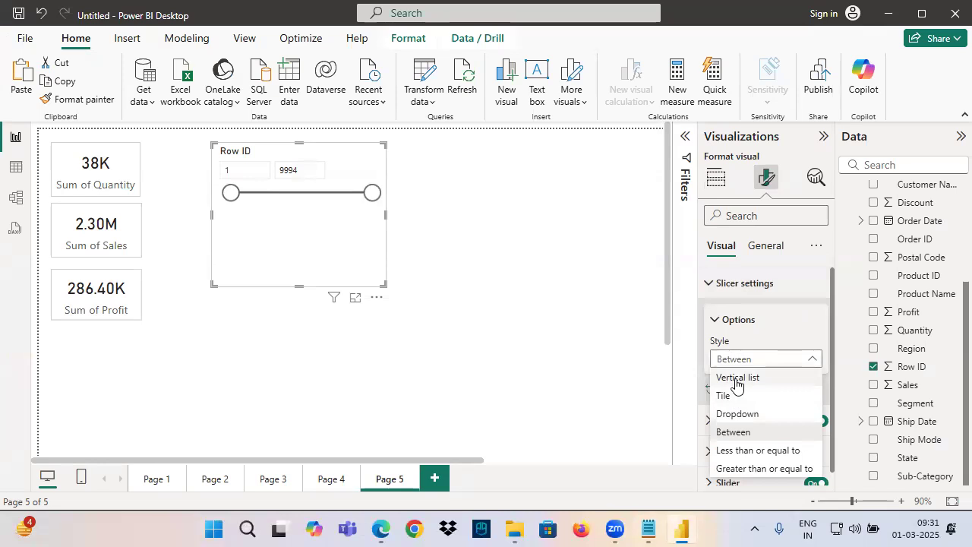
left_click(736, 380)
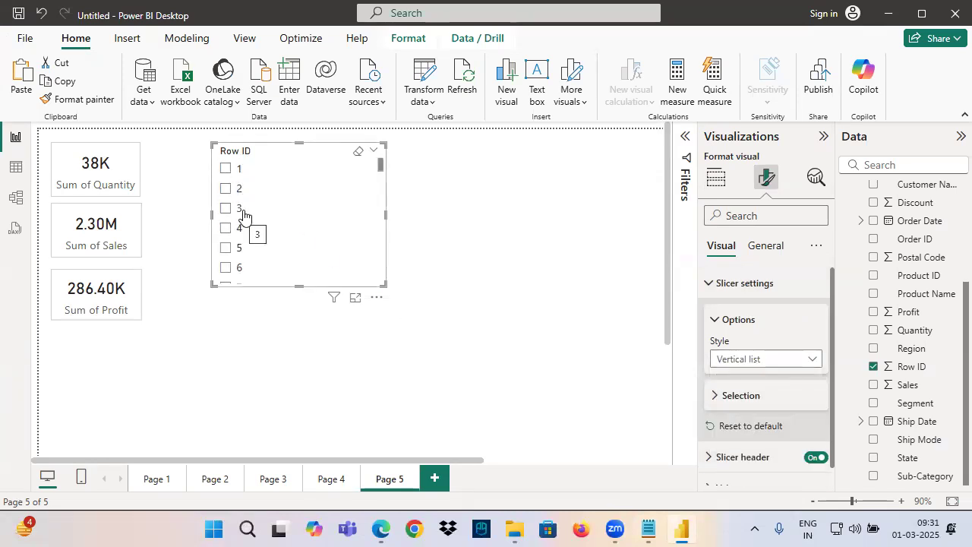
scroll(251, 205, "down", 15)
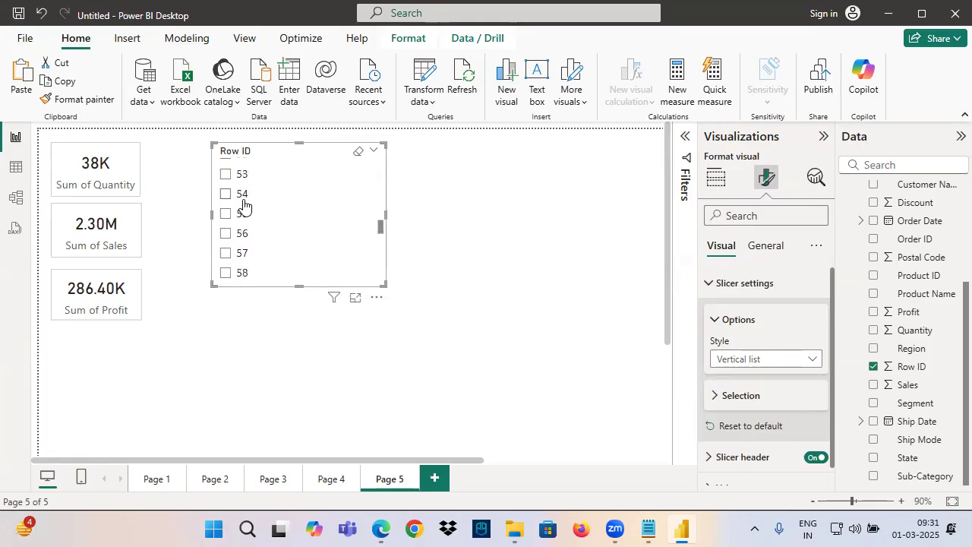
scroll(250, 194, "up", 15)
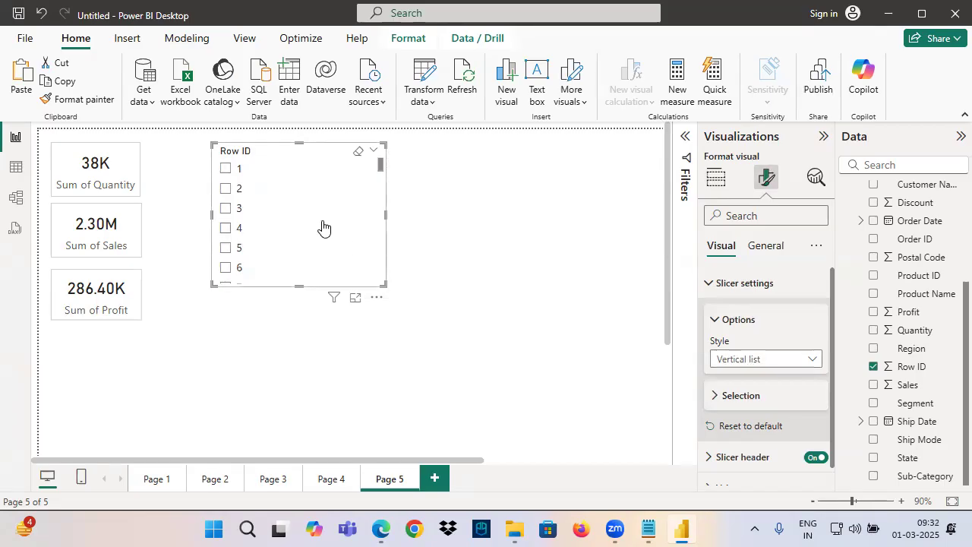
Add a new report page with a card showing the Emp SAL field
left_click(444, 481)
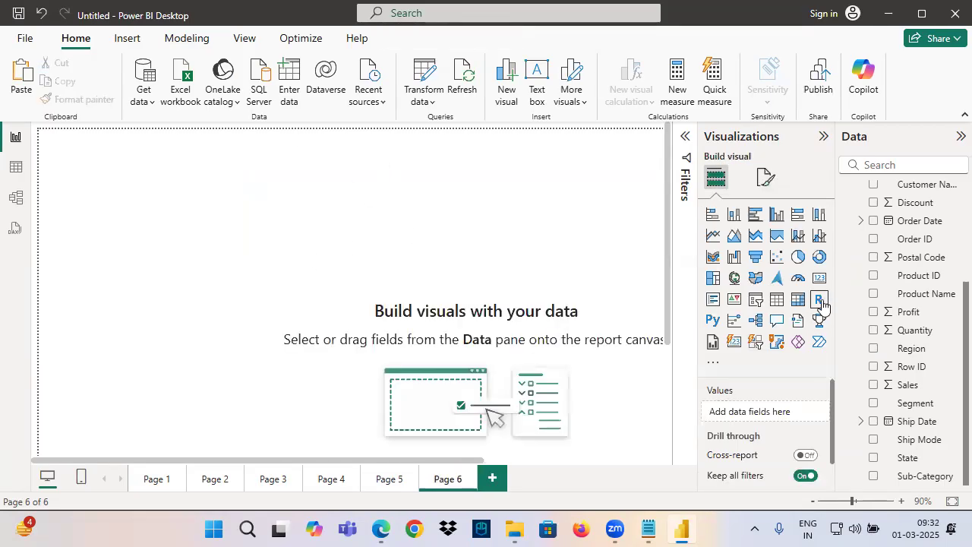
left_click(819, 278)
scroll(904, 304, "up", 4)
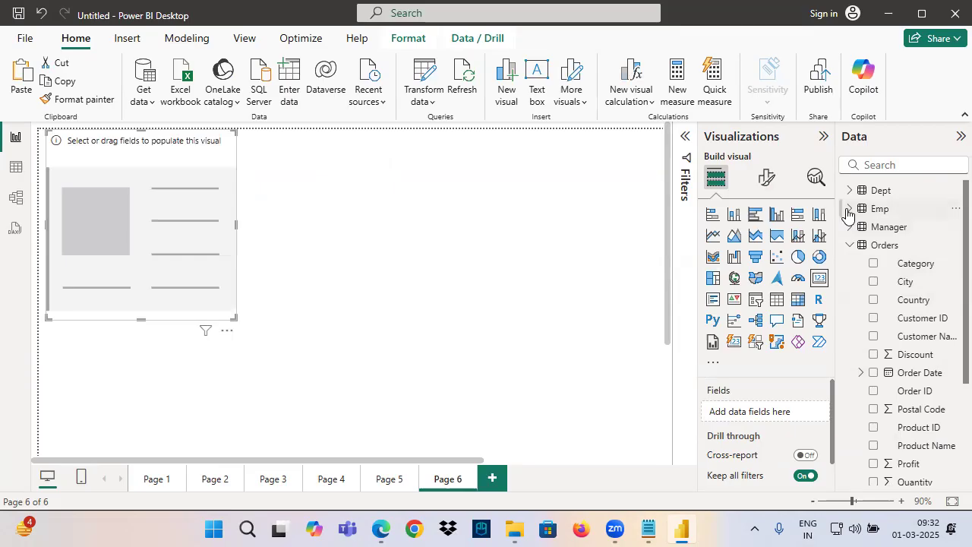
left_click(850, 208)
left_click_drag(908, 358, 174, 238)
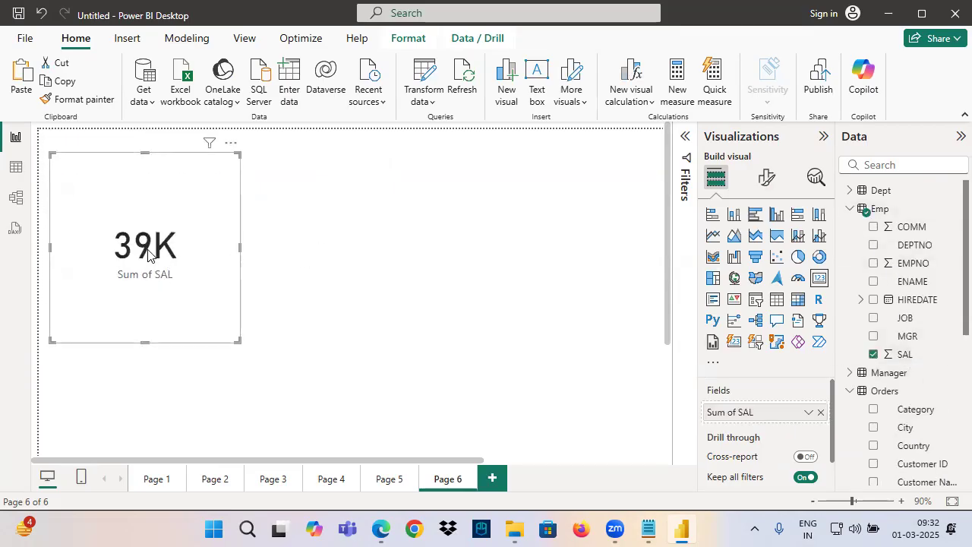
Add a slicer for the Emp DEPTNO field and position it beside the Sum of SAL card
left_click(429, 220)
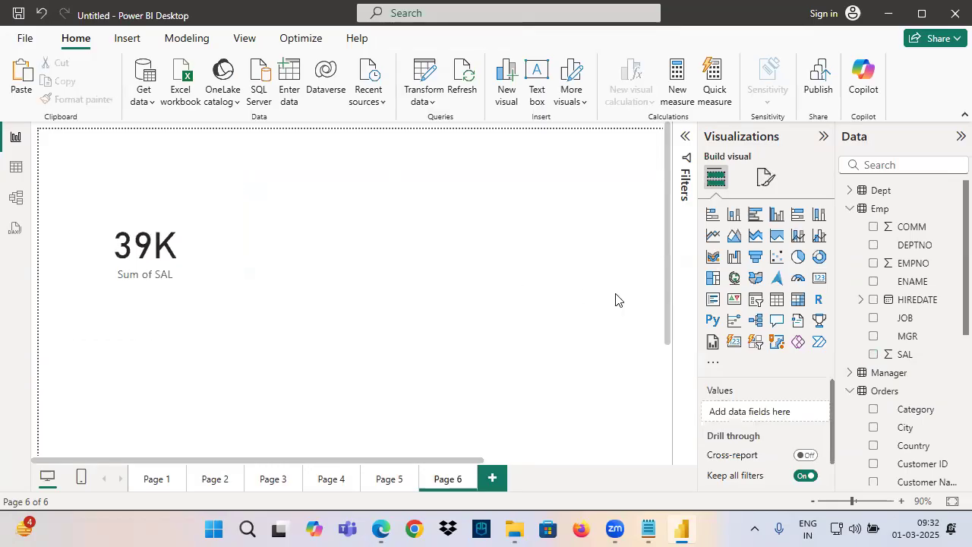
left_click(756, 301)
left_click_drag(200, 321, 410, 191)
left_click_drag(919, 245, 799, 413)
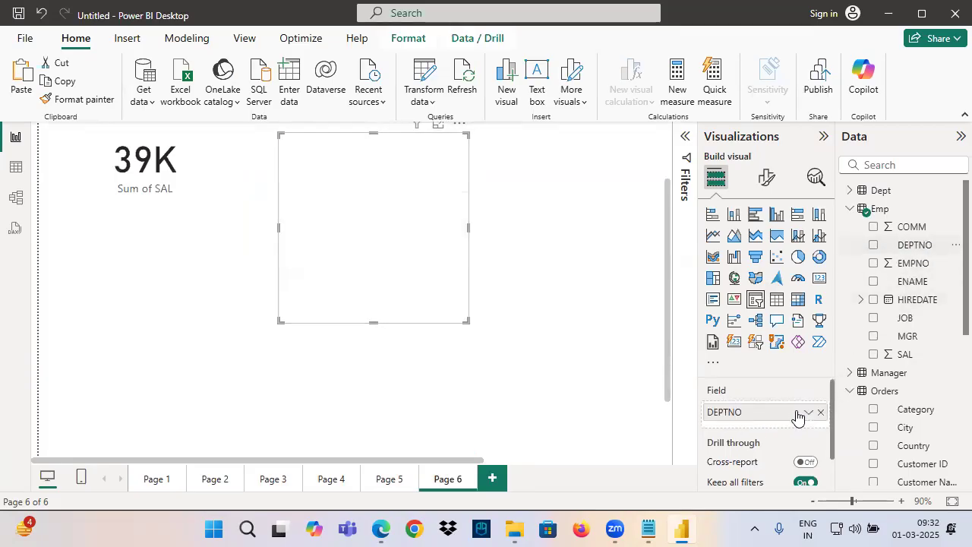
left_click(304, 161)
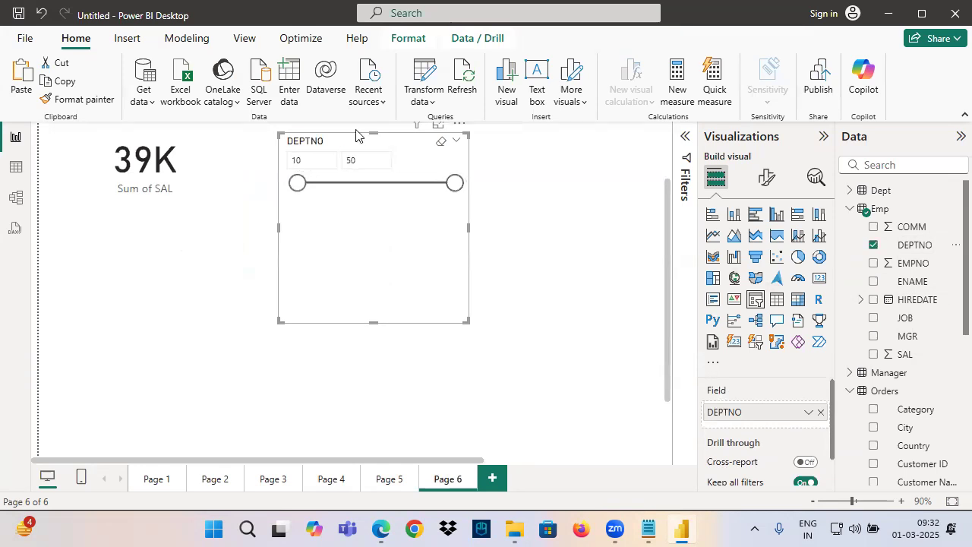
left_click_drag(337, 207, 335, 222)
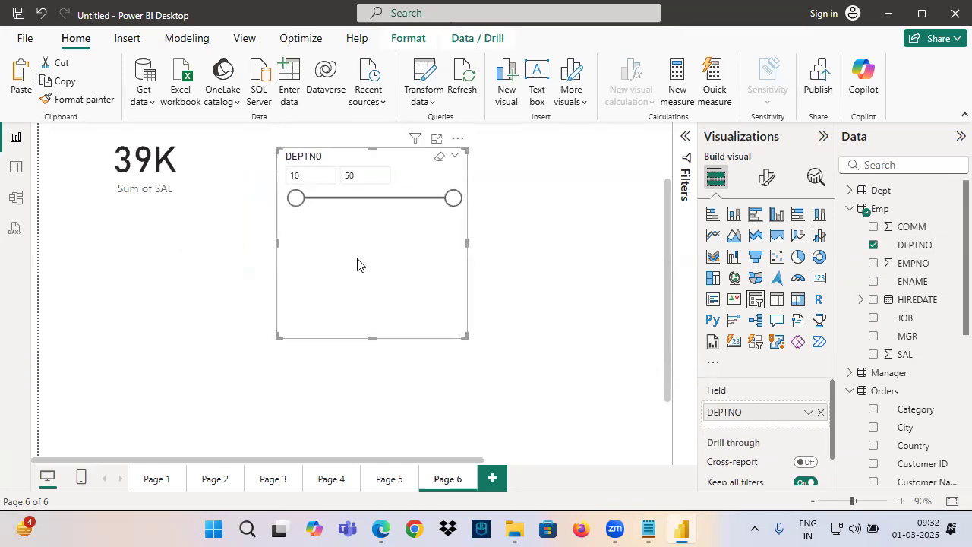
Set the DEPTNO slicer's style to Vertical list and shrink the slicer to fit its values
left_click(766, 177)
left_click(737, 286)
left_click(740, 360)
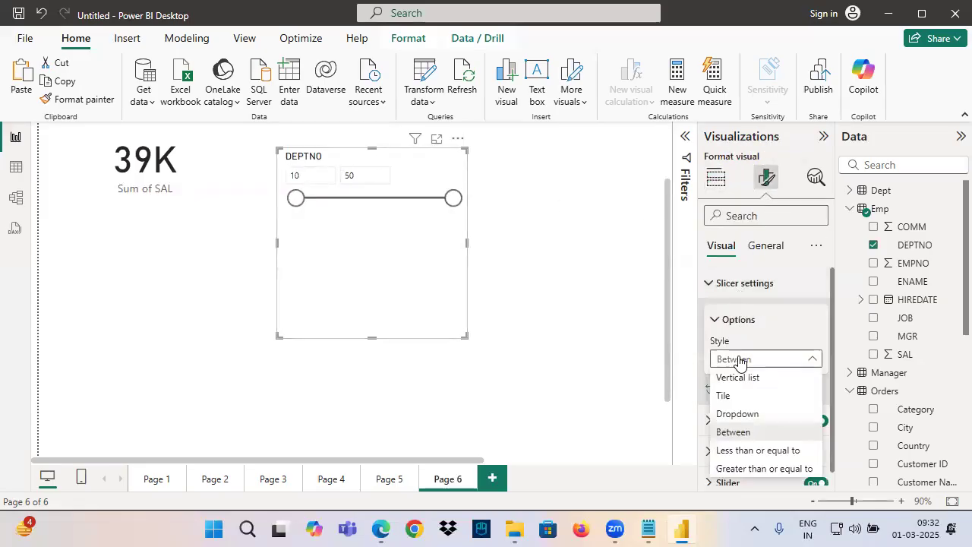
left_click(738, 380)
left_click_drag(462, 336, 363, 256)
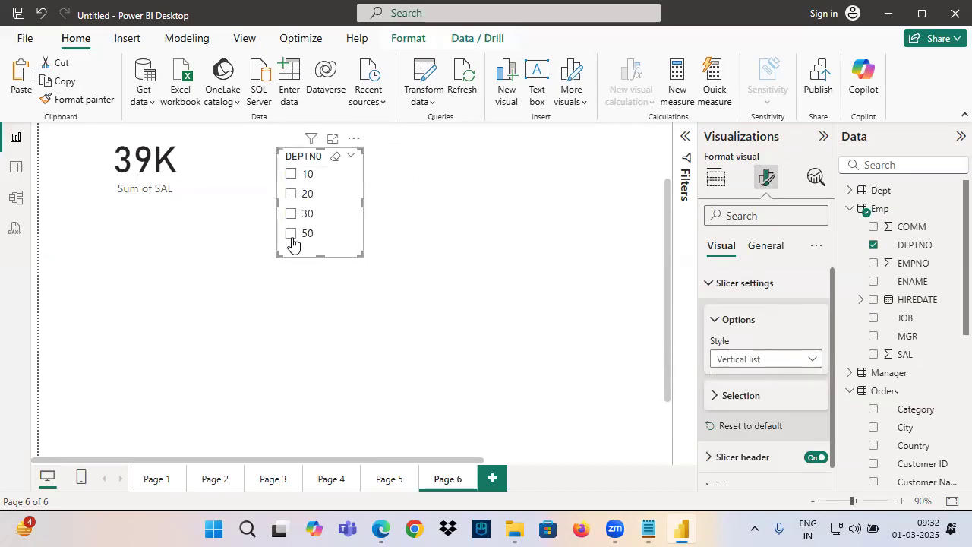
left_click(297, 365)
Filter the Sum of SAL card by DEPTNO 10, 20, 30 and 50 in turn and clear the selection
left_click(291, 175)
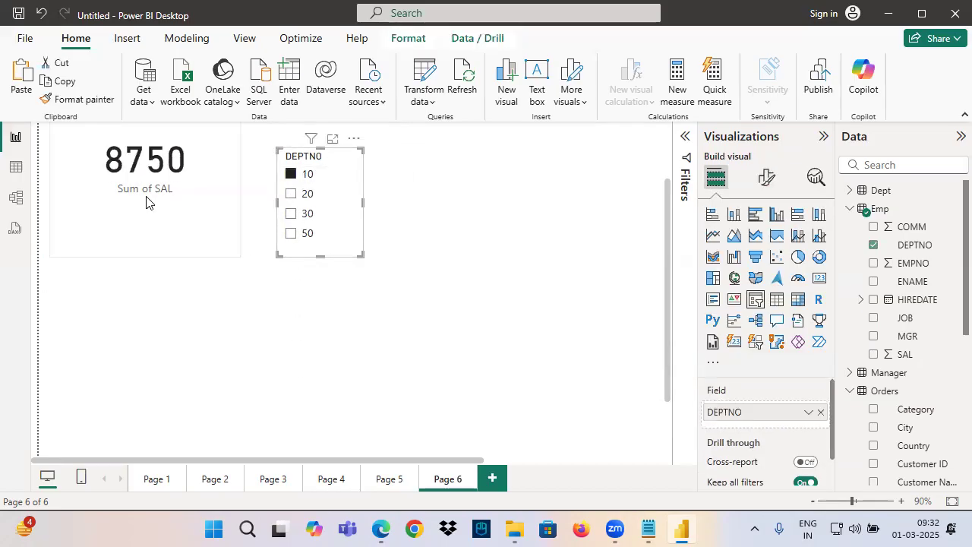
scroll(152, 182, "up", 2)
left_click(291, 280)
left_click(289, 300)
left_click(291, 319)
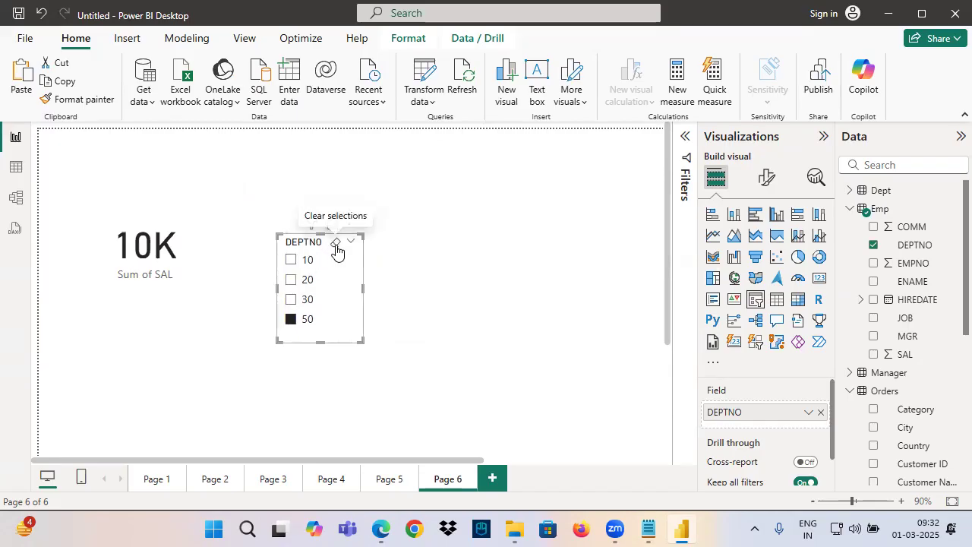
left_click(339, 243)
Return to Page 5, shift the Row ID slicer slightly and set its style to Dropdown
left_click(387, 479)
left_click(93, 162)
scroll(242, 173, "down", 15)
left_click_drag(235, 156, 231, 163)
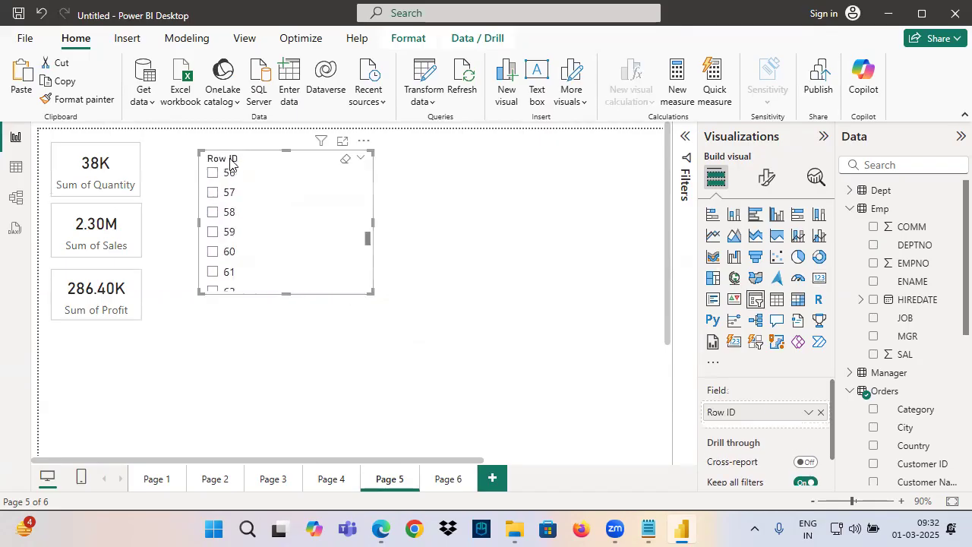
left_click(765, 177)
left_click(729, 282)
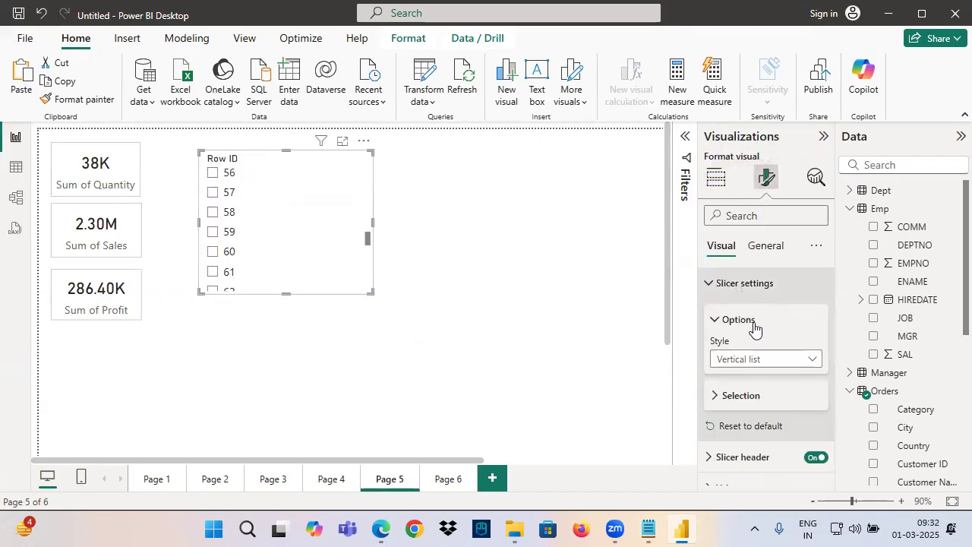
left_click(744, 360)
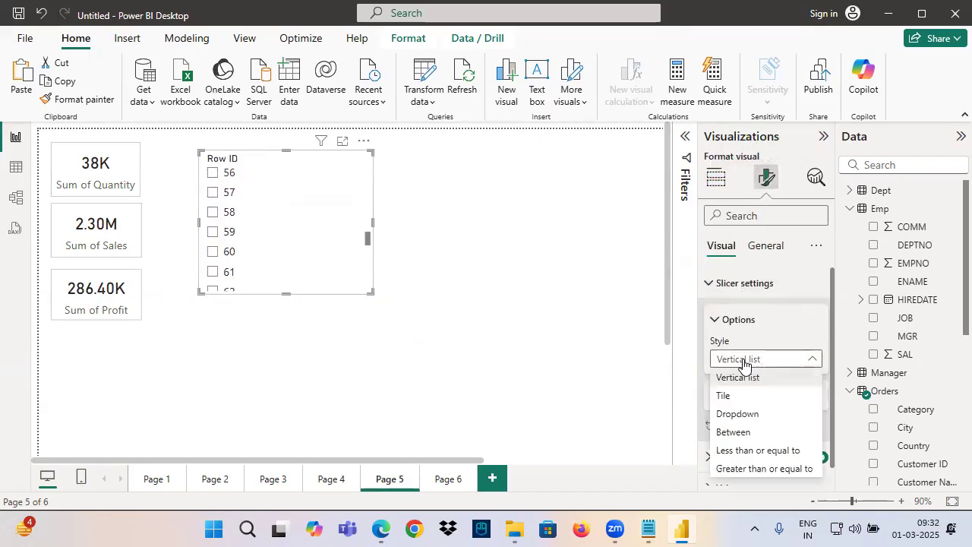
left_click(737, 414)
Expand the Row ID dropdown, browse its values, and write and circle "1000's" over them as a screen annotation
left_click(234, 185)
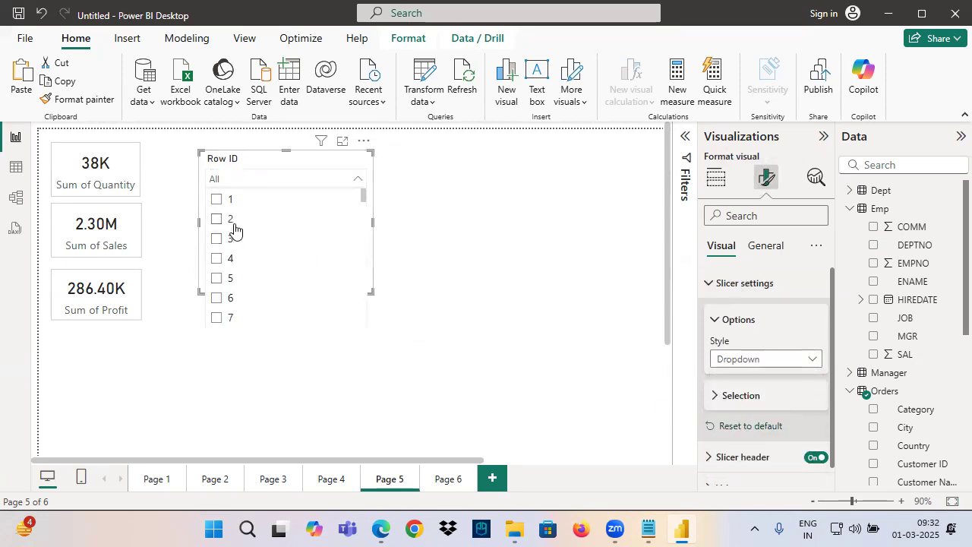
scroll(238, 228, "down", 10)
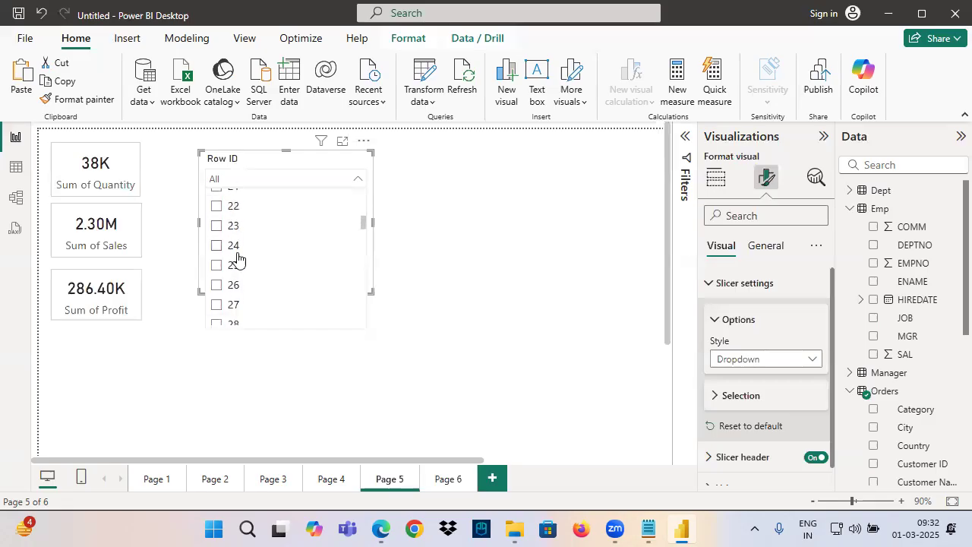
key("ctrl+2")
left_click_drag(286, 229, 285, 237)
left_click_drag(267, 219, 277, 275)
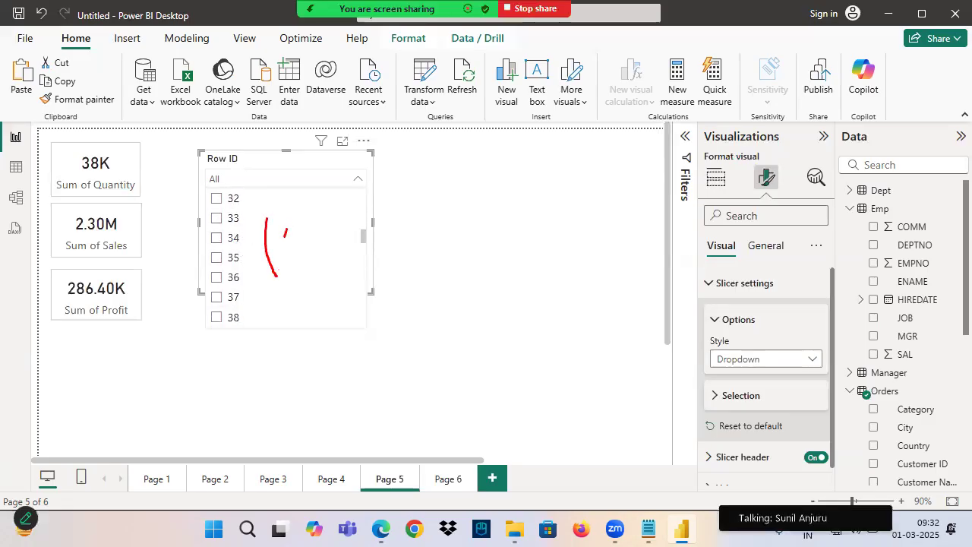
left_click_drag(308, 223, 323, 241)
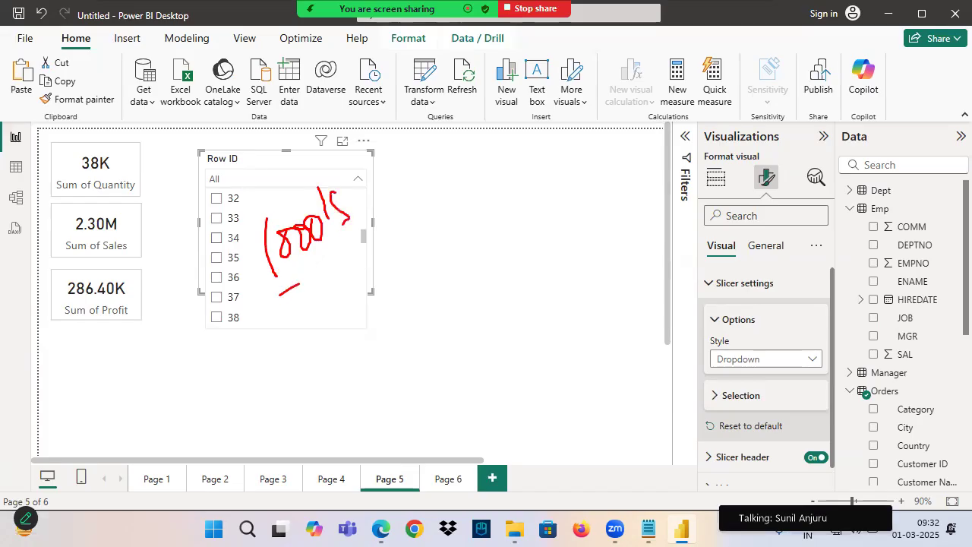
left_click_drag(299, 284, 334, 262)
left_click_drag(339, 186, 335, 166)
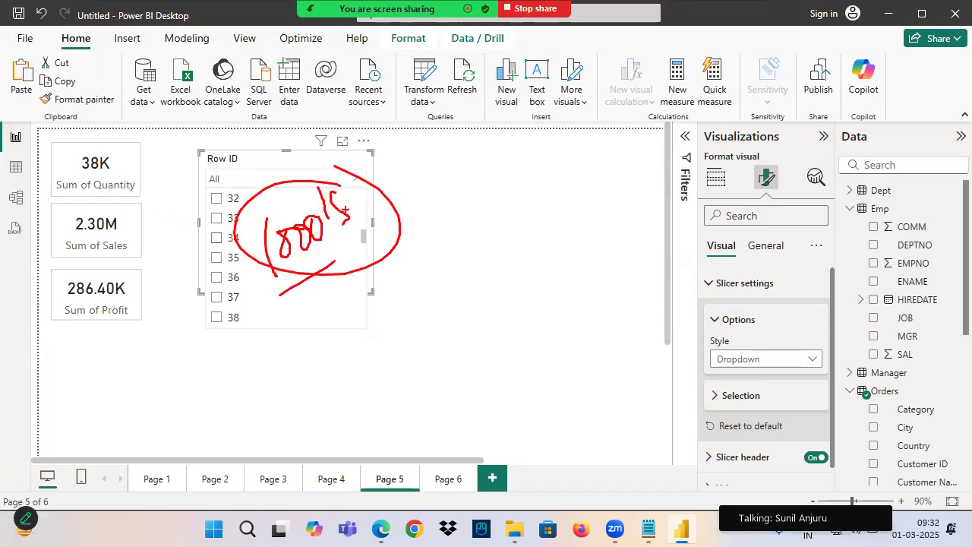
key("Escape")
Inspect the Row ID column in the Orders table data and return to the report page
left_click(15, 166)
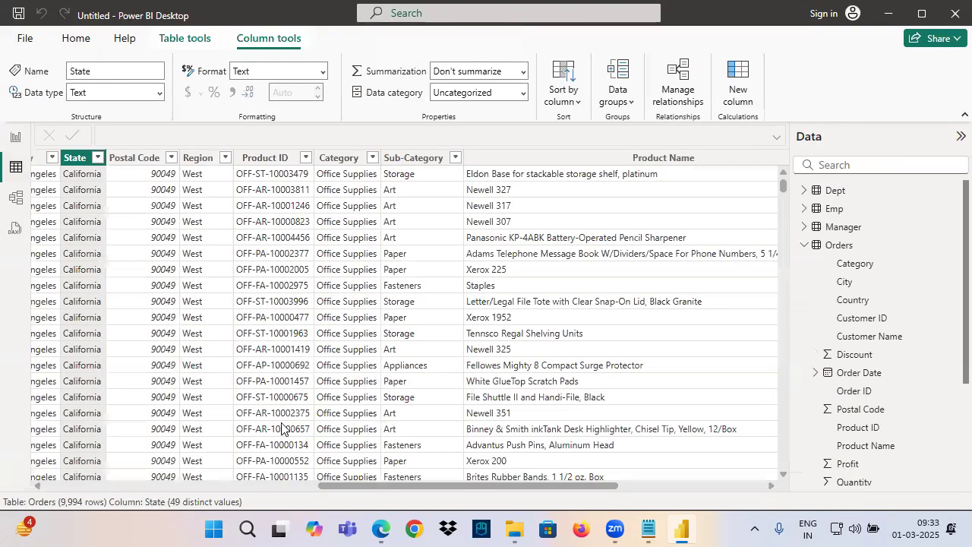
left_click_drag(340, 491, 68, 489)
left_click(50, 157)
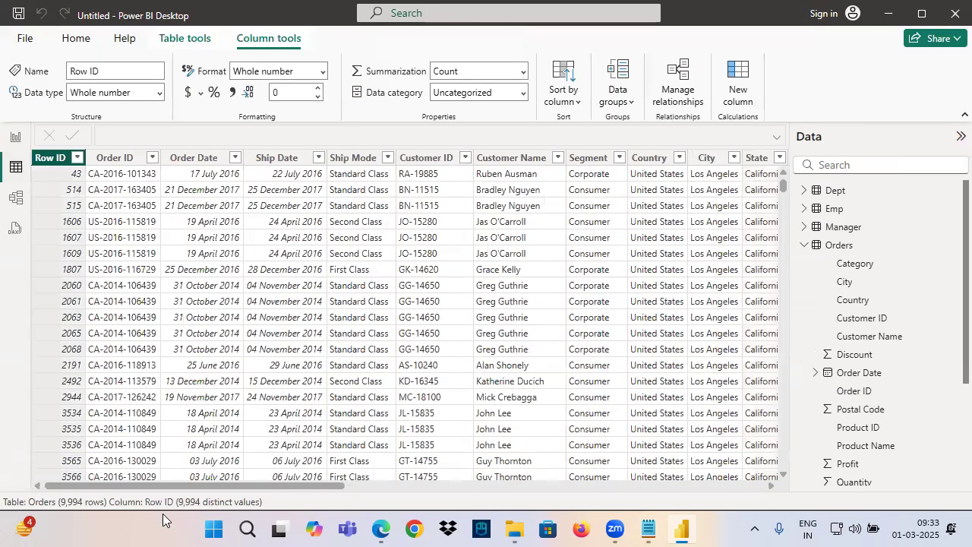
left_click(15, 137)
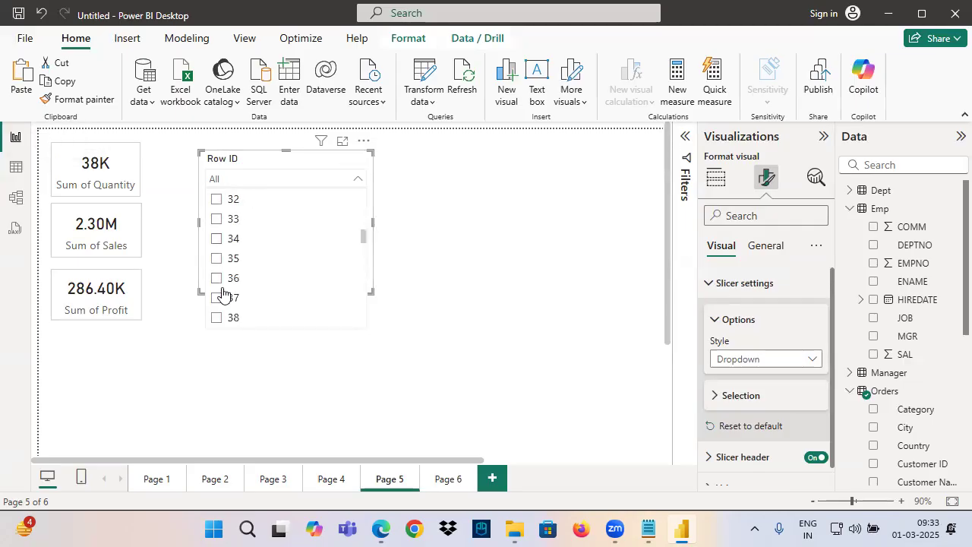
Browse further through the Row ID dropdown, annotate the range "1001 - 2000" over it, and collapse the list
scroll(237, 247, "down", 6)
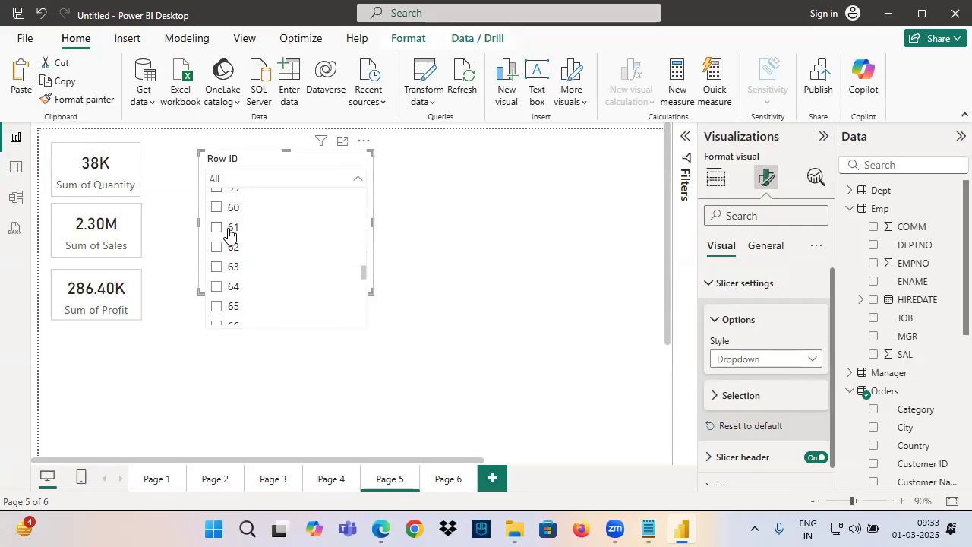
key("ctrl+2")
left_click_drag(232, 226, 230, 250)
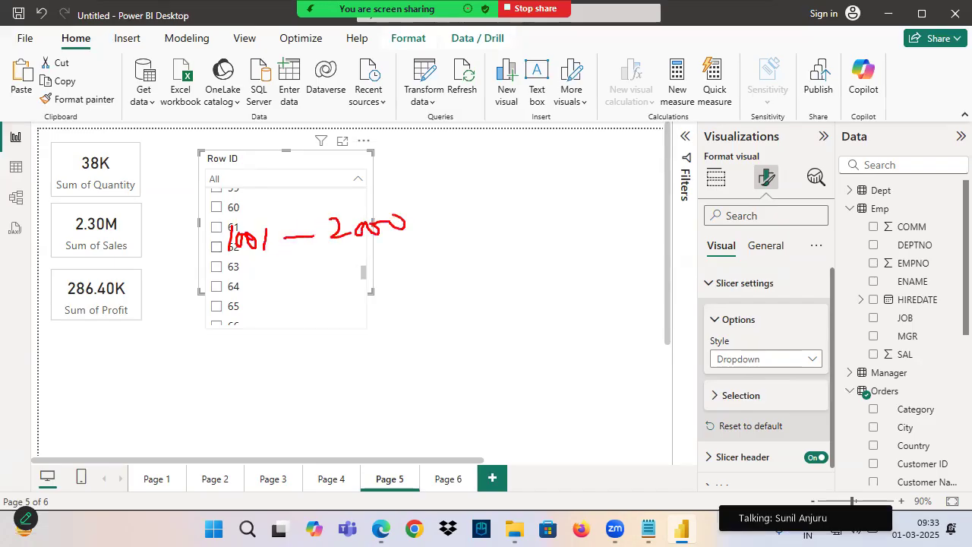
left_click_drag(214, 258, 356, 249)
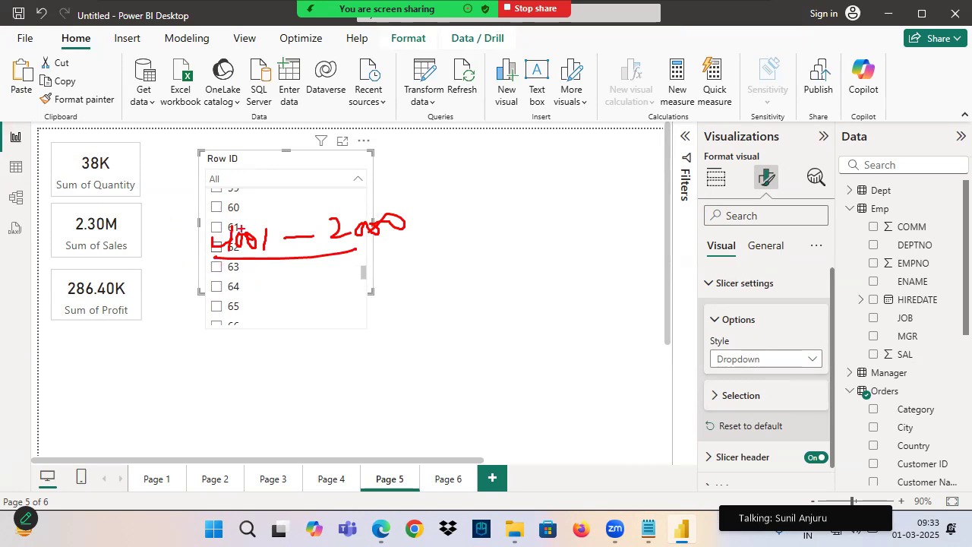
key("Escape")
left_click(243, 180)
left_click(226, 185)
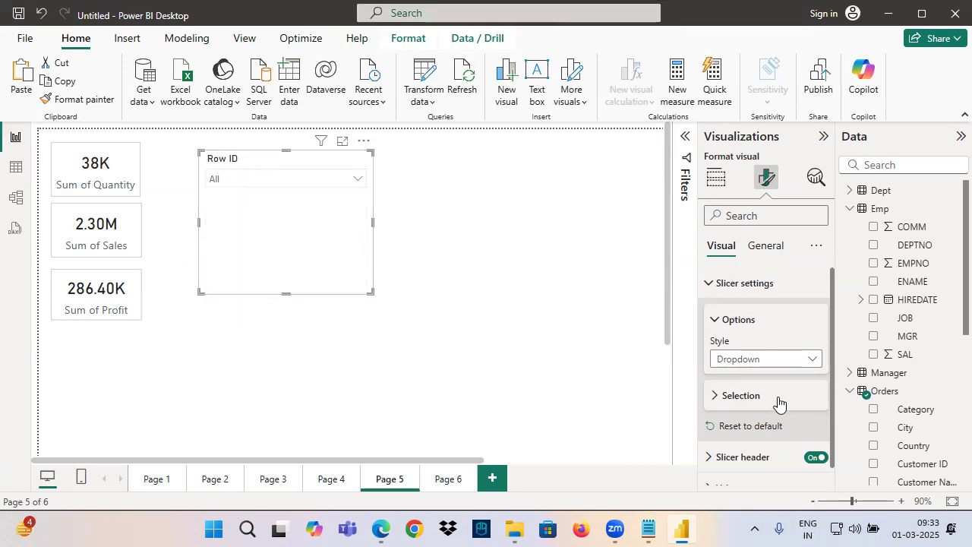
Try the Tile style on the Row ID slicer, set its style to Between and shrink its frame
left_click(742, 363)
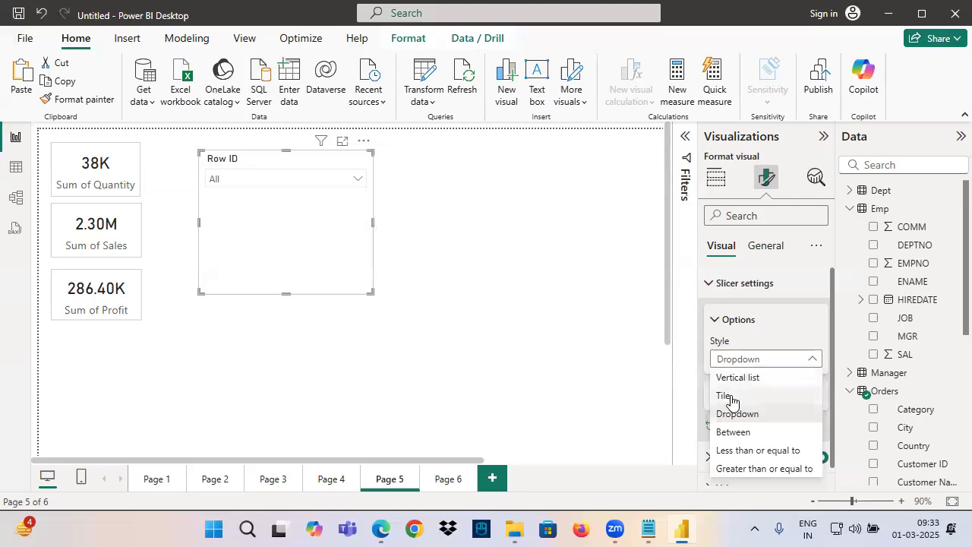
left_click(731, 395)
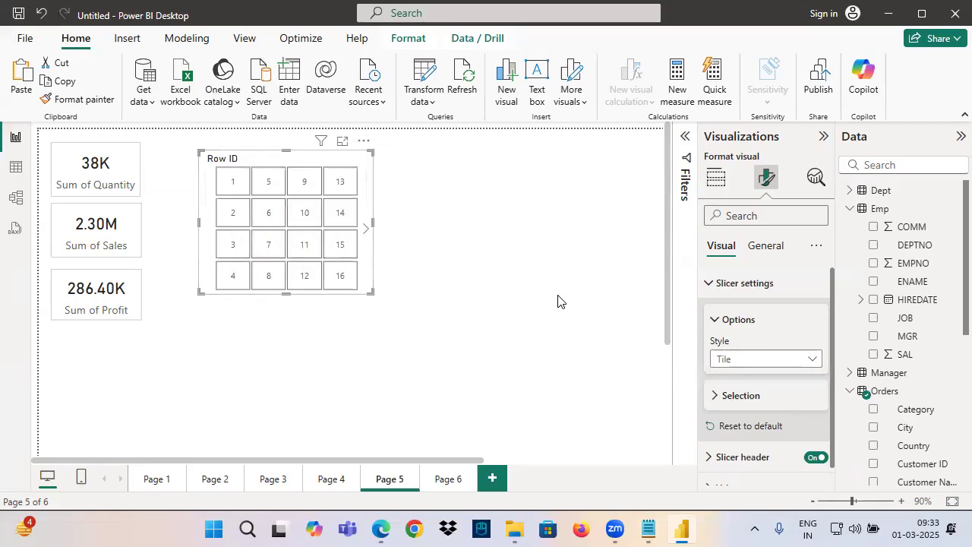
left_click(756, 359)
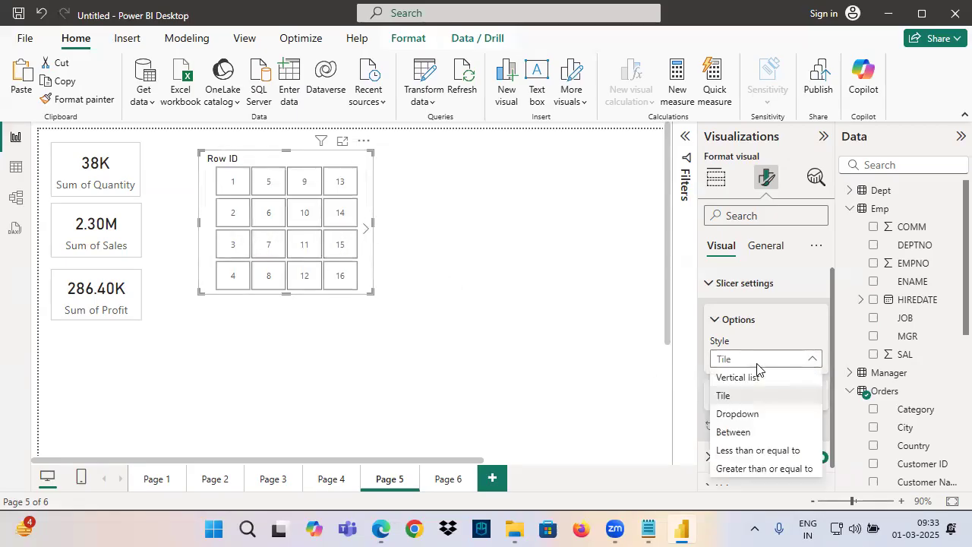
left_click(734, 433)
left_click_drag(364, 295, 354, 251)
Annotate the Row ID slicer's start and end values and link them by pen to the three total cards
left_click(234, 182)
key("ctrl+2")
left_click_drag(193, 180, 230, 185)
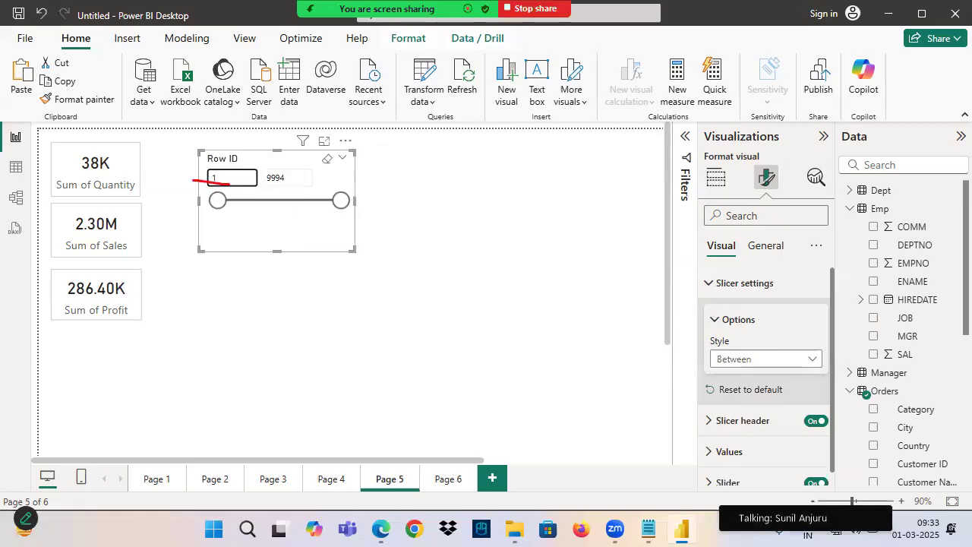
mouse_move(233, 173)
left_mouse_down()
mouse_move(183, 97)
mouse_move(106, 166)
mouse_move(92, 250)
left_mouse_up()
left_click_drag(215, 238, 69, 322)
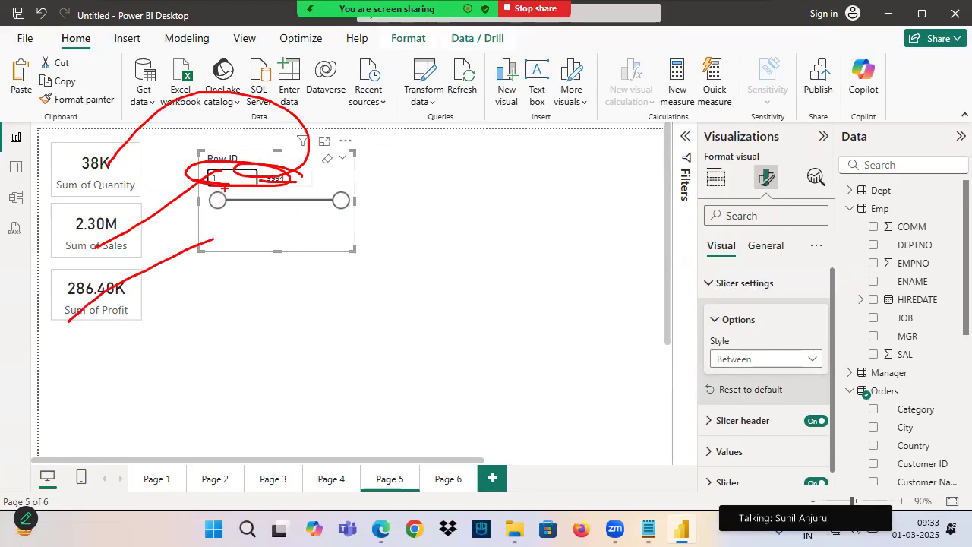
Filter the cards to Row IDs from 5001 to 6000 and clear the range filter
left_click(226, 179)
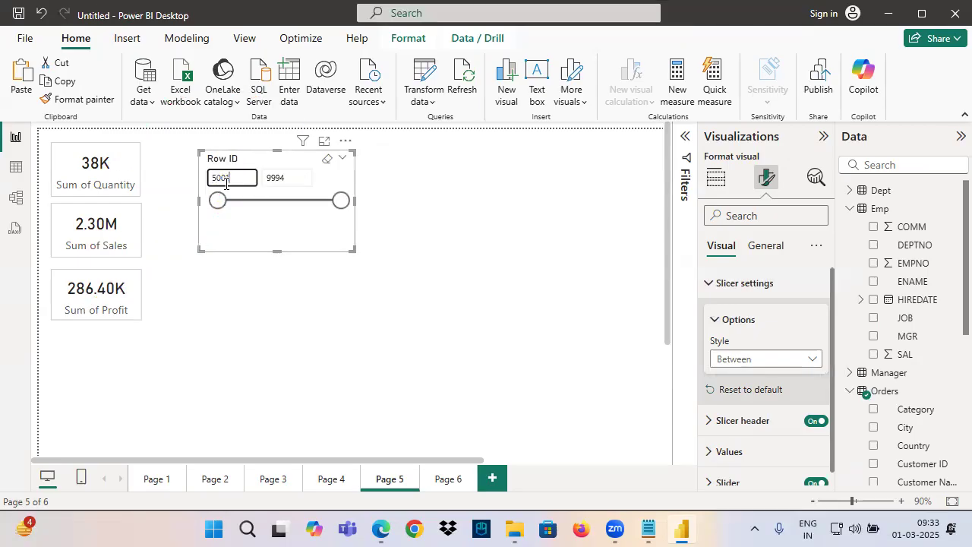
left_click(296, 178)
type("6000")
key("Return")
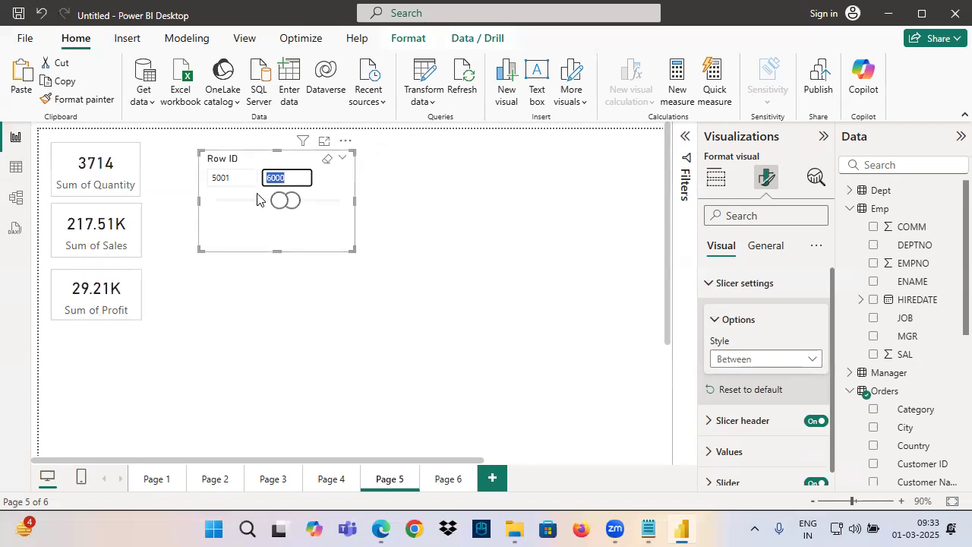
left_click(327, 158)
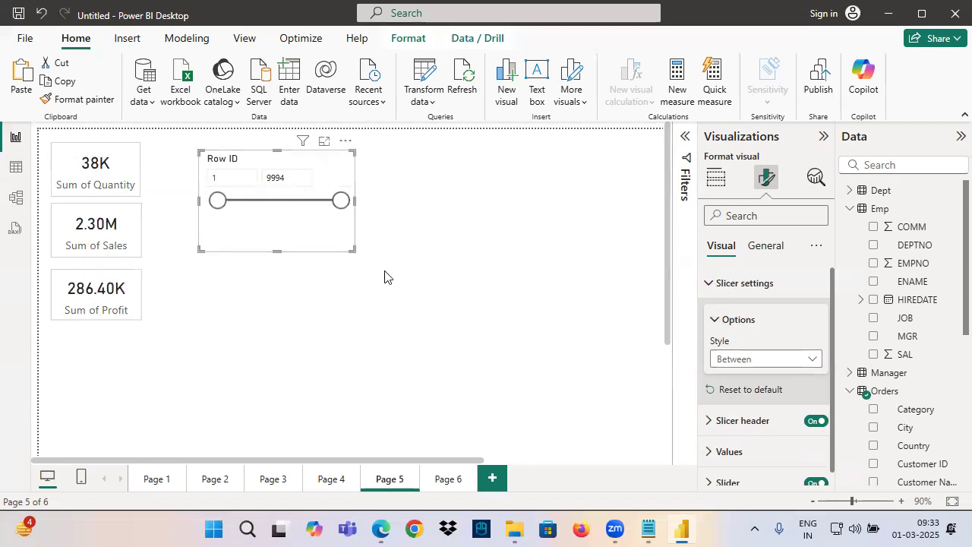
Mark the Row ID slicer's editable start and end values with circles and arrows using the annotation pen
key("ctrl+2")
mouse_move(190, 179)
left_mouse_down()
mouse_move(199, 163)
mouse_move(248, 184)
left_mouse_up()
left_click_drag(301, 167, 291, 164)
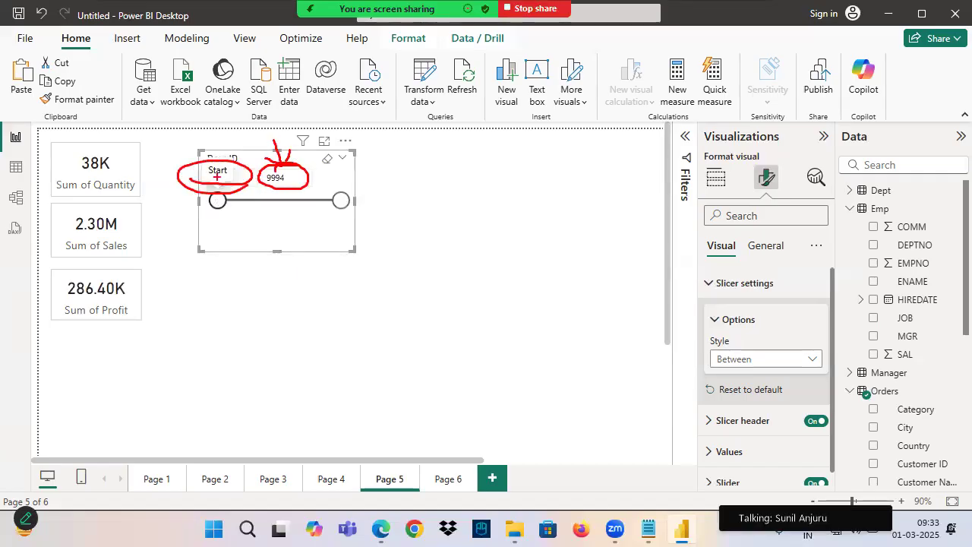
key("Escape")
left_click(284, 182)
key("ctrl+2")
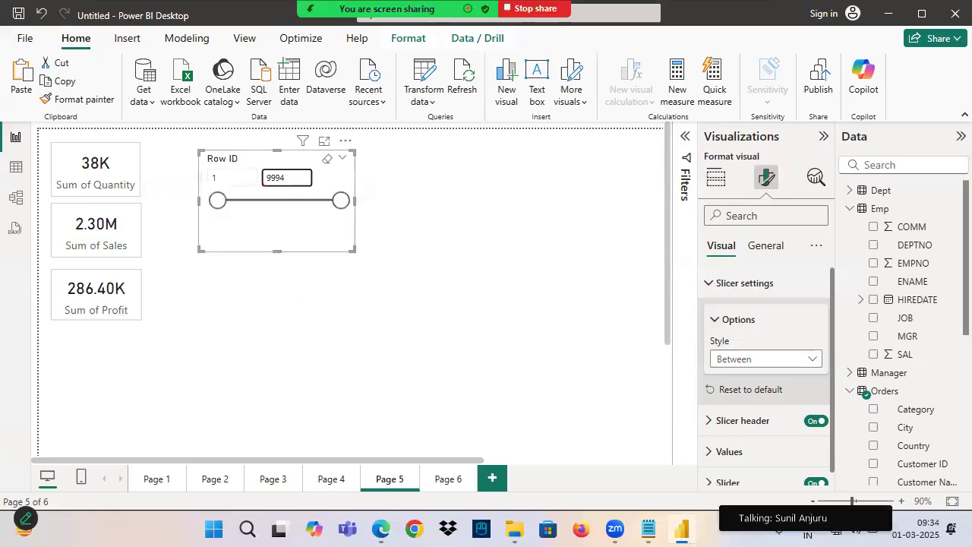
left_click_drag(287, 140, 276, 166)
left_click_drag(189, 164, 217, 170)
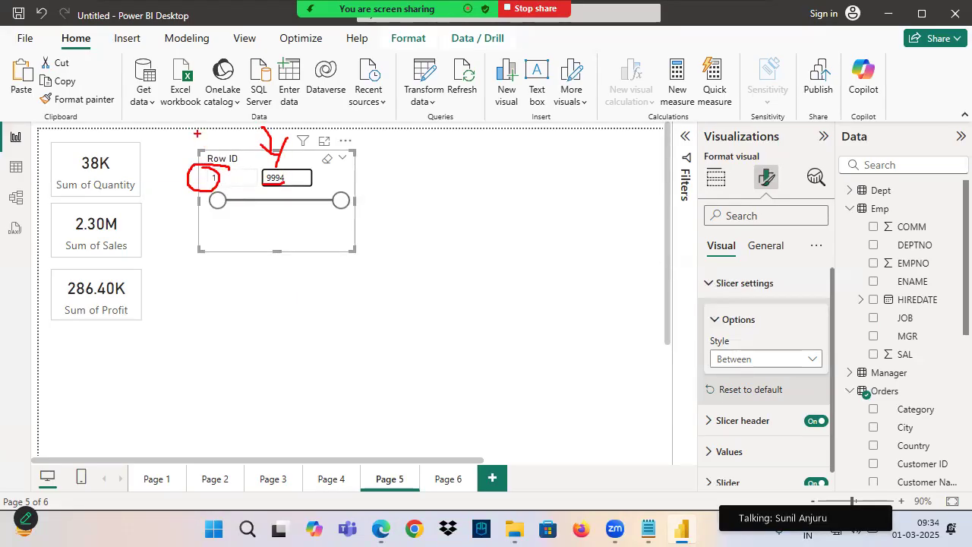
mouse_move(258, 170)
left_mouse_down()
mouse_move(281, 191)
mouse_move(319, 162)
left_mouse_up()
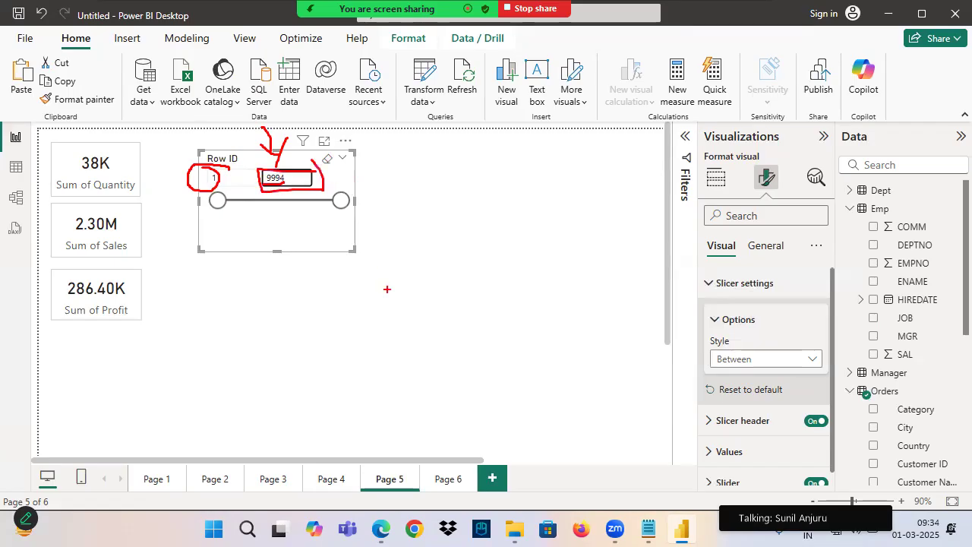
key("Escape")
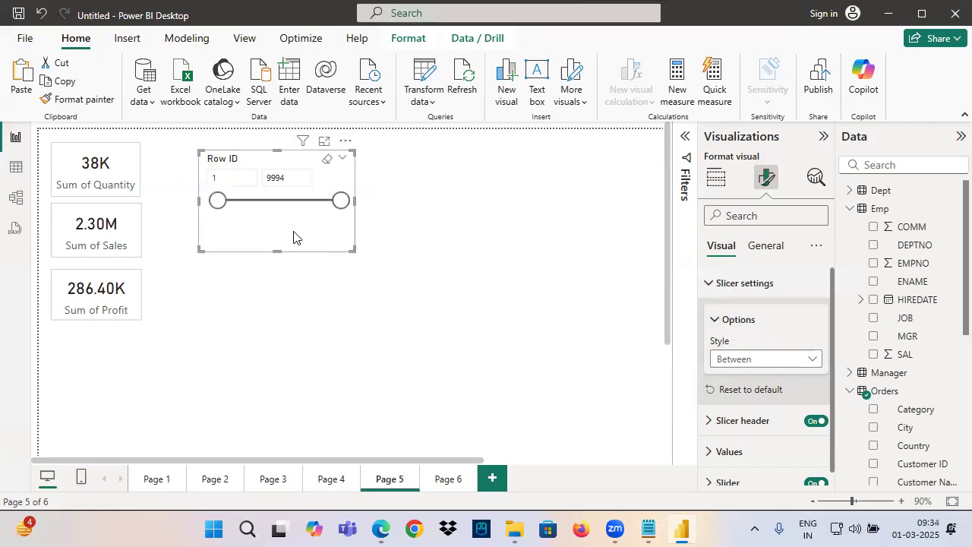
Set the Row ID slicer's style to Less than or equal to and its upper limit to 5000
left_click(741, 359)
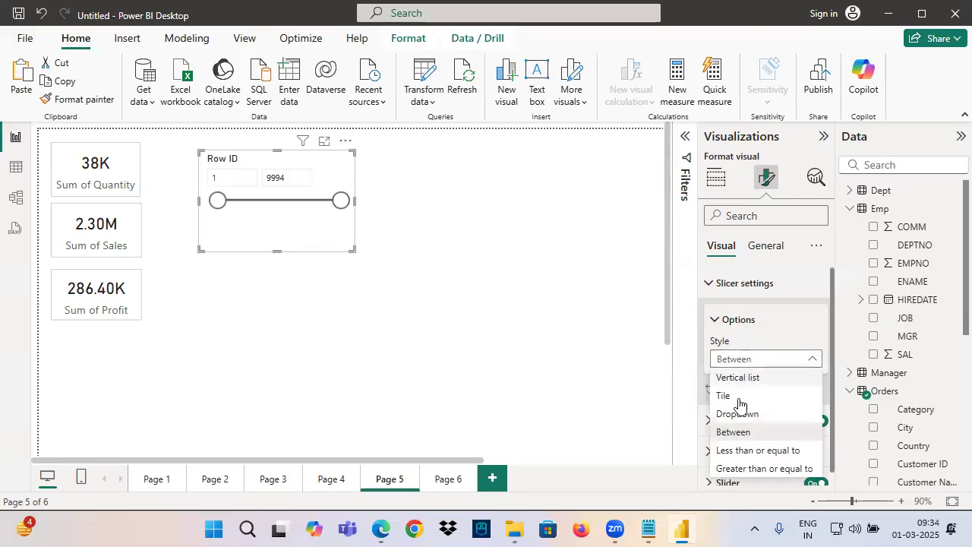
left_click(760, 455)
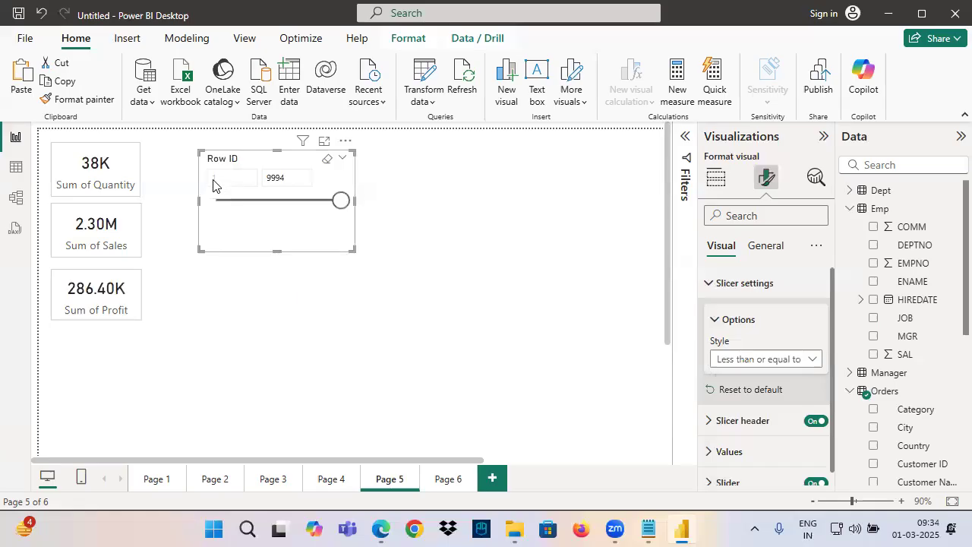
double_click(274, 178)
type("5000")
key("Return")
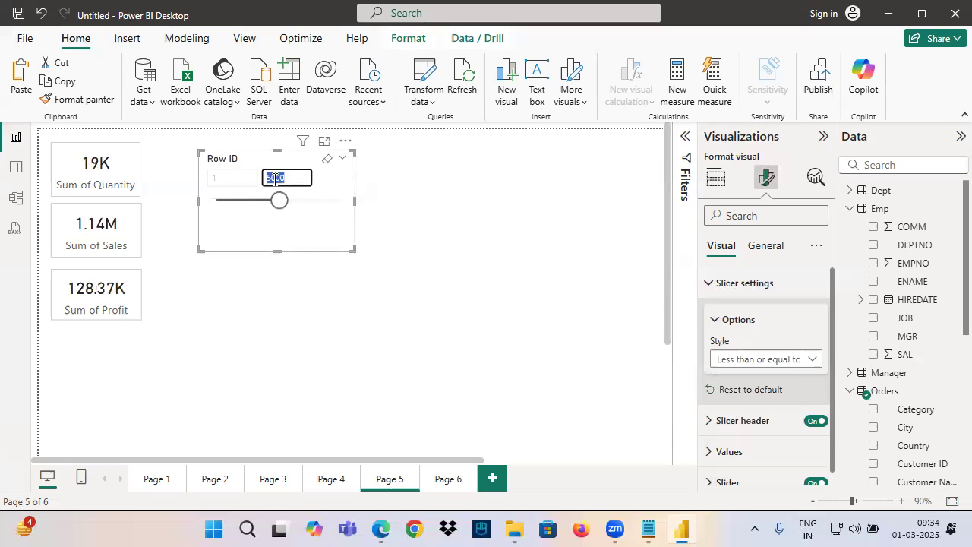
Clear the Row ID slicer's upper limit and annotate its lower and upper value boxes with arrows
left_click(219, 239)
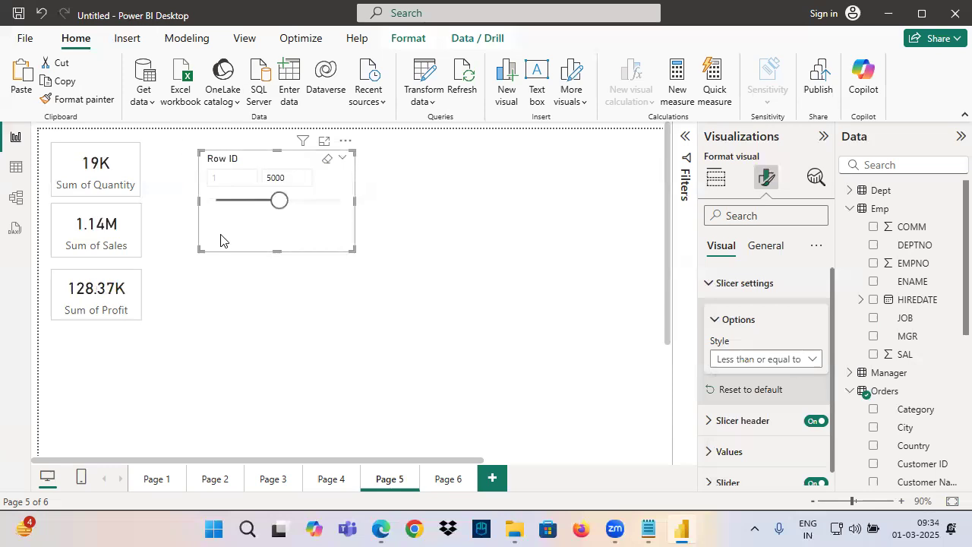
left_click(286, 179)
double_click(268, 177)
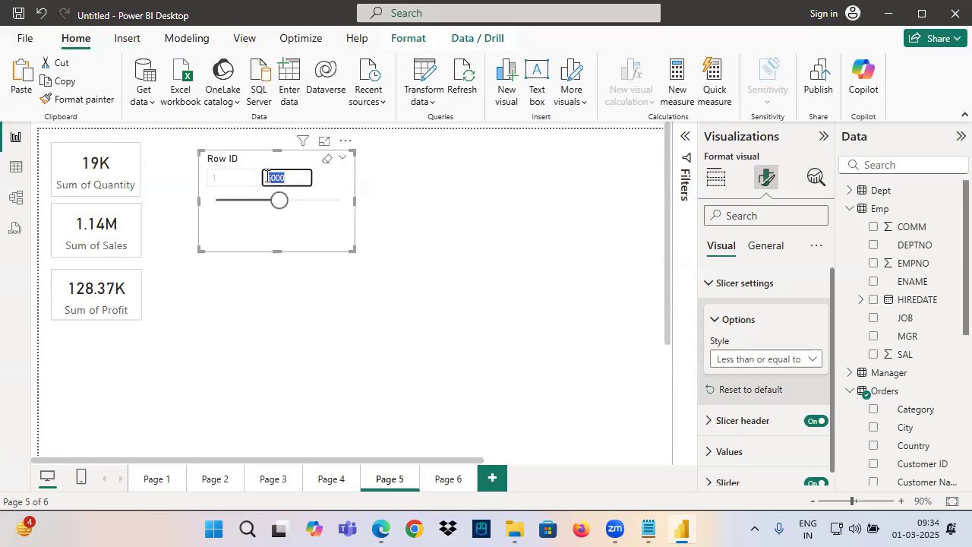
left_click(329, 167)
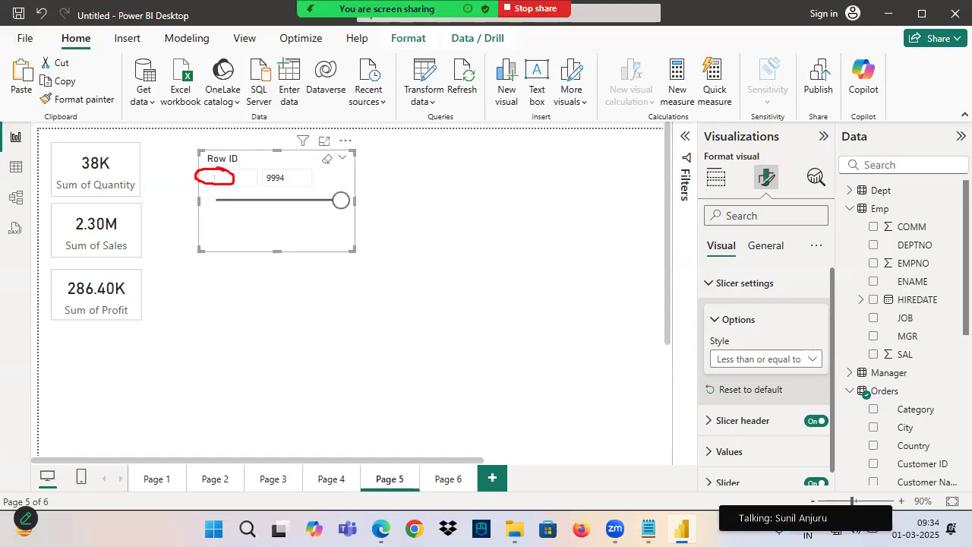
left_click_drag(275, 163, 275, 143)
left_click_drag(264, 156, 281, 149)
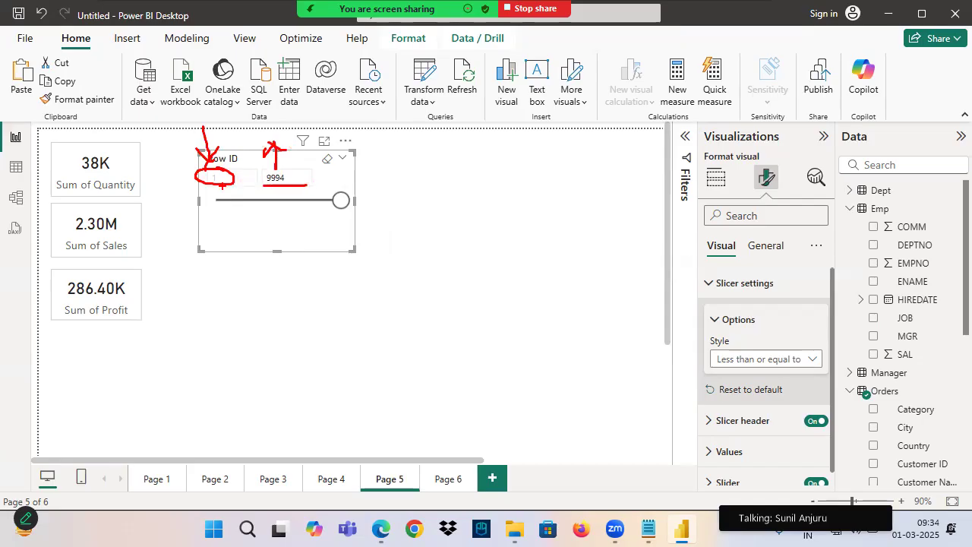
Set the Row ID slicer's style to Greater than or equal to and its lower limit to 5001
left_click(740, 363)
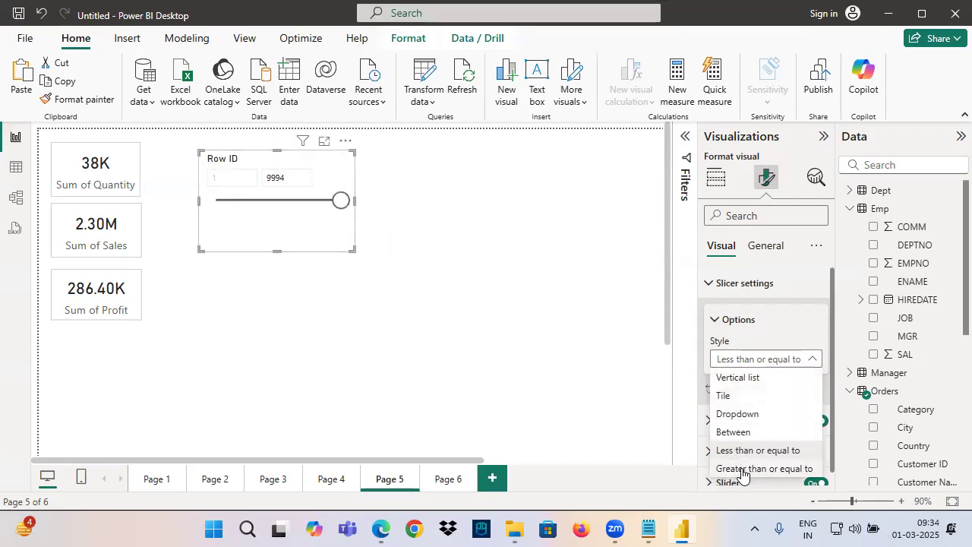
left_click(742, 469)
left_click(239, 177)
type("5001")
key("Return")
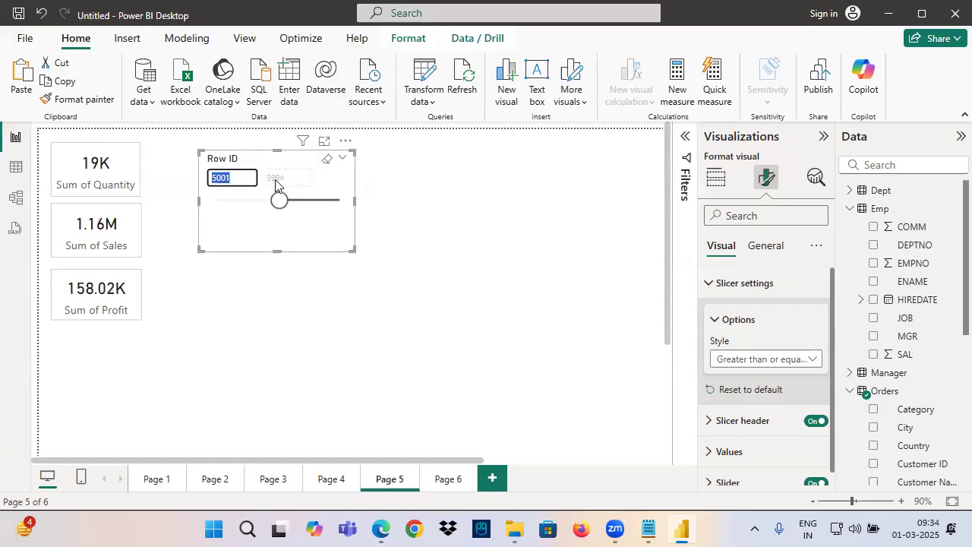
Set the Row ID slicer's style back to Between and clear its range selection
left_click(748, 360)
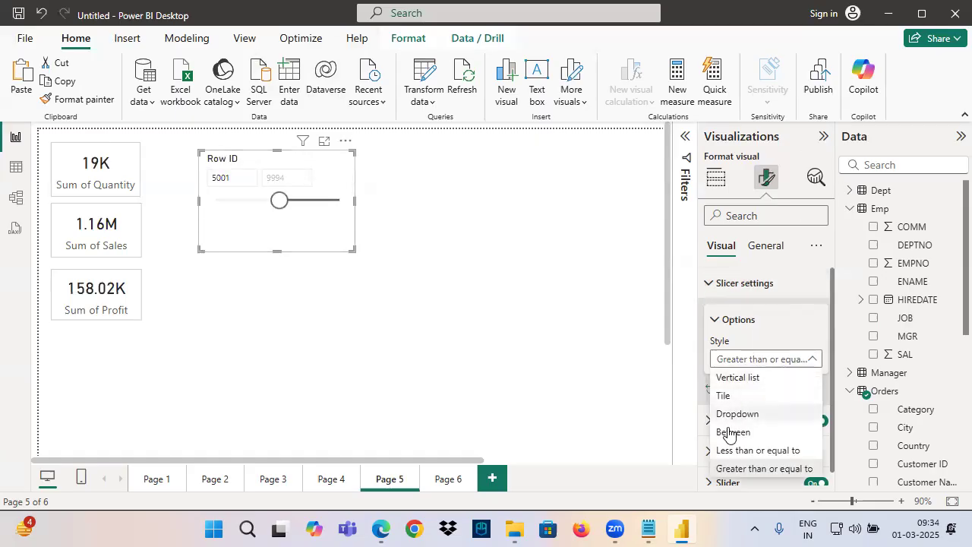
left_click(731, 432)
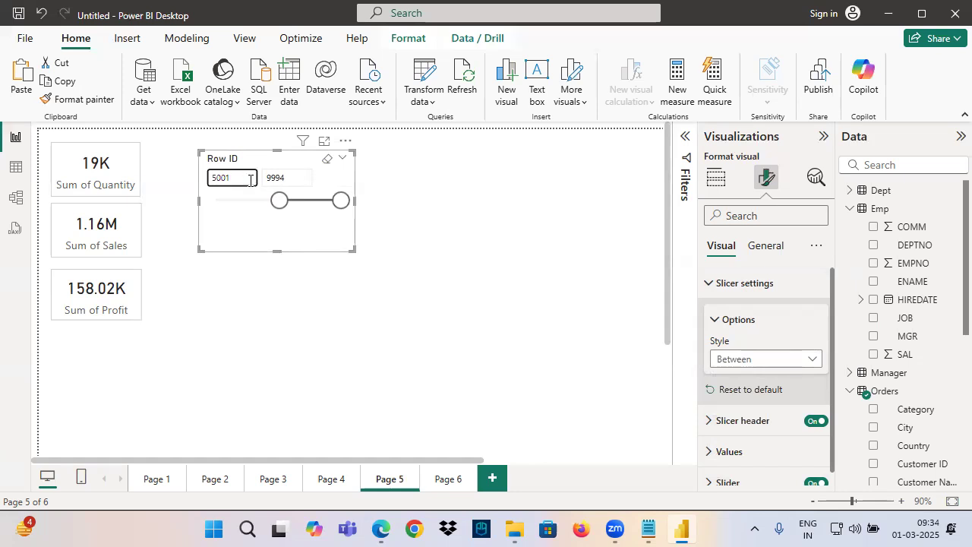
left_click(327, 158)
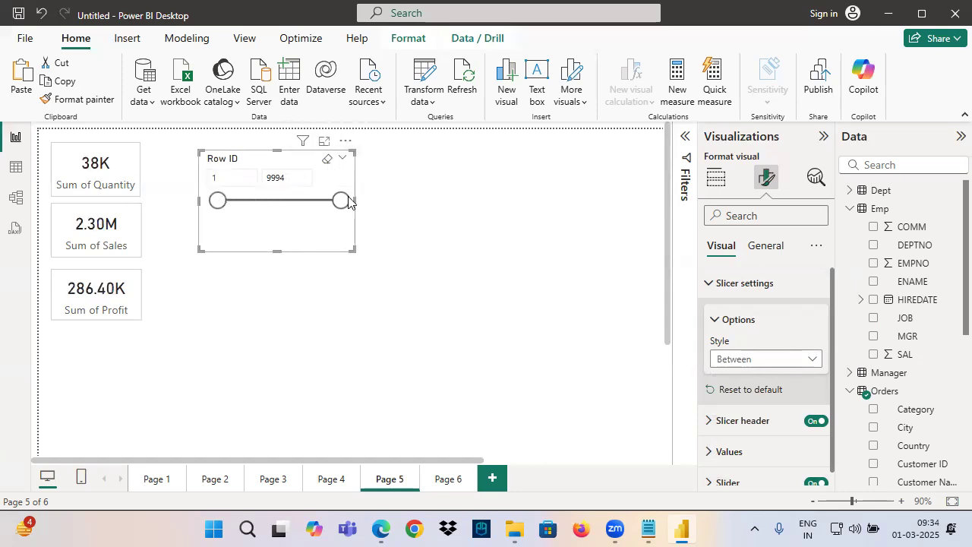
Switch to the Notepad notes and mark the Number Column slicer styles with underlines, ticks and boxes using the annotation tools
left_click(647, 529)
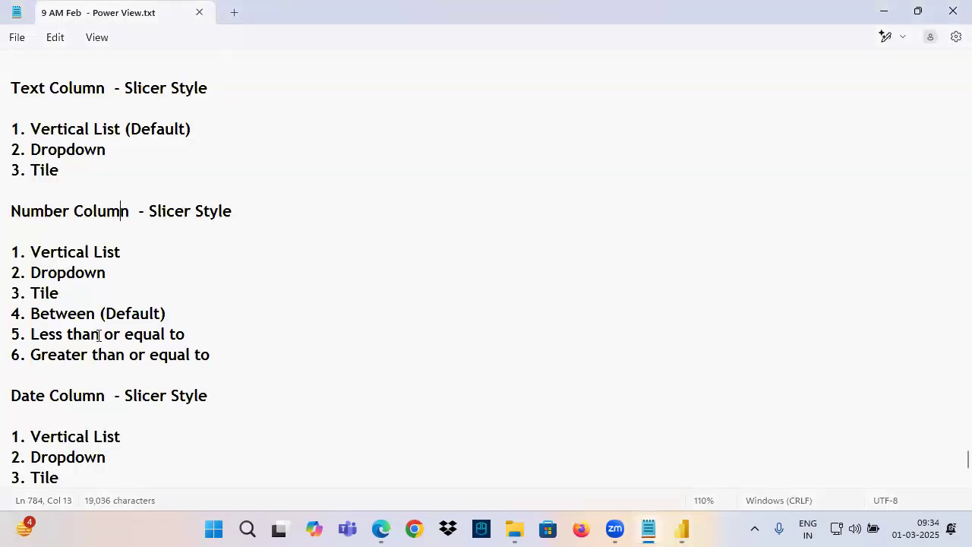
left_click_drag(4, 326, 235, 370)
left_click_drag(26, 226, 99, 219)
left_click_drag(51, 258, 108, 258)
mouse_move(121, 238)
left_mouse_down()
mouse_move(125, 248)
mouse_move(210, 221)
left_mouse_up()
left_click_drag(67, 294, 111, 287)
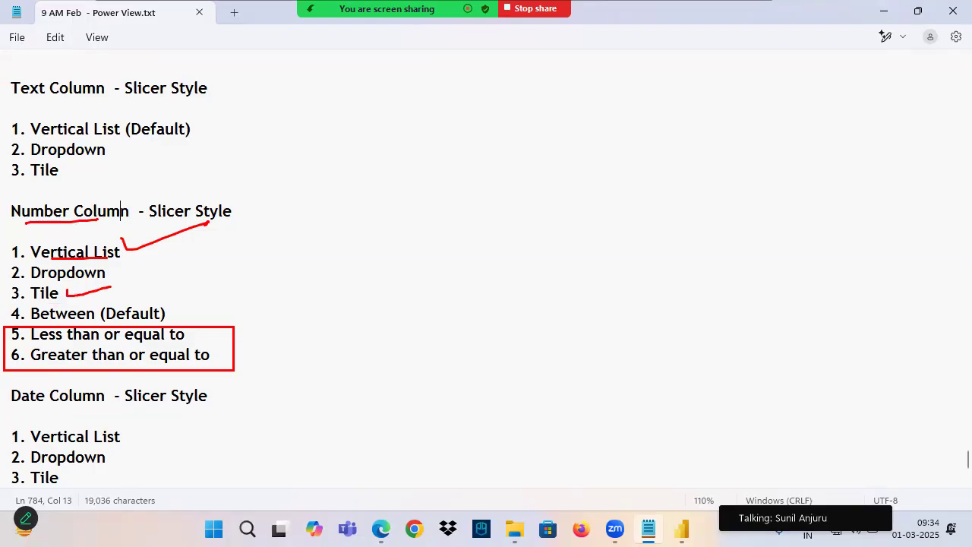
left_click_drag(33, 279, 91, 280)
mouse_move(104, 265)
left_mouse_down()
mouse_move(111, 274)
mouse_move(175, 257)
left_mouse_up()
mouse_move(10, 307)
left_mouse_down()
mouse_move(139, 323)
mouse_move(11, 307)
left_mouse_up()
mouse_move(182, 307)
left_mouse_down()
mouse_move(180, 317)
mouse_move(220, 286)
left_mouse_up()
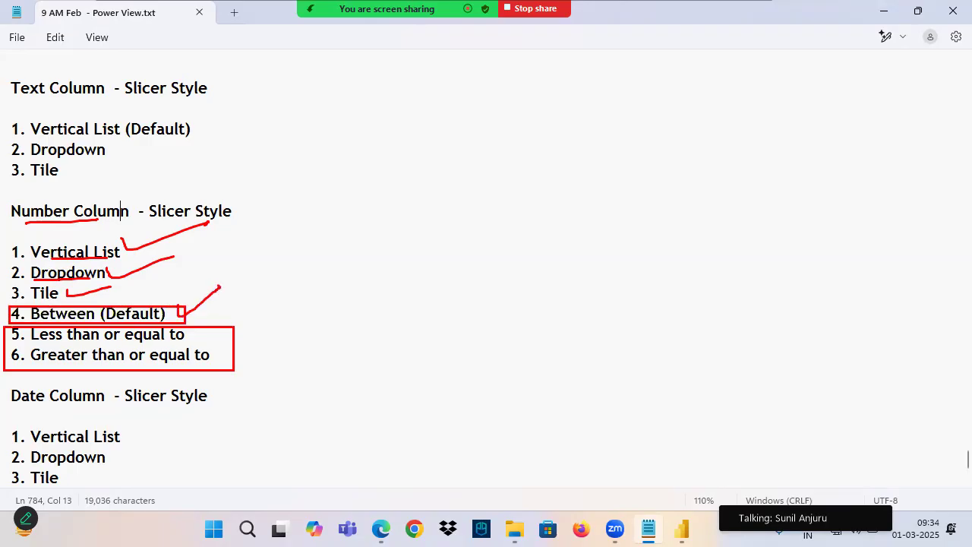
left_click_drag(45, 226, 241, 226)
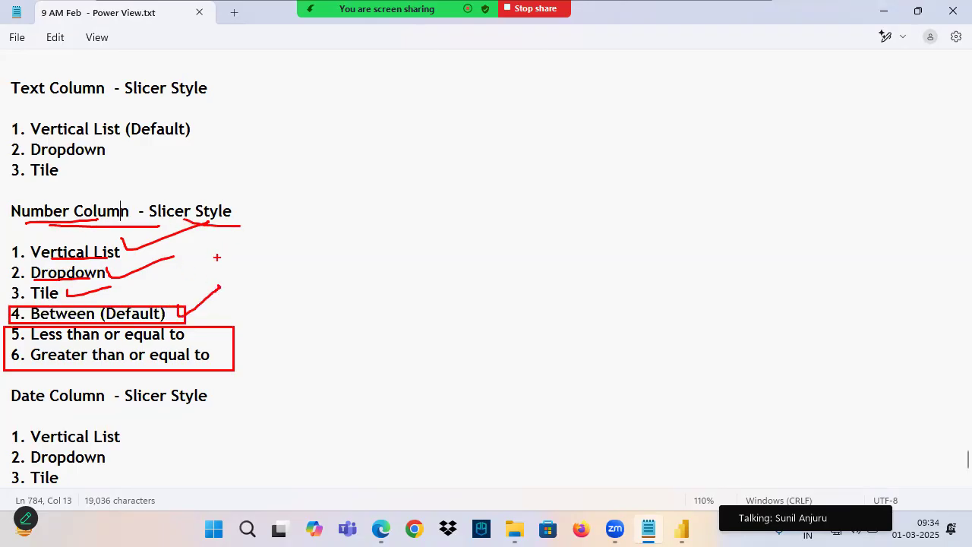
Clear the annotations and highlight the Date Column heading in the slicer style notes
scroll(121, 349, "down", 4)
left_click(20, 150)
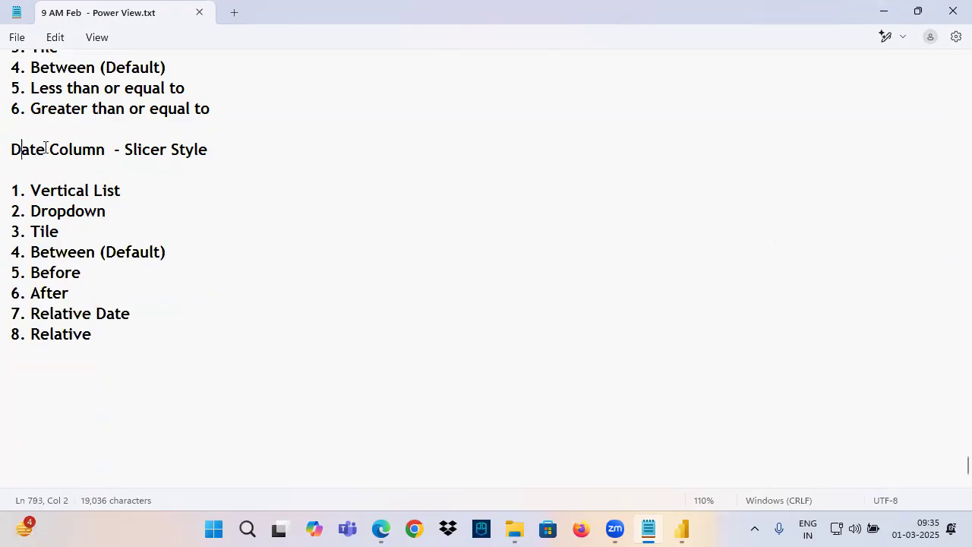
key("ctrl+shift+Right")
key("ctrl+shift+Right")
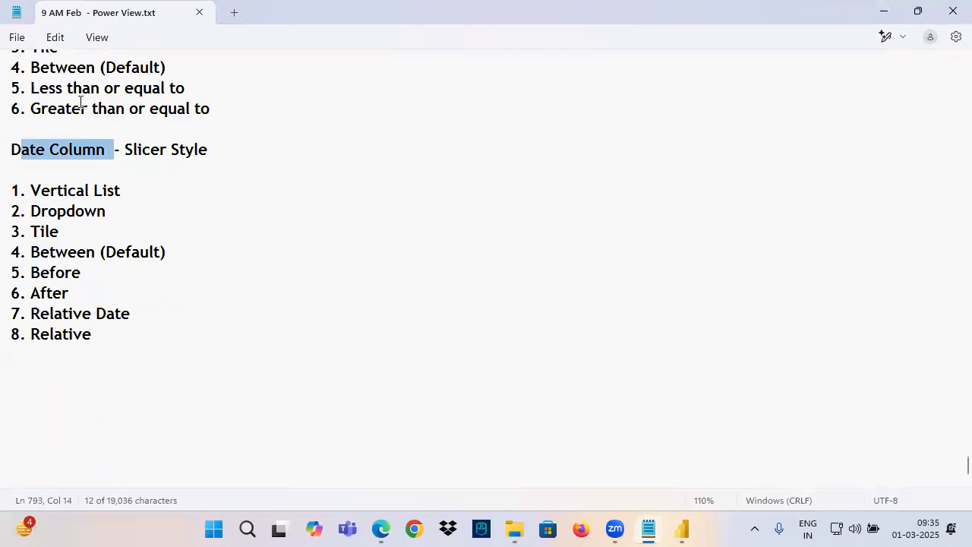
Switch to Power BI Desktop, remove the Row ID slicer and inspect the Order Date column in the Orders table data
left_click(681, 529)
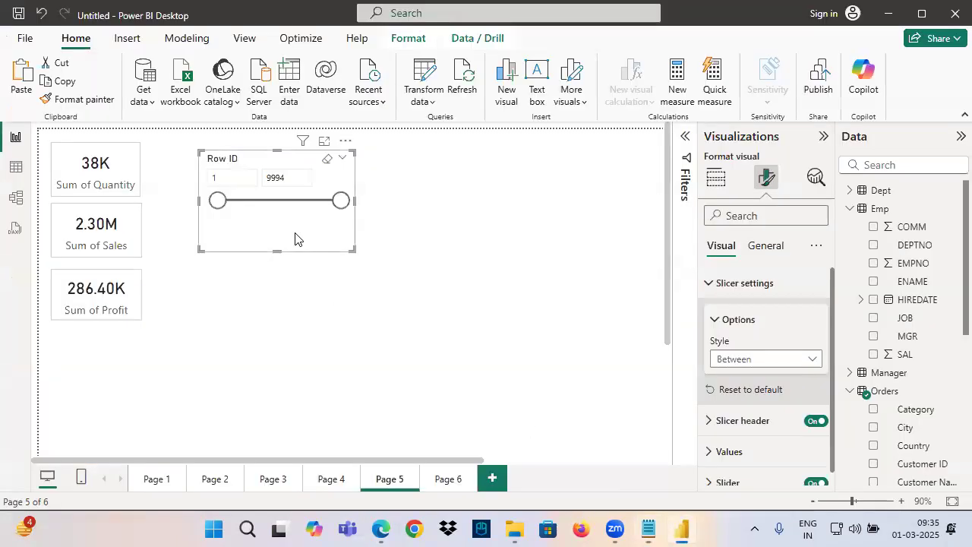
left_click(171, 209)
left_click(15, 167)
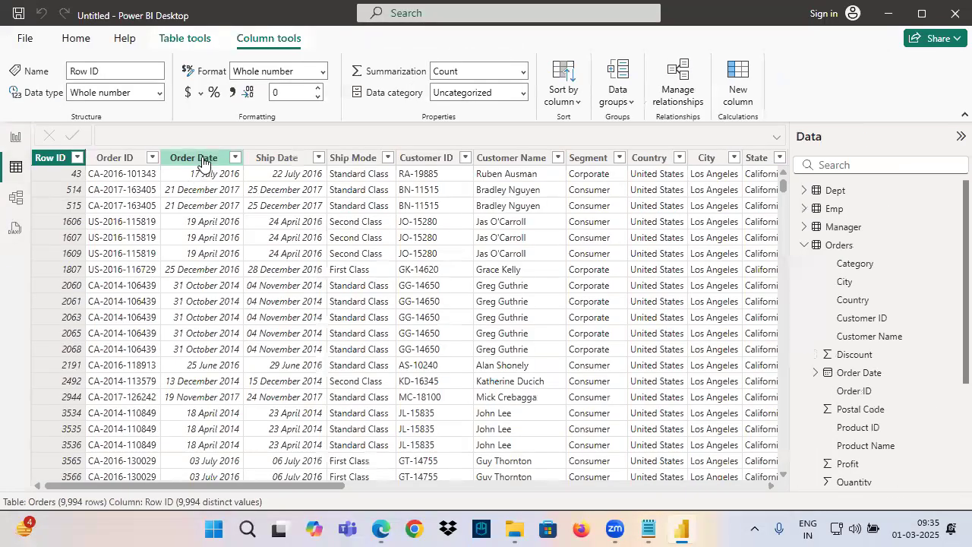
left_click(199, 158)
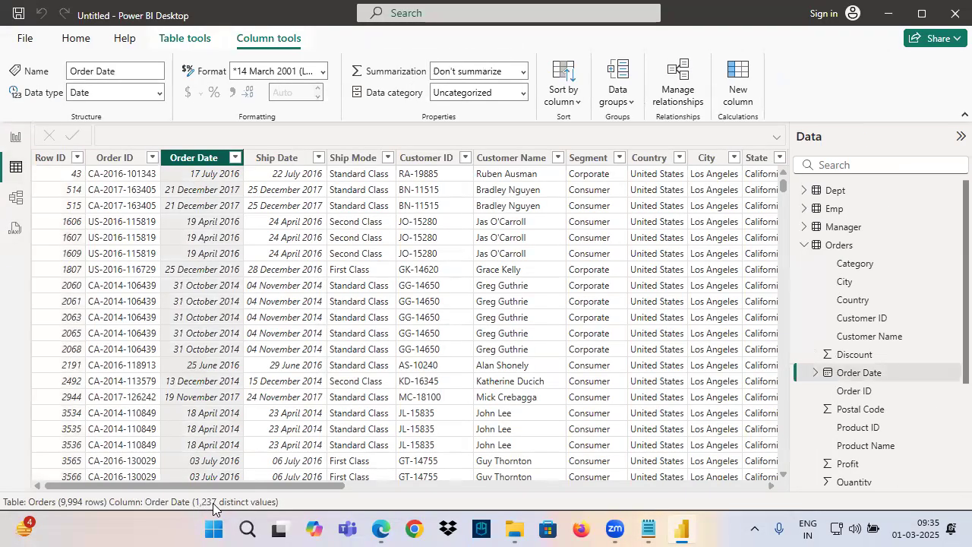
left_click(15, 138)
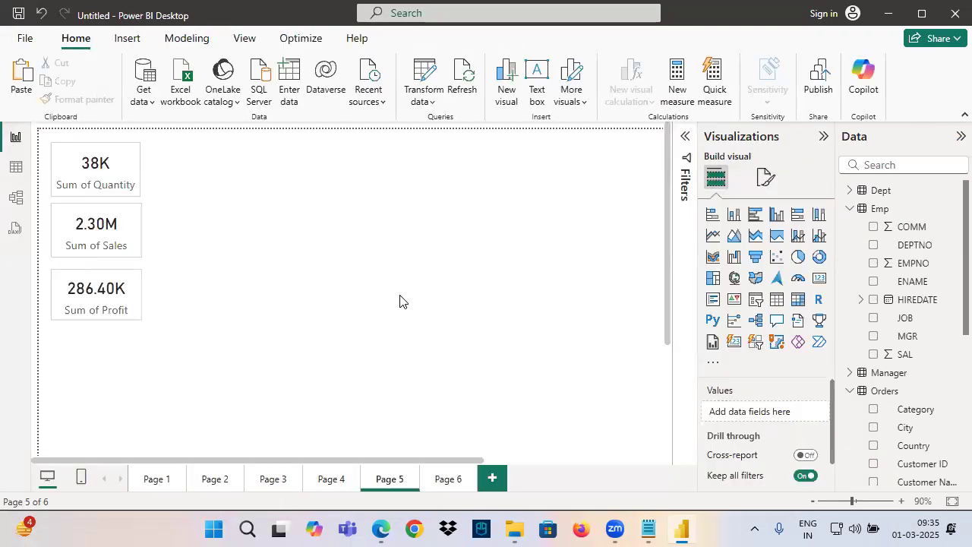
Add a slicer for the Orders table's Order Date beside the cards and widen it
left_click(756, 303)
left_click_drag(134, 373, 314, 247)
scroll(897, 397, "down", 3)
left_click_drag(919, 368, 790, 412)
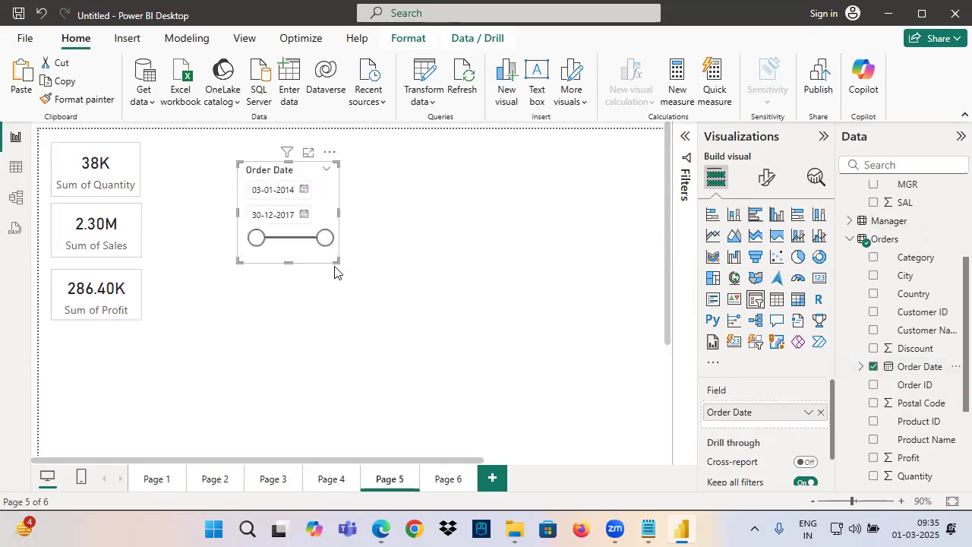
left_click_drag(335, 262, 422, 257)
Set the Order Date slicer's style to Vertical list
left_click(767, 178)
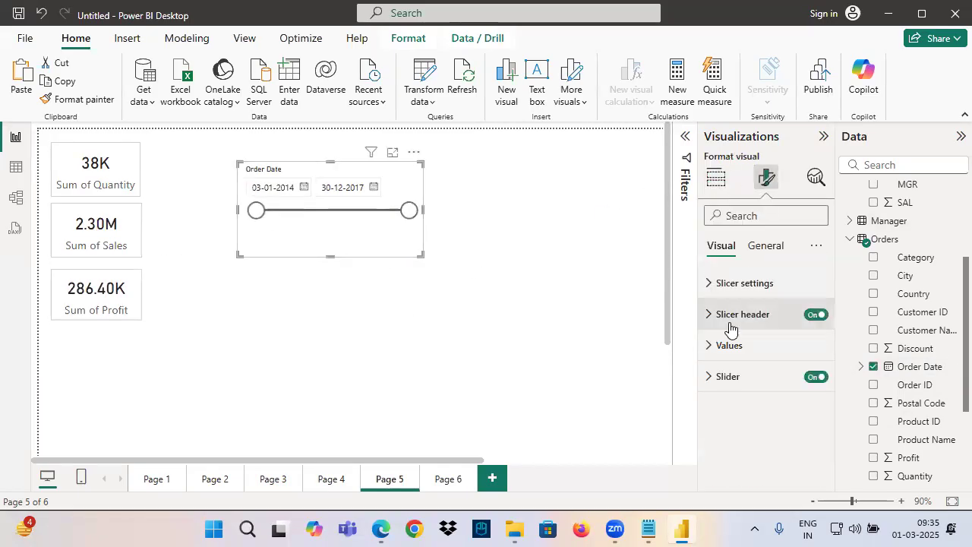
left_click(729, 368)
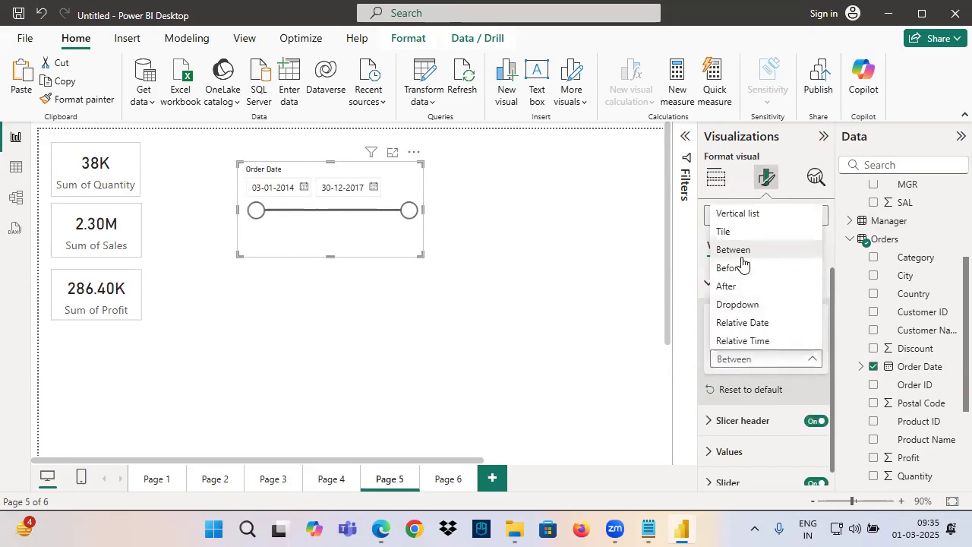
left_click(728, 213)
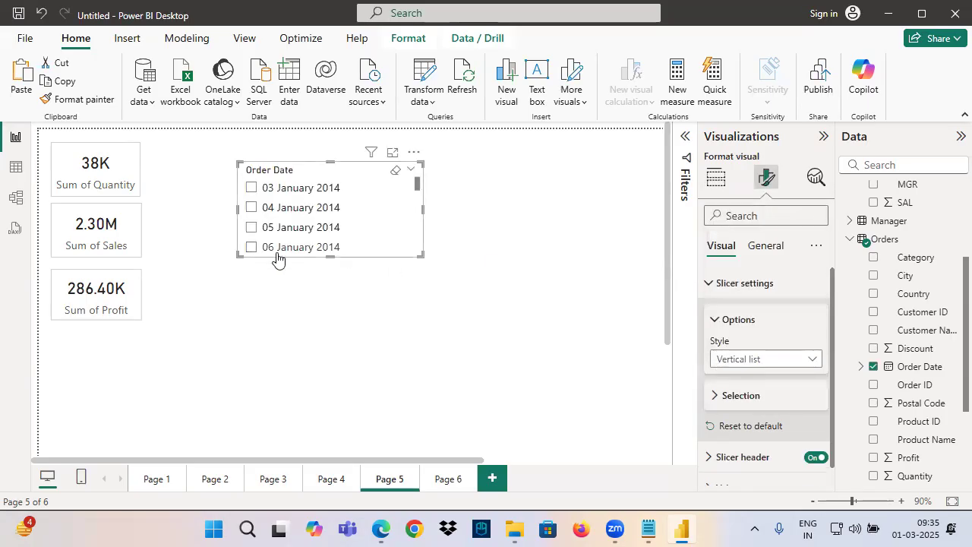
Check the Order Date column's distinct value count in the table data and browse the dates in the slicer's list
left_click(15, 166)
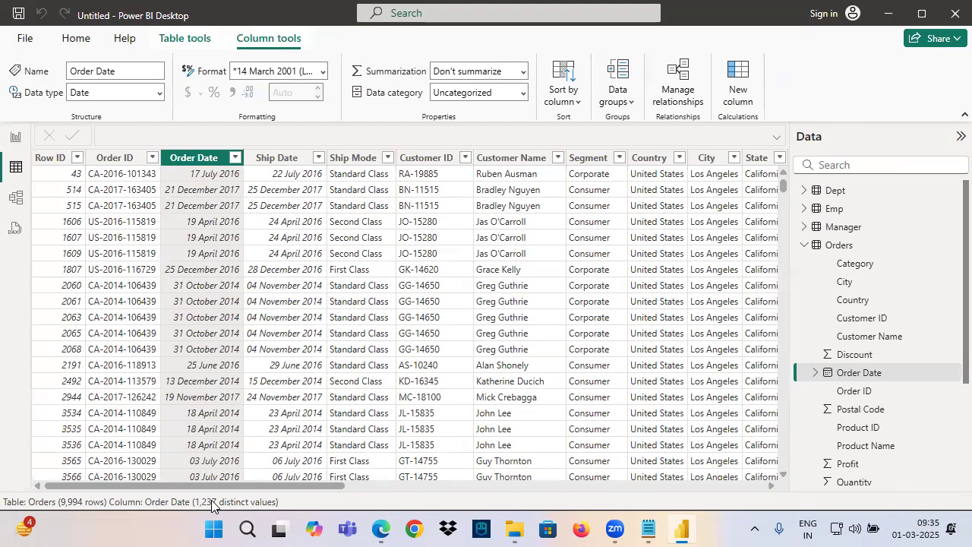
left_click(15, 136)
scroll(322, 189, "down", 3)
scroll(324, 205, "up", 3)
mouse_move(415, 184)
left_mouse_down()
mouse_move(415, 233)
mouse_move(426, 178)
left_mouse_up()
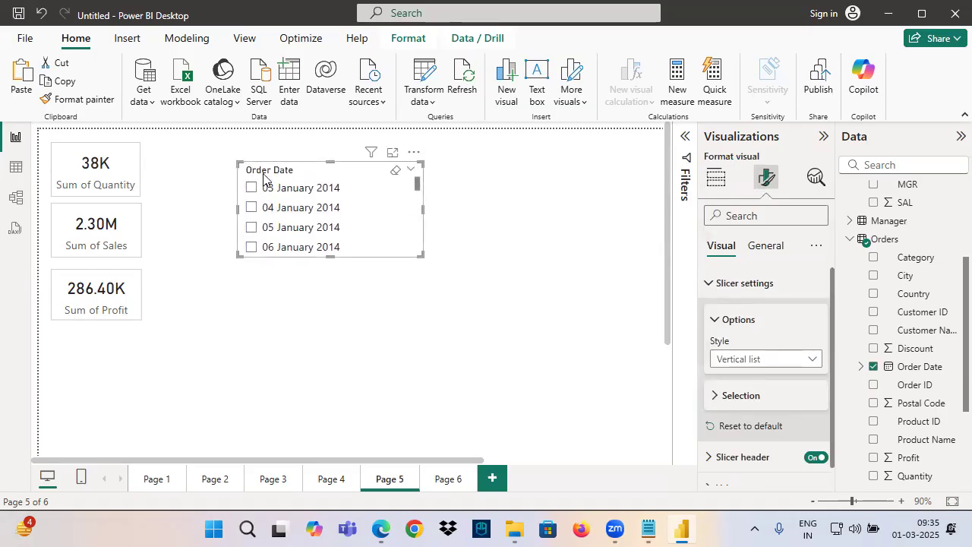
Set the Order Date slicer's style to Dropdown and expand its date list, then collapse it
left_click(741, 363)
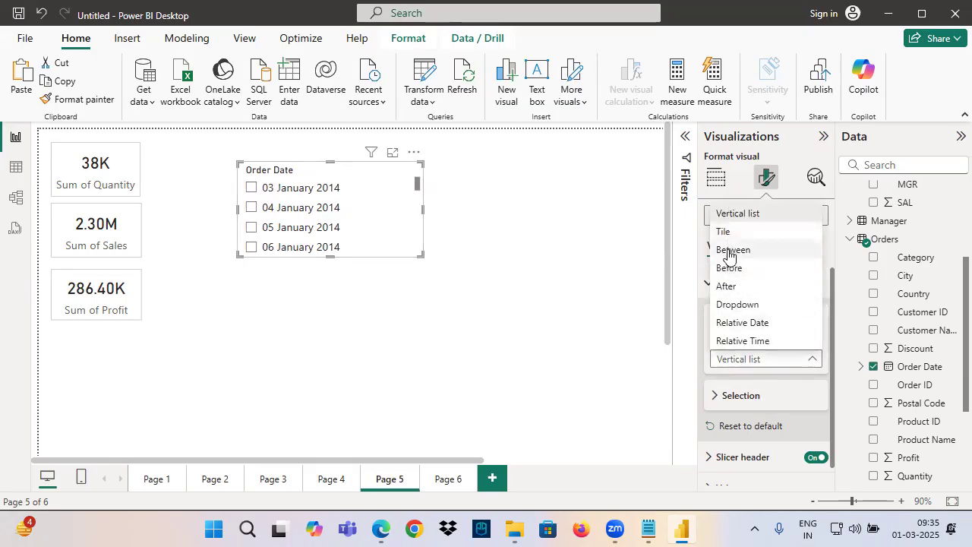
left_click(731, 304)
left_click(271, 190)
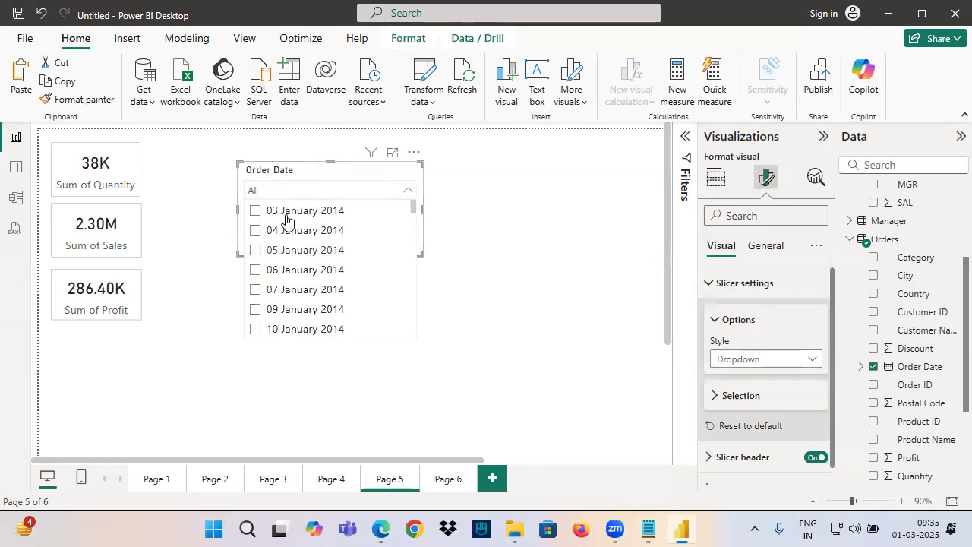
left_click(327, 178)
Set the Order Date slicer's style to Tile and make the slicer taller to show four rows of tiles
left_click(727, 359)
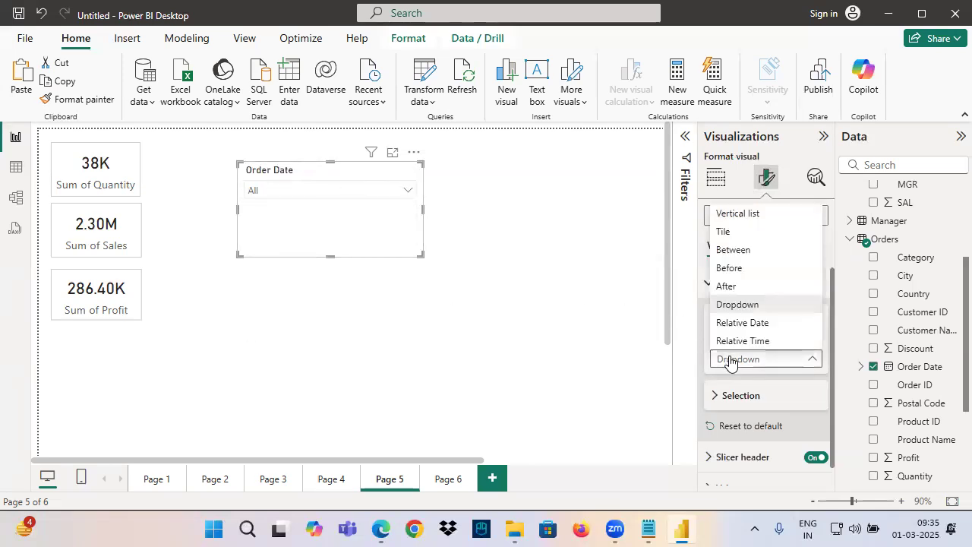
left_click(728, 237)
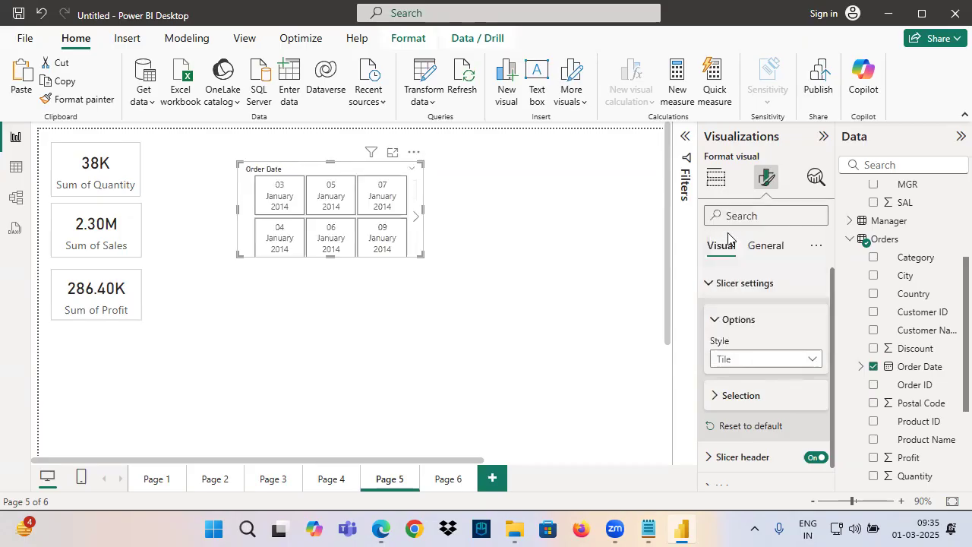
left_click_drag(421, 256, 425, 339)
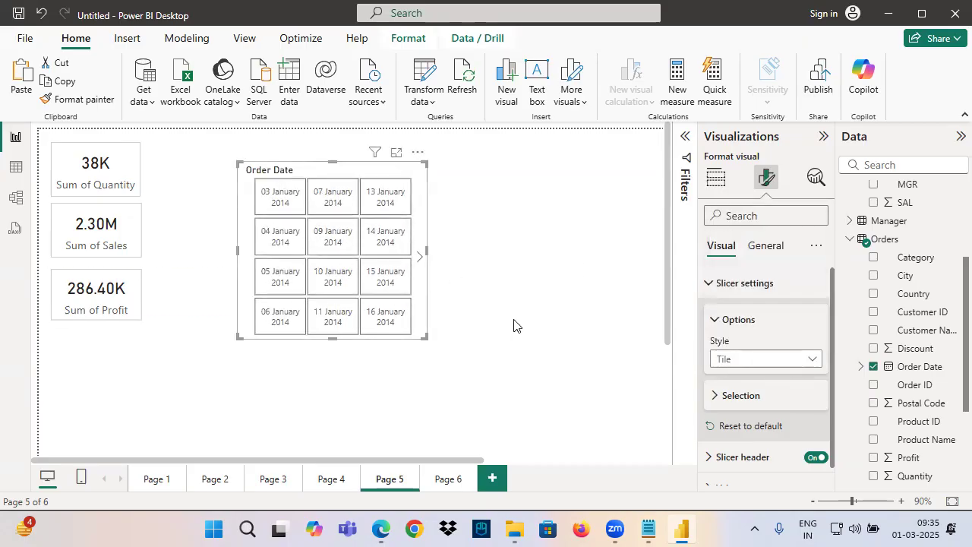
Switch the Order Date slicer's style in turn to Between, Before and After
left_click(744, 363)
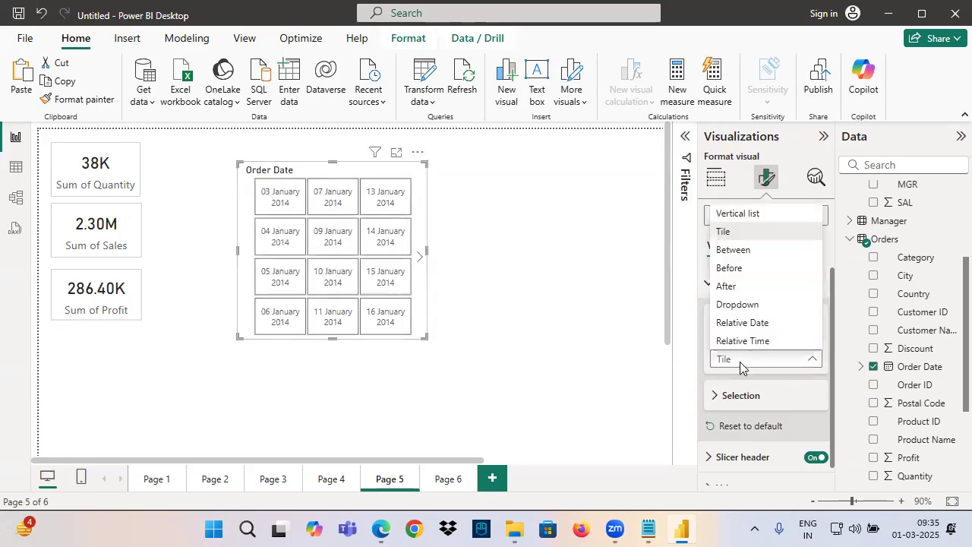
left_click(731, 251)
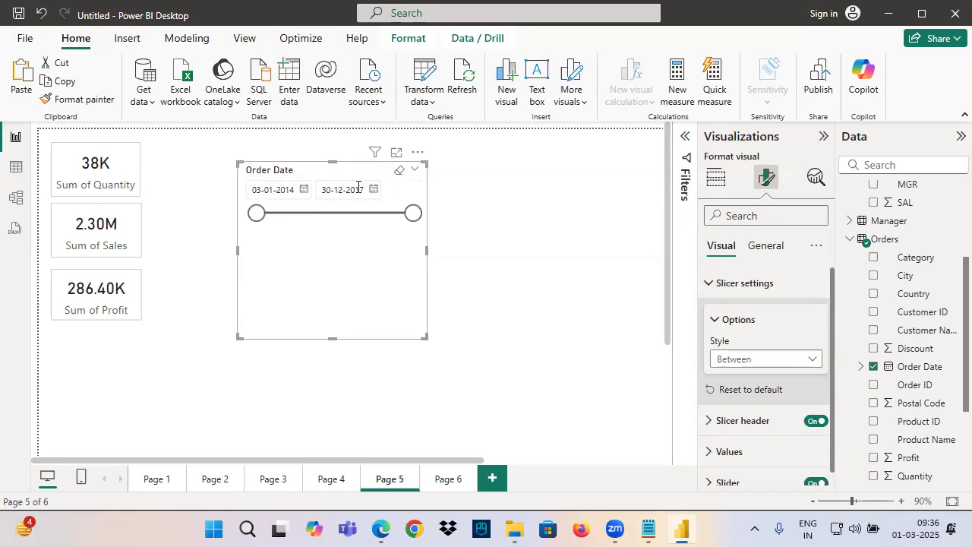
left_click(781, 362)
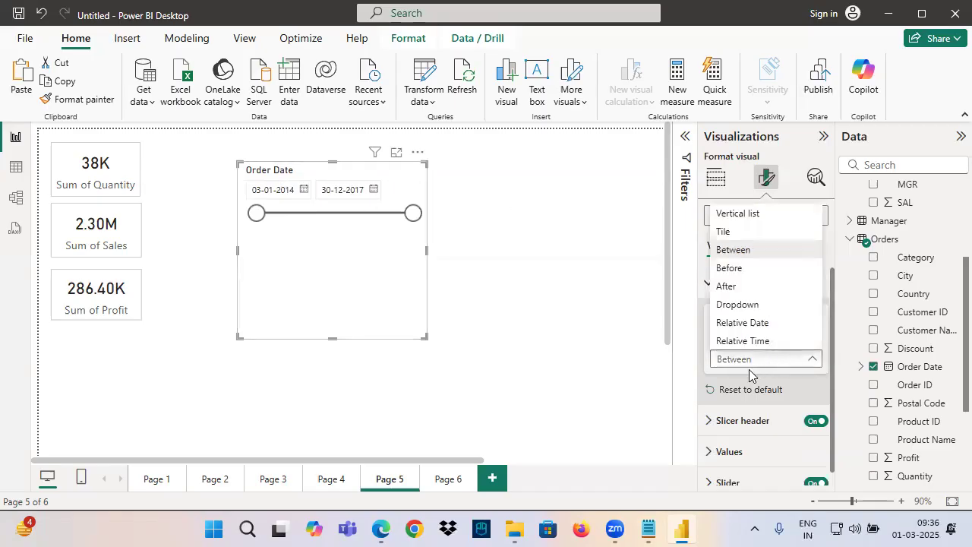
left_click(731, 268)
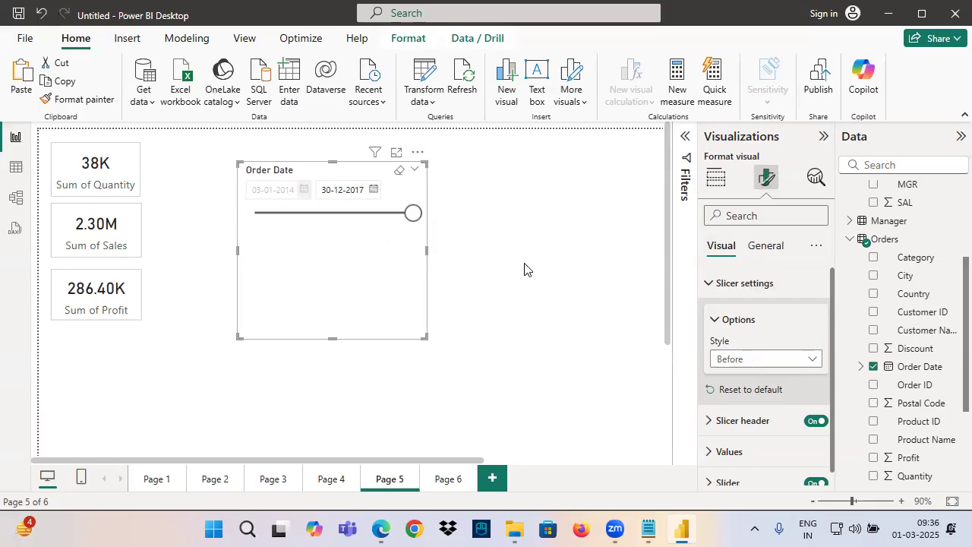
left_click(743, 362)
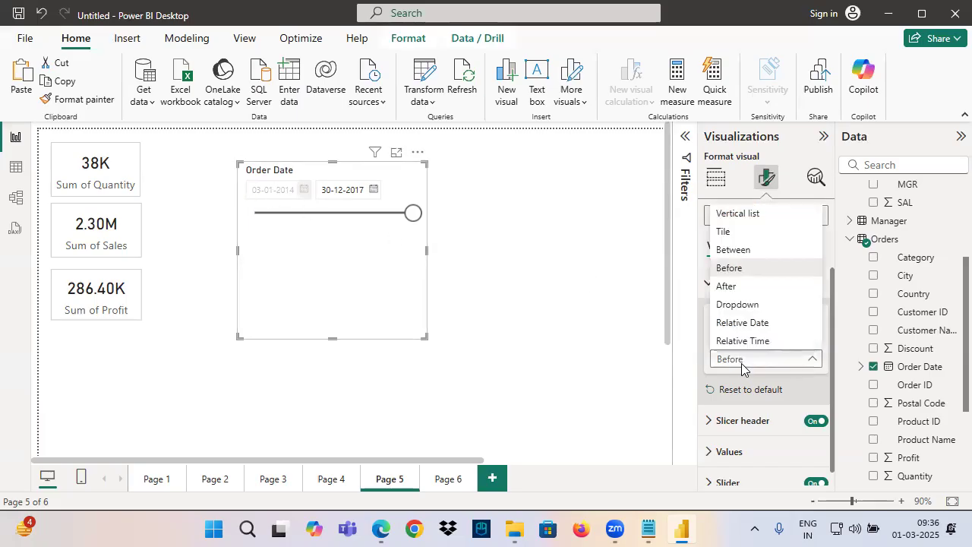
left_click(727, 287)
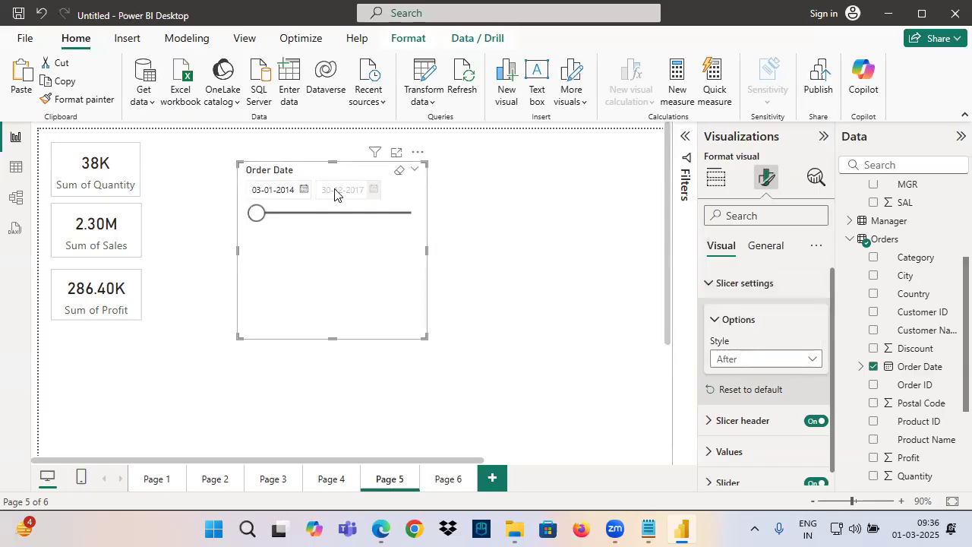
Set the Order Date slicer's style to Relative Date and review the other available styles
left_click(747, 361)
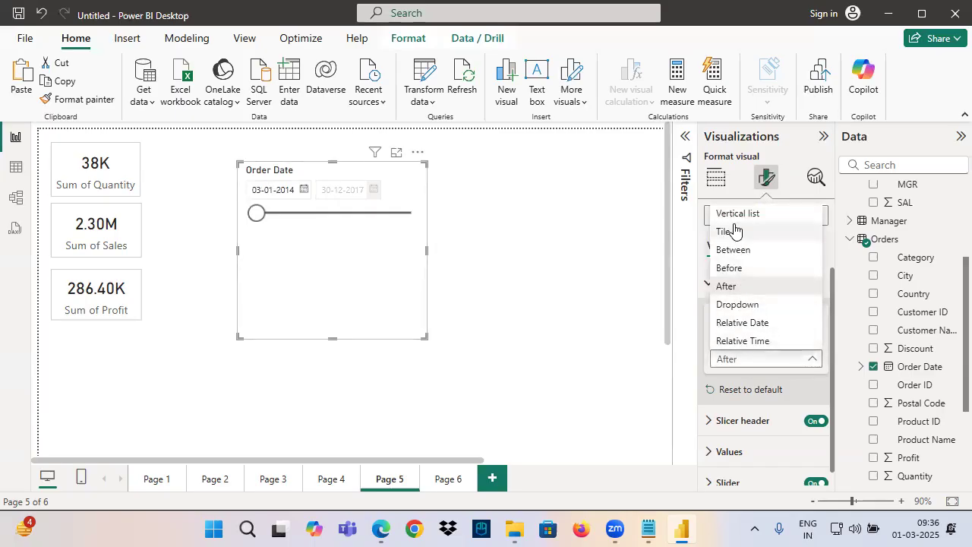
left_click(749, 323)
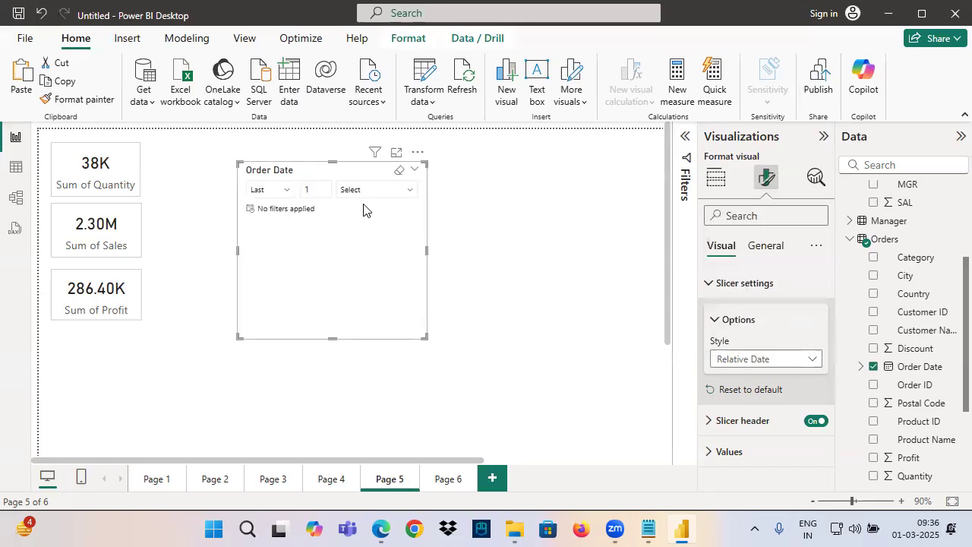
left_click(734, 359)
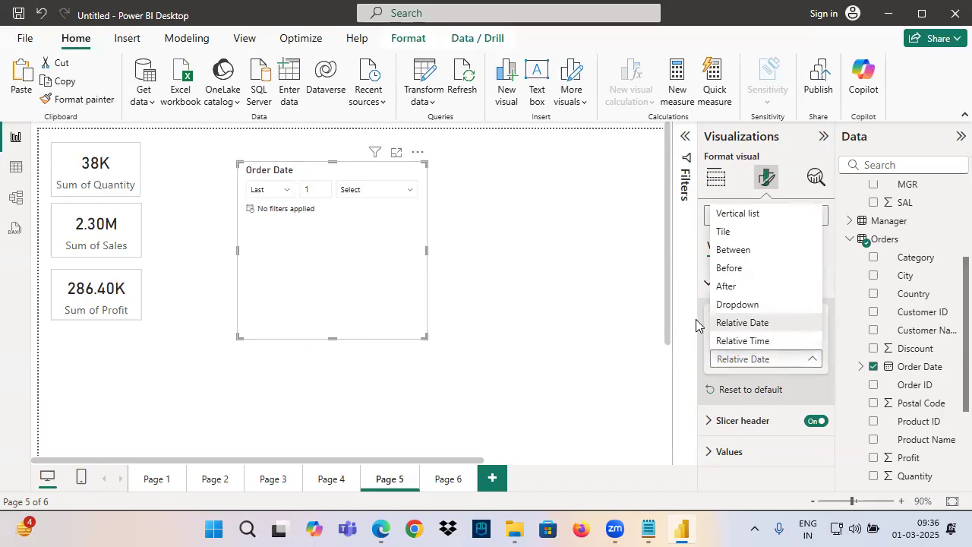
left_click(343, 256)
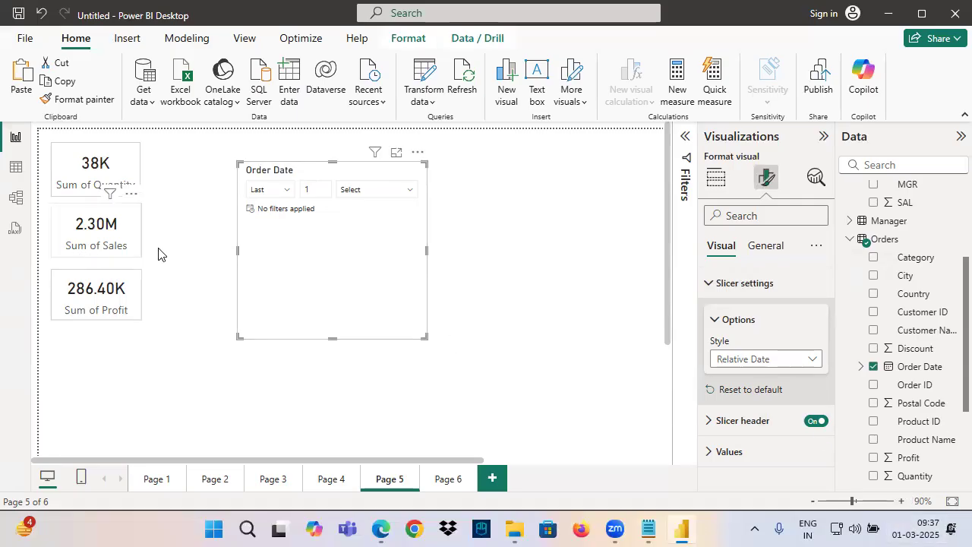
Set the Order Date slicer's relative period to the last 3 days
left_click(312, 189)
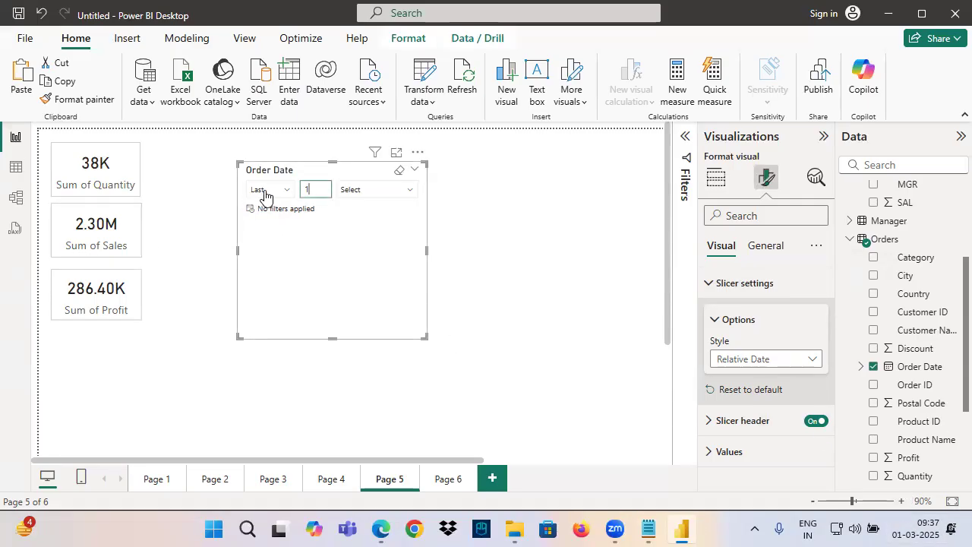
double_click(307, 190)
type("3")
key("Return")
left_click(362, 194)
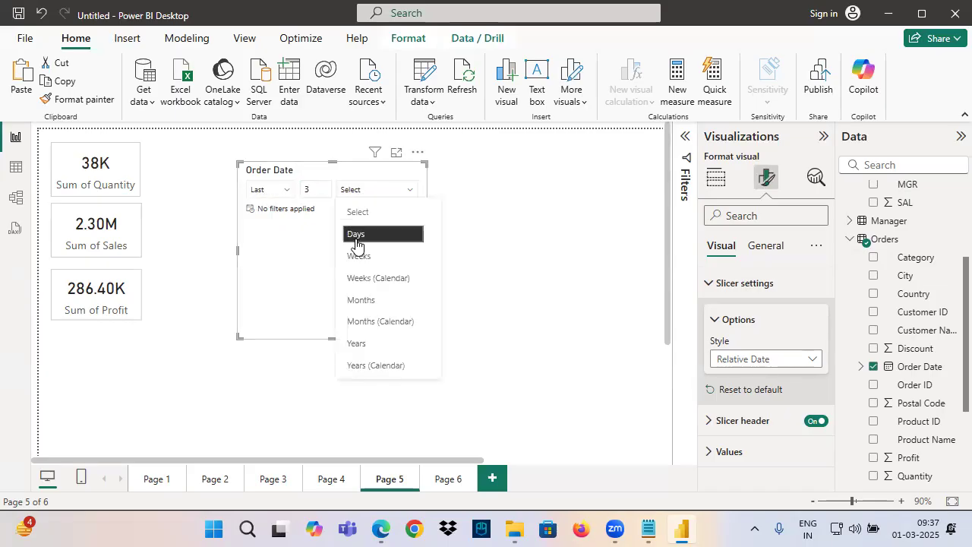
left_click(358, 241)
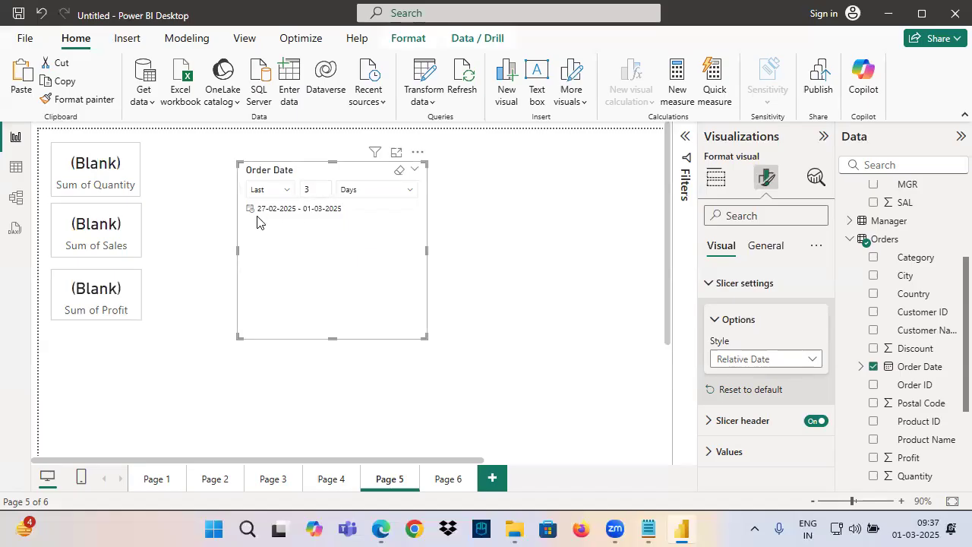
Check the last three days, back to 27 February 2025, in the system calendar and close it
left_click(923, 529)
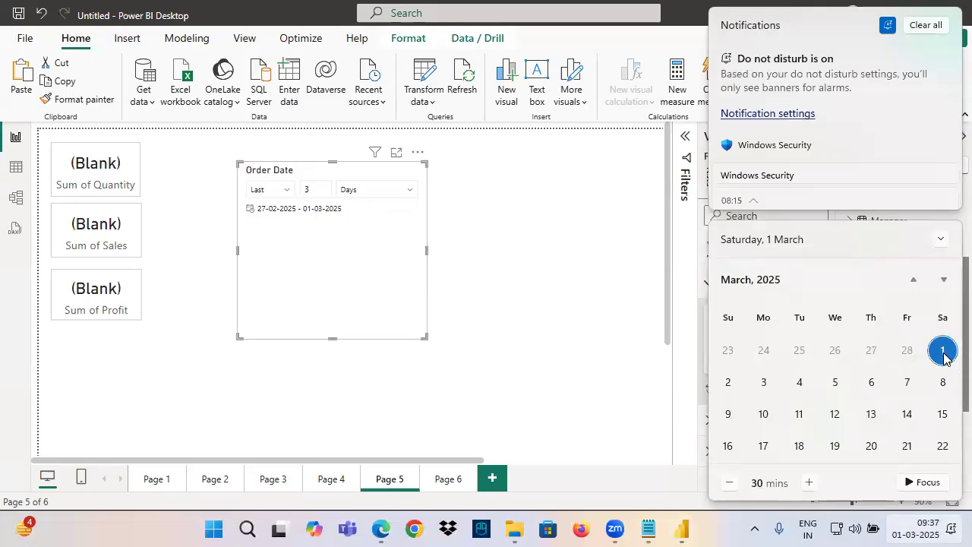
left_click(907, 352)
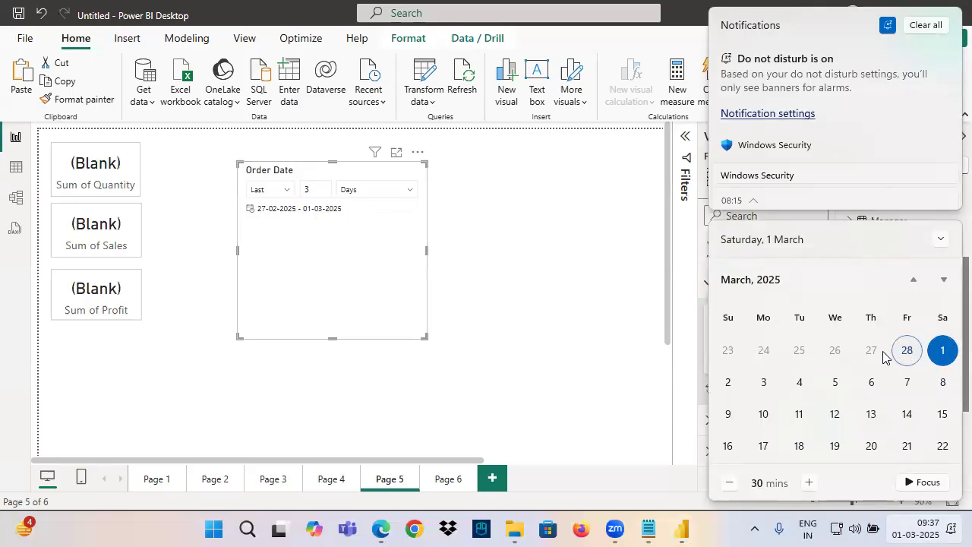
left_click(876, 354)
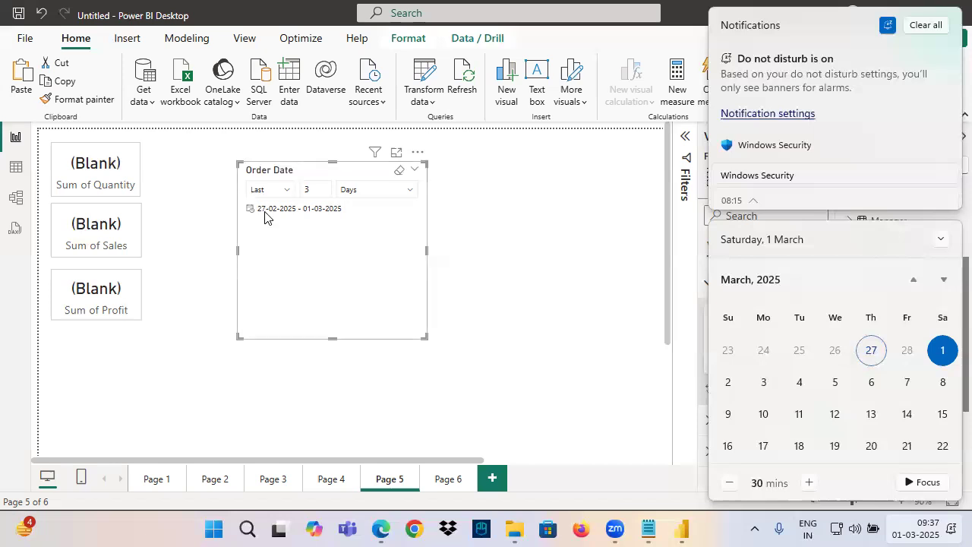
left_click(317, 251)
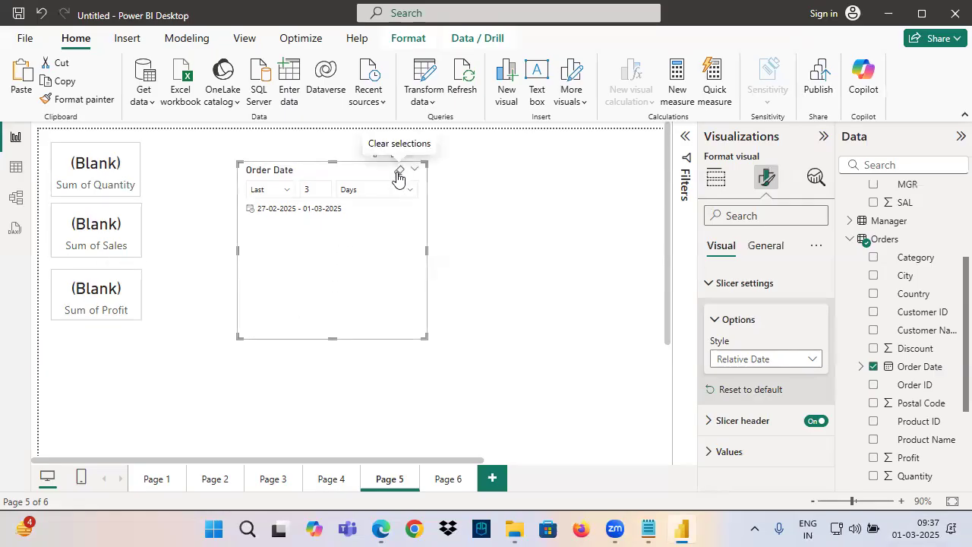
Underline the slicer's relative period on screen, write "Today" and "years" around it, and erase the markup
key("ctrl+2")
left_click_drag(242, 193, 392, 194)
left_click_drag(341, 235, 342, 271)
left_click_drag(311, 243, 354, 230)
mouse_move(354, 238)
left_mouse_down()
mouse_move(347, 257)
mouse_move(352, 239)
left_mouse_up()
left_click_drag(384, 232, 433, 263)
mouse_move(363, 277)
left_mouse_down()
mouse_move(255, 227)
mouse_move(363, 190)
left_mouse_up()
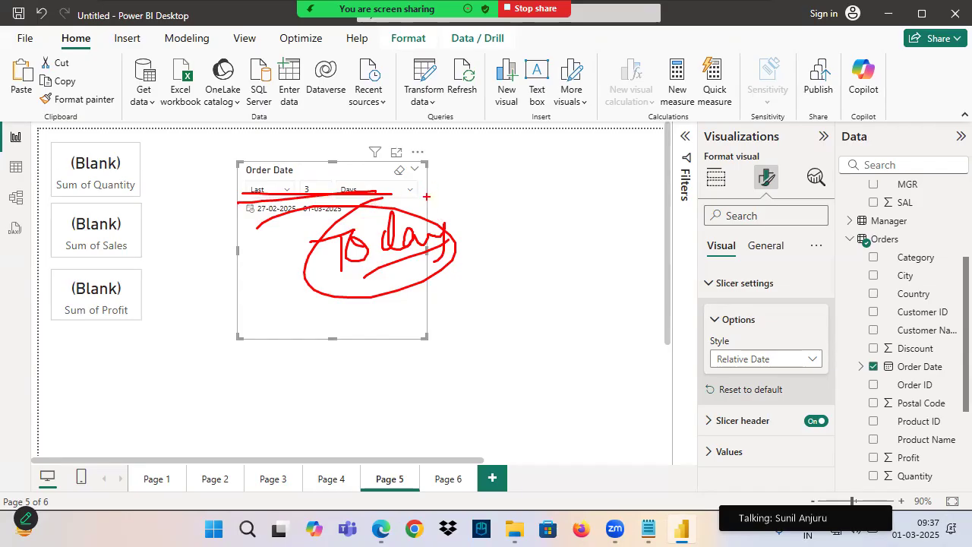
left_click_drag(410, 205, 411, 158)
left_click_drag(393, 185, 424, 139)
mouse_move(430, 116)
left_mouse_down()
mouse_move(414, 149)
mouse_move(499, 112)
left_mouse_up()
left_click_drag(379, 164, 564, 126)
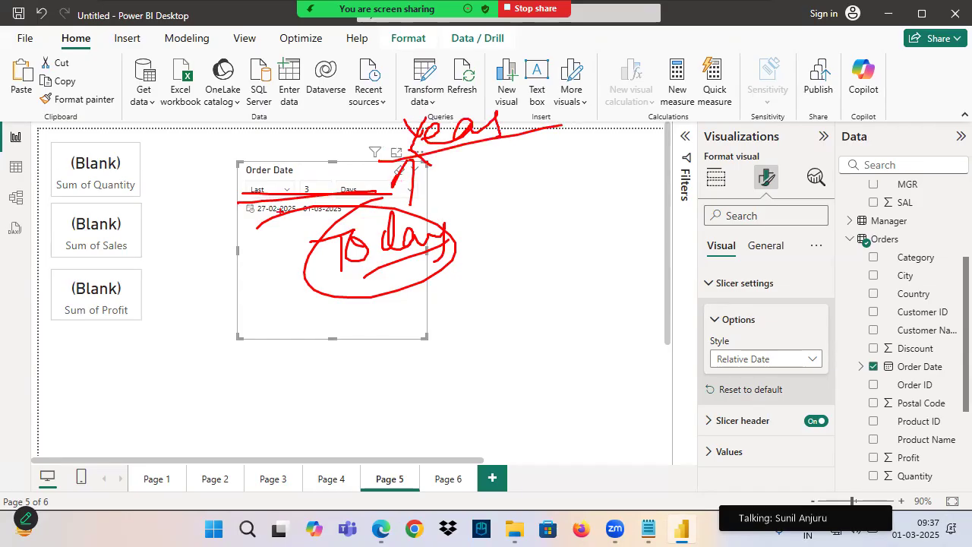
key("Escape")
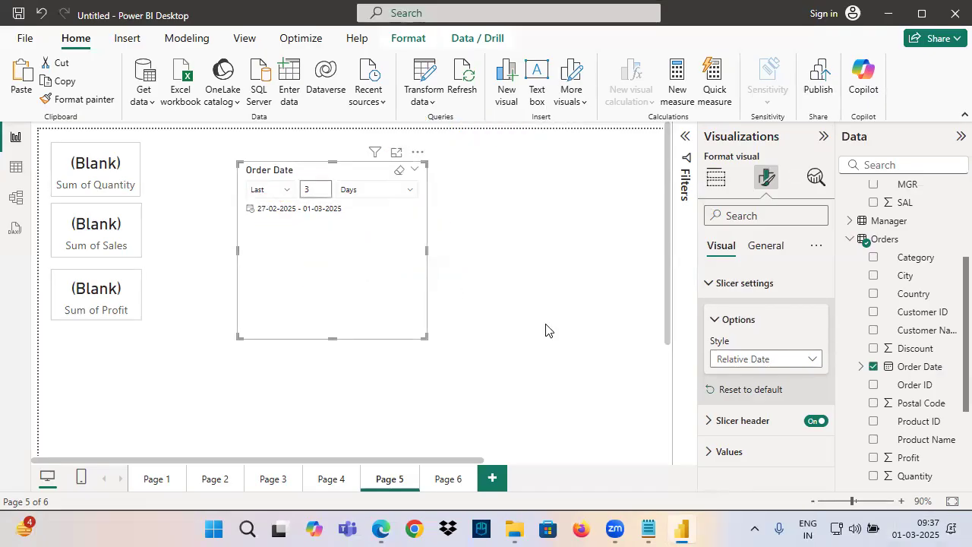
Turn off Include today in the Order Date slicer's Values settings
left_click(756, 285)
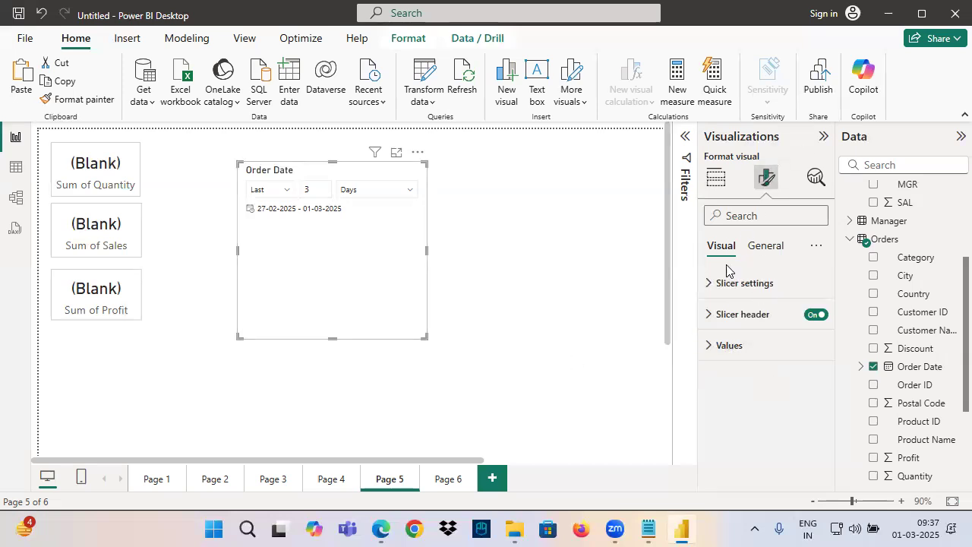
left_click(729, 346)
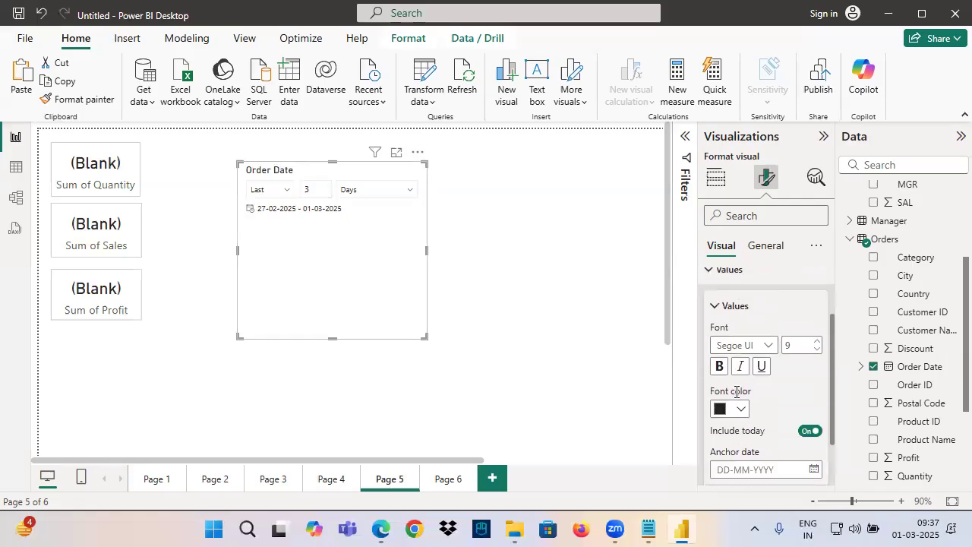
scroll(765, 410, "down", 2)
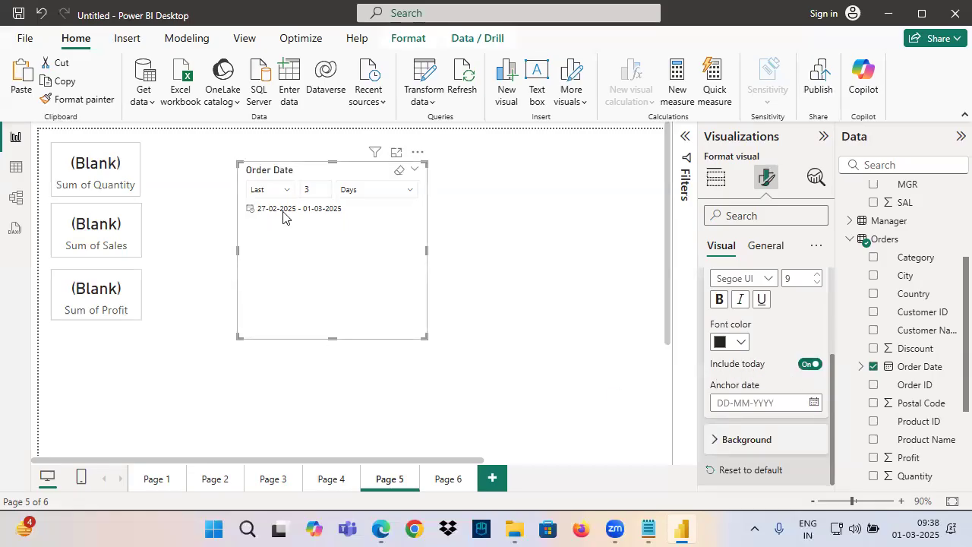
left_click(810, 364)
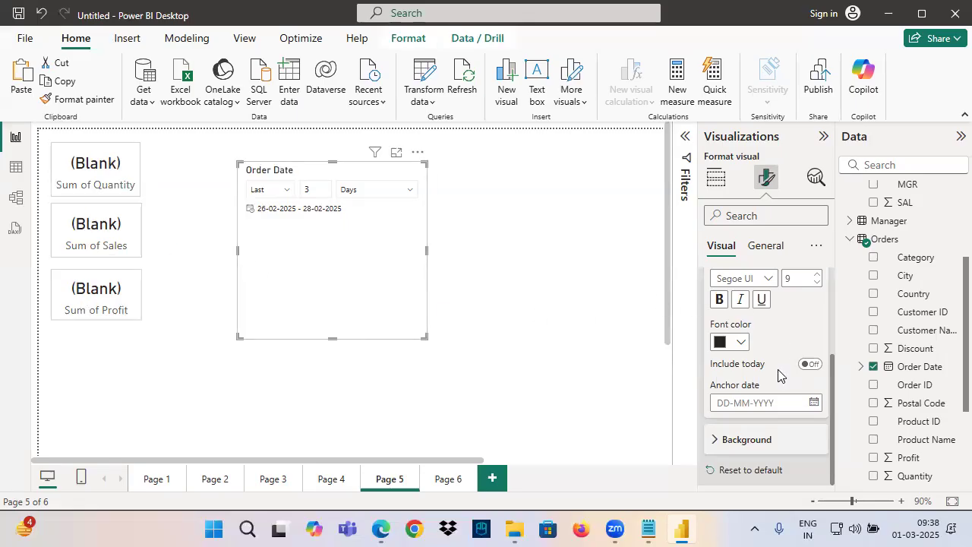
Mark the Include today setting on screen with an arrow, underlines and a red box
key("ctrl+2")
mouse_move(734, 374)
left_mouse_down()
mouse_move(825, 378)
mouse_move(821, 289)
left_mouse_up()
mouse_move(820, 290)
left_mouse_down()
mouse_move(803, 319)
mouse_move(824, 333)
left_mouse_up()
left_click_drag(711, 372, 798, 362)
left_click_drag(704, 354, 862, 374)
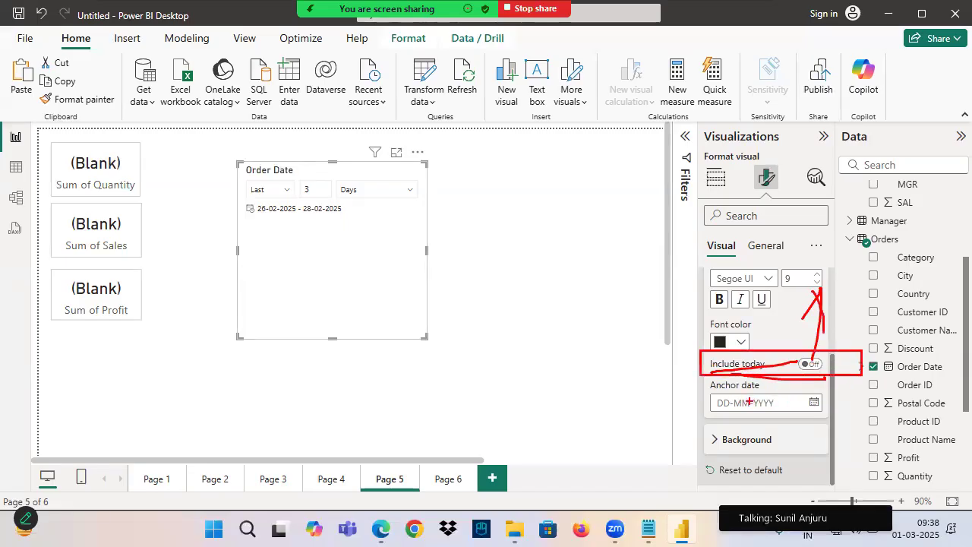
Circle the Anchor date field on screen, write "31 Dec 2016" beside the slicer, and link the two with an arrow
left_click_drag(726, 414, 762, 392)
left_click_drag(631, 364, 693, 398)
left_click_drag(678, 363, 658, 432)
left_click_drag(343, 237, 454, 207)
mouse_move(416, 203)
left_mouse_down()
mouse_move(454, 209)
mouse_move(428, 236)
left_mouse_up()
left_click_drag(493, 186, 501, 208)
left_click_drag(466, 152, 478, 172)
left_click_drag(535, 141, 561, 140)
left_click_drag(567, 128, 587, 138)
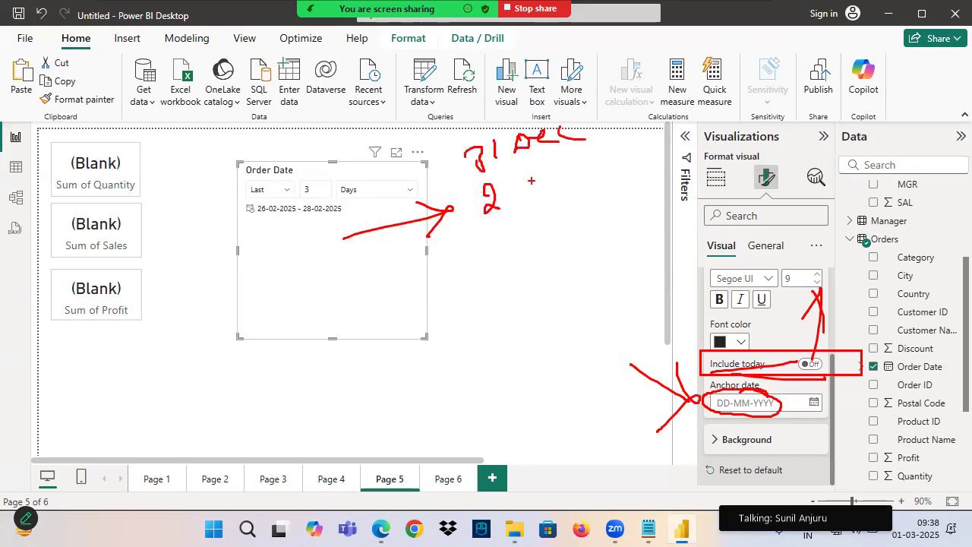
left_click_drag(510, 187, 547, 187)
left_click_drag(497, 231, 557, 205)
mouse_move(585, 121)
left_mouse_down()
mouse_move(442, 171)
mouse_move(587, 158)
mouse_move(725, 417)
left_mouse_up()
left_click_drag(714, 366, 722, 389)
left_click_drag(737, 392, 684, 439)
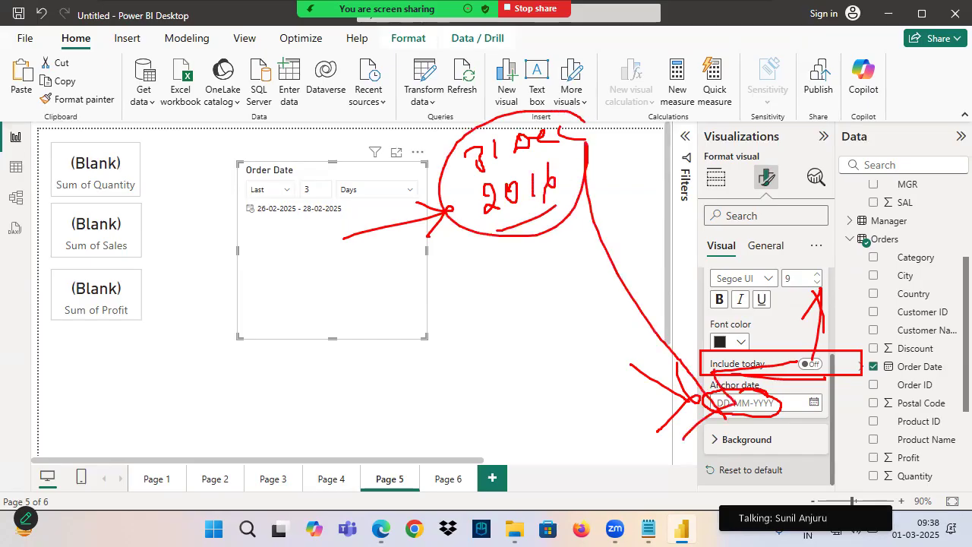
left_click_drag(300, 200, 396, 203)
mouse_move(532, 131)
left_mouse_down()
mouse_move(590, 157)
mouse_move(502, 110)
left_mouse_up()
left_click_drag(507, 44, 518, 96)
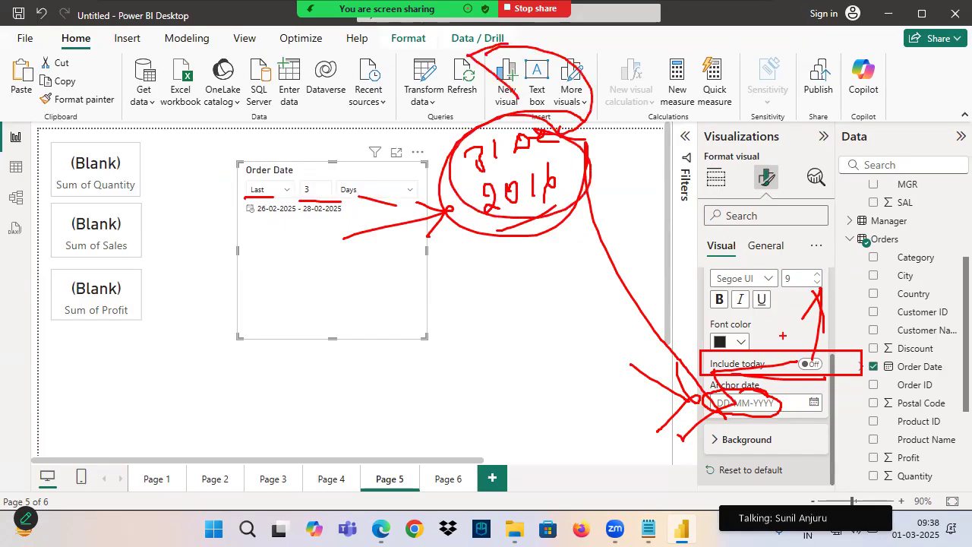
Reset the slicer's Values settings to default and set the Anchor date to 31-12-2016
left_click(760, 470)
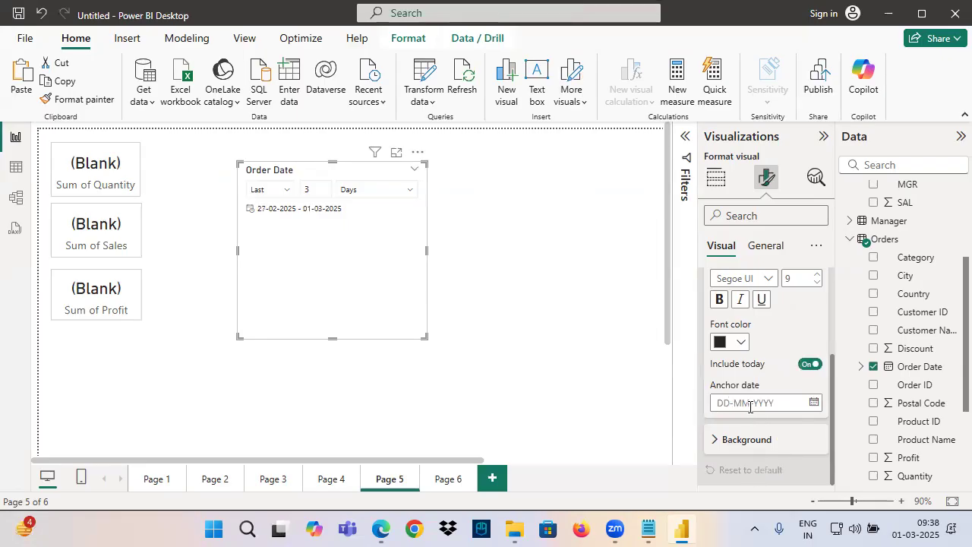
left_click(813, 403)
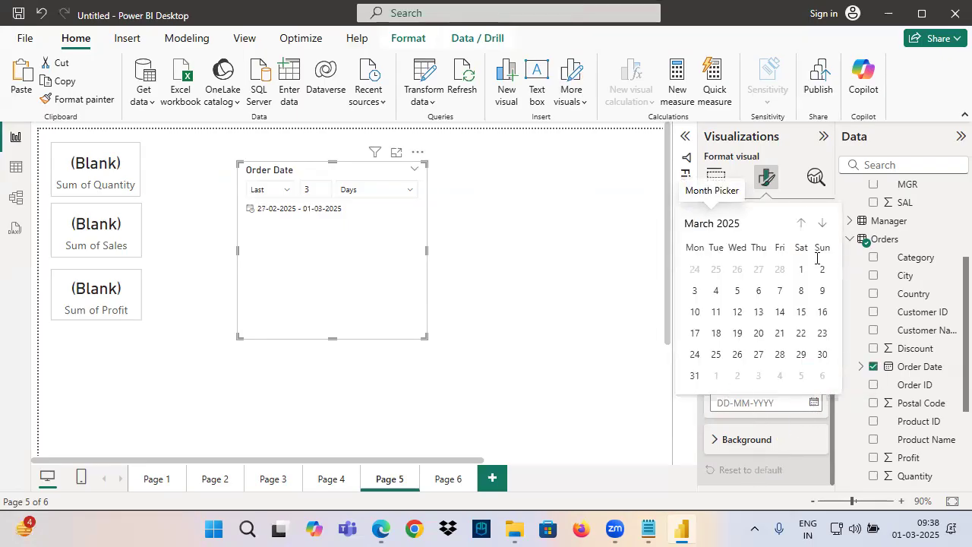
left_click(726, 240)
double_click(806, 247)
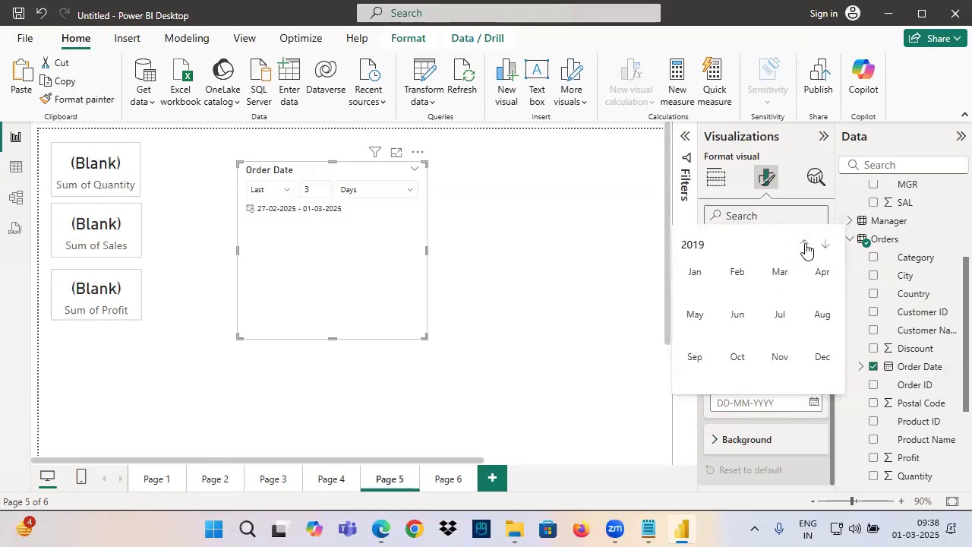
left_click(806, 247)
left_click(823, 357)
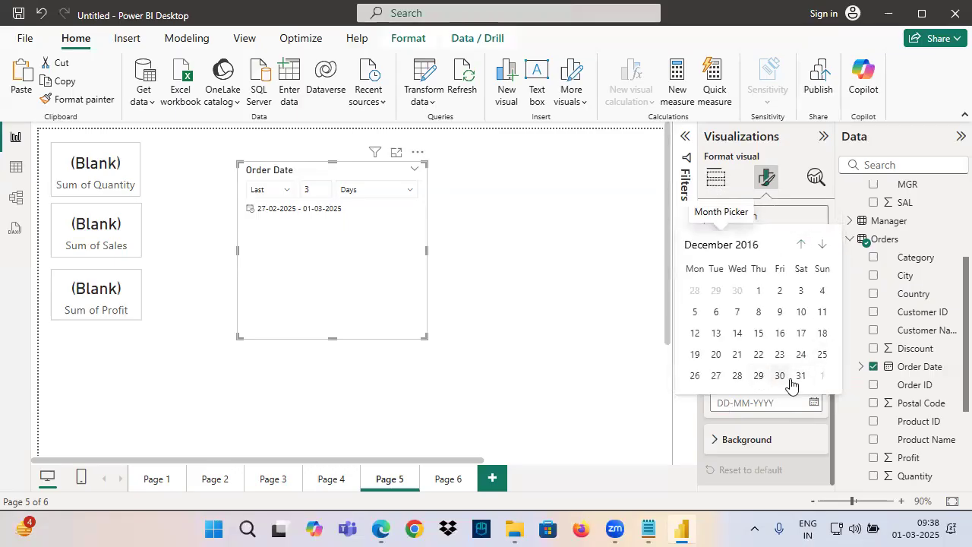
left_click(801, 374)
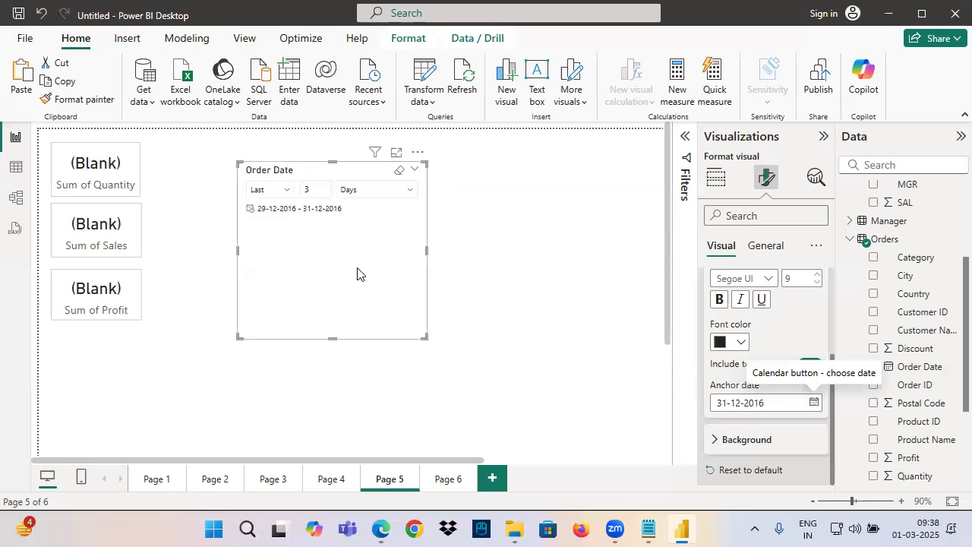
Clear the Order Date slicer's selection and filter it again to the last 3 days
left_click(399, 170)
left_click(309, 192)
type("1")
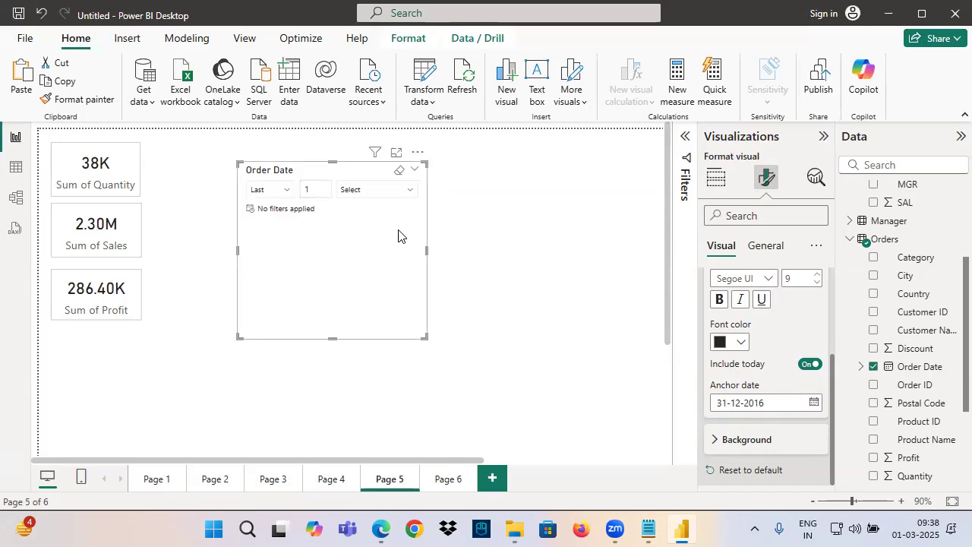
left_click(310, 189)
type("3")
left_click(371, 191)
left_click(358, 232)
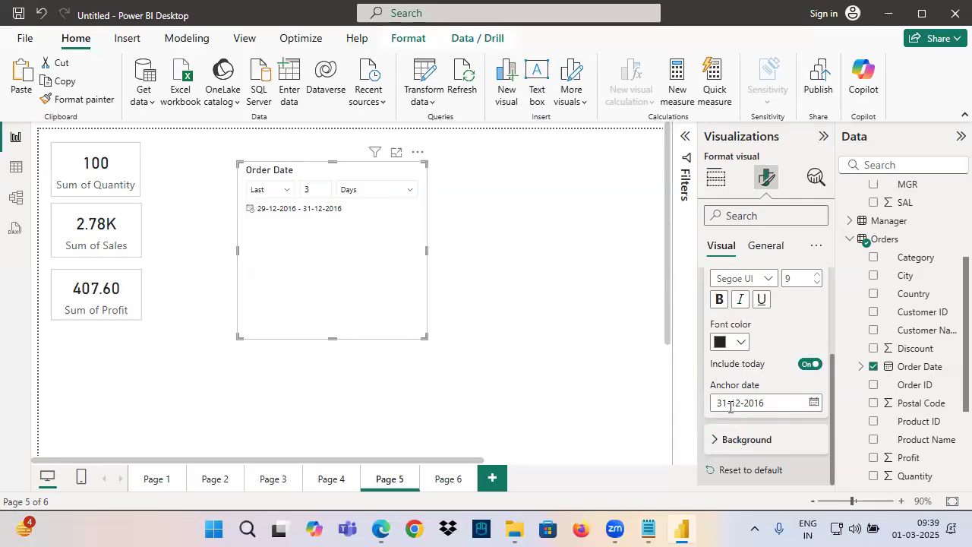
Cross the Anchor date on screen, point an arrow up from the system date, and underline the slicer's period number
mouse_move(762, 385)
left_mouse_down()
mouse_move(712, 416)
mouse_move(708, 403)
left_mouse_up()
left_click_drag(710, 371, 765, 401)
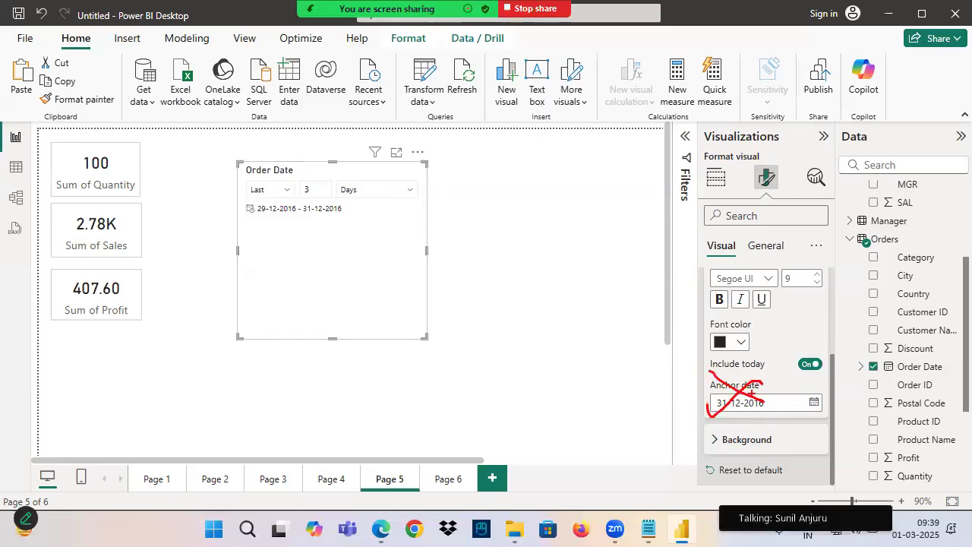
left_click_drag(927, 541, 925, 449)
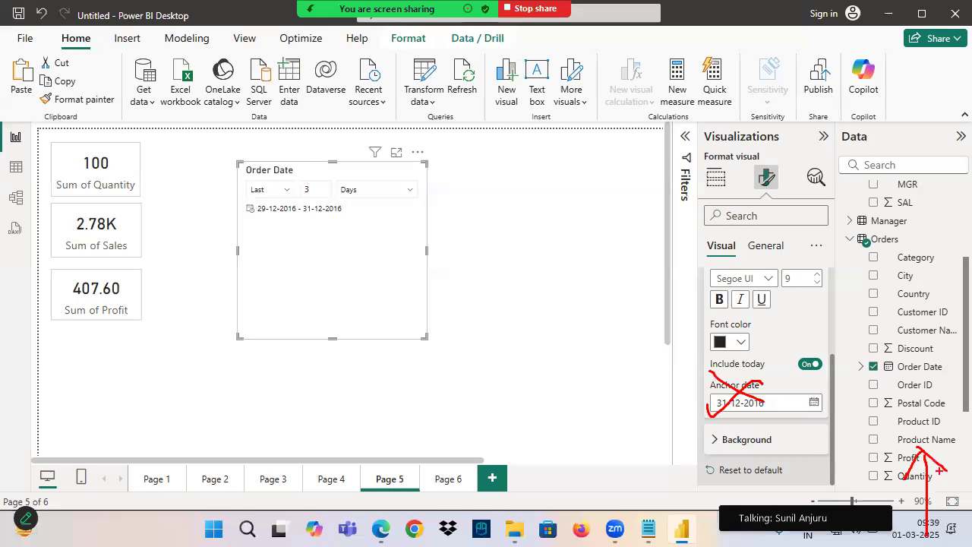
left_click_drag(308, 199, 323, 200)
Open the Order Date slicer's list of relative period units
left_click(360, 197)
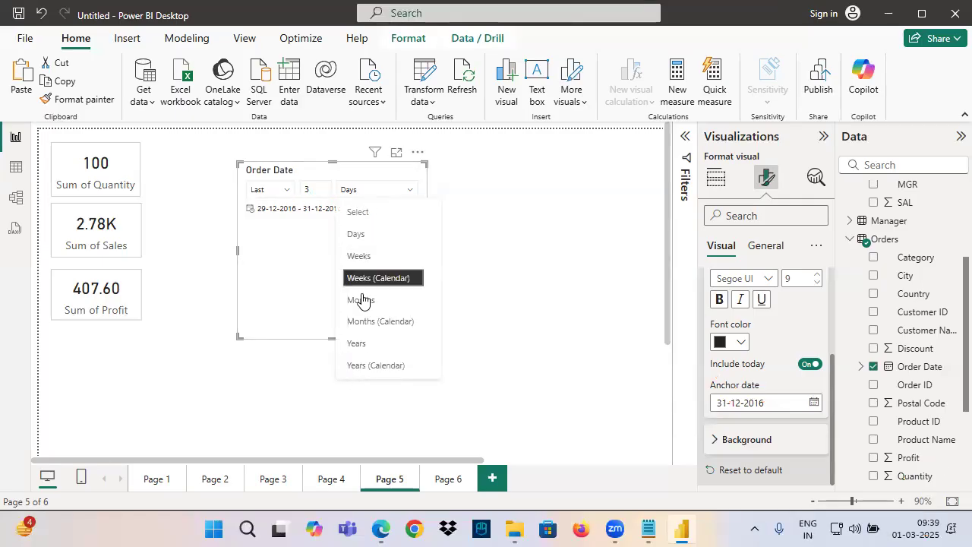
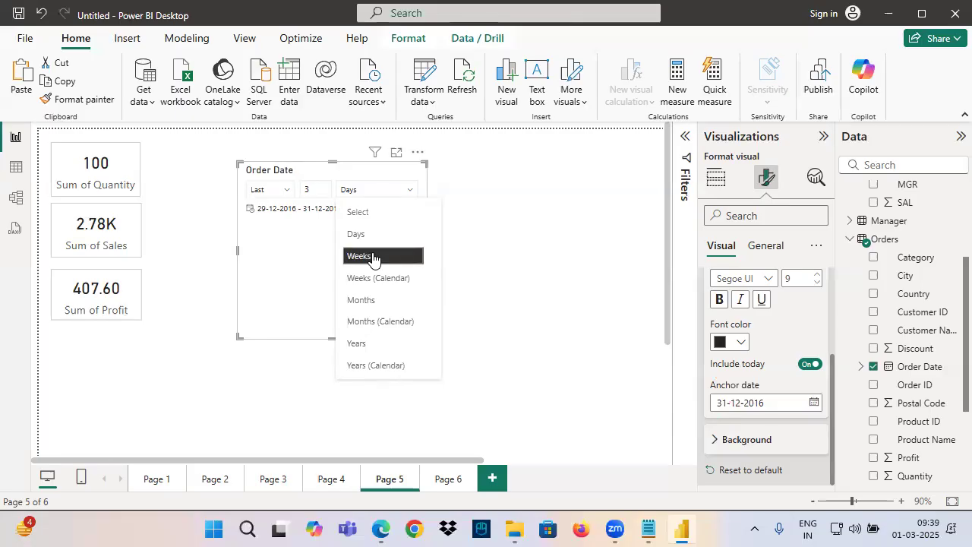
Clear the Order Date slicer's selection and set its relative period to This Day
left_click(302, 241)
left_click(399, 170)
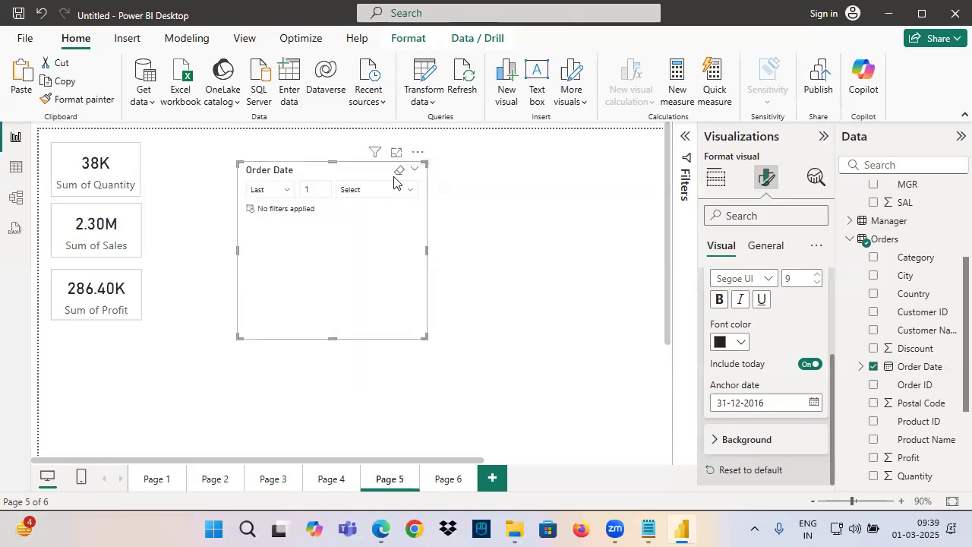
scroll(742, 358, "up", 3)
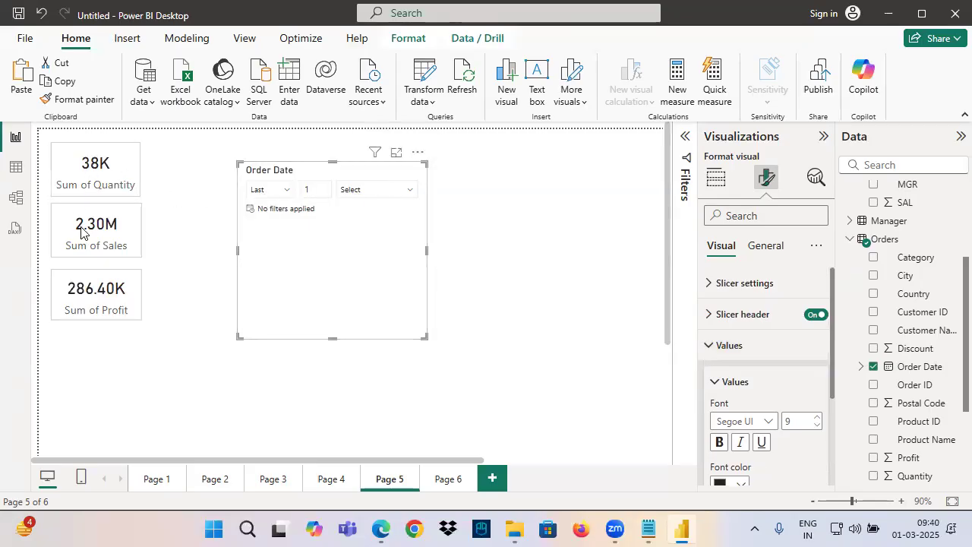
left_click(267, 190)
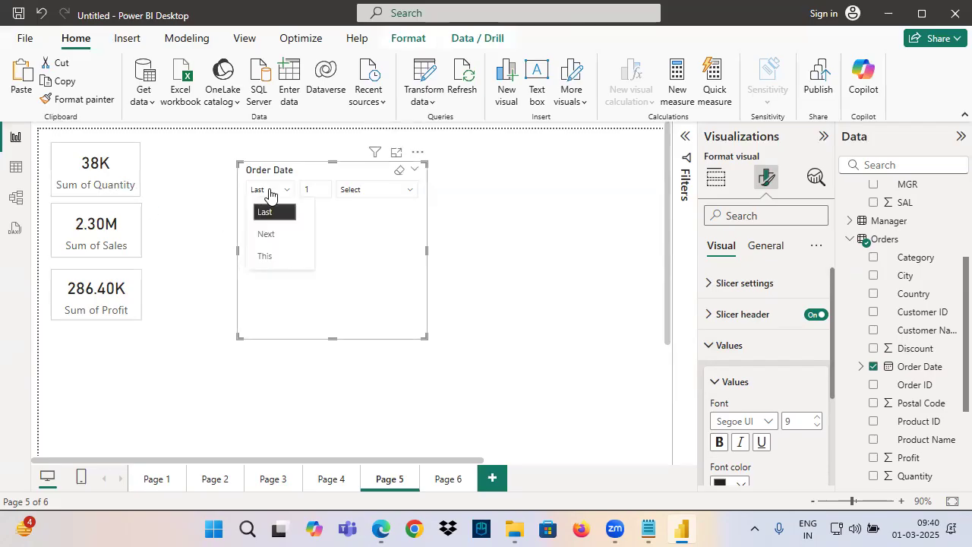
left_click(265, 258)
left_click(356, 189)
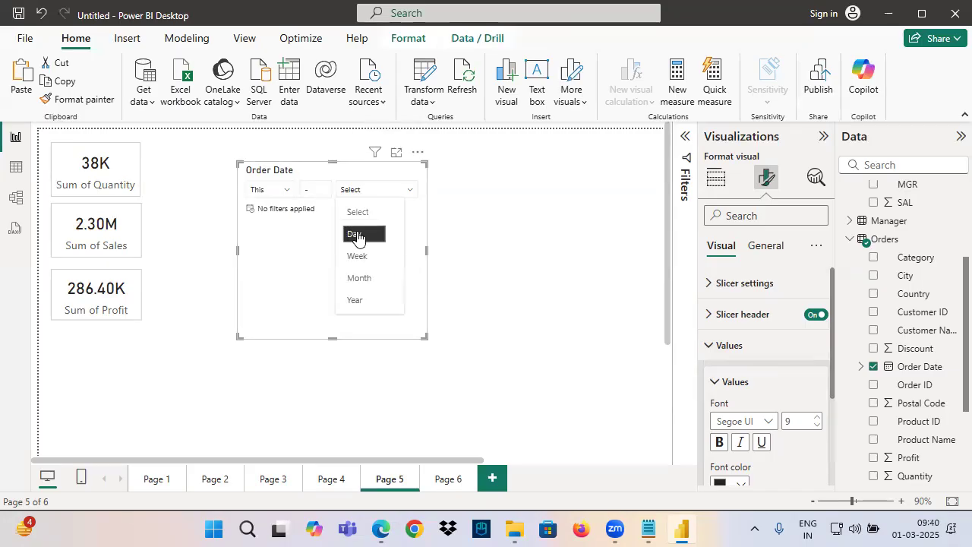
left_click(357, 236)
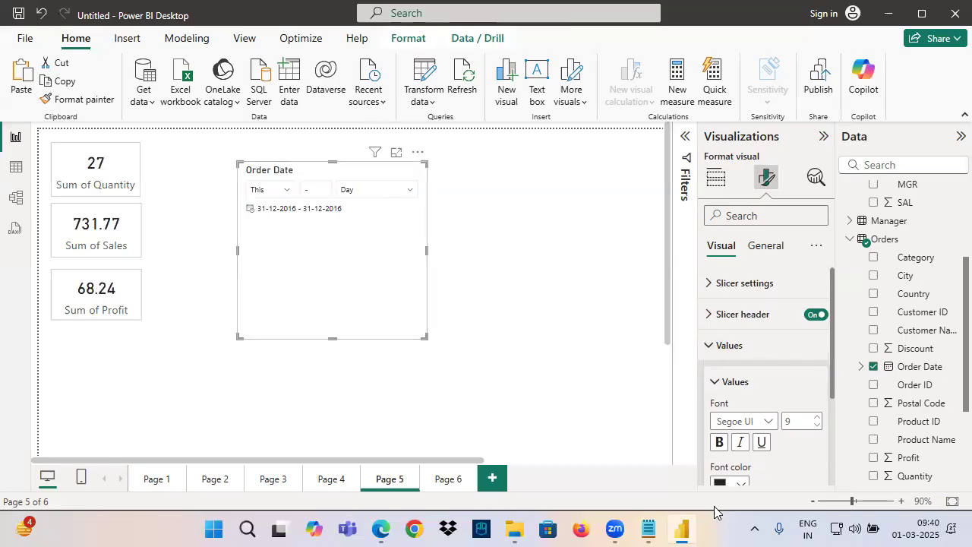
scroll(745, 401, "down", 2)
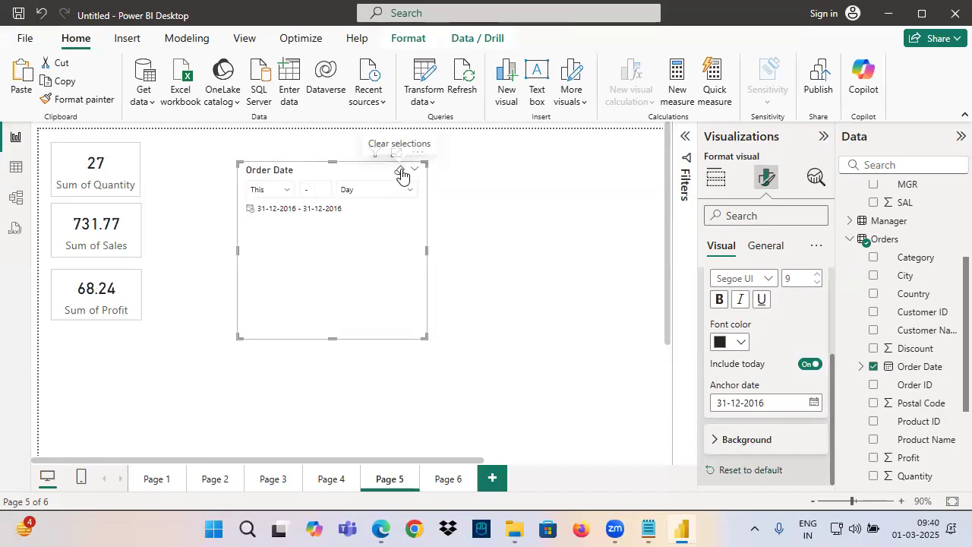
Reset the Order Date slicer's selection and Values settings to default, and filter it by This Day without an anchor date
left_click(399, 170)
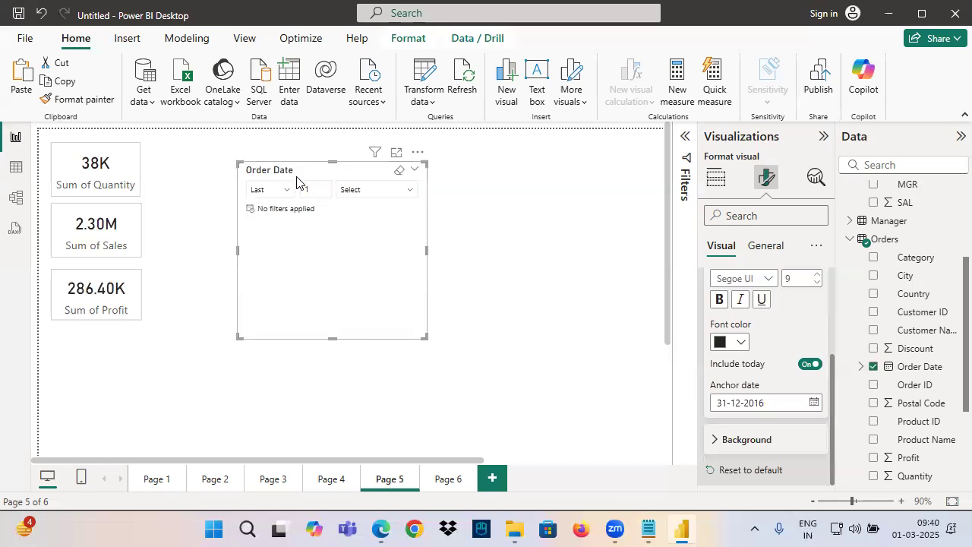
left_click(756, 471)
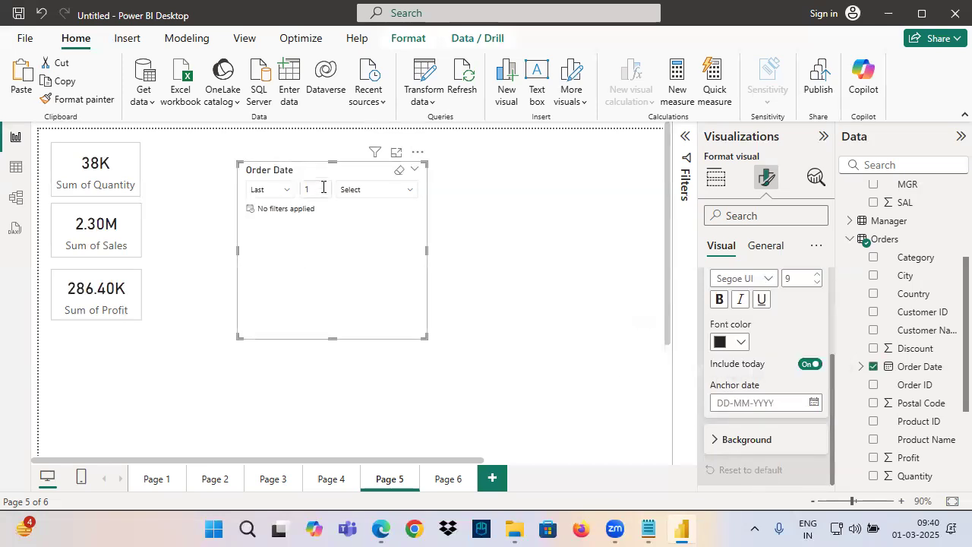
left_click(289, 195)
left_click(265, 257)
left_click(372, 192)
left_click(356, 235)
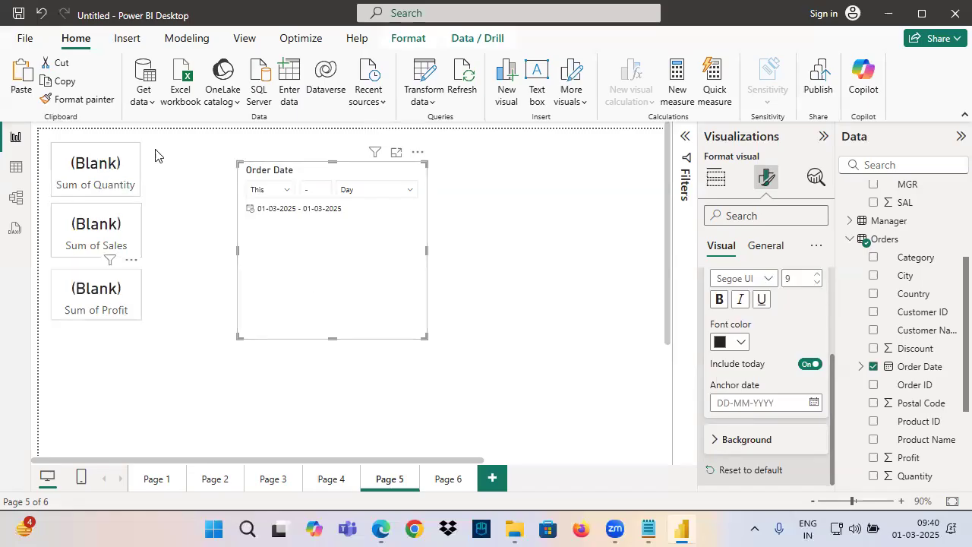
Switch to the Notepad notes, bracket and underline the Relative Date and Relative entries, and draw an arrow to a handwritten "Sy"
left_click(648, 529)
mouse_move(32, 313)
left_mouse_down()
mouse_move(155, 307)
mouse_move(163, 314)
mouse_move(133, 355)
left_mouse_up()
key("ctrl+2")
mouse_move(36, 353)
left_mouse_down()
mouse_move(142, 349)
mouse_move(280, 260)
left_mouse_up()
left_click_drag(274, 259, 239, 303)
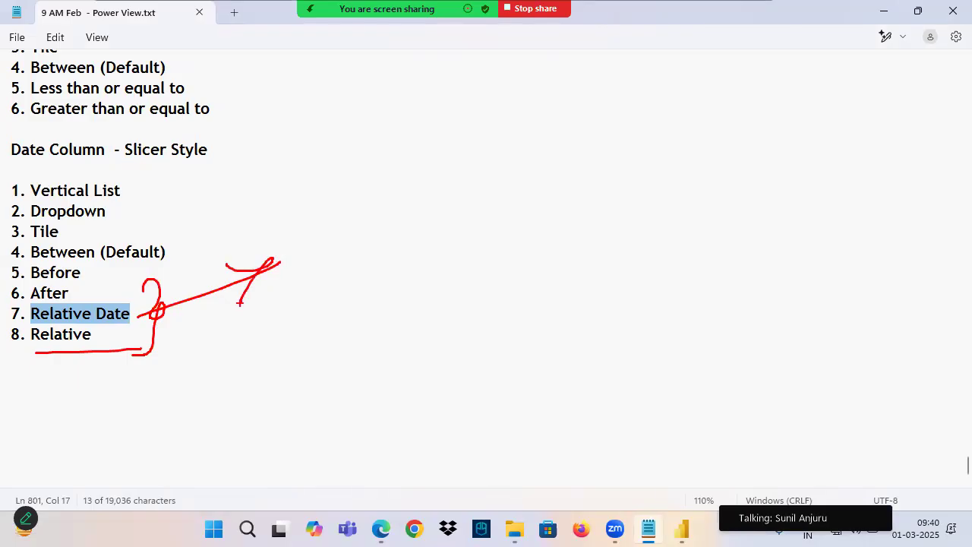
mouse_move(347, 200)
left_mouse_down()
mouse_move(334, 225)
mouse_move(367, 221)
left_mouse_up()
left_click_drag(387, 219, 377, 292)
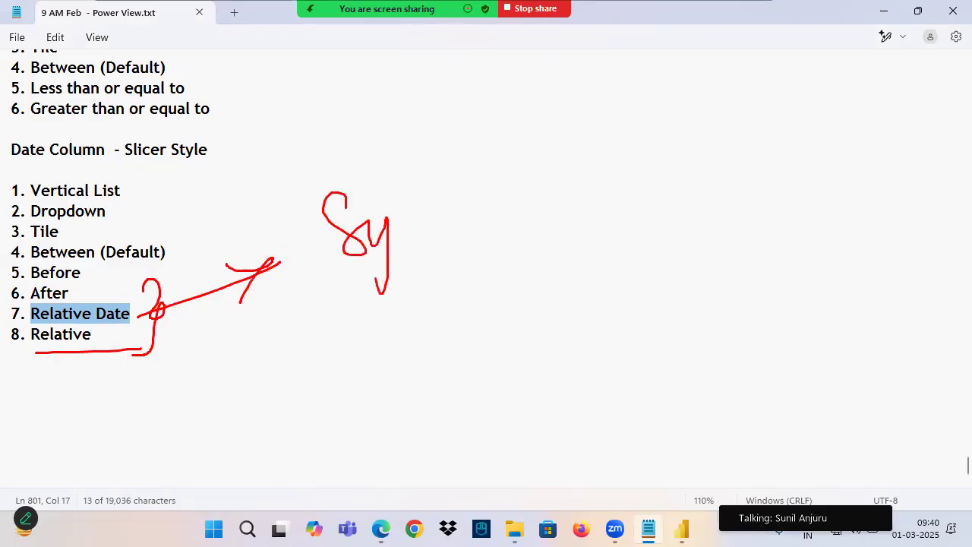
left_click_drag(58, 320, 129, 310)
left_click_drag(26, 350, 95, 343)
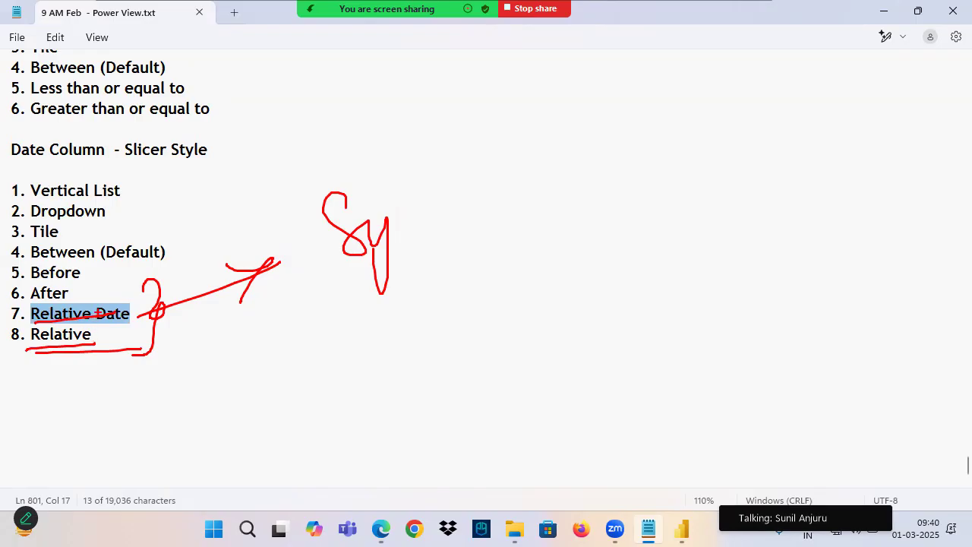
Switch back to Power BI Desktop, remove the Order Date slicer from Page 5, and open Page 1
scroll(42, 213, "up", 12)
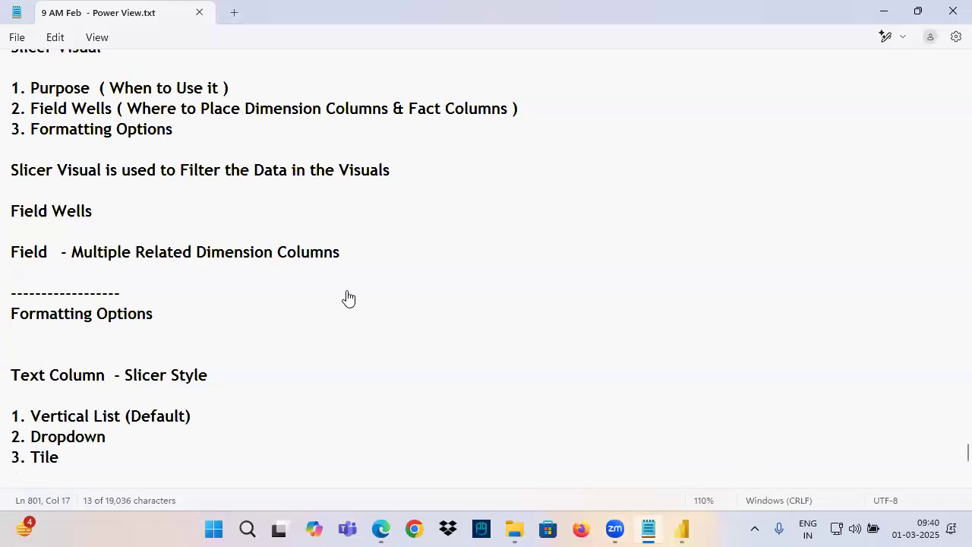
key("alt+Tab")
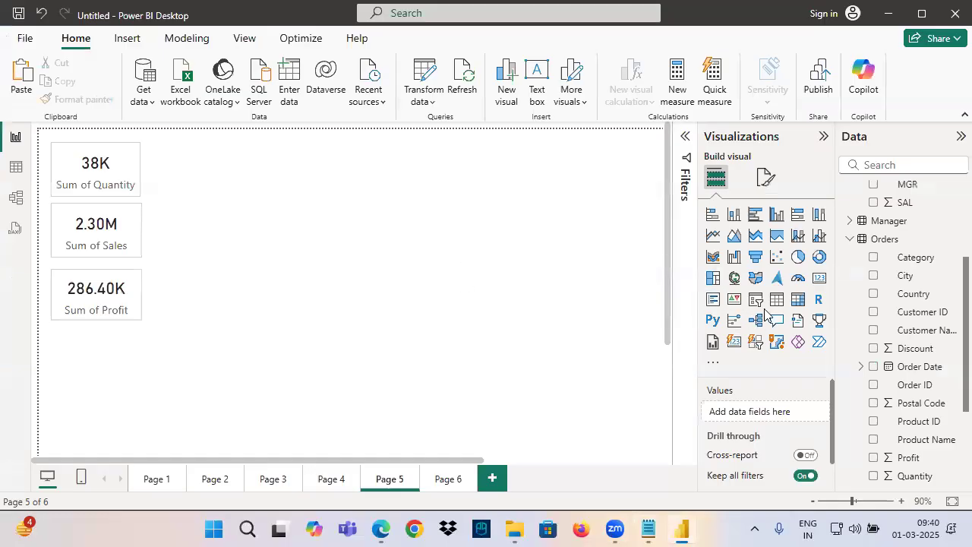
left_click(157, 480)
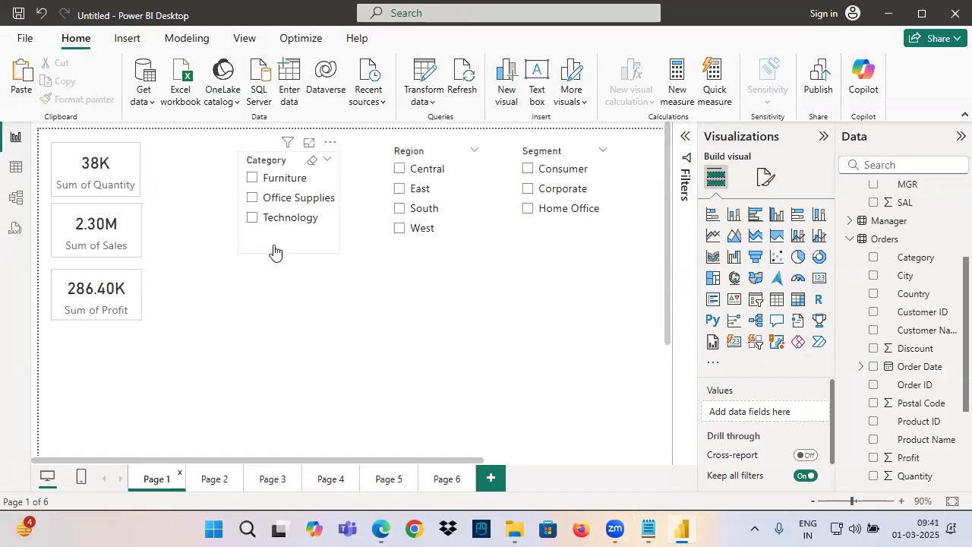
Open the Region slicer's formatting, expand its Slicer settings, and collapse the Options group
left_click(275, 250)
left_click(400, 233)
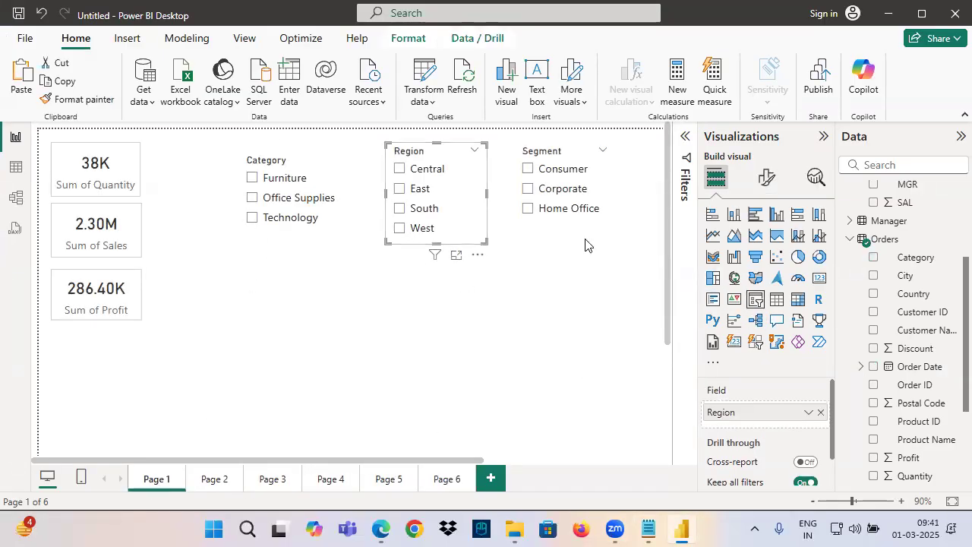
left_click(766, 177)
left_click(743, 283)
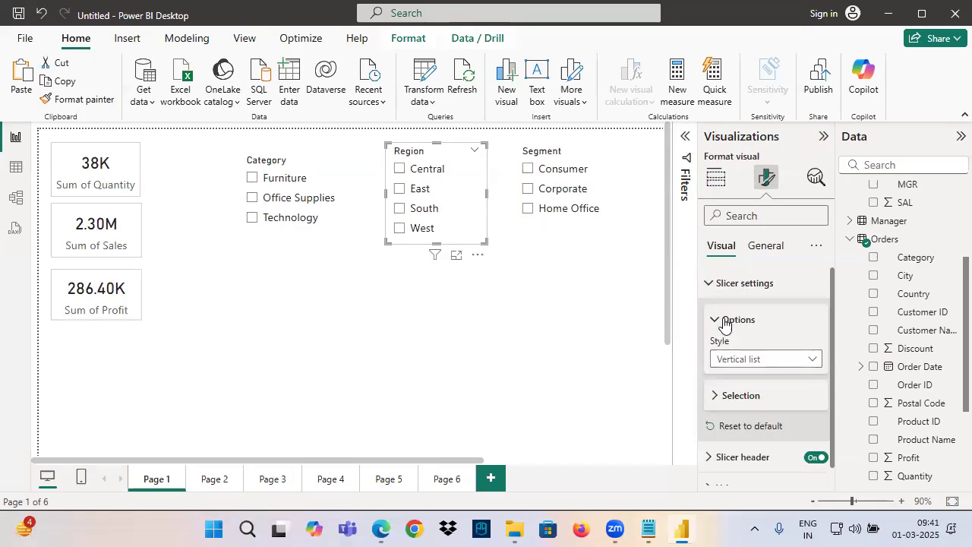
left_click(723, 325)
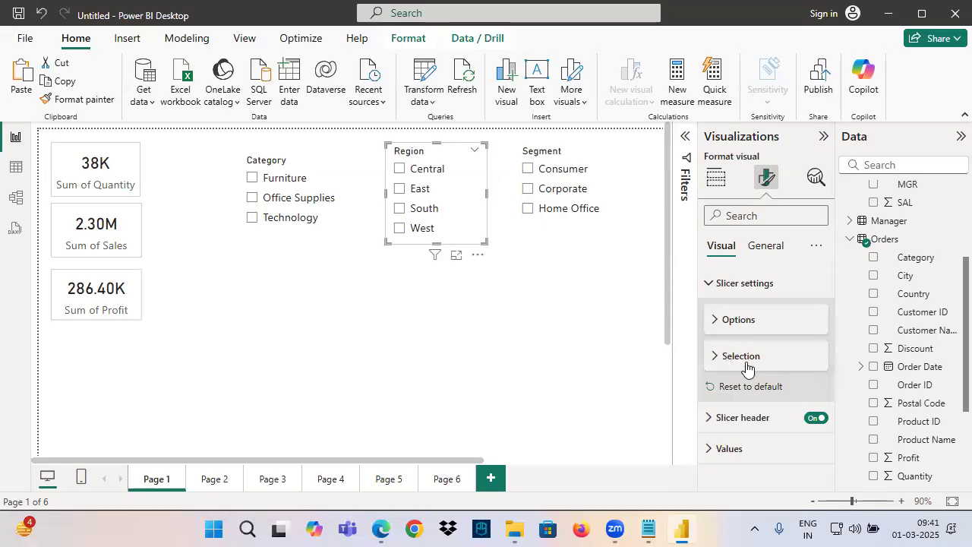
Filter the Region slicer by Central, switch it to East, and clear the selection
left_click(403, 170)
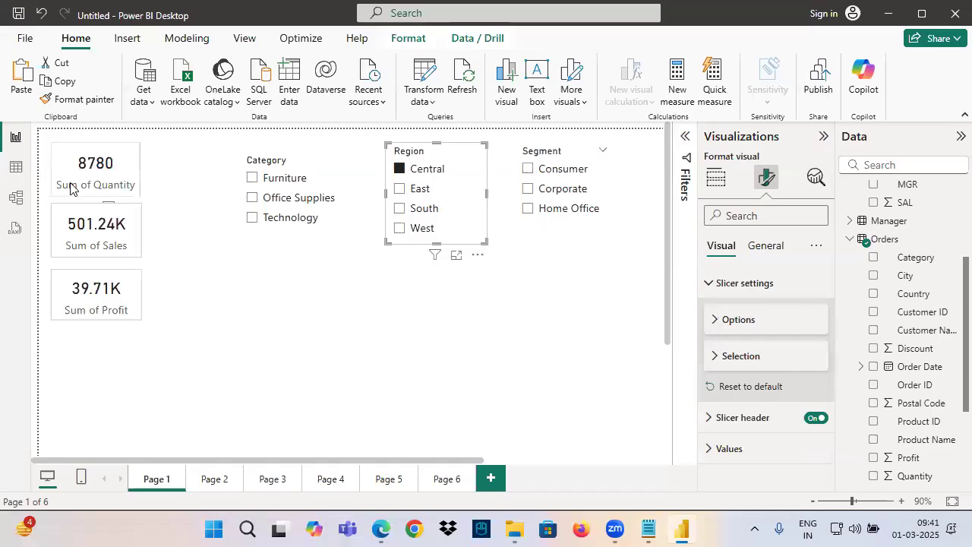
left_click(402, 191)
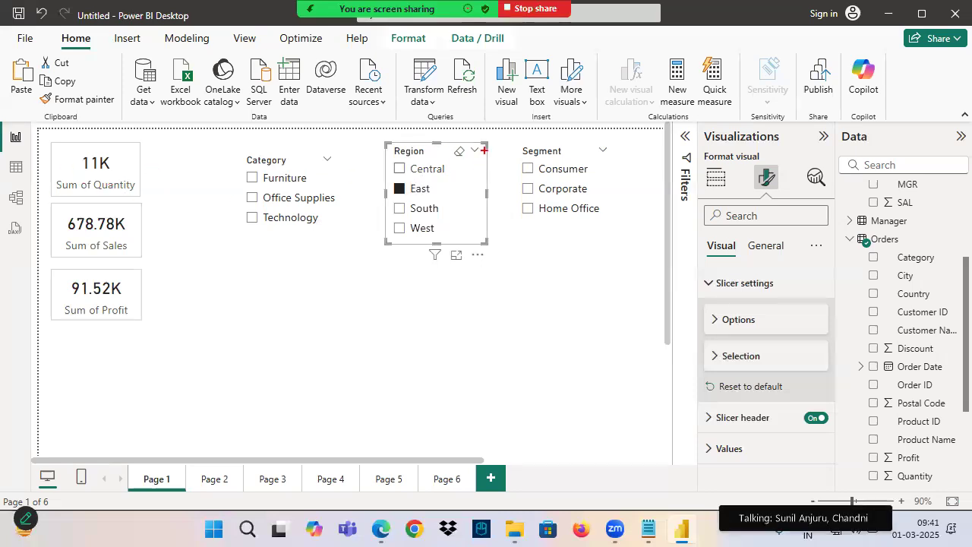
left_click(460, 152)
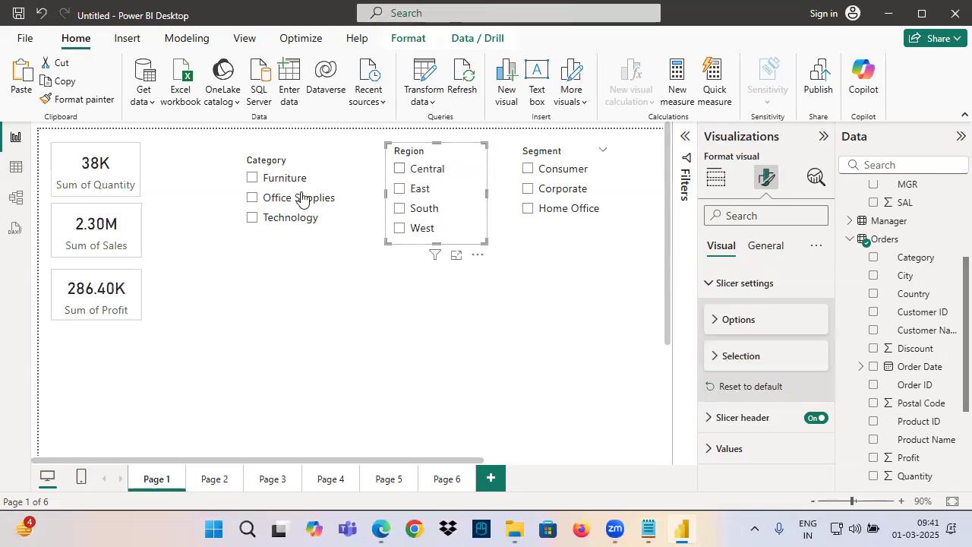
Draw check marks on the Quantity, Sales and Profit cards and circle all three together
left_click_drag(74, 172, 130, 155)
left_click_drag(66, 222, 128, 216)
mouse_move(95, 268)
left_mouse_down()
mouse_move(93, 275)
mouse_move(125, 272)
left_mouse_up()
left_click_drag(146, 170, 146, 187)
mouse_move(133, 152)
left_mouse_down()
mouse_move(173, 182)
mouse_move(75, 161)
left_mouse_up()
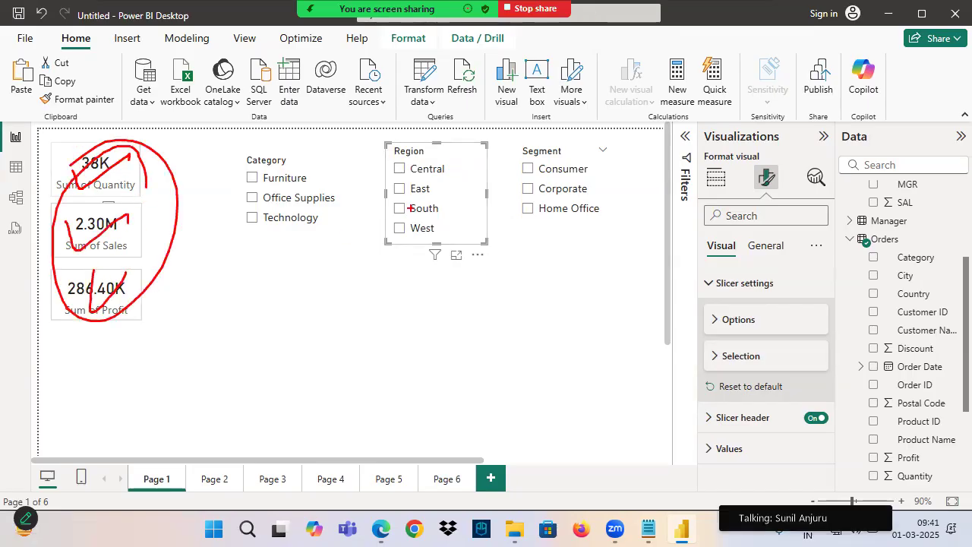
Alternate the Region slicer repeatedly between Central and East, and clear its selection
left_click(400, 169)
left_click(399, 188)
left_click(399, 169)
left_click(400, 188)
left_click(399, 168)
left_click(399, 189)
left_click_drag(400, 168, 400, 171)
left_click(399, 191)
left_click(399, 172)
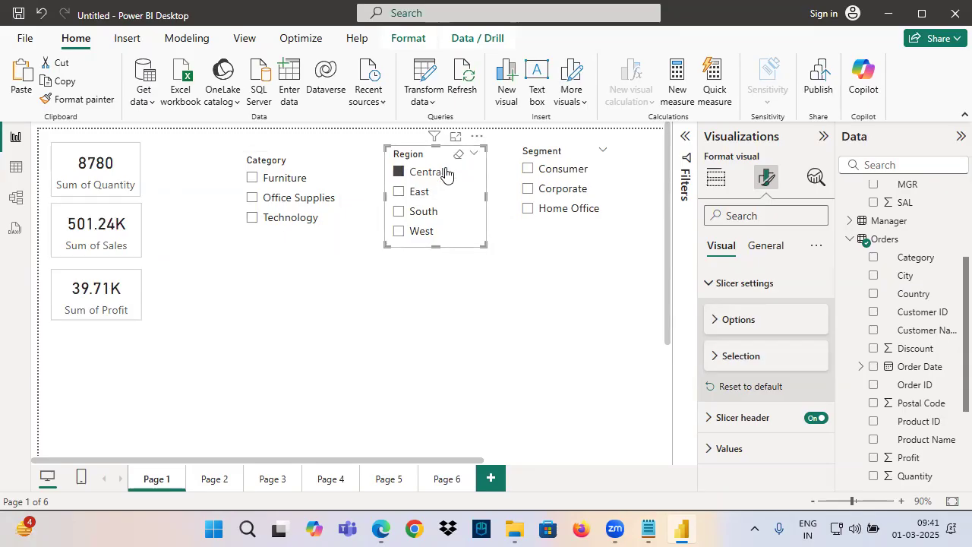
left_click(458, 155)
Expand the Region slicer's Selection settings, widen the formatting pane, and draw a box around Multi-select with CTRL
left_click(740, 353)
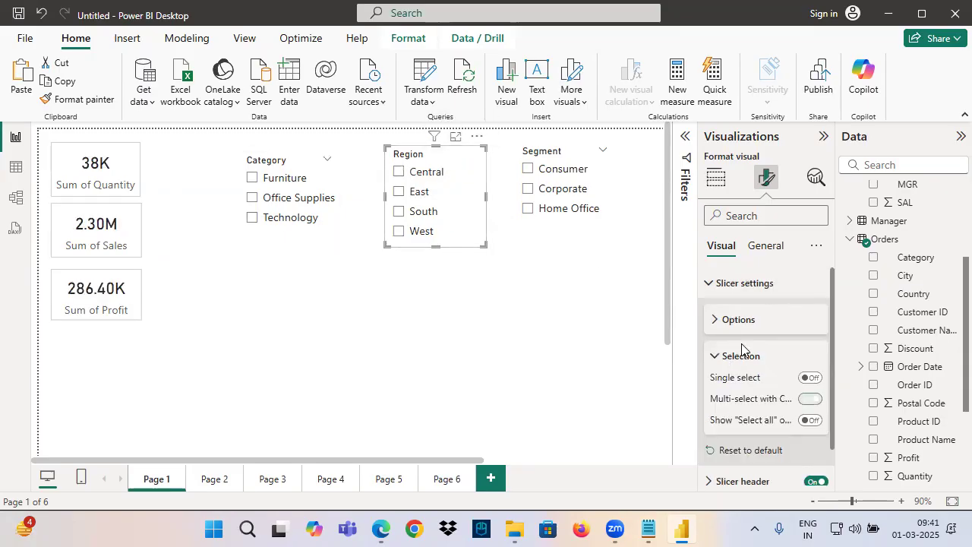
mouse_move(697, 371)
left_mouse_down()
mouse_move(614, 371)
mouse_move(839, 369)
left_mouse_up()
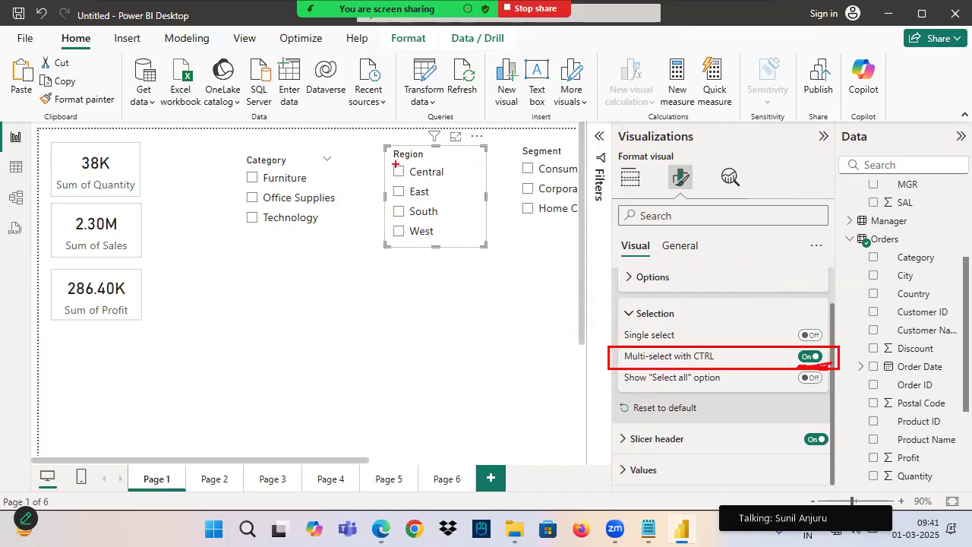
Draw ticks on Central and East in the Region slicer, handwrite "Ctrl" above them, and exit annotating
left_click_drag(385, 188, 452, 158)
left_click_drag(409, 107, 405, 133)
left_click_drag(398, 114, 422, 108)
left_click_drag(427, 92, 422, 132)
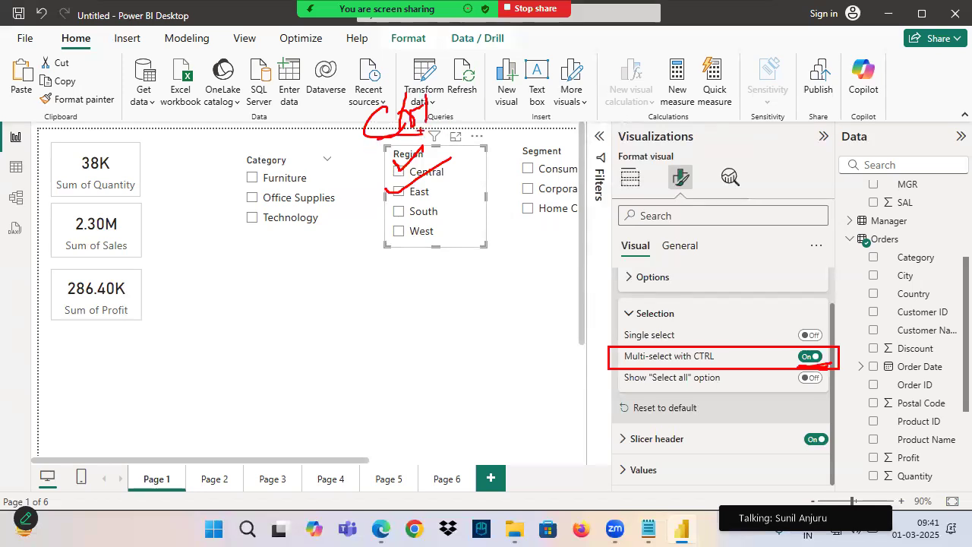
key("Escape")
Select Central and East together in the Region slicer using CTRL multi-select, and clear the selection
left_click(399, 171)
left_click(396, 192, "ctrl")
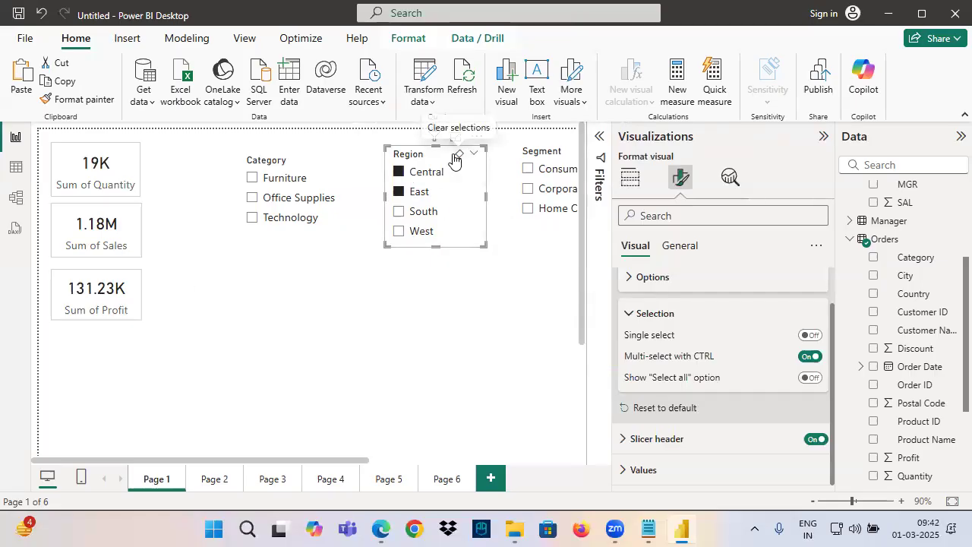
left_click(458, 154)
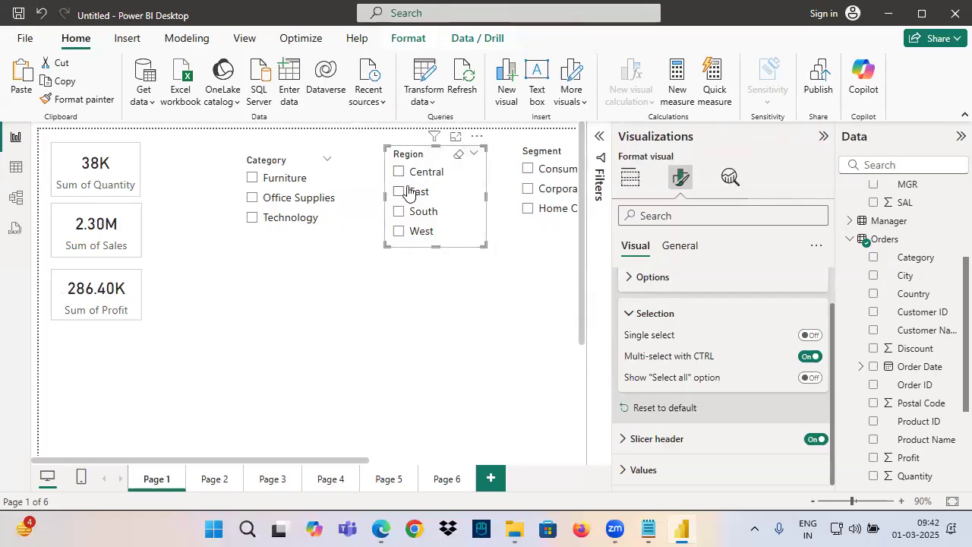
Underline and circle Central and East on screen, box Multi-select with CTRL, and handwrite "Off" beside it
left_click_drag(388, 180, 447, 180)
left_click_drag(386, 199, 434, 198)
mouse_move(426, 161)
left_mouse_down()
mouse_move(439, 191)
mouse_move(411, 169)
left_mouse_up()
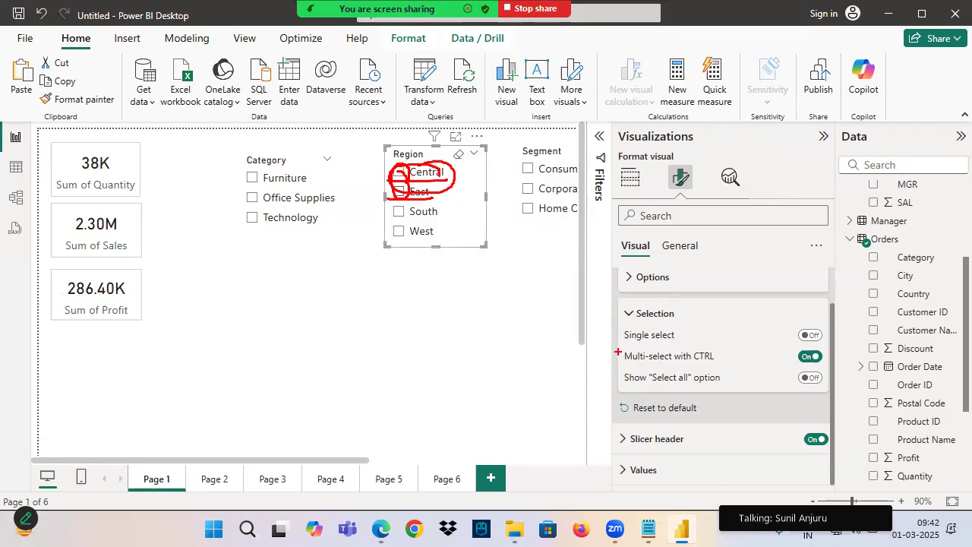
mouse_move(620, 348)
left_mouse_down()
mouse_move(742, 365)
mouse_move(849, 363)
left_mouse_up()
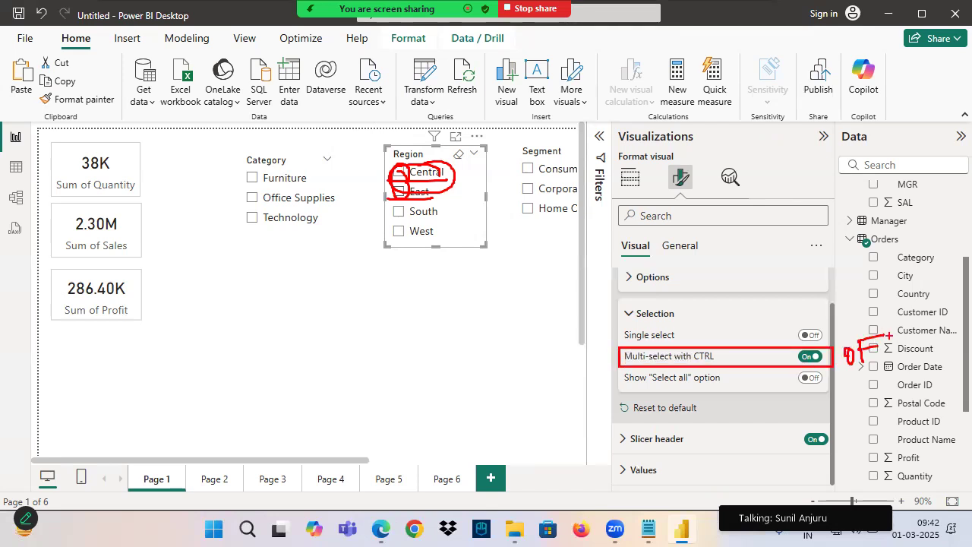
left_click_drag(638, 364, 705, 364)
Turn off Multi-select with CTRL for the Region slicer and test it by selecting Central, East and South, clearing them at the end
left_click(810, 356)
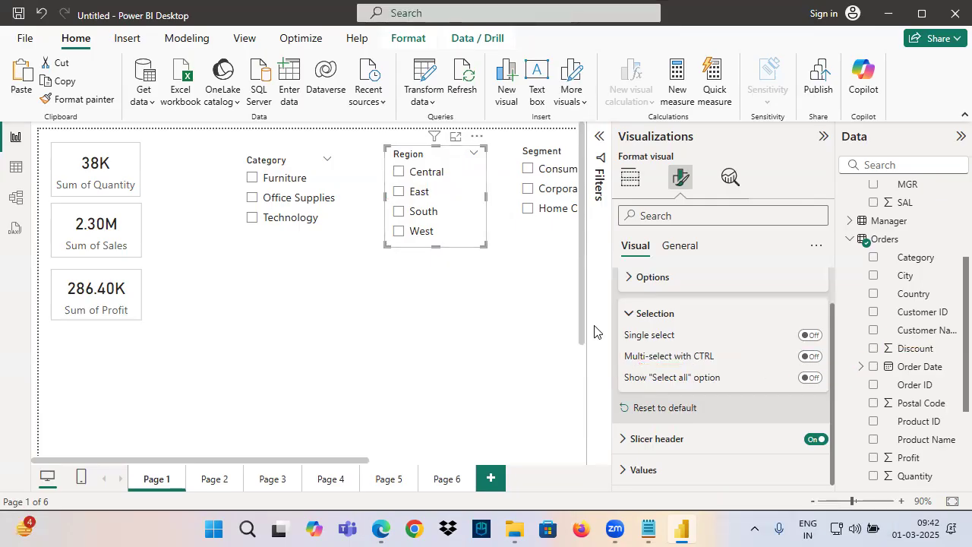
left_click(401, 174)
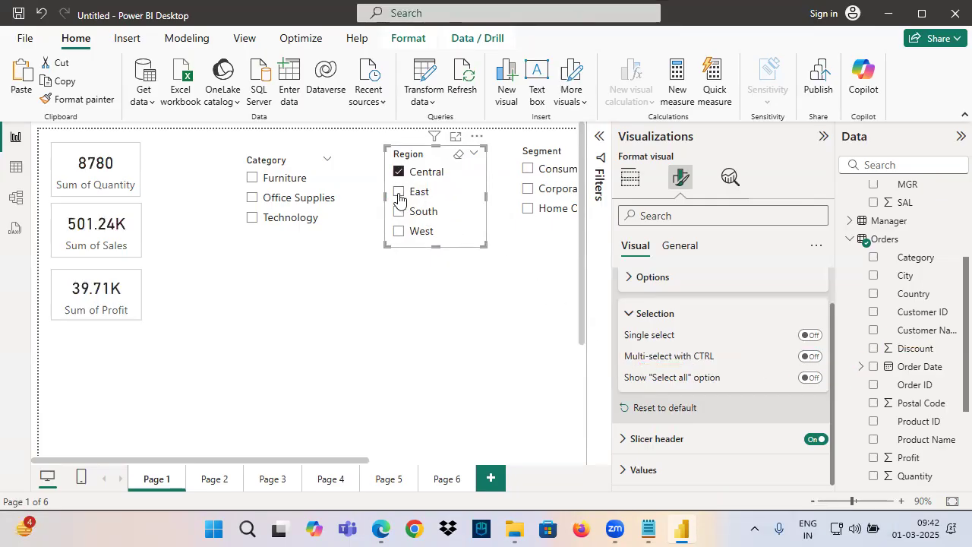
left_click(399, 193)
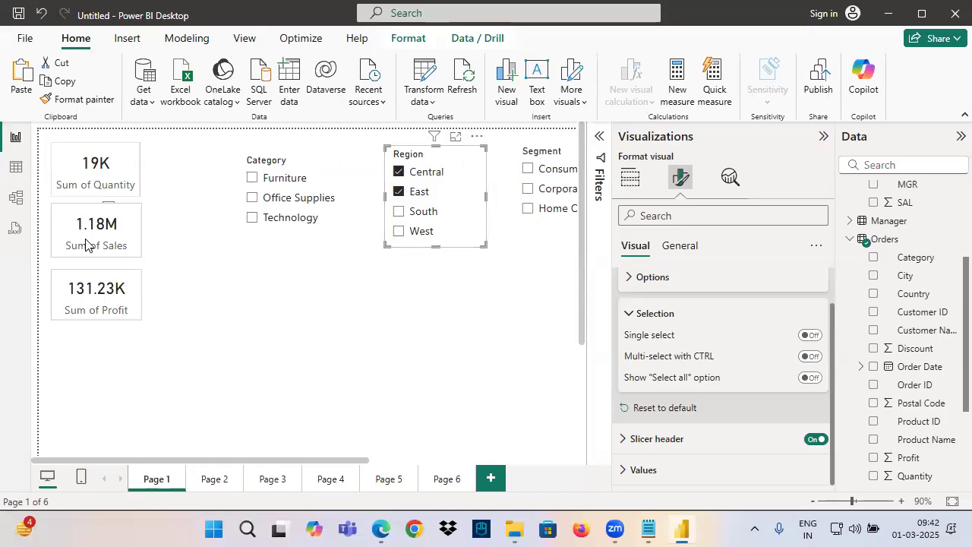
left_click(399, 212)
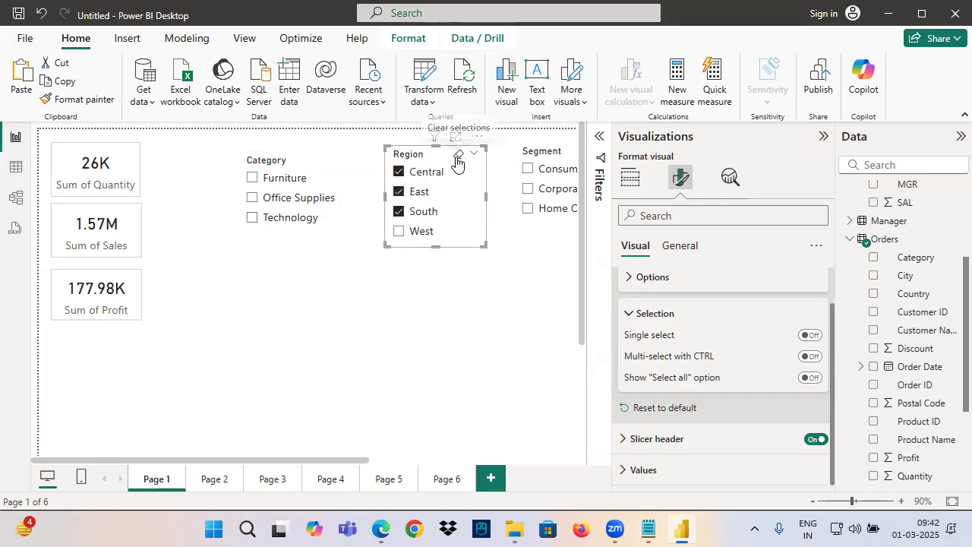
left_click(458, 156)
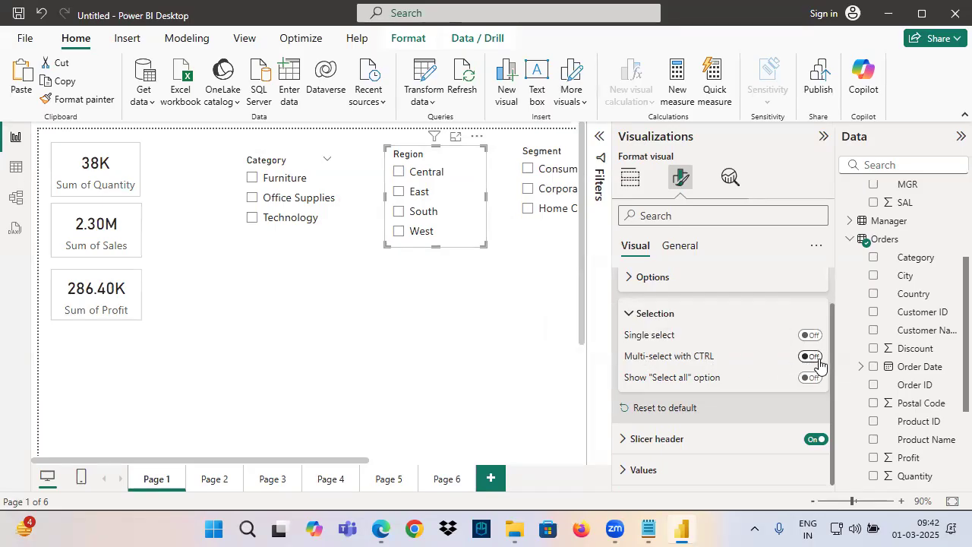
Turn on Multi-select with CTRL for the Region slicer and select Central, East and South together
left_click(816, 360)
left_click(418, 183)
left_click(414, 193, "ctrl")
left_click(401, 211, "ctrl")
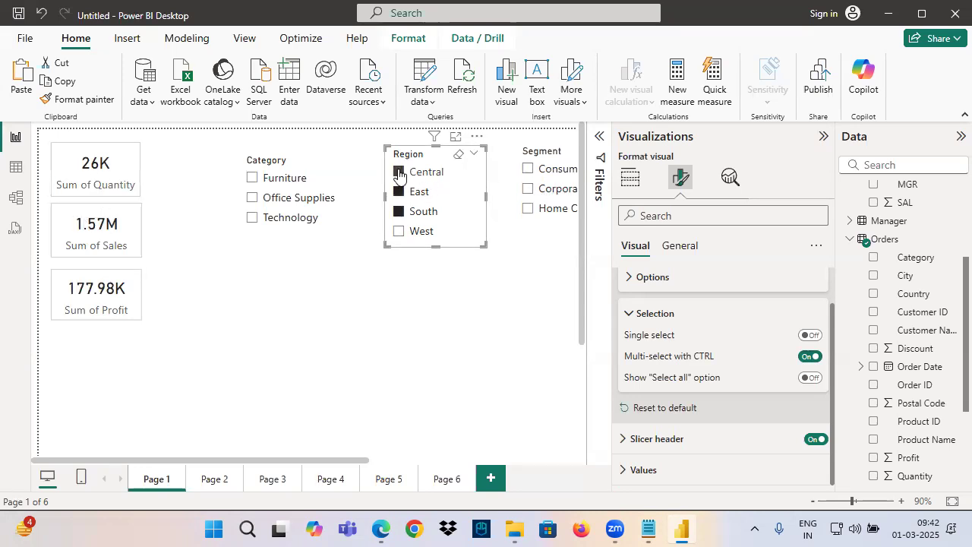
Circle the three selected Region checkboxes on screen, handwrite a circled "Ctrl" above them, cross over the marks, and exit annotating
key("ctrl+2")
mouse_move(407, 173)
left_mouse_down()
mouse_move(391, 205)
mouse_move(406, 170)
left_mouse_up()
mouse_move(367, 133)
left_mouse_down()
mouse_move(393, 116)
mouse_move(393, 150)
left_mouse_up()
mouse_move(390, 140)
left_mouse_down()
mouse_move(408, 115)
mouse_move(410, 147)
left_mouse_up()
mouse_move(364, 161)
left_mouse_down()
mouse_move(419, 135)
mouse_move(211, 113)
left_mouse_up()
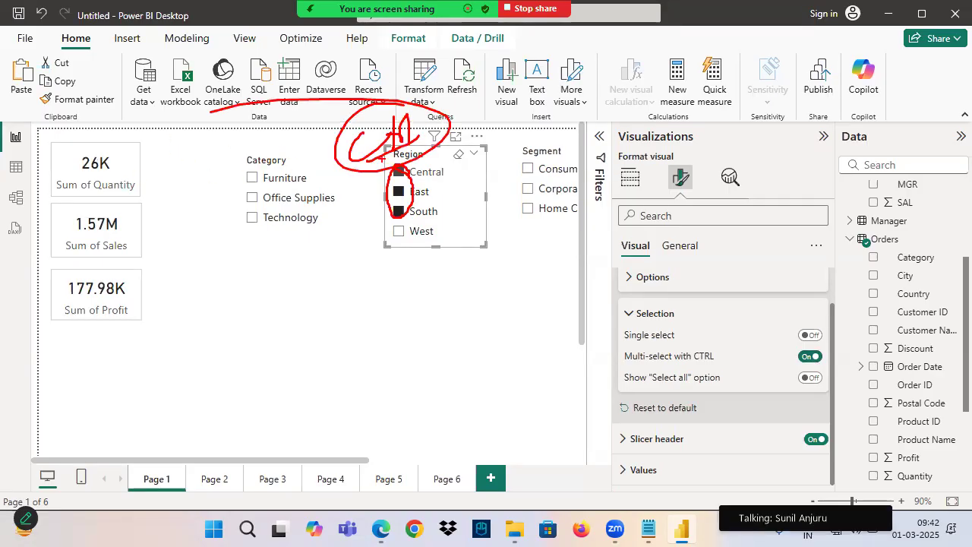
left_click_drag(423, 151, 366, 243)
left_click_drag(395, 152, 463, 226)
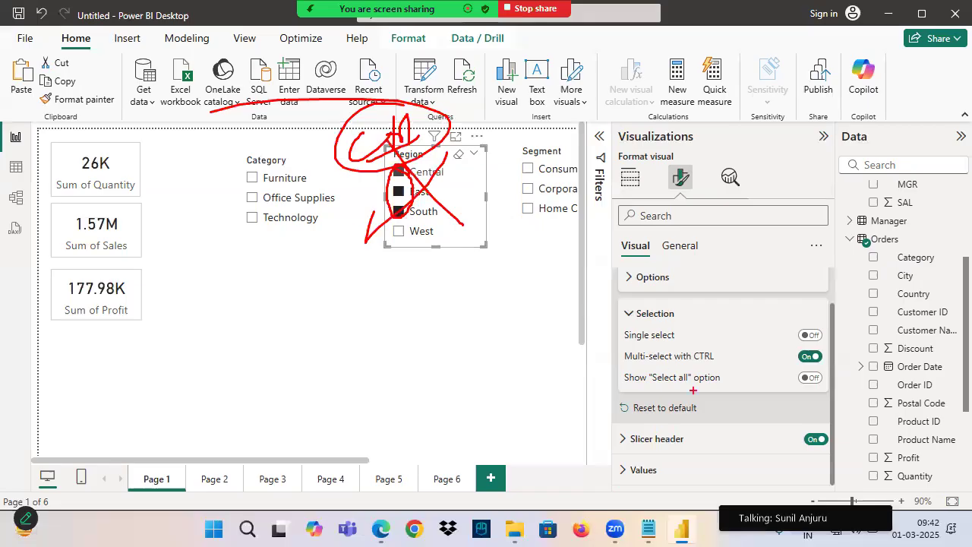
key("Escape")
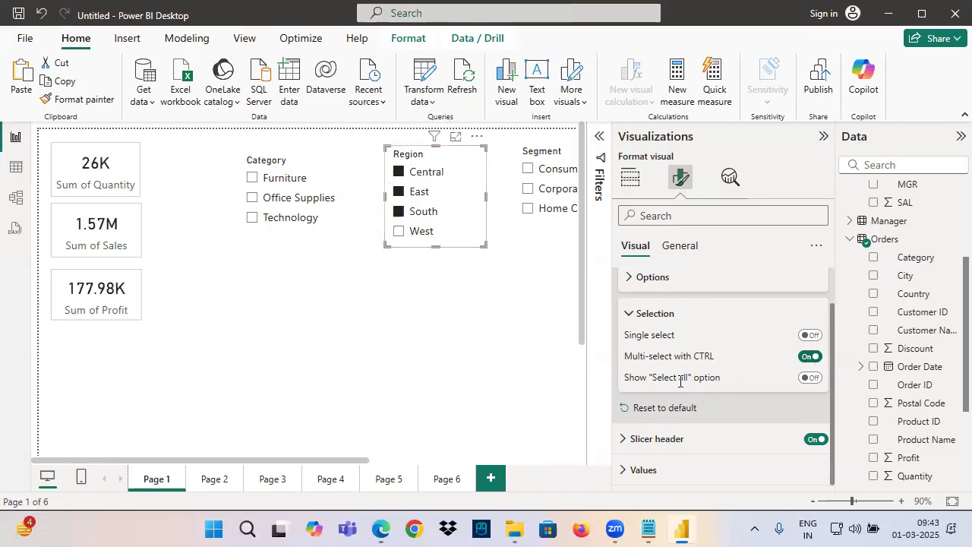
Clear the Region selection, turn on the Show "Select all" option, and enlarge the slicer to fit all its items
left_click(459, 155)
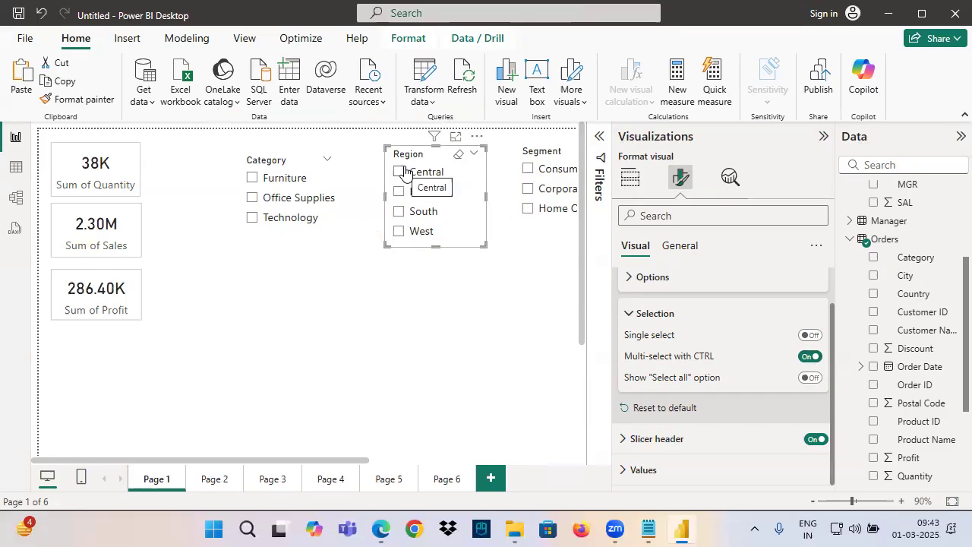
left_click(810, 377)
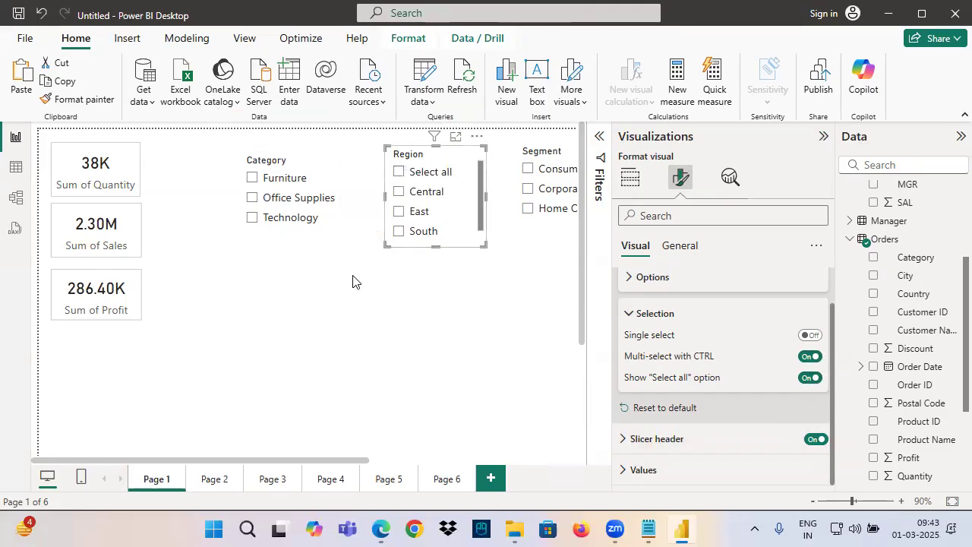
left_click_drag(387, 246, 353, 308)
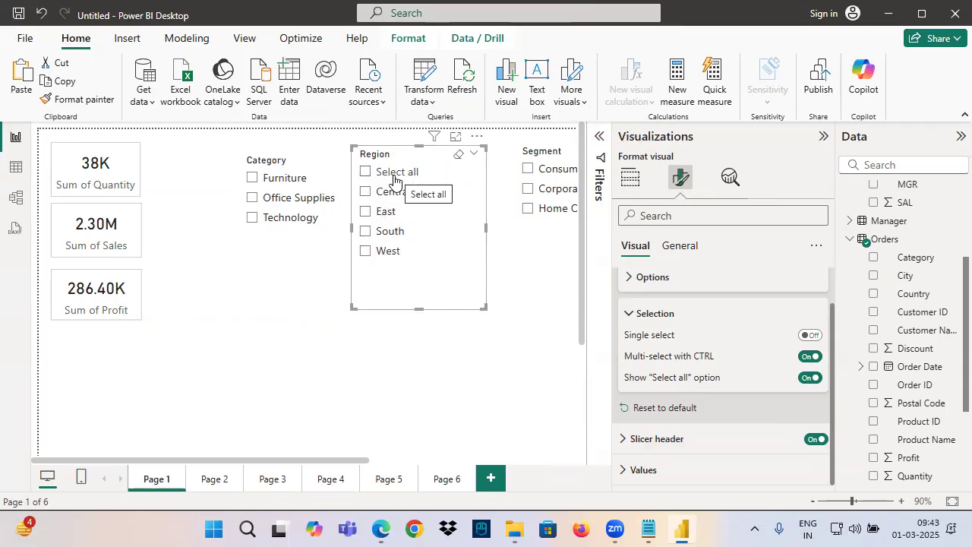
Turn off Multi-select with CTRL for the Region slicer and select Central, East and South
left_click(365, 192)
left_click(365, 212)
left_click(810, 357)
left_click(366, 191)
left_click(364, 230)
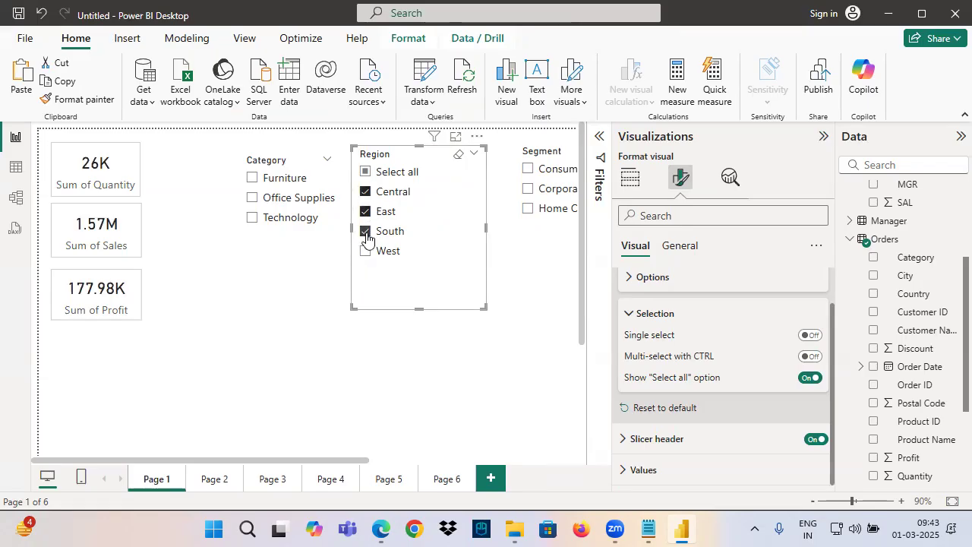
Test Select all in the Region slicer by switching it on and off repeatedly, ending with every region cleared
left_click(365, 175)
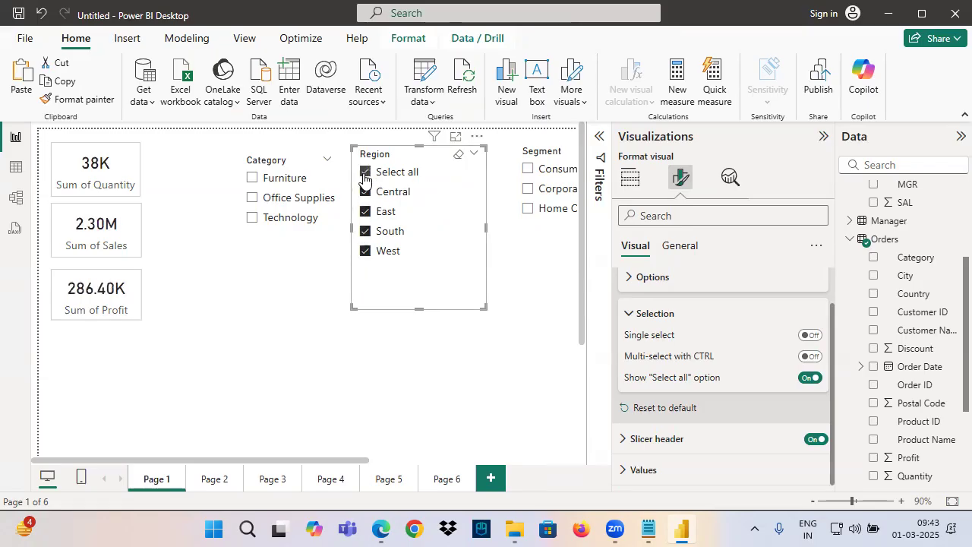
left_click(364, 175)
left_click(367, 175)
left_click(367, 173)
left_click(366, 173)
left_click(366, 173)
left_click(366, 173)
left_click(367, 175)
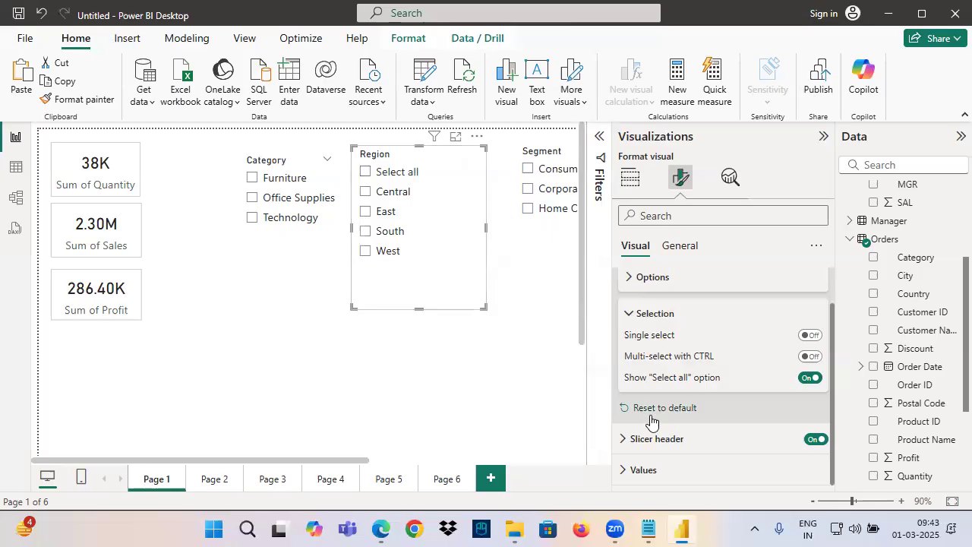
Mark Reset to default and the Selection toggles on screen, reset the Region slicer's settings to default, and reduce the slicer's height
left_click_drag(630, 420, 709, 415)
mouse_move(799, 318)
left_mouse_down()
mouse_move(753, 317)
mouse_move(732, 330)
left_mouse_up()
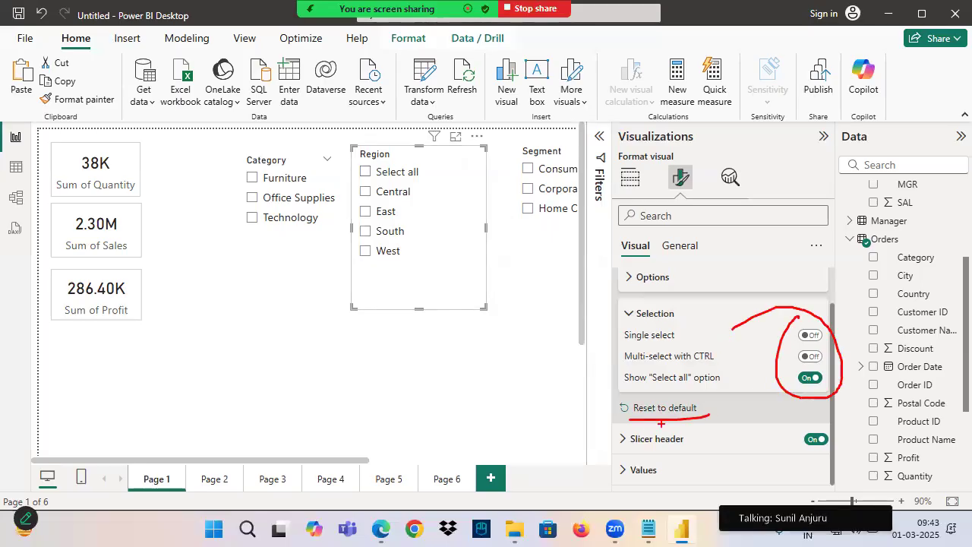
left_click(663, 410)
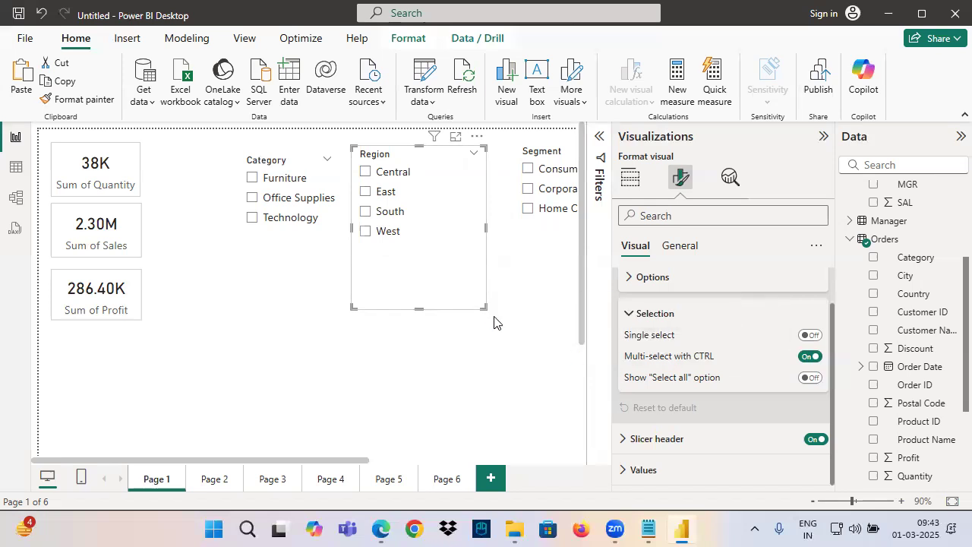
left_click_drag(482, 305, 493, 256)
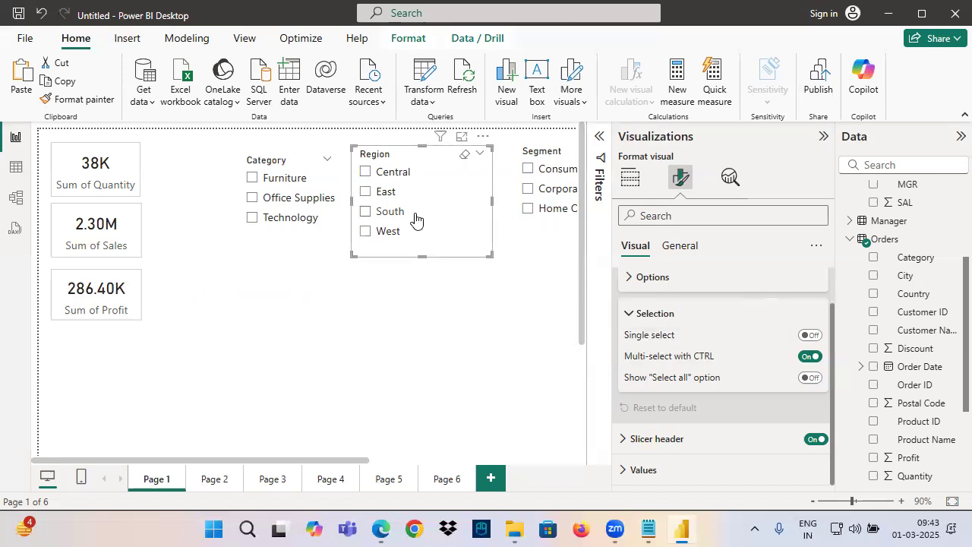
Draw an arrow to the Region header, handwrite "Single" and an underlined "Ctrl" above it, mark Central, and exit annotating
key("ctrl+2")
left_click_drag(358, 114, 371, 147)
left_click_drag(359, 140, 365, 143)
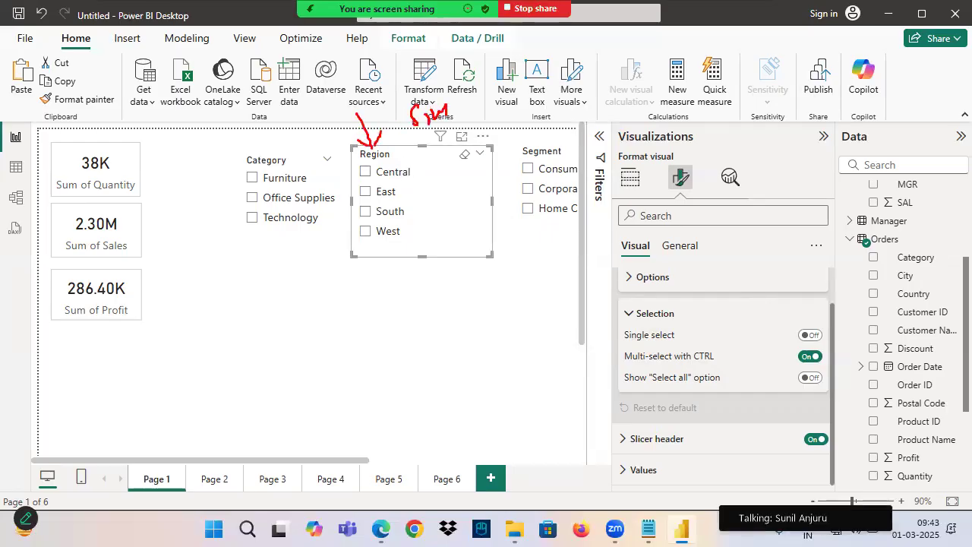
left_click_drag(517, 65, 544, 64)
left_click_drag(282, 65, 247, 105)
left_click_drag(305, 76, 327, 75)
left_click_drag(246, 120, 363, 76)
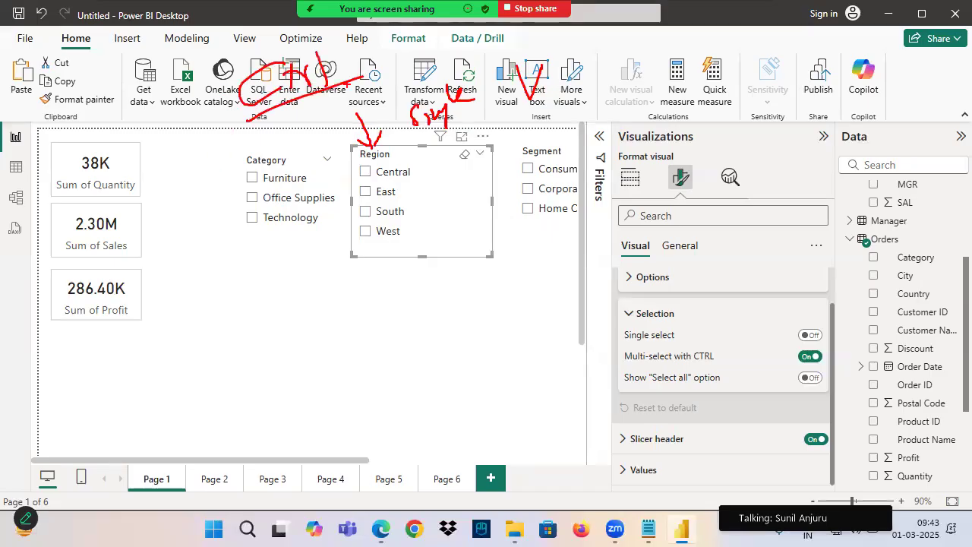
left_click_drag(358, 186, 401, 175)
key("Escape")
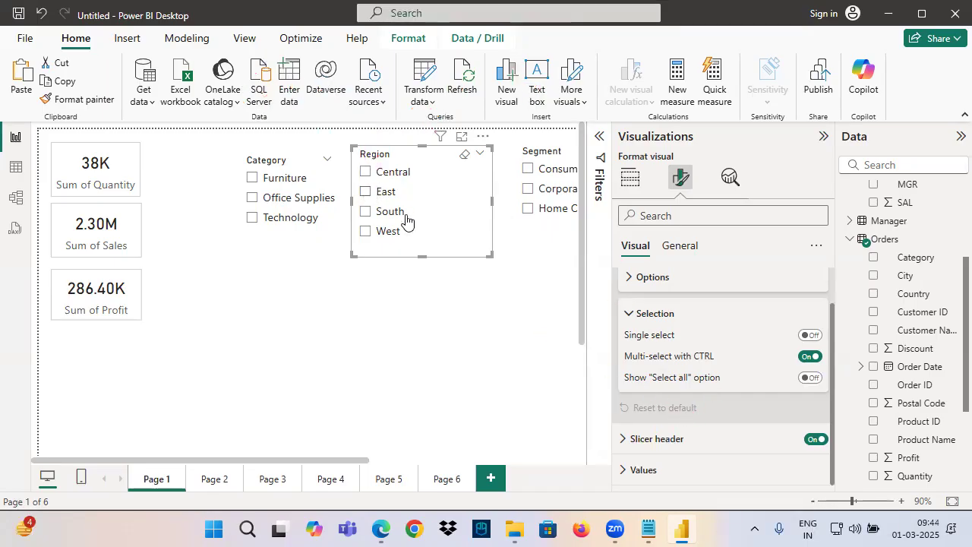
Turn on Single select for the Region slicer and test it by alternating between East and Central, ending on East
left_click(806, 335)
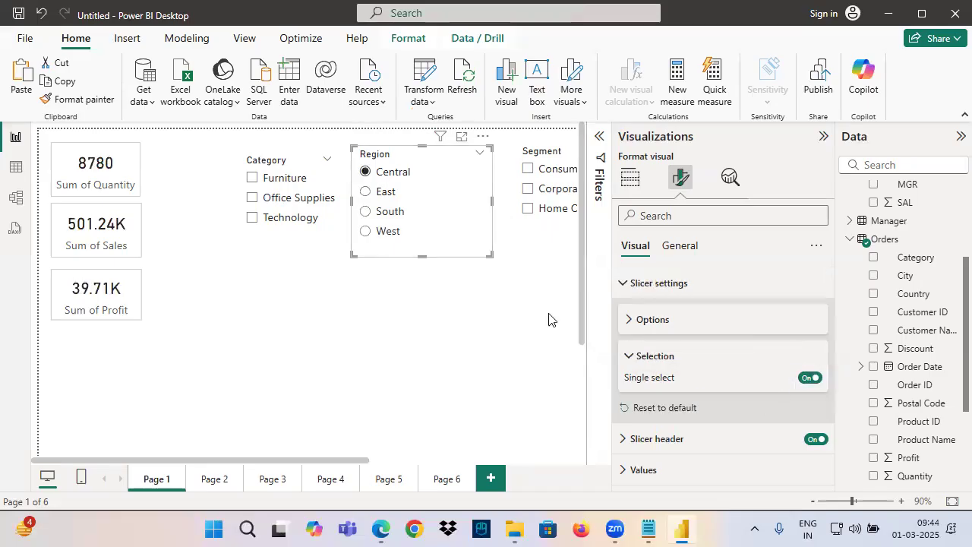
left_click(365, 194)
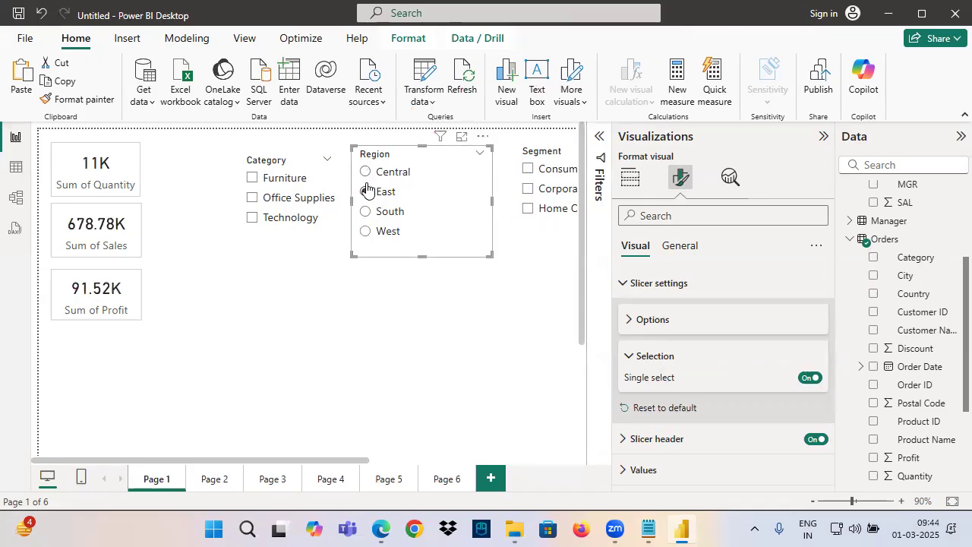
left_click(367, 175)
left_click(366, 194)
left_click(366, 176)
left_click(365, 194)
left_click(367, 175)
left_click(365, 193)
left_click(367, 175)
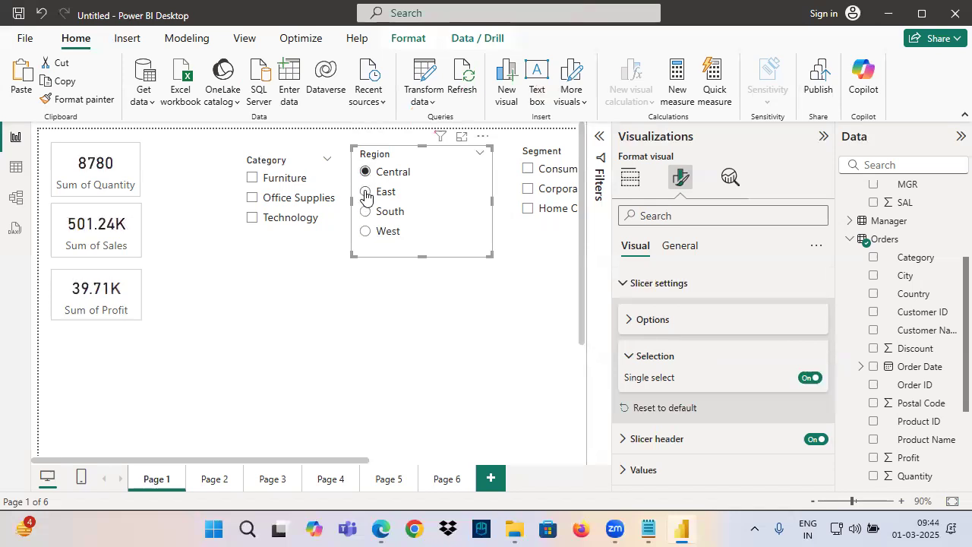
left_click(365, 194)
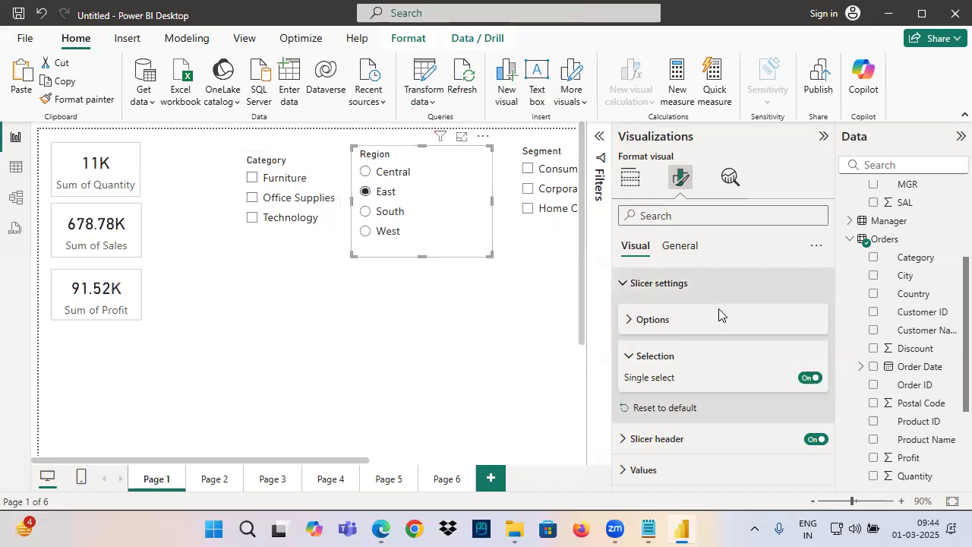
Reset the Region slicer's settings to default, clear the East selection, and collapse the Slicer settings
left_click(665, 408)
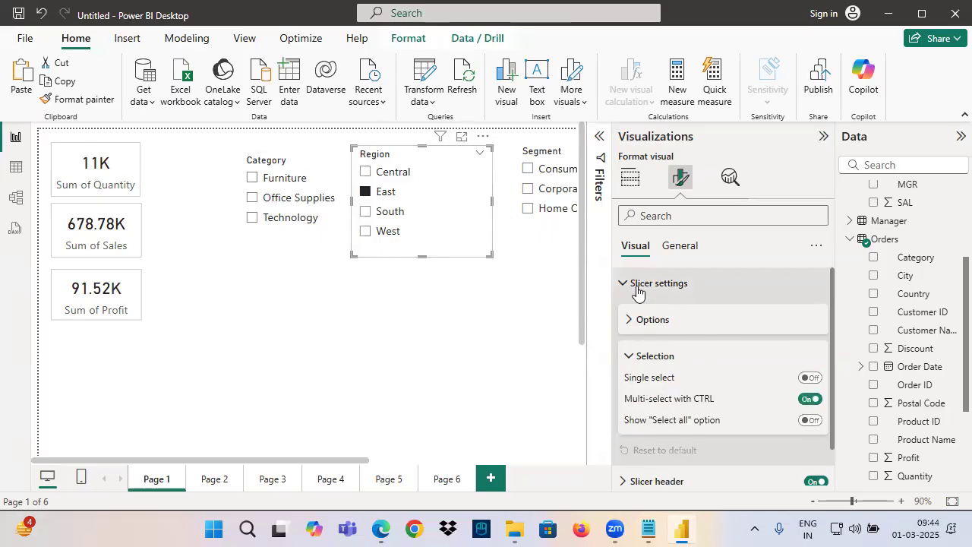
left_click(634, 293)
left_click(646, 292)
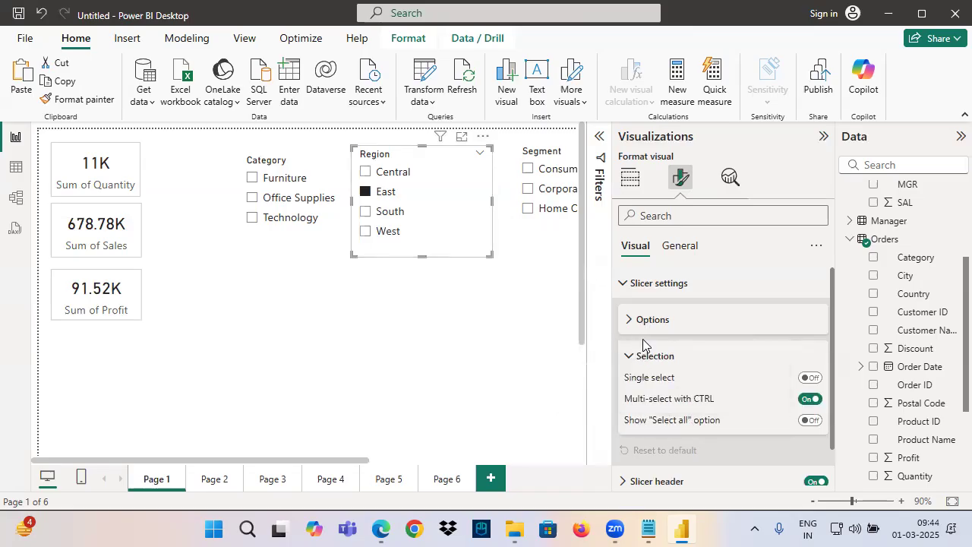
left_click(639, 354)
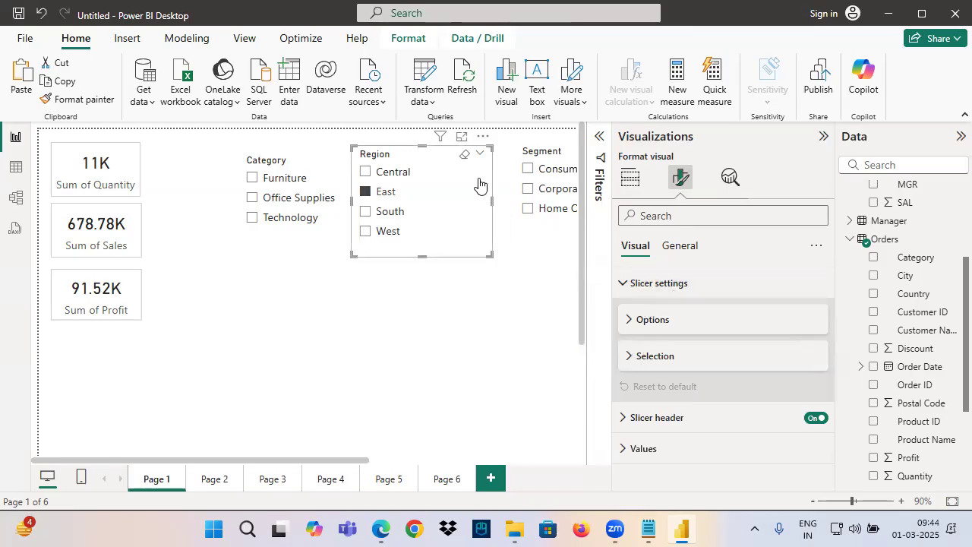
left_click(465, 153)
left_click(644, 284)
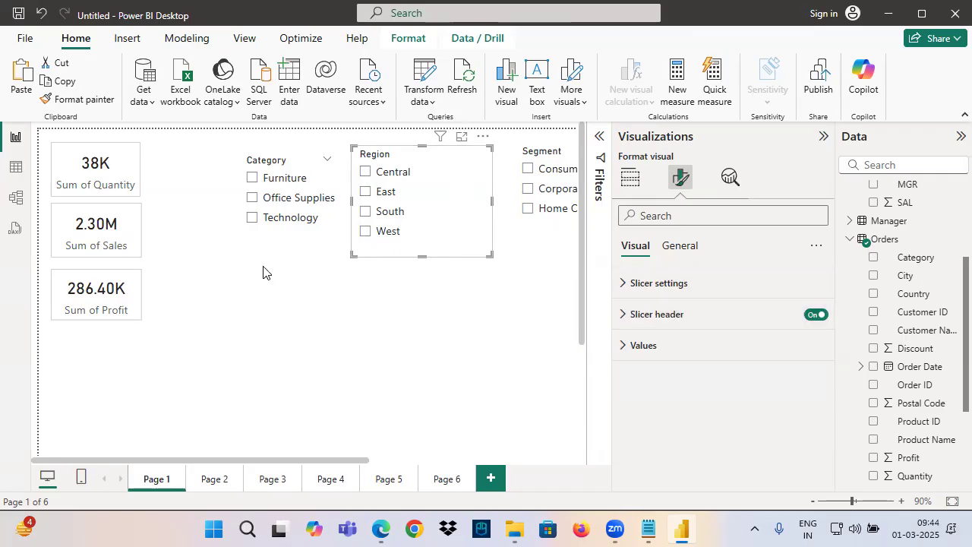
Move the Category slicer to the left on the page and enlarge the Region slicer from its lower-left corner
left_click_drag(284, 245, 250, 249)
left_click(370, 251)
left_click_drag(353, 257, 328, 267)
Box the Region slicer's title row on screen, underline Slicer header, and draw a line linking the two
left_click_drag(326, 149, 491, 162)
mouse_move(628, 331)
left_mouse_down()
mouse_move(687, 320)
mouse_move(621, 329)
left_mouse_up()
mouse_move(325, 147)
left_mouse_down()
mouse_move(374, 162)
mouse_move(498, 146)
mouse_move(556, 302)
left_mouse_up()
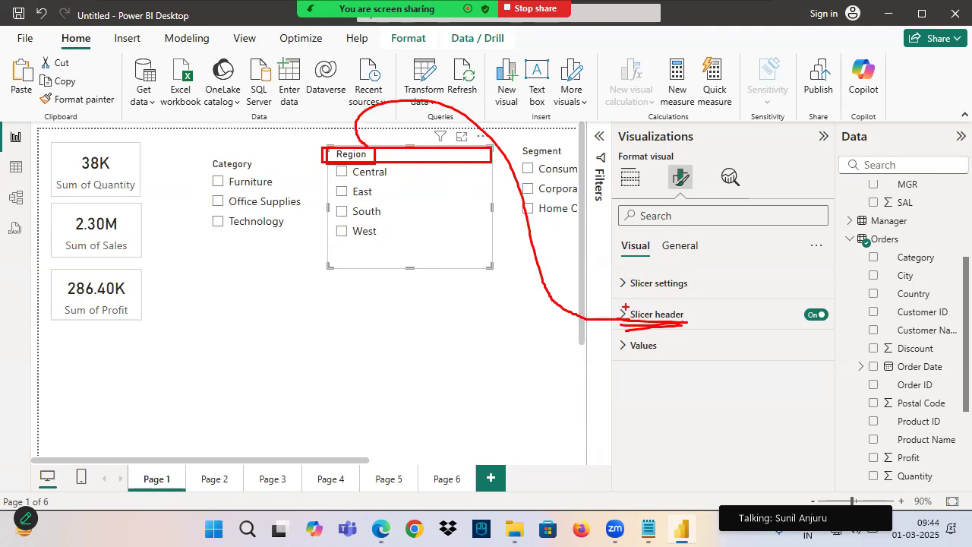
Box, underline and tick the four region items, circle Values, link the items to it with an arrow, and exit annotating
left_click_drag(329, 161, 414, 231)
left_click_drag(346, 181, 396, 179)
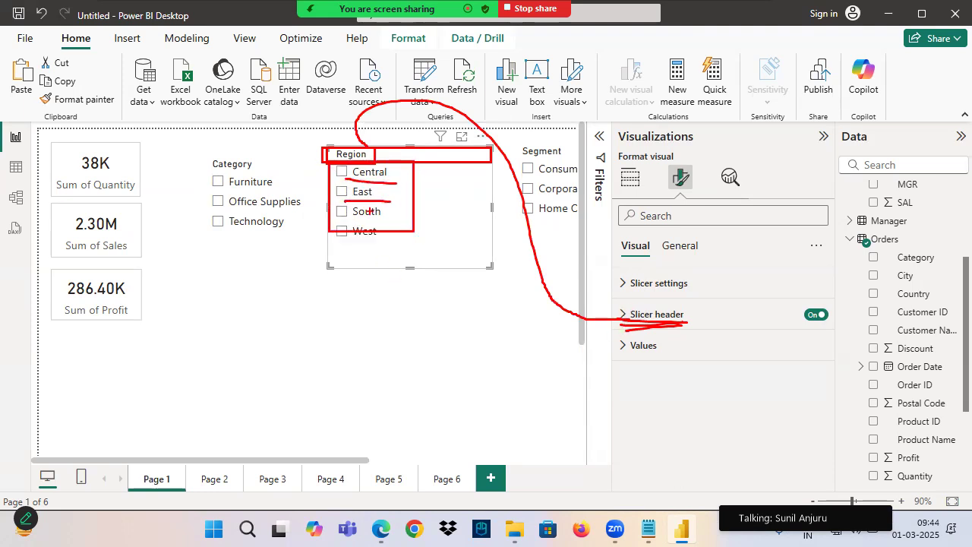
left_click_drag(345, 240, 406, 245)
mouse_move(672, 340)
left_mouse_down()
mouse_move(613, 340)
mouse_move(676, 347)
left_mouse_up()
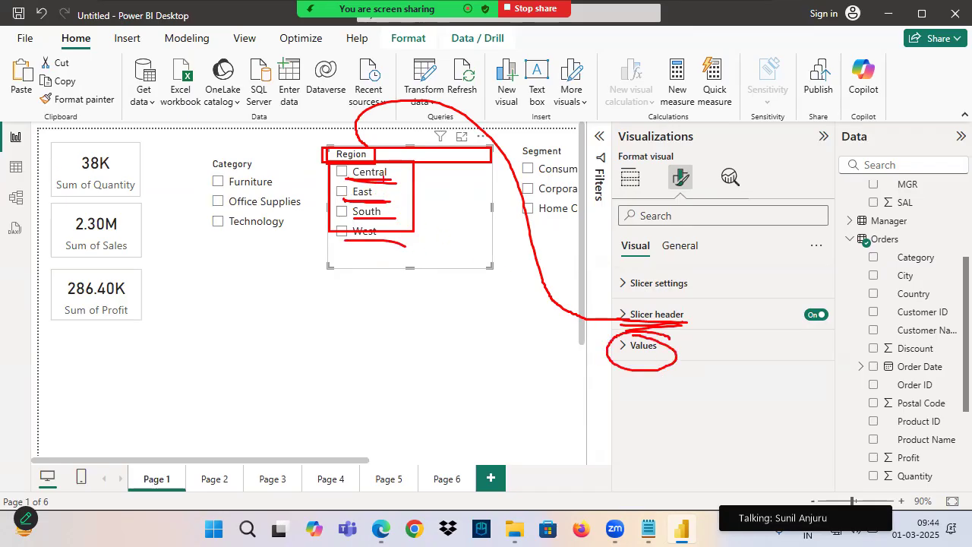
left_click_drag(382, 233, 392, 240)
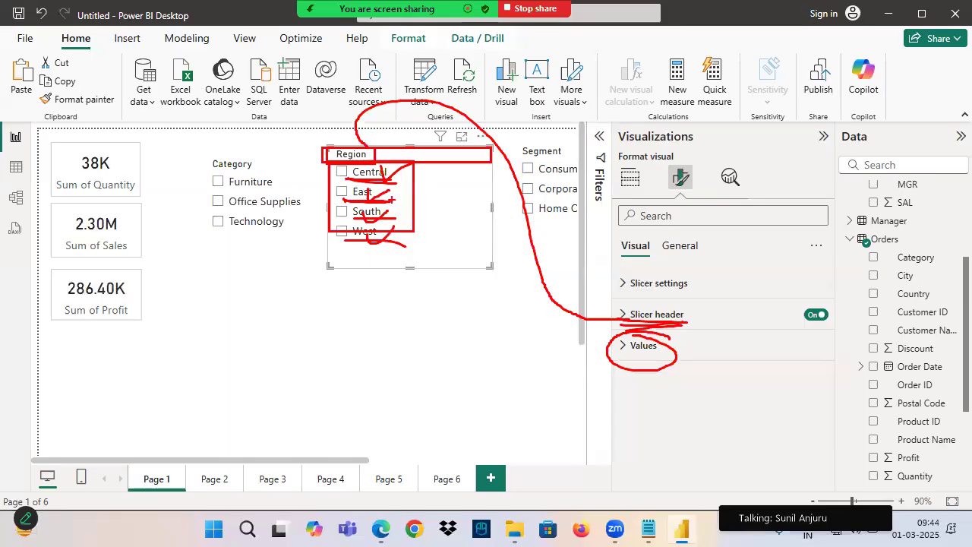
mouse_move(371, 169)
left_mouse_down()
mouse_move(333, 199)
mouse_move(423, 191)
mouse_move(465, 349)
mouse_move(602, 351)
mouse_move(571, 378)
mouse_move(671, 357)
left_mouse_up()
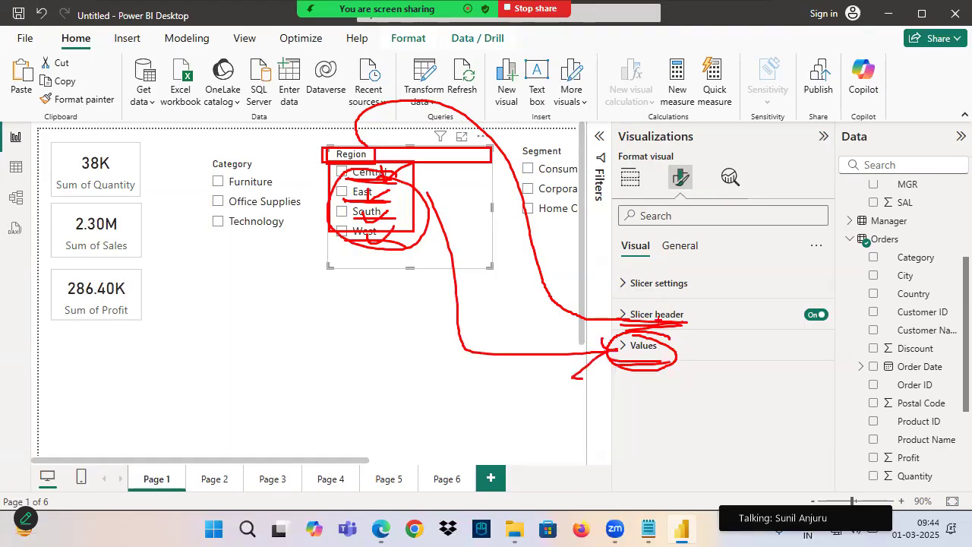
key("Escape")
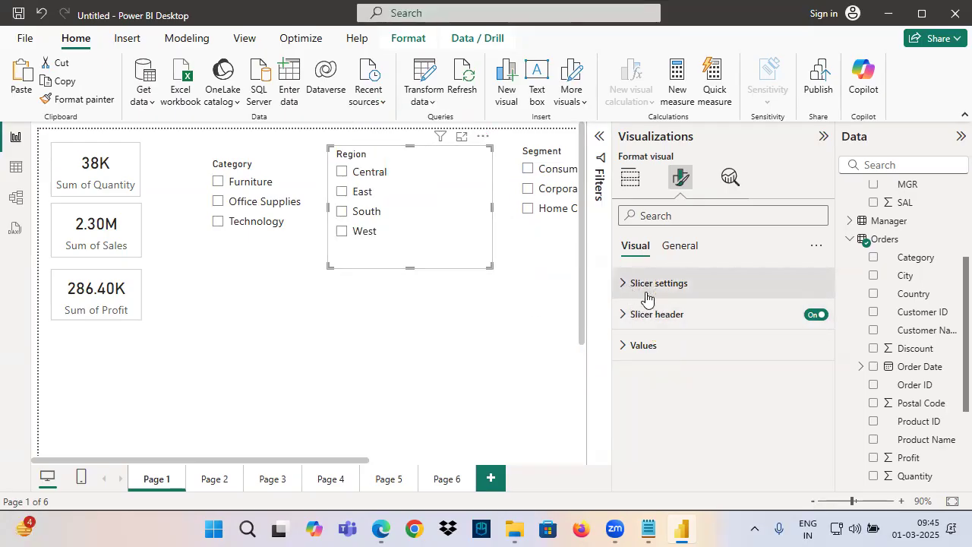
Underline Slicer settings on screen and review its Style and Selection options for the Region slicer
left_click_drag(609, 295, 674, 297)
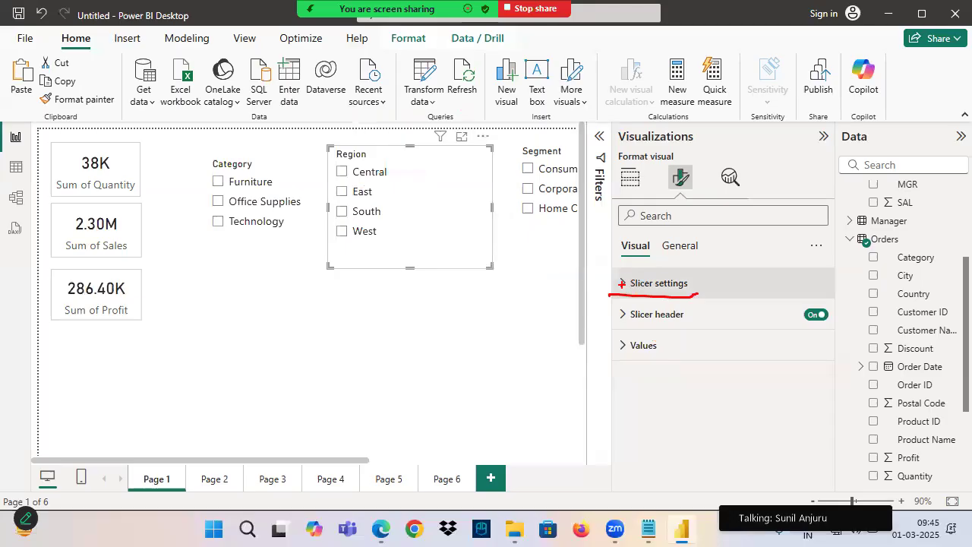
left_click(622, 283)
left_click(643, 326)
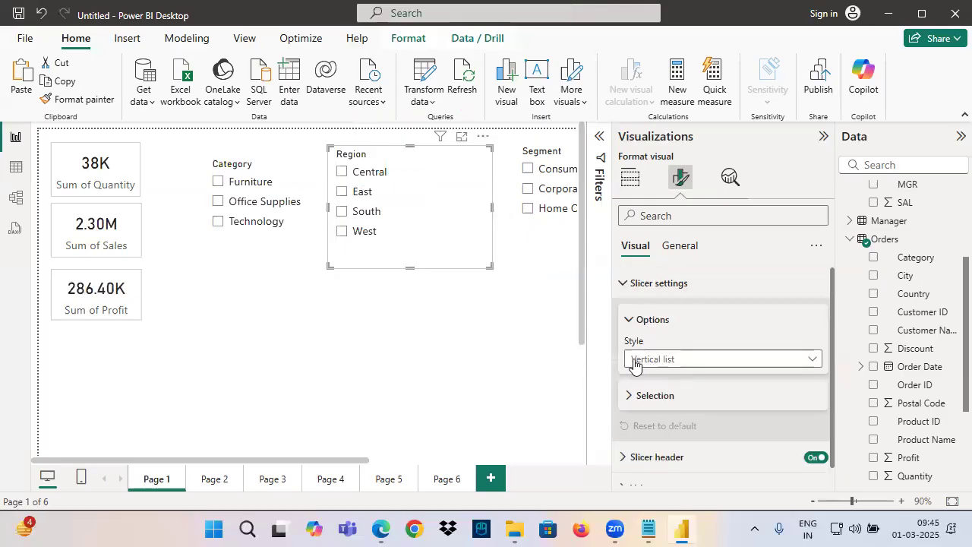
left_click(644, 396)
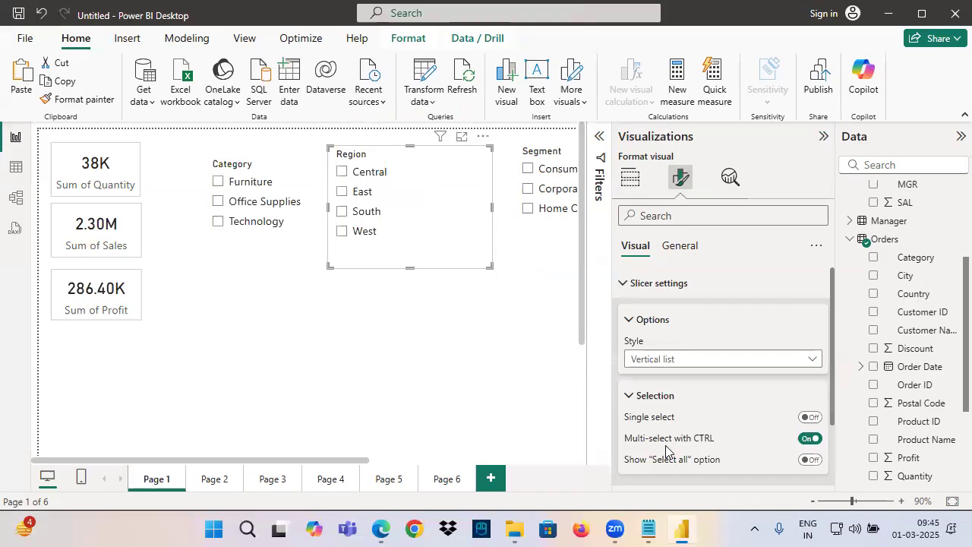
left_click(630, 321)
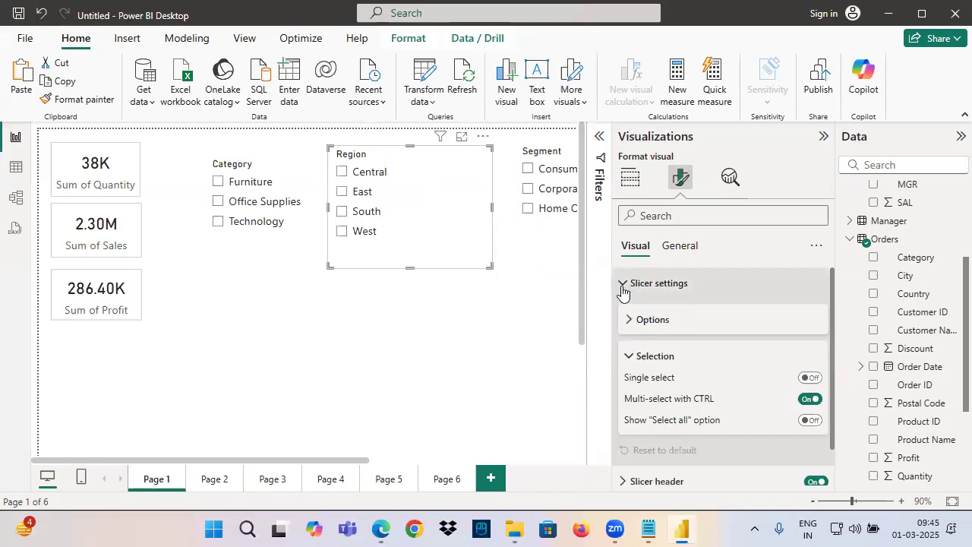
Change the Region slicer's header title text to "Select Region"
left_click(625, 286)
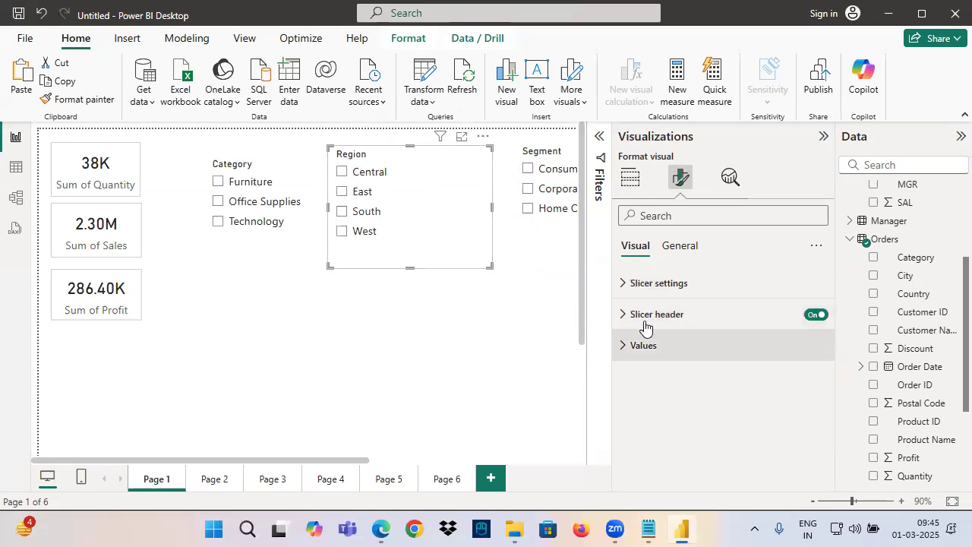
left_click(646, 326)
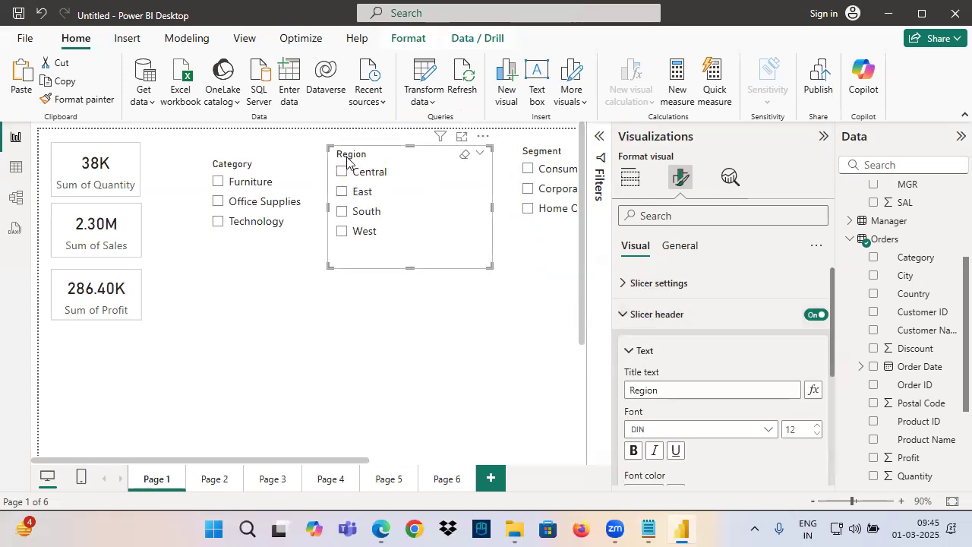
left_click(630, 391)
type("Slelct")
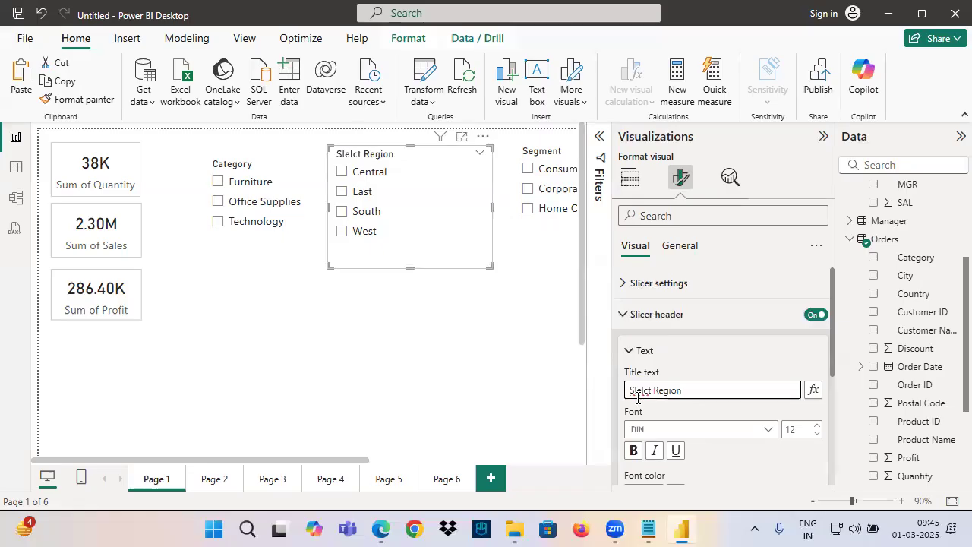
right_click(642, 390)
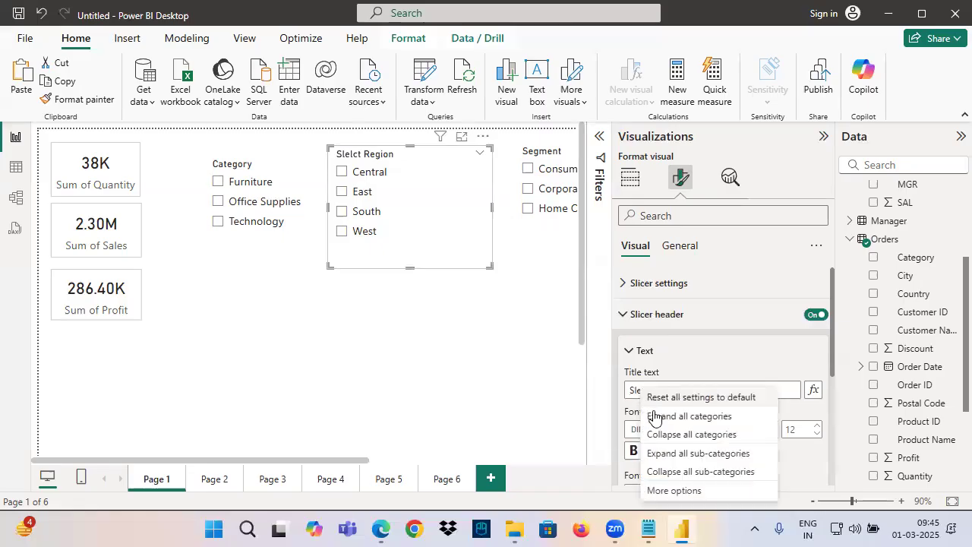
left_click(650, 392)
key("BackSpace")
key("BackSpace")
key("BackSpace")
type("e")
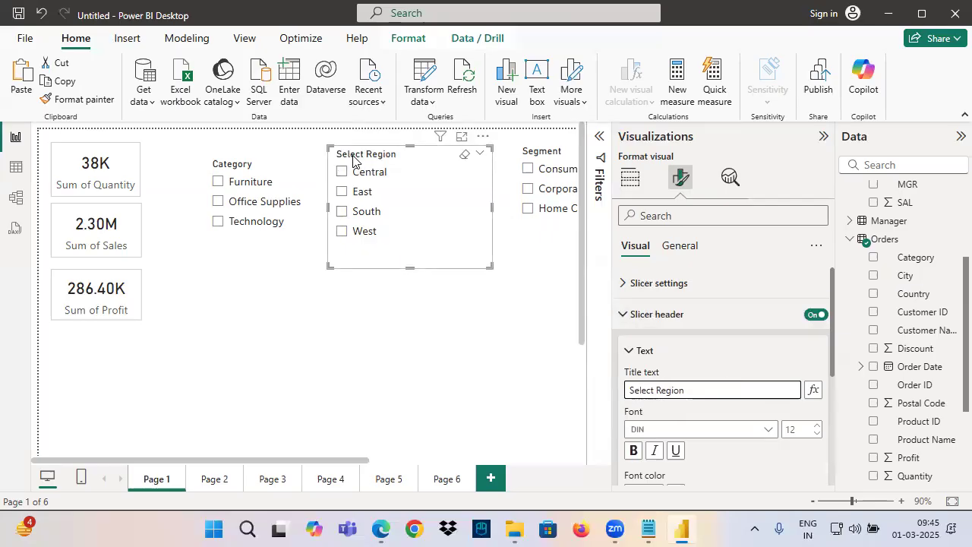
Turn on Show summary in the Region slicer's header text settings and filter the page to Central
left_click(645, 351)
scroll(647, 365, "down", 1)
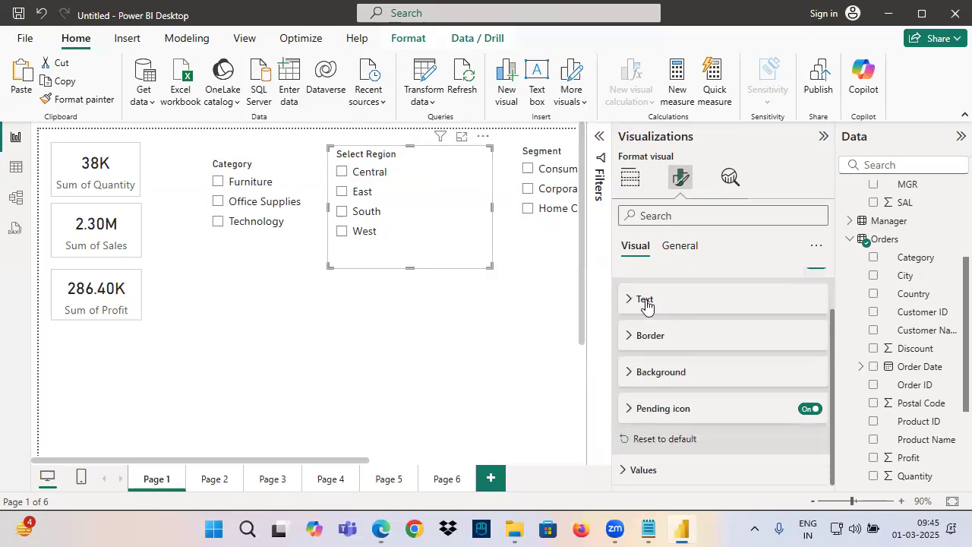
left_click(647, 307)
scroll(661, 370, "down", 2)
scroll(653, 378, "up", 1)
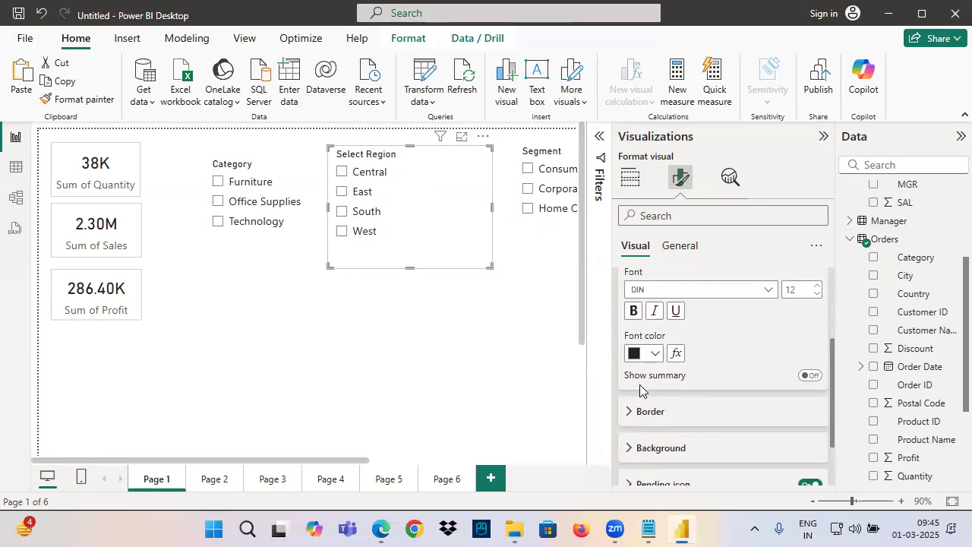
left_click(810, 375)
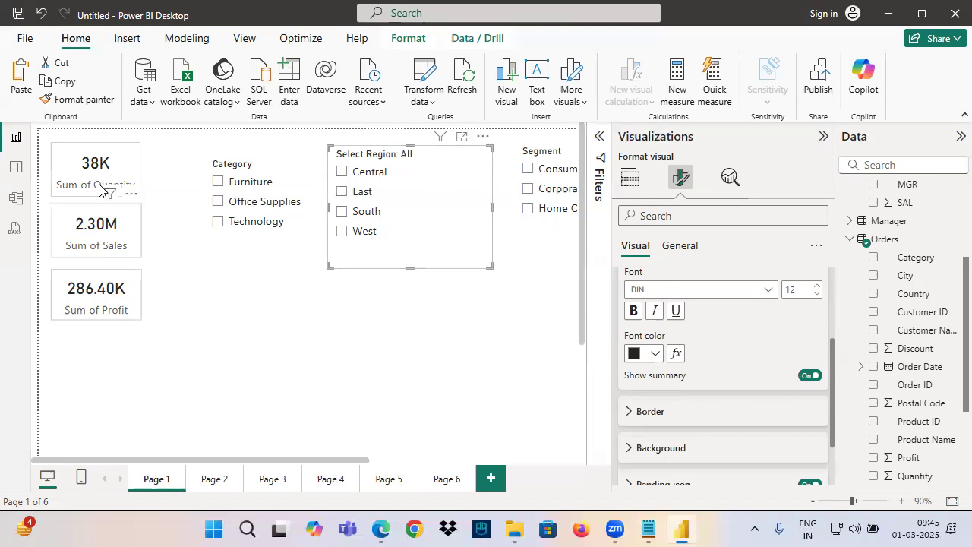
left_click(345, 174)
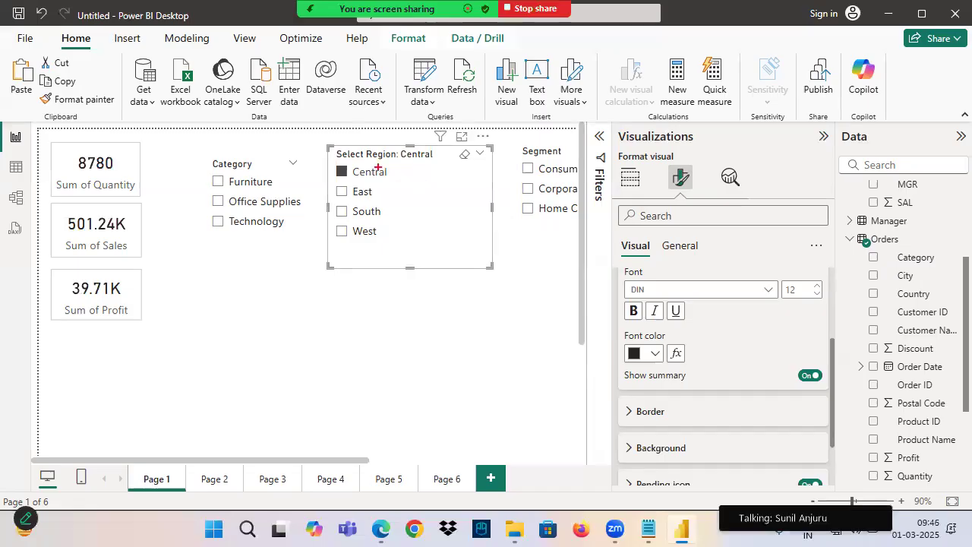
Mark Central in the slicer title on screen, underline Show summary and its switch, and exit annotating
left_click_drag(443, 155, 454, 109)
left_click_drag(630, 385, 675, 382)
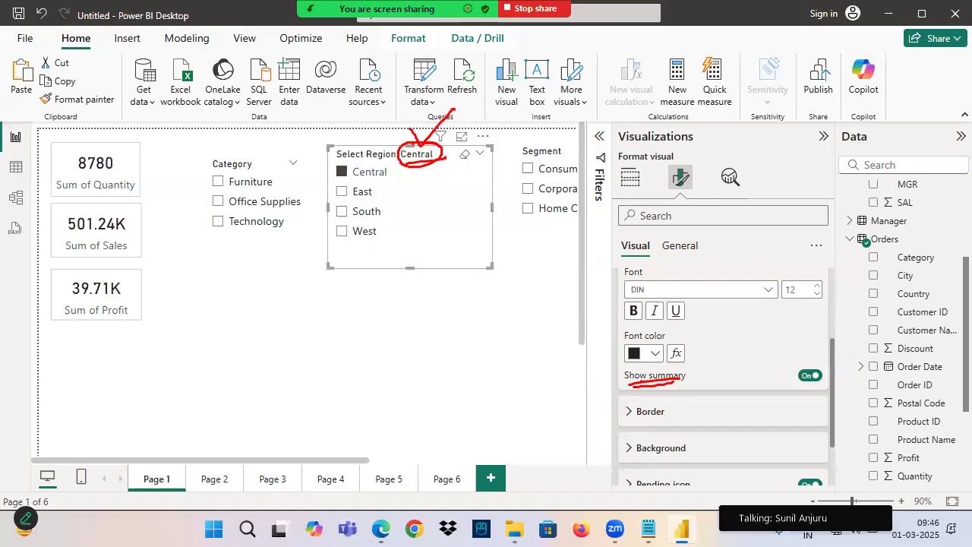
left_click_drag(791, 387, 833, 385)
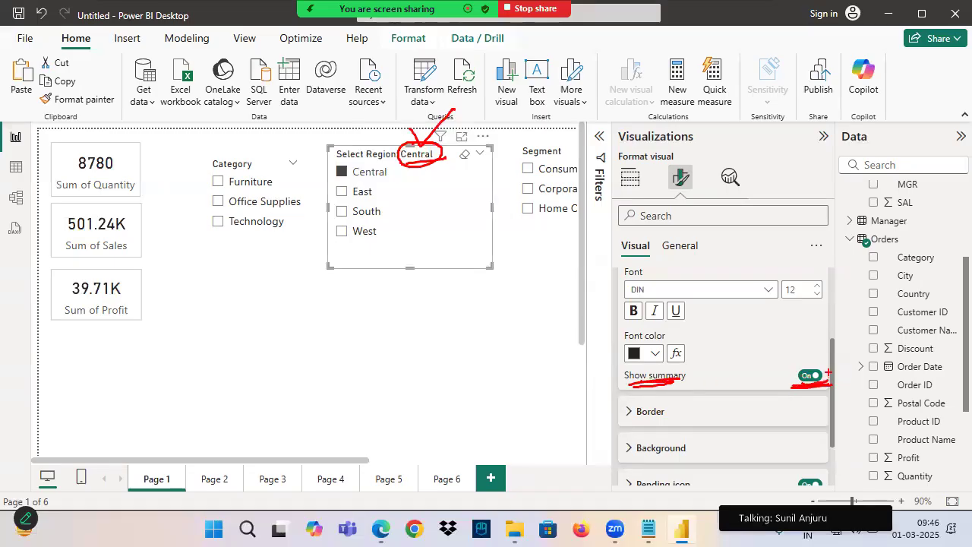
key("Escape")
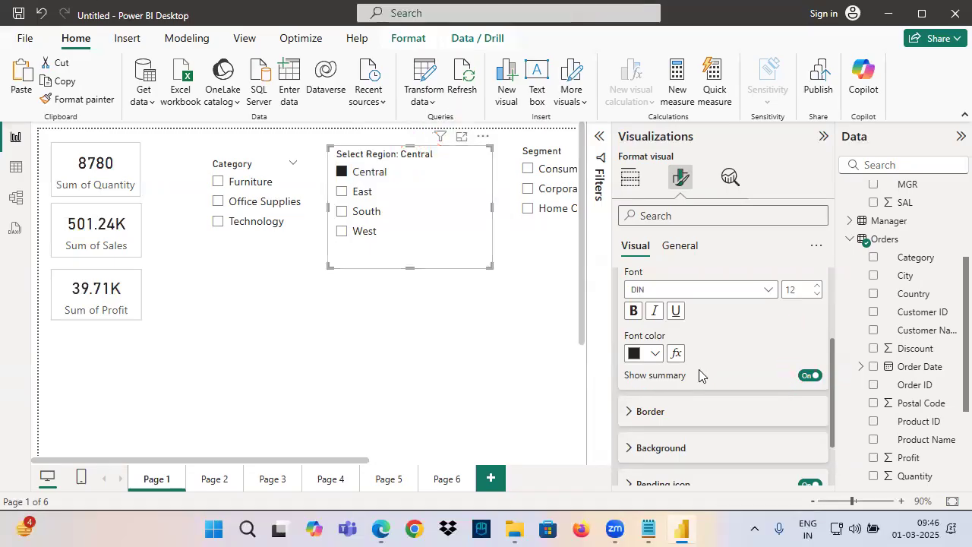
Turn off Show summary for the Region slicer, clear its selection, and collapse the Slicer header settings
left_click(810, 376)
left_click(466, 155)
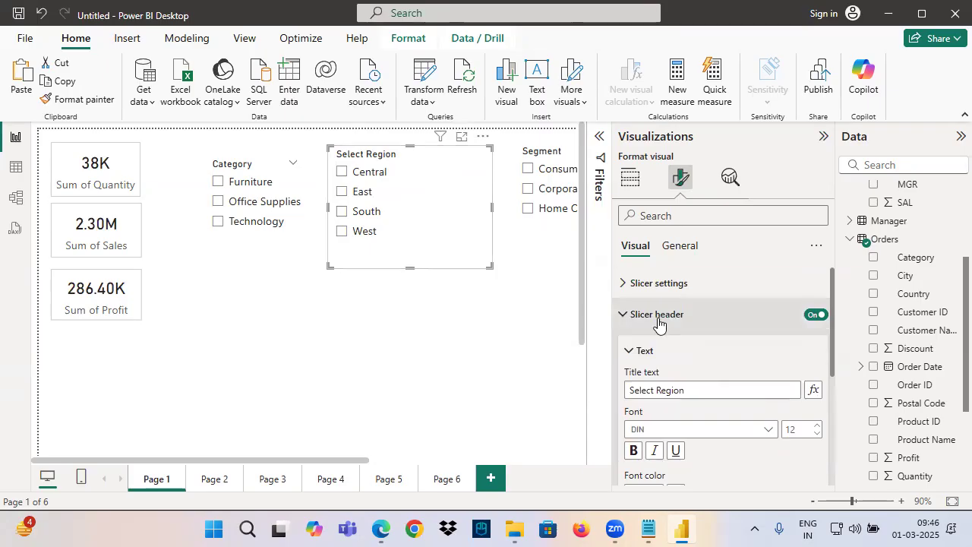
left_click(641, 329)
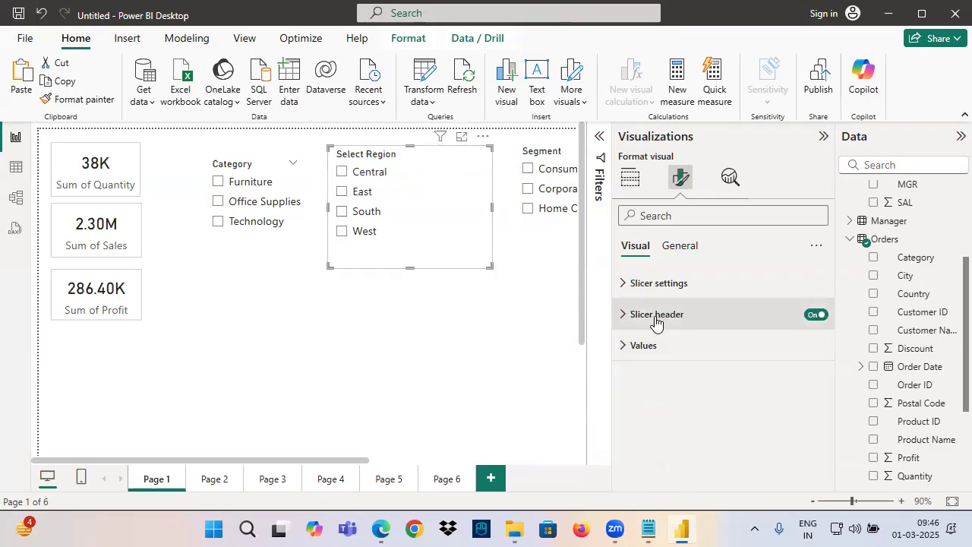
Switch to the Power View notes in Notepad and add a dashed separator line below the Date Column slicer styles
left_click(650, 529)
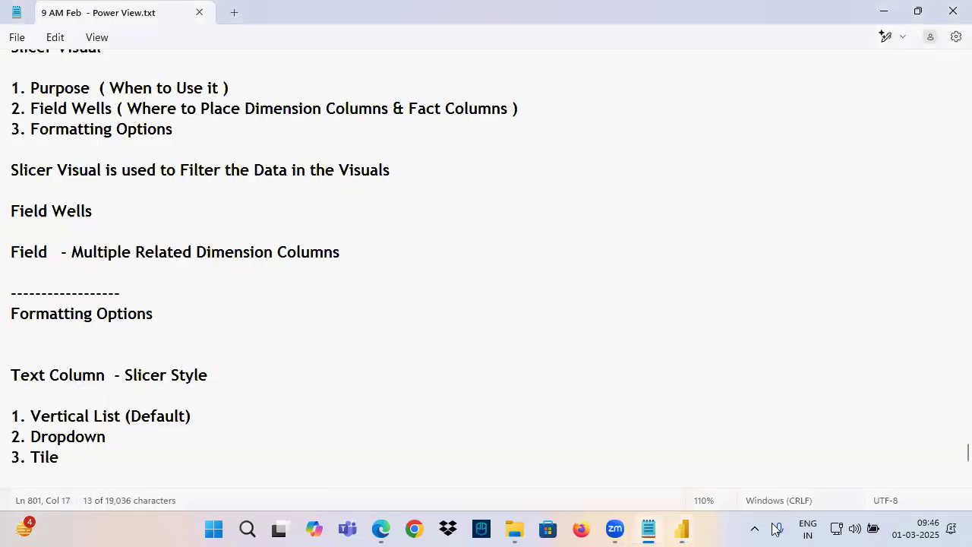
scroll(52, 304, "down", 1)
left_click(46, 314)
type("-------------------------------------")
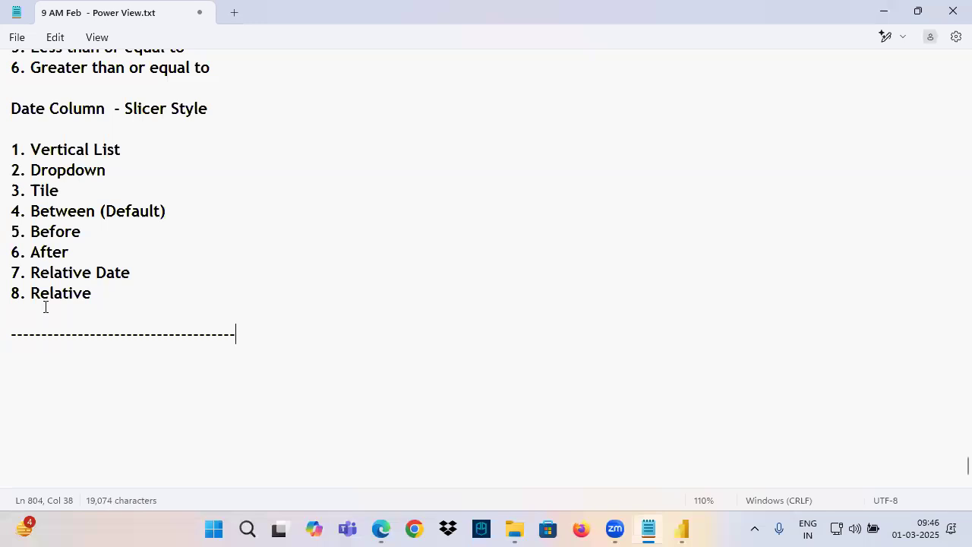
Review the Slicer Visual notes on purpose, field wells and formatting options, and return to the blank space below the separator
scroll(45, 307, "up", 12)
scroll(49, 198, "down", 3)
left_click_drag(40, 169, 240, 169)
left_click_drag(32, 191, 543, 193)
left_click_drag(50, 213, 251, 226)
scroll(243, 260, "down", 7)
scroll(89, 332, "down", 4)
left_click(67, 337)
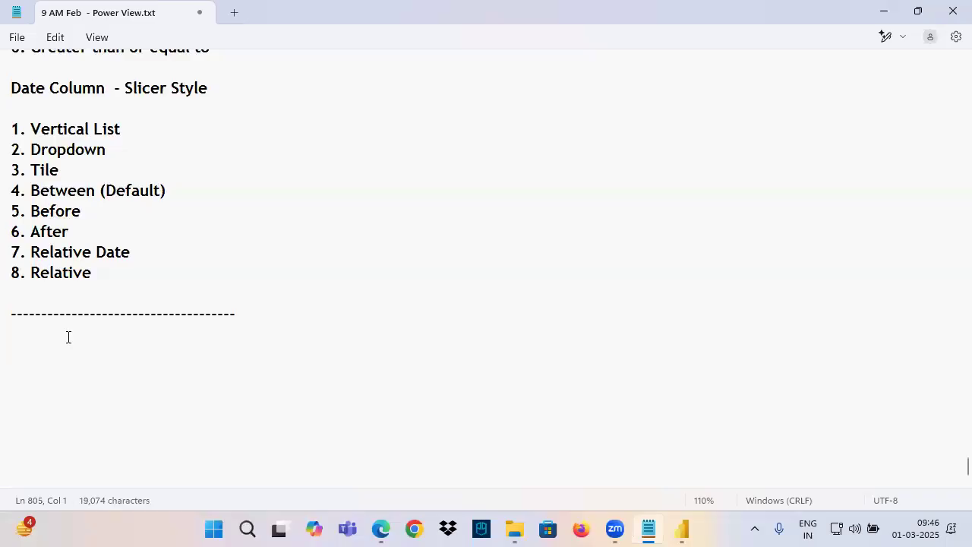
scroll(23, 236, "down", 1)
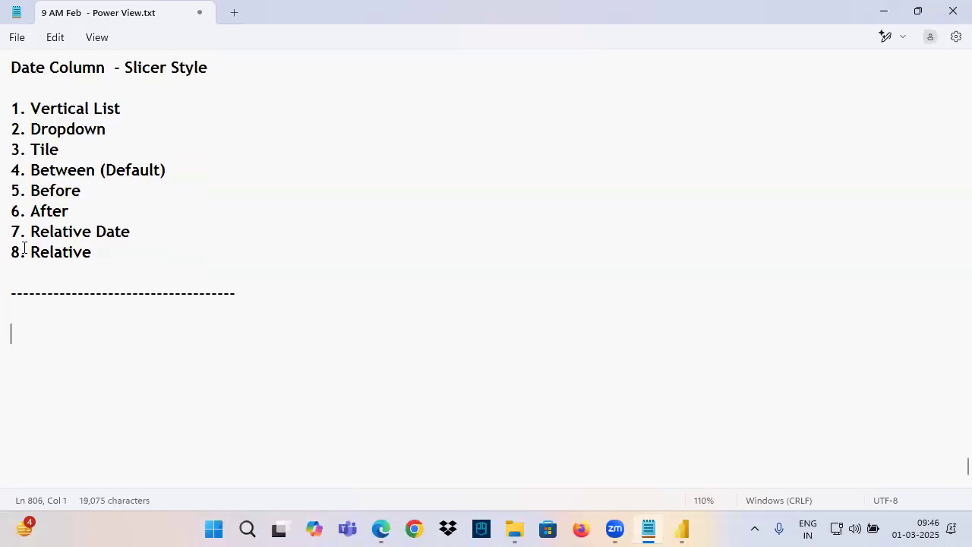
Switch to Power BI Desktop and delete the Category, Sub-Category and Product Name slicer from Page 2
left_click(682, 530)
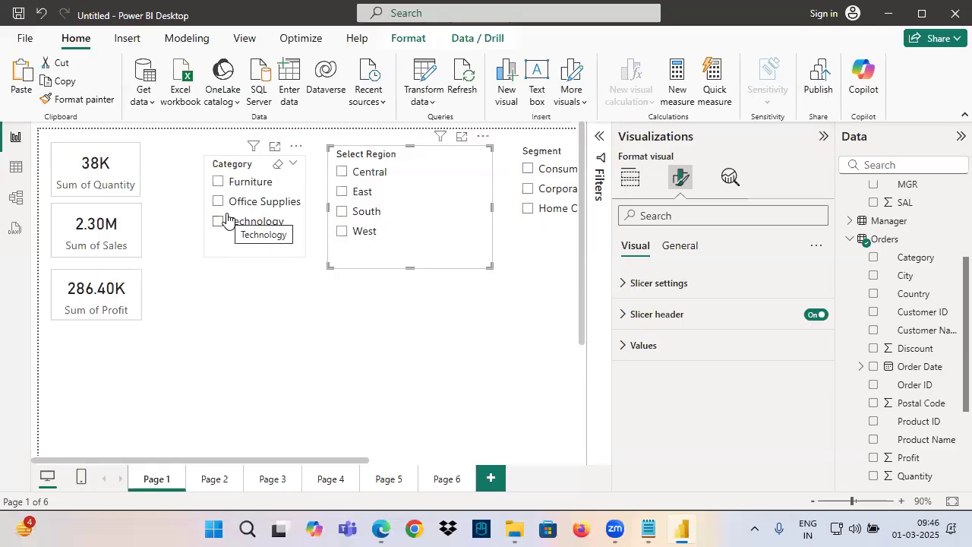
left_click(214, 479)
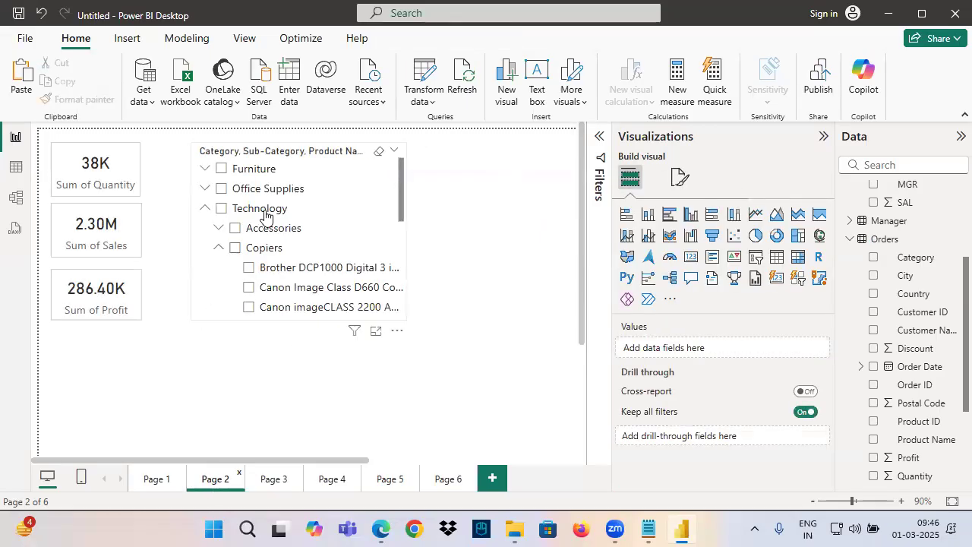
left_click(293, 157)
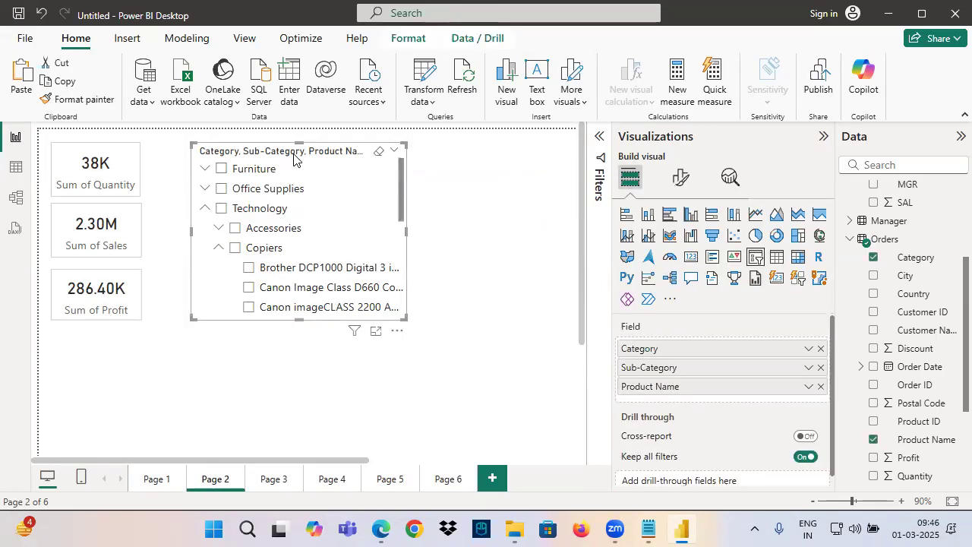
key("Delete")
Delete the Order Date and Row ID slicers from Page 3
left_click(272, 479)
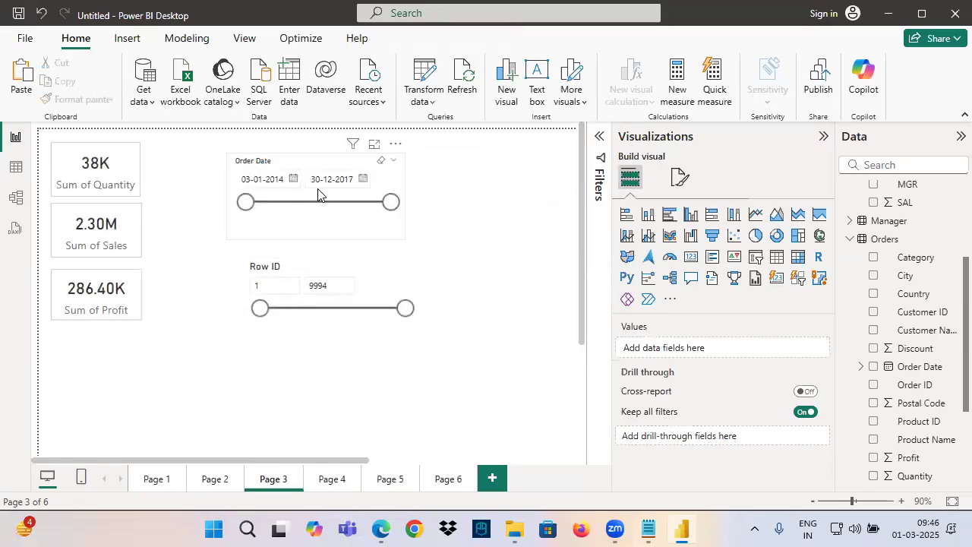
left_click(318, 194)
key("Delete")
left_click(251, 347)
key("Delete")
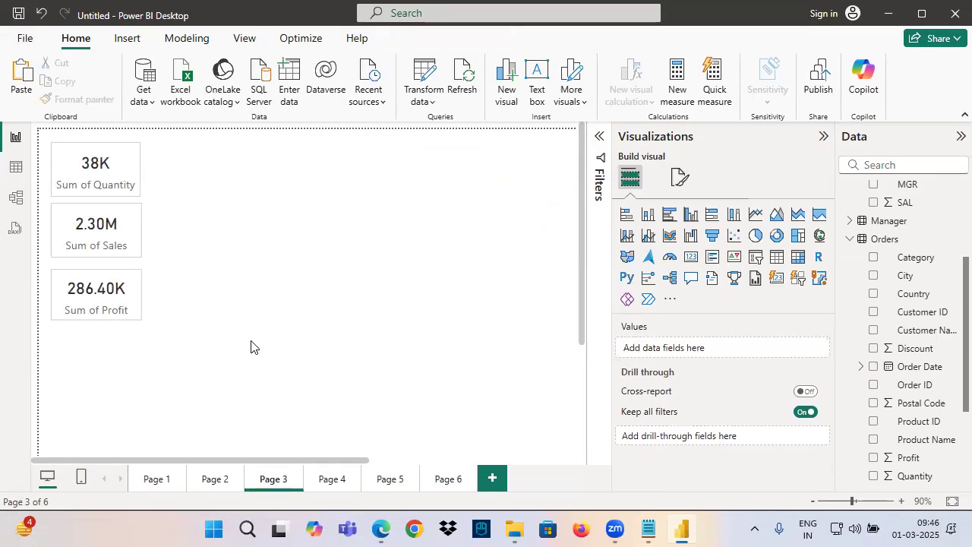
Delete the Category and Segment slicers from Page 1 and move the Region slicer closer to the cards
left_click(147, 486)
left_click(271, 259)
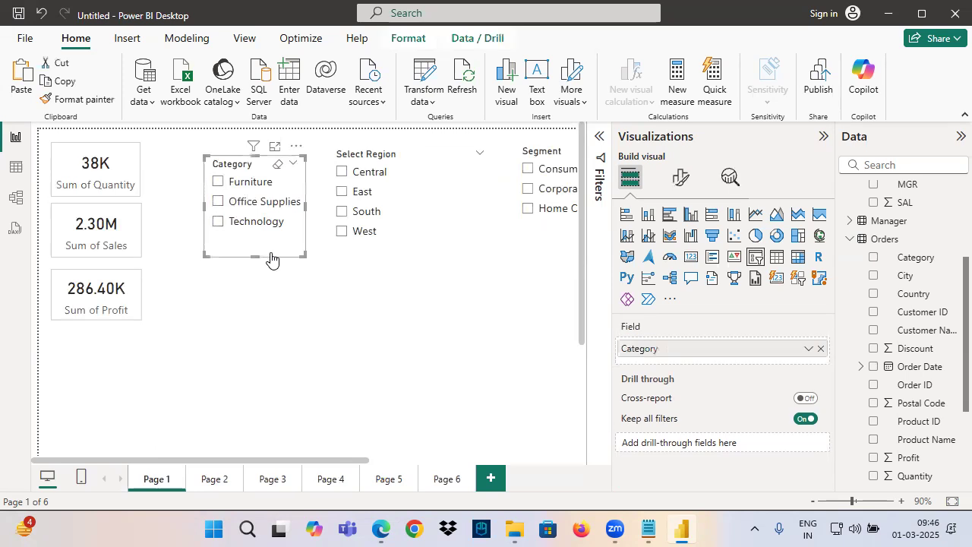
key("Delete")
left_click(530, 248)
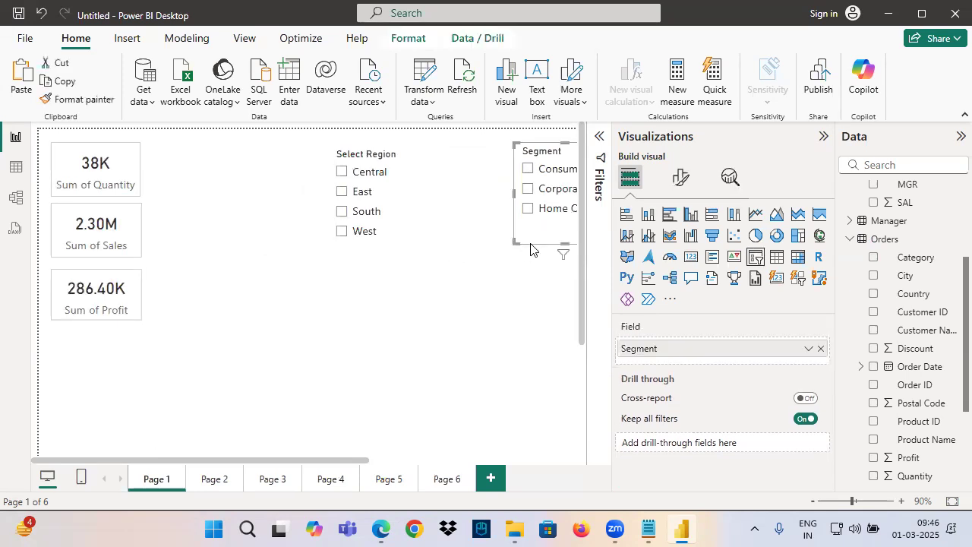
key("Delete")
left_click_drag(397, 263, 301, 263)
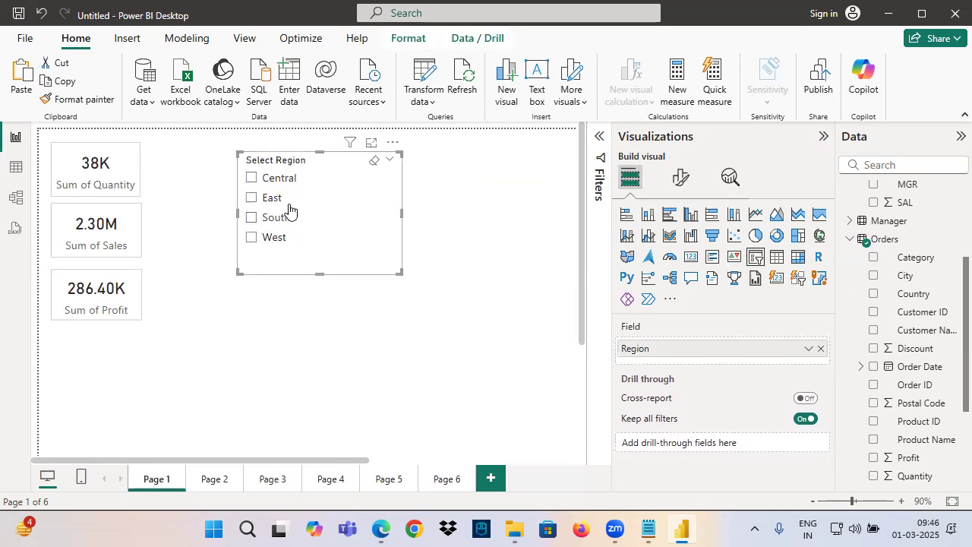
Filter Page 1 to the Central region, compare its cards with those on Page 2, and return to Page 1
left_click(263, 179)
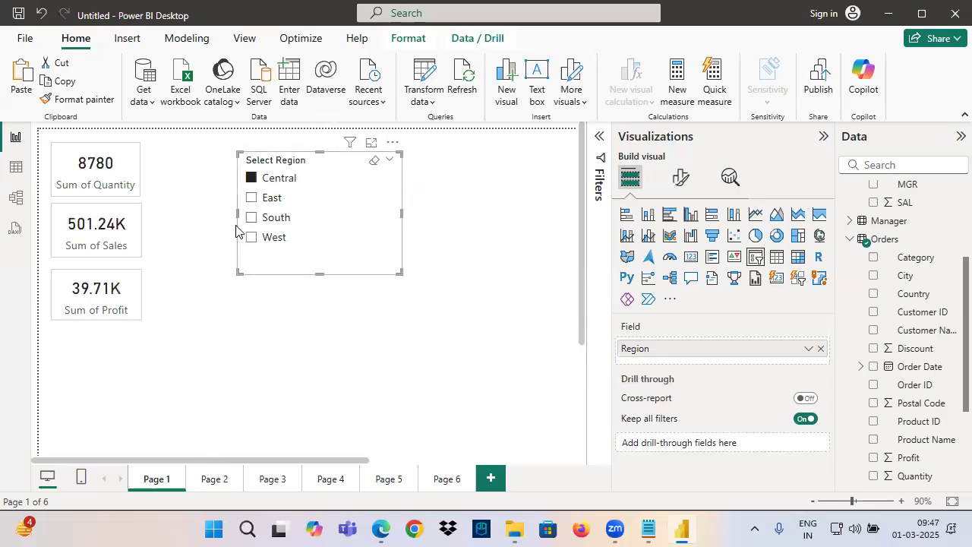
left_click(212, 479)
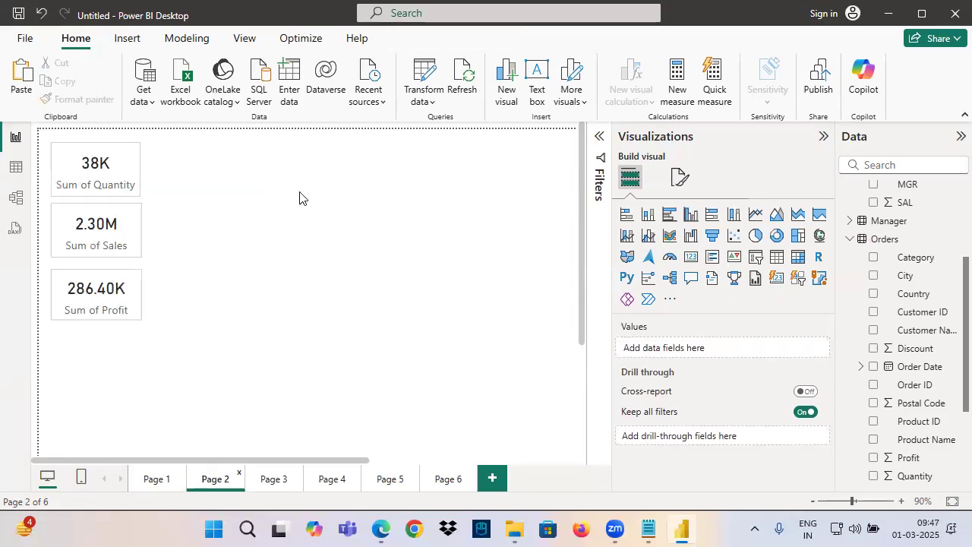
left_click(158, 480)
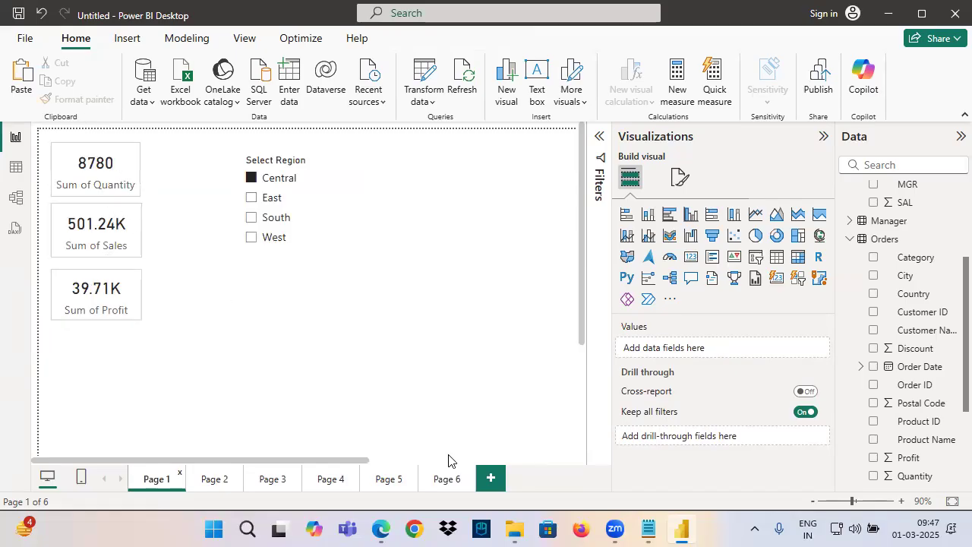
Switch to Notepad and write "Is it Possible to Filter the Data using Slicer in Other Pages ?" below the separator line
left_click(650, 529)
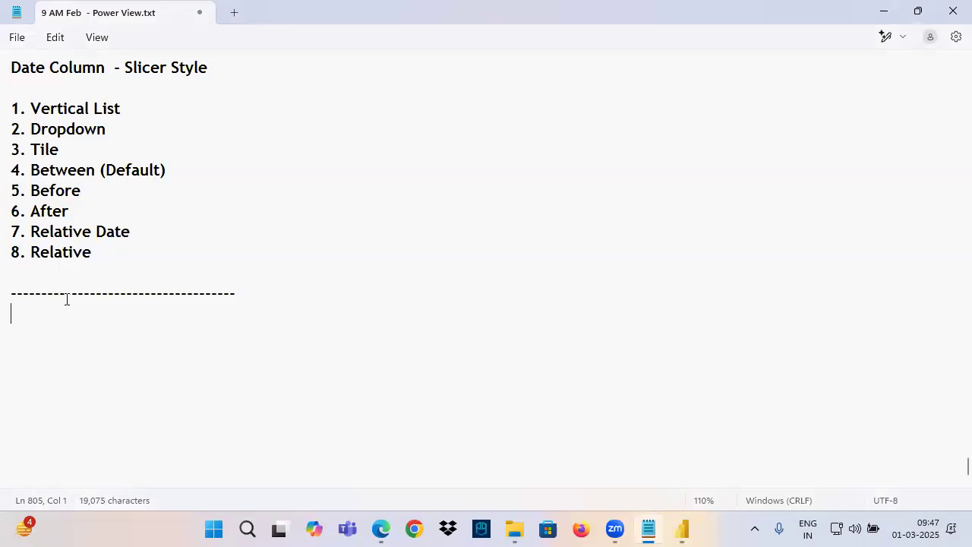
type("Is itr")
key("BackSpace")
key("BackSpace")
type("Possible to Filter ")
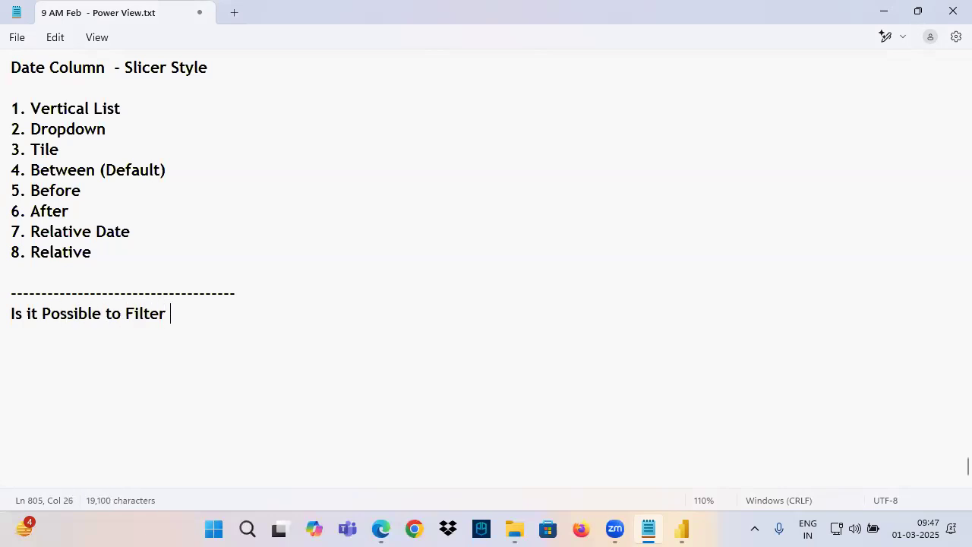
type("the Data")
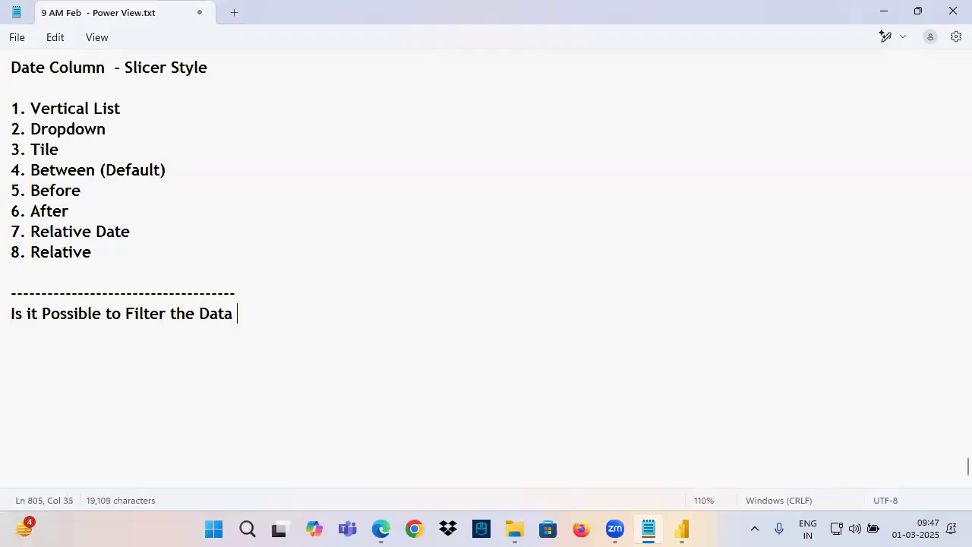
type(" uisn")
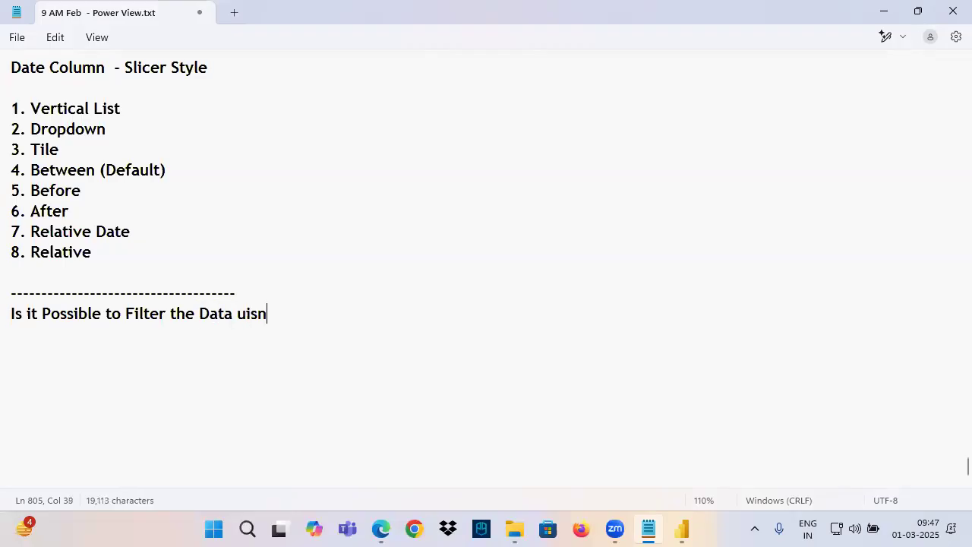
key("BackSpace")
key("BackSpace")
type("sing Slicer in Other Pages ?")
Add the line "Default Slicer will Filter Data Only in One Page" below the question, separated by a blank line
key("Return")
key("Return")
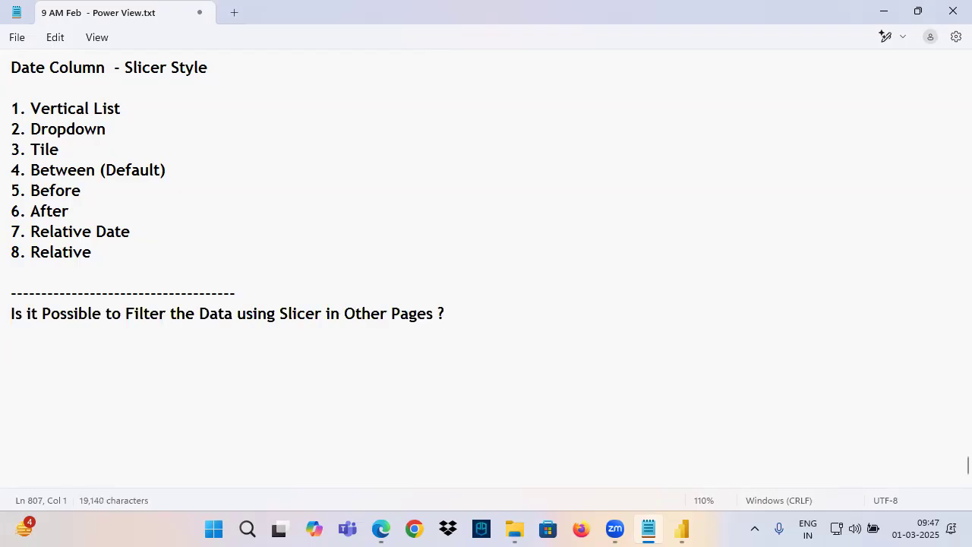
type("Default")
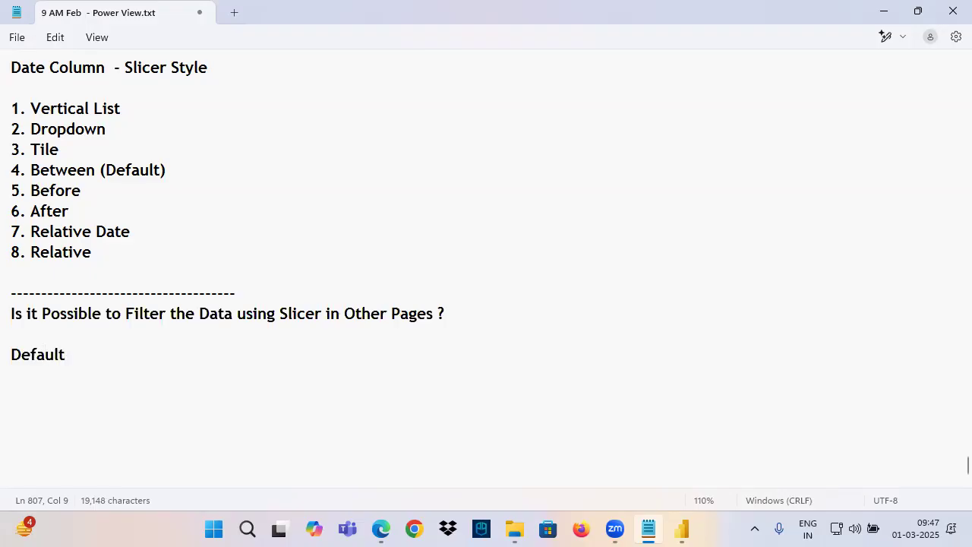
type(" Slice")
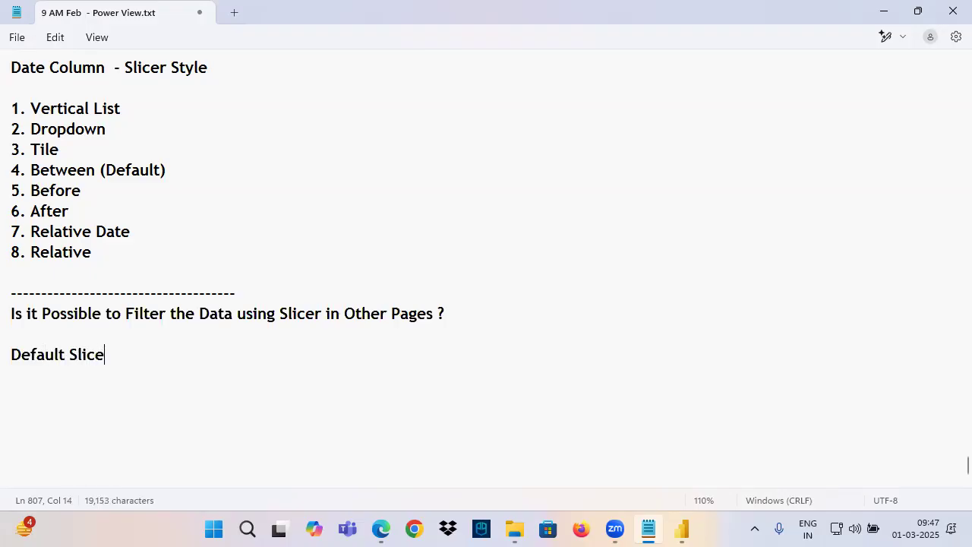
type("r will Fil")
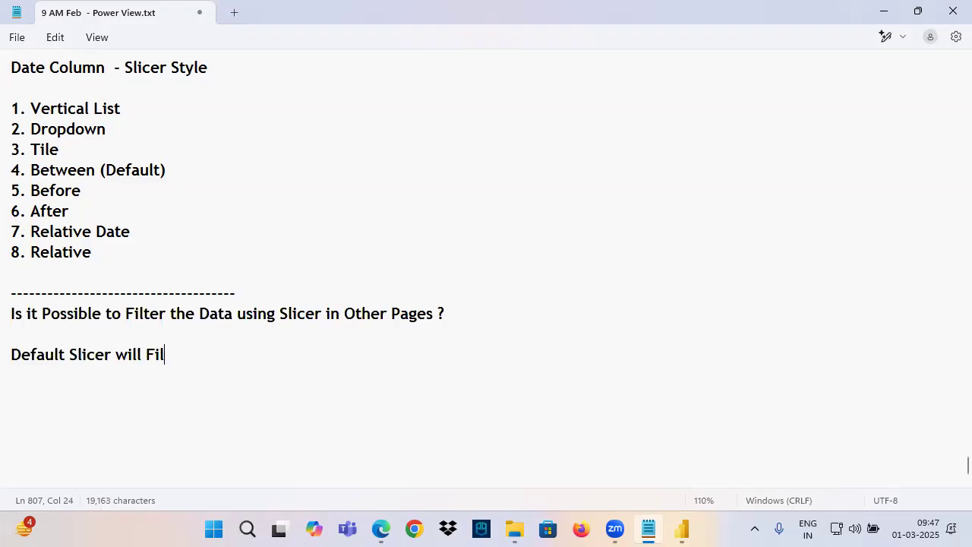
type("ter Data On")
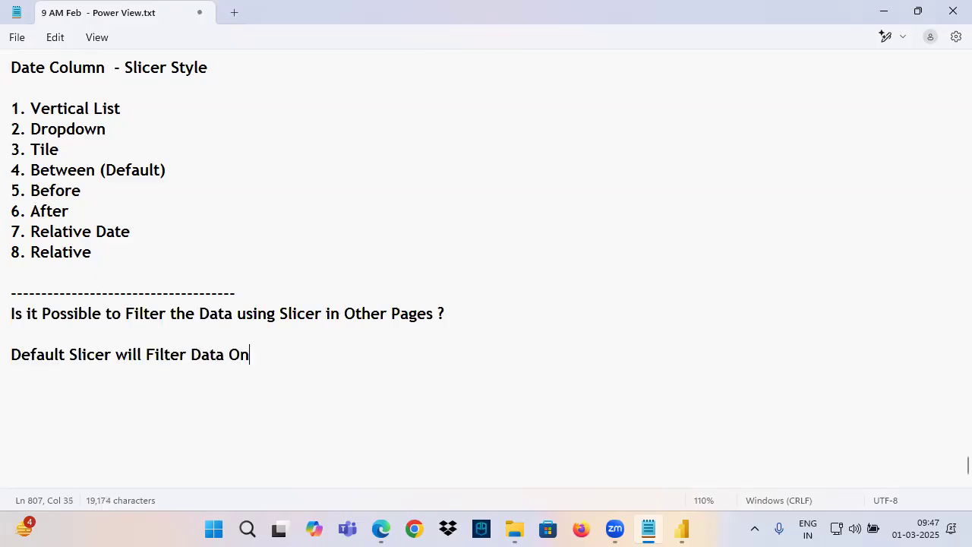
type("ly in On")
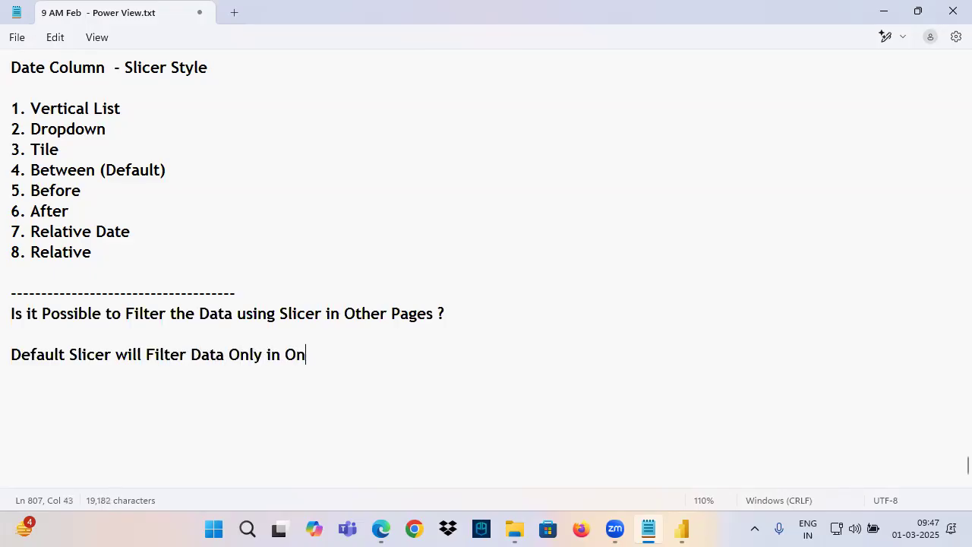
type("e Page")
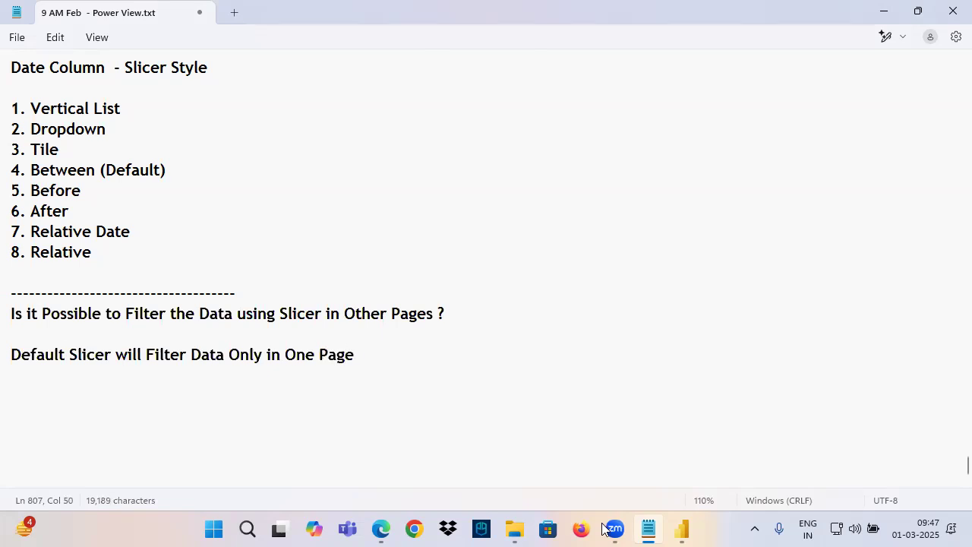
Switch to Power BI Desktop and clear the Region slicer's selection on Page 1
left_click(682, 530)
left_click(272, 271)
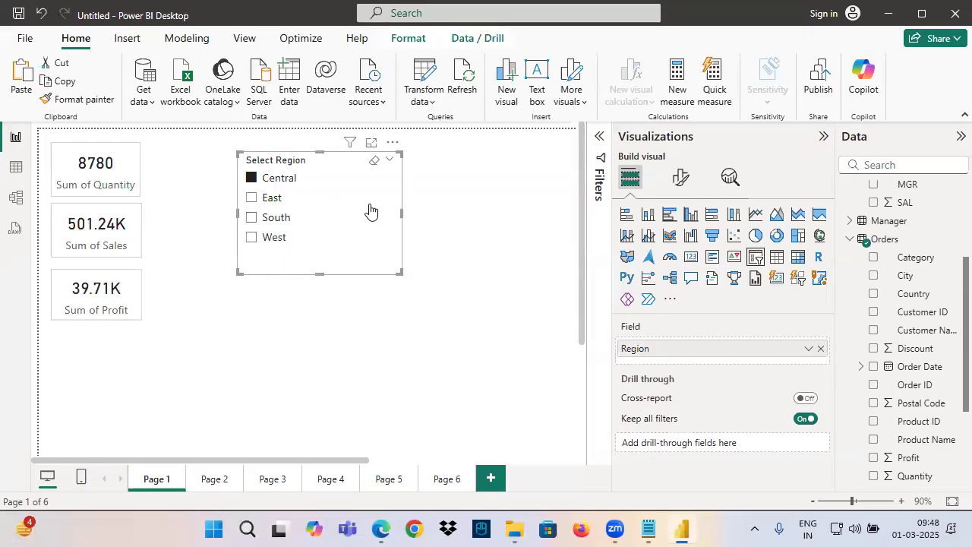
left_click(372, 161)
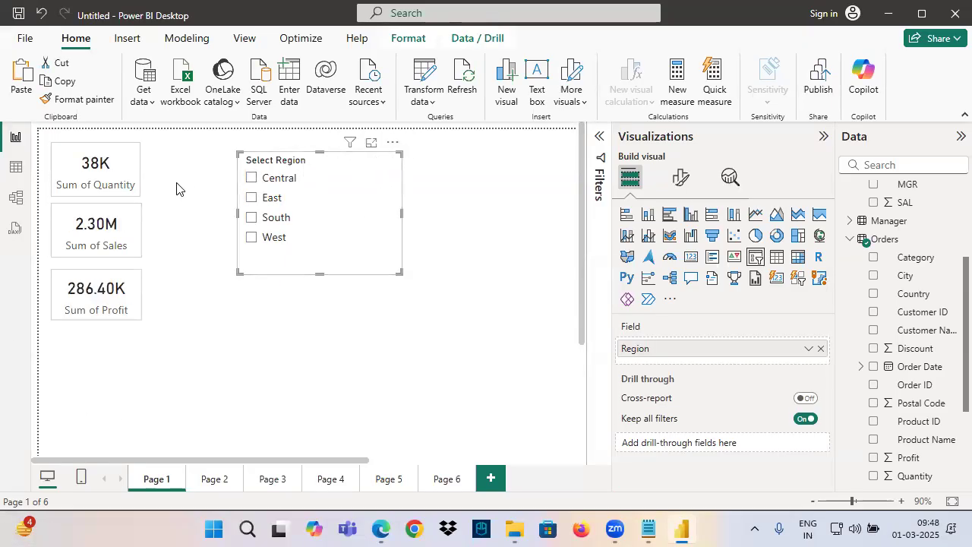
left_click_drag(253, 111, 278, 154)
mouse_move(245, 173)
left_mouse_down()
mouse_move(250, 185)
mouse_move(311, 155)
left_mouse_up()
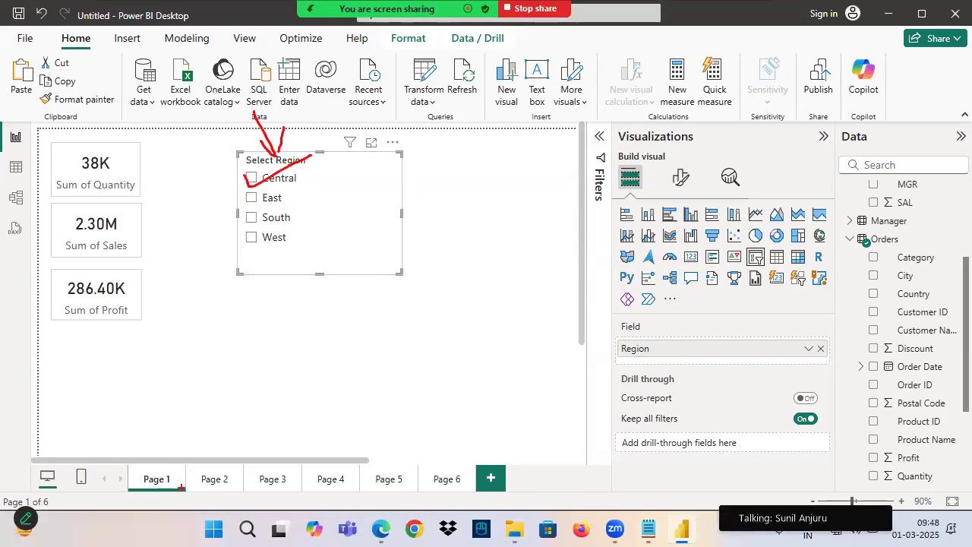
left_click_drag(138, 418, 152, 468)
left_click_drag(131, 459, 155, 470)
left_click_drag(215, 423, 215, 466)
mouse_move(226, 442)
left_mouse_down()
mouse_move(216, 466)
mouse_move(231, 487)
mouse_move(242, 485)
left_mouse_up()
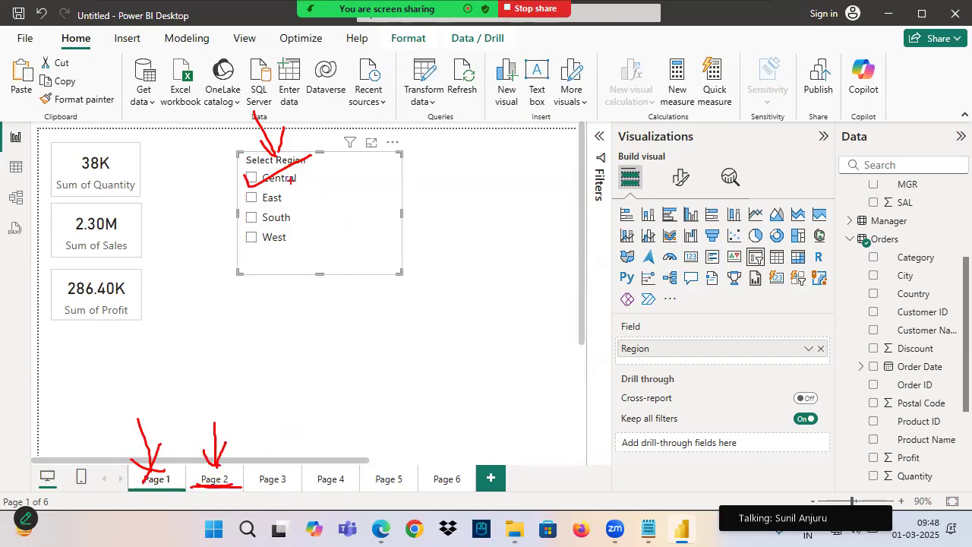
key("Escape")
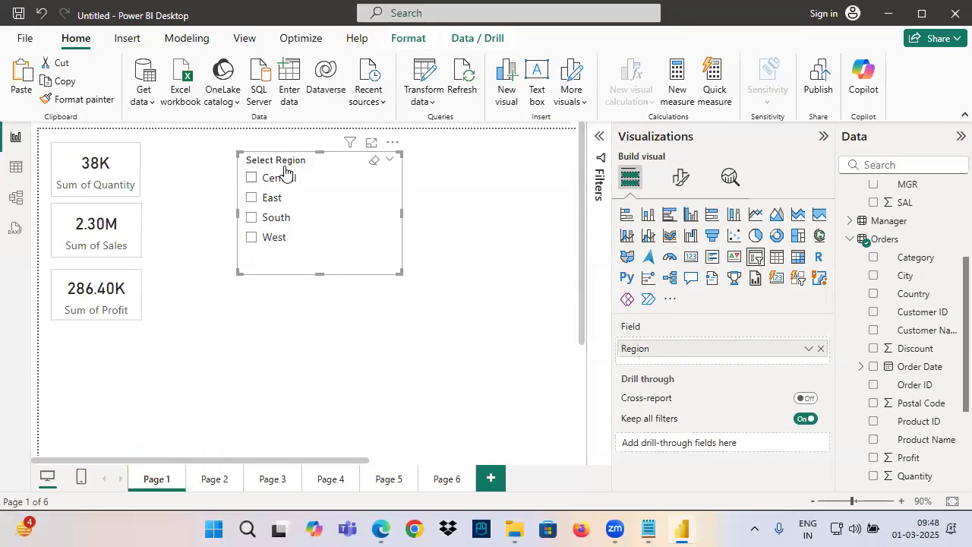
Bring up the View commands, narrow the Visualizations pane and expand the Filters pane beside it
left_click(243, 39)
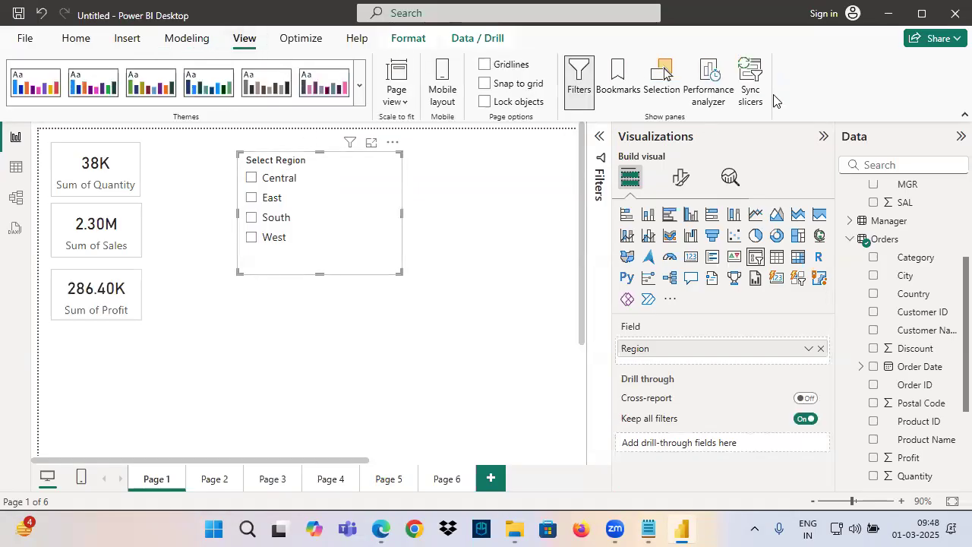
key("ctrl+2")
mouse_move(775, 60)
left_mouse_down()
mouse_move(794, 61)
mouse_move(692, 64)
left_mouse_up()
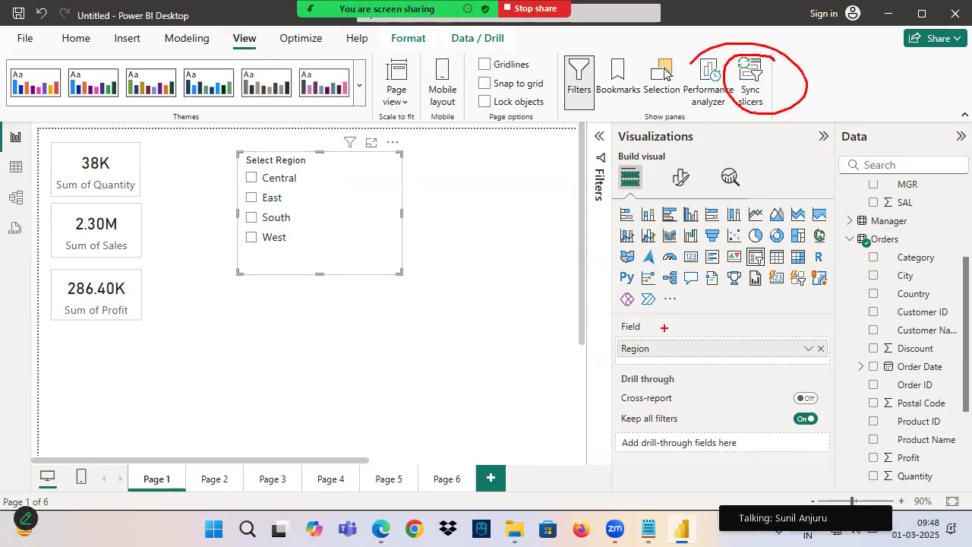
key("Escape")
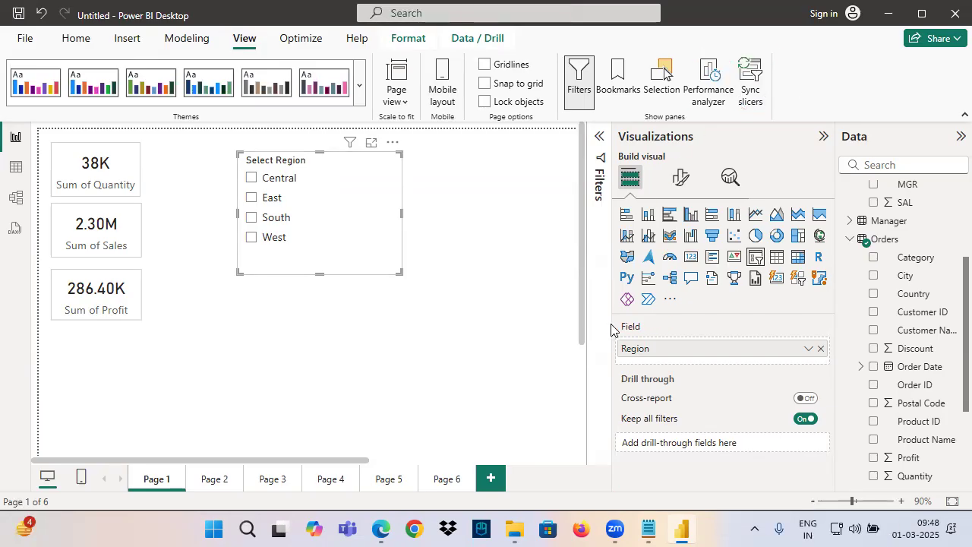
left_click_drag(612, 325, 697, 324)
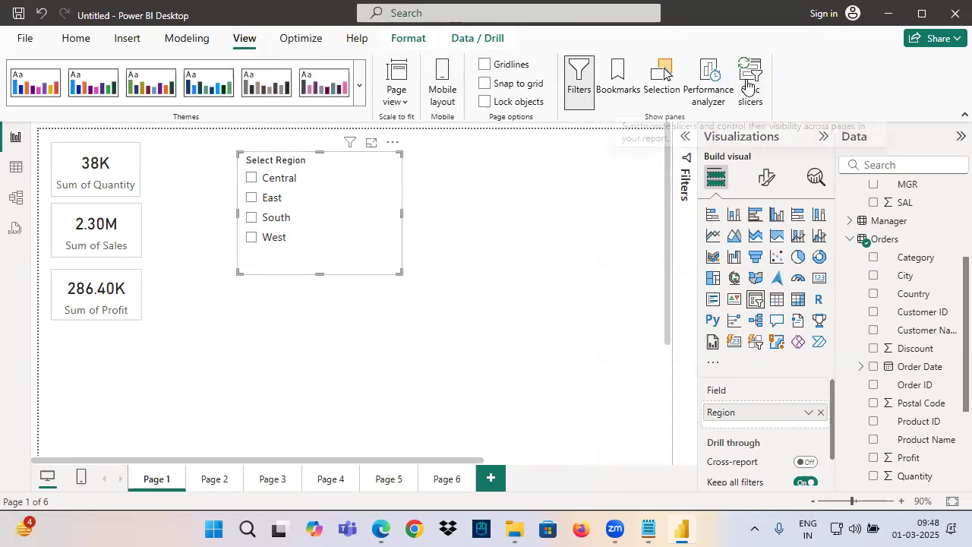
left_click(682, 158)
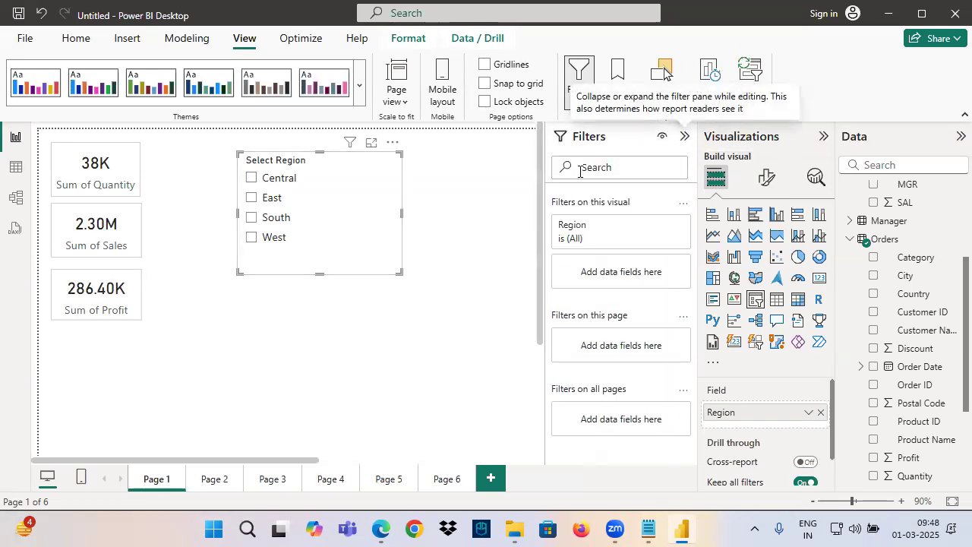
Show the Sync slicers pane for the Region slicer
key("ctrl+2")
left_click_drag(843, 147, 926, 147)
left_click_drag(710, 150, 832, 153)
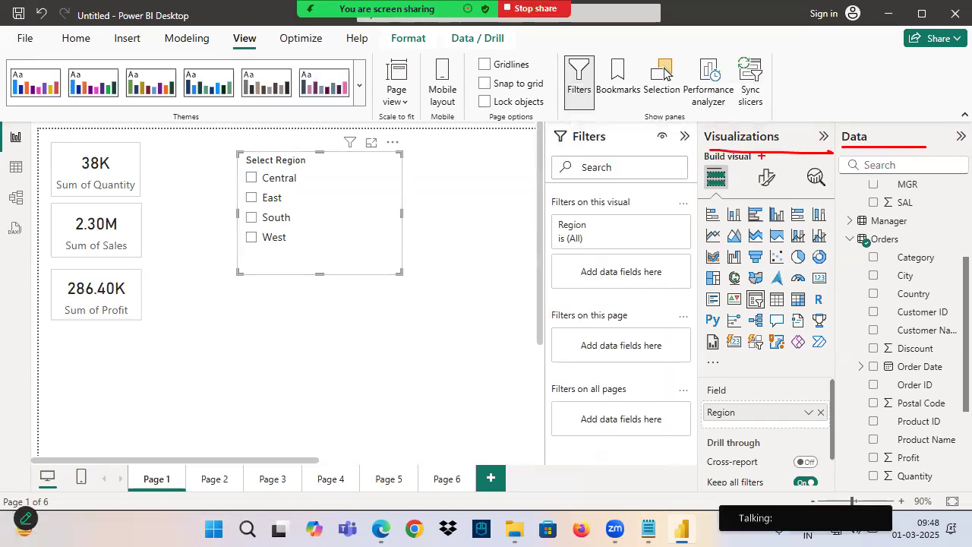
left_click_drag(563, 150, 625, 151)
mouse_move(775, 64)
left_mouse_down()
mouse_move(733, 99)
mouse_move(769, 50)
left_mouse_up()
left_click_drag(424, 129, 553, 456)
left_click(751, 87)
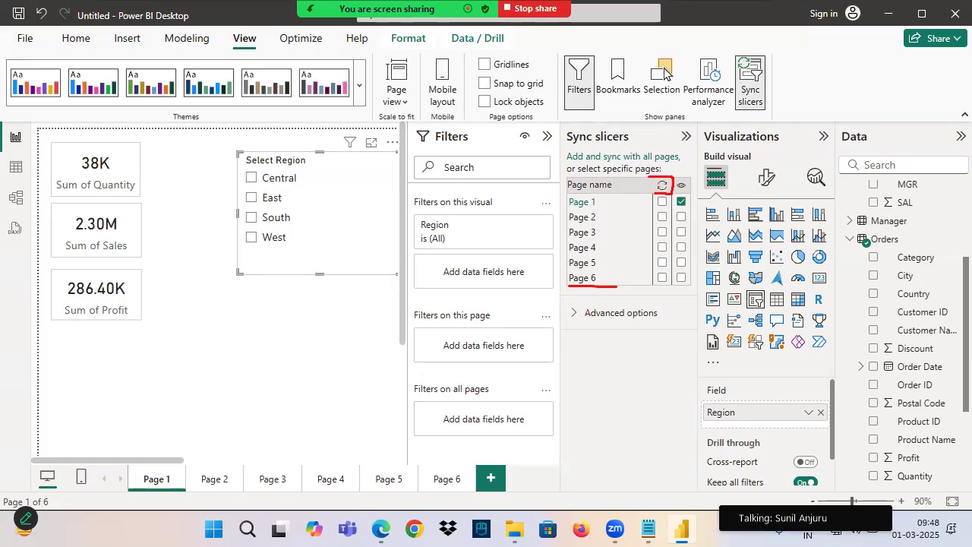
mouse_move(664, 179)
left_mouse_down()
mouse_move(647, 104)
mouse_move(668, 111)
left_mouse_up()
mouse_move(637, 47)
left_mouse_down()
mouse_move(616, 53)
mouse_move(618, 82)
left_mouse_up()
mouse_move(635, 63)
left_mouse_down()
mouse_move(646, 79)
mouse_move(675, 58)
mouse_move(675, 76)
left_mouse_up()
left_click_drag(719, 40, 709, 71)
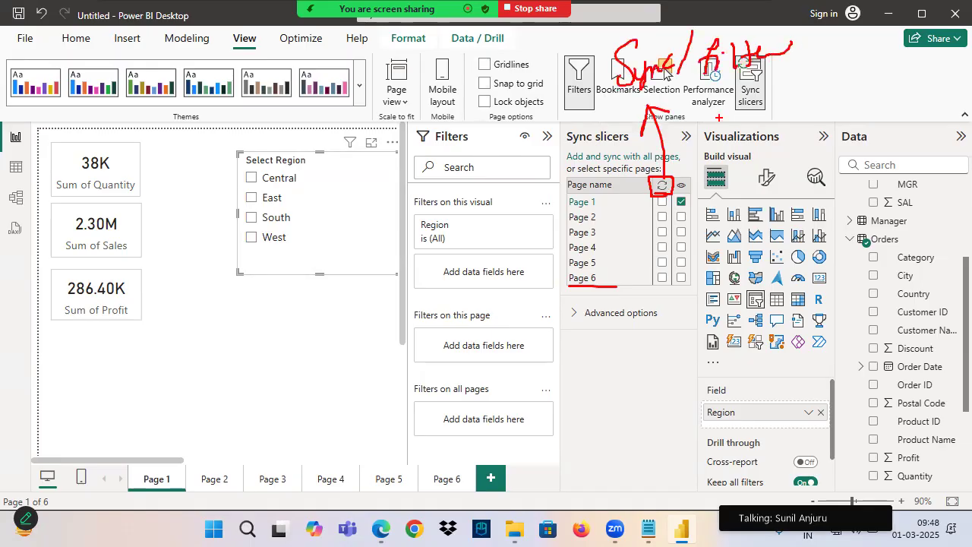
mouse_move(677, 177)
left_mouse_down()
mouse_move(690, 181)
mouse_move(676, 178)
left_mouse_up()
mouse_move(693, 178)
left_mouse_down()
mouse_move(832, 92)
mouse_move(812, 136)
left_mouse_up()
mouse_move(837, 92)
left_mouse_down()
mouse_move(847, 111)
mouse_move(863, 78)
left_mouse_up()
key("Escape")
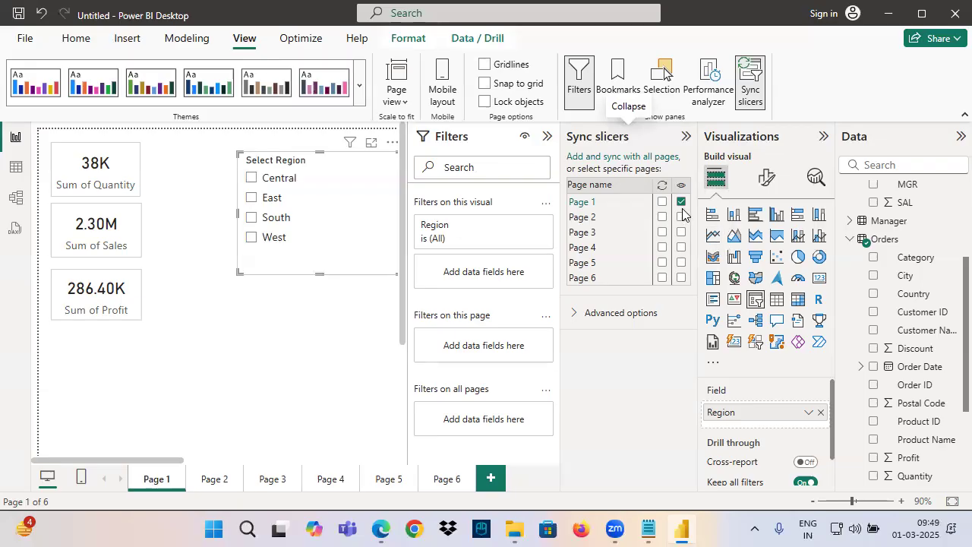
left_click_drag(695, 207, 670, 208)
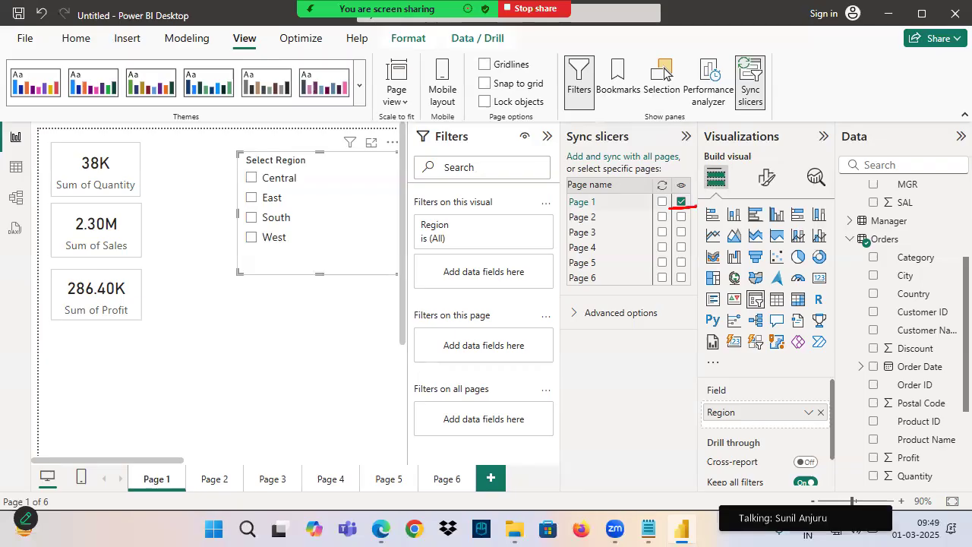
mouse_move(688, 198)
left_mouse_down()
mouse_move(700, 205)
mouse_move(712, 134)
mouse_move(652, 200)
mouse_move(654, 190)
mouse_move(647, 211)
left_mouse_up()
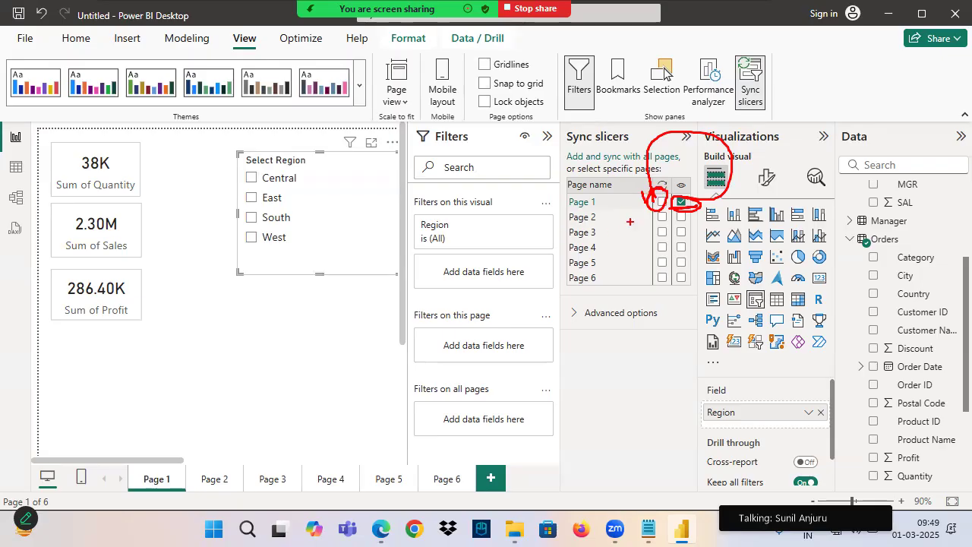
left_click_drag(705, 196, 833, 155)
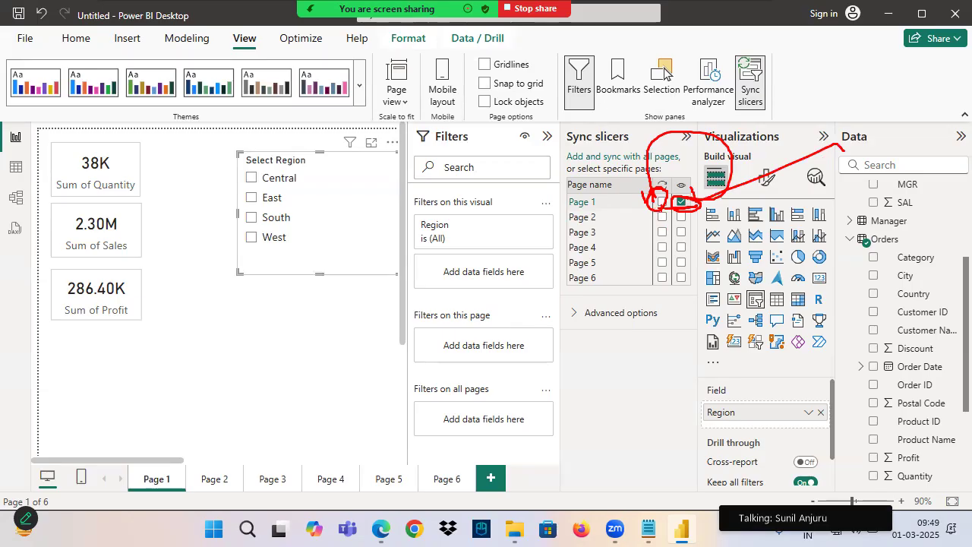
Sync the Region slicer between Page 1 and Page 2, keeping it visible only on Page 1
left_click(663, 202)
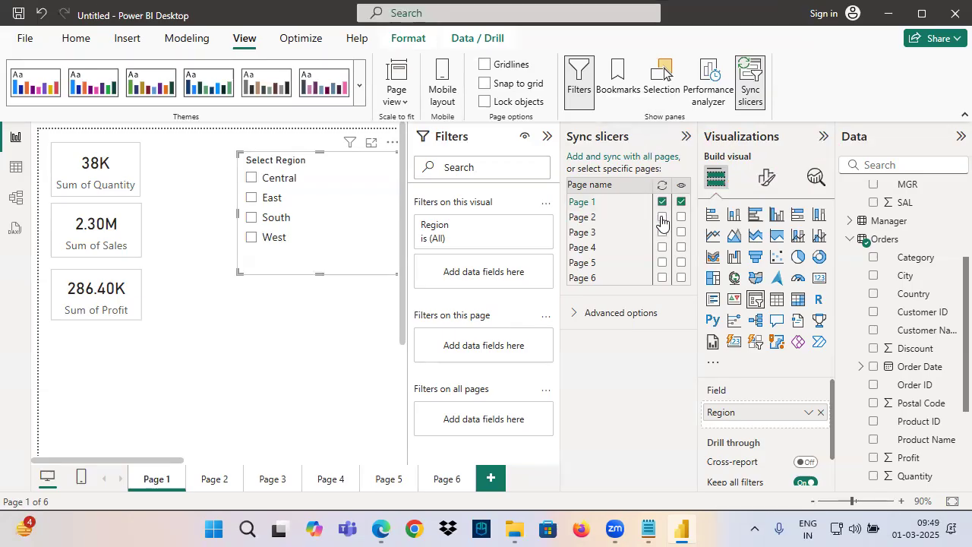
left_click(663, 217)
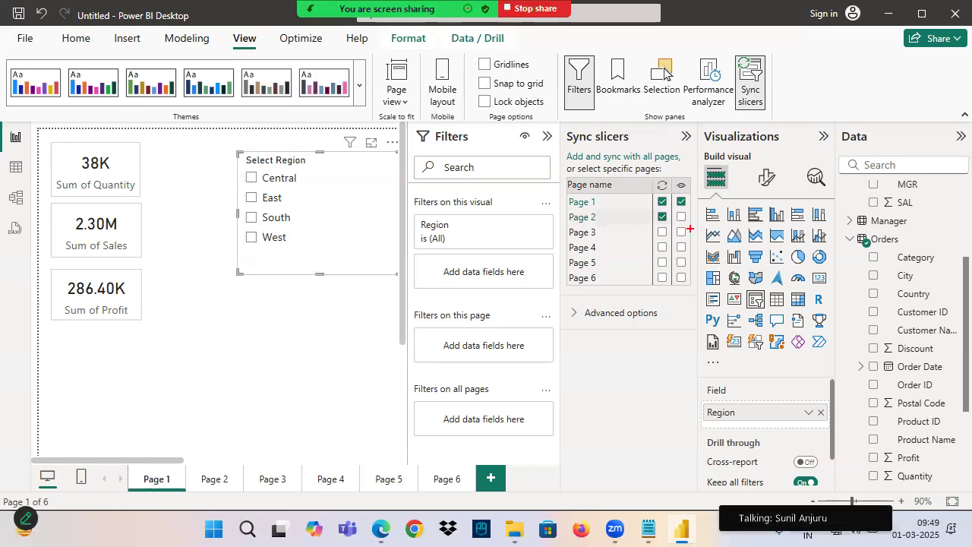
mouse_move(273, 108)
left_mouse_down()
mouse_move(280, 163)
mouse_move(360, 175)
left_mouse_up()
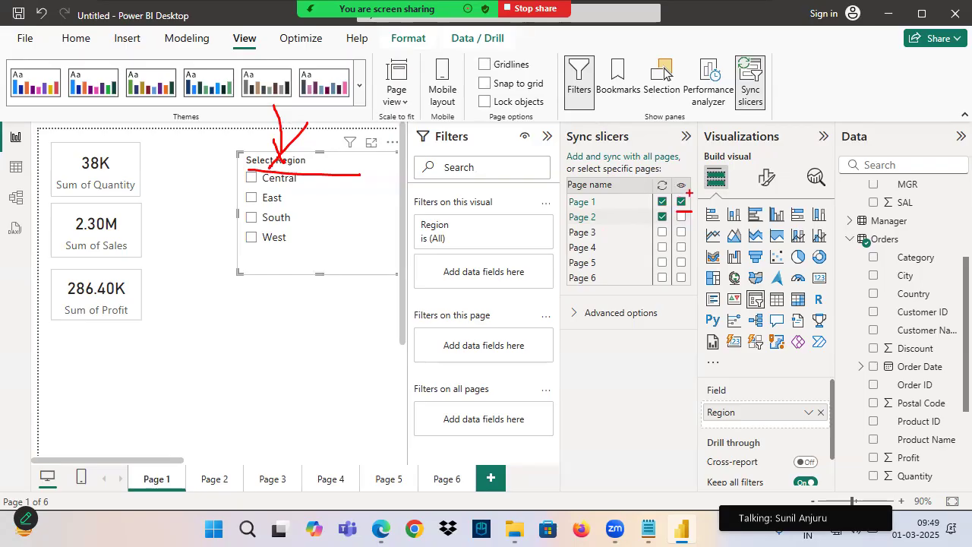
left_click_drag(655, 203, 676, 229)
key("Escape")
Hide the Sync slicers pane
key("ctrl+2")
left_click_drag(677, 120, 563, 314)
left_click_drag(588, 99, 706, 430)
mouse_move(710, 178)
left_mouse_down()
mouse_move(668, 122)
mouse_move(562, 220)
mouse_move(714, 190)
mouse_move(695, 145)
mouse_move(528, 376)
left_mouse_up()
left_click_drag(575, 148, 680, 218)
left_click_drag(758, 79, 827, 46)
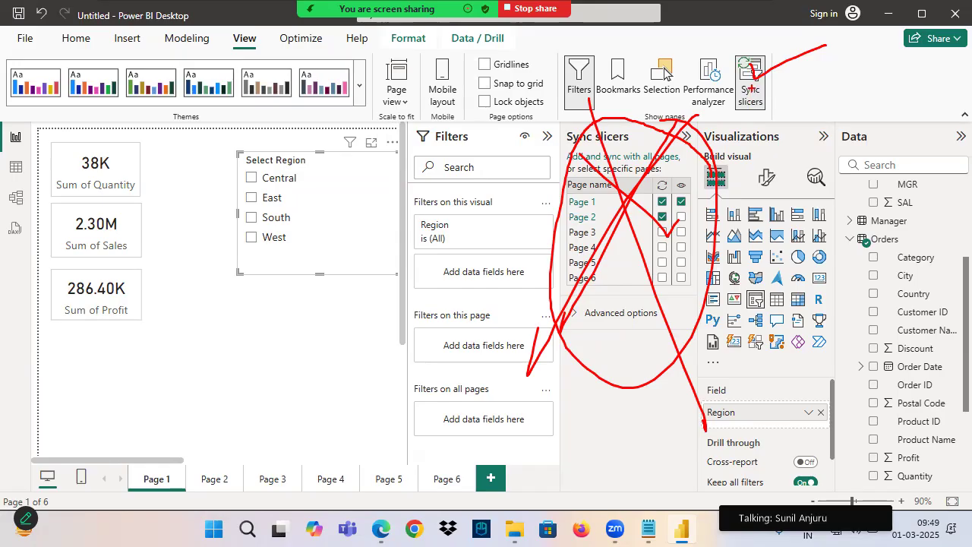
left_click(751, 80)
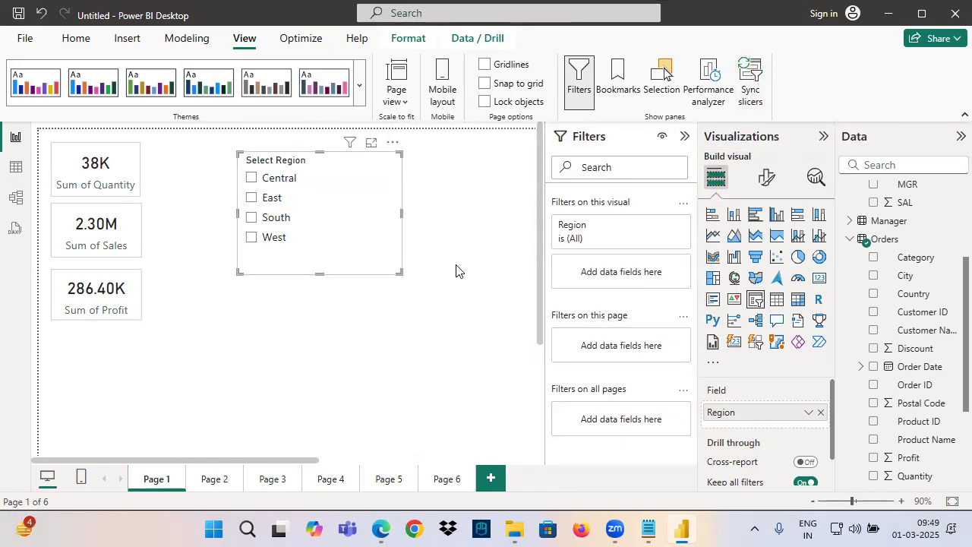
Filter Page 1 to the Central region, check the cards on Page 2 and Page 3, and return to Page 1
left_click(272, 180)
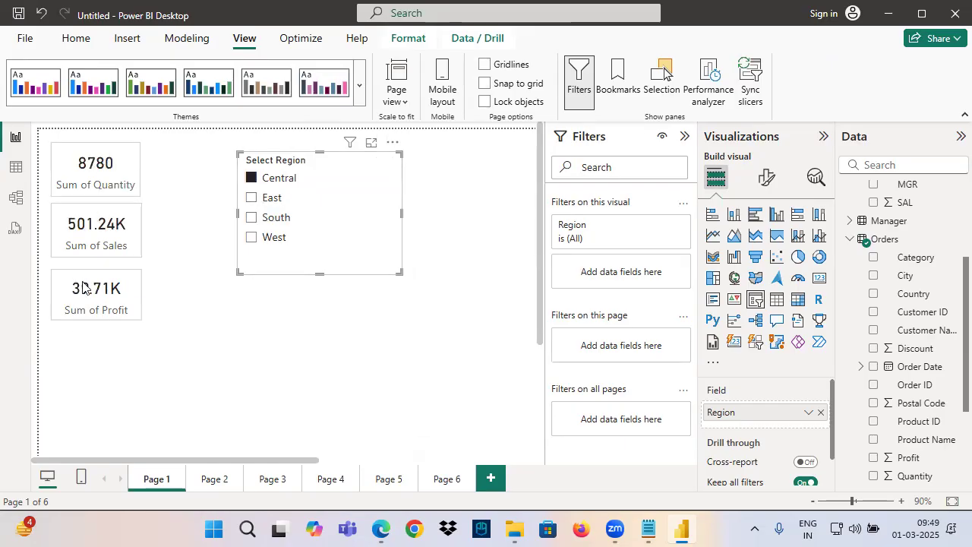
left_click(210, 480)
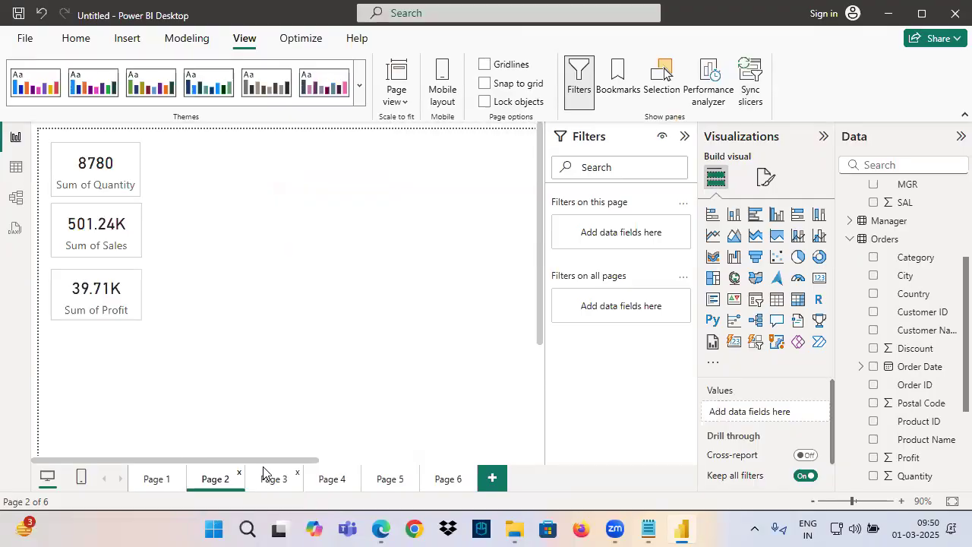
left_click(267, 478)
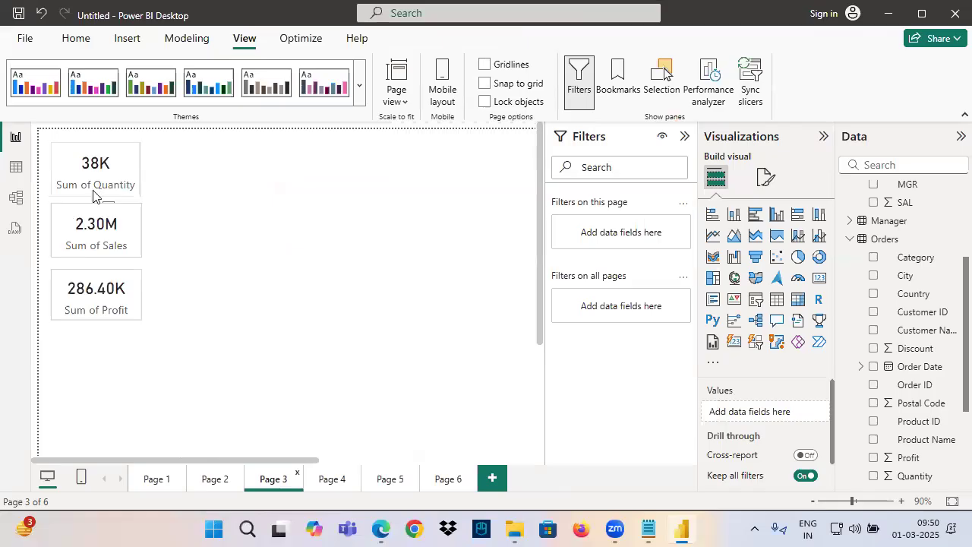
left_click(167, 484)
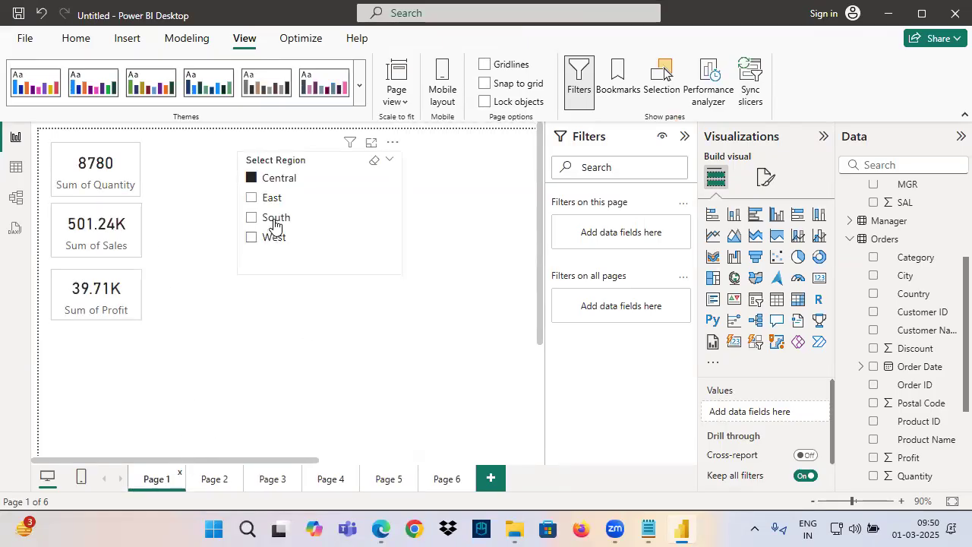
Clear the Region slicer's selection, check the cards on Page 2 and return to Page 1
left_click(372, 160)
key("ctrl+2")
left_click_drag(275, 118, 265, 188)
key("Escape")
left_click(216, 478)
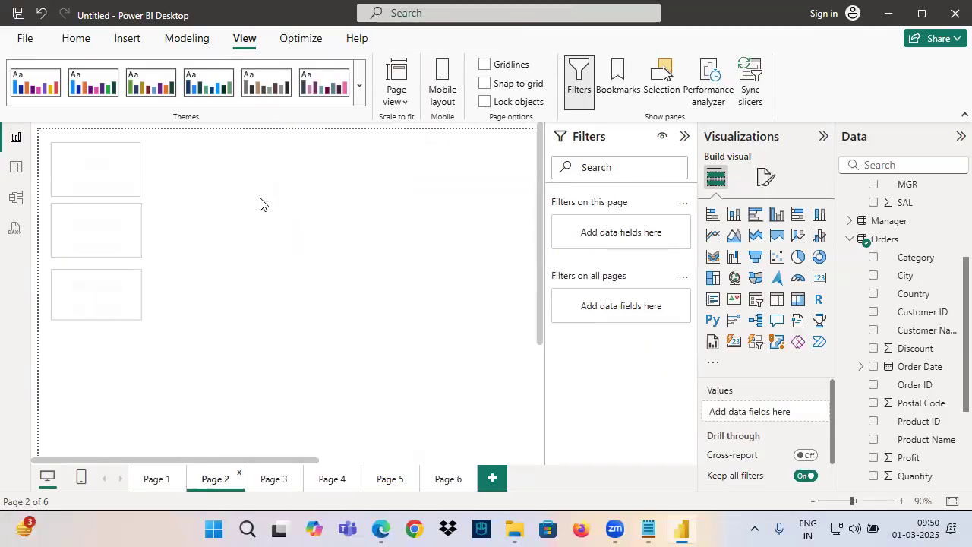
left_click(156, 482)
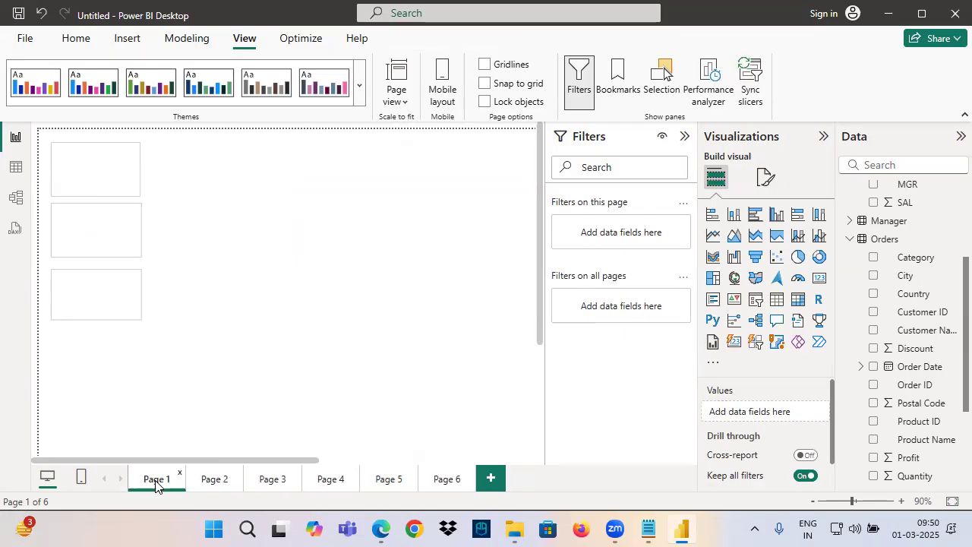
key("ctrl+2")
mouse_move(256, 113)
left_mouse_down()
mouse_move(257, 142)
mouse_move(283, 194)
mouse_move(163, 464)
left_mouse_up()
left_click_drag(314, 197, 204, 508)
mouse_move(375, 246)
left_mouse_down()
mouse_move(372, 267)
mouse_move(341, 278)
left_mouse_up()
left_click_drag(396, 243, 416, 246)
left_click_drag(366, 308, 465, 276)
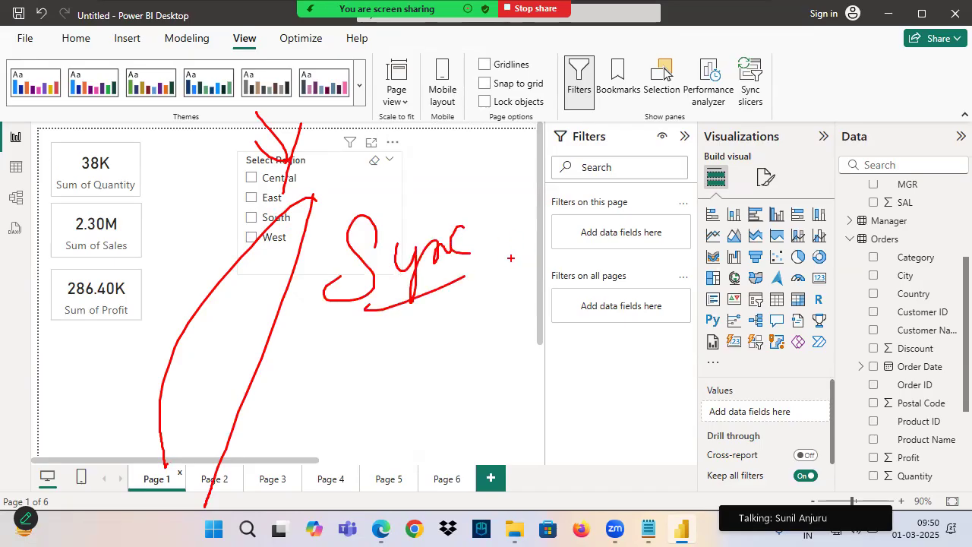
Make the synced Region slicer visible on Page 2 in the Sync slicers settings
left_click(281, 168)
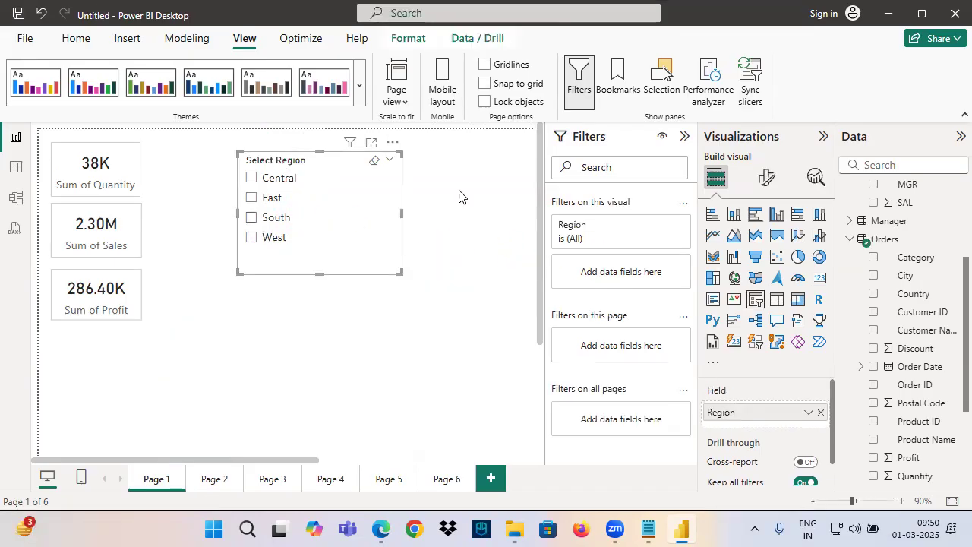
left_click(760, 79)
left_click(682, 217)
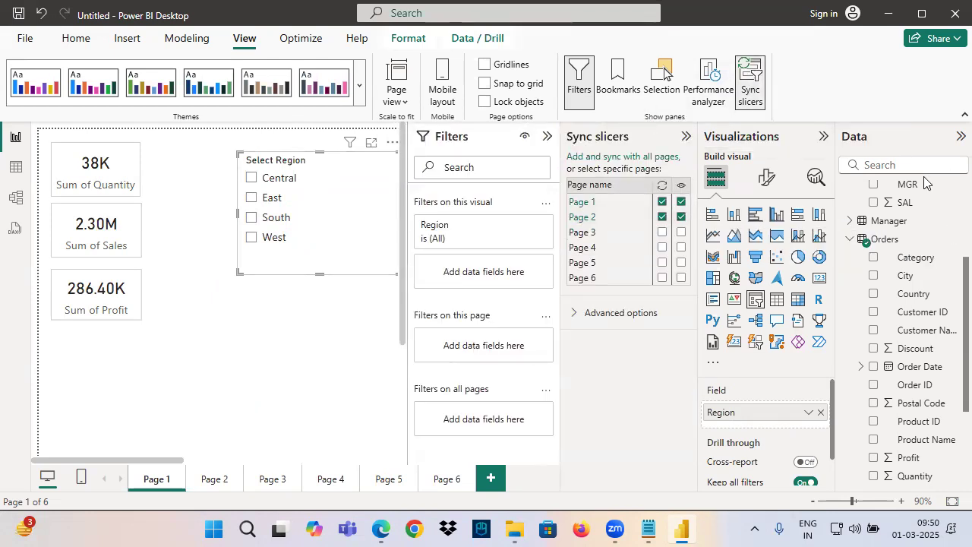
key("ctrl+2")
mouse_move(676, 192)
left_mouse_down()
mouse_move(689, 223)
mouse_move(658, 196)
mouse_move(664, 220)
left_mouse_up()
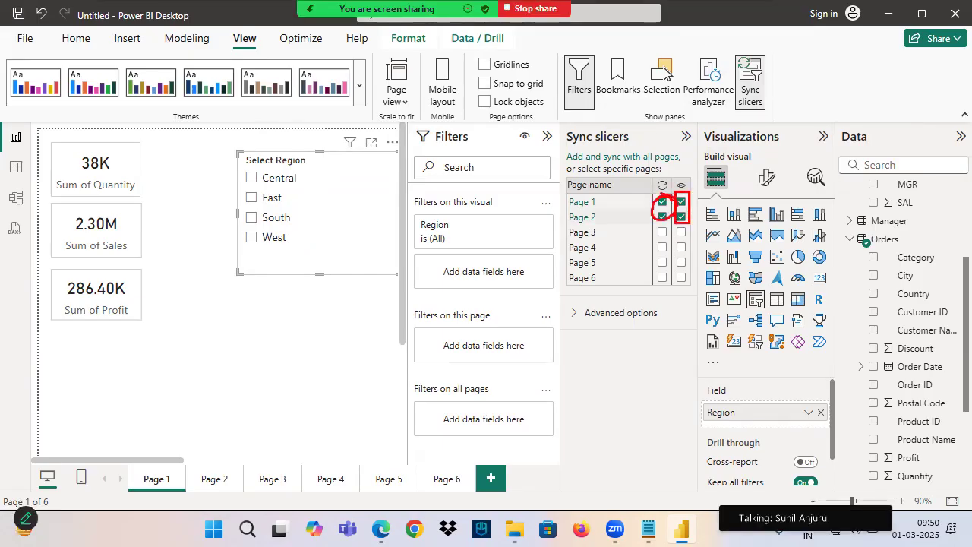
left_click_drag(775, 65, 734, 104)
left_click_drag(738, 67, 764, 92)
key("Escape")
Hide the Sync slicers pane and select East in the Region slicer on Page 2
left_click(751, 80)
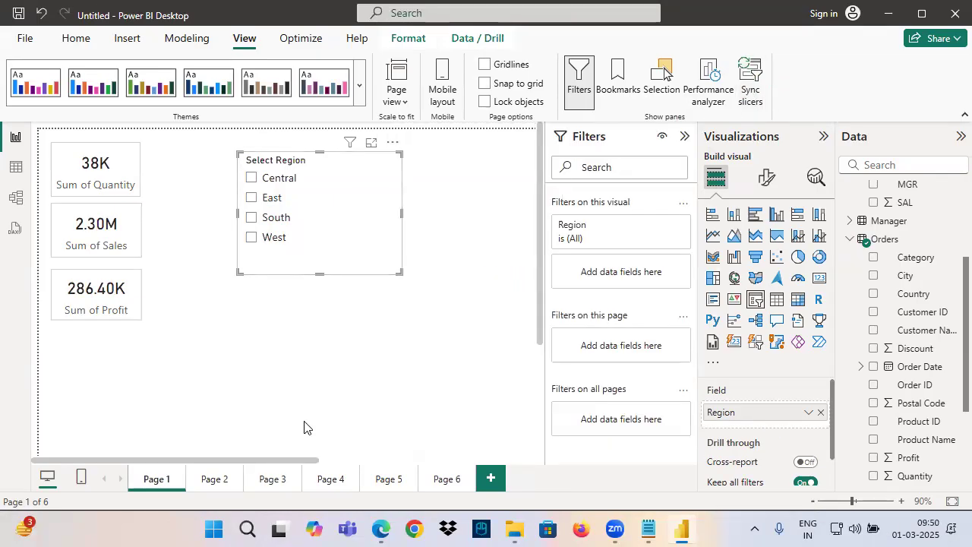
left_click(203, 480)
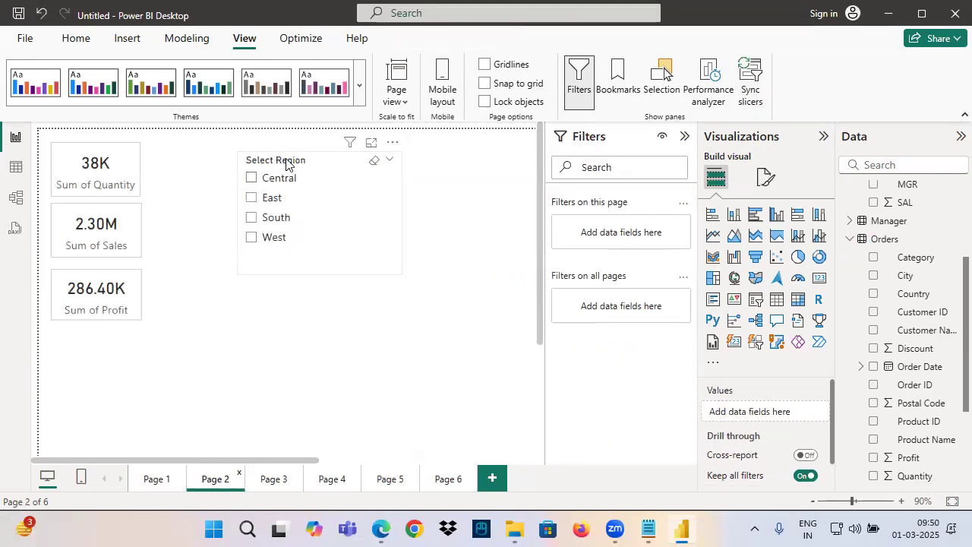
left_click(274, 199)
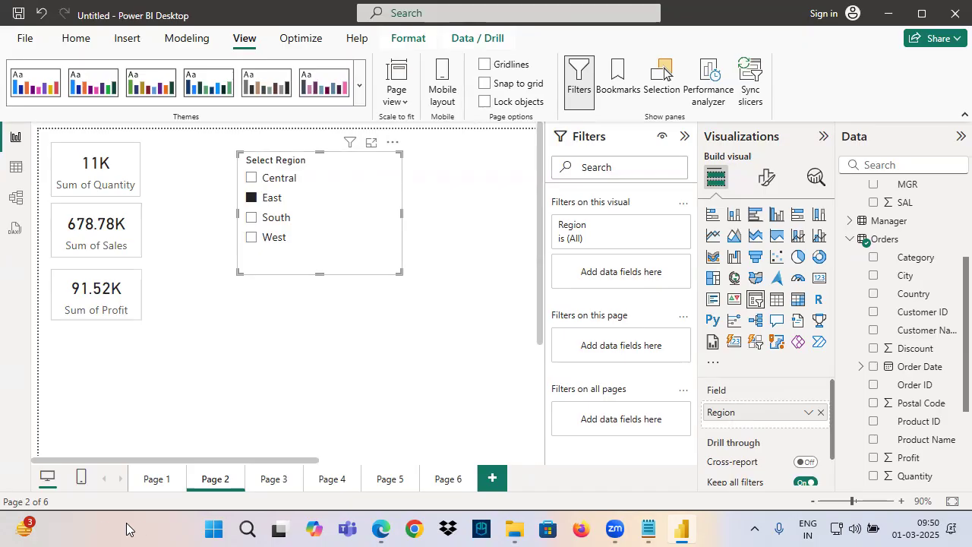
Select West in the Region slicer on Page 1 and check the synced slicer and cards on Page 2
left_click(149, 480)
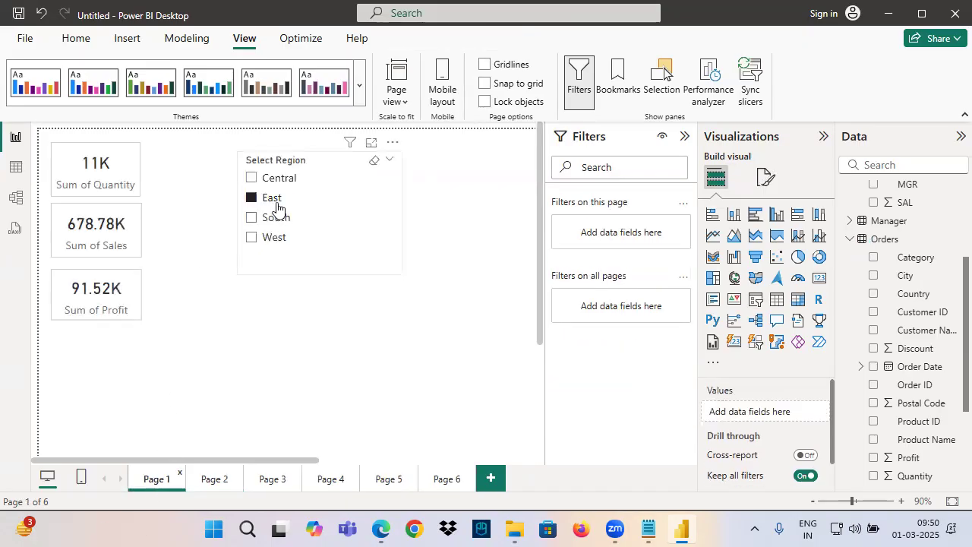
left_click(269, 240)
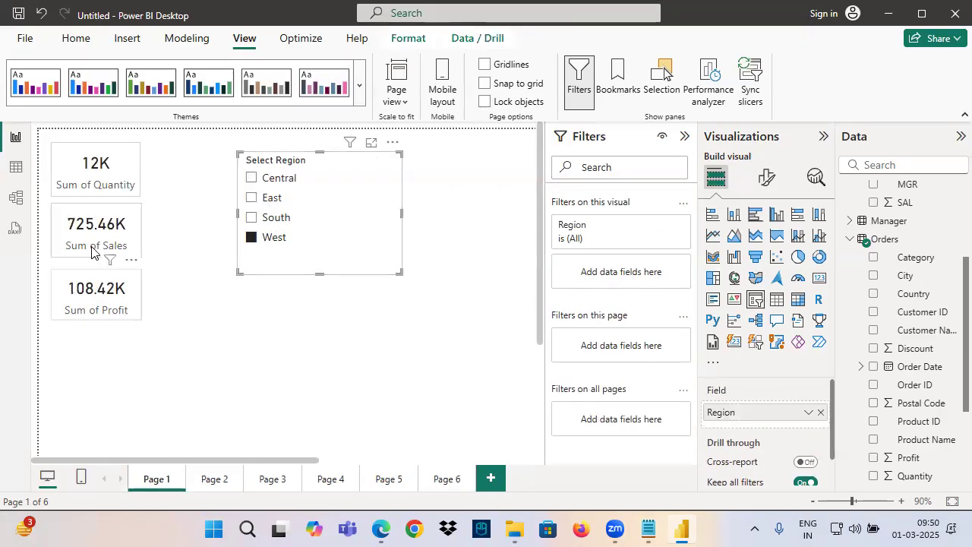
left_click(207, 483)
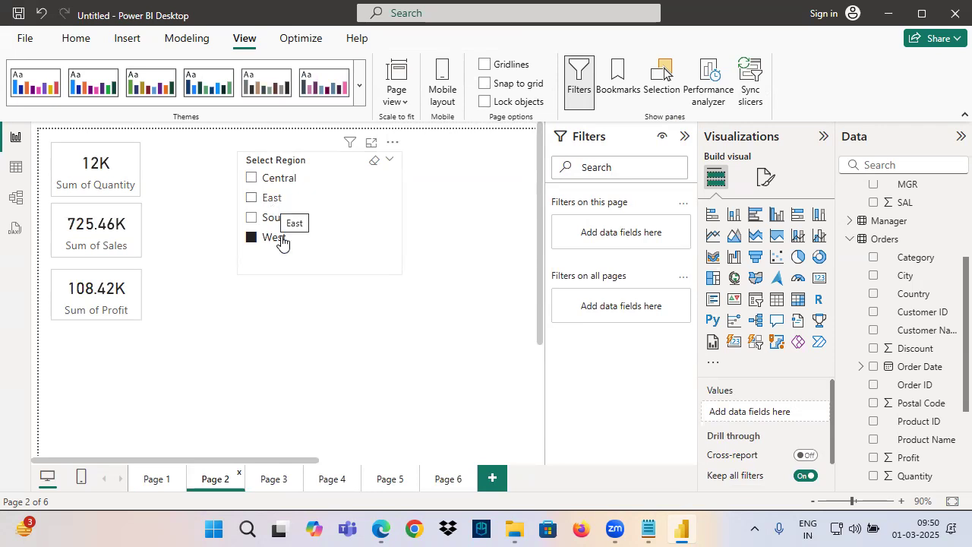
left_click(311, 264)
Switch to the Notepad notes and add the answer "Yes - Sync Slicer" below the question about filtering other pages
left_click(647, 530)
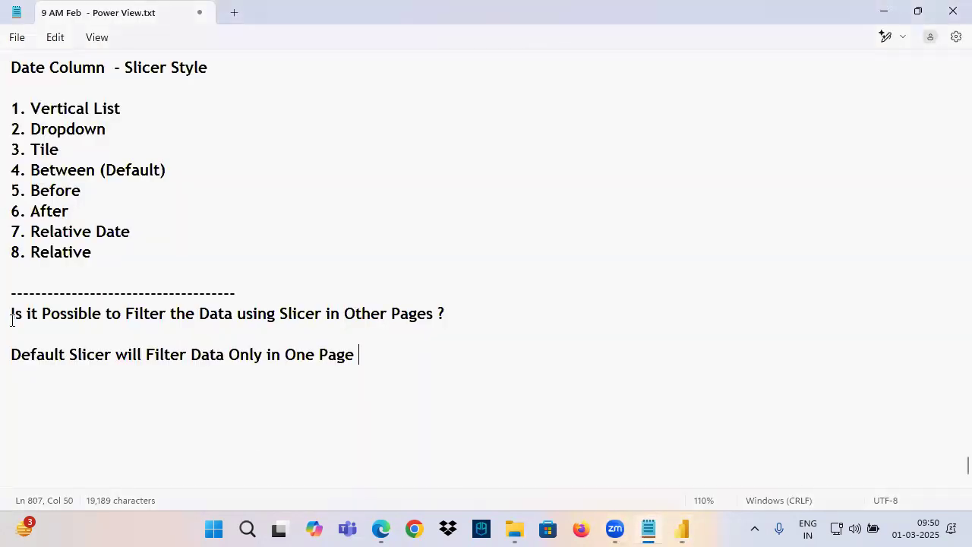
left_click_drag(31, 313, 221, 331)
left_click(119, 330)
left_click_drag(60, 313, 440, 315)
left_click(456, 315)
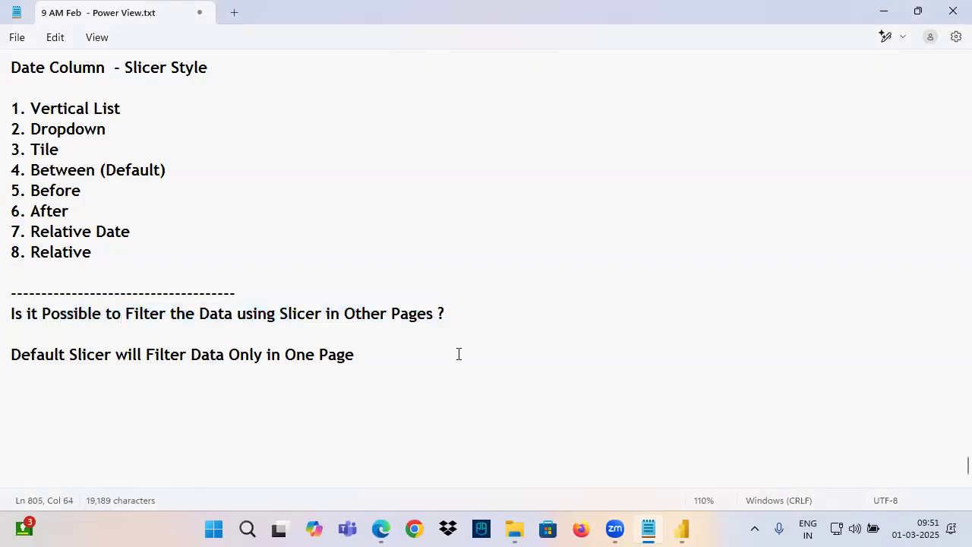
key("Return")
key("Return")
type("Yes")
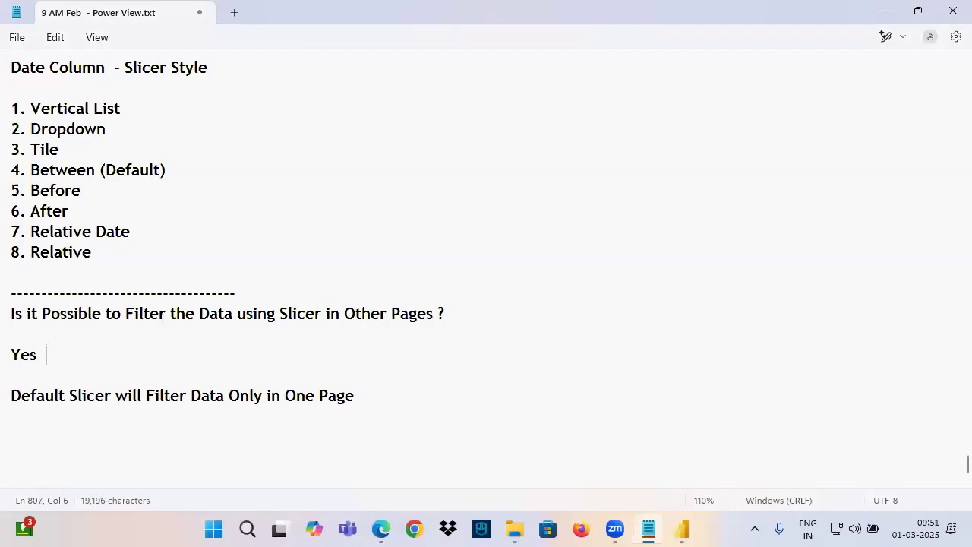
type("  - Sync Slicer")
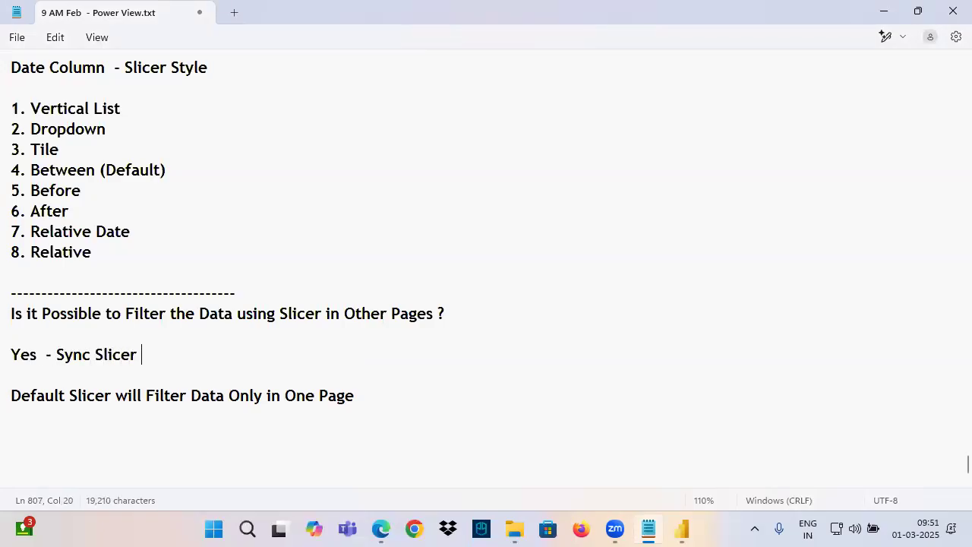
Add a dashed divider line followed by blank lines below the note about the default slicer
scroll(141, 250, "down", 2)
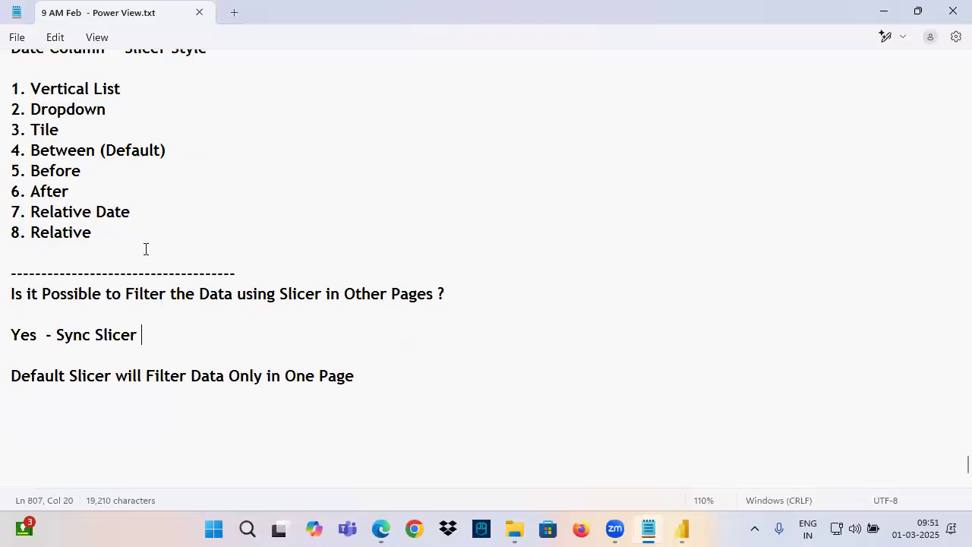
left_click(32, 348)
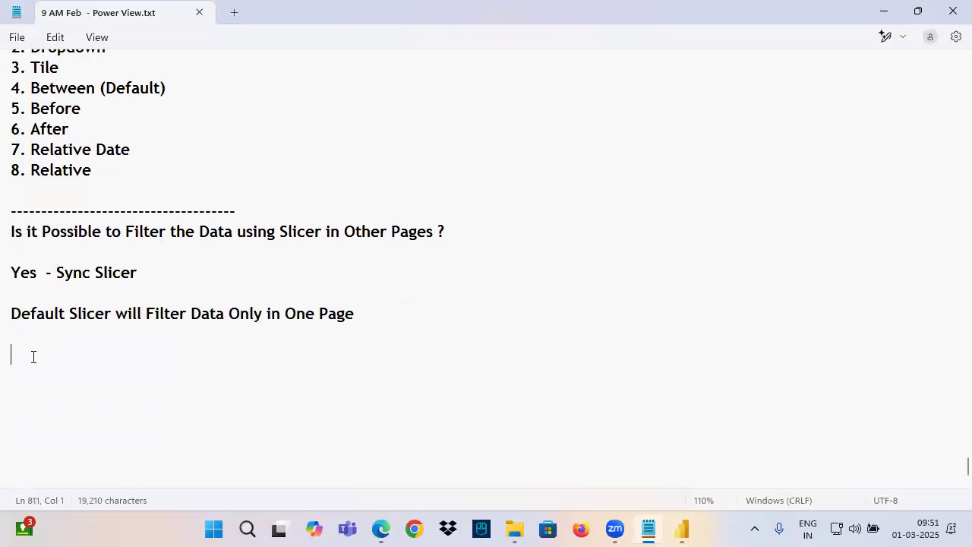
type("--------------------------")
key("Return")
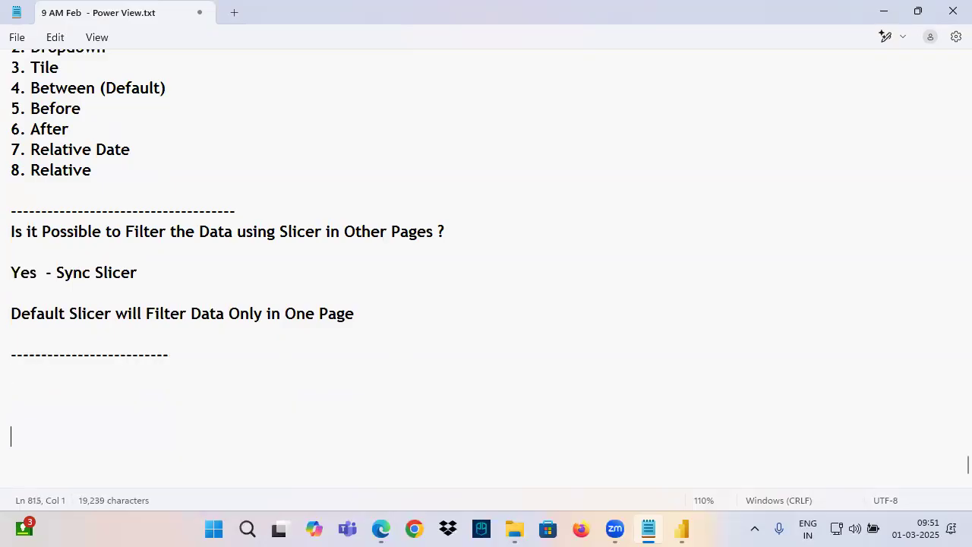
key("Return")
key("Return")
key("Return")
key("Return")
key("Return")
key("Return")
key("Return")
key("Return")
key("Return")
key("Return")
key("Return")
key("Return")
key("Return")
key("Return")
key("Return")
key("Return")
key("Return")
scroll(76, 218, "up", 4)
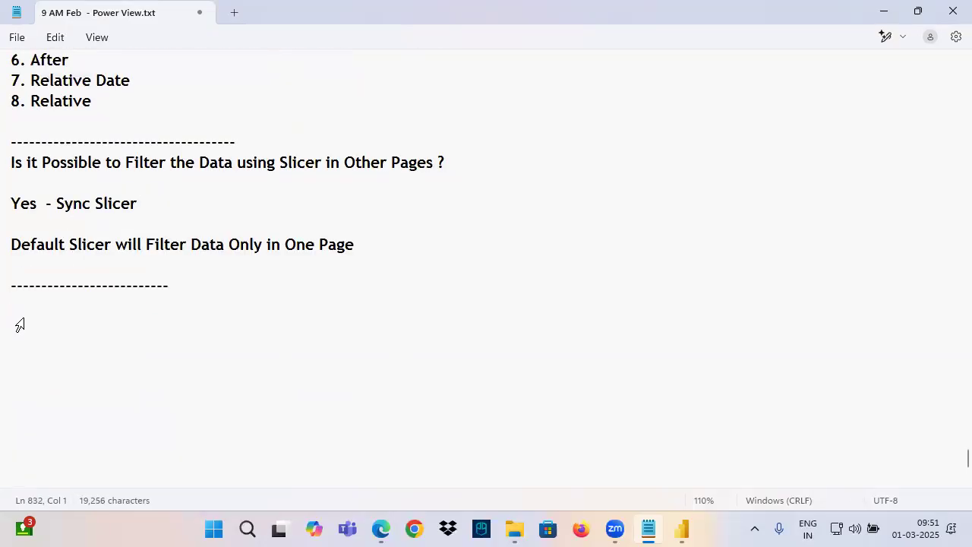
Write the heading "What is the Differences Between Filters and Slicers" directly below the new divider line
left_click(57, 303)
type("What is the Differences Between Filters and Slicers")
key("Return")
key("Return")
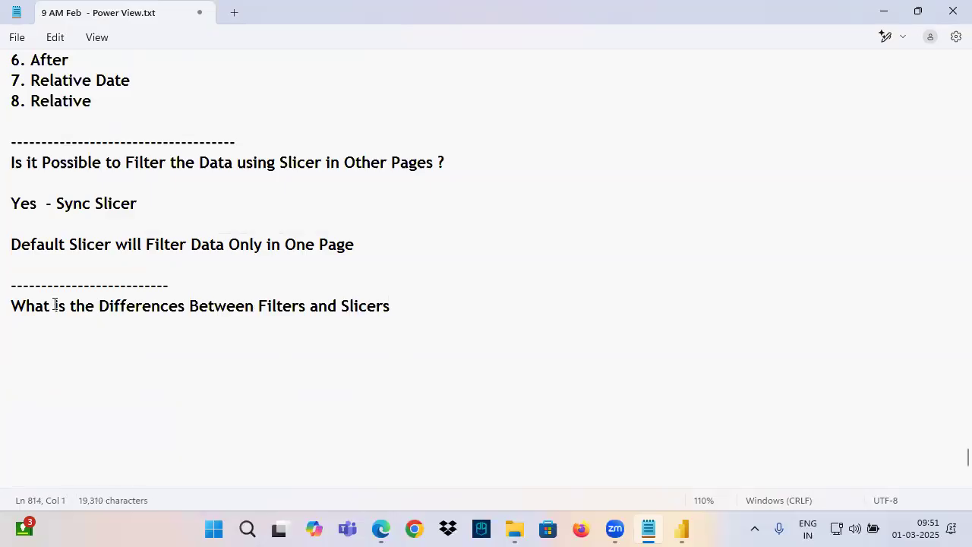
Switch to Power BI Desktop and look at the Filters pane and the Region slicer on Page 2
left_click(689, 524)
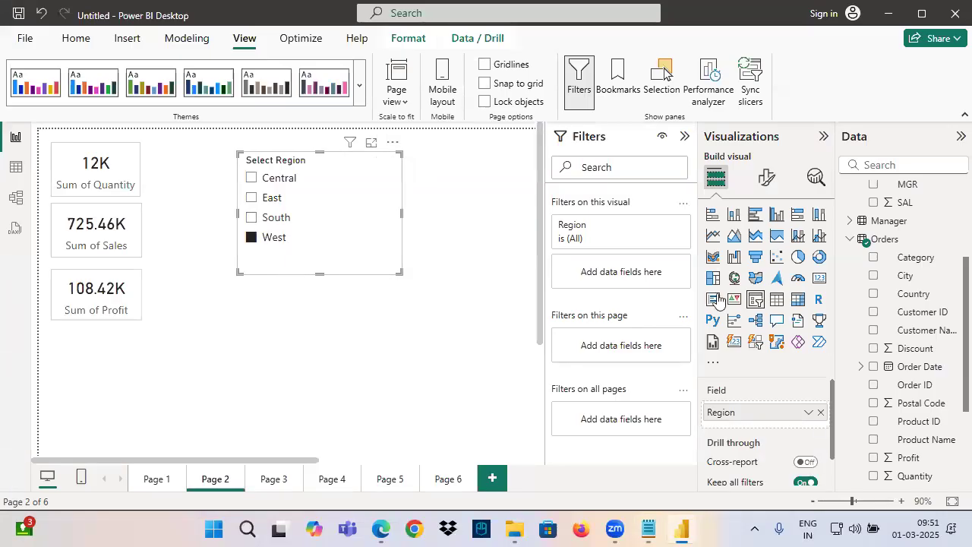
key("ctrl+2")
mouse_move(555, 149)
left_mouse_down()
mouse_move(617, 149)
mouse_move(548, 145)
mouse_move(599, 119)
mouse_move(553, 148)
left_mouse_up()
left_click_drag(225, 141, 476, 345)
mouse_move(286, 131)
left_mouse_down()
mouse_move(360, 141)
mouse_move(418, 126)
left_mouse_up()
mouse_move(273, 140)
left_mouse_down()
mouse_move(313, 182)
mouse_move(433, 89)
left_mouse_up()
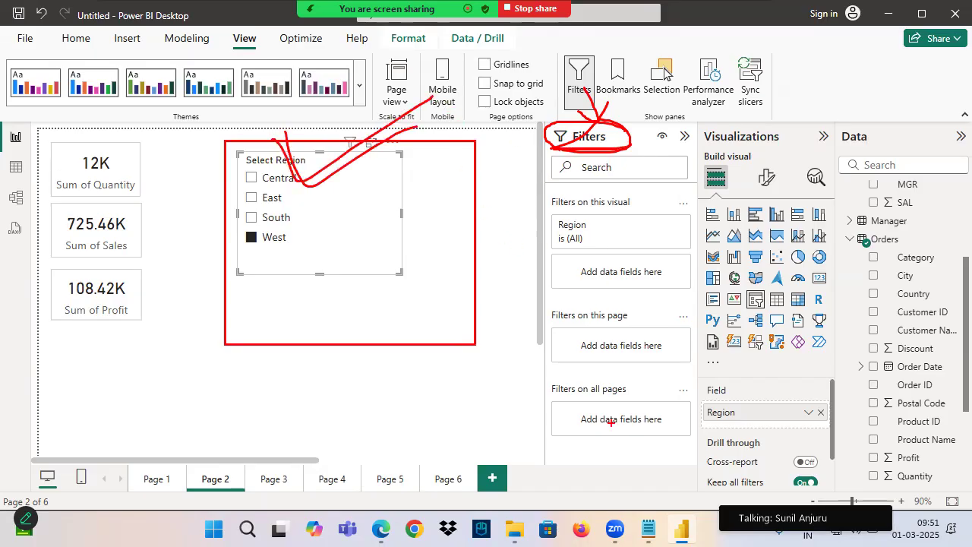
Switch to the Notepad notes, copy "Filters and Slicers" from the heading to a new line below and put "Both" before it
left_click(648, 530)
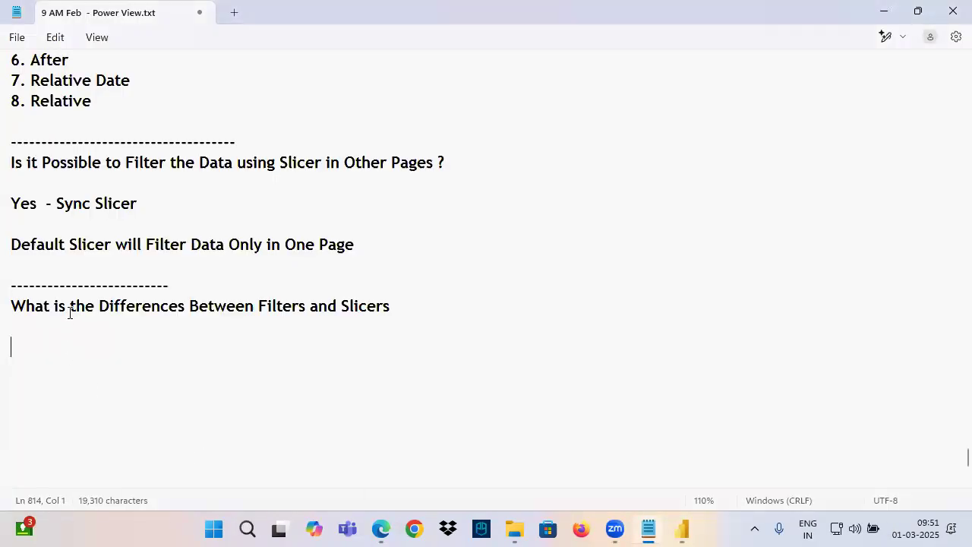
left_click_drag(25, 311, 432, 323)
left_click_drag(260, 307, 396, 312)
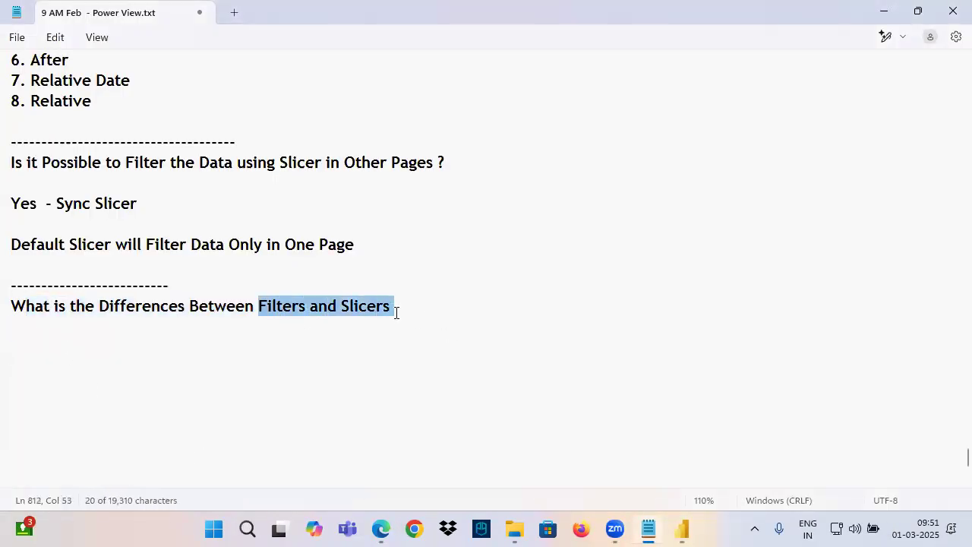
key("ctrl+c")
left_click(67, 354)
key("ctrl+v")
left_click(12, 352)
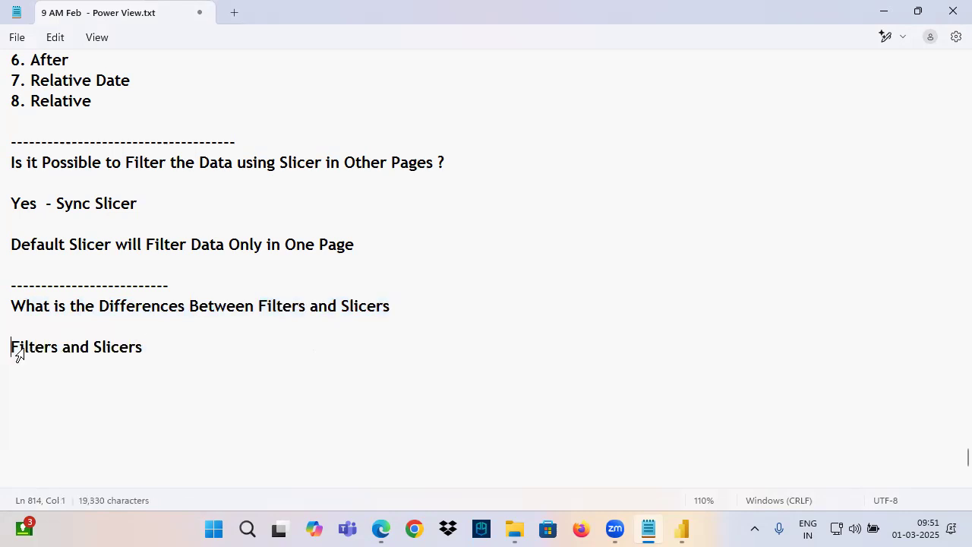
type("Both")
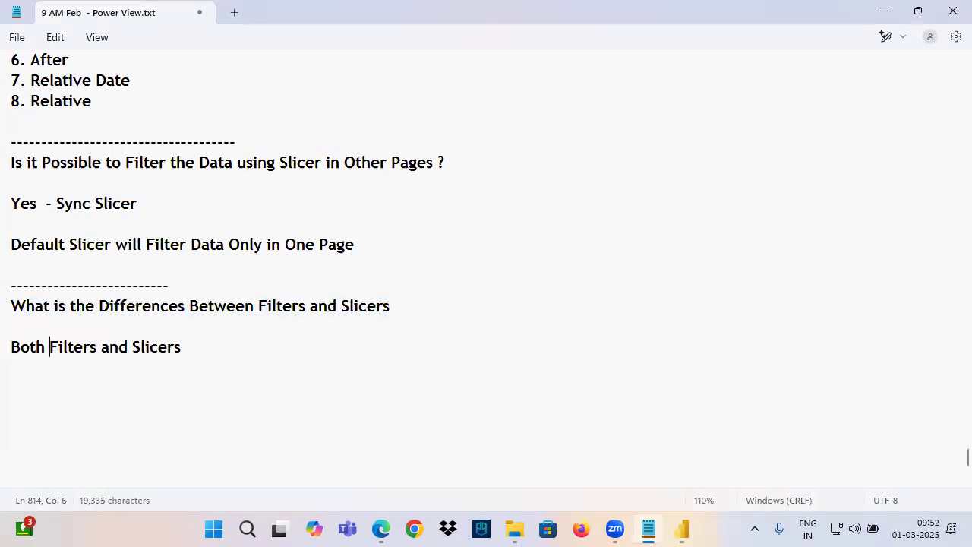
Complete the line after "Both Filters and Slicers" with "are used to Filter the Data in Visuals"
left_click(199, 350)
type("are used")
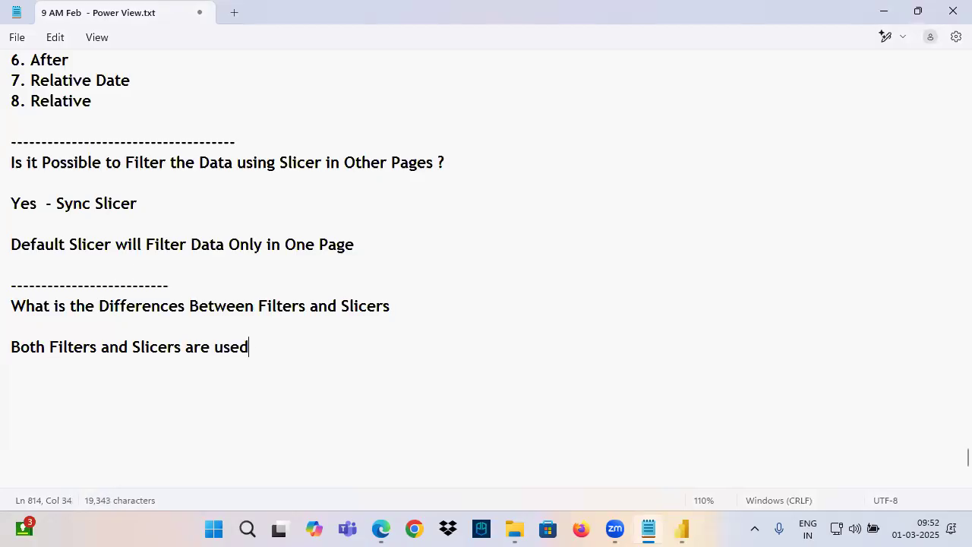
type(" to Filt")
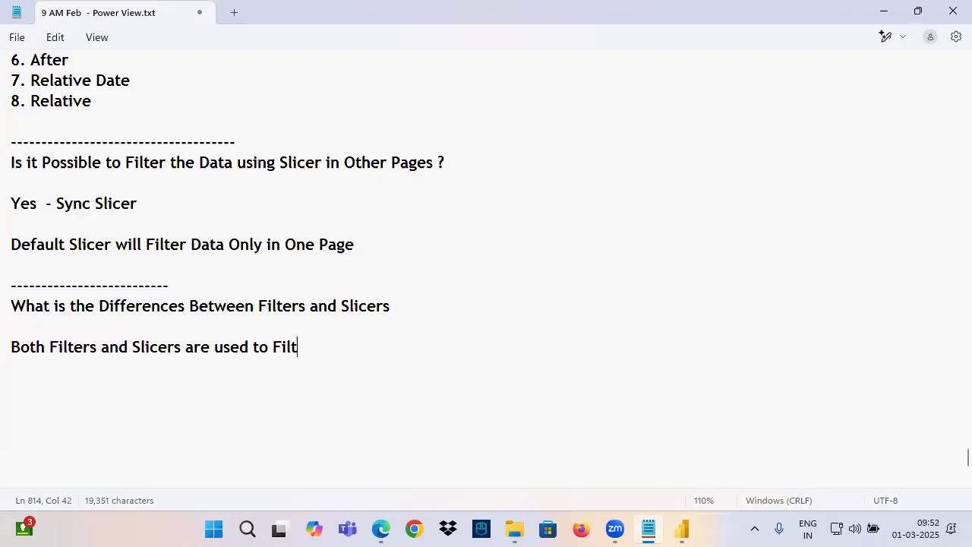
type("er the Data in Visualds")
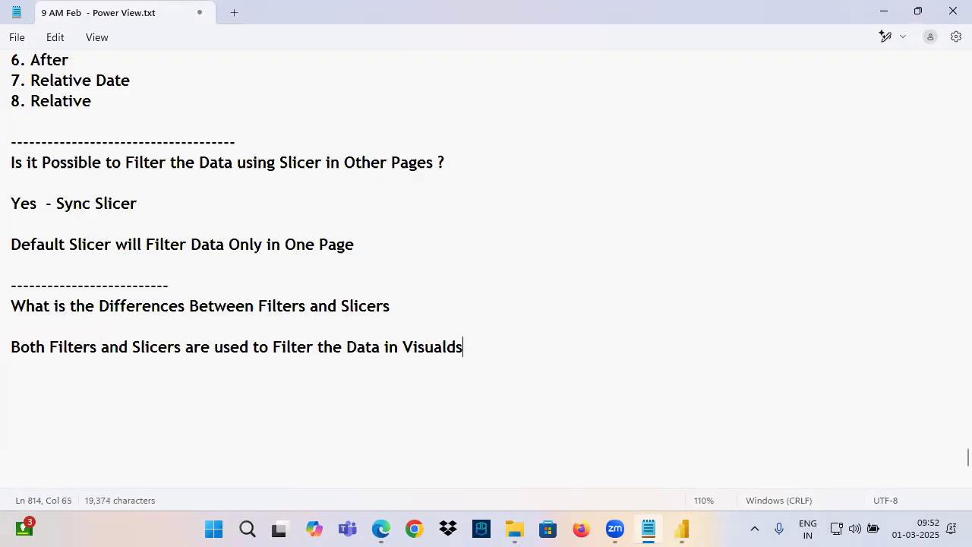
key("BackSpace")
key("BackSpace")
type("s")
Switch to Power BI Desktop, clear the Region slicer's selection on Page 2 and add Region to the filters on this page
left_click(682, 529)
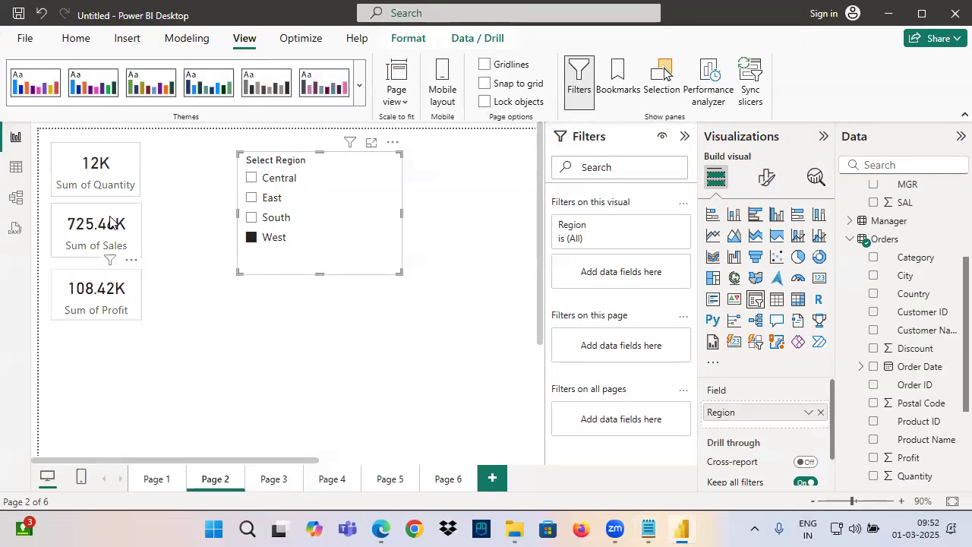
left_click(374, 161)
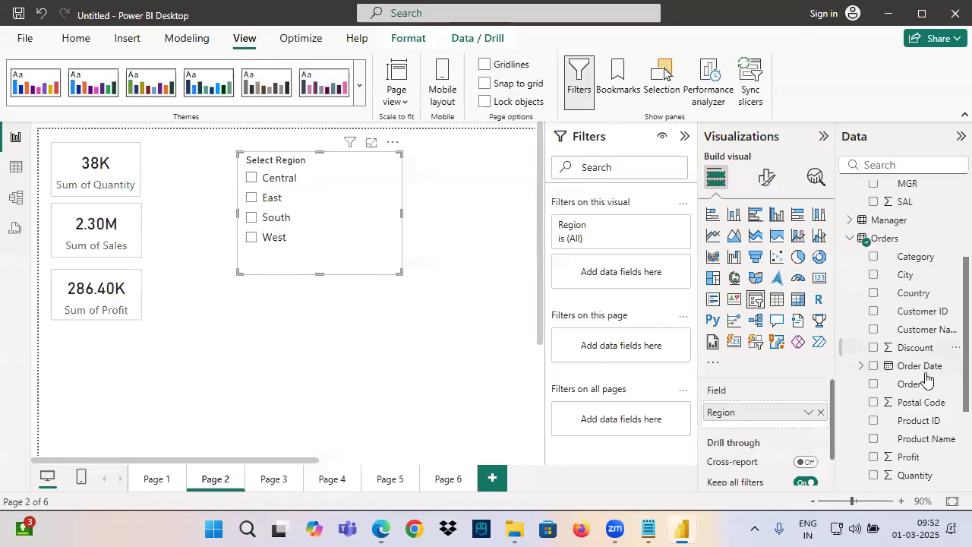
scroll(912, 380, "down", 3)
left_click_drag(912, 348, 638, 351)
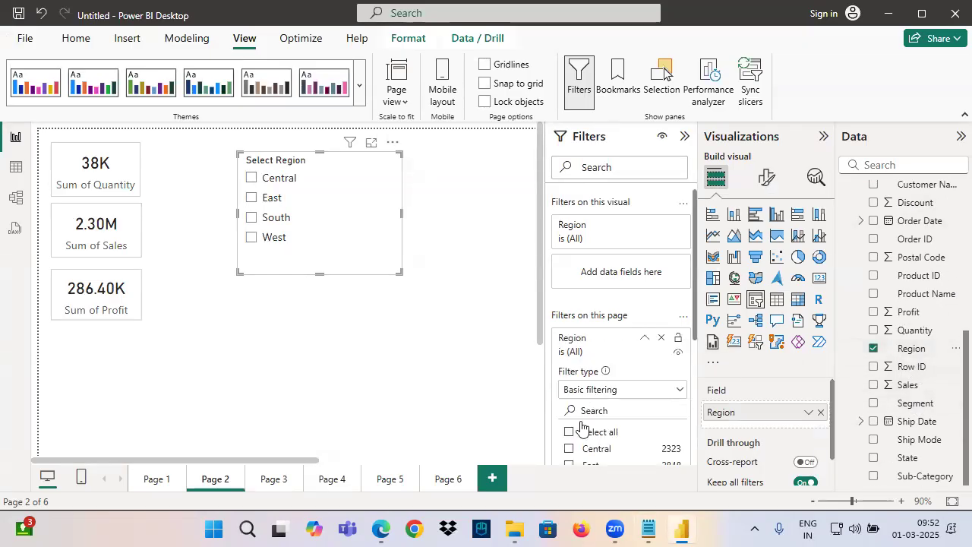
Set the Region page filter to Central, clear it, and select Central in the Region slicer instead
left_click(571, 449)
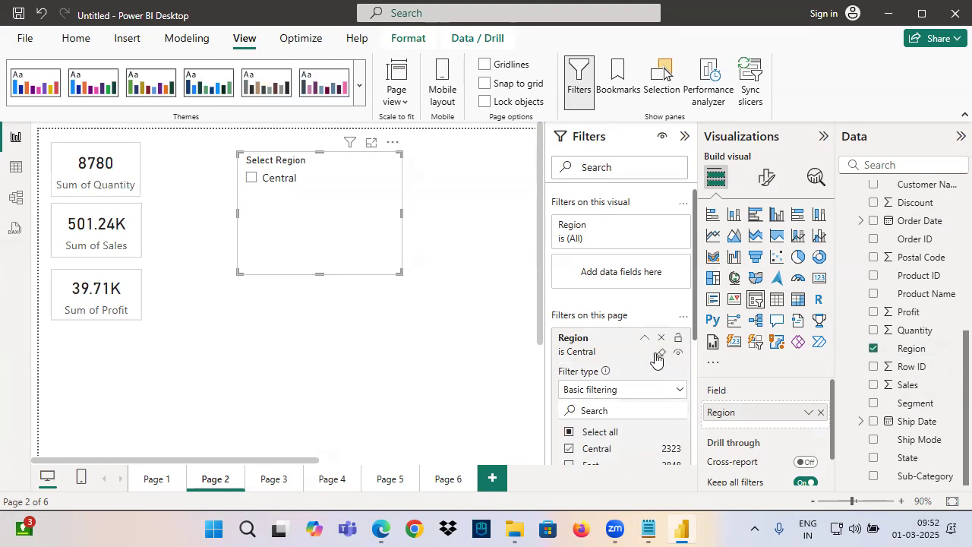
left_click(658, 354)
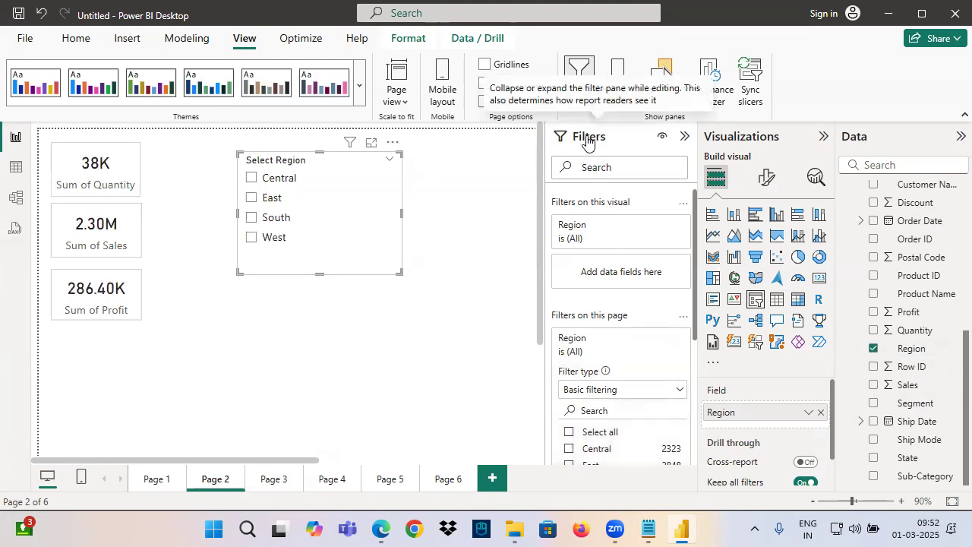
left_click(252, 178)
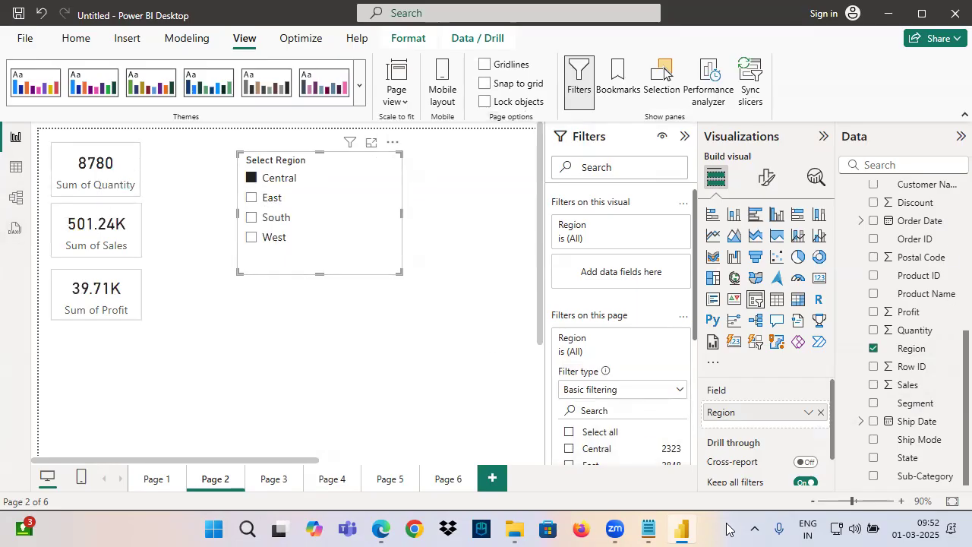
Switch to the Notepad notes and add "Filters are used By Developers" below the line about both filters and slicers
left_click_drag(50, 348, 474, 347)
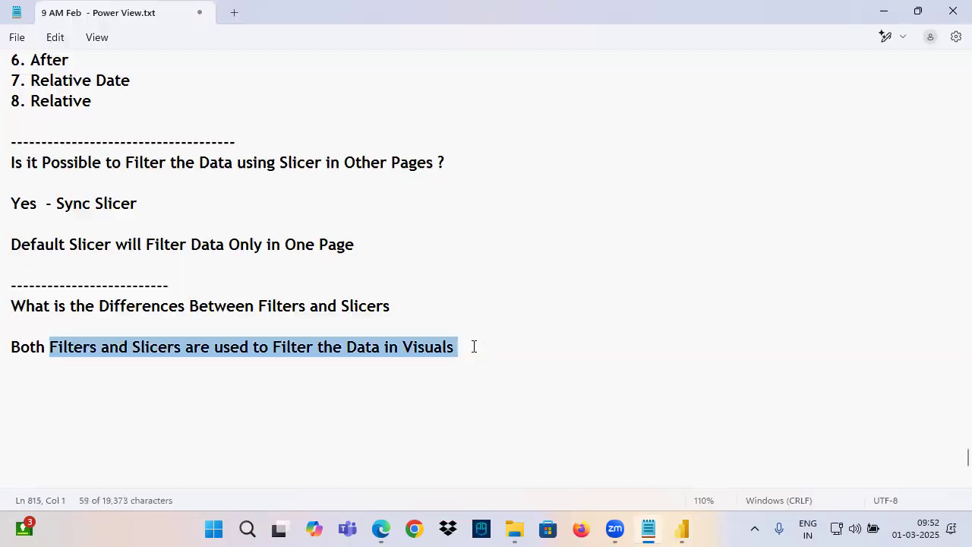
left_click(485, 350)
key("Return")
key("Return")
key("Return")
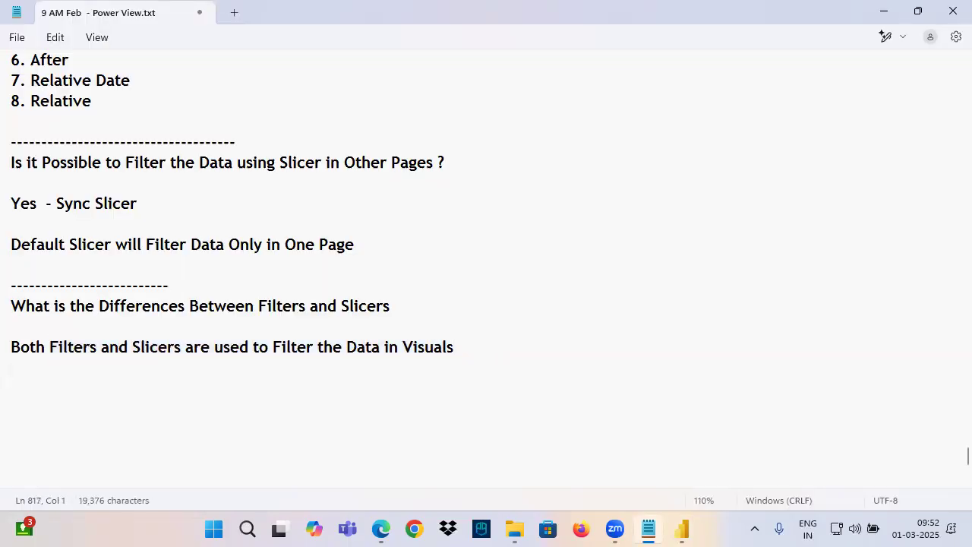
type("Filters are used By Developers")
Leave blank lines below the filters note and write "Slicers are used By Clients"
key("Return")
key("Return")
scroll(488, 260, "down", 5)
key("Return")
key("Return")
type("Slicer")
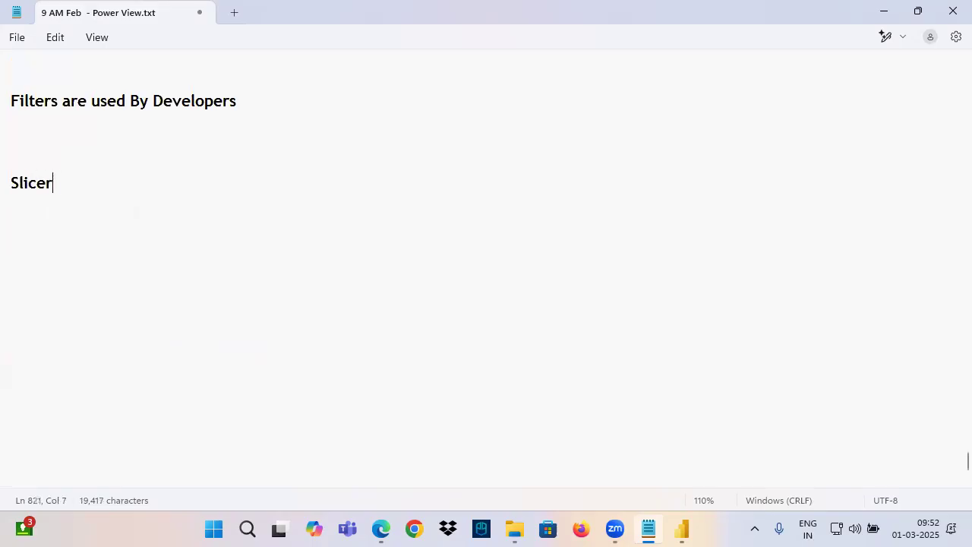
type("s are used")
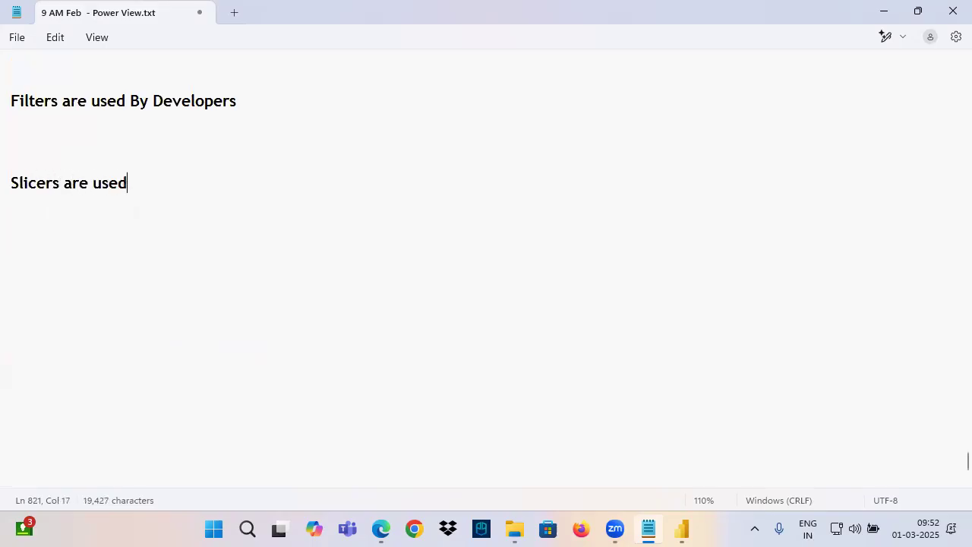
type(" By Clients")
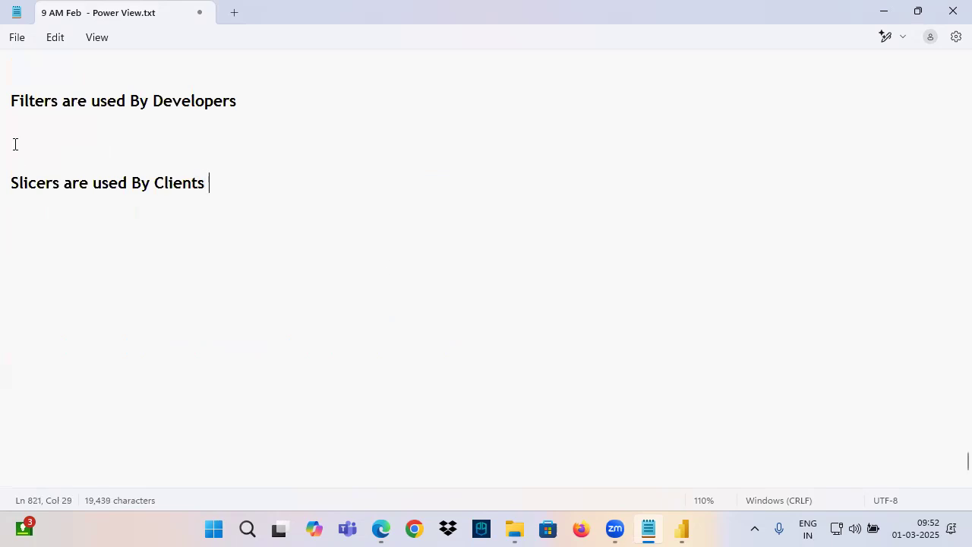
Add "Filters will Hide Data to Clients" directly under the line about filters being used by developers
double_click(35, 101)
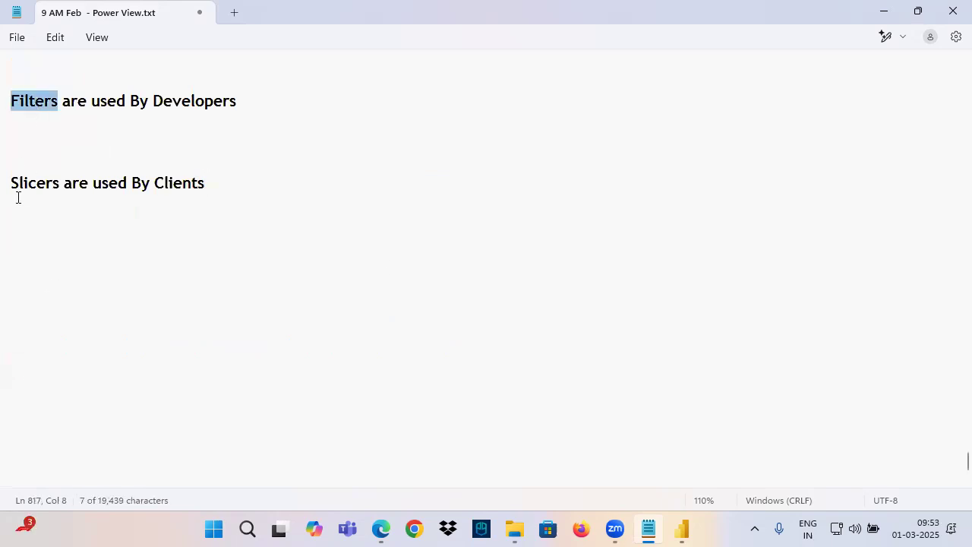
left_click_drag(12, 184, 61, 182)
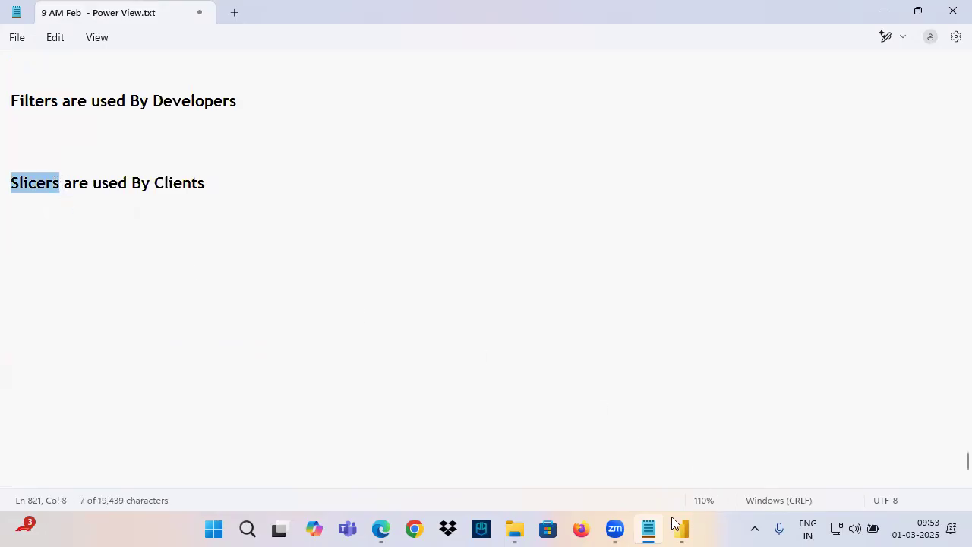
left_click(21, 121)
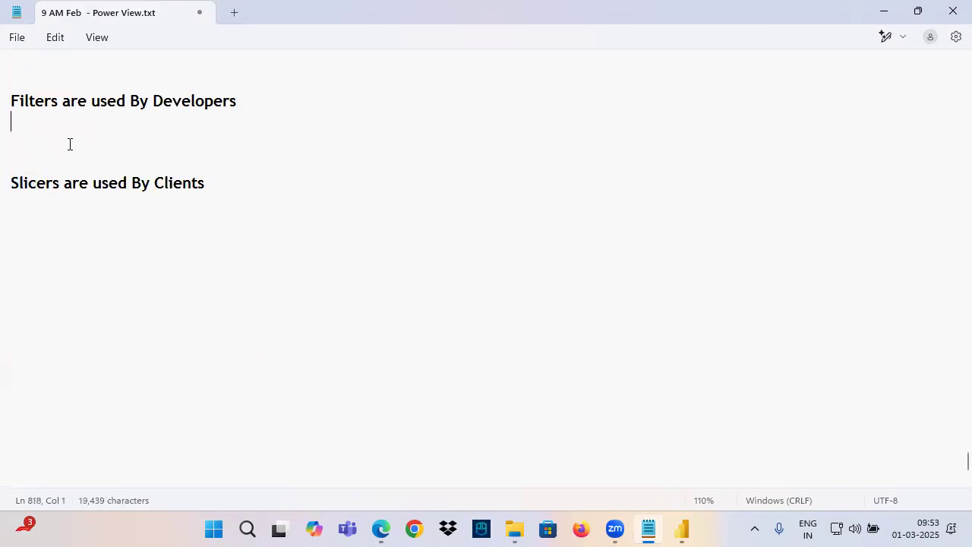
scroll(69, 144, "up", 1)
type("Filt")
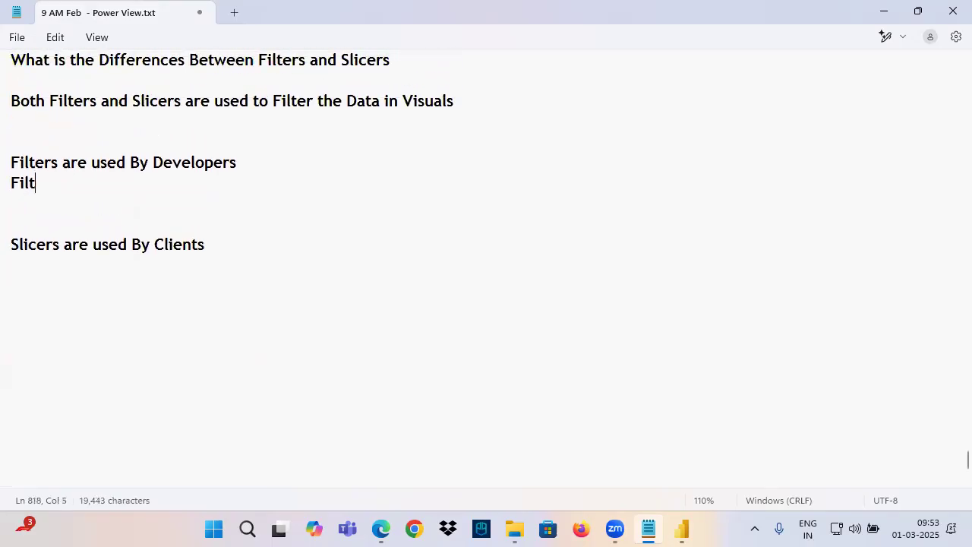
type("er  will")
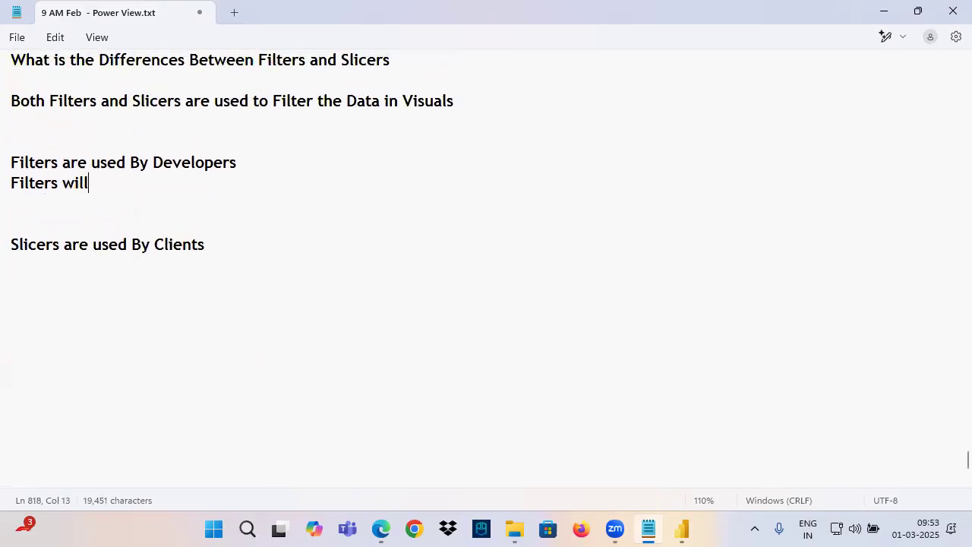
type(" Hide Data")
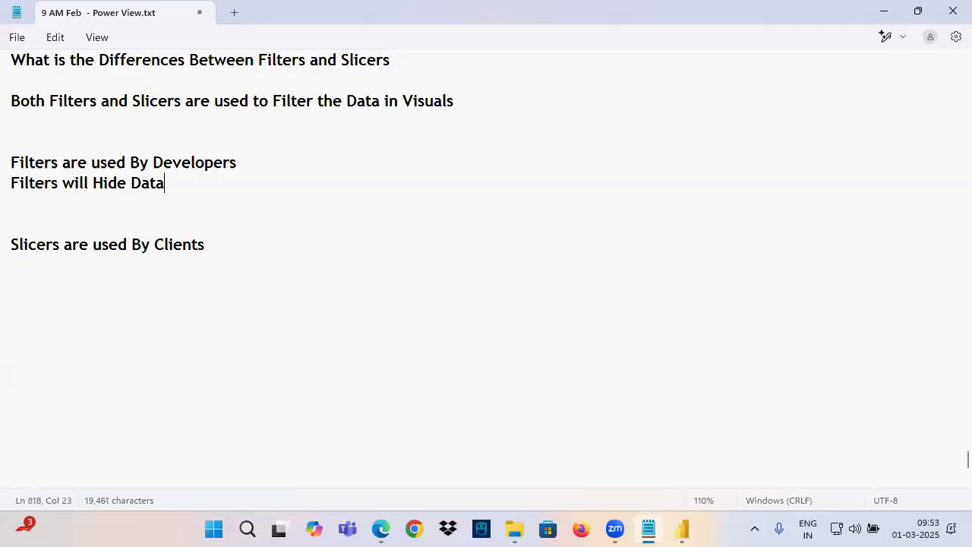
type(" to Clients")
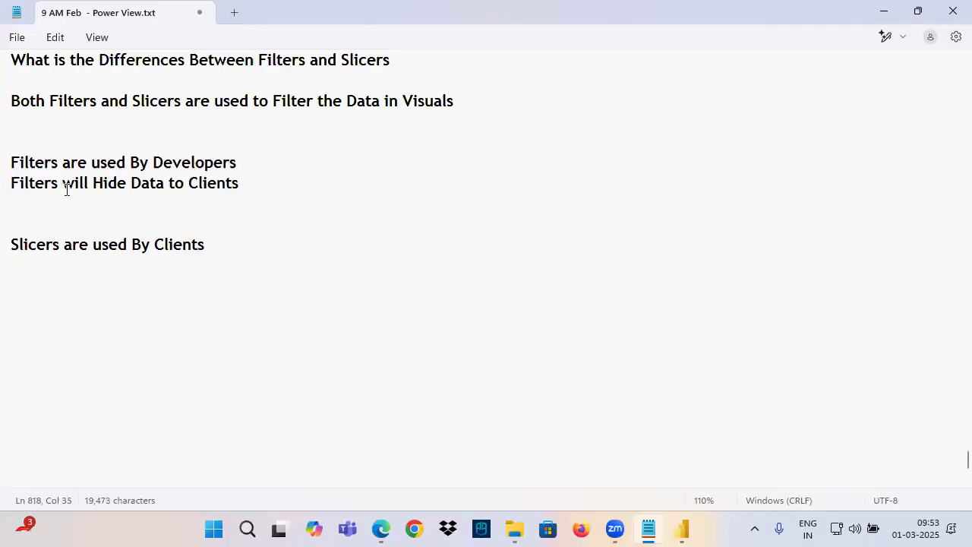
Add "Slicers will Not Hide Data to the Clients" directly under the line about slicers being used by clients
left_click(16, 264)
type("Slicers w")
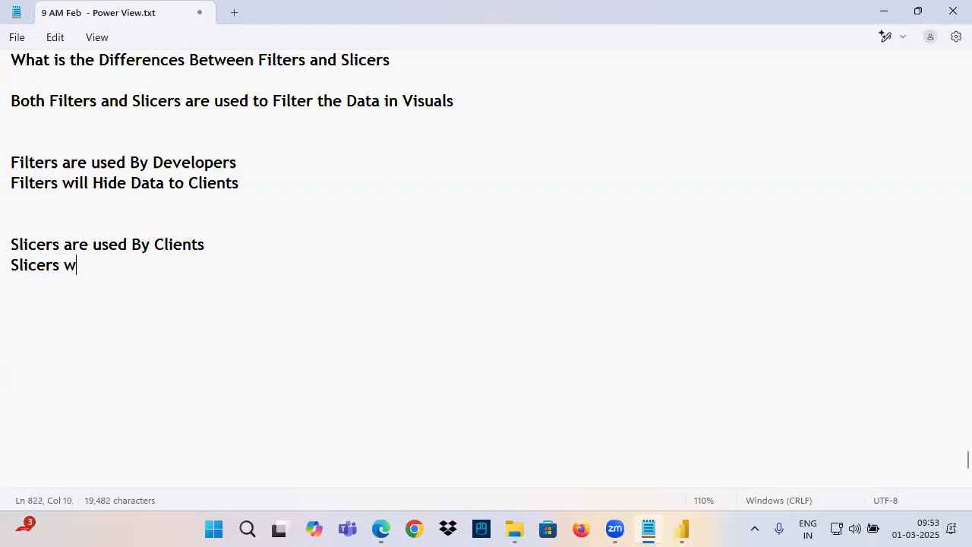
type("ill Not Hide Data to the Clients")
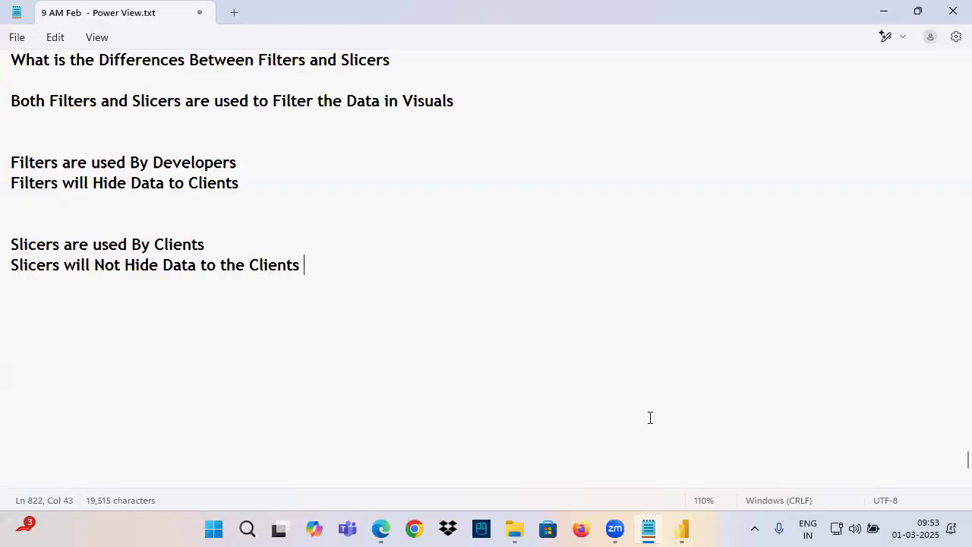
Switch to Power BI Desktop, clear Central in the Region slicer, and mark the report page and Filters heading with red annotations
left_click(684, 529)
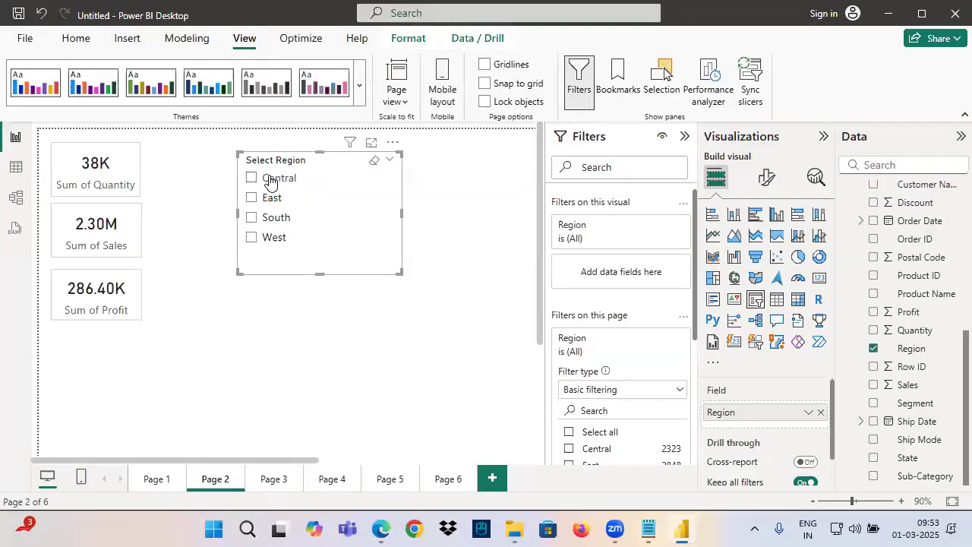
key("ctrl+2")
mouse_move(20, 119)
left_mouse_down()
mouse_move(192, 265)
mouse_move(495, 440)
left_mouse_up()
mouse_move(121, 140)
left_mouse_down()
mouse_move(128, 74)
mouse_move(148, 93)
left_mouse_up()
left_click_drag(117, 52, 93, 78)
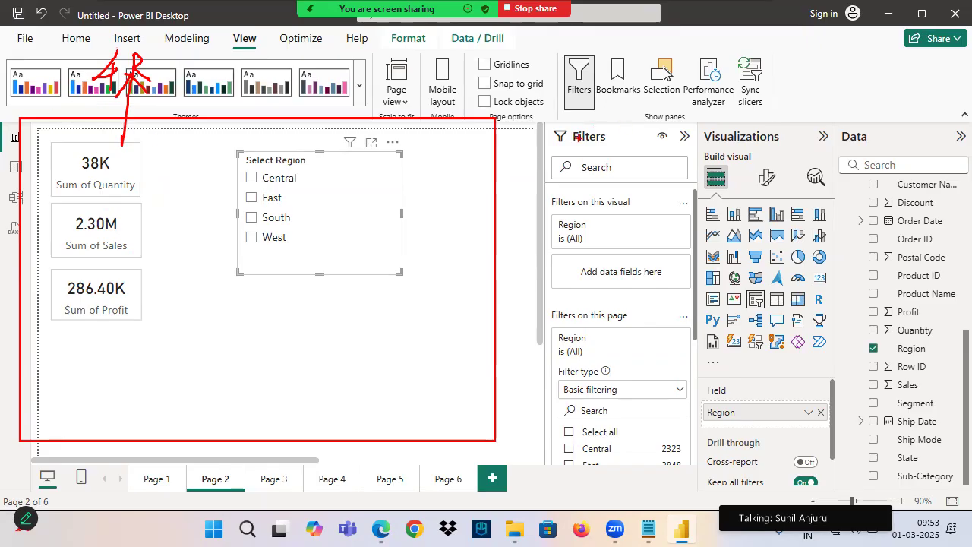
left_click_drag(562, 150, 615, 151)
left_click_drag(582, 103, 587, 126)
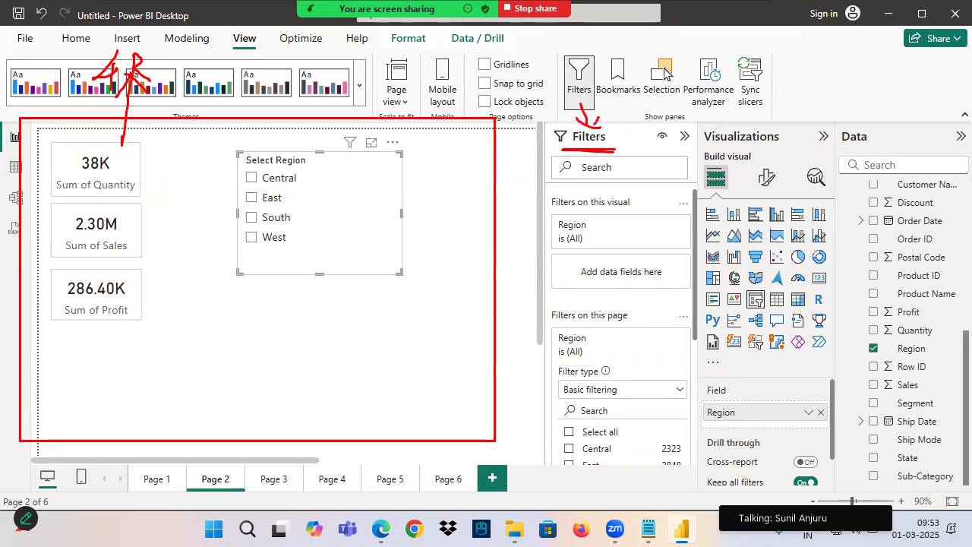
Hide the Filters pane from report readers and briefly outline the pane with a red rectangle
left_click(662, 143)
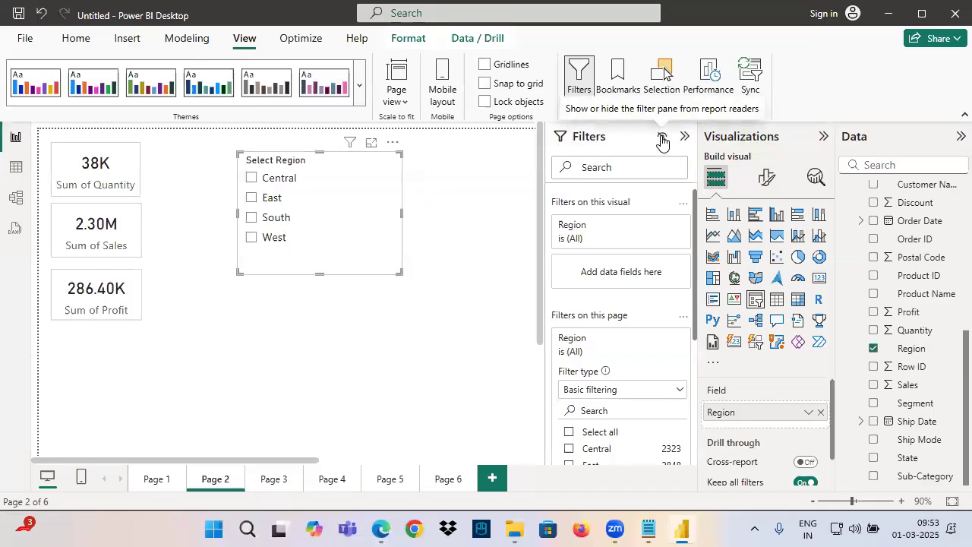
key("ctrl+2")
mouse_move(547, 119)
left_mouse_down()
mouse_move(595, 184)
mouse_move(741, 466)
left_mouse_up()
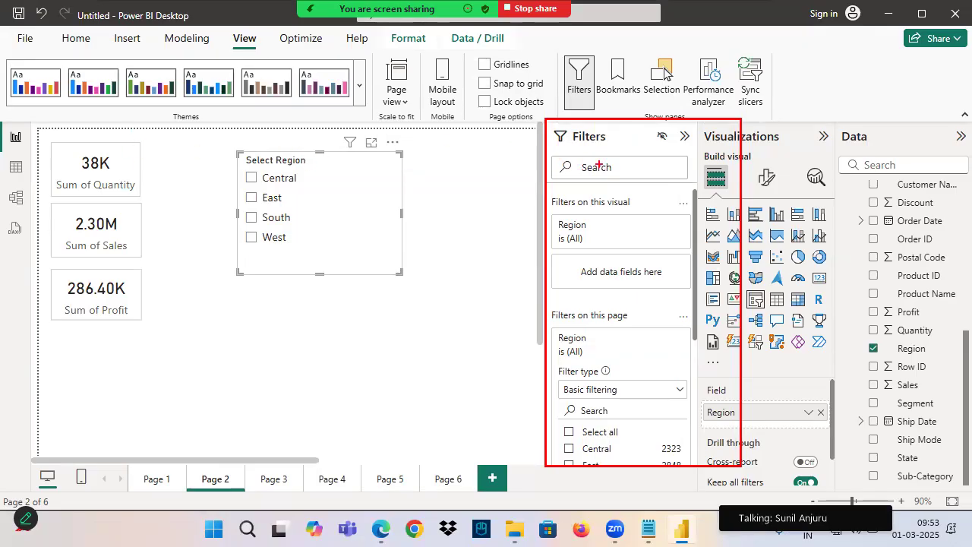
key("Escape")
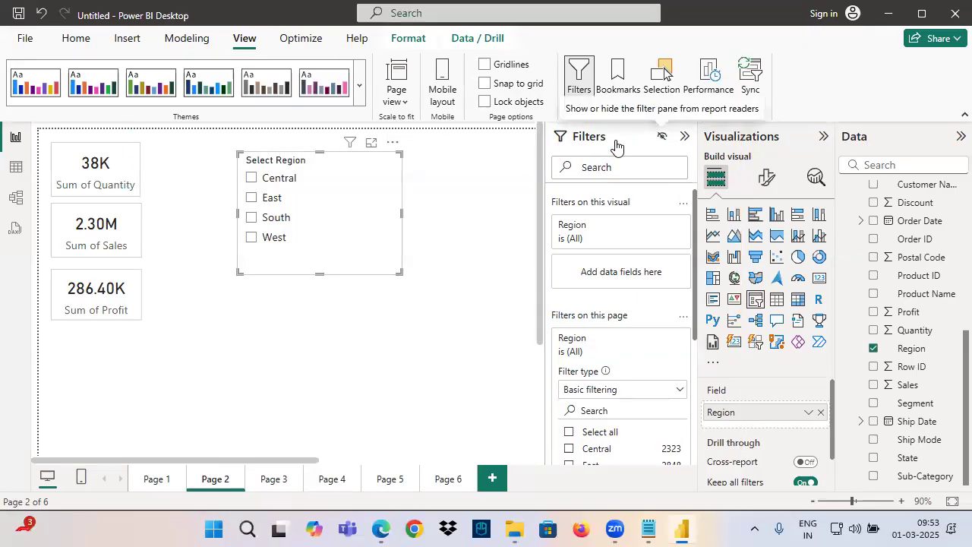
Set the Region filter on this page to Central, collapse its filter card, and annotate "3 Re" beside the visual filters
left_click(595, 450)
left_click(645, 338)
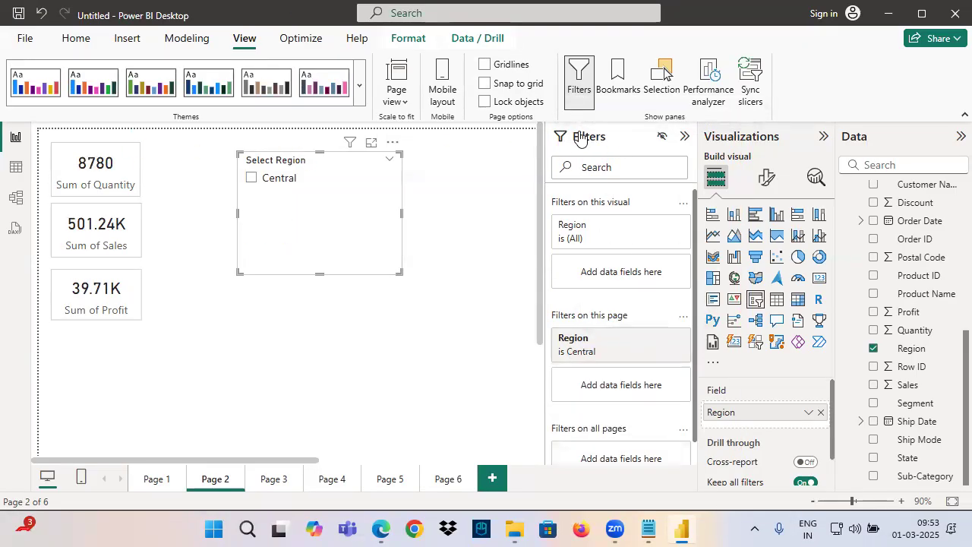
left_click(662, 138)
left_click_drag(654, 203, 660, 247)
left_click_drag(748, 216, 794, 231)
left_click_drag(721, 266, 872, 225)
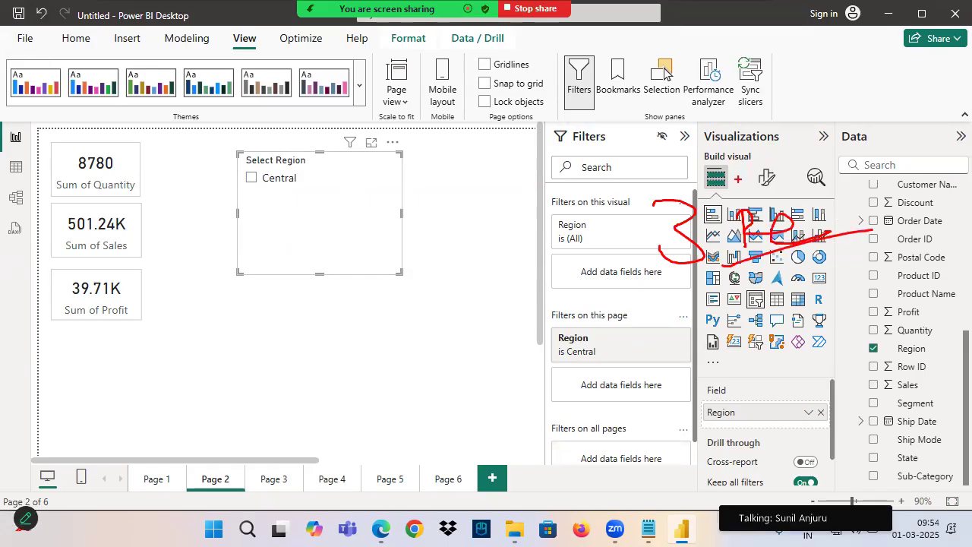
Switch to File Explorer, open the Power BI Architecture document from the 0. Power BI Introduction folder, and select the Power Pivot shape
left_click(648, 529)
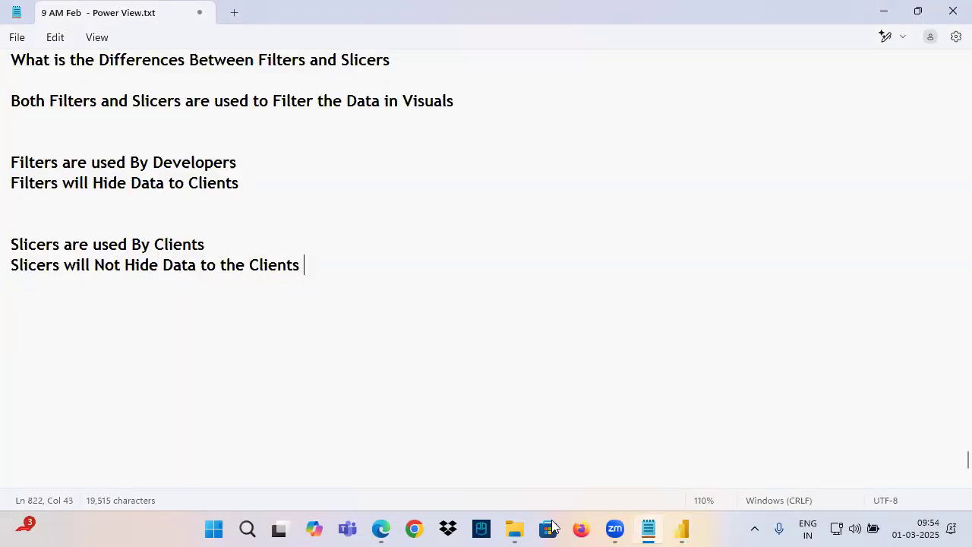
left_click(515, 530)
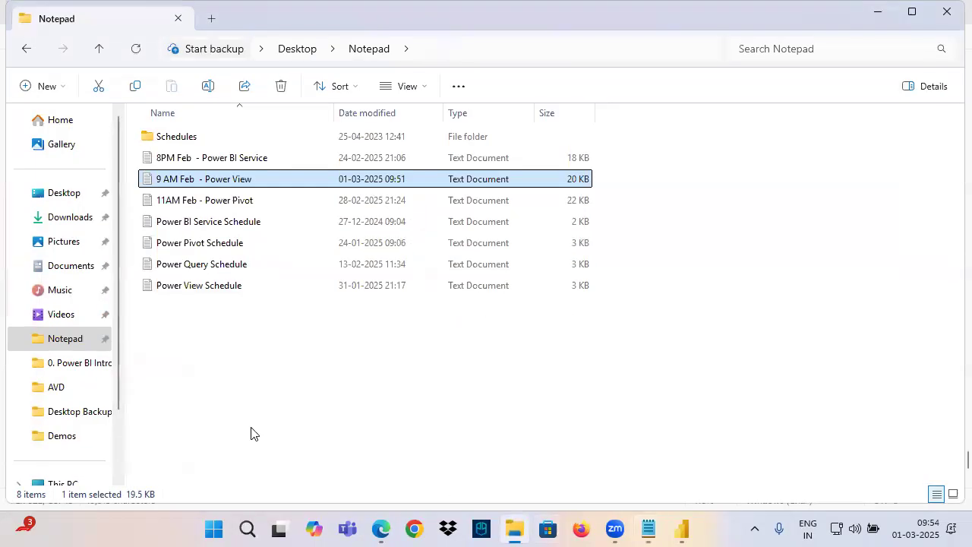
left_click(86, 373)
double_click(205, 291)
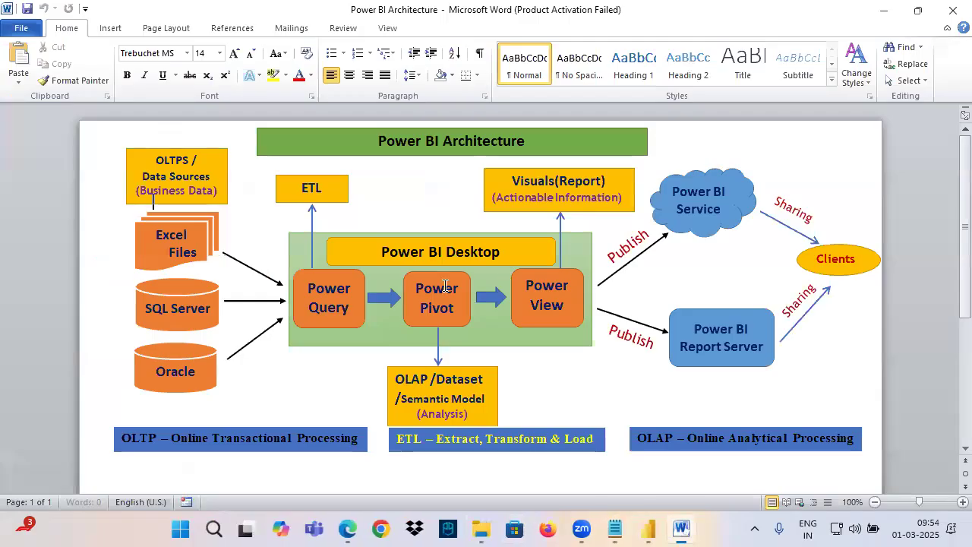
left_click(445, 290)
Annotate "20 Years" below Power Pivot and a circled "2 years" with an arrow from Visuals(Report)
mouse_move(411, 327)
left_mouse_down()
mouse_move(417, 320)
mouse_move(435, 357)
mouse_move(431, 335)
left_mouse_up()
mouse_move(458, 317)
left_mouse_down()
mouse_move(464, 342)
mouse_move(503, 351)
mouse_move(535, 333)
mouse_move(536, 364)
left_mouse_up()
left_click_drag(404, 389, 508, 373)
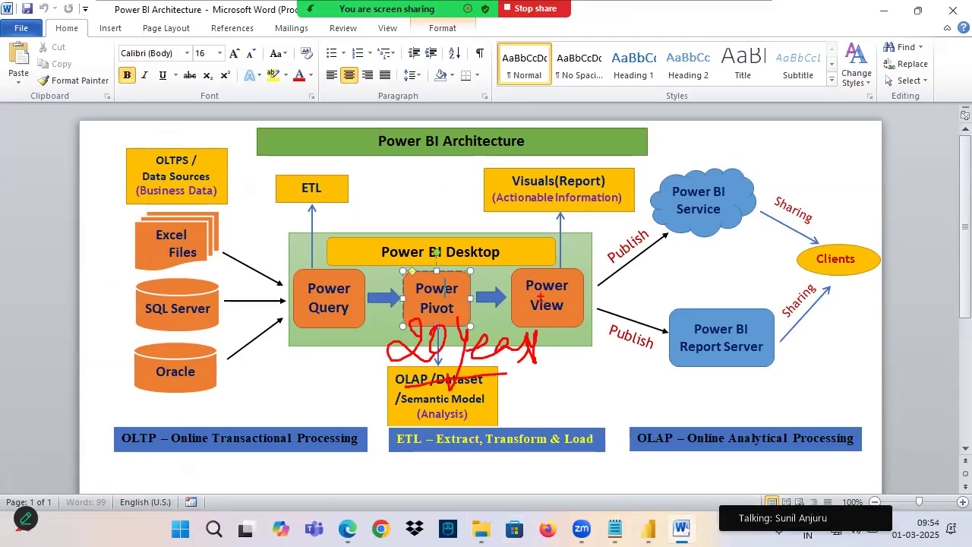
mouse_move(556, 175)
left_mouse_down()
mouse_move(587, 134)
mouse_move(605, 143)
left_mouse_up()
mouse_move(632, 91)
left_mouse_down()
mouse_move(628, 108)
mouse_move(687, 76)
mouse_move(615, 135)
mouse_move(604, 114)
left_mouse_up()
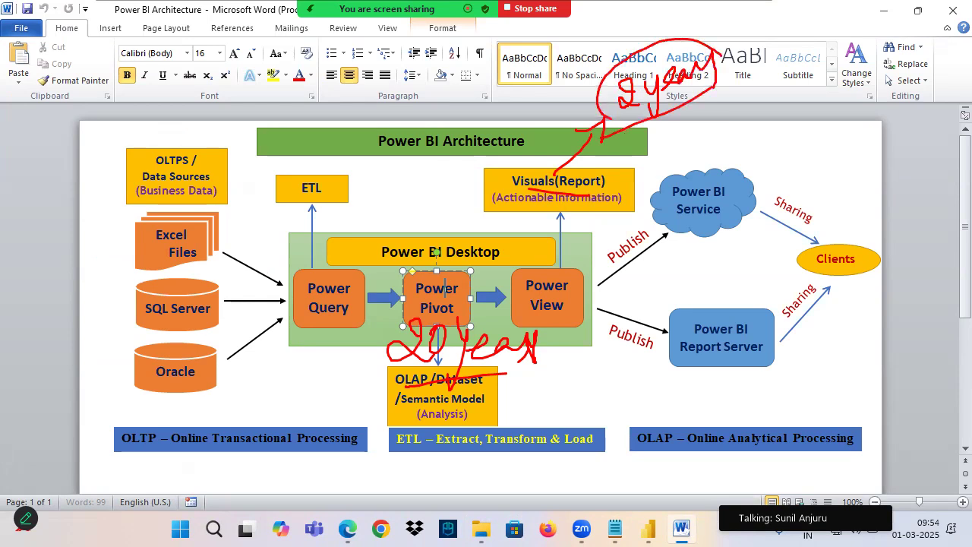
Underline Visuals(Report), circle Power Pivot, re-mark the "2 years" note, and draw over Power View towards Power BI Service
left_click_drag(502, 184, 604, 181)
mouse_move(454, 289)
left_mouse_down()
mouse_move(415, 278)
mouse_move(477, 273)
mouse_move(422, 272)
left_mouse_up()
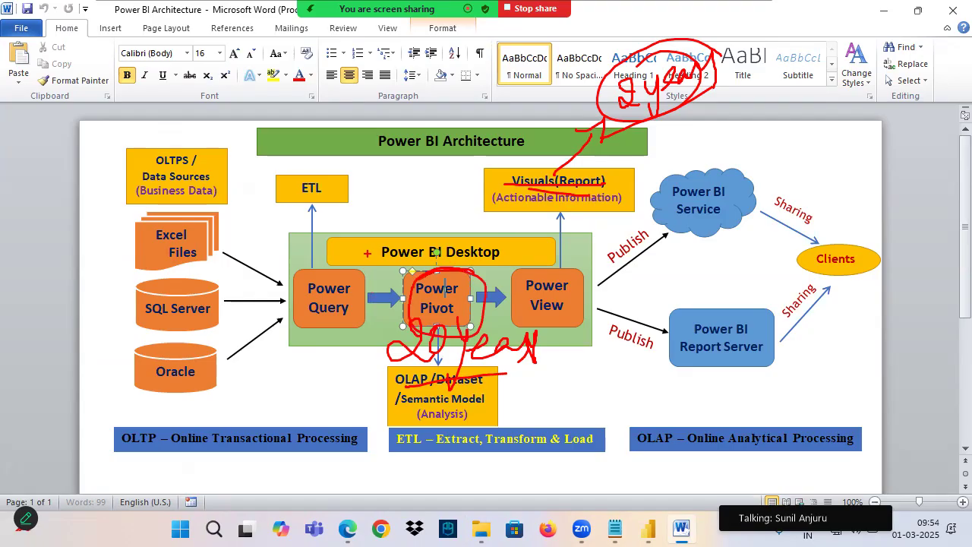
mouse_move(555, 178)
left_mouse_down()
mouse_move(600, 138)
mouse_move(614, 157)
left_mouse_up()
mouse_move(690, 49)
left_mouse_down()
mouse_move(683, 41)
mouse_move(610, 88)
mouse_move(718, 62)
mouse_move(673, 51)
left_mouse_up()
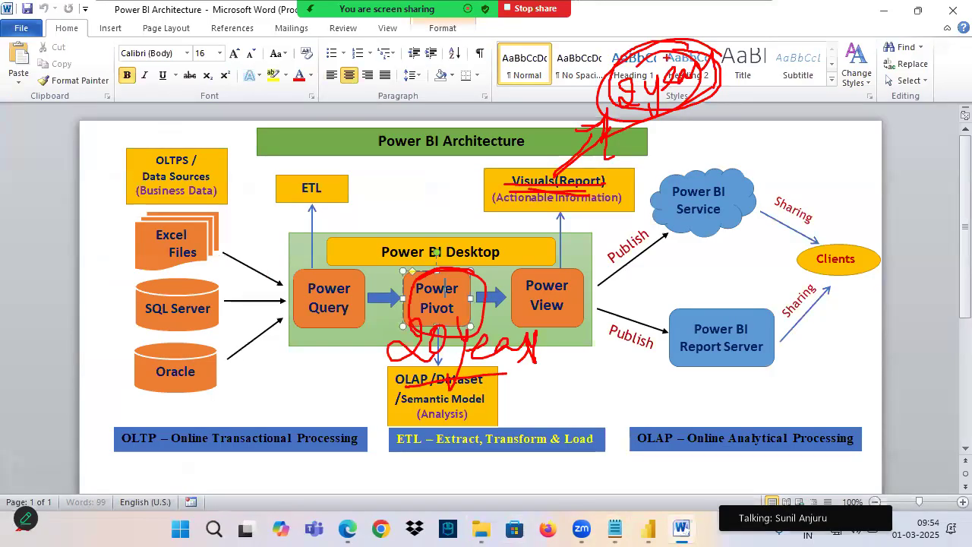
mouse_move(559, 266)
left_mouse_down()
mouse_move(557, 321)
mouse_move(583, 312)
left_mouse_up()
left_click(594, 265)
mouse_move(604, 248)
left_mouse_down()
mouse_move(611, 286)
mouse_move(652, 226)
left_mouse_up()
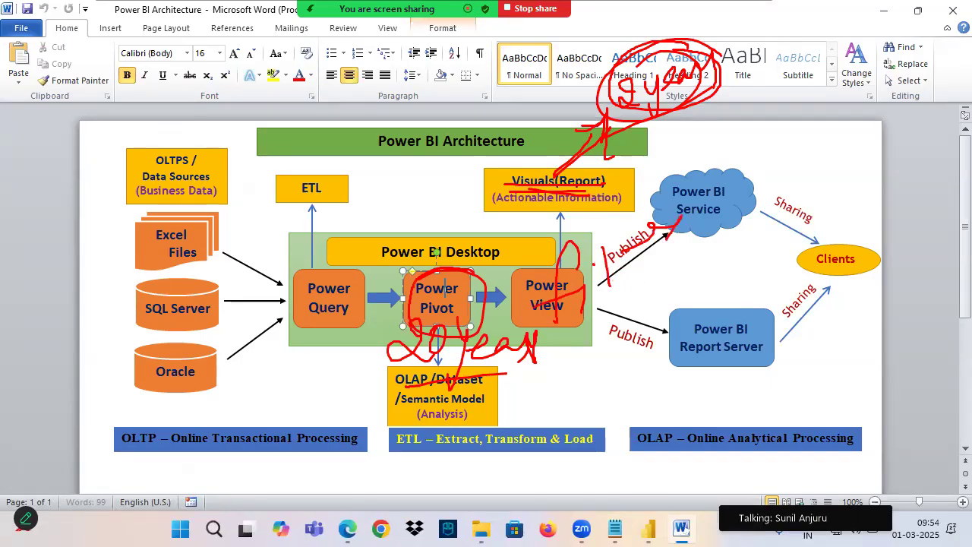
left_click_drag(612, 115, 727, 82)
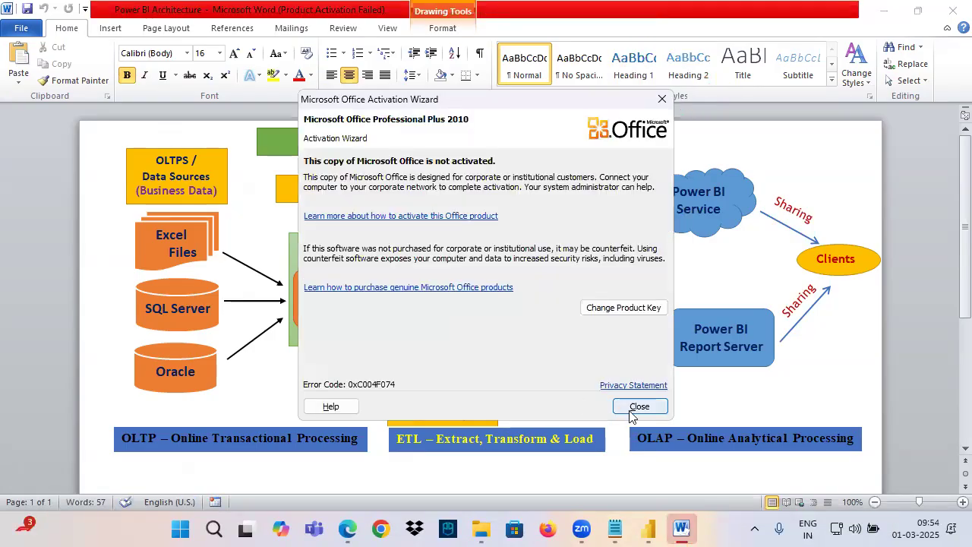
Close the Office activation wizard and redraw the annotations with a 20-year note at Power Pivot and another linked to Visuals(Report)
left_click(634, 410)
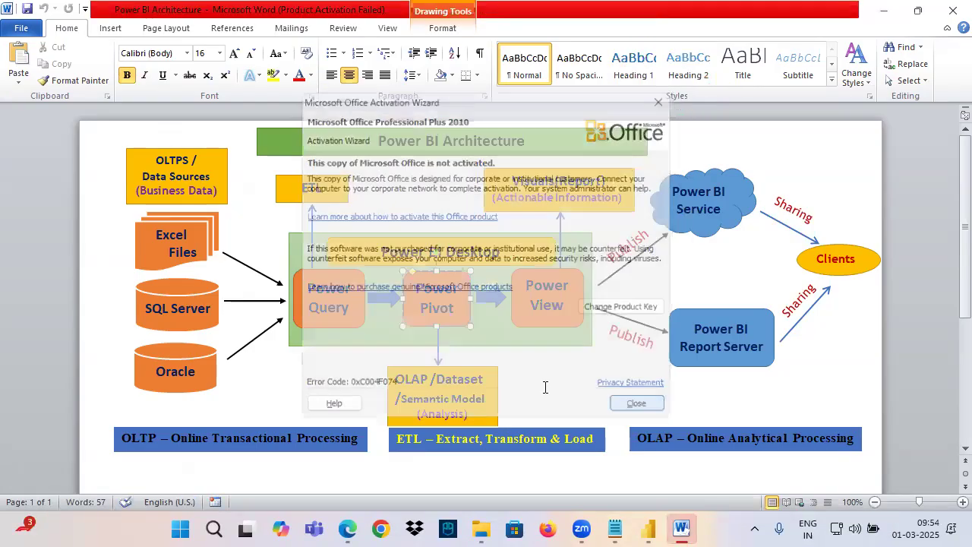
mouse_move(405, 319)
left_mouse_down()
mouse_move(402, 341)
mouse_move(423, 344)
left_mouse_up()
left_click_drag(431, 322, 485, 334)
left_click_drag(408, 362, 487, 337)
mouse_move(475, 267)
left_mouse_down()
mouse_move(596, 174)
mouse_move(508, 190)
mouse_move(579, 102)
left_mouse_up()
mouse_move(632, 86)
left_mouse_down()
mouse_move(659, 107)
mouse_move(667, 76)
mouse_move(700, 114)
left_mouse_up()
mouse_move(696, 82)
left_mouse_down()
mouse_move(769, 75)
mouse_move(647, 122)
left_mouse_up()
left_click_drag(742, 100, 748, 169)
mouse_move(729, 157)
left_mouse_down()
mouse_move(767, 164)
mouse_move(756, 172)
left_mouse_up()
mouse_move(797, 113)
left_mouse_down()
mouse_move(813, 157)
mouse_move(858, 148)
left_mouse_up()
left_click_drag(858, 149, 880, 151)
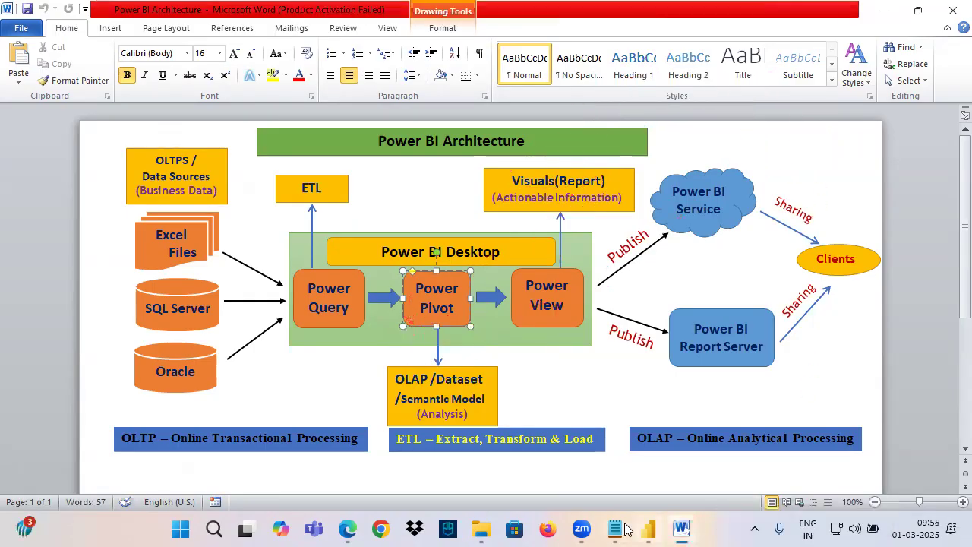
Switch to the Notepad notes and highlight the two lines on filters being used by developers and hiding data
left_click(619, 530)
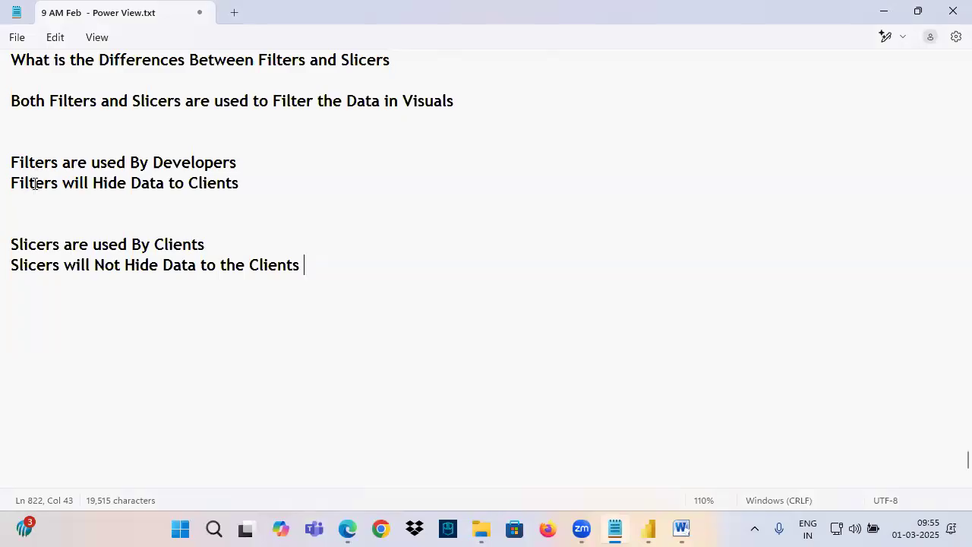
left_click_drag(35, 162, 224, 160)
left_click_drag(103, 183, 240, 185)
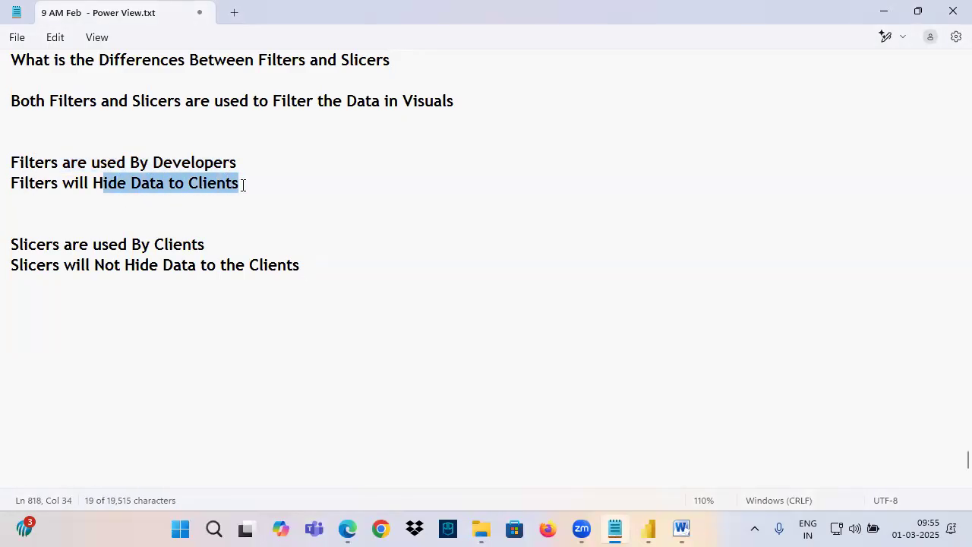
Switch to the Word architecture diagram and handwrite "20 y" at Power Pivot, "2 y" above the underlined Visuals(Report), and a circled "18"
left_click_drag(93, 183, 251, 187)
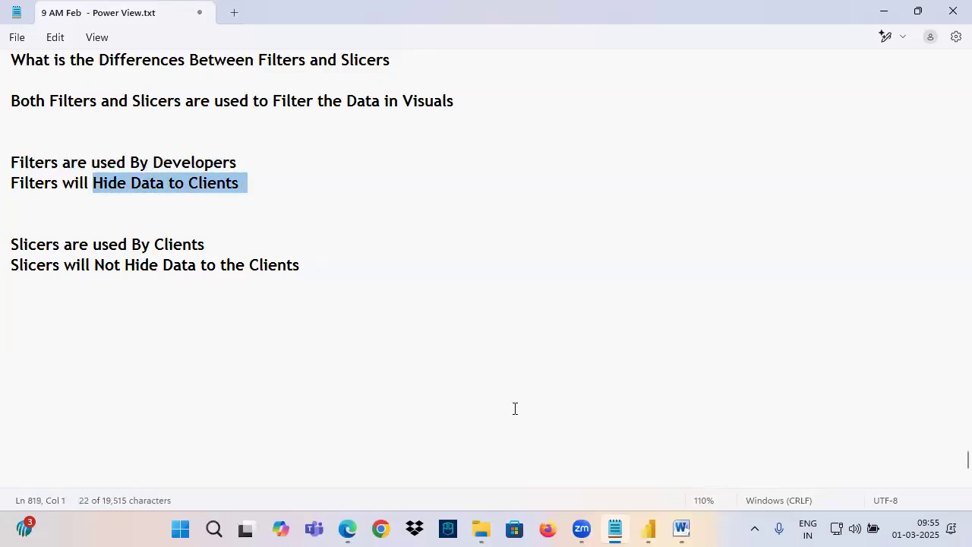
left_click(682, 529)
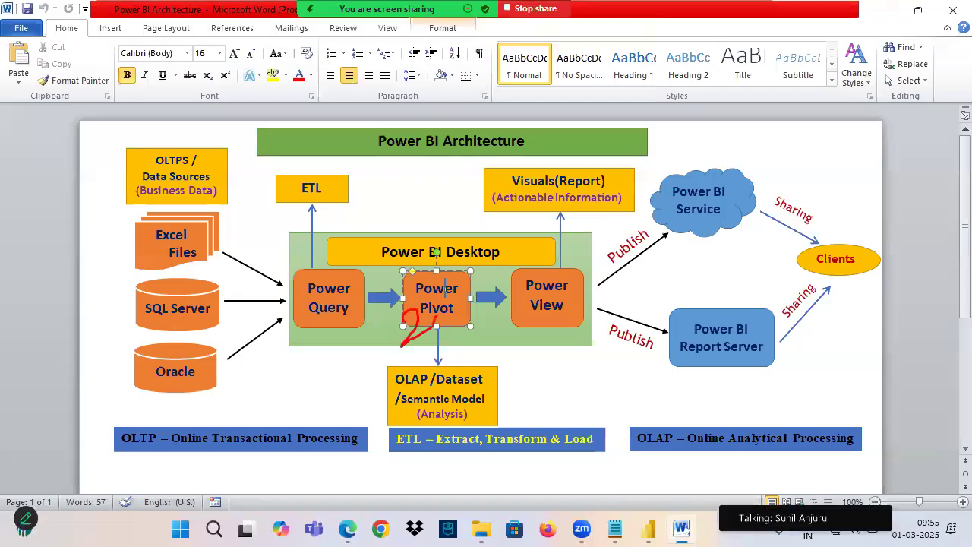
left_click_drag(464, 306, 473, 341)
left_click_drag(528, 196, 606, 190)
left_click_drag(571, 146, 552, 166)
left_click_drag(604, 139, 614, 160)
mouse_move(447, 234)
left_mouse_down()
mouse_move(447, 272)
mouse_move(459, 260)
mouse_move(392, 230)
left_mouse_up()
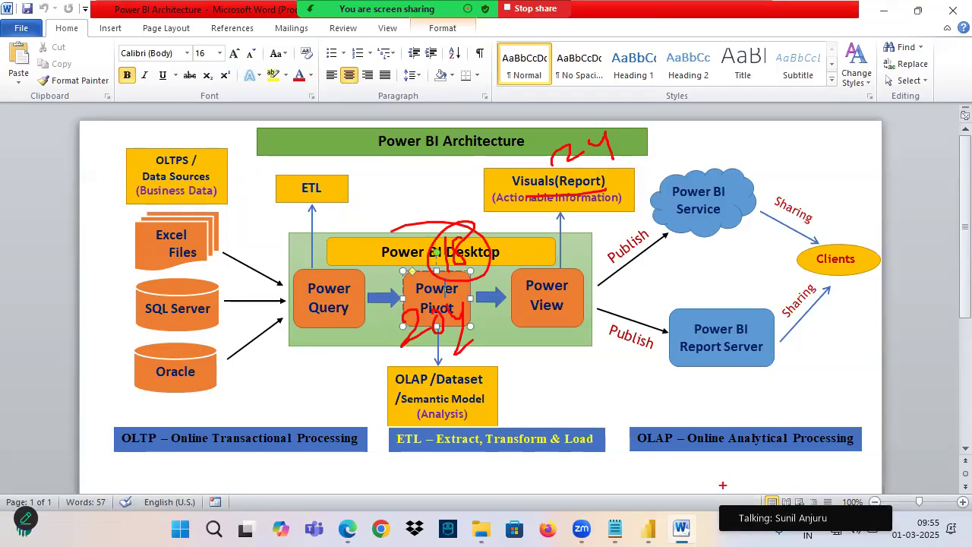
Return to the Notepad notes and highlight the lines about filters, followed by the lines about slicers being used by clients
key("alt+Tab")
left_click_drag(31, 162, 277, 200)
left_click(650, 529)
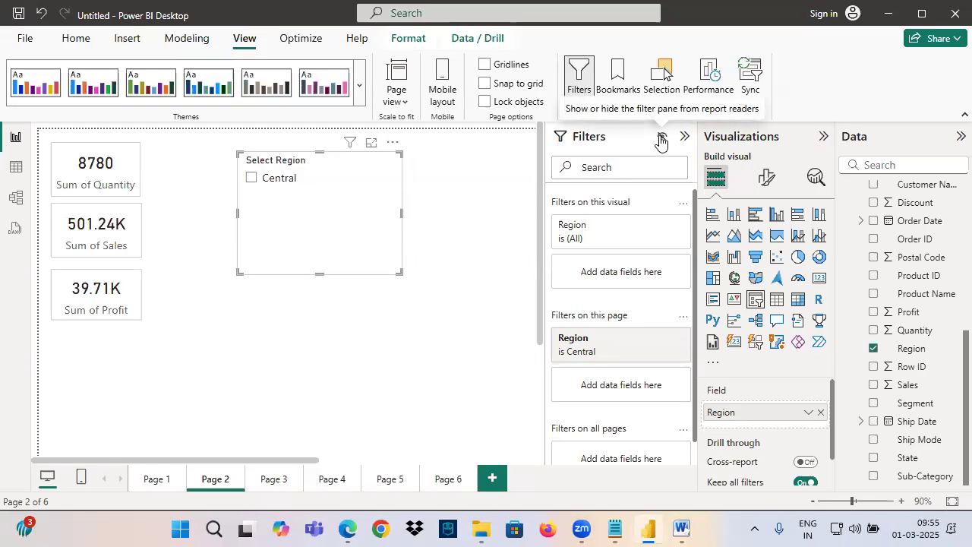
left_click(616, 530)
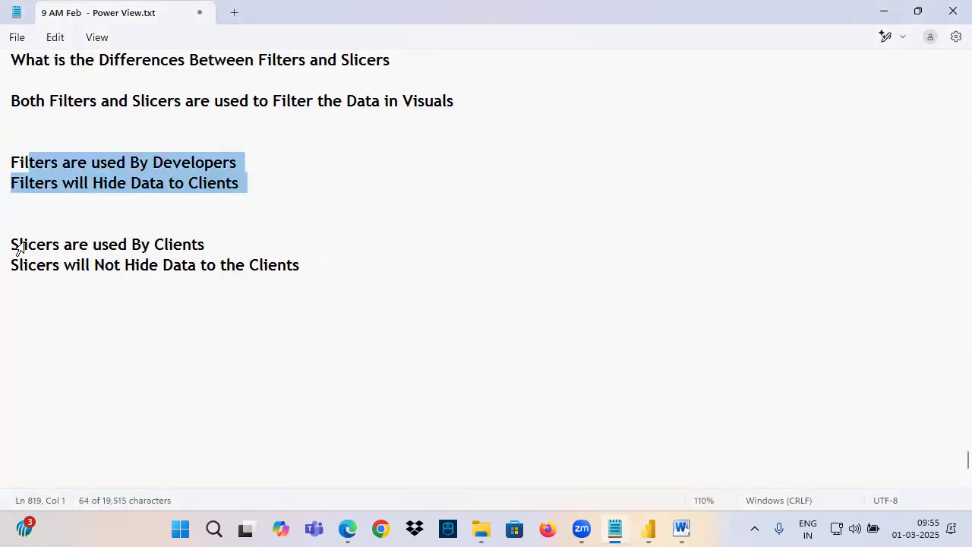
left_click_drag(41, 243, 307, 293)
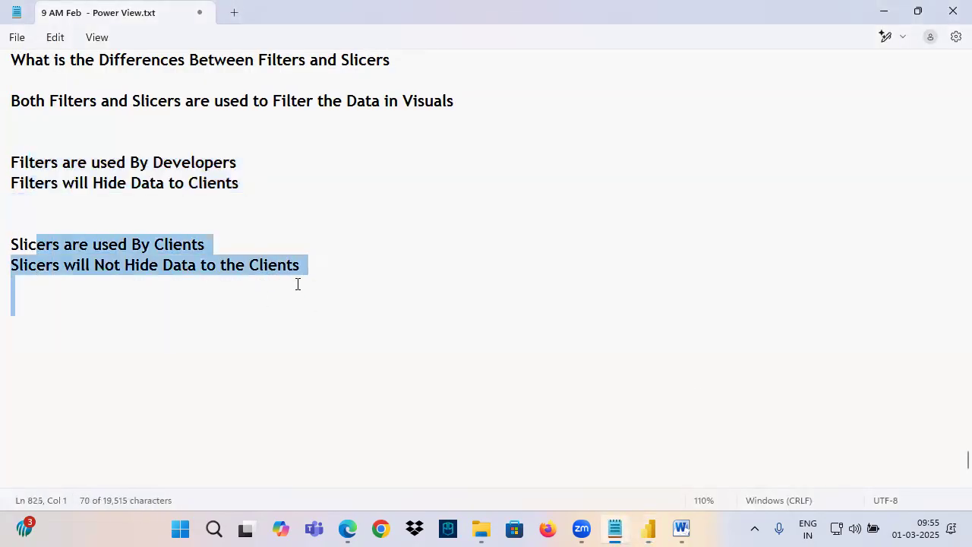
left_click_drag(28, 245, 174, 259)
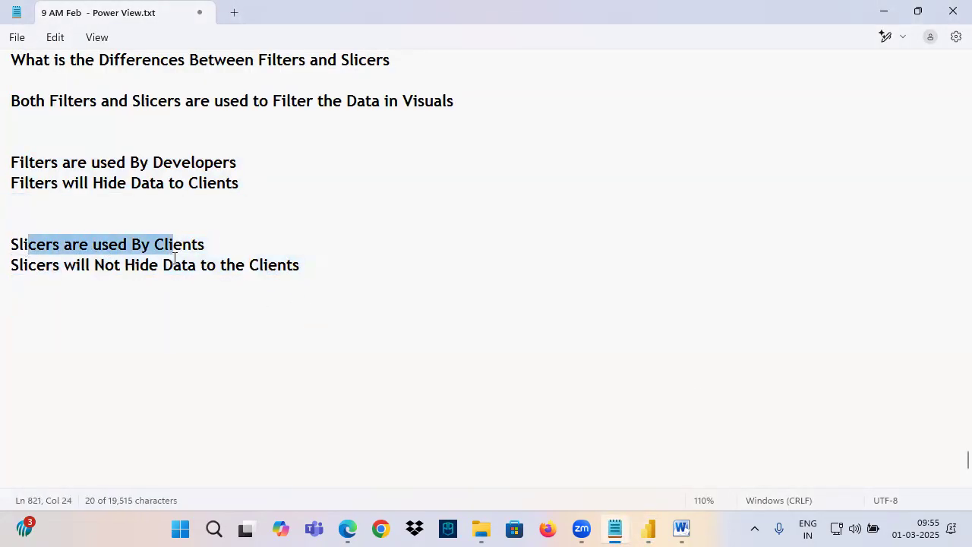
left_click(210, 246)
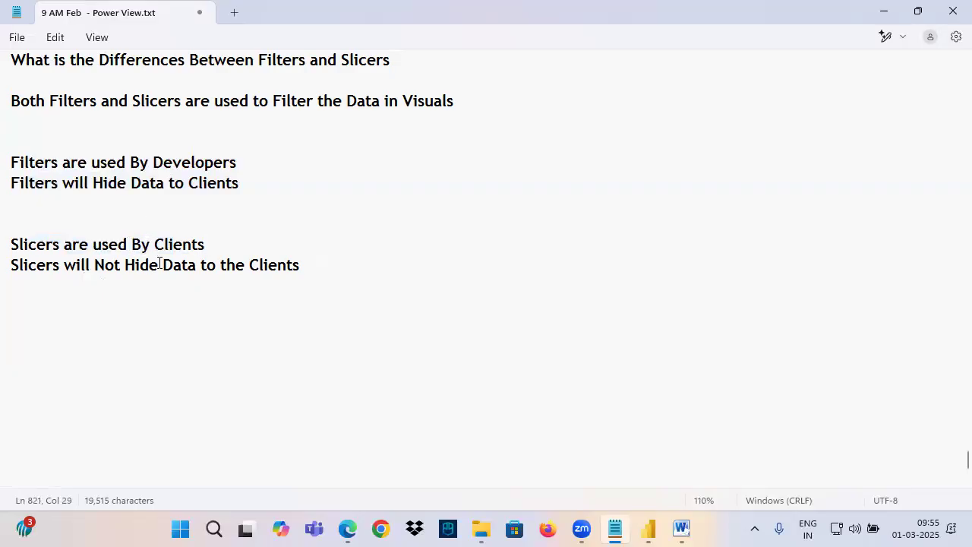
left_click_drag(60, 244, 191, 246)
Add the line "for Better Understanding of Data" below "Slicers are used By Clients"
left_click(228, 247)
key("Return")
type("for Better Under")
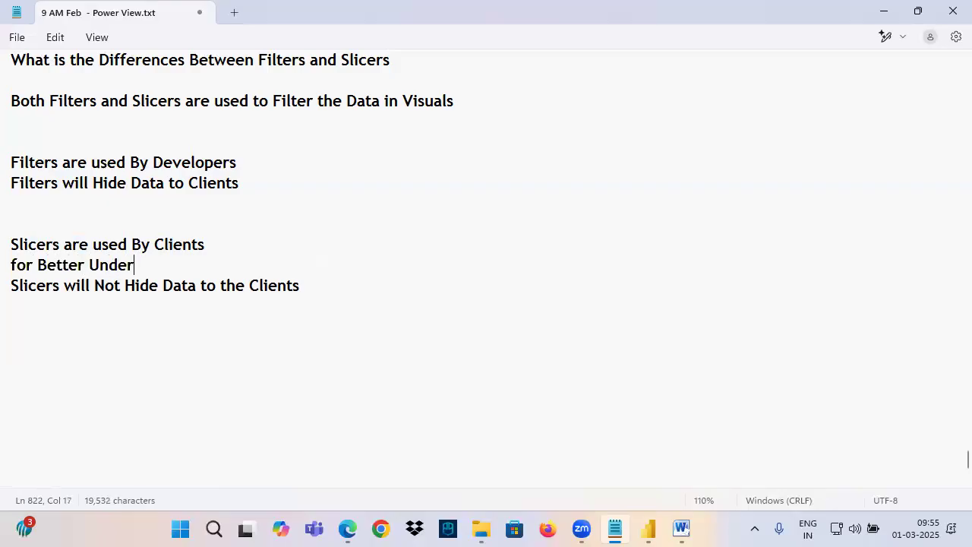
type("standi")
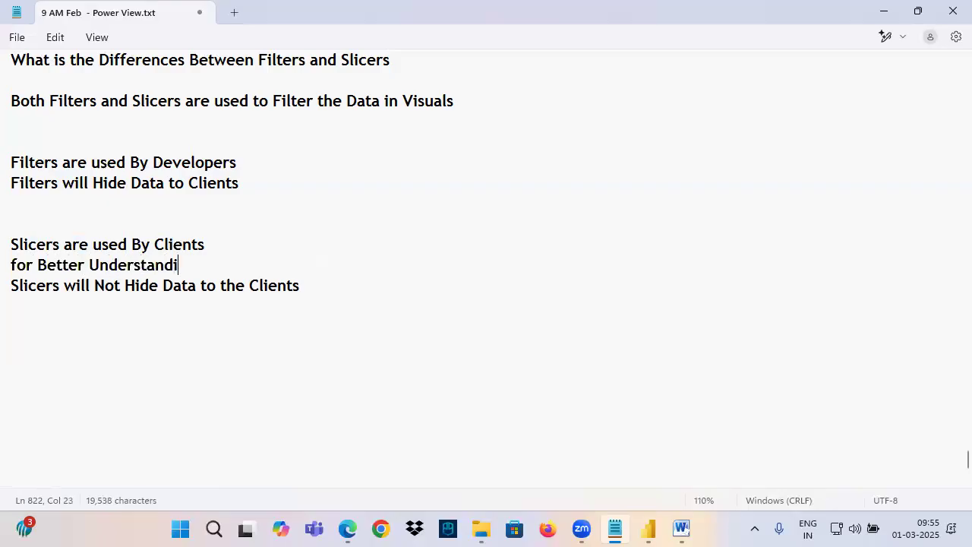
type("ng of Data")
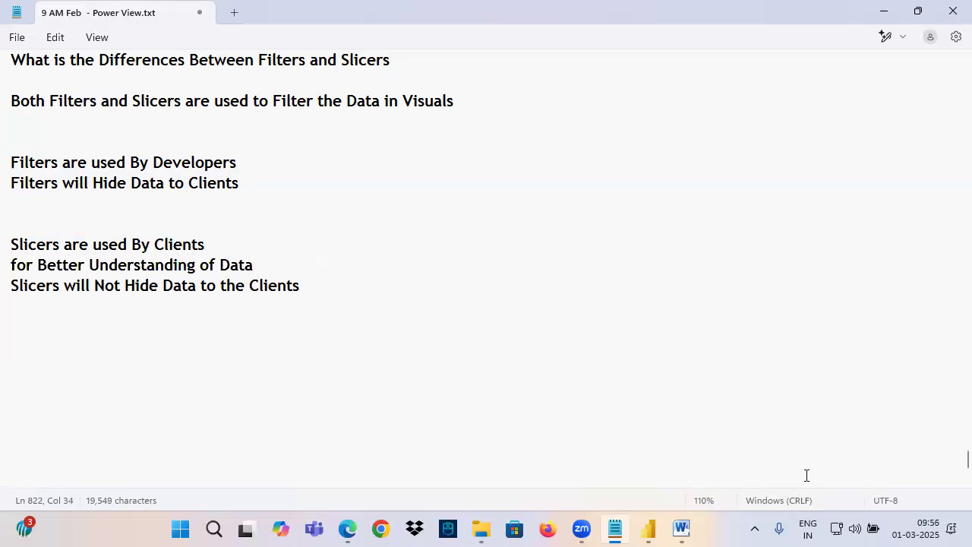
Switch to Power BI Desktop and clear the Region filter applied to Page 2
left_click(648, 530)
left_click(152, 326)
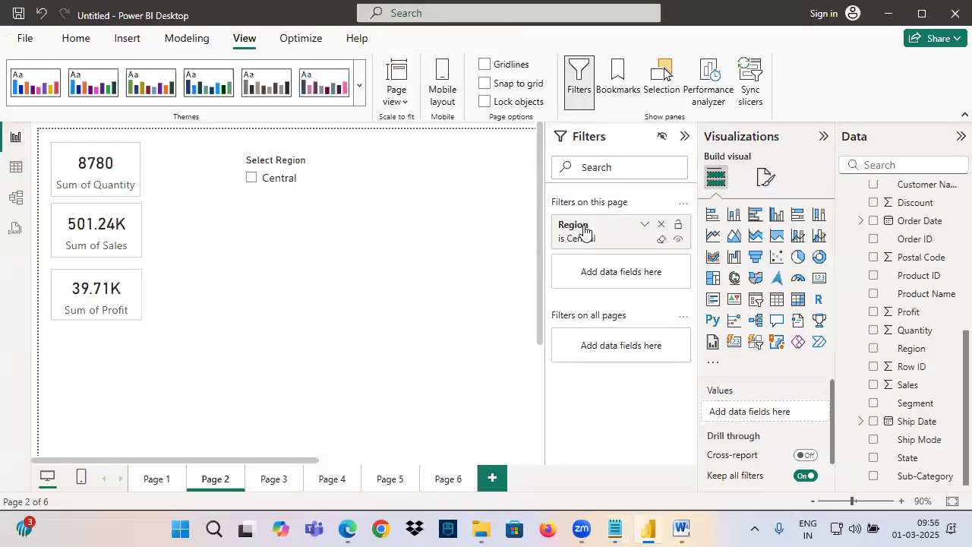
left_click(663, 245)
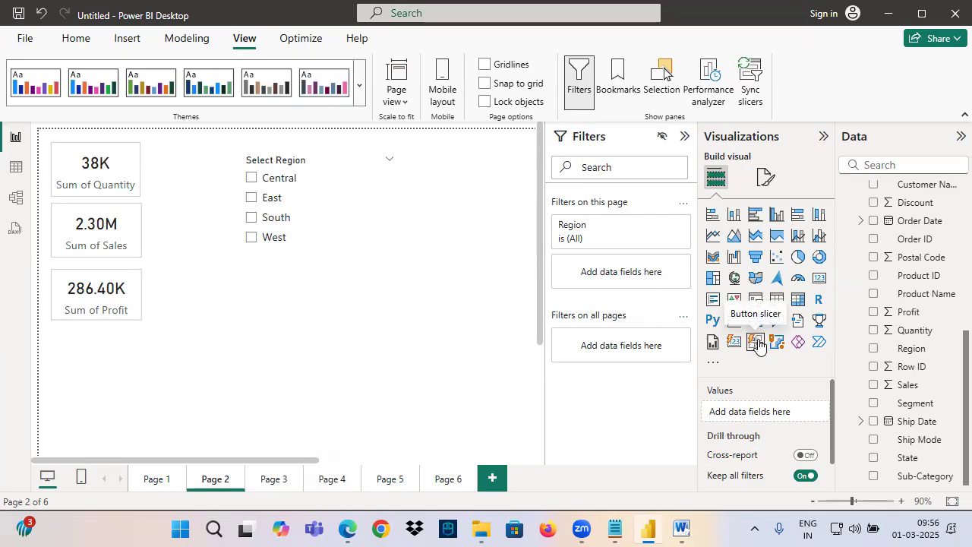
Switch to Notepad and add a dashed separator with a "Button Slicer" heading below the slicer notes
left_click(615, 530)
left_click(28, 342)
type("----------------")
key("Return")
scroll(78, 337, "down", 5)
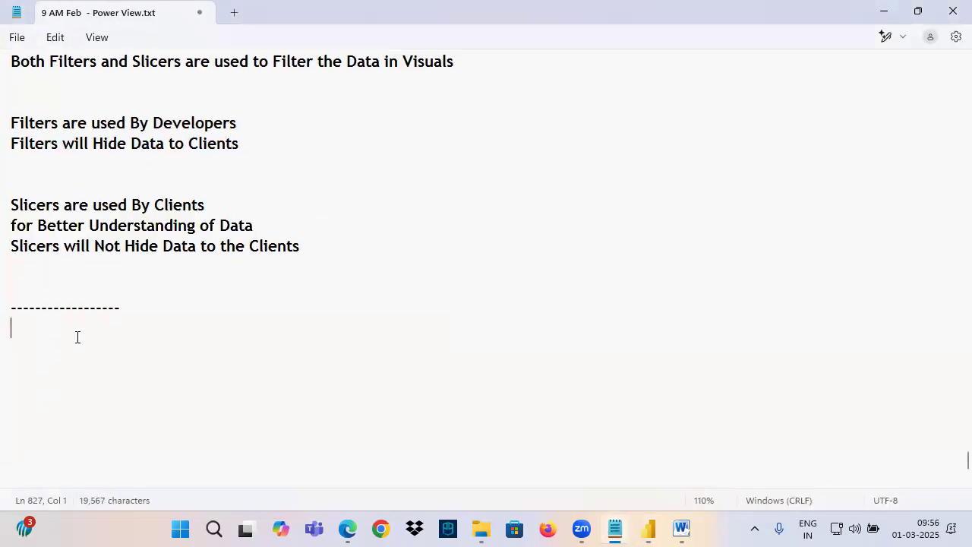
type("But")
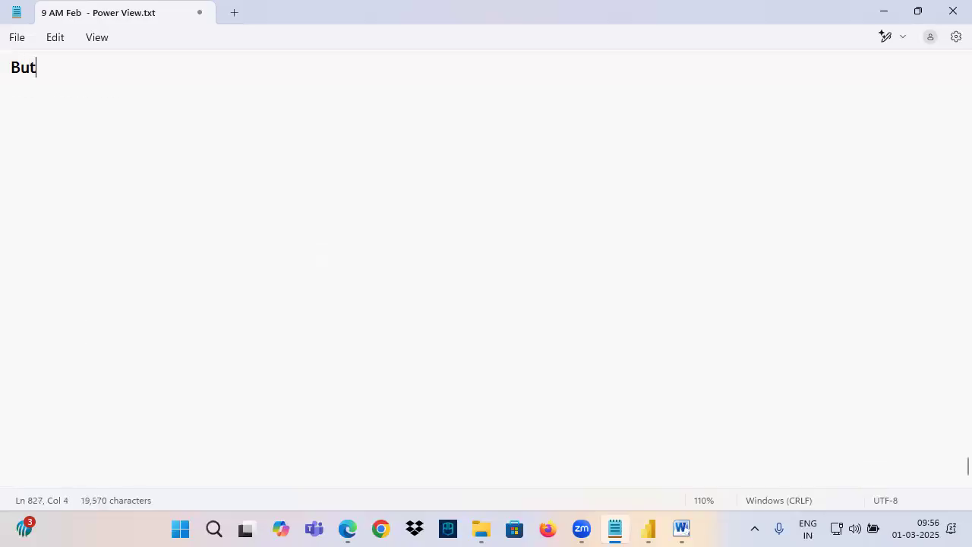
type("ton Slicer")
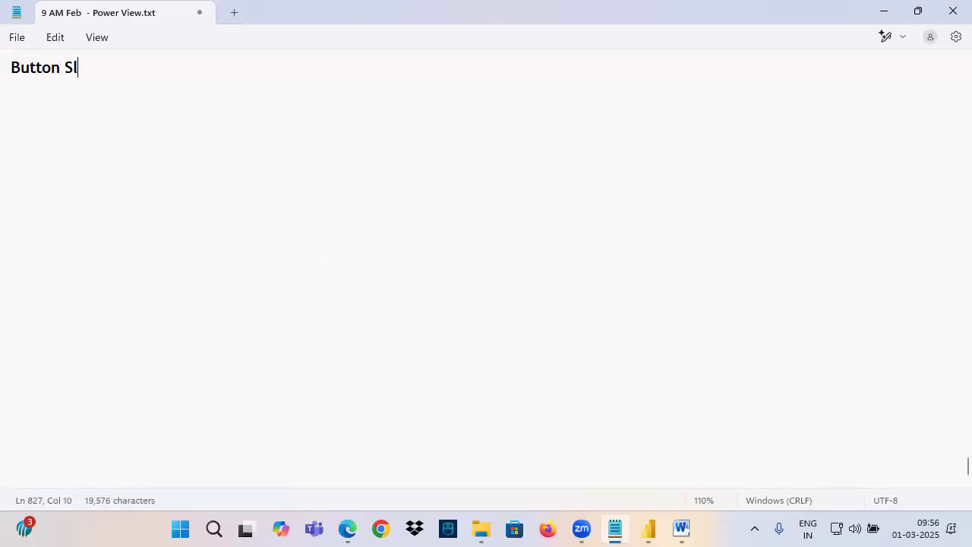
scroll(89, 345, "up", 2)
left_click_drag(11, 191, 135, 204)
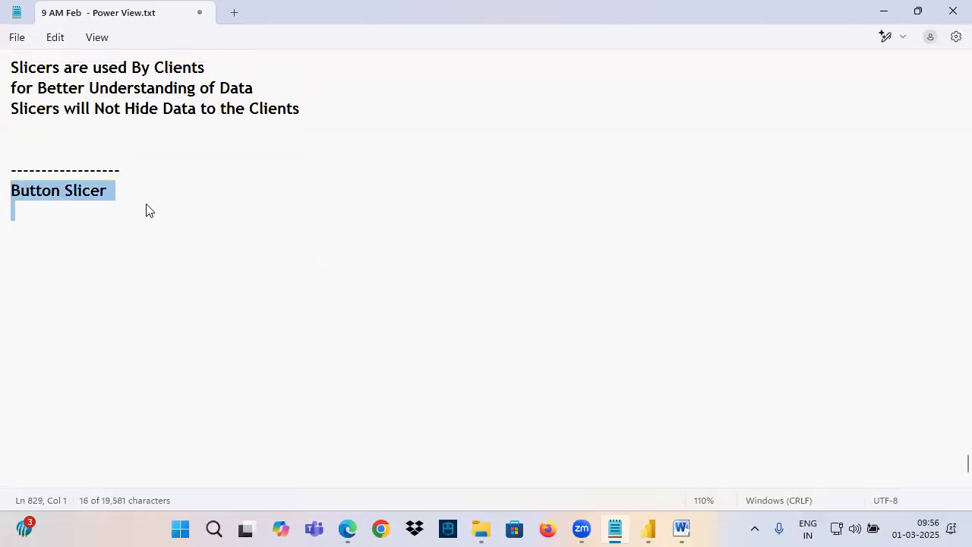
scroll(146, 211, "up", 12)
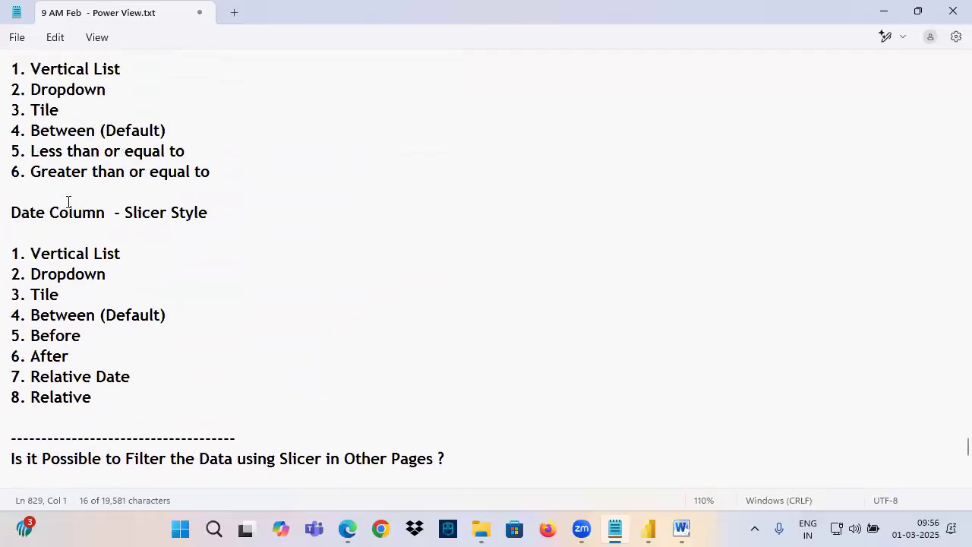
scroll(68, 201, "up", 5)
Switch to Power BI Desktop, move the Select Region slicer closer to the cards, and filter it to East
left_click(644, 529)
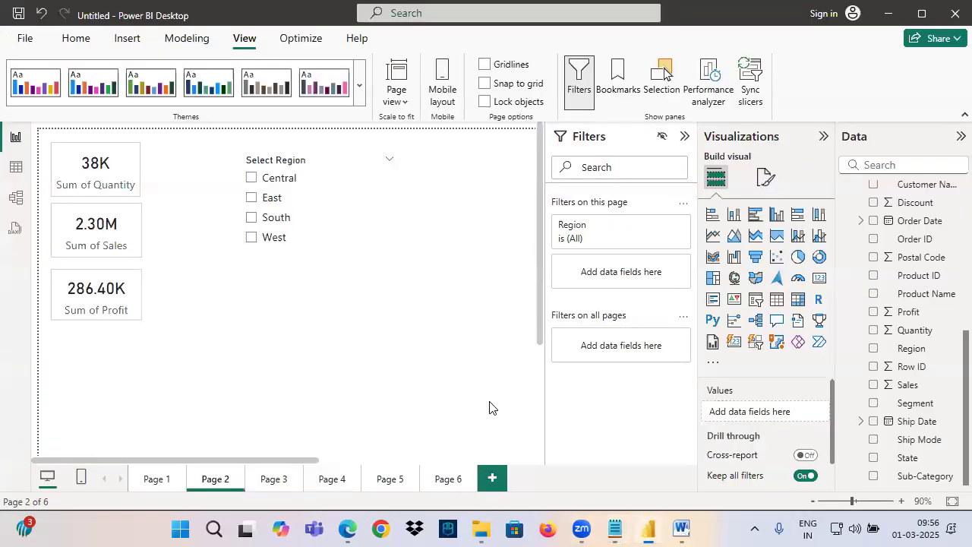
left_click(289, 271)
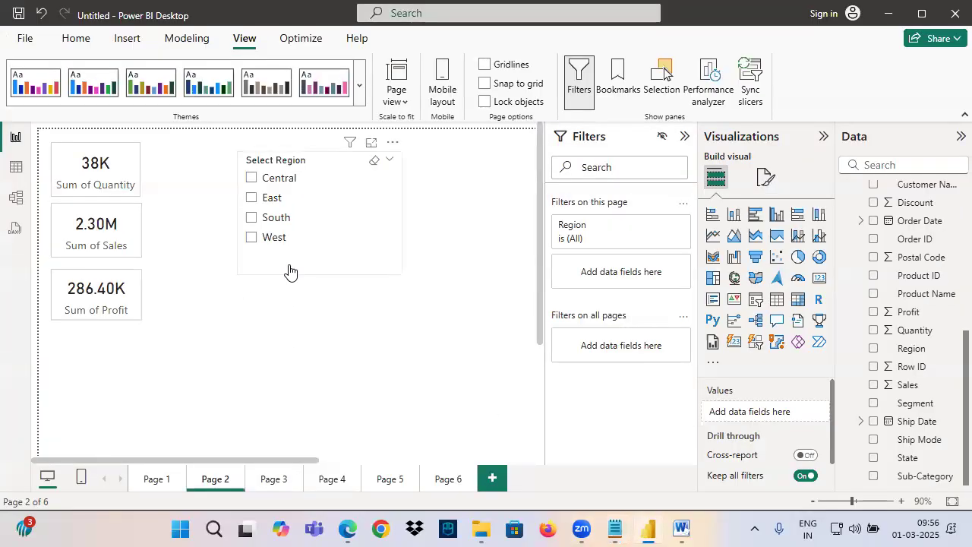
left_click(412, 258)
left_click(313, 191)
Collapse the Filters pane and add a button slicer using the Region field beside the Select Region slicer
left_click(684, 136)
left_click(492, 231)
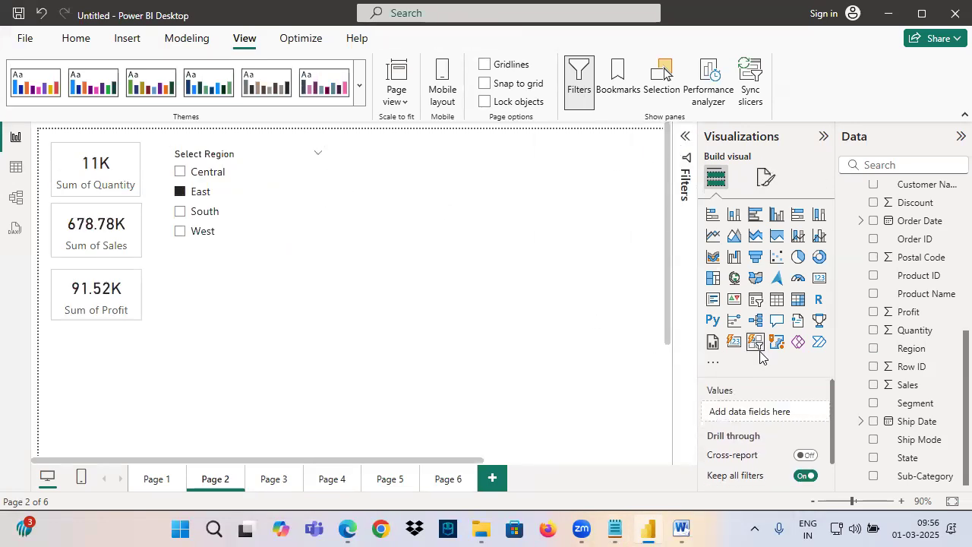
left_click_drag(433, 237, 436, 245)
left_click_drag(912, 349, 743, 410)
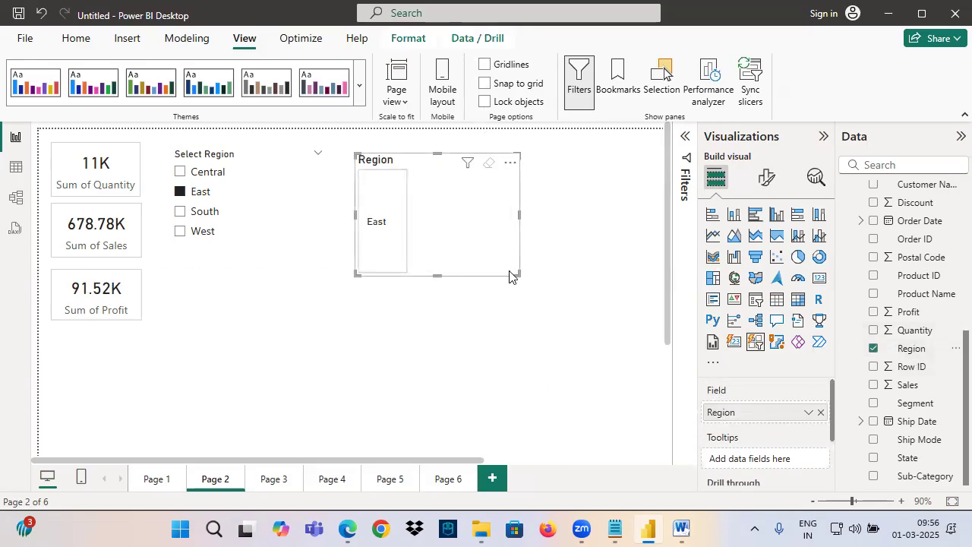
Clear the East selection from the Select Region slicer and resize the button slicer wide enough for several buttons per row
left_click_drag(510, 276, 515, 372)
scroll(413, 239, "down", 3)
scroll(412, 239, "up", 3)
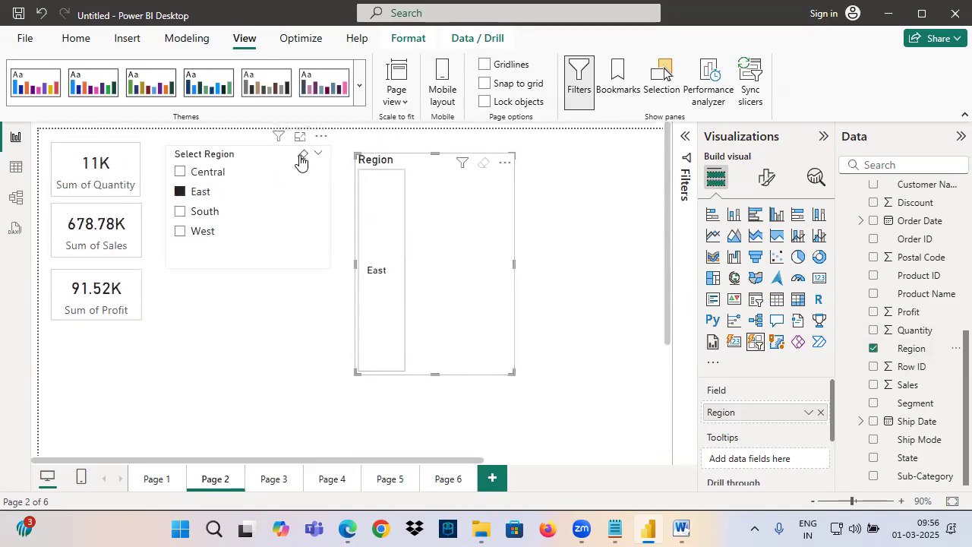
left_click(302, 156)
left_click_drag(483, 341, 600, 256)
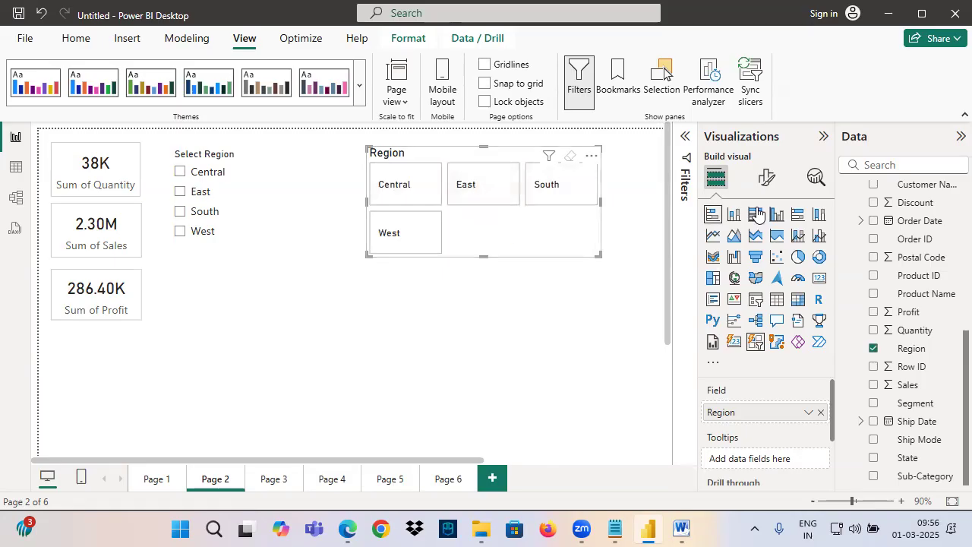
Examine the Region button slicer's formatting options, including its selection settings
left_click(765, 180)
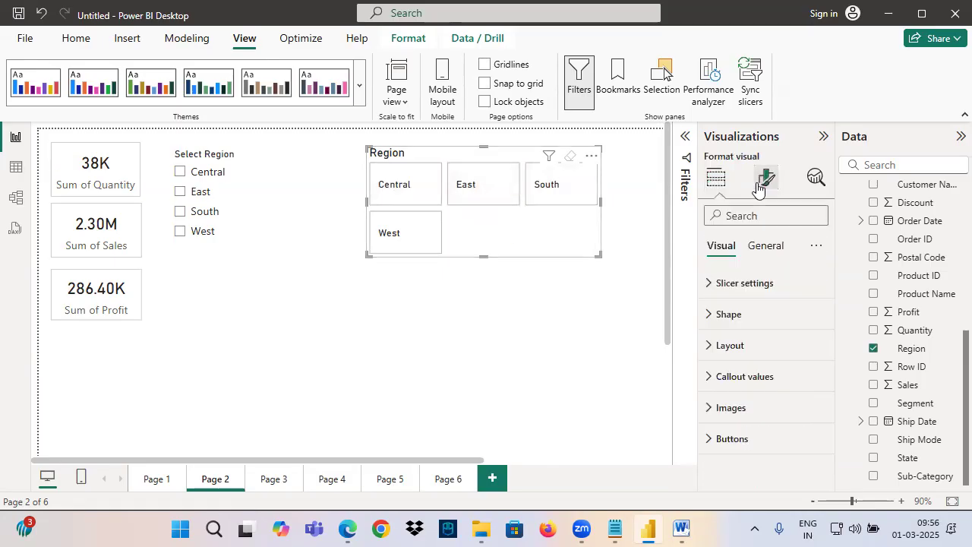
left_click(738, 292)
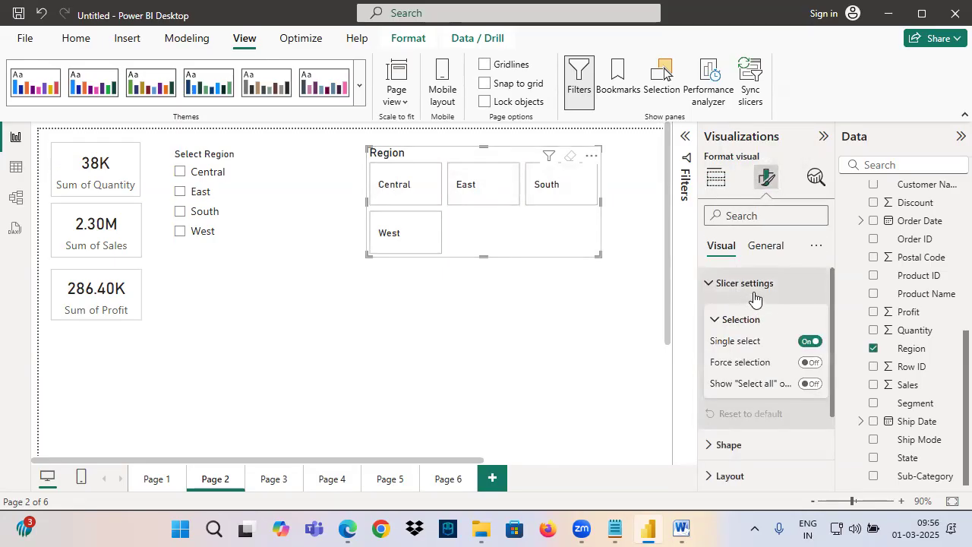
left_click(724, 326)
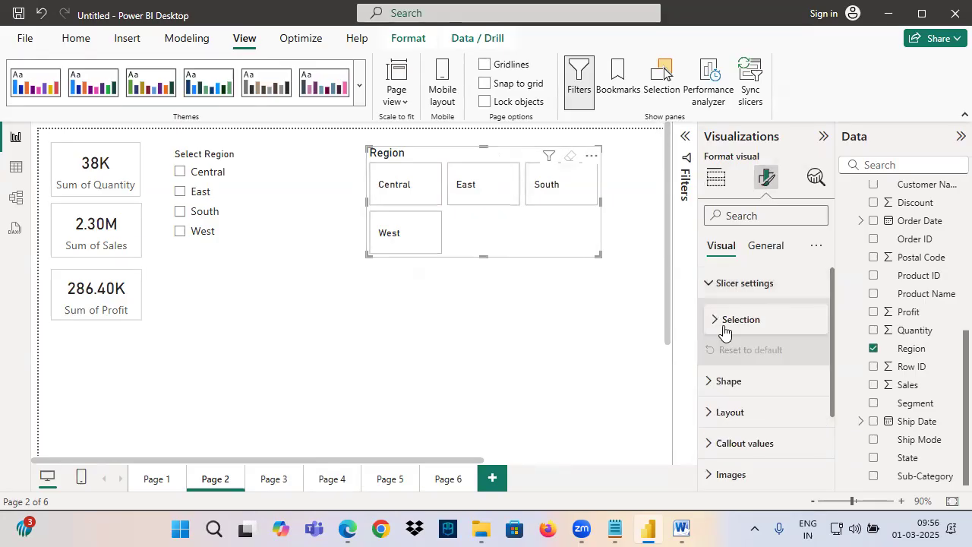
scroll(728, 389, "down", 1)
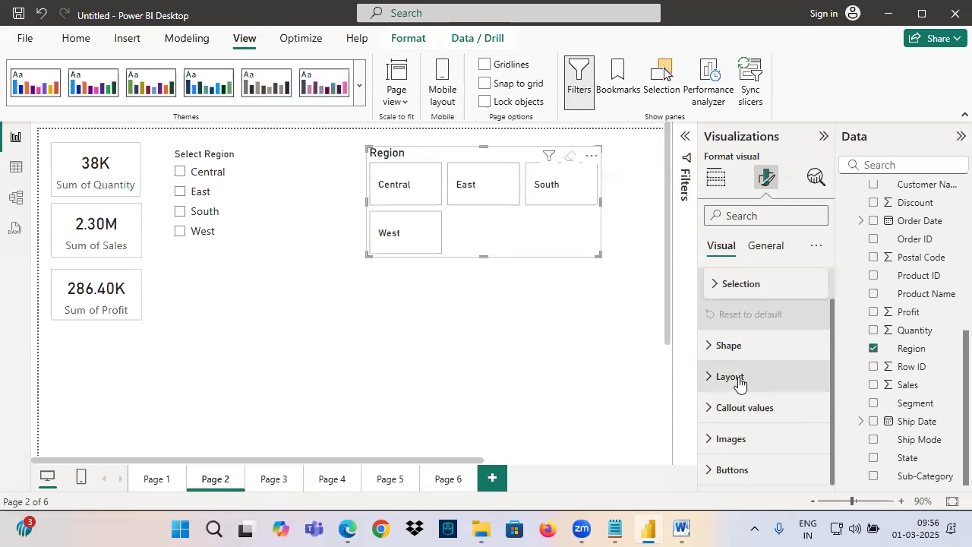
Switch to Notepad and draw an arrow from the "Button Slicer" heading to an underlined handwritten "90%"
left_click(623, 530)
scroll(86, 289, "down", 9)
scroll(95, 318, "down", 3)
scroll(52, 281, "up", 4)
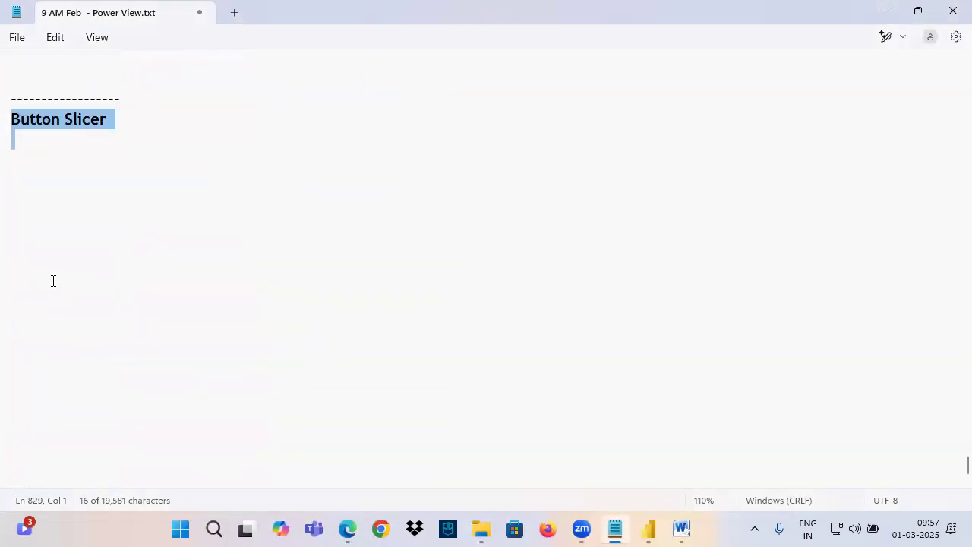
left_click(43, 313)
mouse_move(12, 315)
left_mouse_down()
mouse_move(186, 326)
mouse_move(193, 303)
mouse_move(334, 245)
left_mouse_up()
mouse_move(289, 232)
left_mouse_down()
mouse_move(342, 234)
mouse_move(319, 282)
left_mouse_up()
mouse_move(387, 216)
left_mouse_down()
mouse_move(366, 228)
mouse_move(392, 267)
left_mouse_up()
left_click_drag(404, 212, 418, 227)
left_click(443, 209)
left_click_drag(465, 197, 448, 244)
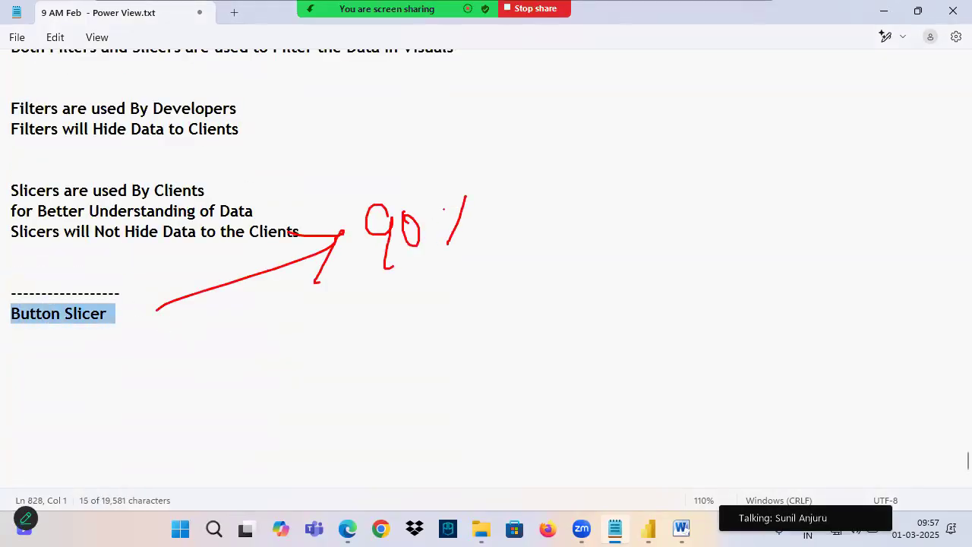
left_click_drag(366, 287, 540, 209)
left_click_drag(644, 135, 638, 191)
mouse_move(662, 152)
left_mouse_down()
mouse_move(688, 156)
mouse_move(686, 136)
left_mouse_up()
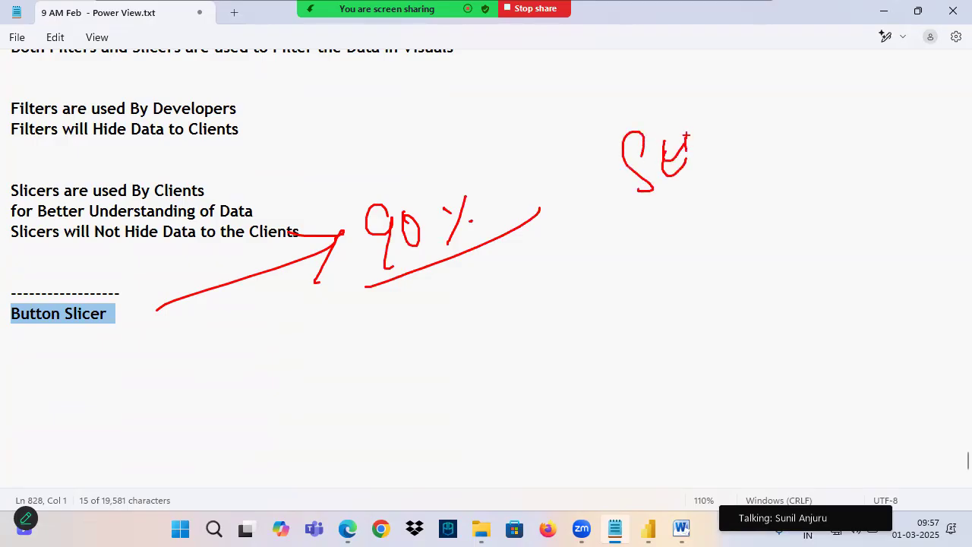
key("Escape")
Append "(Extra Video )" to the "Button Slicer" heading in the notes
left_click(41, 331)
left_click_drag(11, 314, 113, 313)
left_click(134, 313)
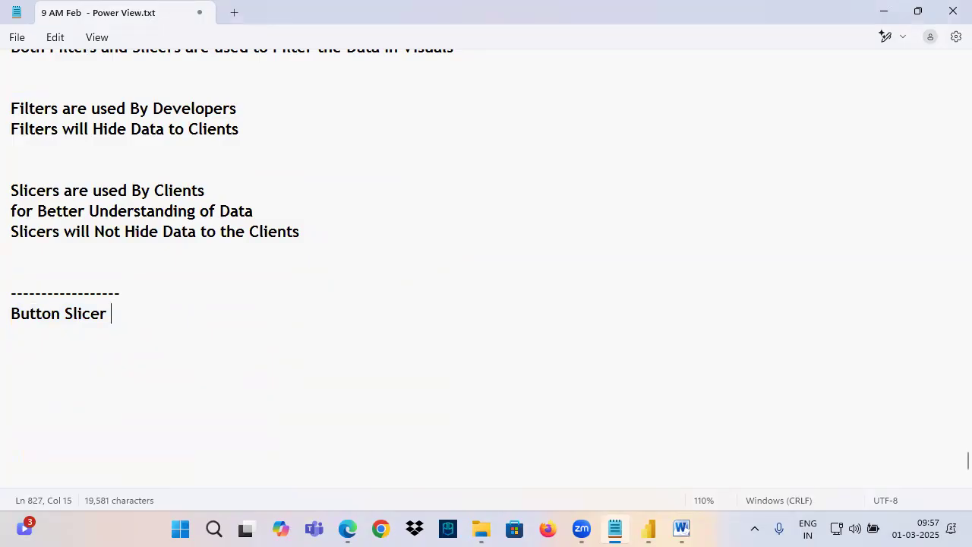
type("(Extra")
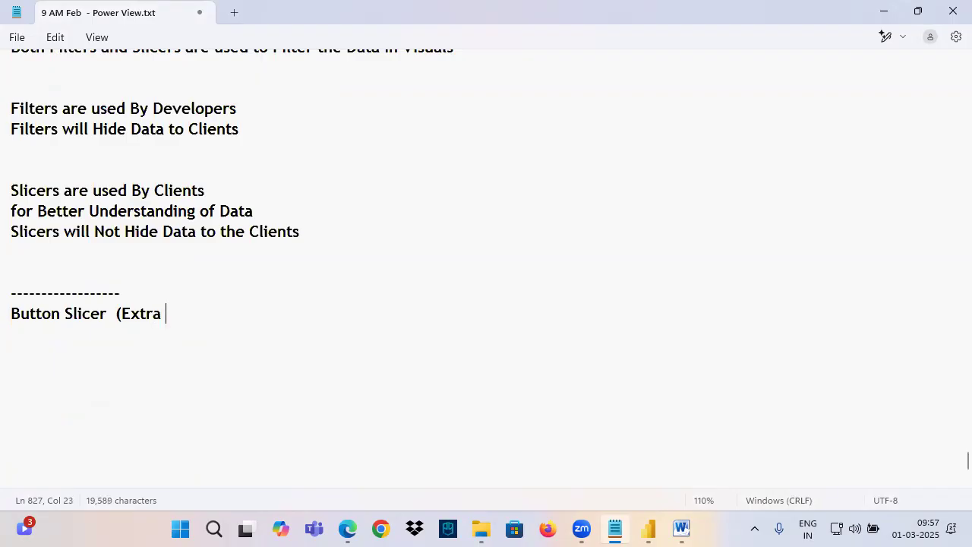
type(" Video")
left_click_drag(20, 313, 217, 319)
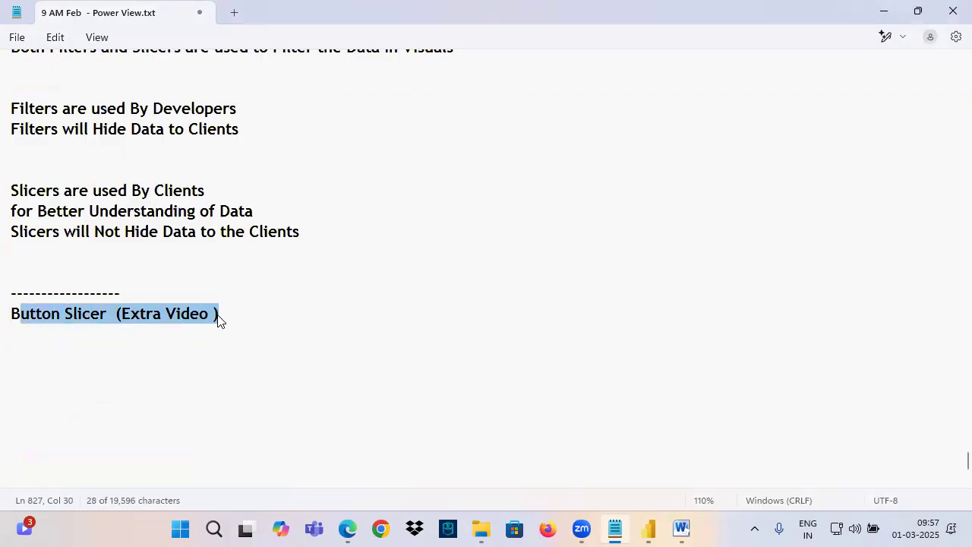
scroll(206, 289, "up", 5)
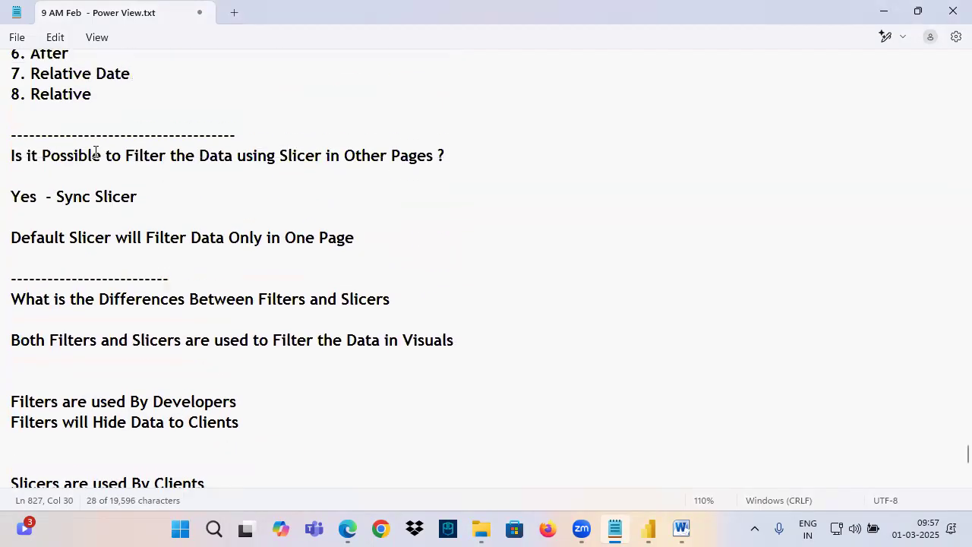
Review the notes on Sync Slicer and on filters versus slicers, down to the "Button Slicer (Extra Video )" heading
left_click_drag(49, 127, 355, 354)
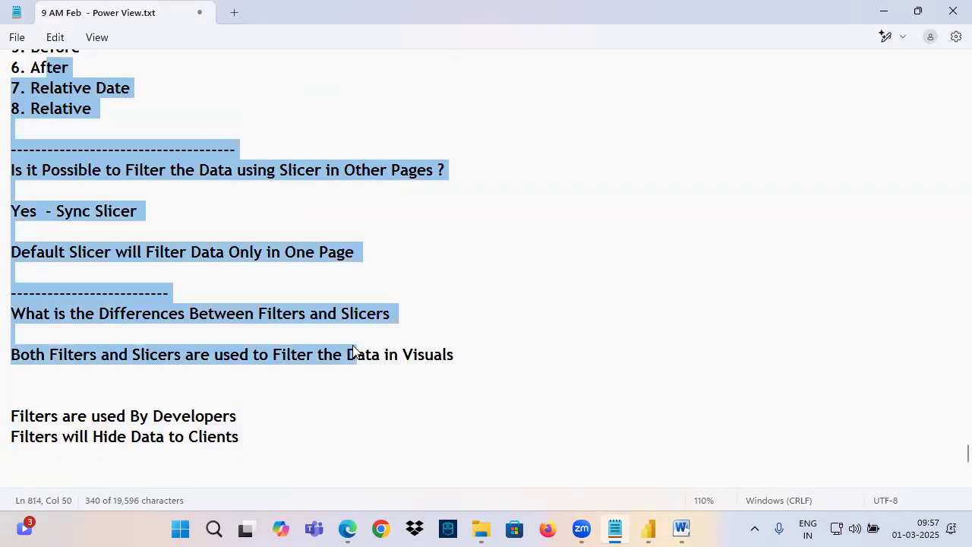
scroll(354, 351, "down", 3)
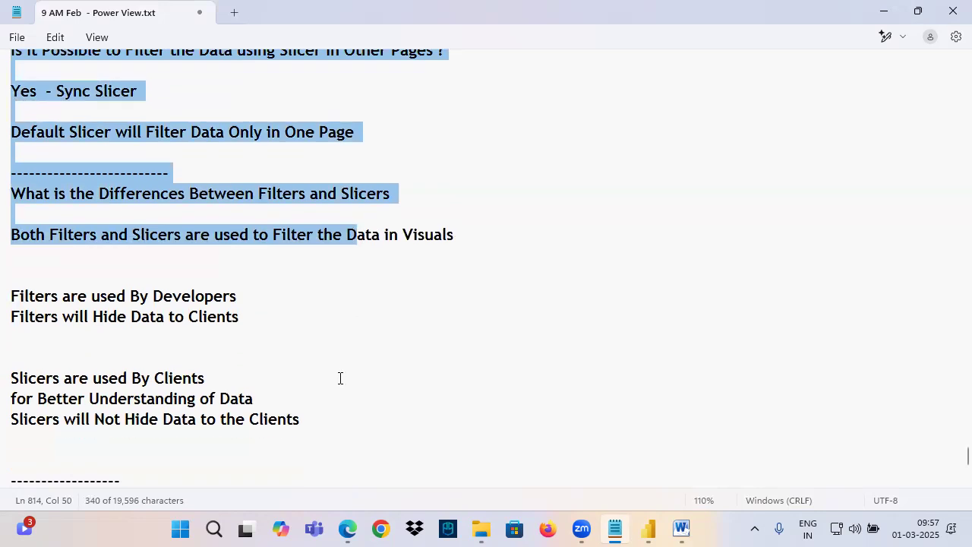
scroll(107, 432, "down", 3)
left_click(46, 288)
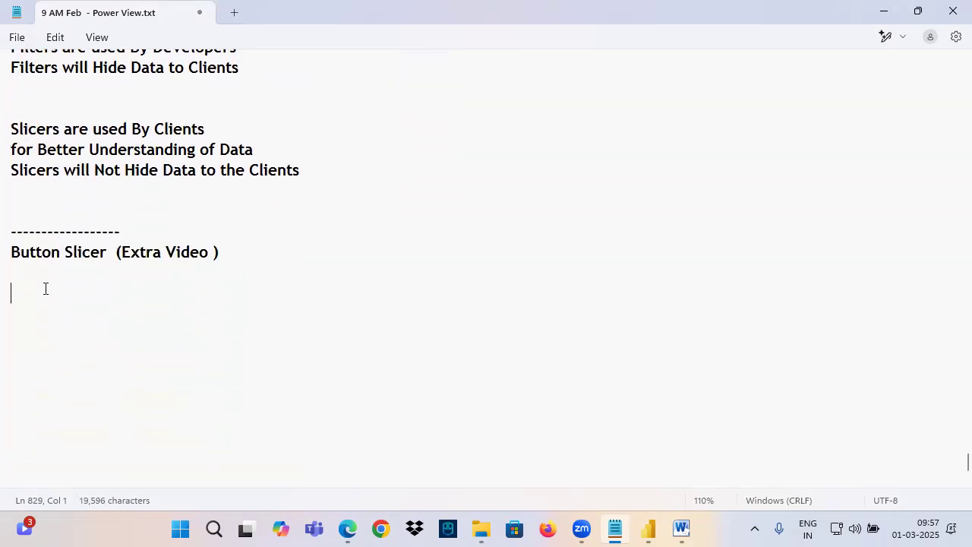
Switch to Power BI Desktop and arrange the Region button slicer as a single row with at most 4 buttons, resized wider and shorter
left_click(648, 530)
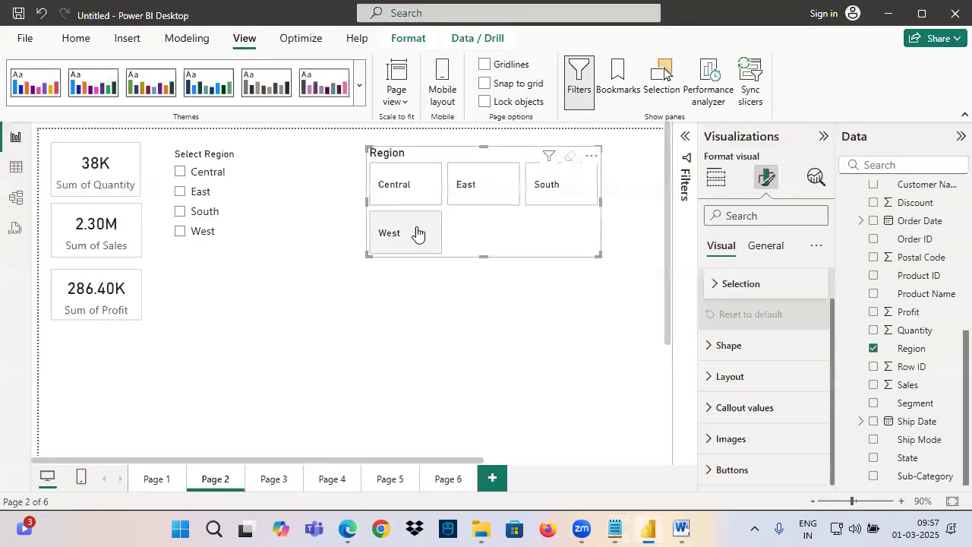
left_click(739, 382)
scroll(753, 415, "down", 2)
left_click(734, 376)
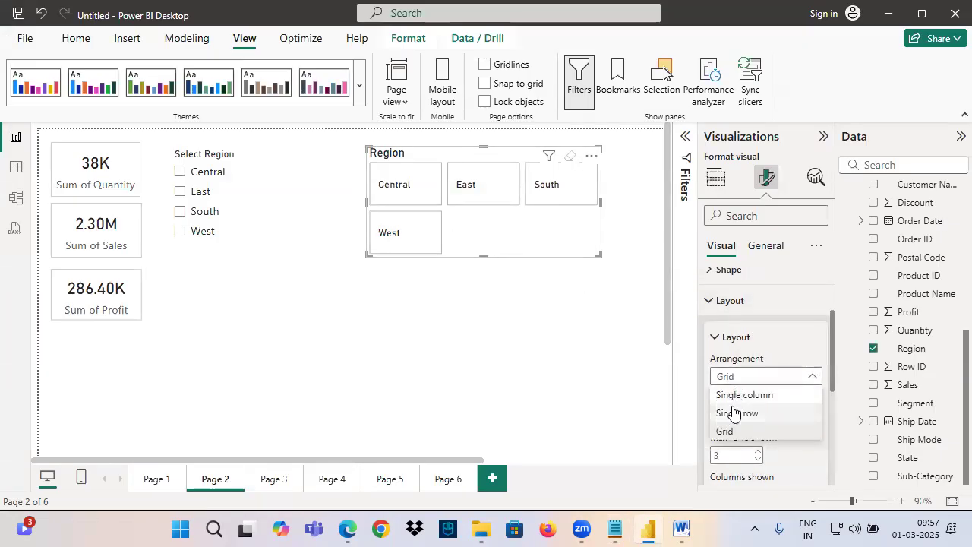
left_click(737, 413)
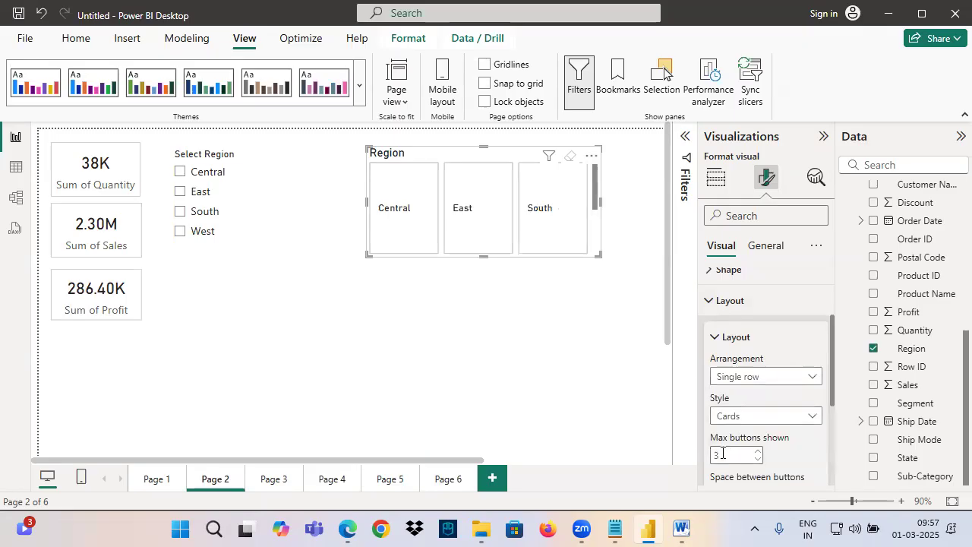
type("4")
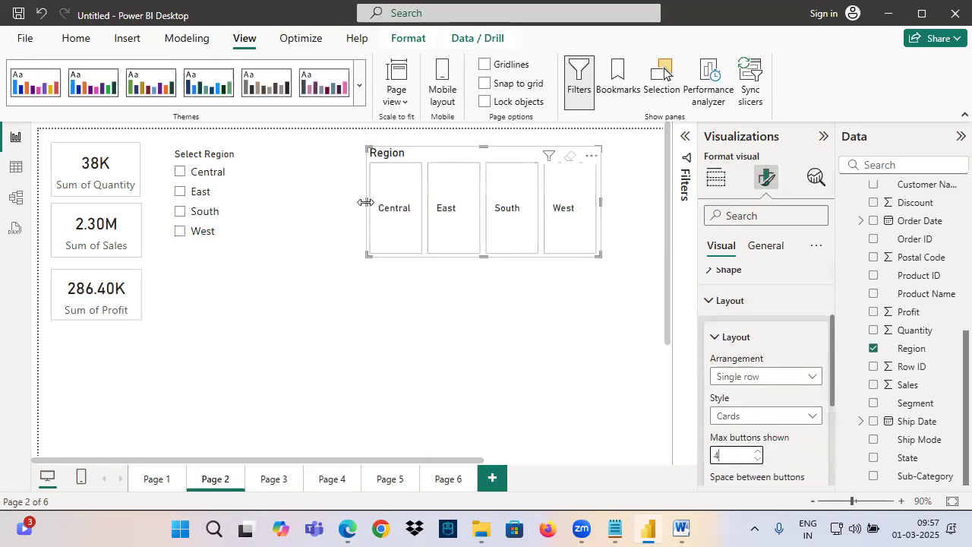
left_click_drag(368, 203, 292, 210)
left_click_drag(446, 257, 448, 194)
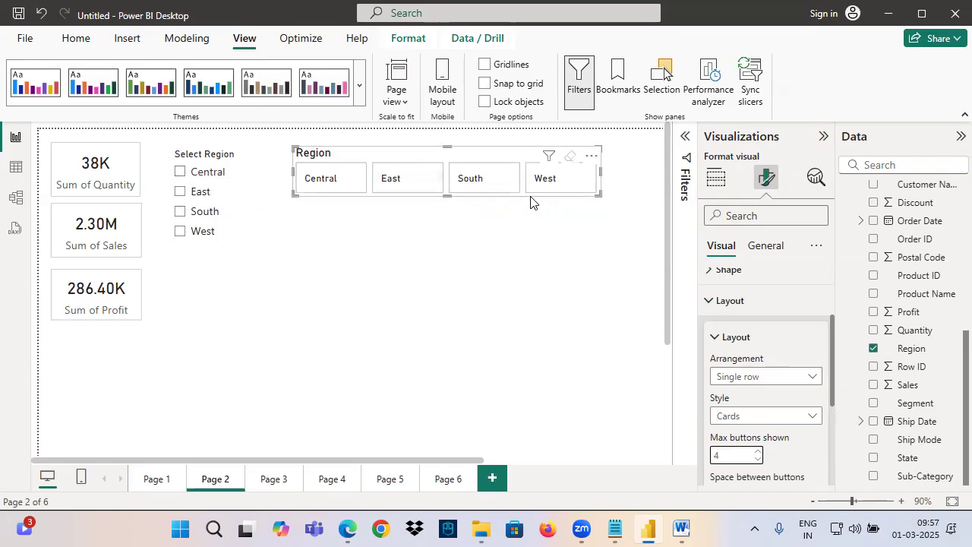
Filter the page with the Region button slicer by Central, East, South and West in turn
left_click(339, 186)
left_click(401, 185)
left_click(475, 179)
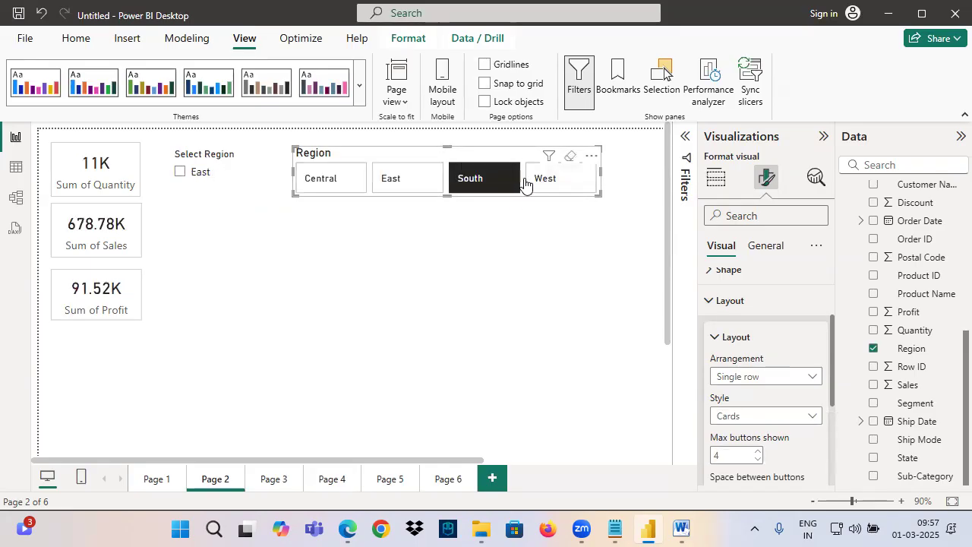
left_click(551, 179)
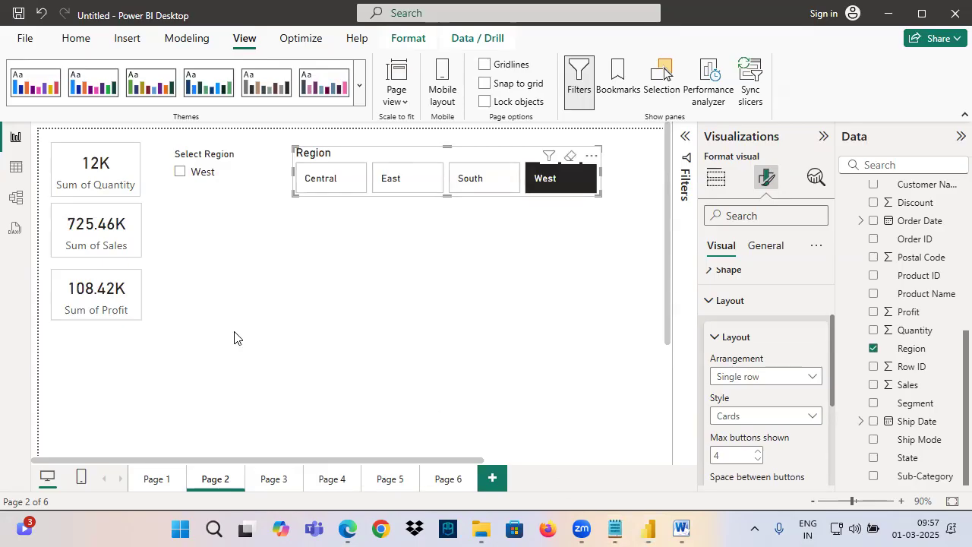
Switch to Notepad and add the line "Extra Formatting Options" under the "Button Slicer (Extra Video )" heading
left_click(615, 530)
left_click_drag(34, 253, 260, 258)
left_click(245, 259)
key("Return")
key("Return")
type("Extra Formatting Options")
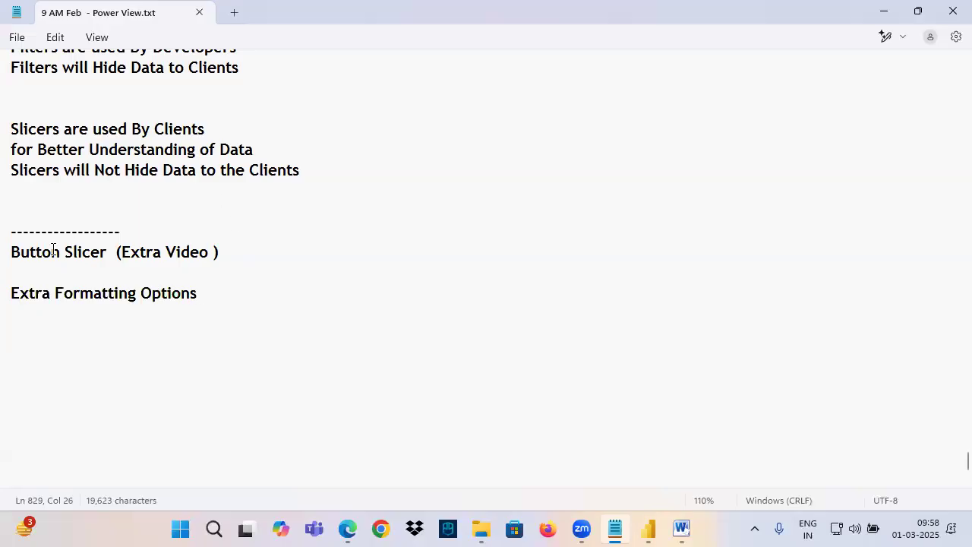
Add "- 2 Visuals" after "Visuals for Filtering the Data" in the Class 6 list of visual categories, aligned with the other counts
left_click_drag(43, 251, 252, 316)
scroll(139, 205, "up", 18)
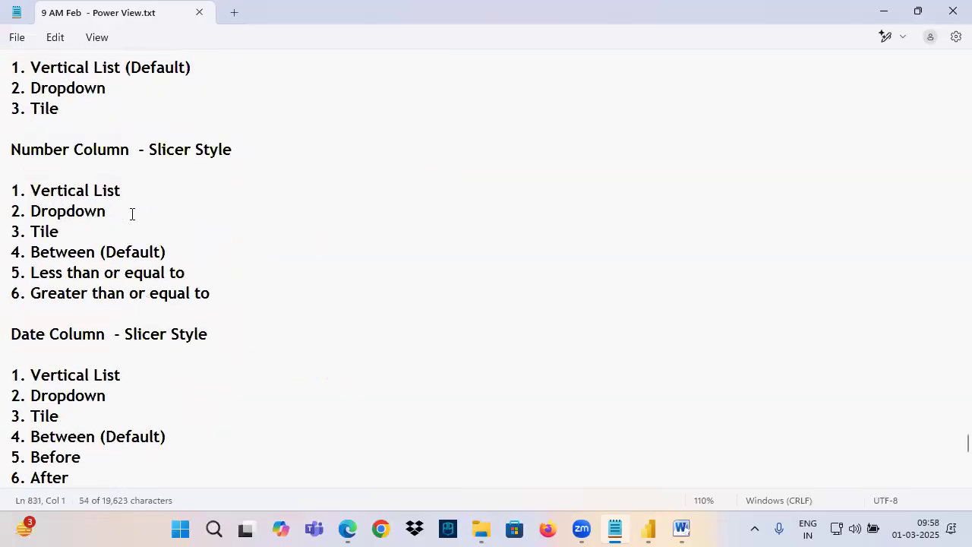
scroll(188, 279, "up", 3)
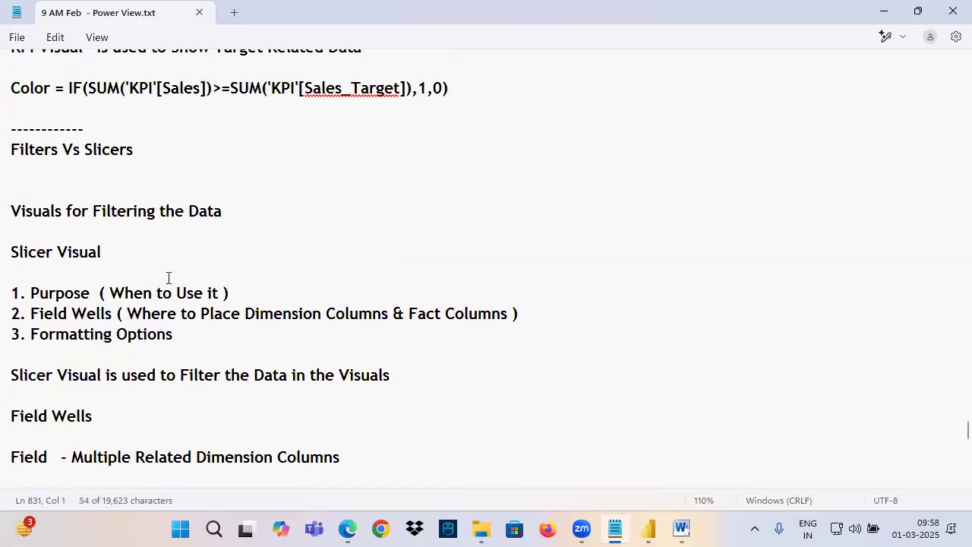
left_click_drag(98, 211, 248, 212)
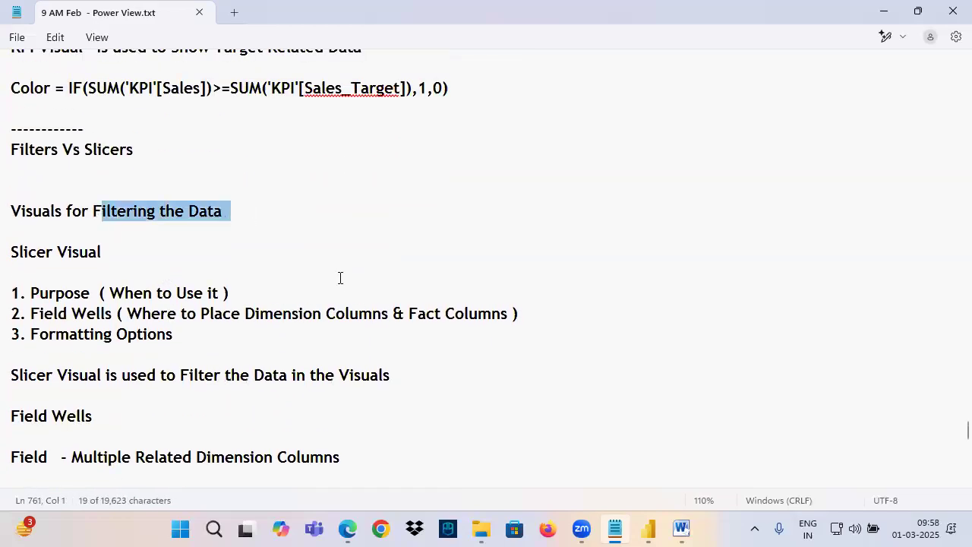
scroll(341, 278, "up", 7)
left_click_drag(968, 422, 298, 303)
left_click(238, 288)
key("Tab")
key("Tab")
key("Tab")
key("Tab")
key("Tab")
key("Tab")
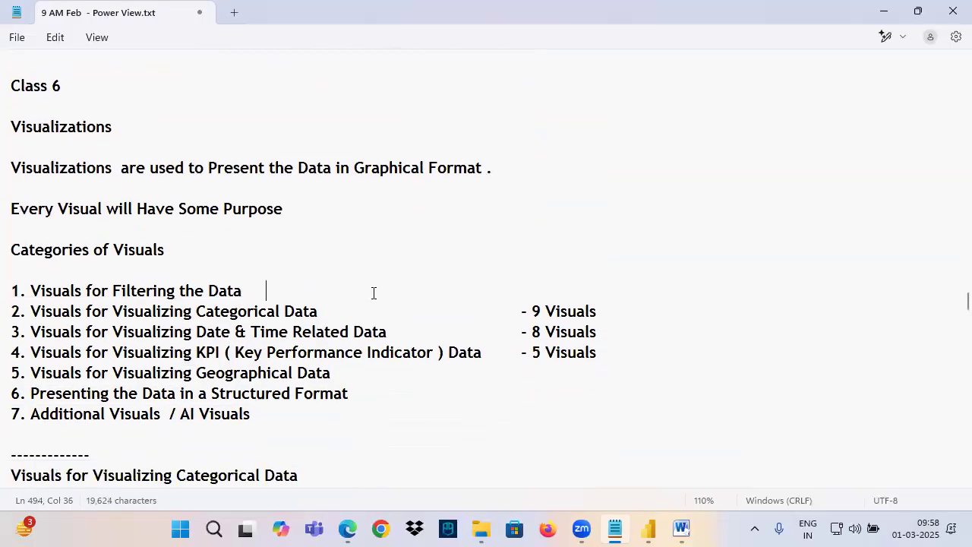
key("Tab")
key("Tab")
type("- ")
type("2 Vid")
type("ula")
type("s")
key("BackSpace")
key("BackSpace")
key("BackSpace")
key("BackSpace")
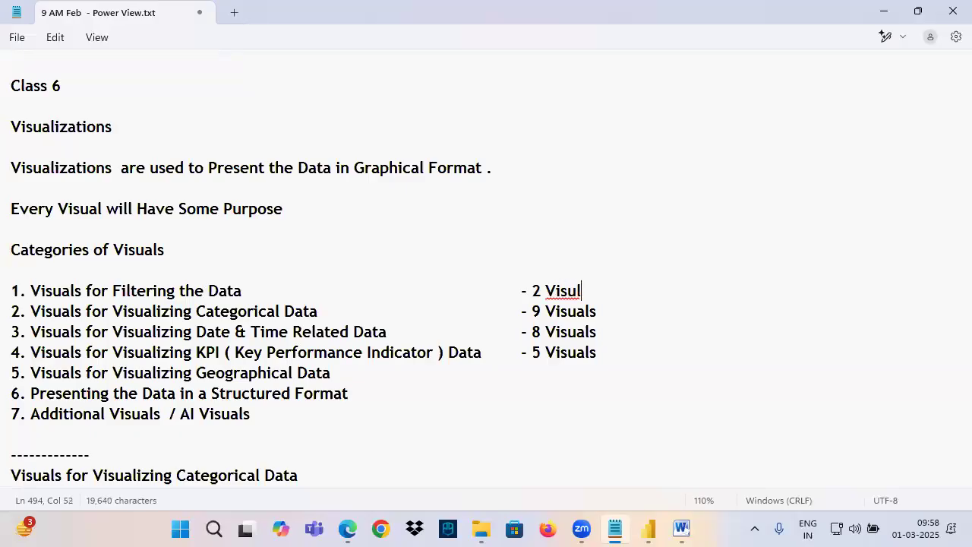
type("uals")
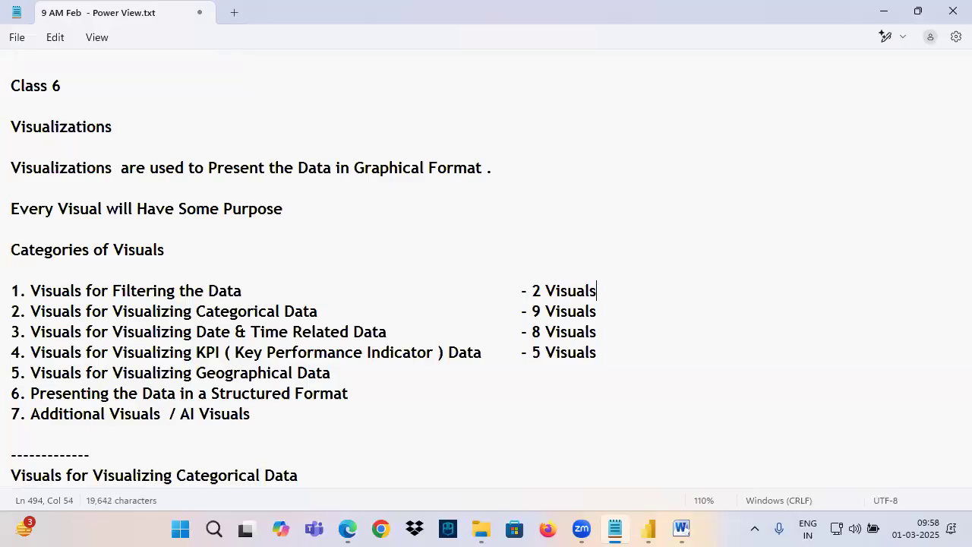